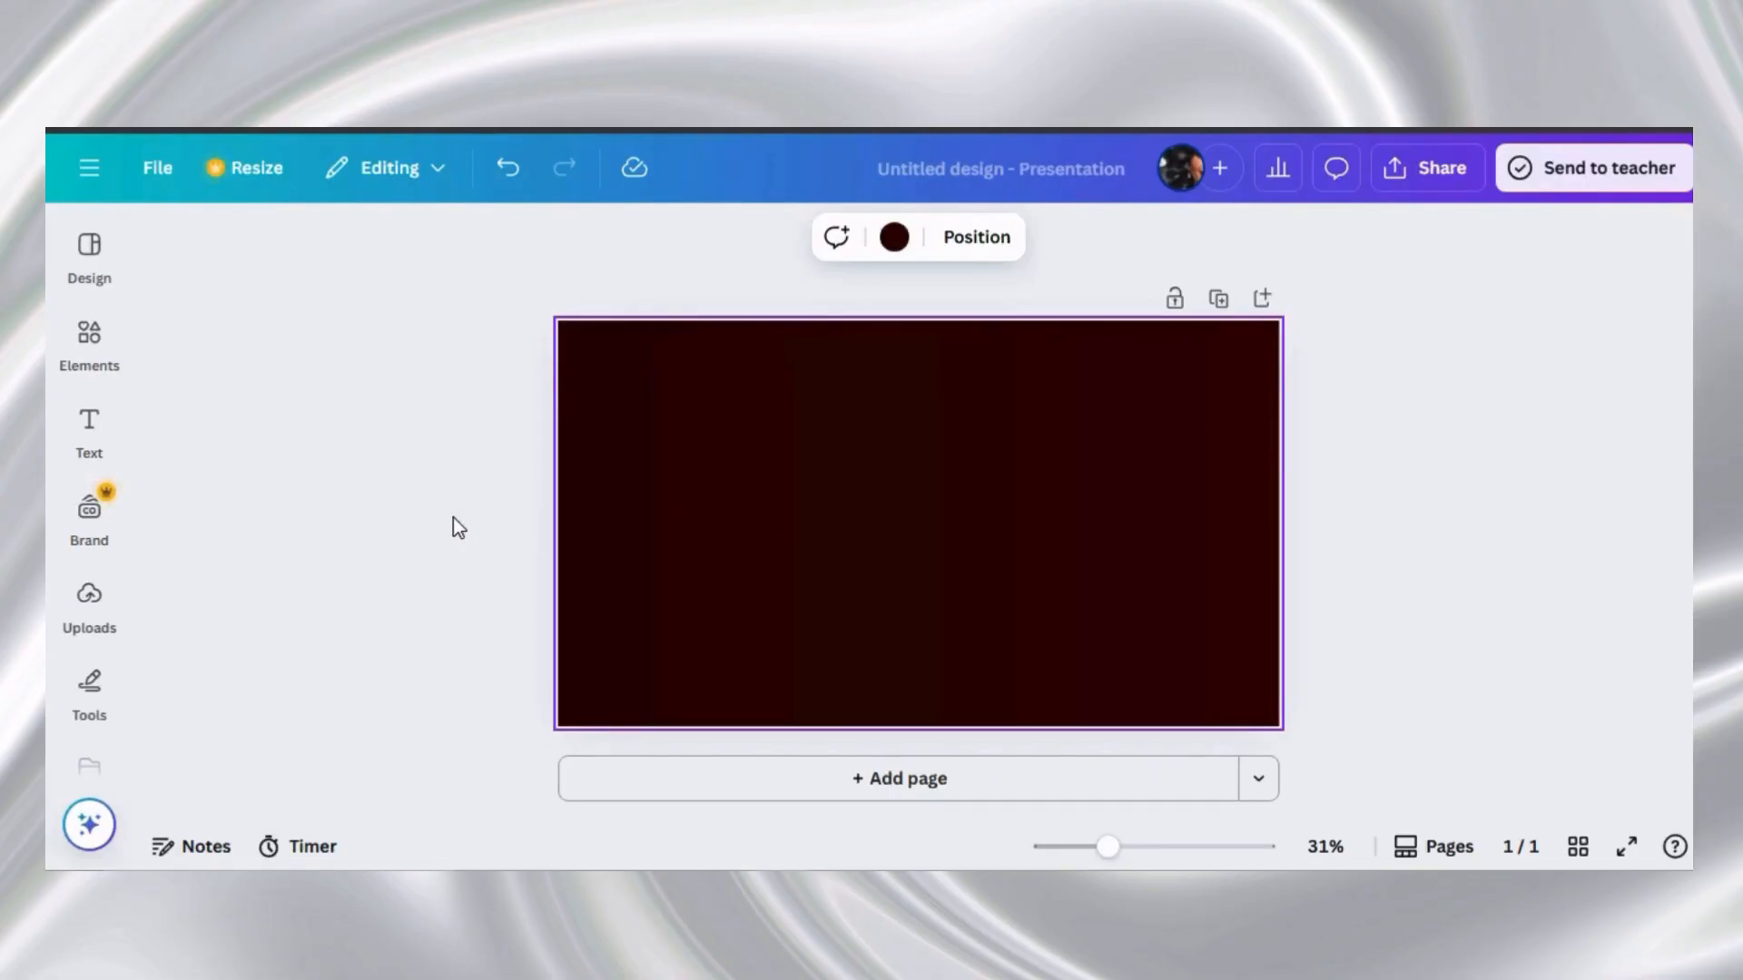
Add a default heading text box to the dark red page
left_click(91, 452)
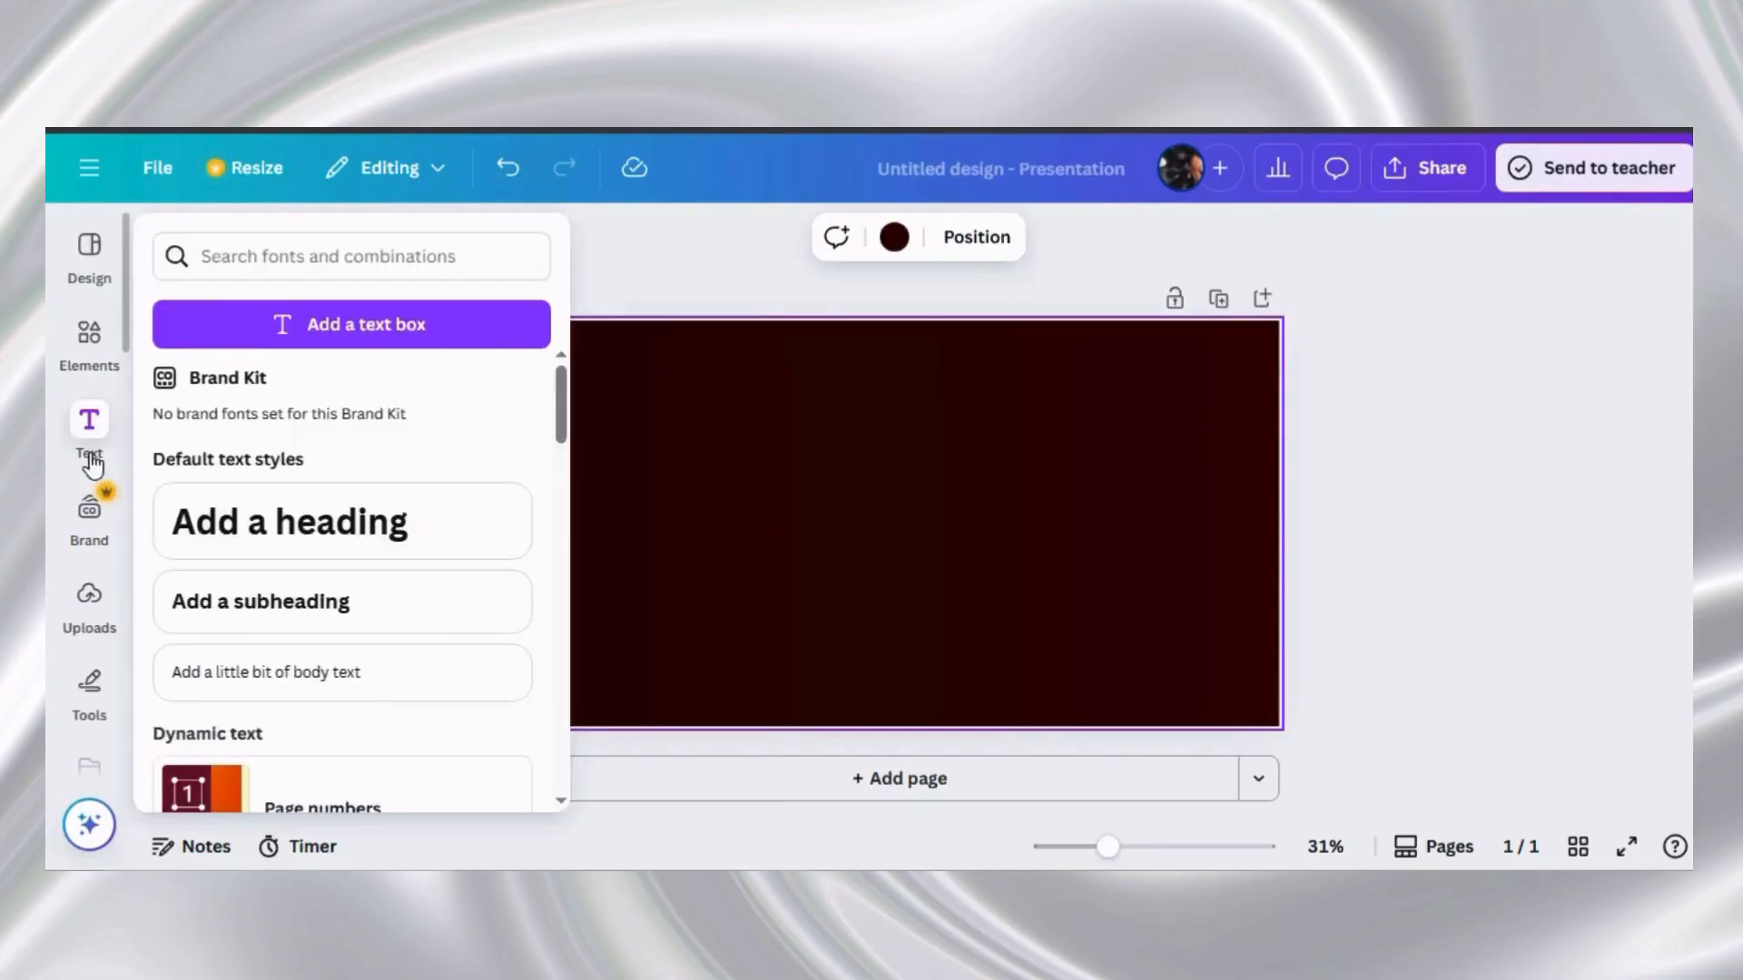
left_click(313, 522)
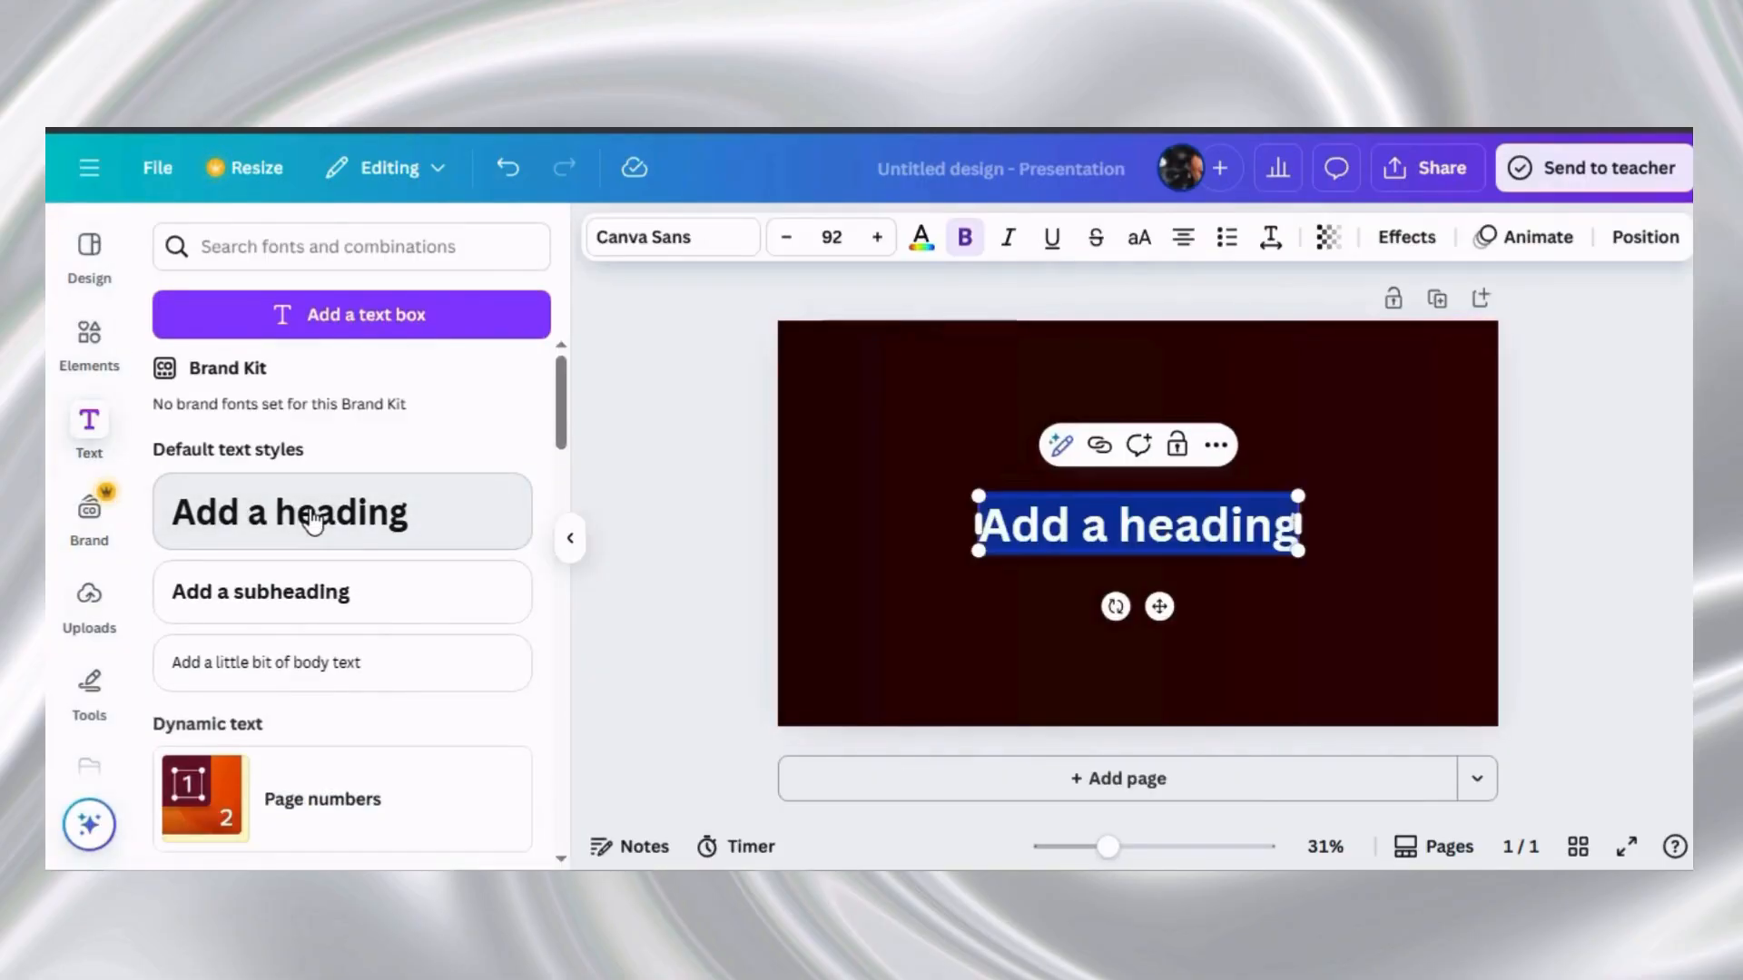
left_click(570, 539)
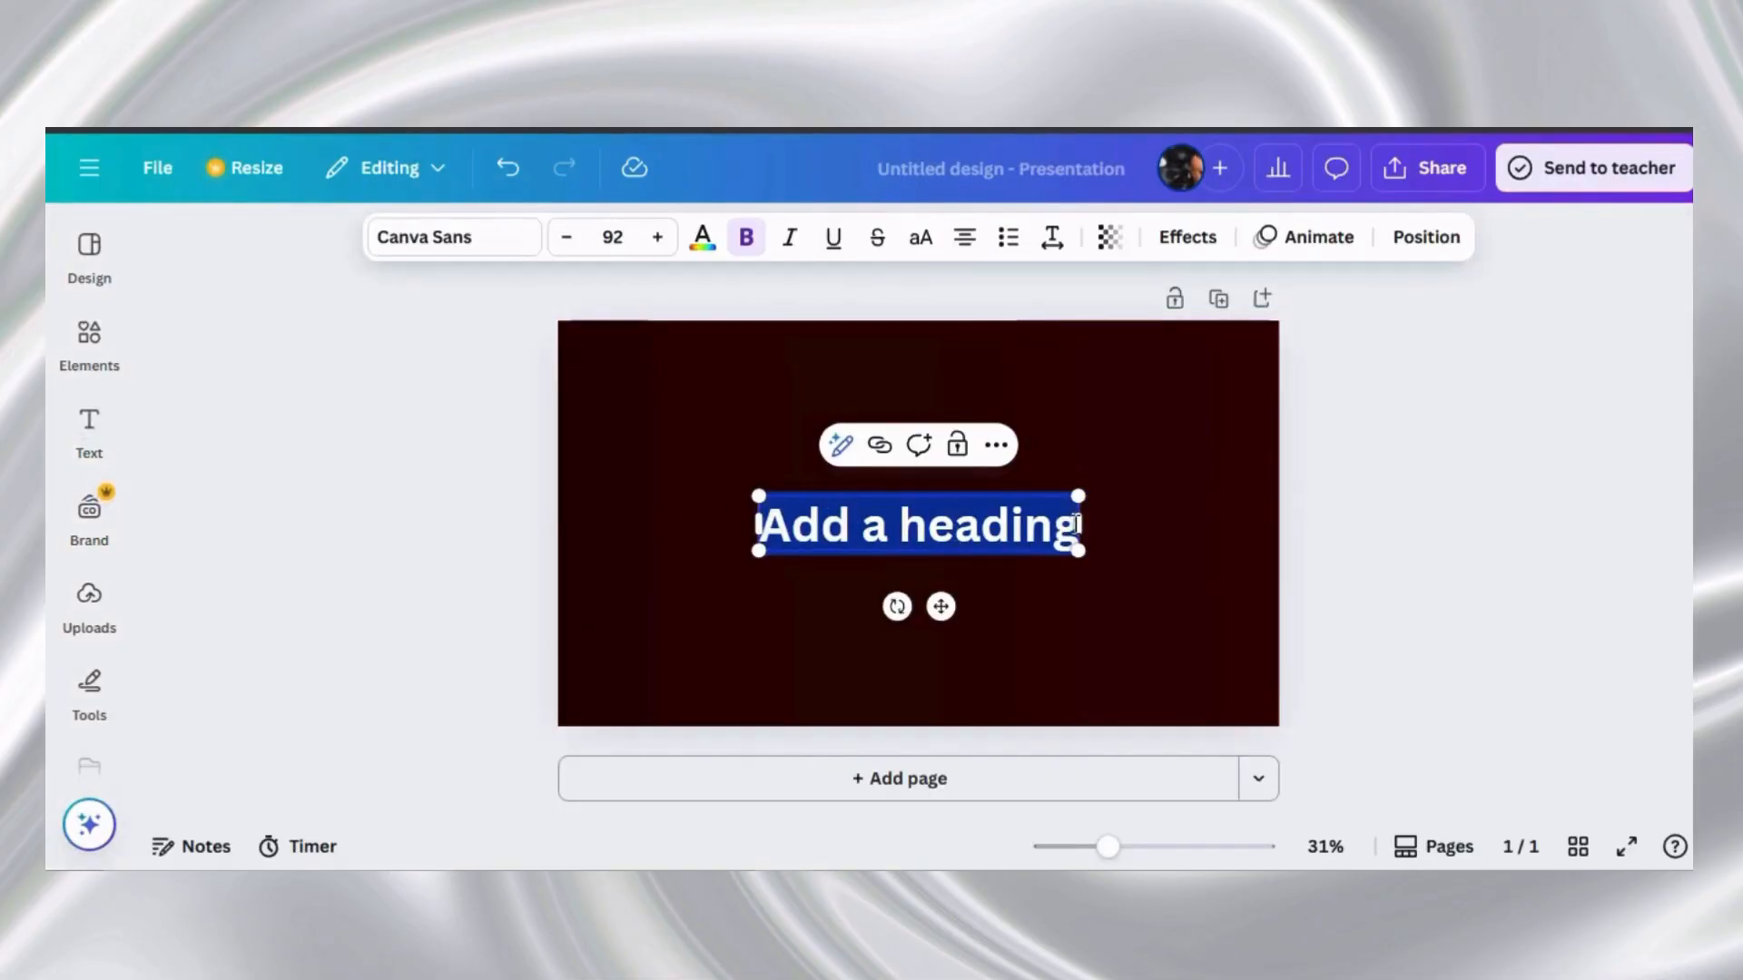
Replace the heading's placeholder text with "Chocolate"
left_click(1077, 525)
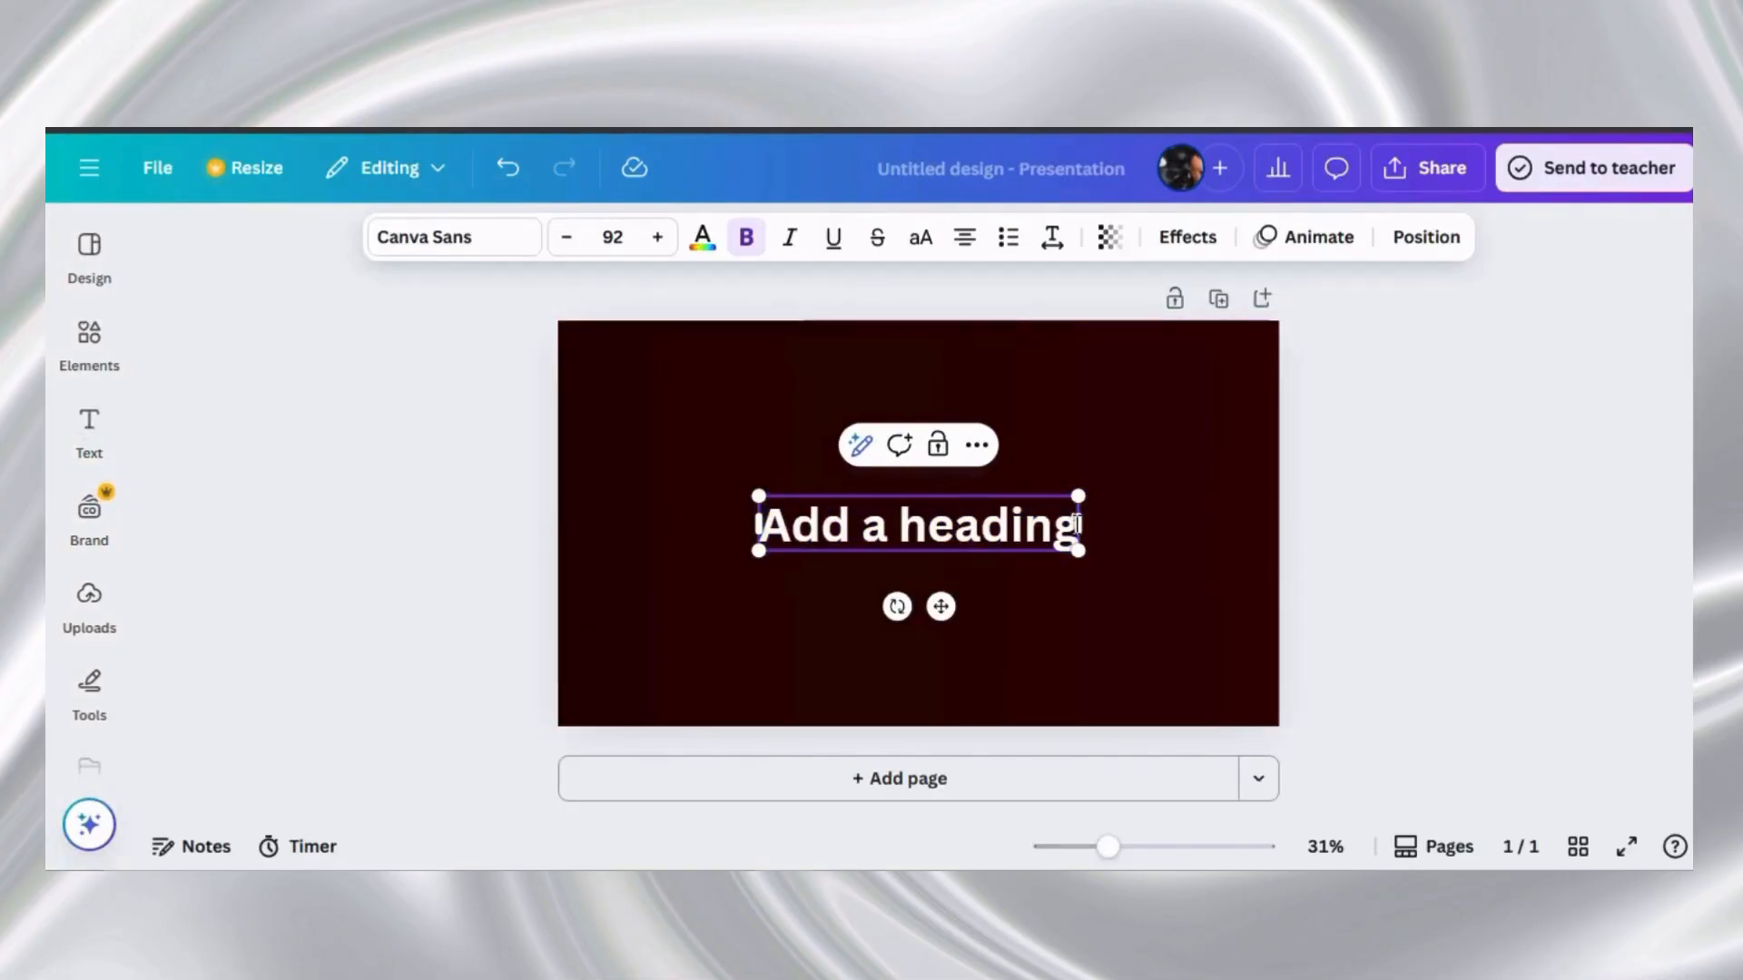
key("BackSpace")
key("BackSpace")
key("BackSpace")
key("BackSpace")
key("BackSpace")
key("BackSpace")
key("BackSpace")
key("BackSpace")
key("BackSpace")
key("BackSpace")
key("BackSpace")
key("BackSpace")
key("BackSpace")
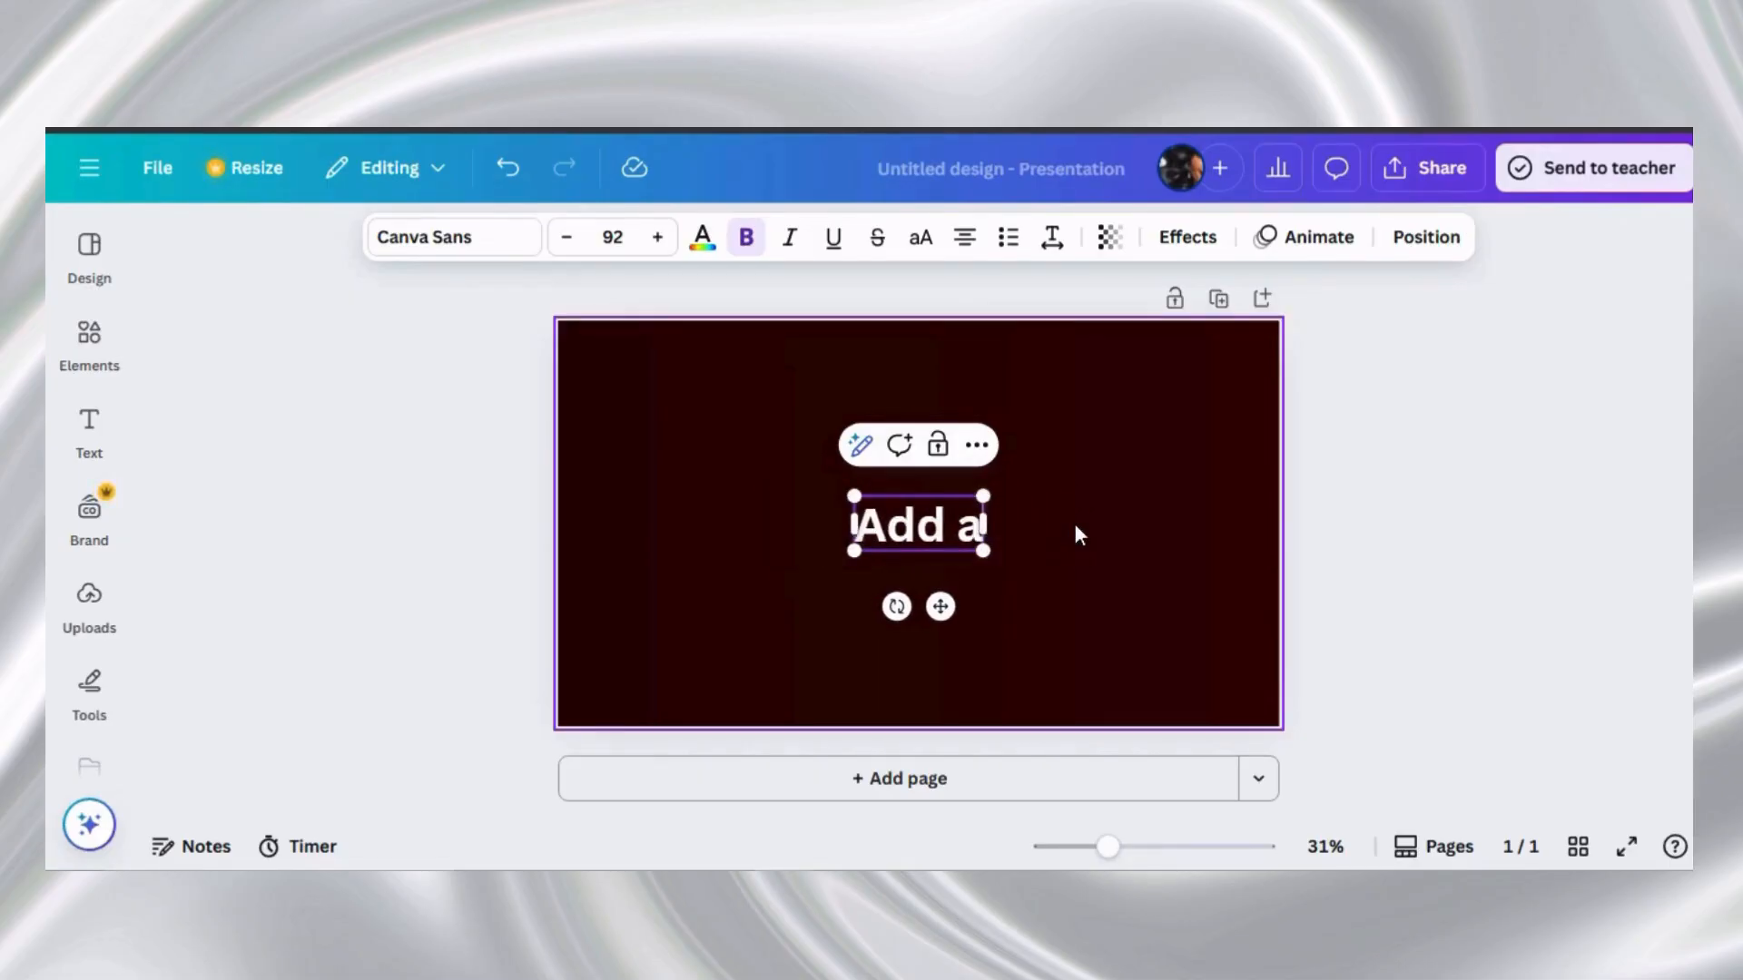
type("C")
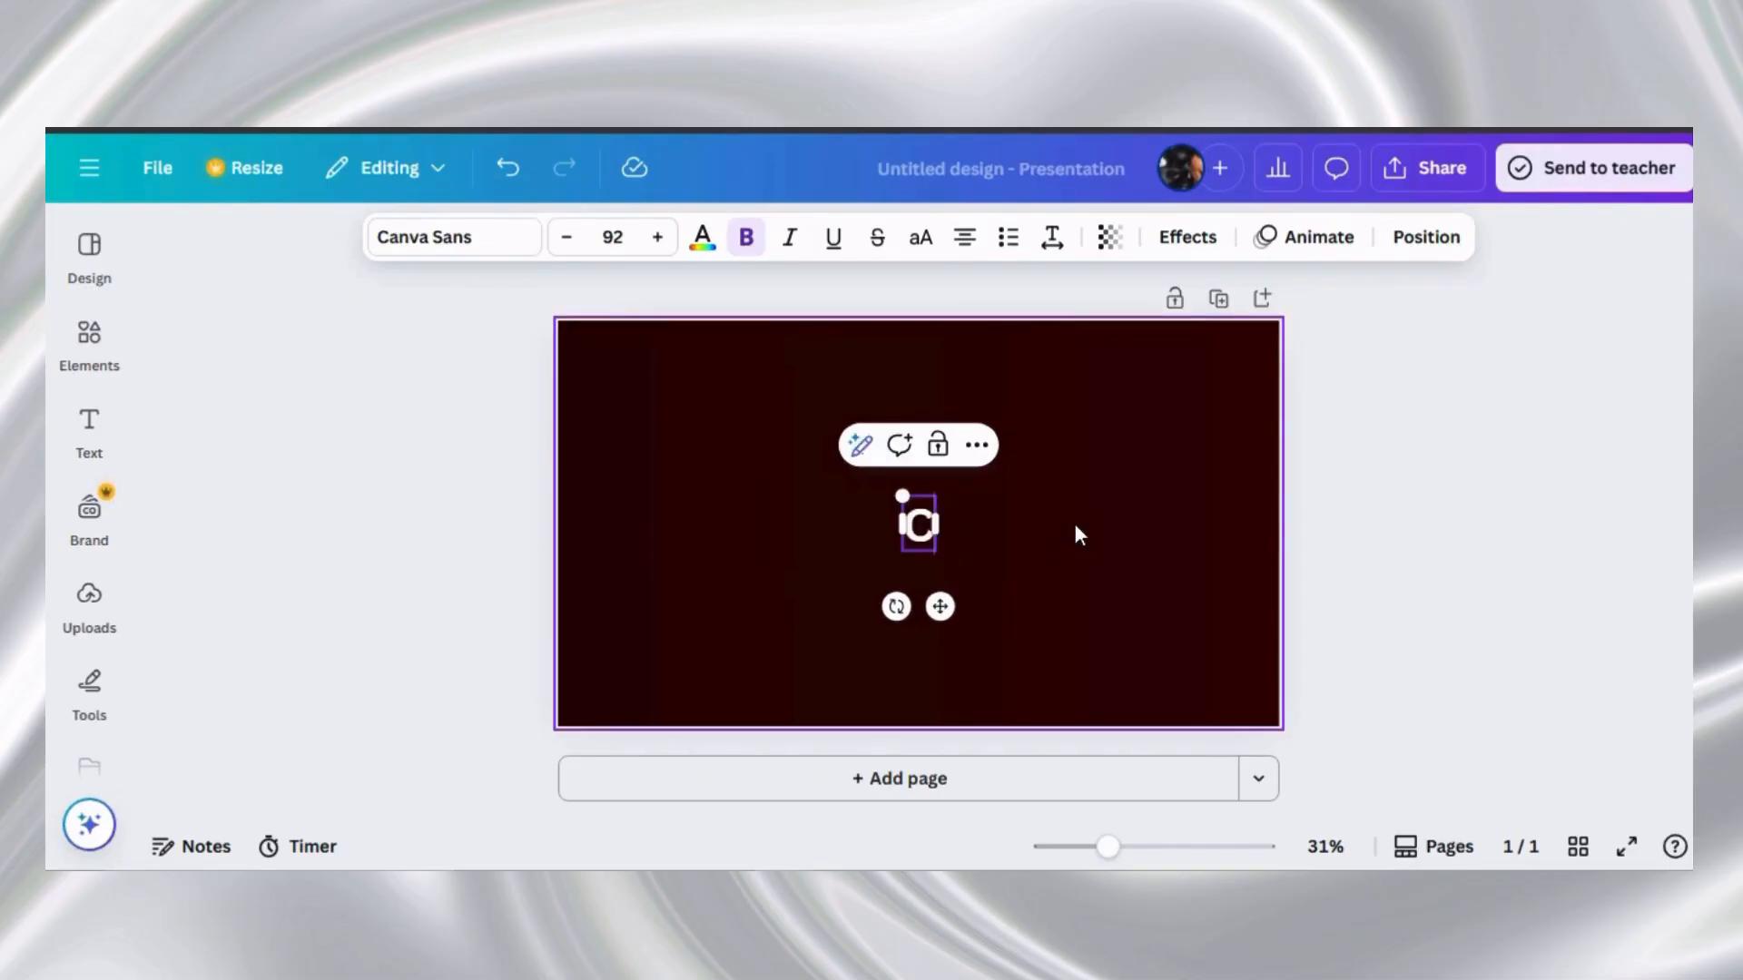
type("hocolate")
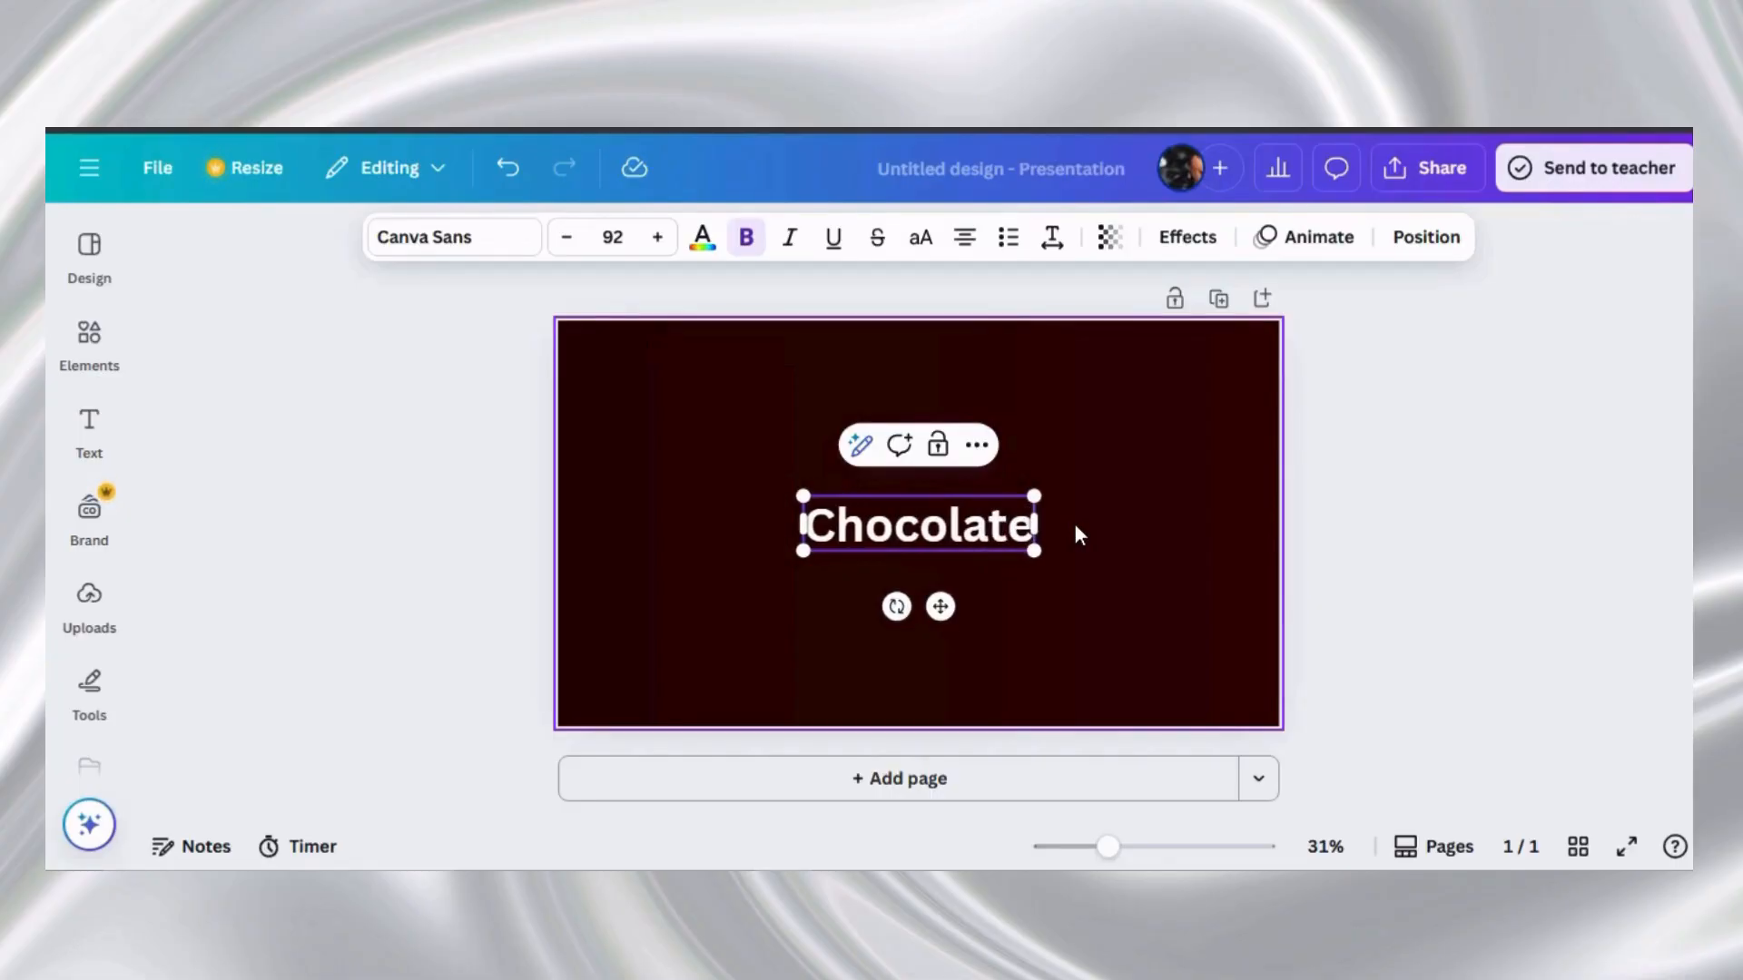
Change the "Chocolate" heading's font to VAG Rounded Next from the recently used fonts
left_click(502, 239)
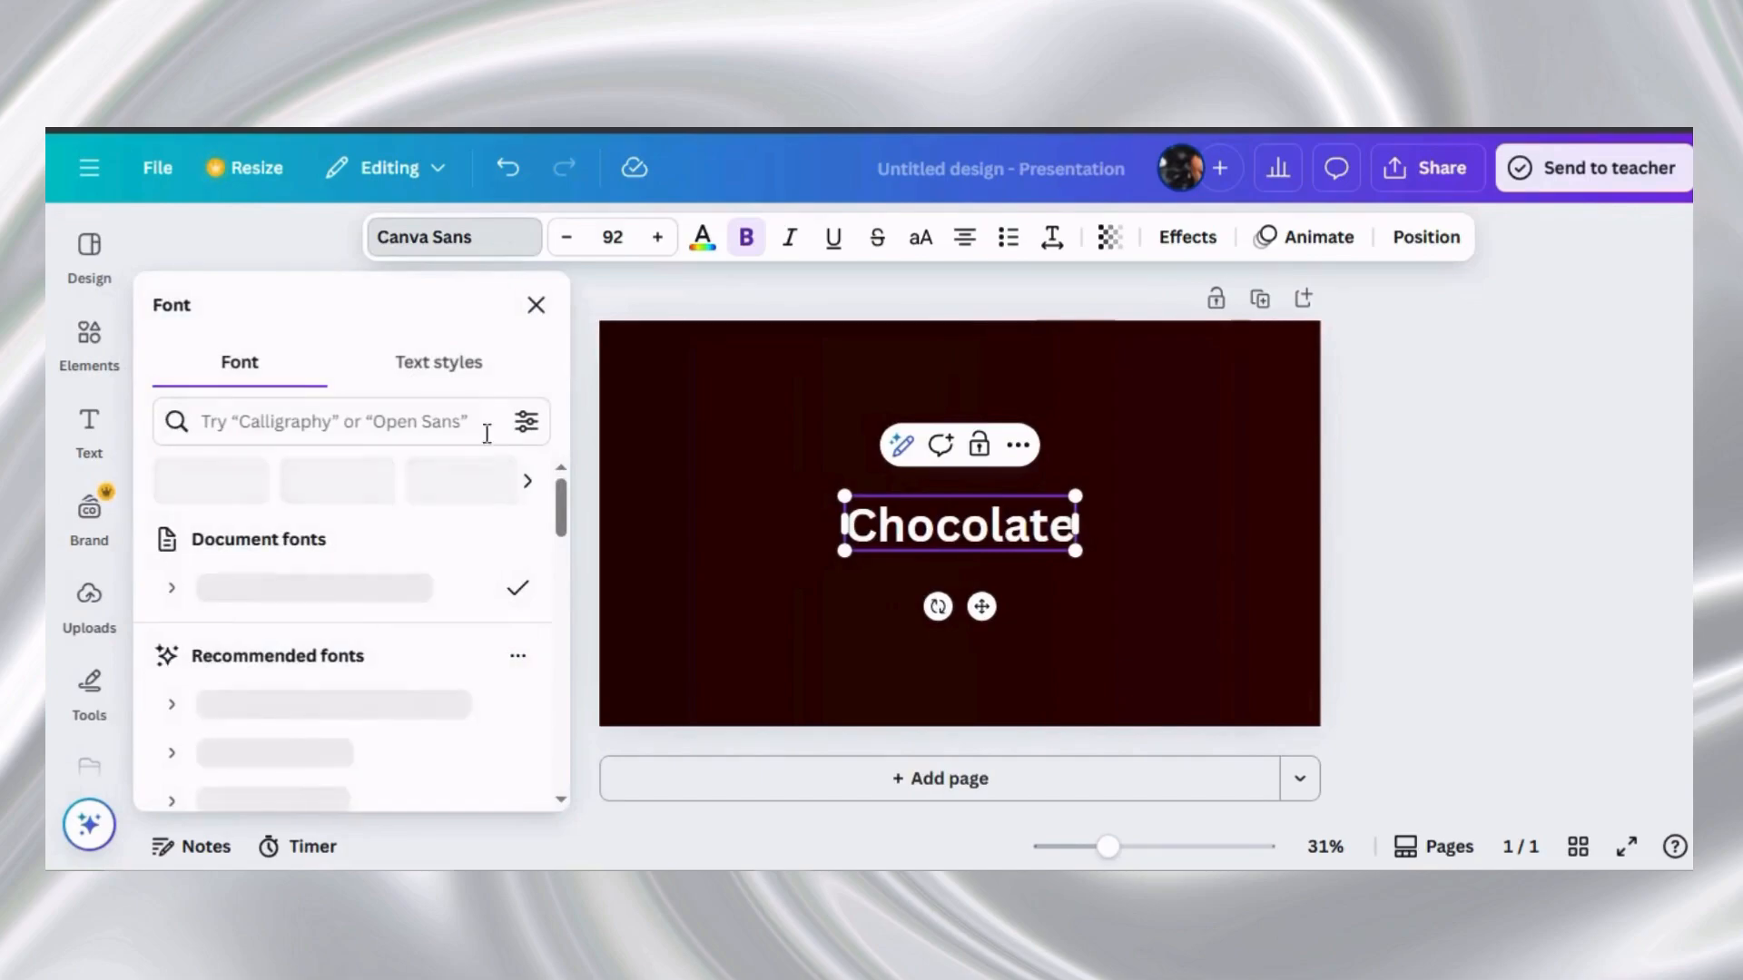
scroll(377, 771, "down", 2)
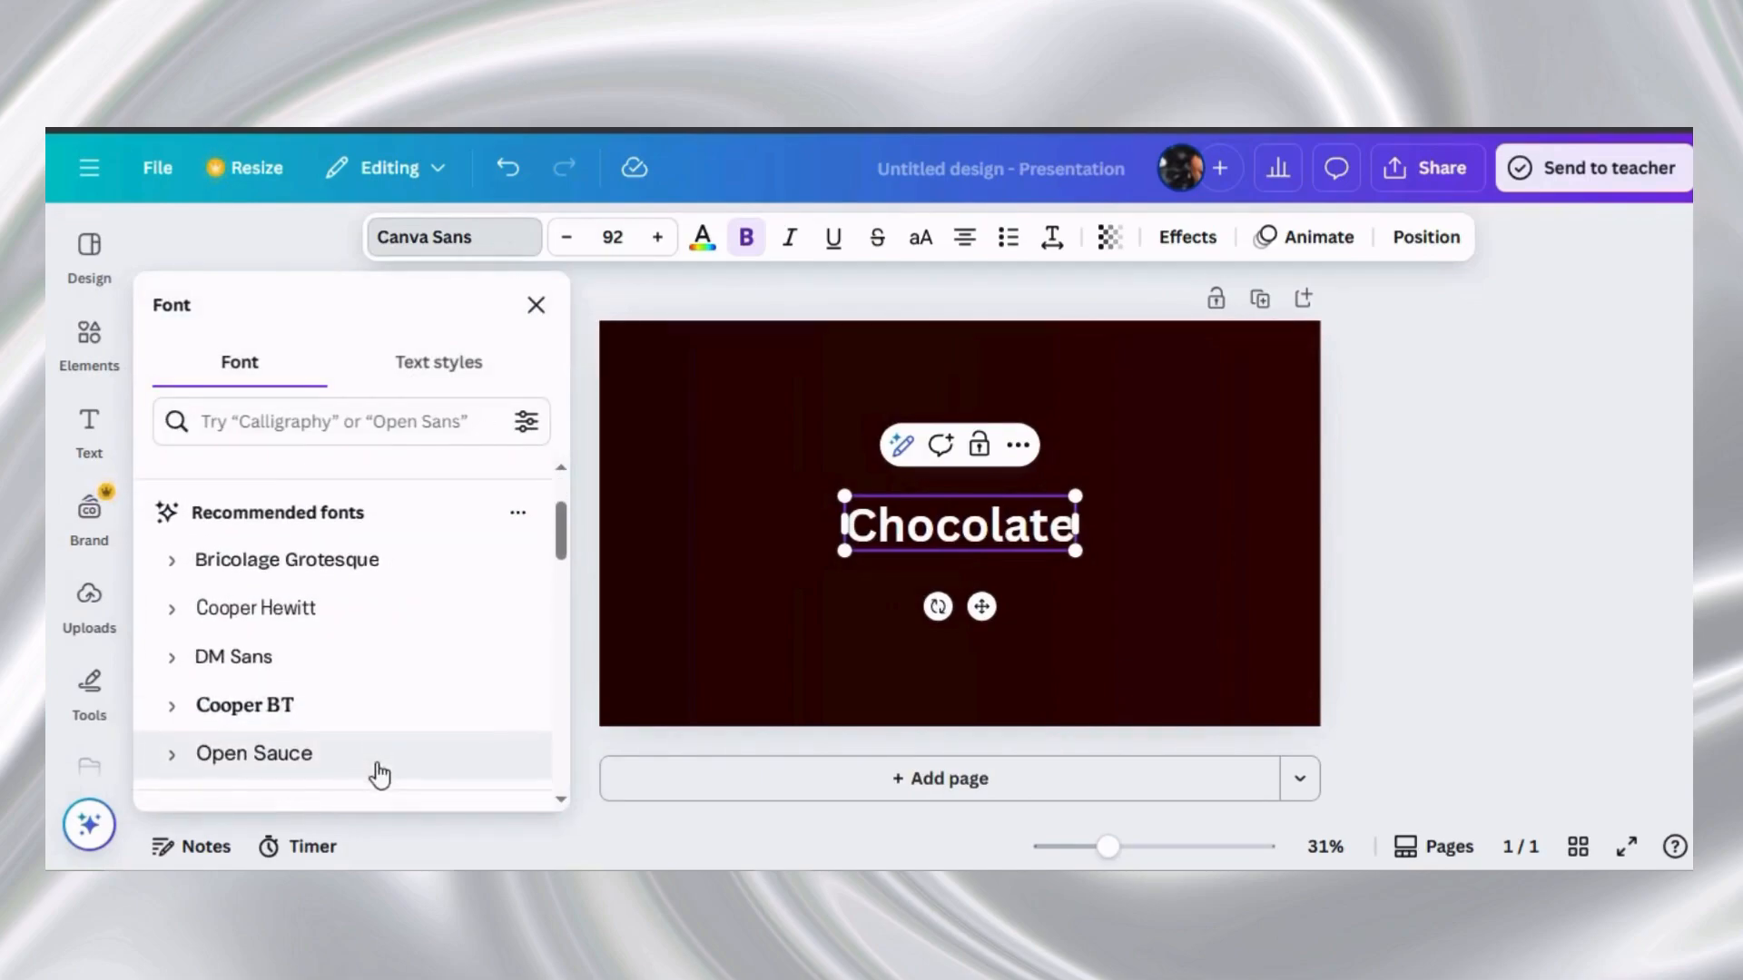
scroll(379, 770, "down", 4)
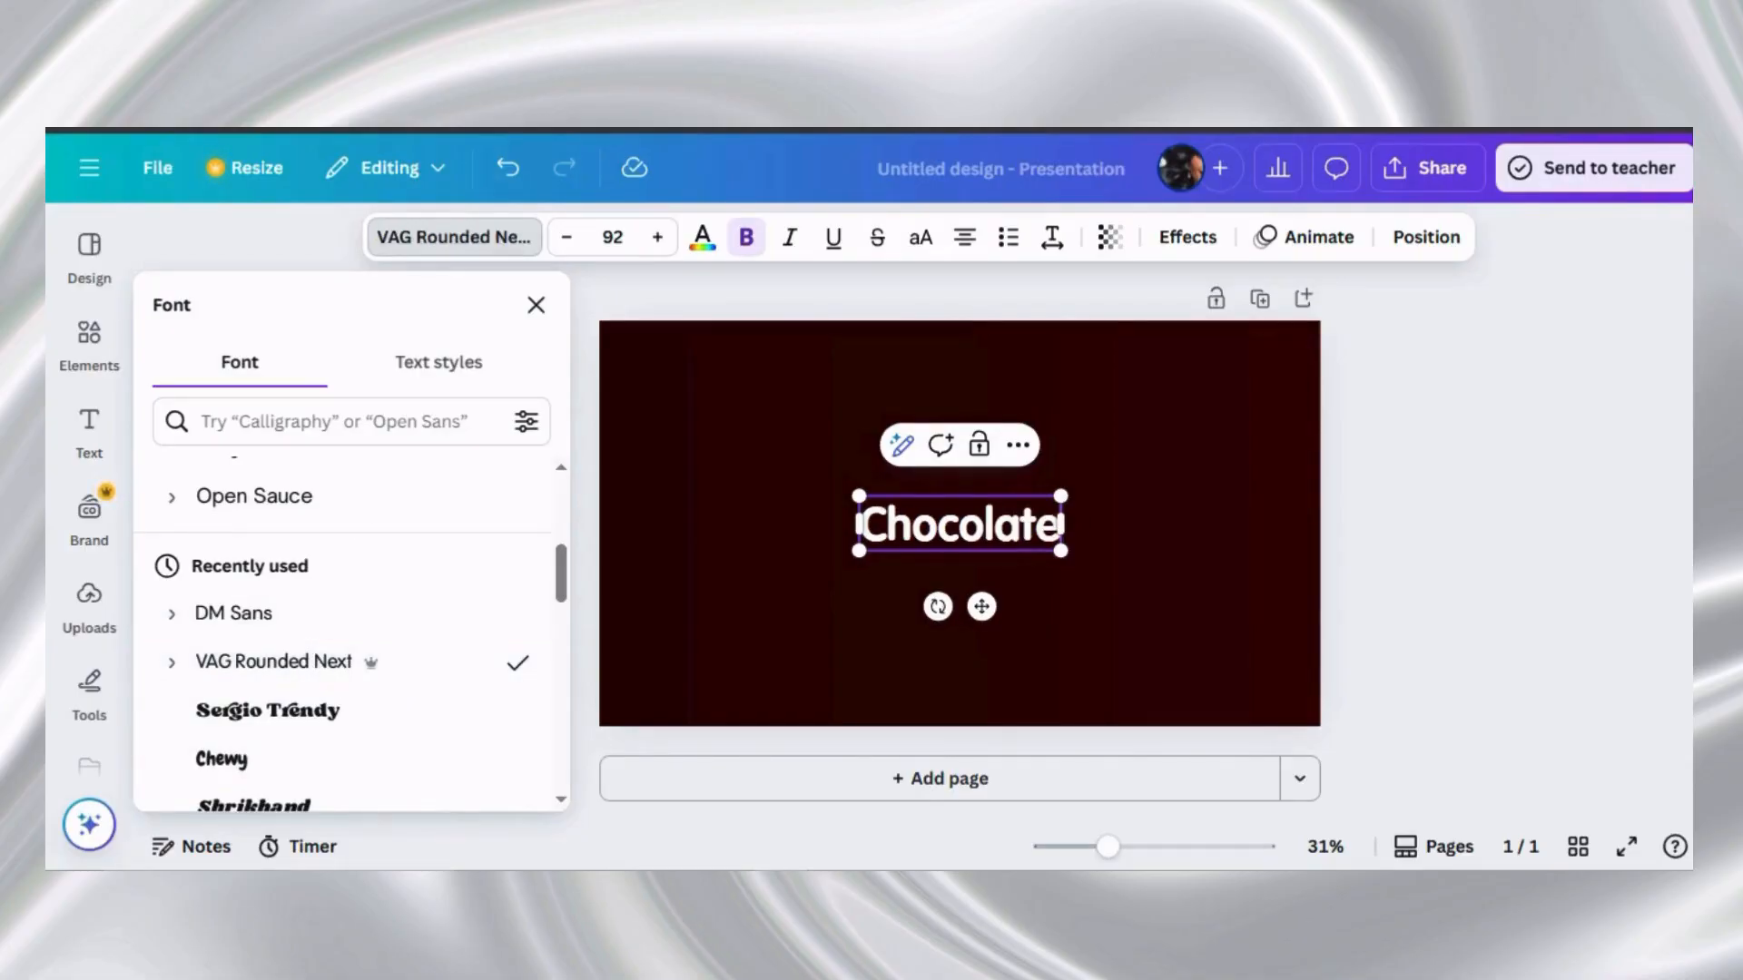
Increase the "Chocolate" heading's font size to 144
left_click(654, 241)
left_click(655, 241)
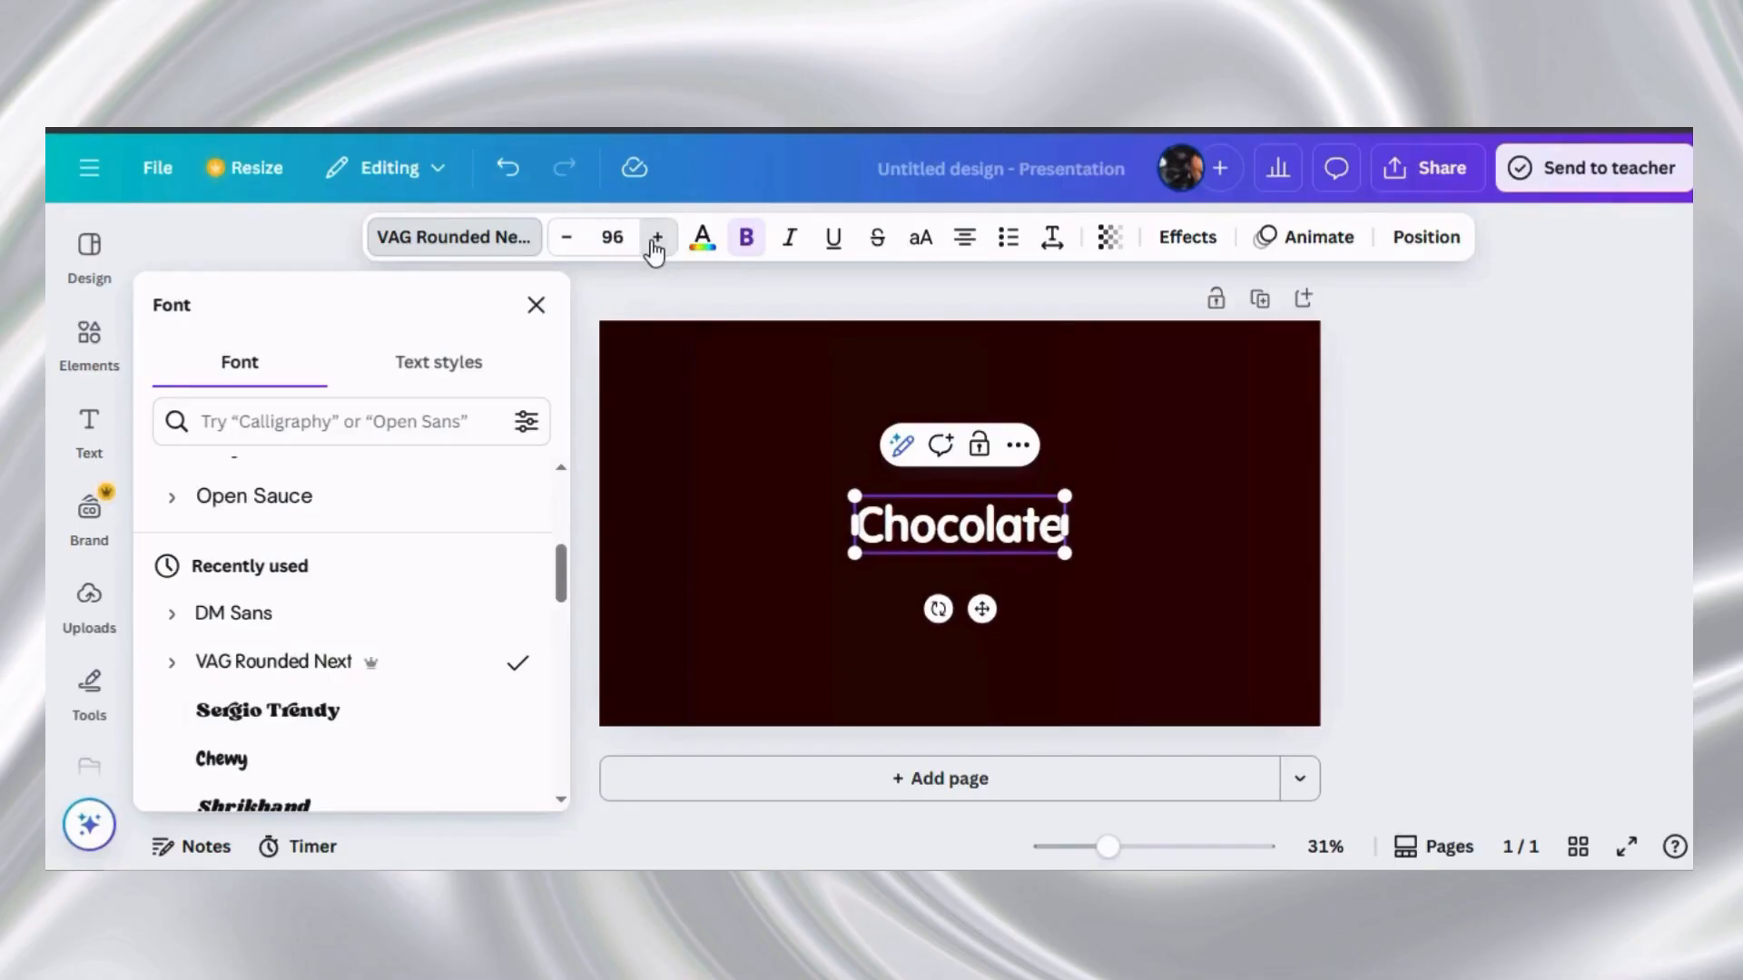
left_click(655, 240)
left_click(654, 241)
left_click(655, 240)
left_click(655, 241)
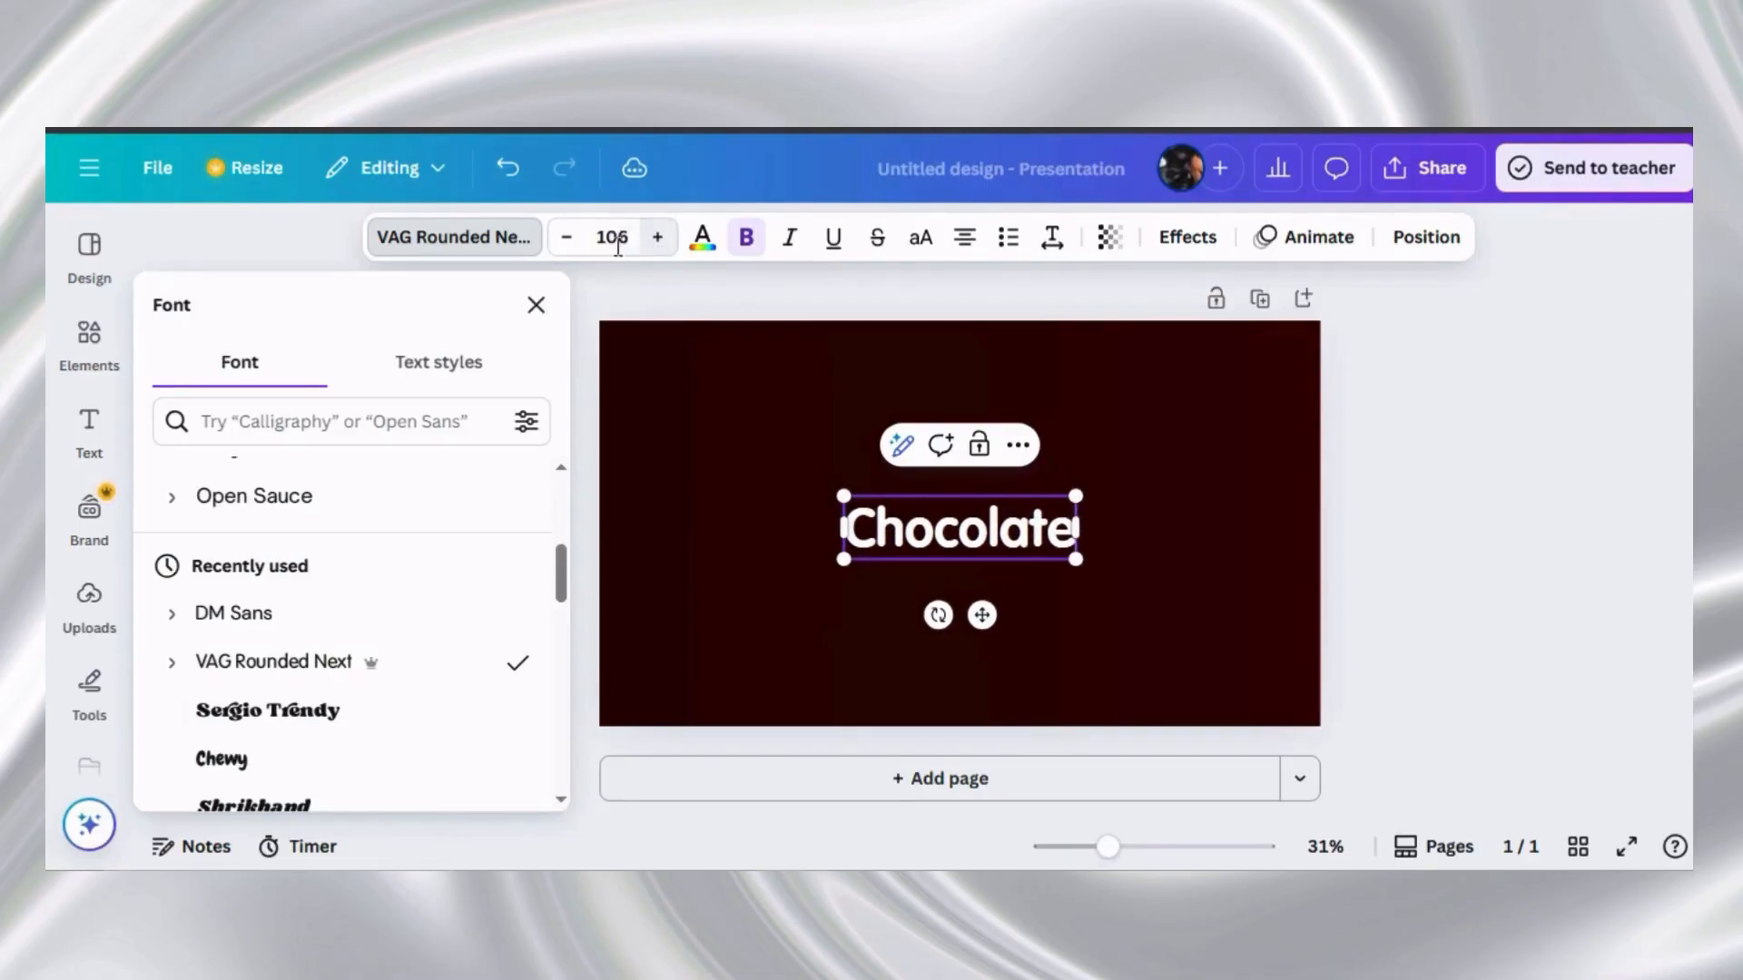
left_click(535, 305)
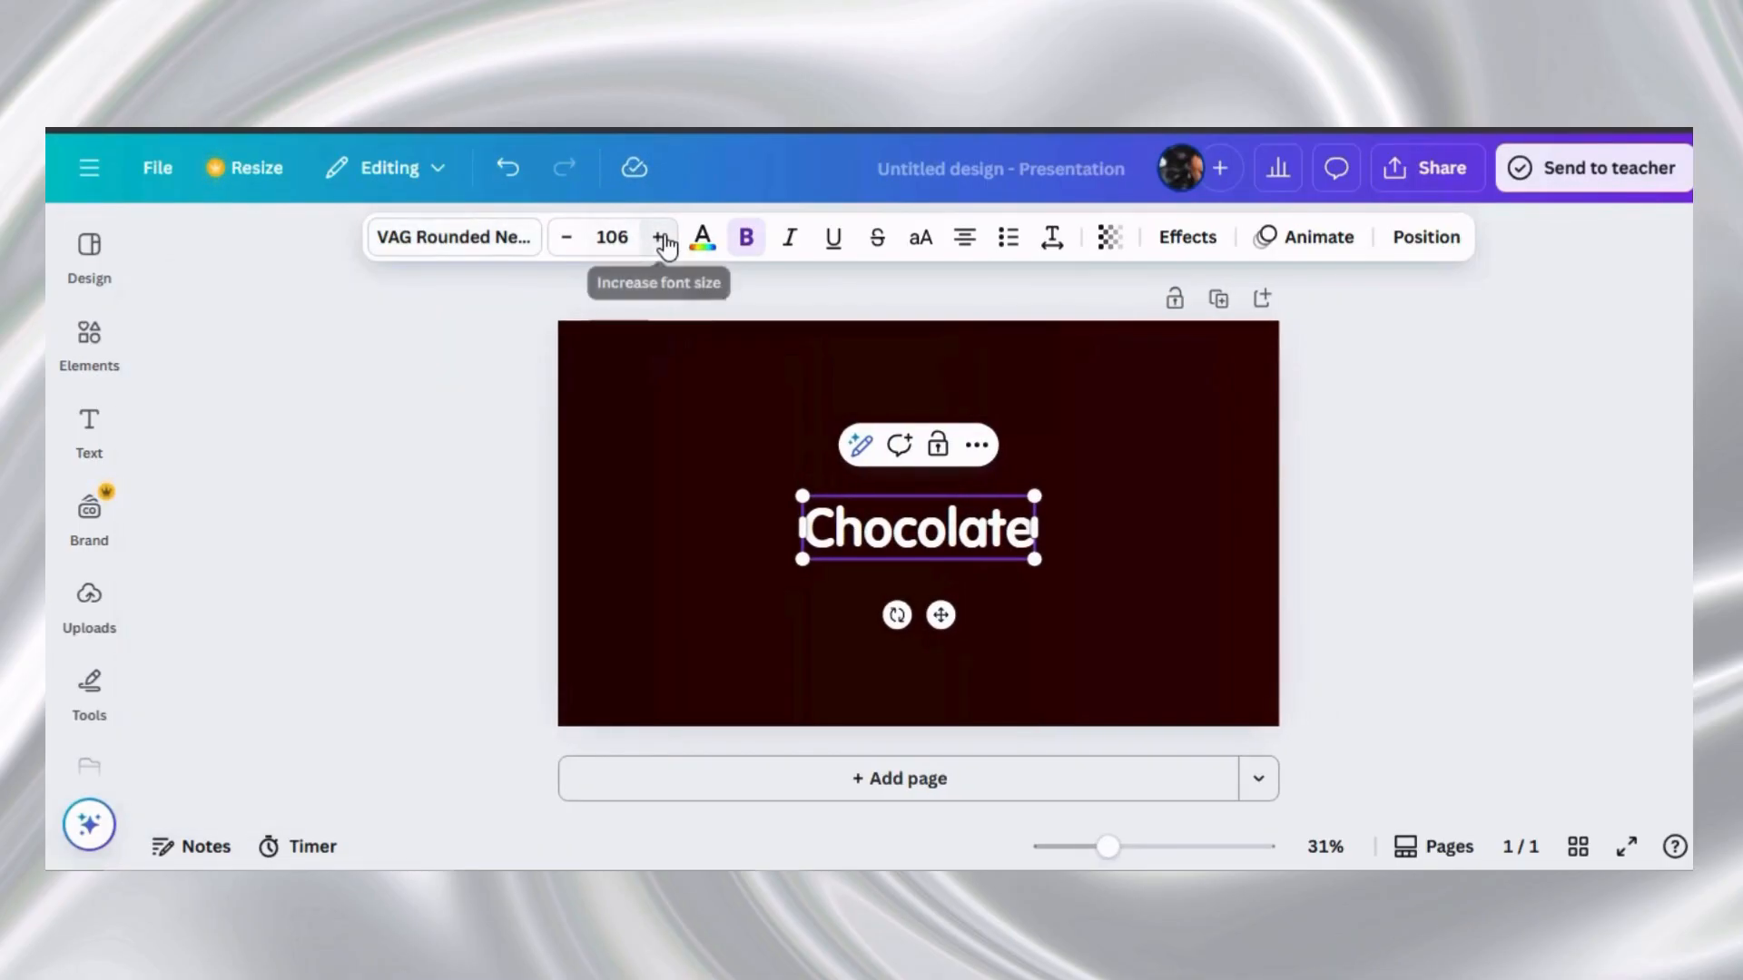
left_click(661, 240)
left_click(661, 239)
left_click(661, 239)
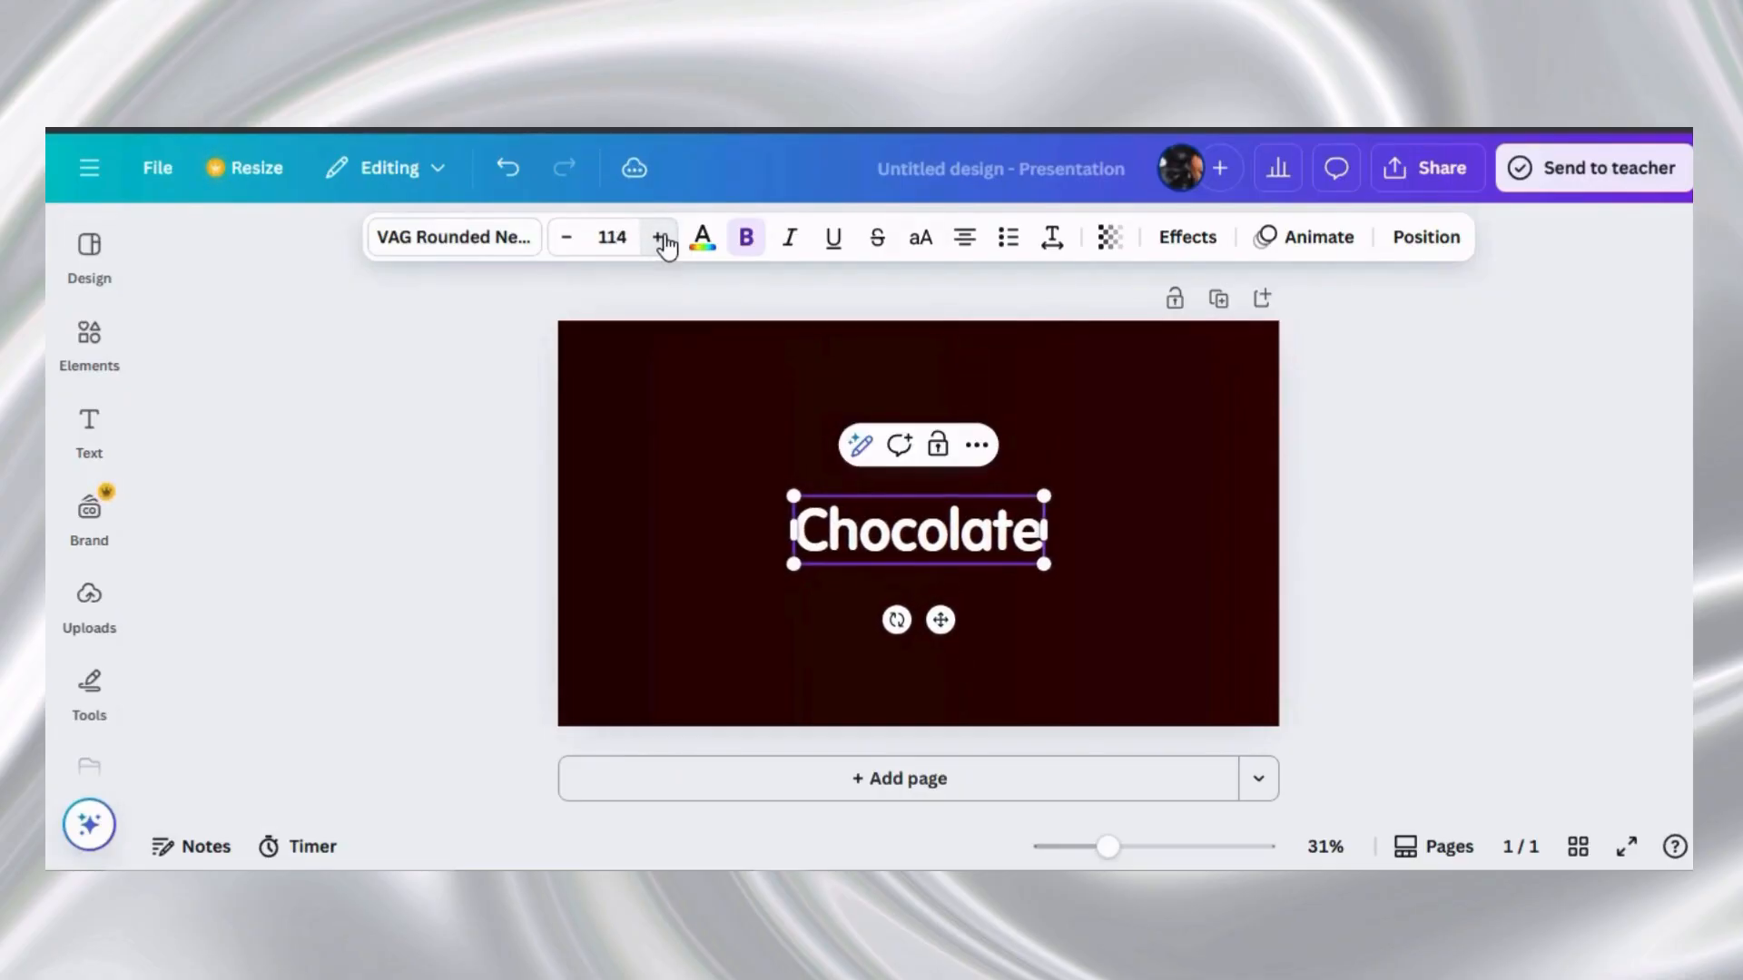
left_click(661, 240)
left_click(661, 240)
left_click(661, 240)
left_click(661, 239)
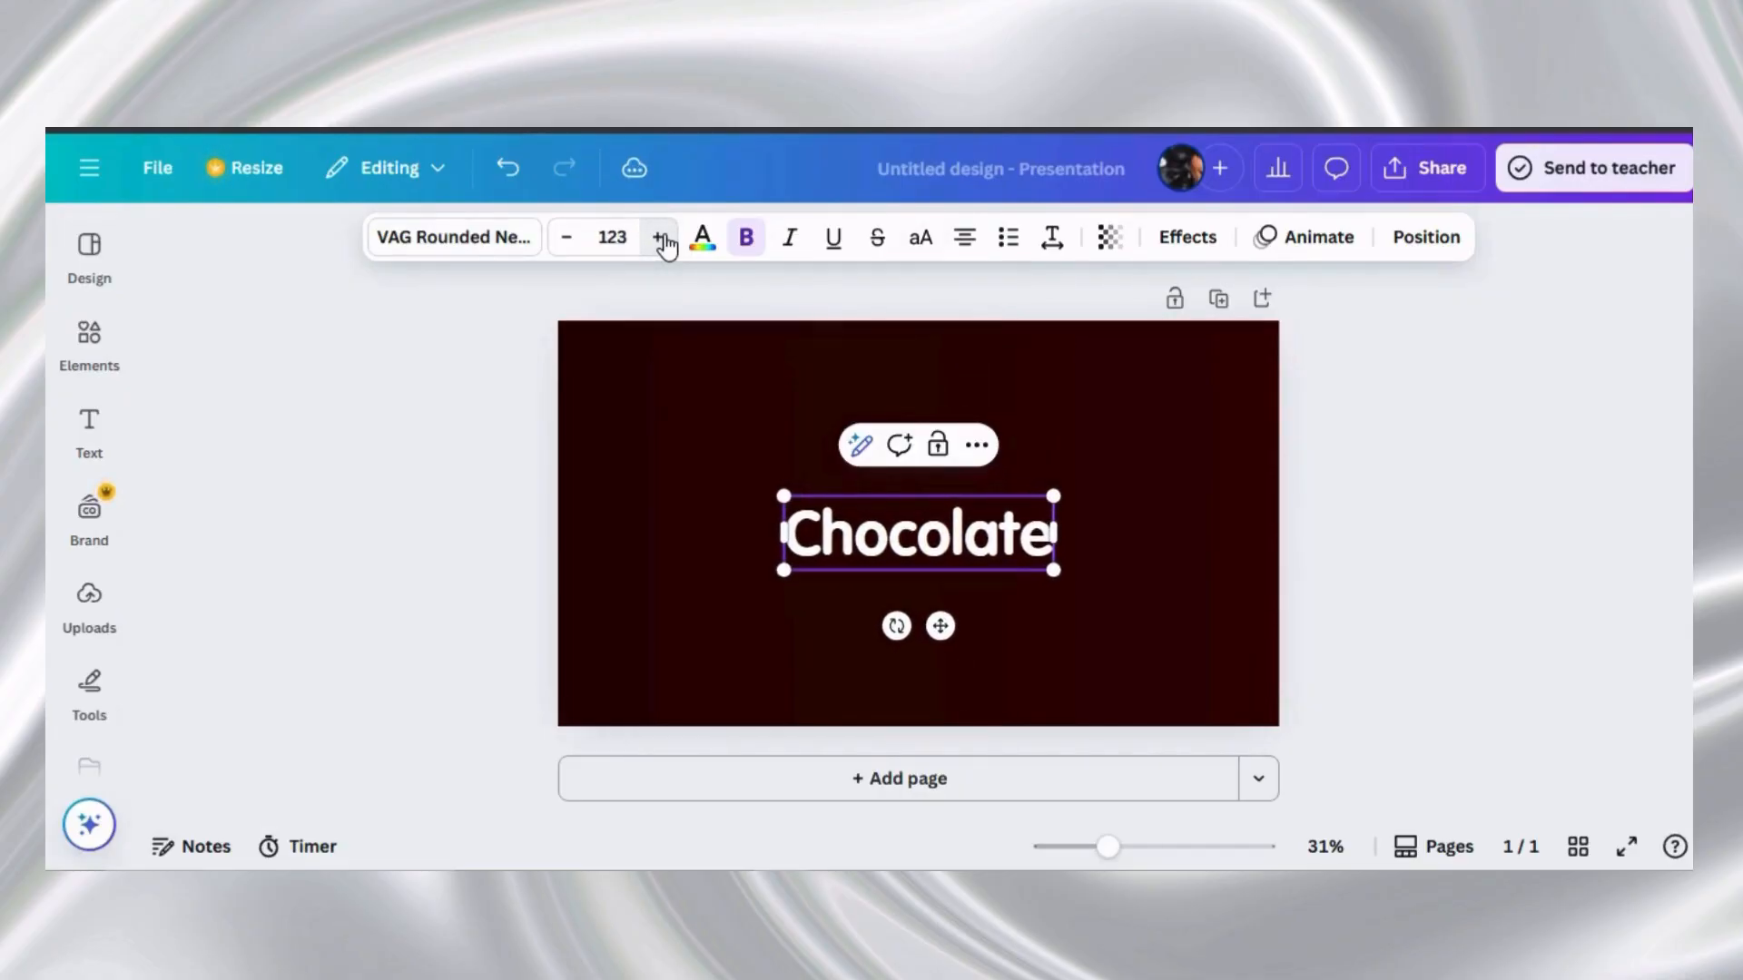
left_click(661, 239)
left_click(661, 240)
left_click(661, 240)
left_click(661, 240)
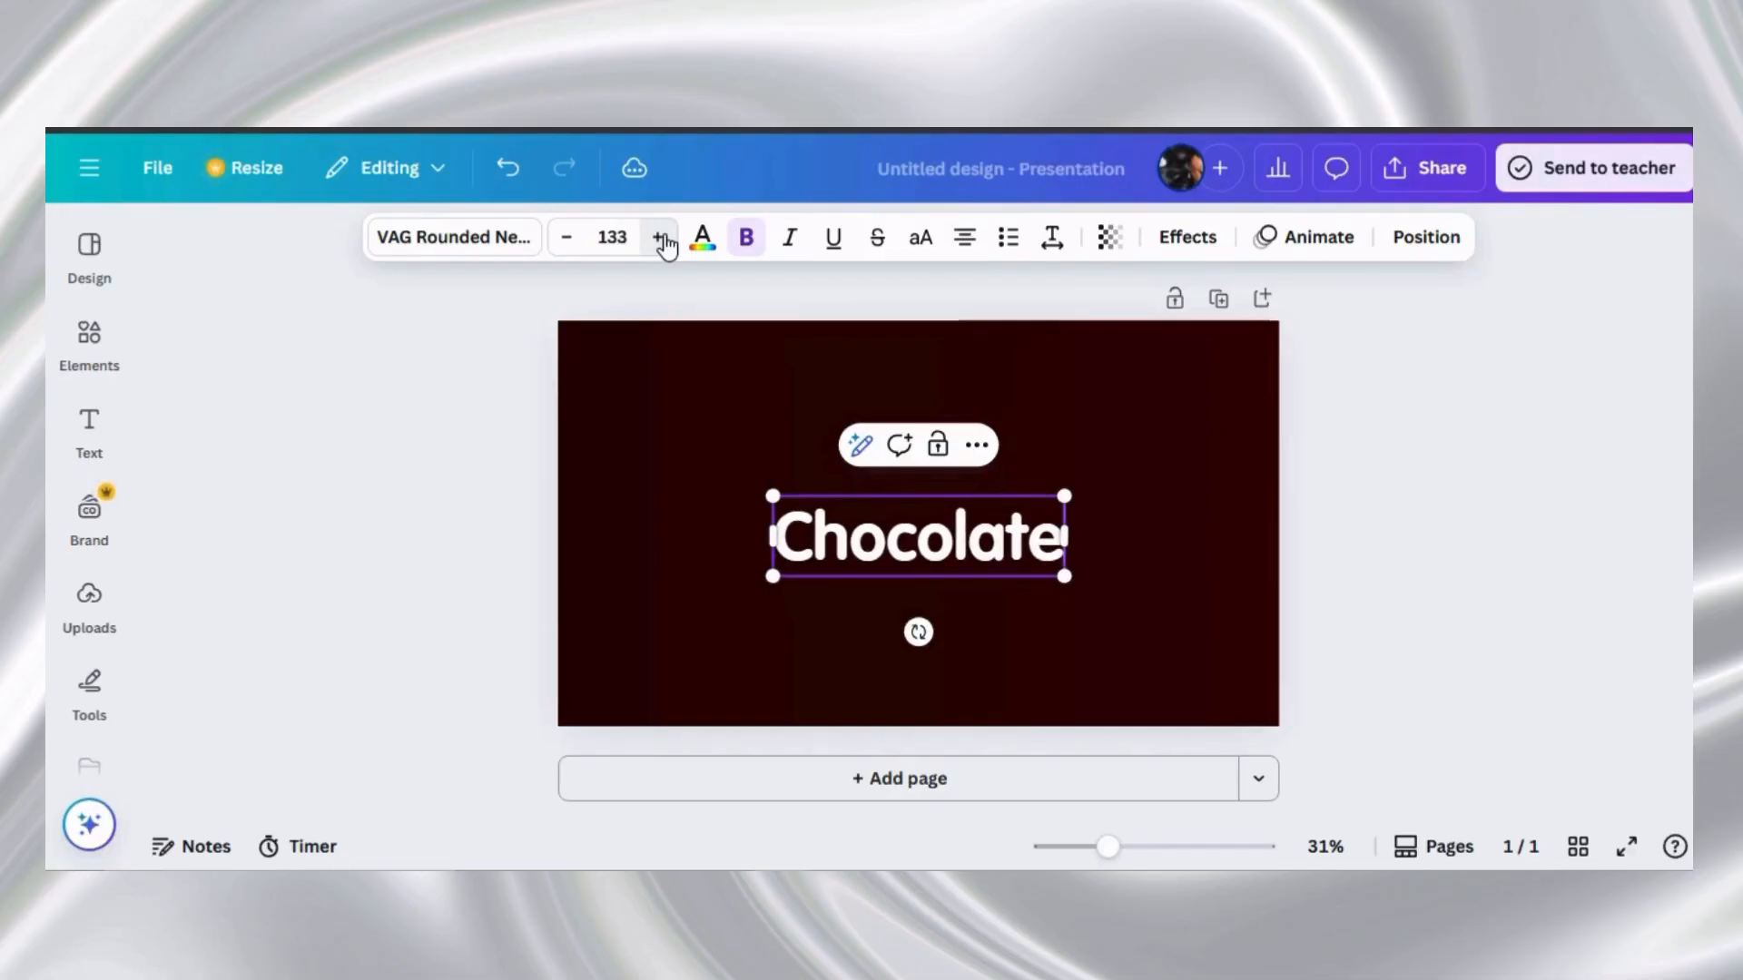
left_click(660, 240)
left_click(661, 239)
left_click(661, 240)
left_click(661, 240)
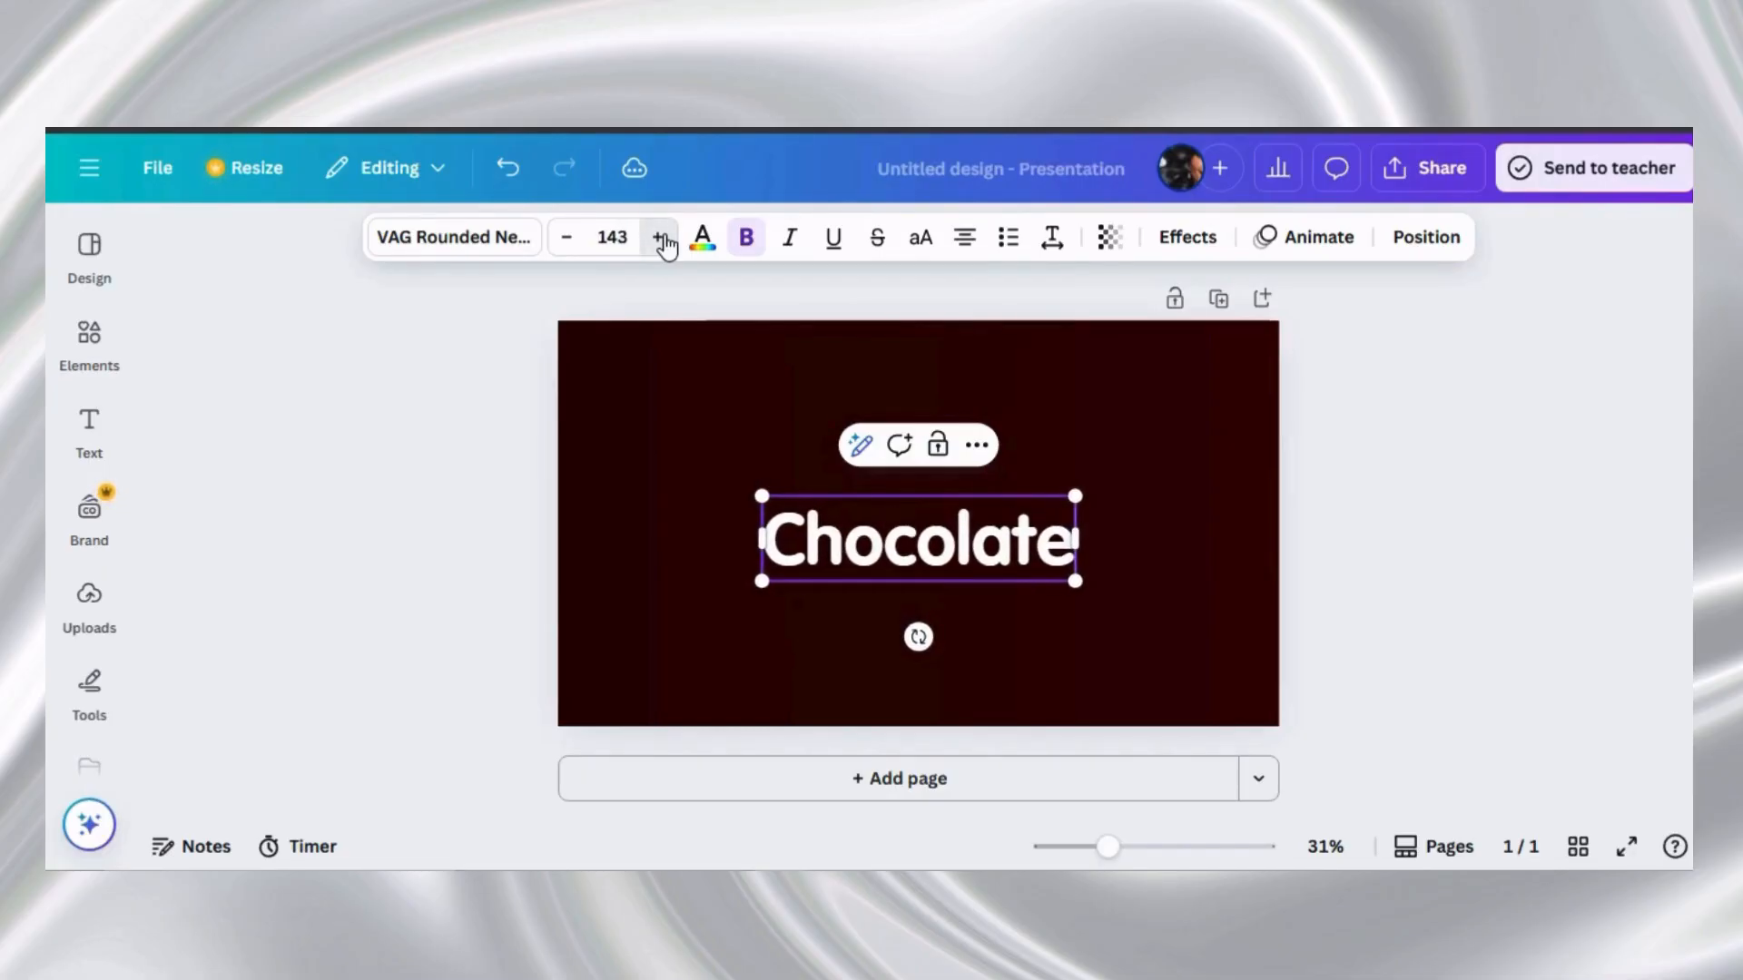
left_click(661, 240)
left_click(661, 240)
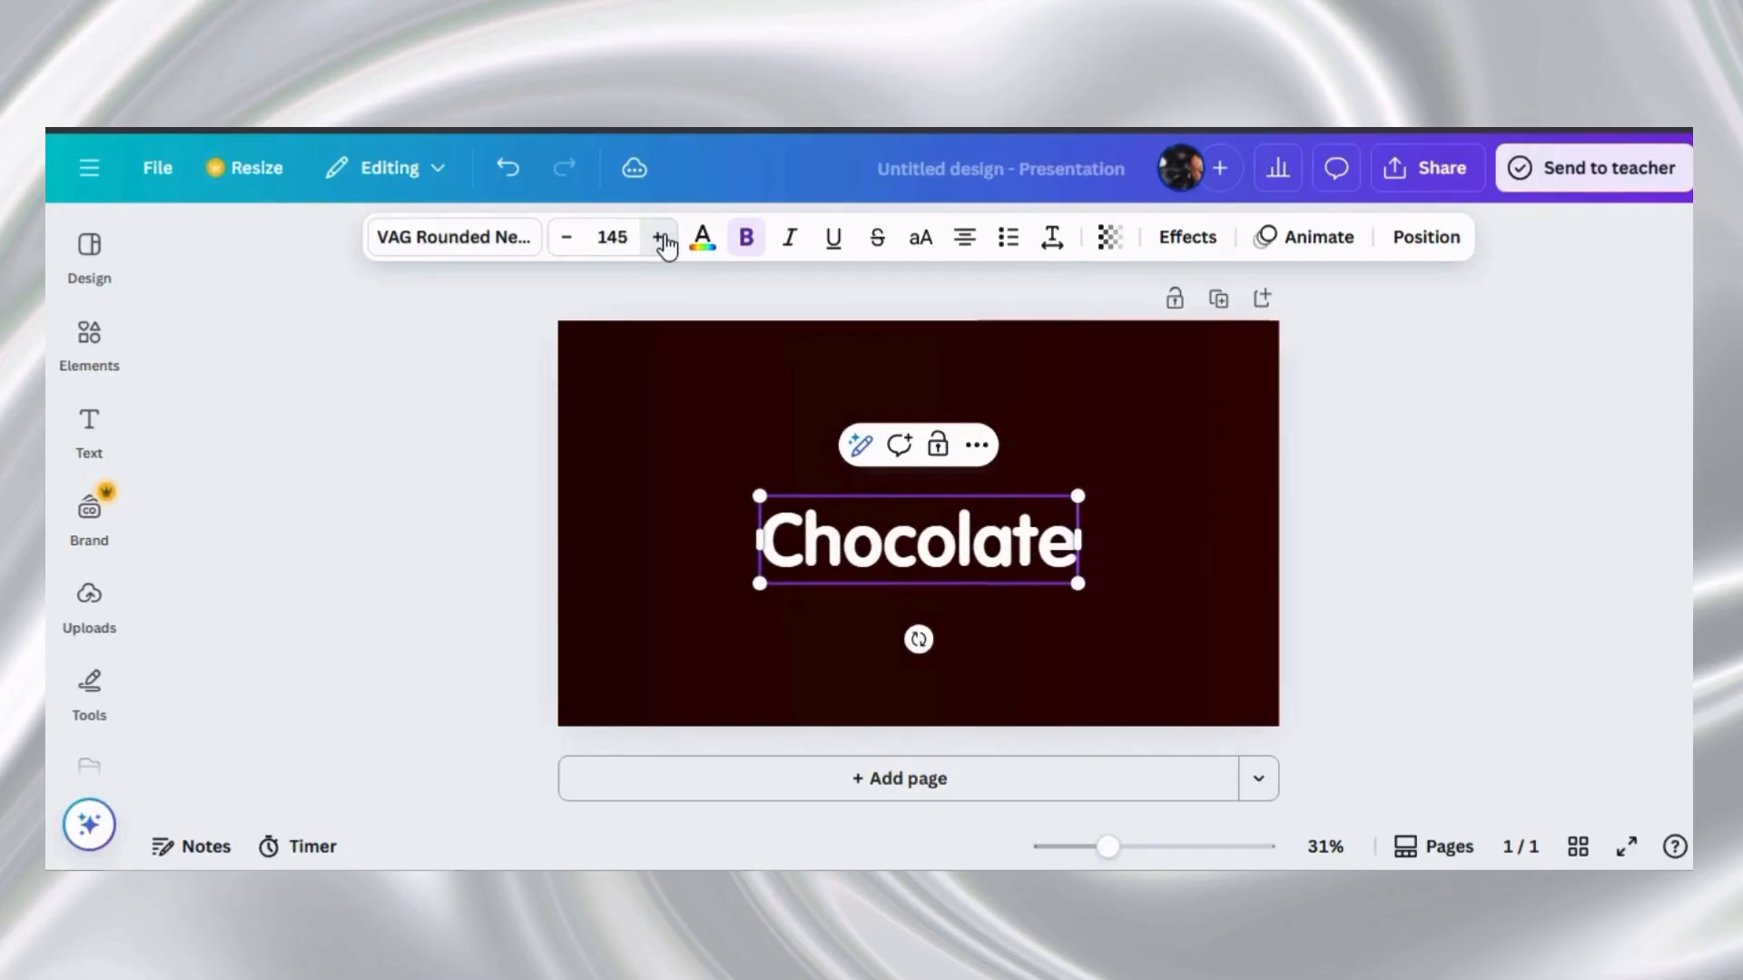
left_click(566, 253)
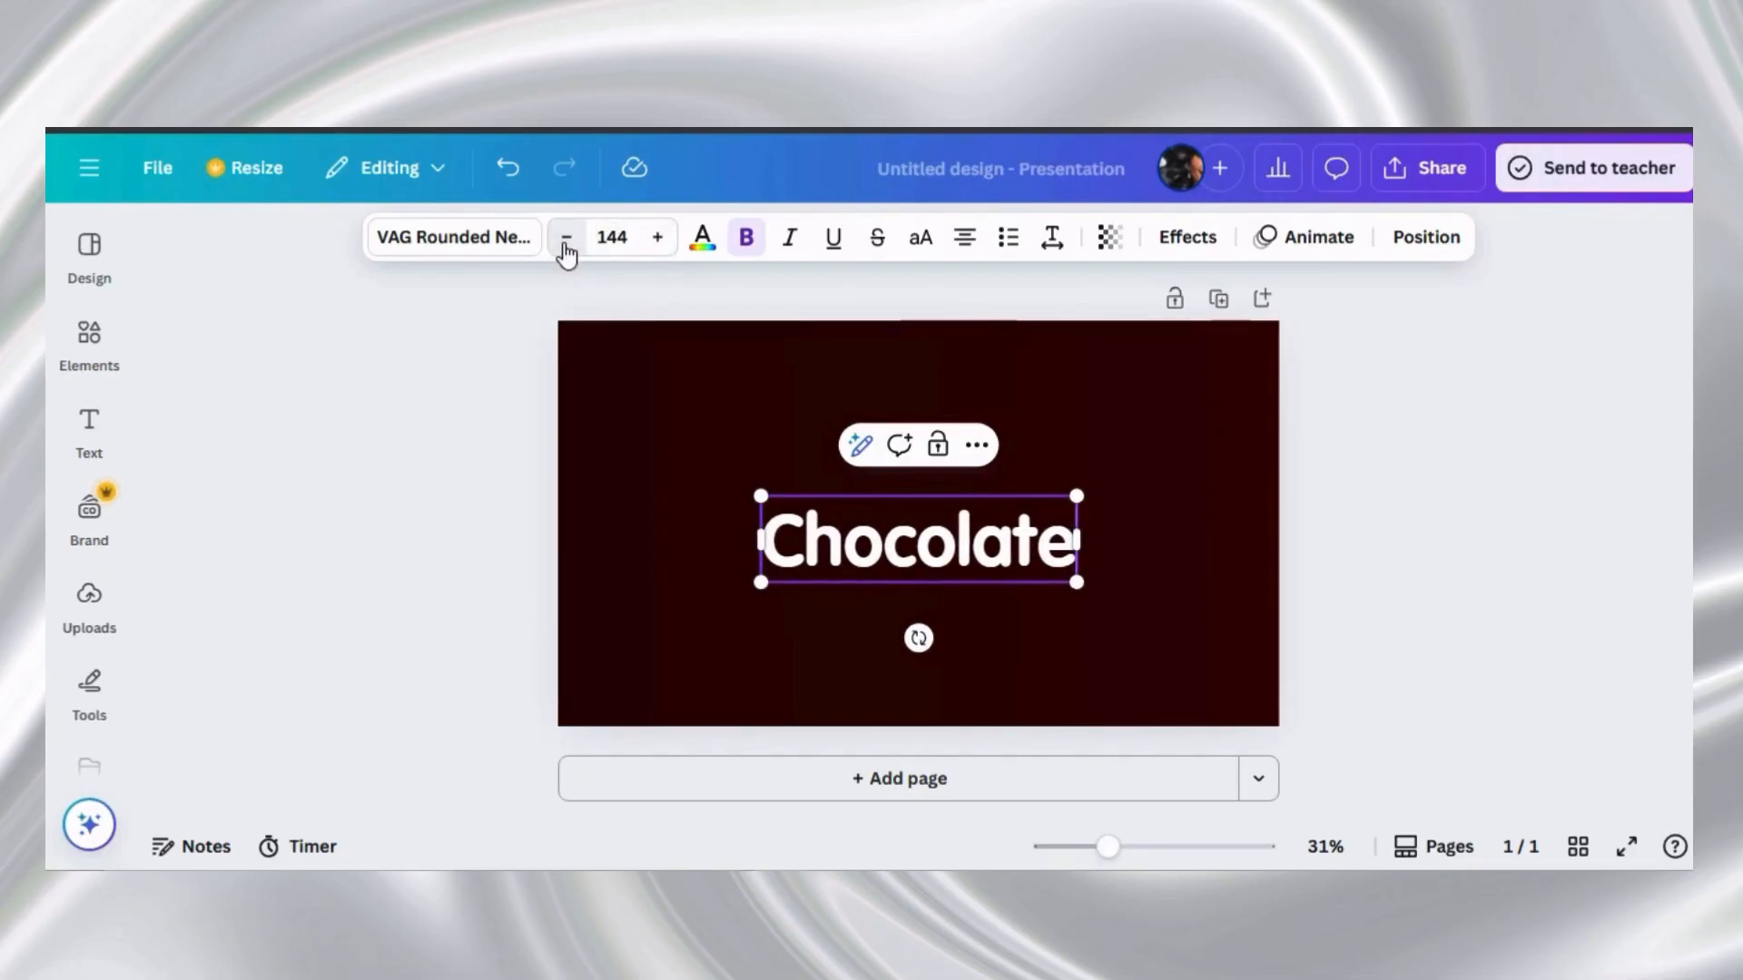
left_click(1162, 572)
Move the "Chocolate" heading straight up into the upper part of the page, keeping it horizontally centred
left_click(1070, 565)
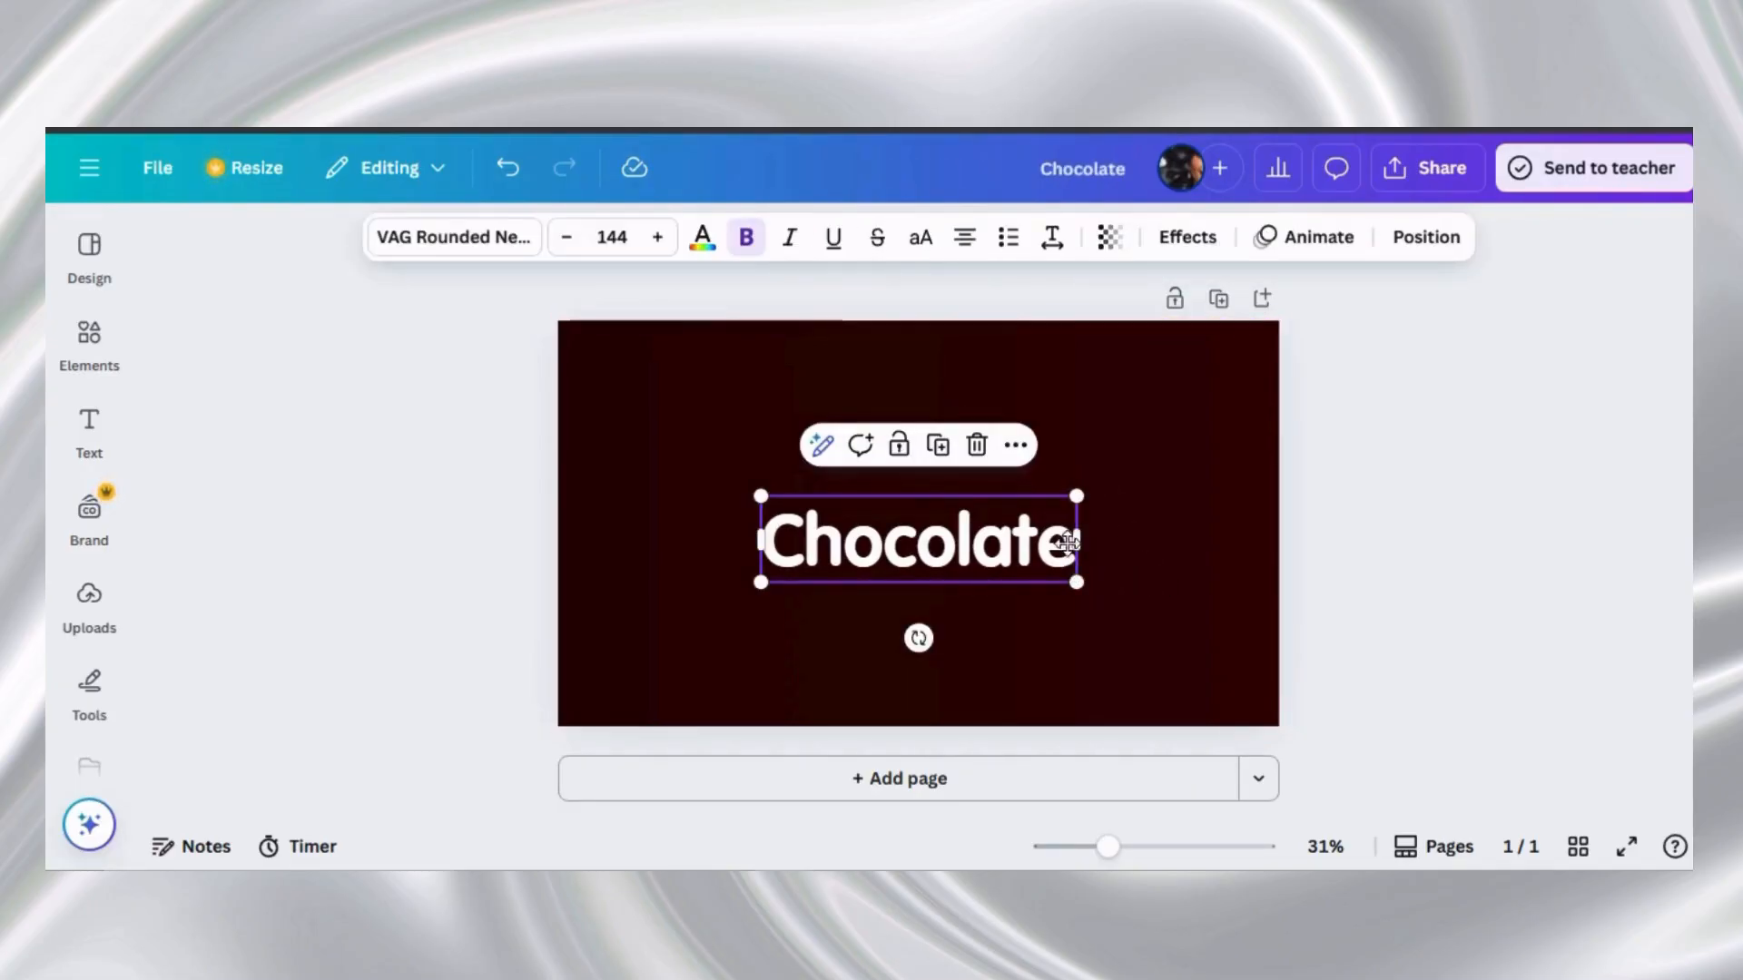
left_click_drag(1069, 543, 1070, 446)
left_click(952, 551)
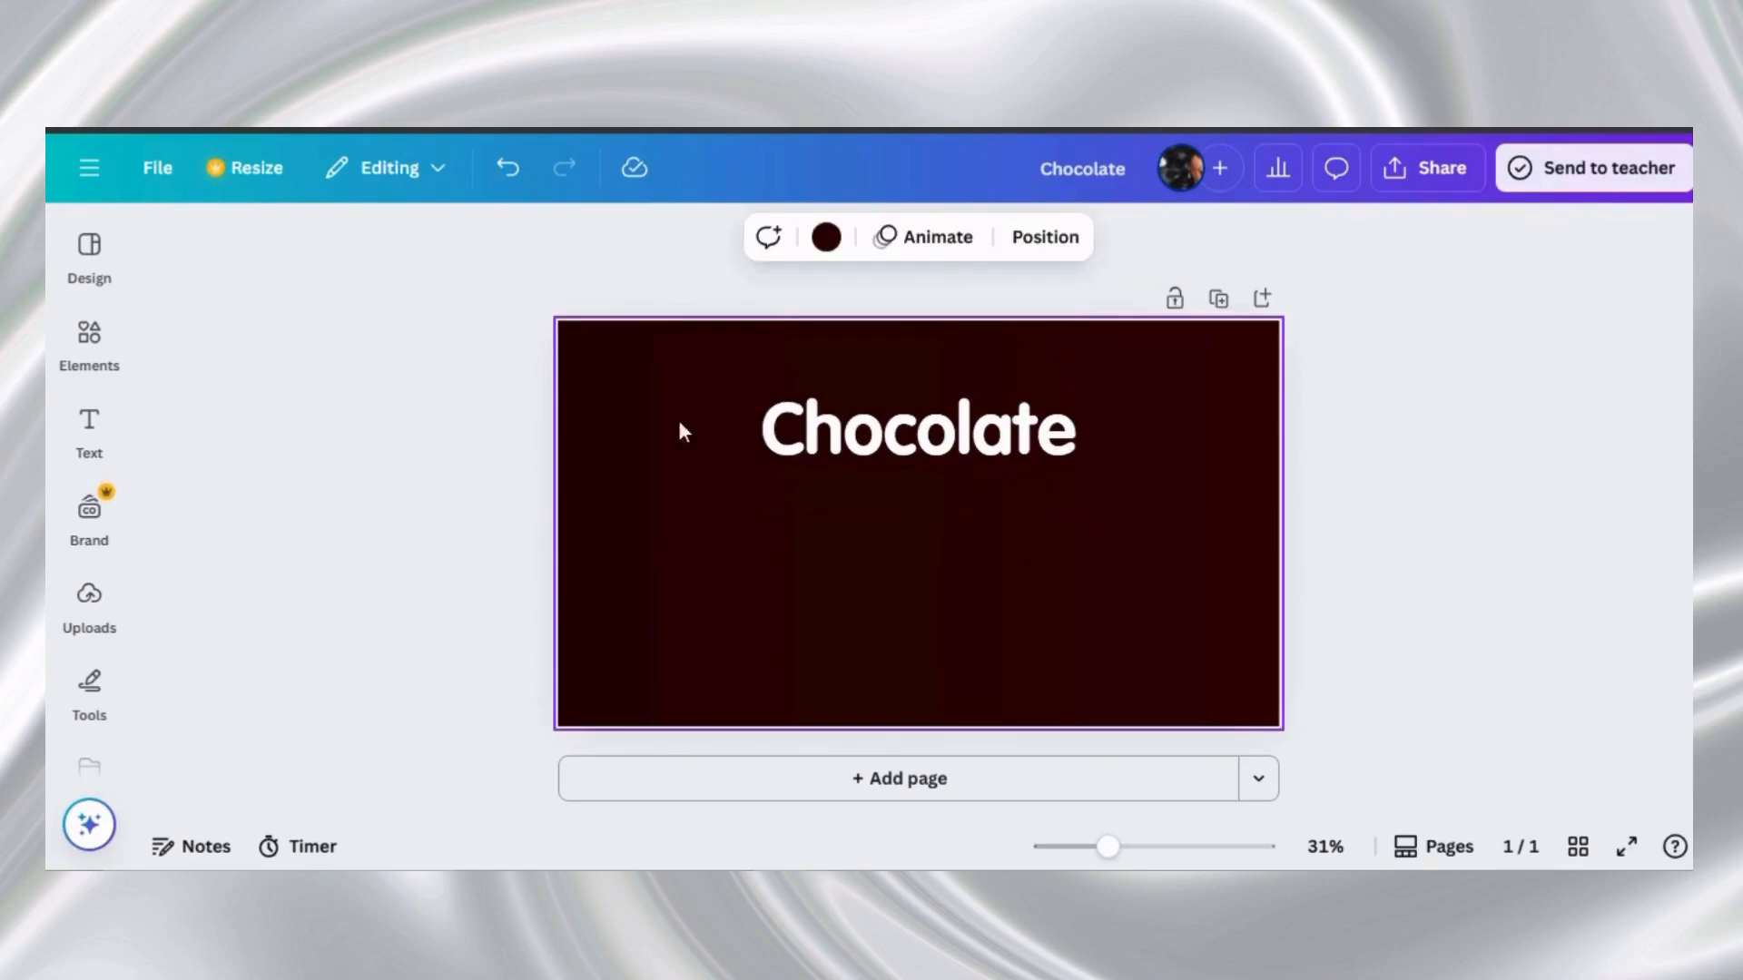
Add a subheading to the page with the text "NEW FLAVOUR"
left_click(91, 436)
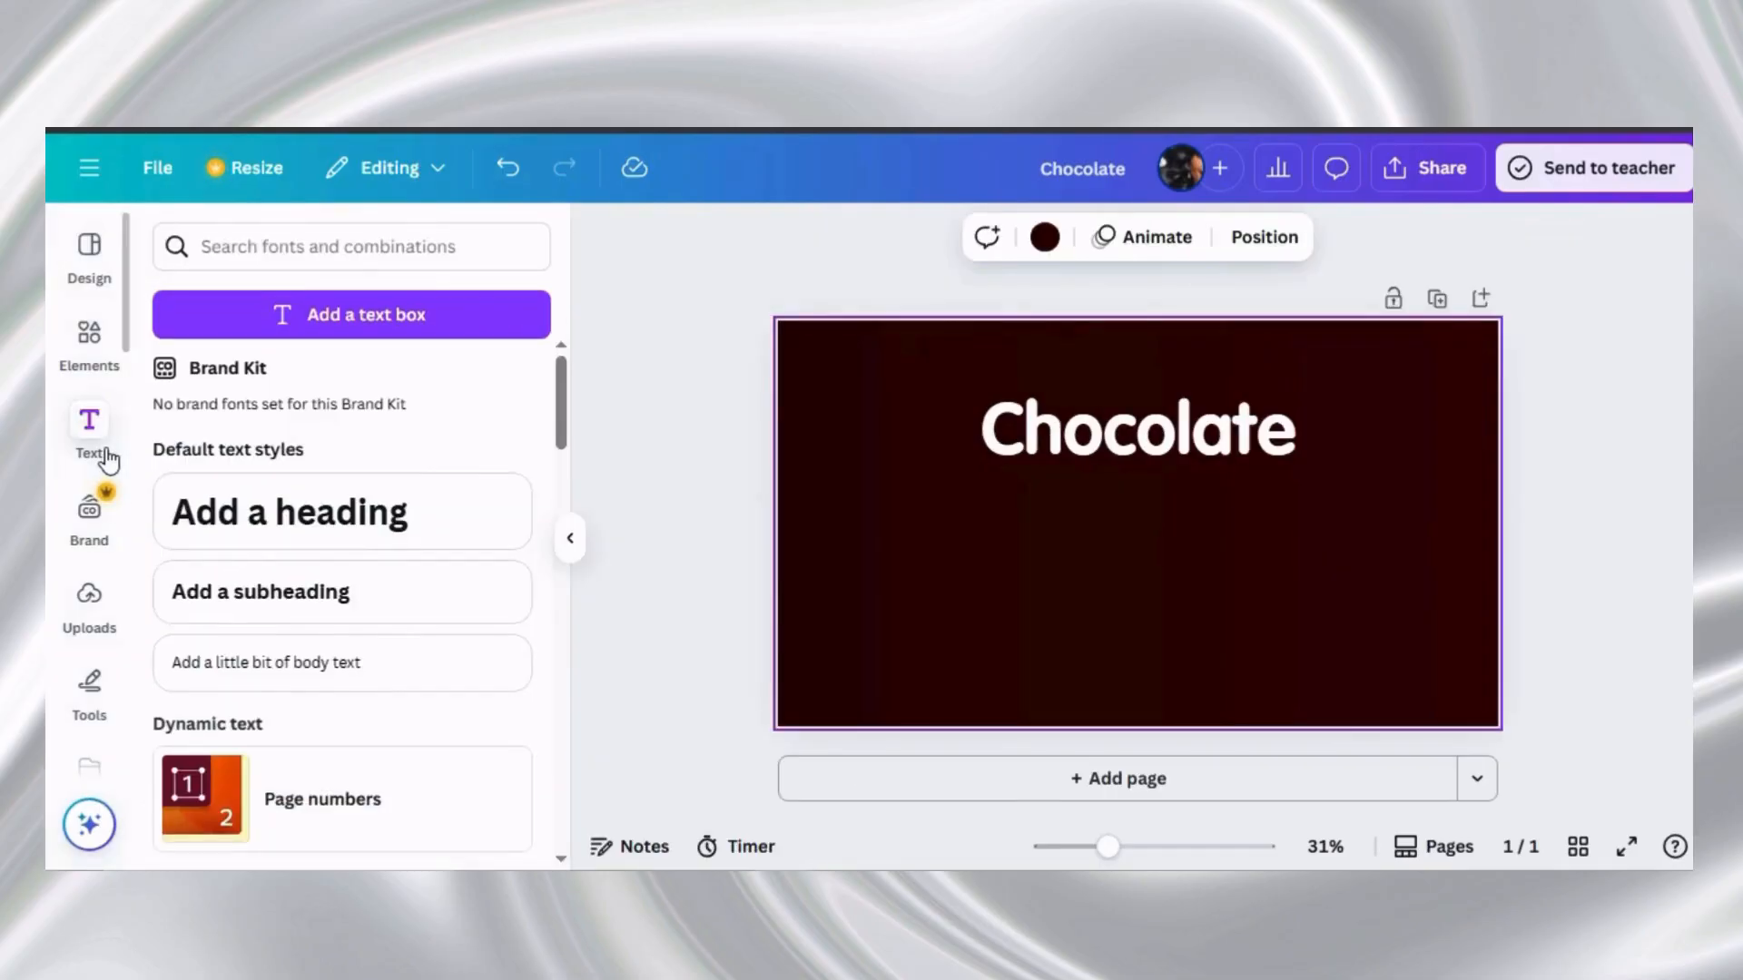
left_click(261, 616)
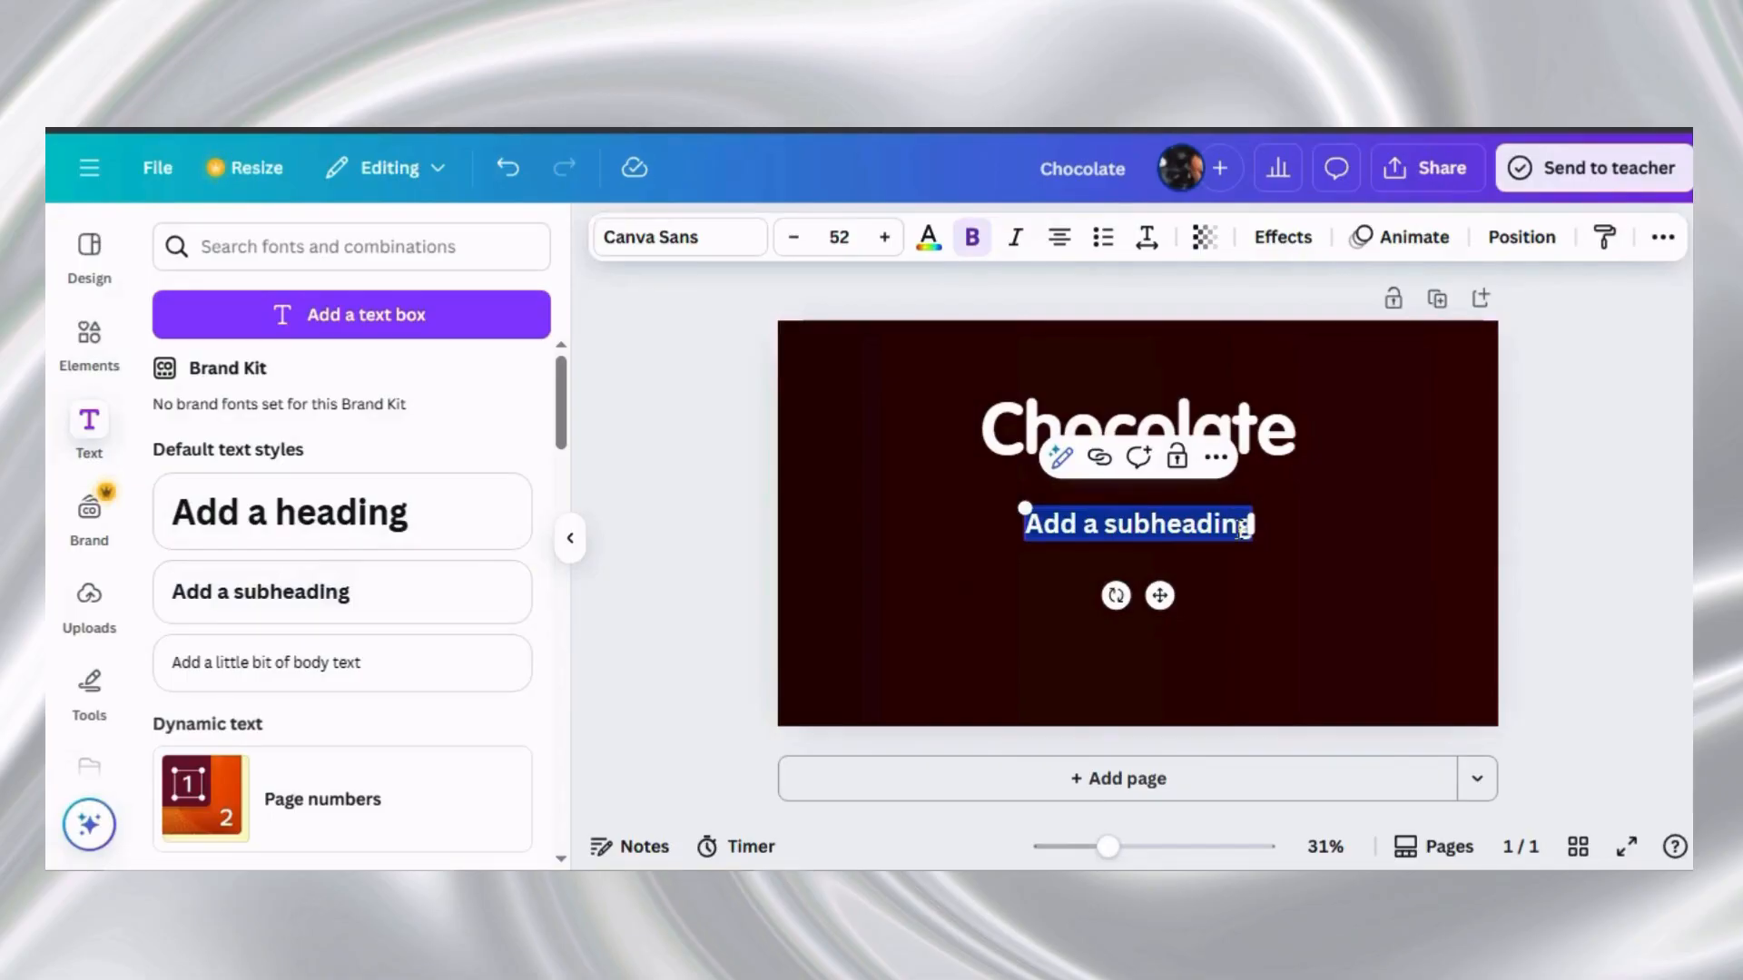
type("N")
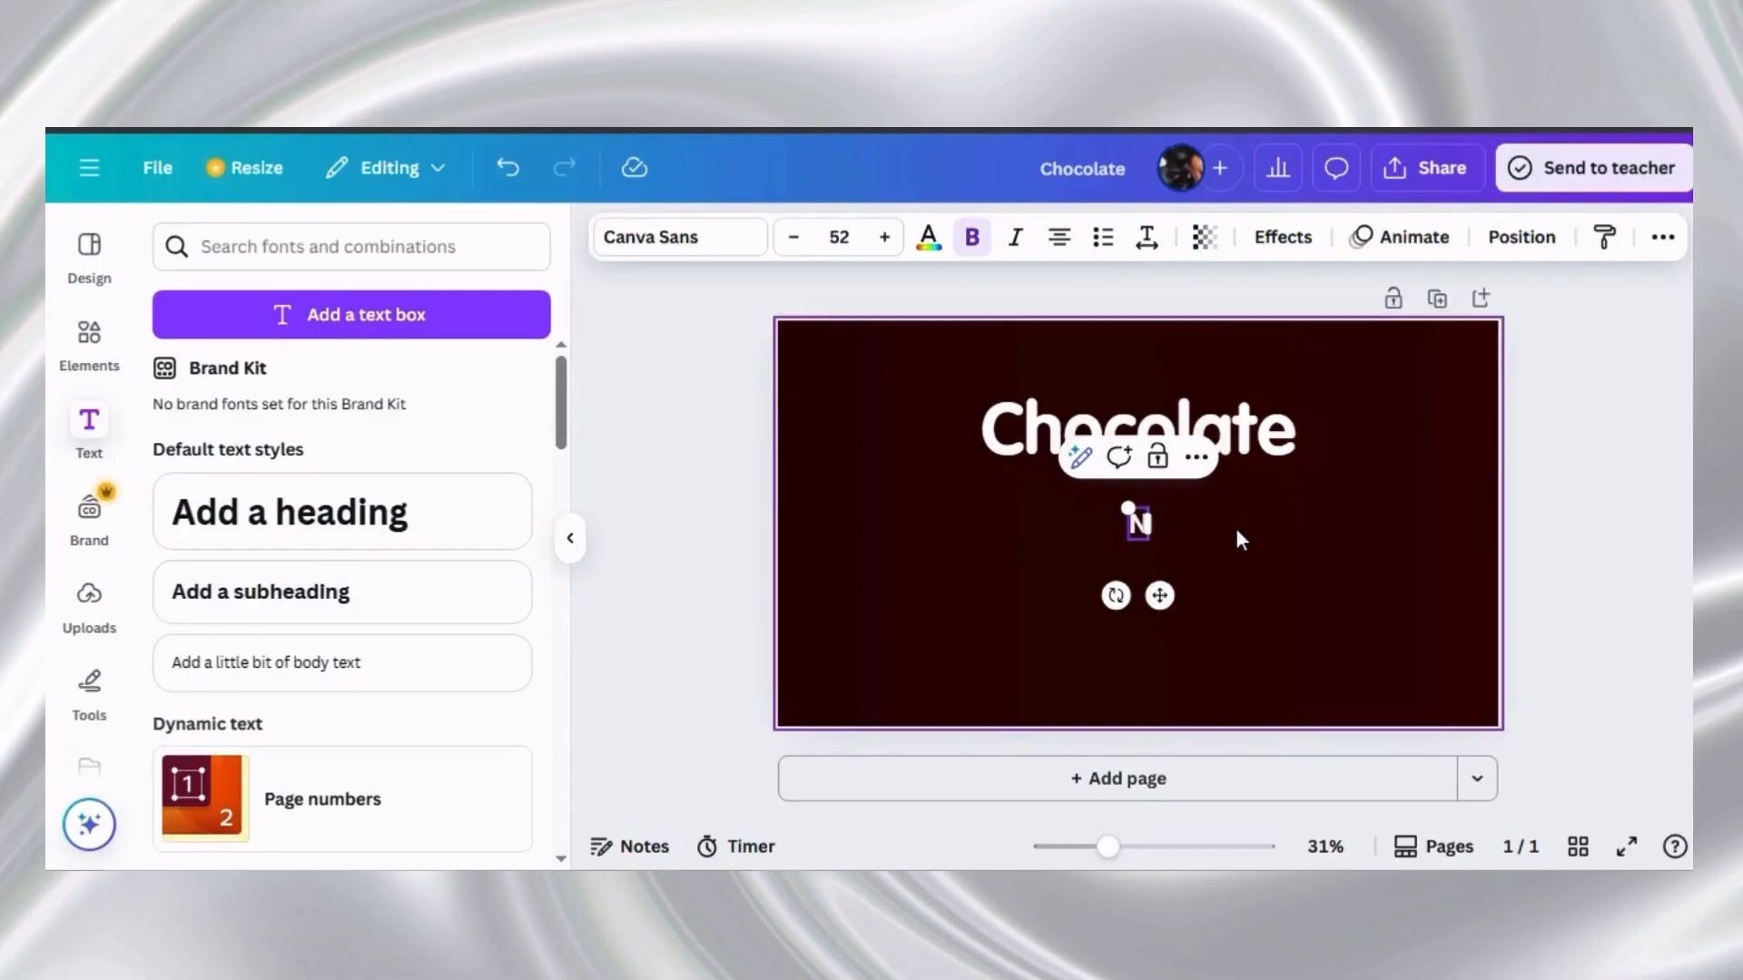
type("EW F")
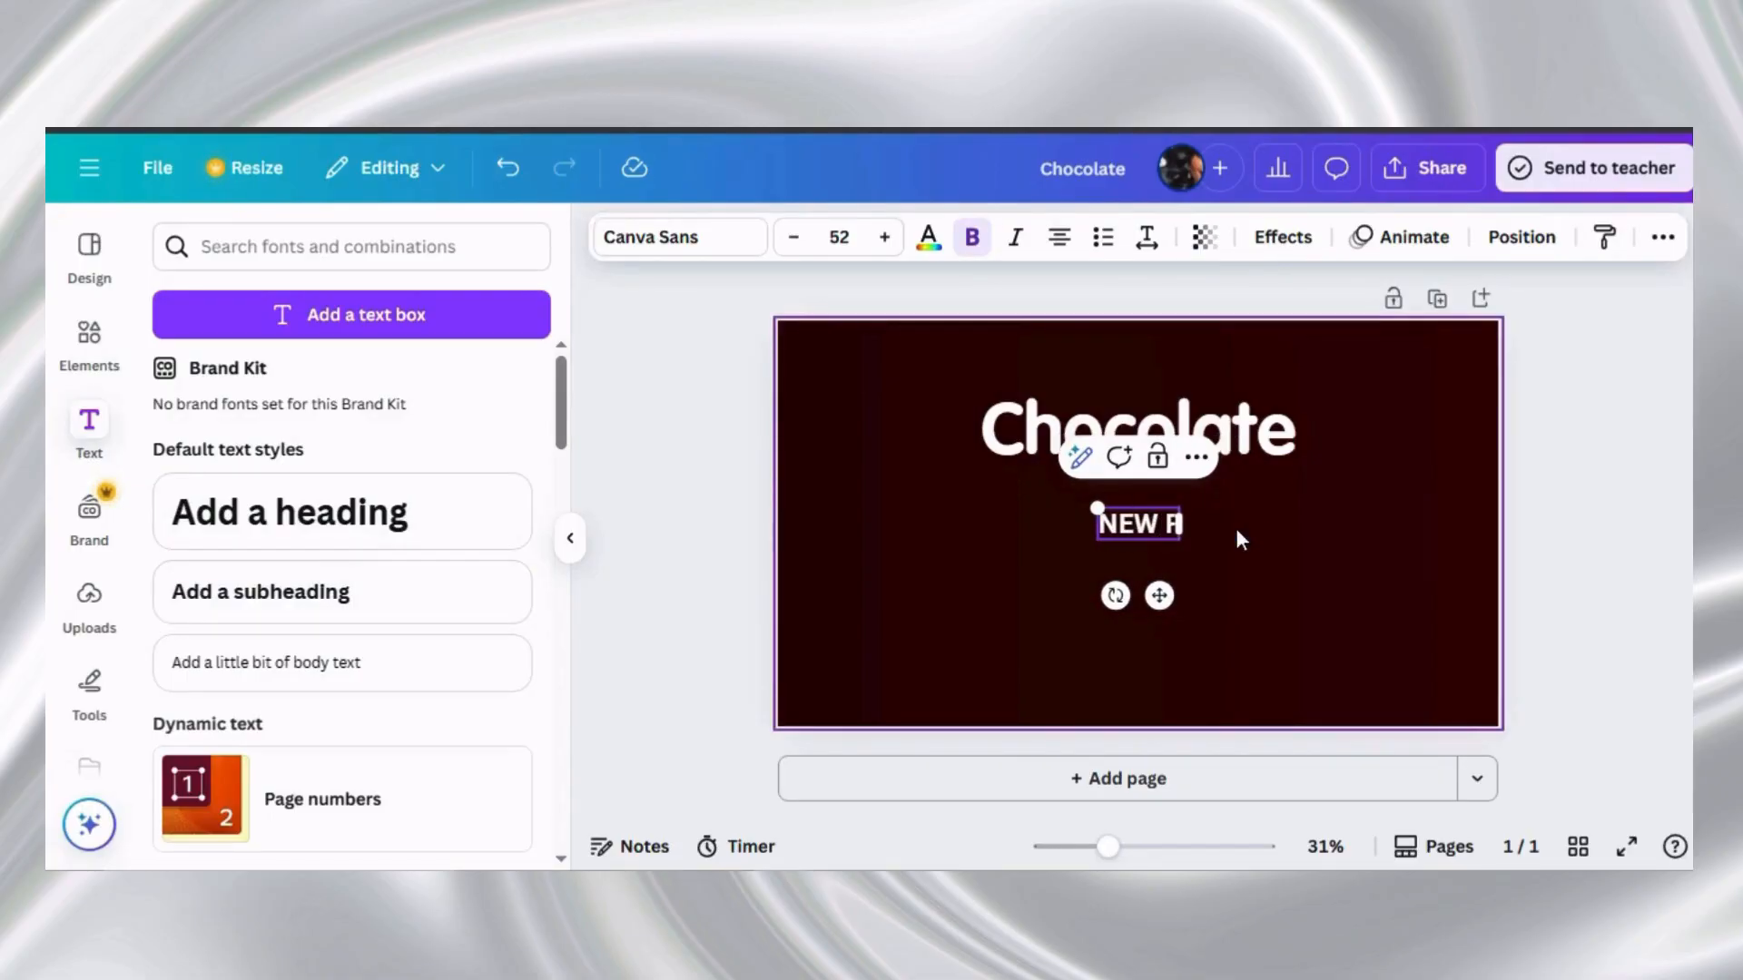
type("LAVOURS")
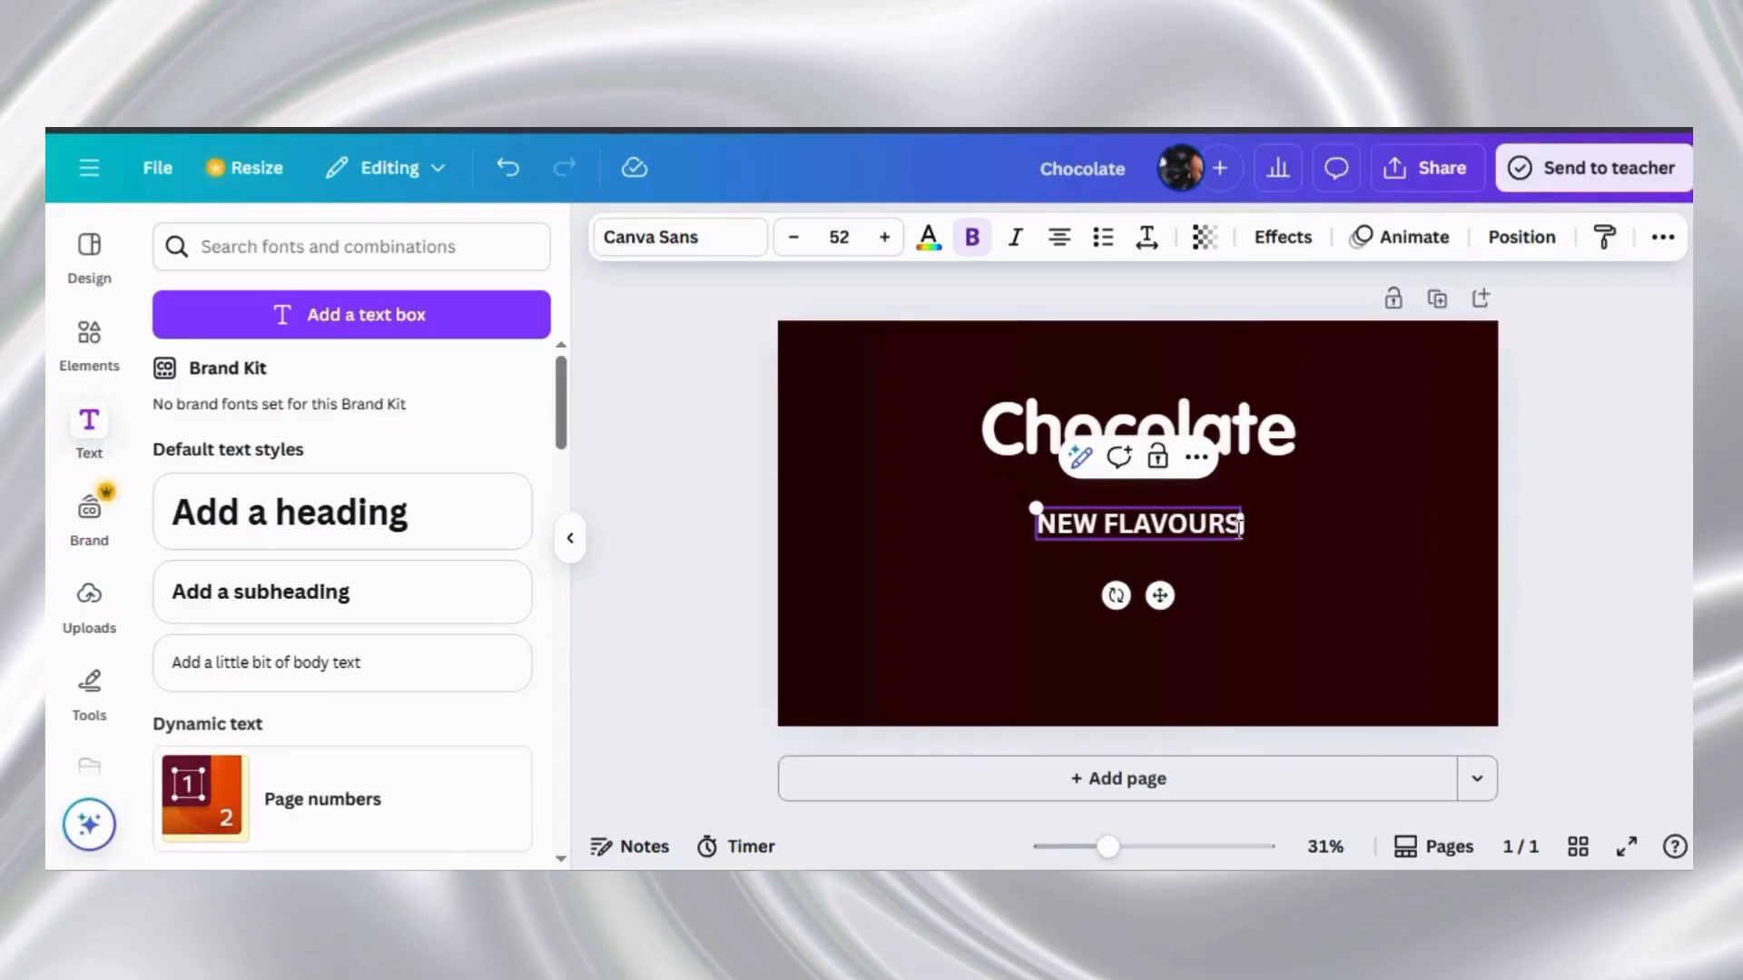
key("BackSpace")
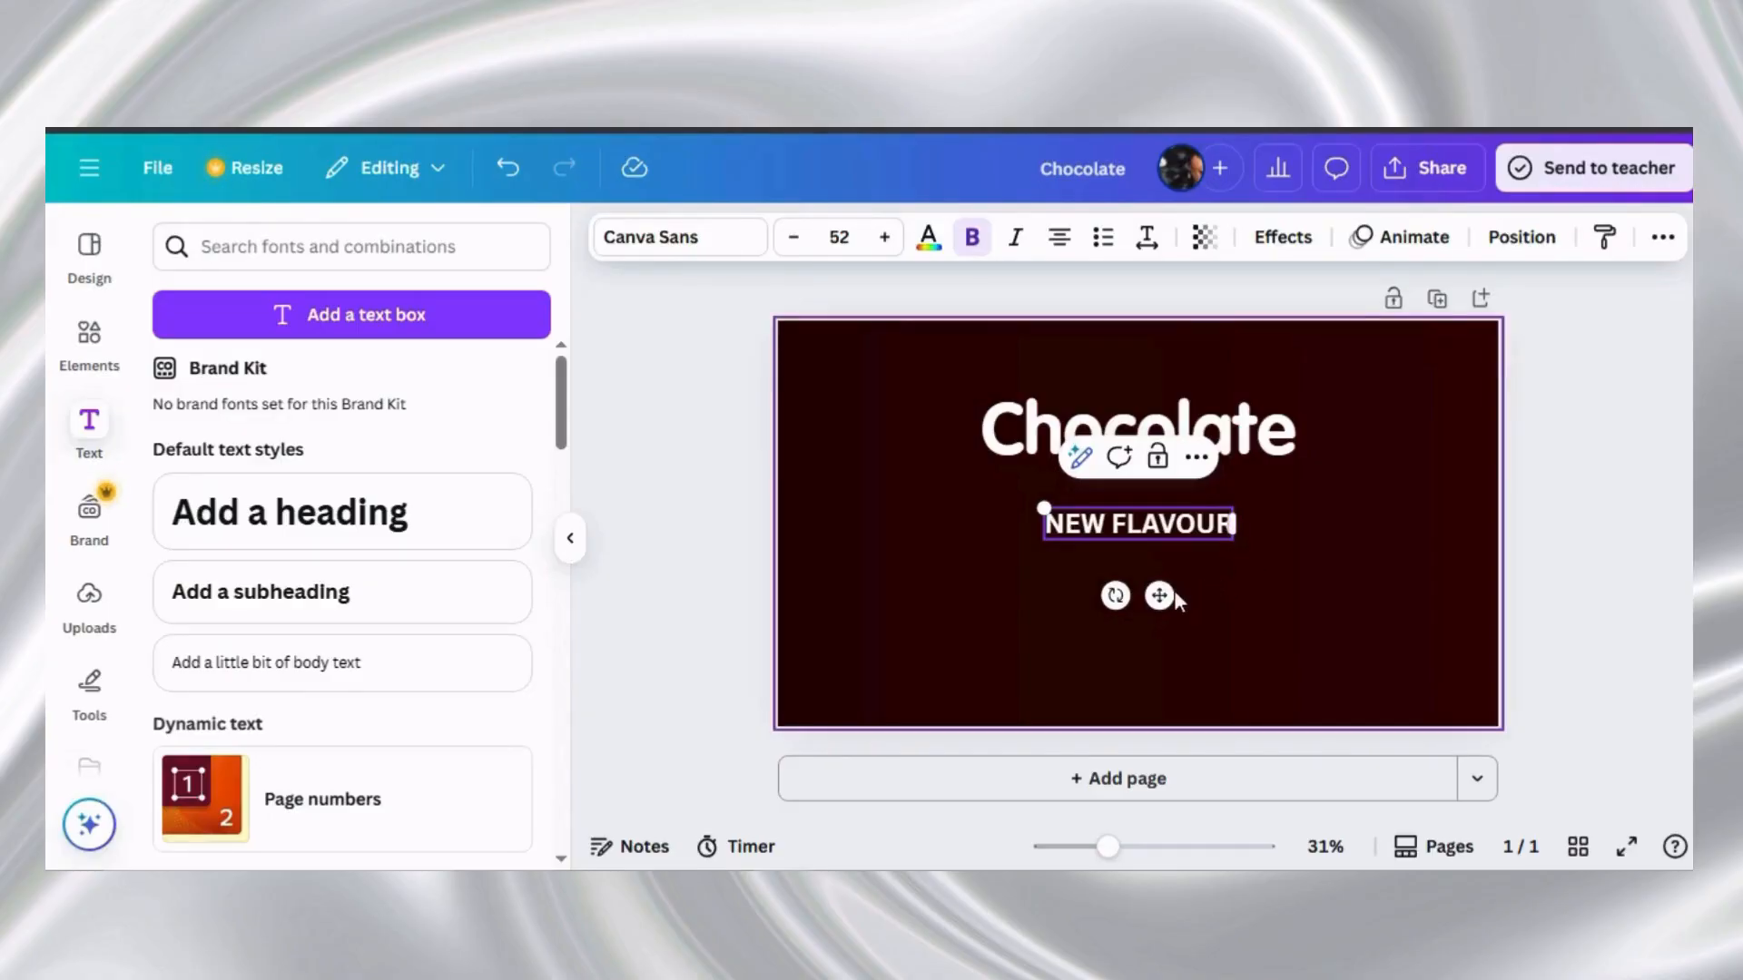
Move the "NEW FLAVOUR" subheading to the page's upper-left corner and set its font to DM Sans
left_click_drag(1166, 593, 917, 427)
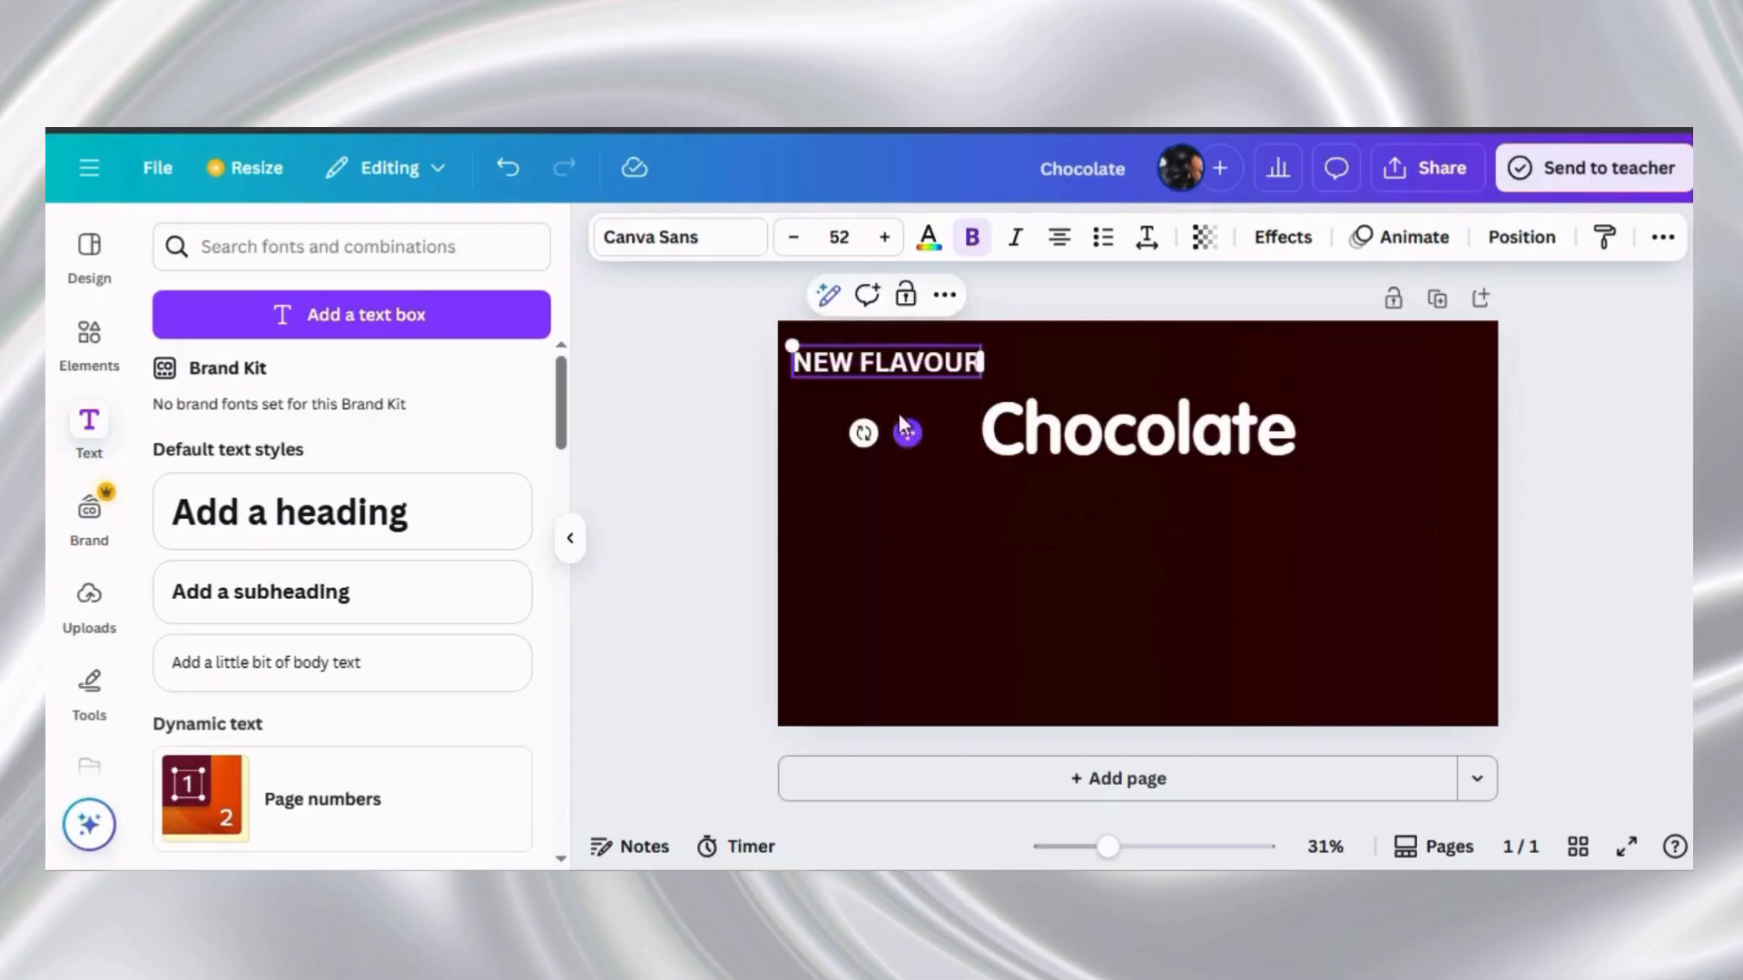
left_click(734, 239)
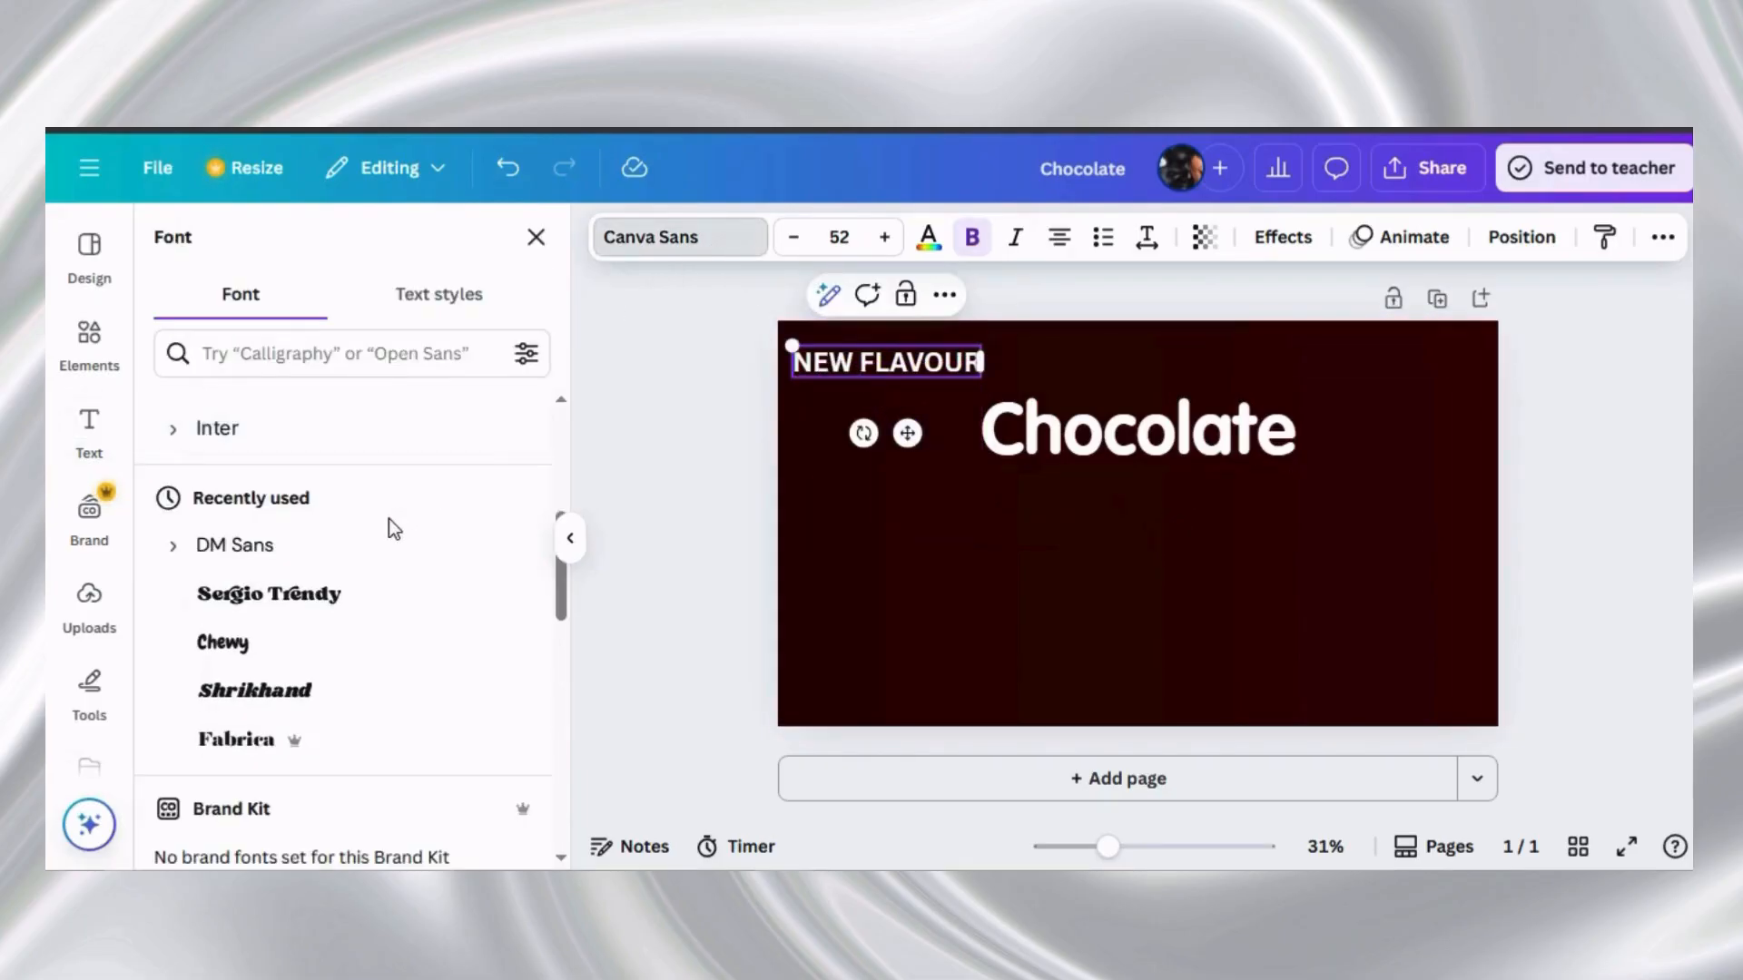
left_click(375, 549)
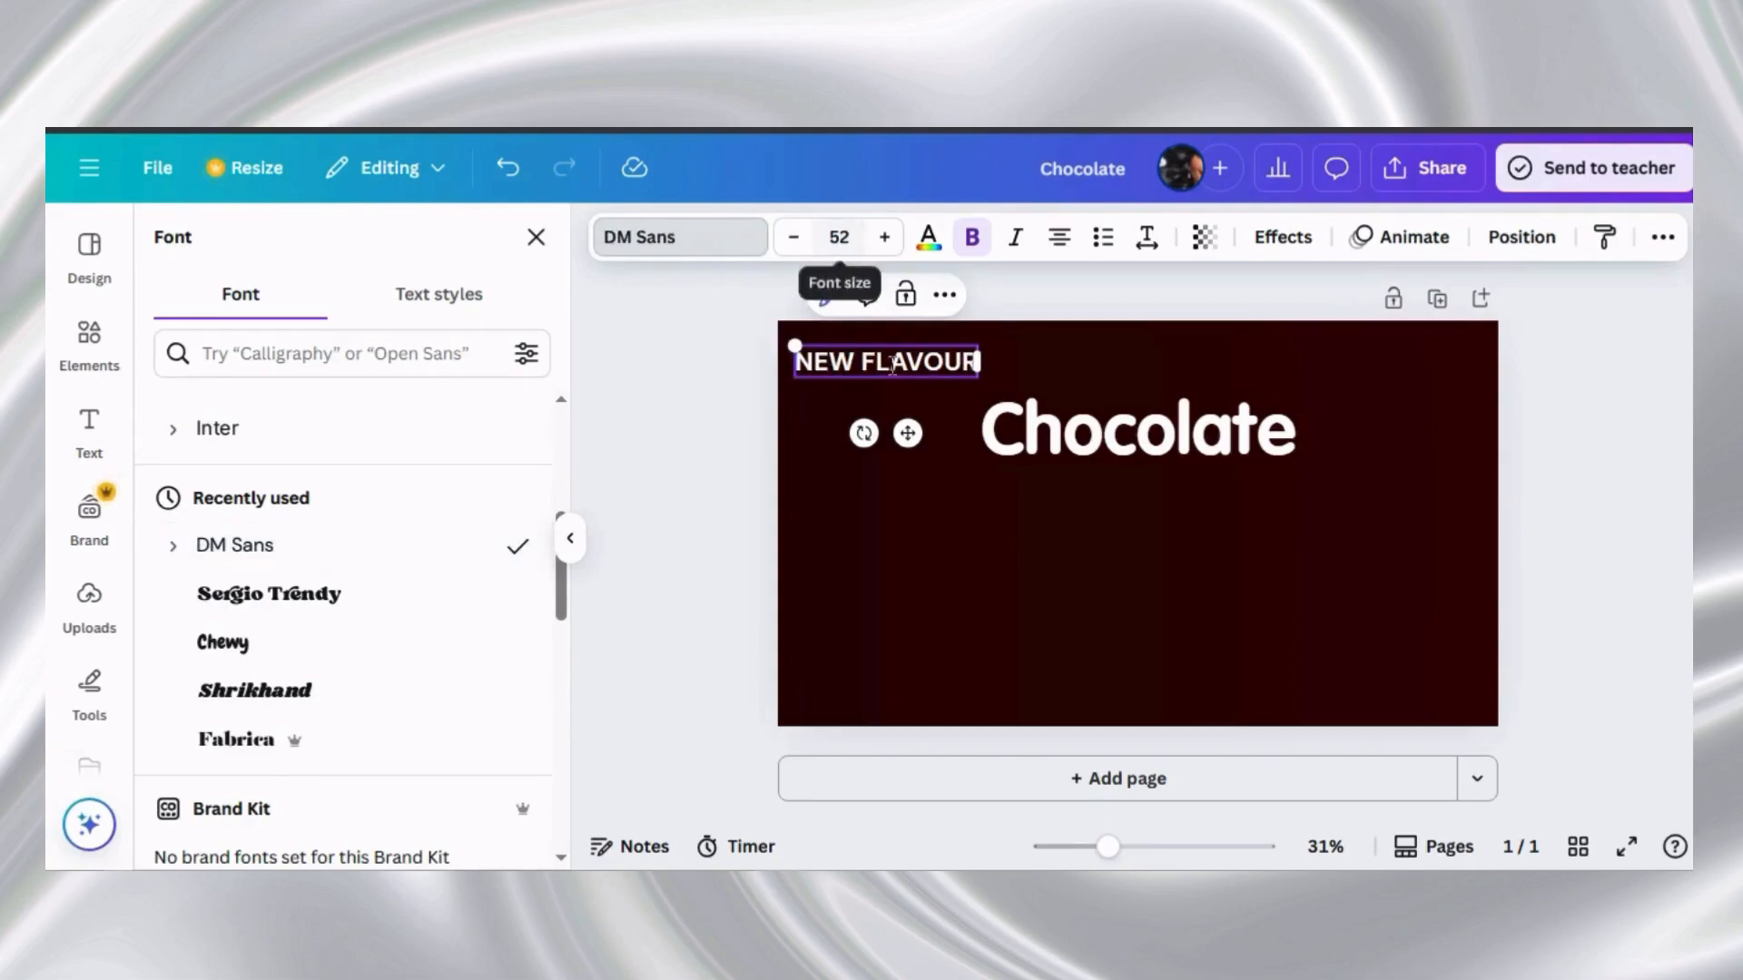
key("Escape")
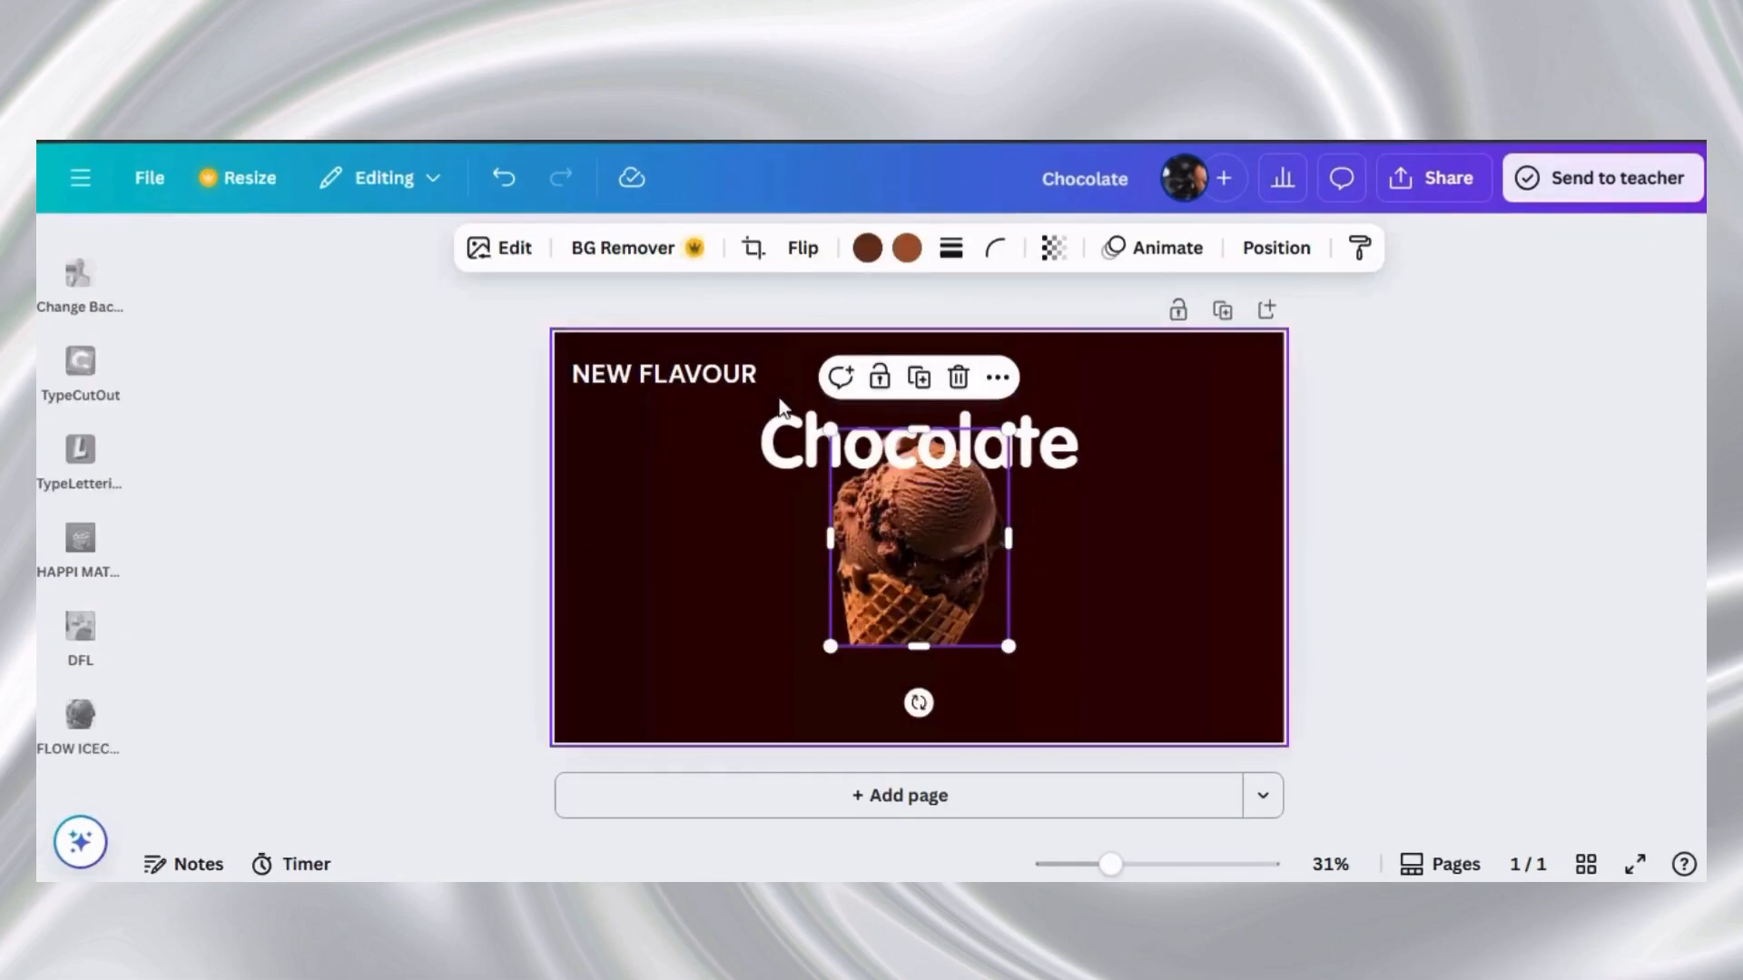
Reorder the layers so the "Chocolate" heading sits directly behind the ice cream cone image
left_click(779, 434)
left_click(1017, 344)
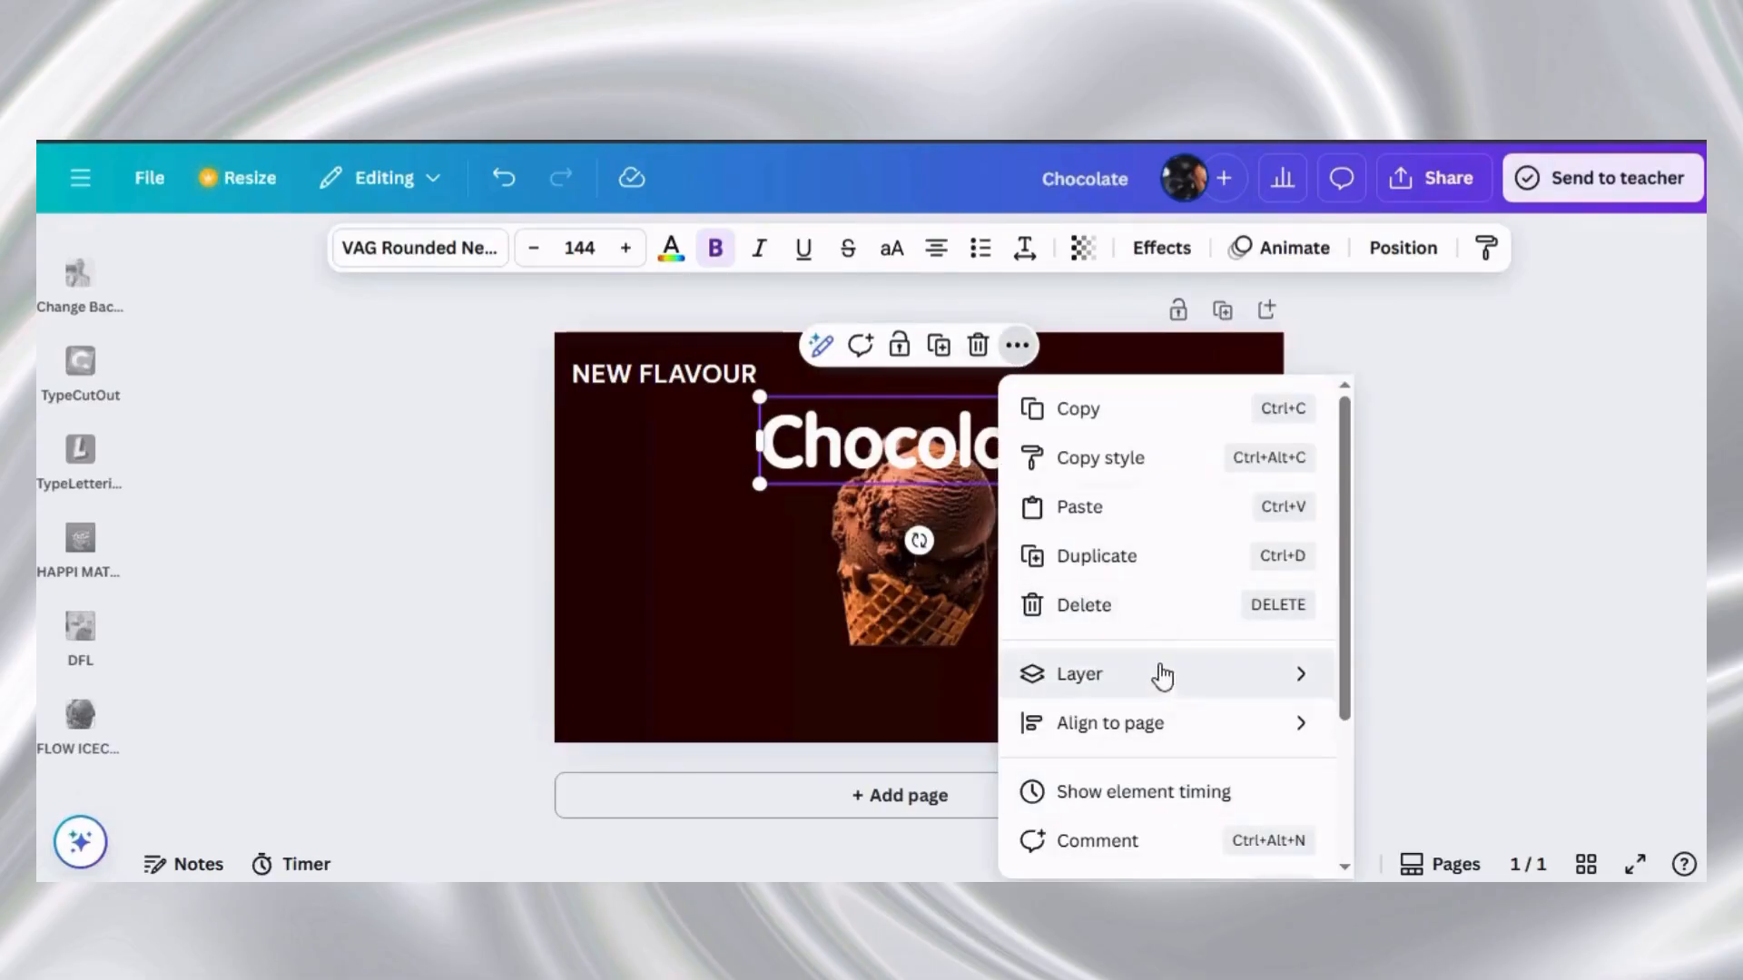
mouse_move(1264, 690)
left_click(1416, 847)
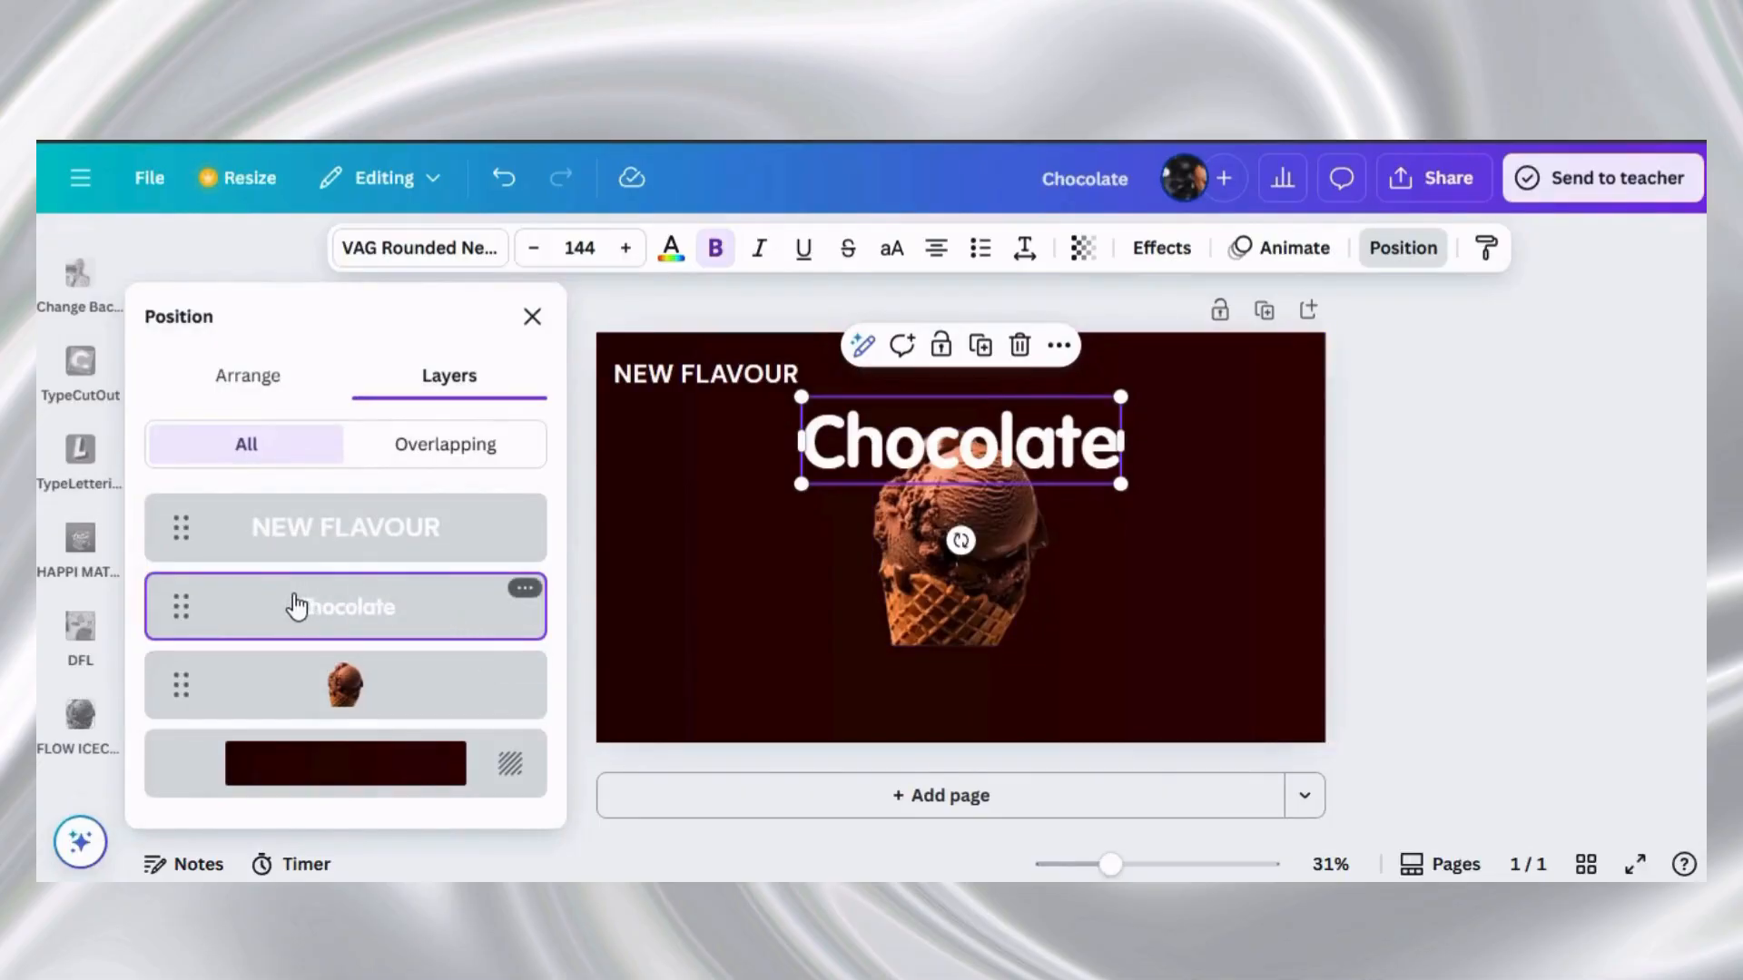
left_click_drag(295, 606, 309, 712)
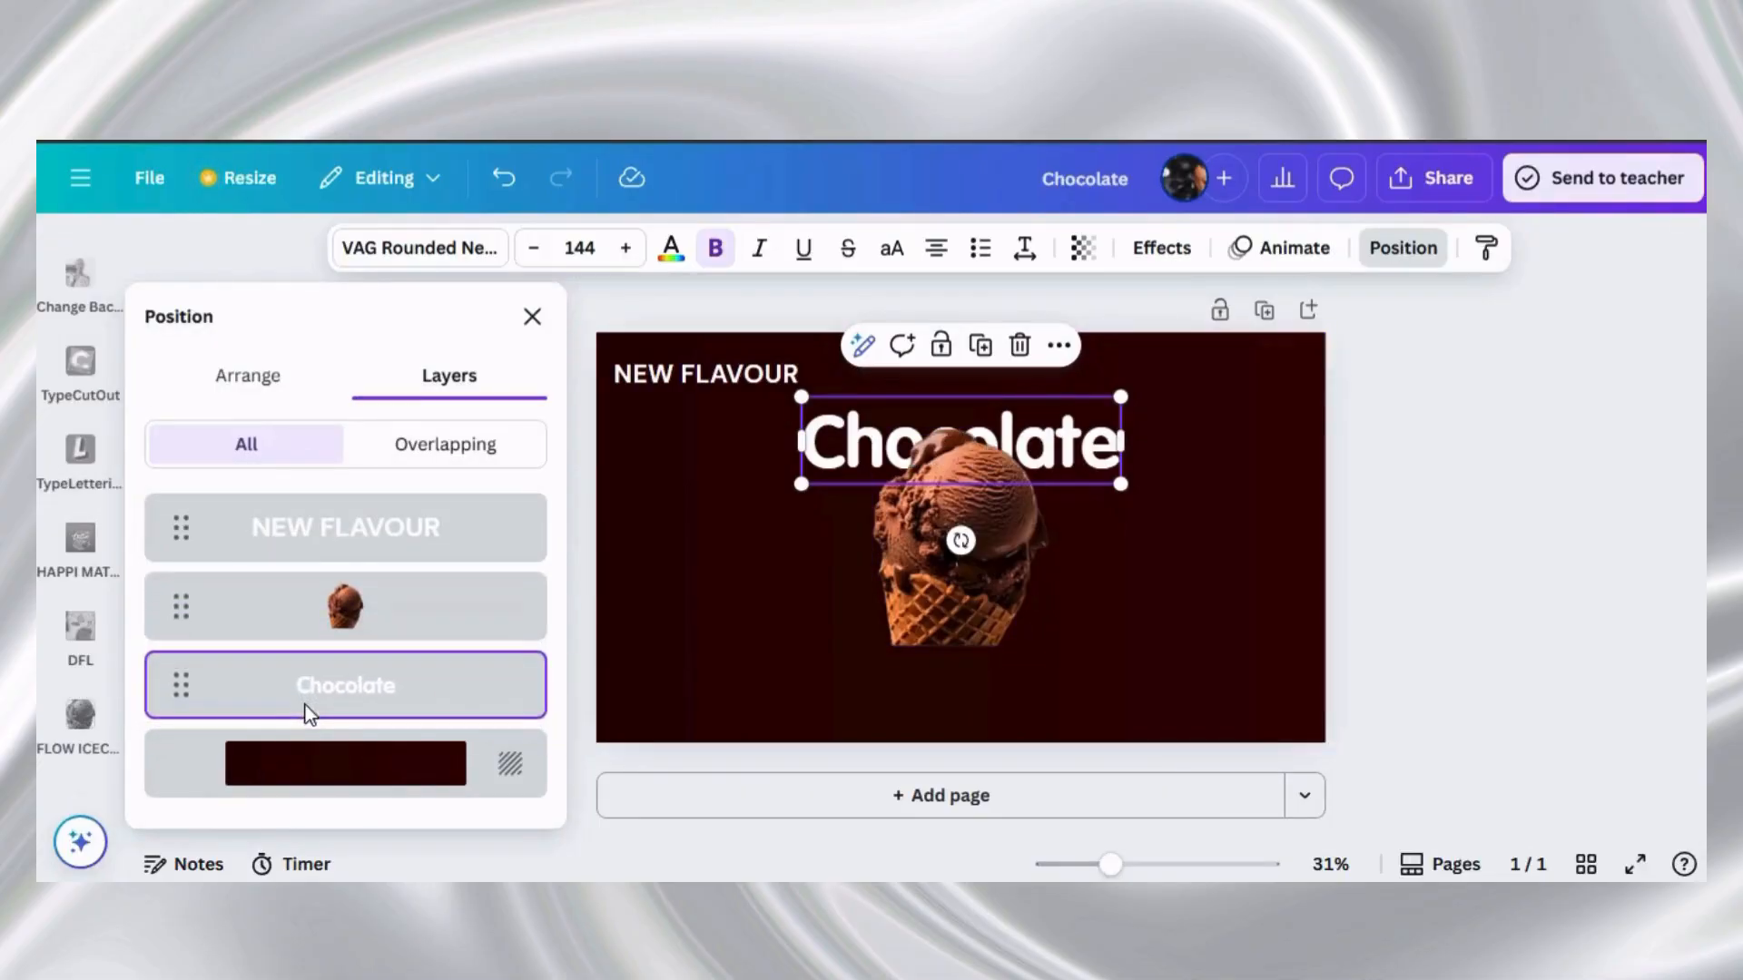
left_click(532, 316)
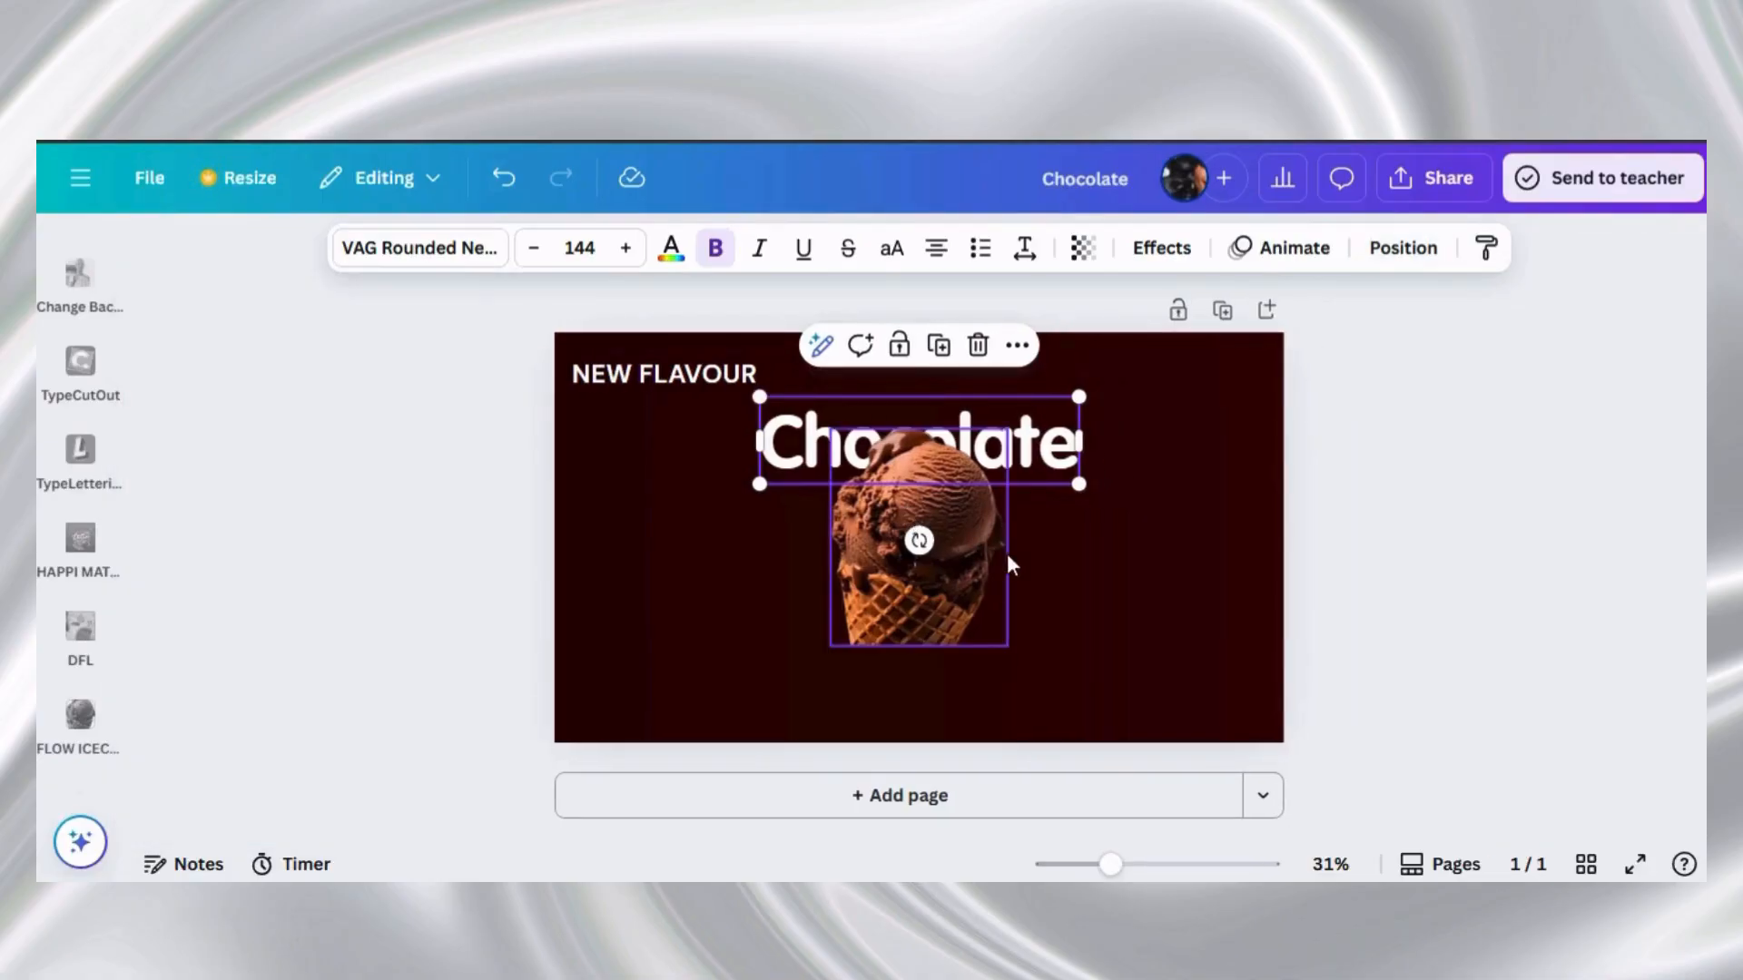
Nudge the ice cream cone slightly down and move the "Chocolate" heading up so the cone overlaps only its lower edge
left_click(1033, 566)
left_click(945, 552)
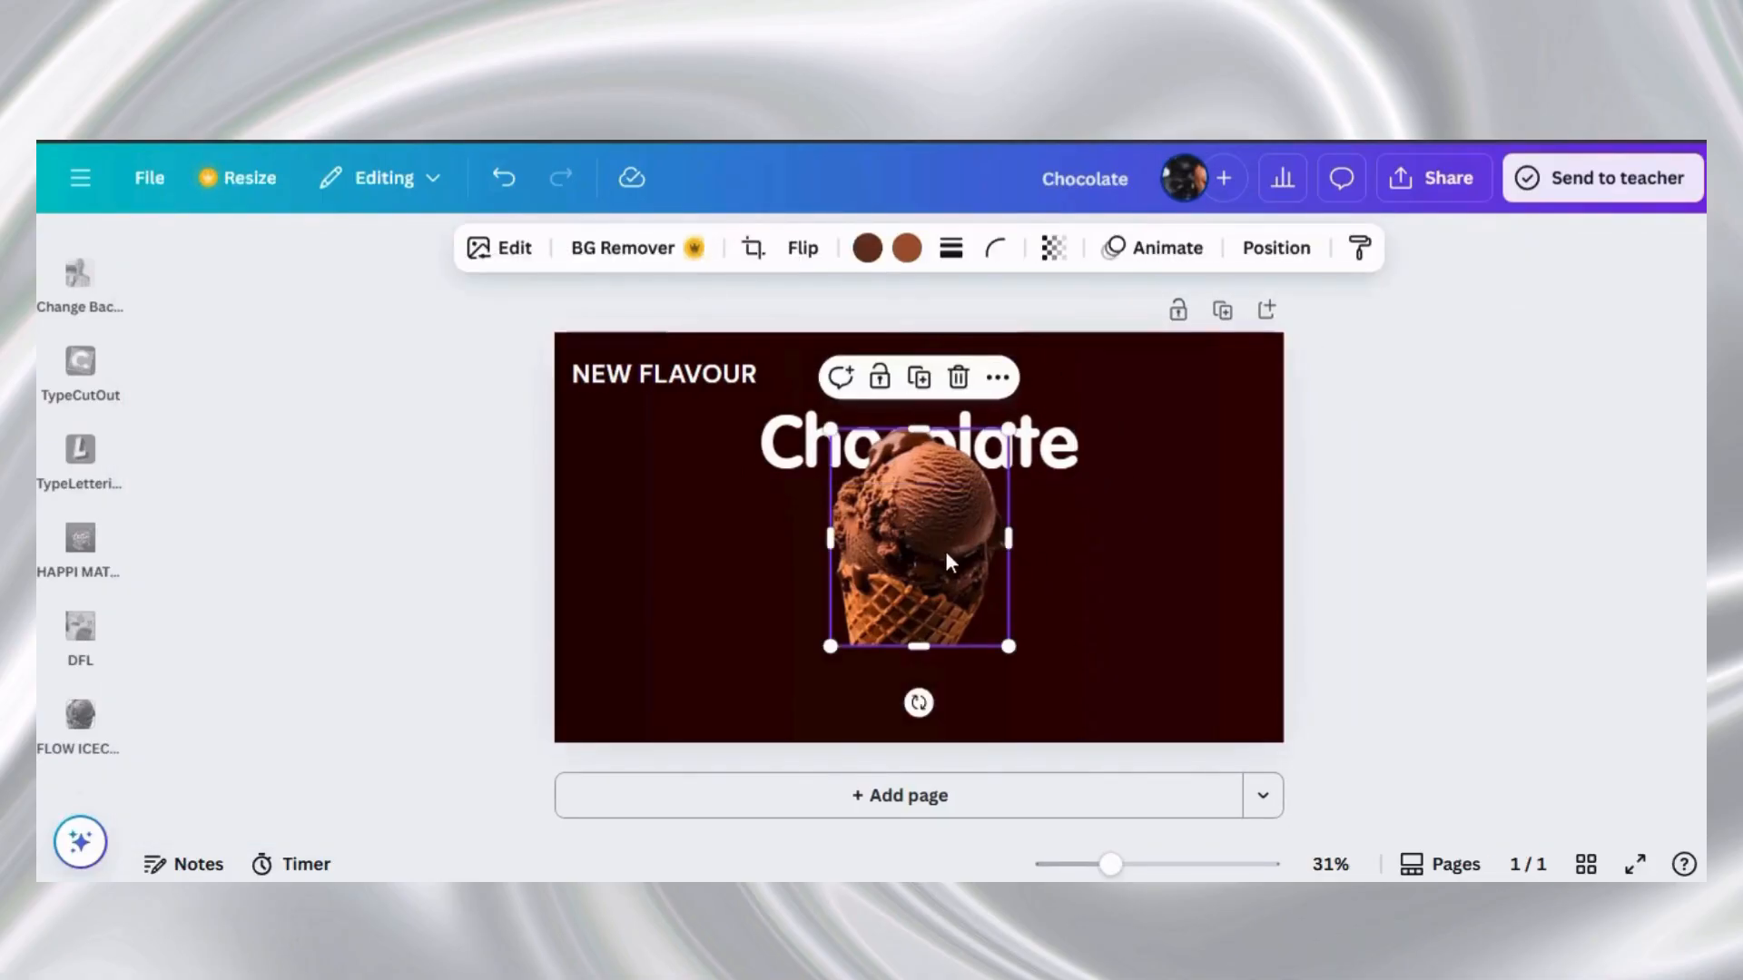
left_click_drag(945, 552, 958, 570)
left_click(1049, 466)
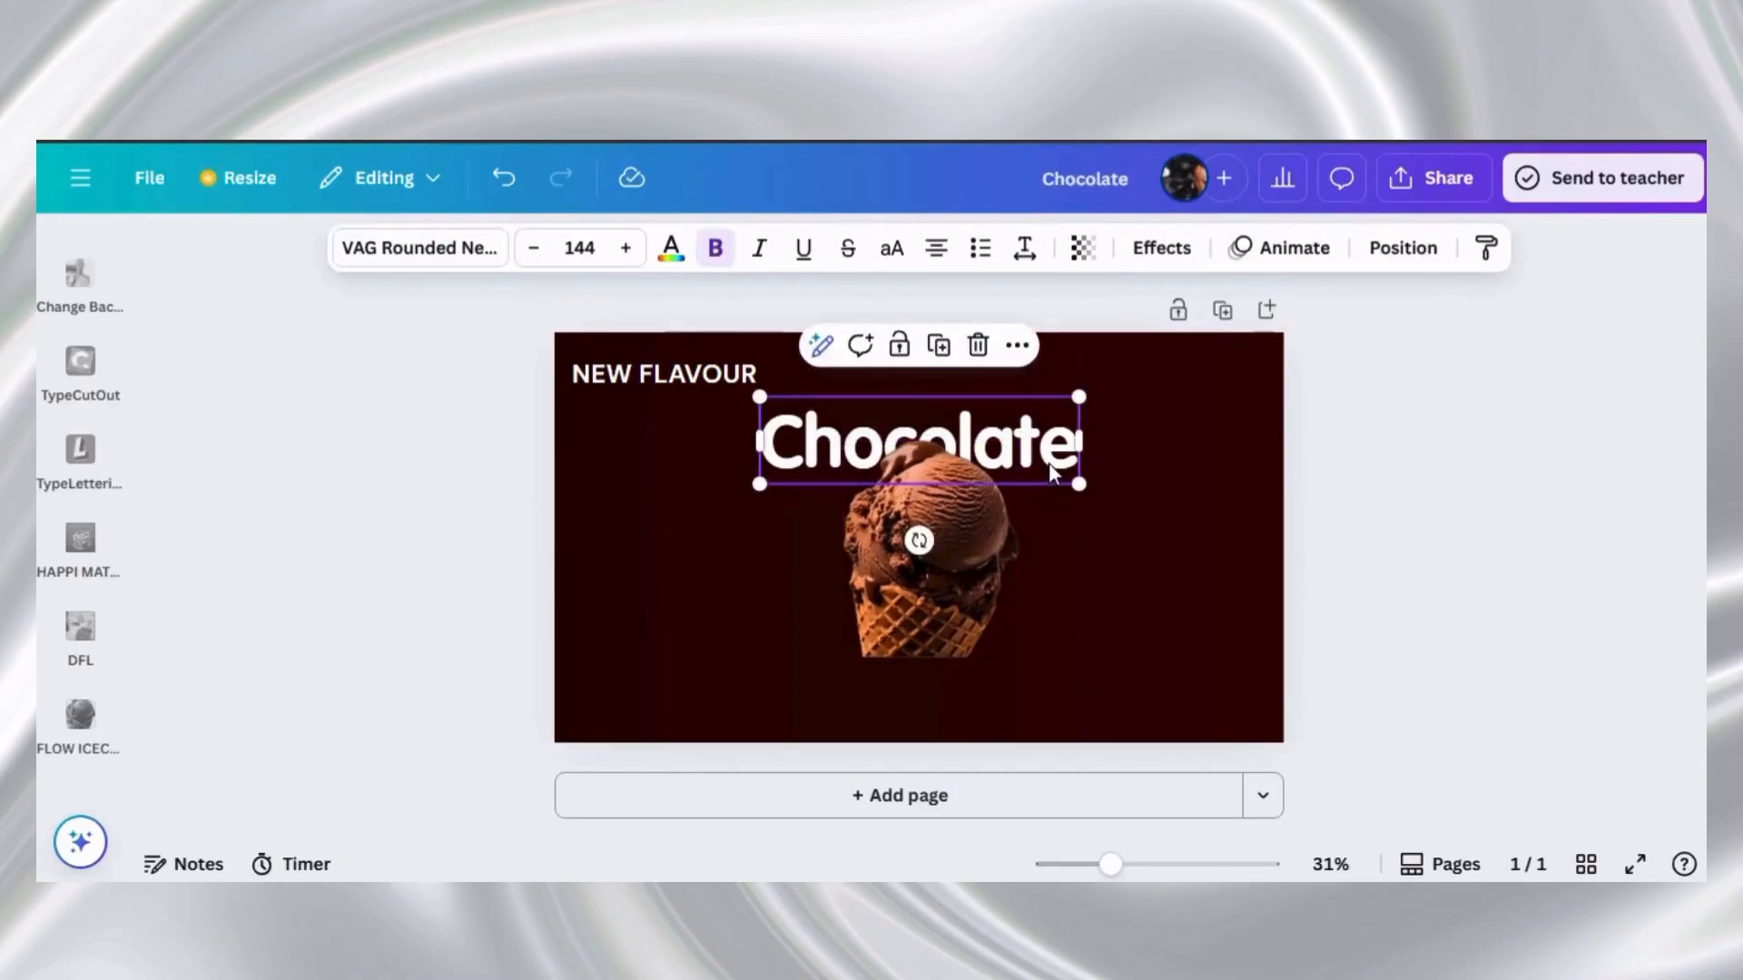
left_click_drag(1048, 463, 1044, 438)
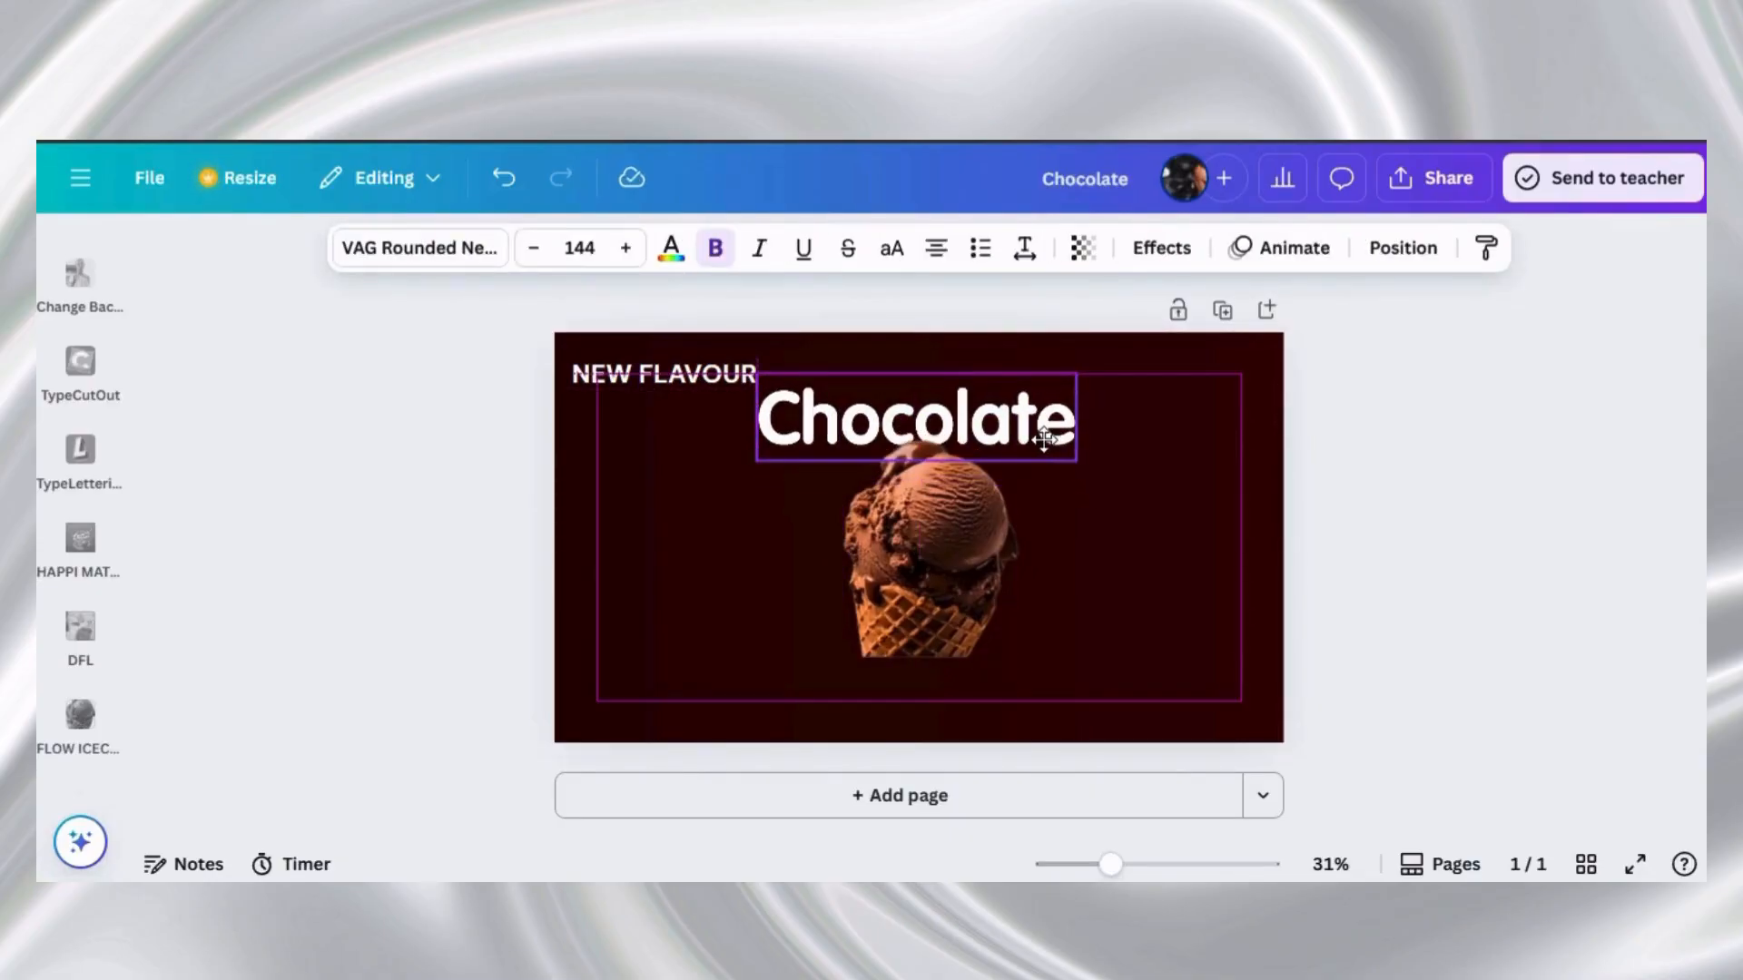
left_click(748, 585)
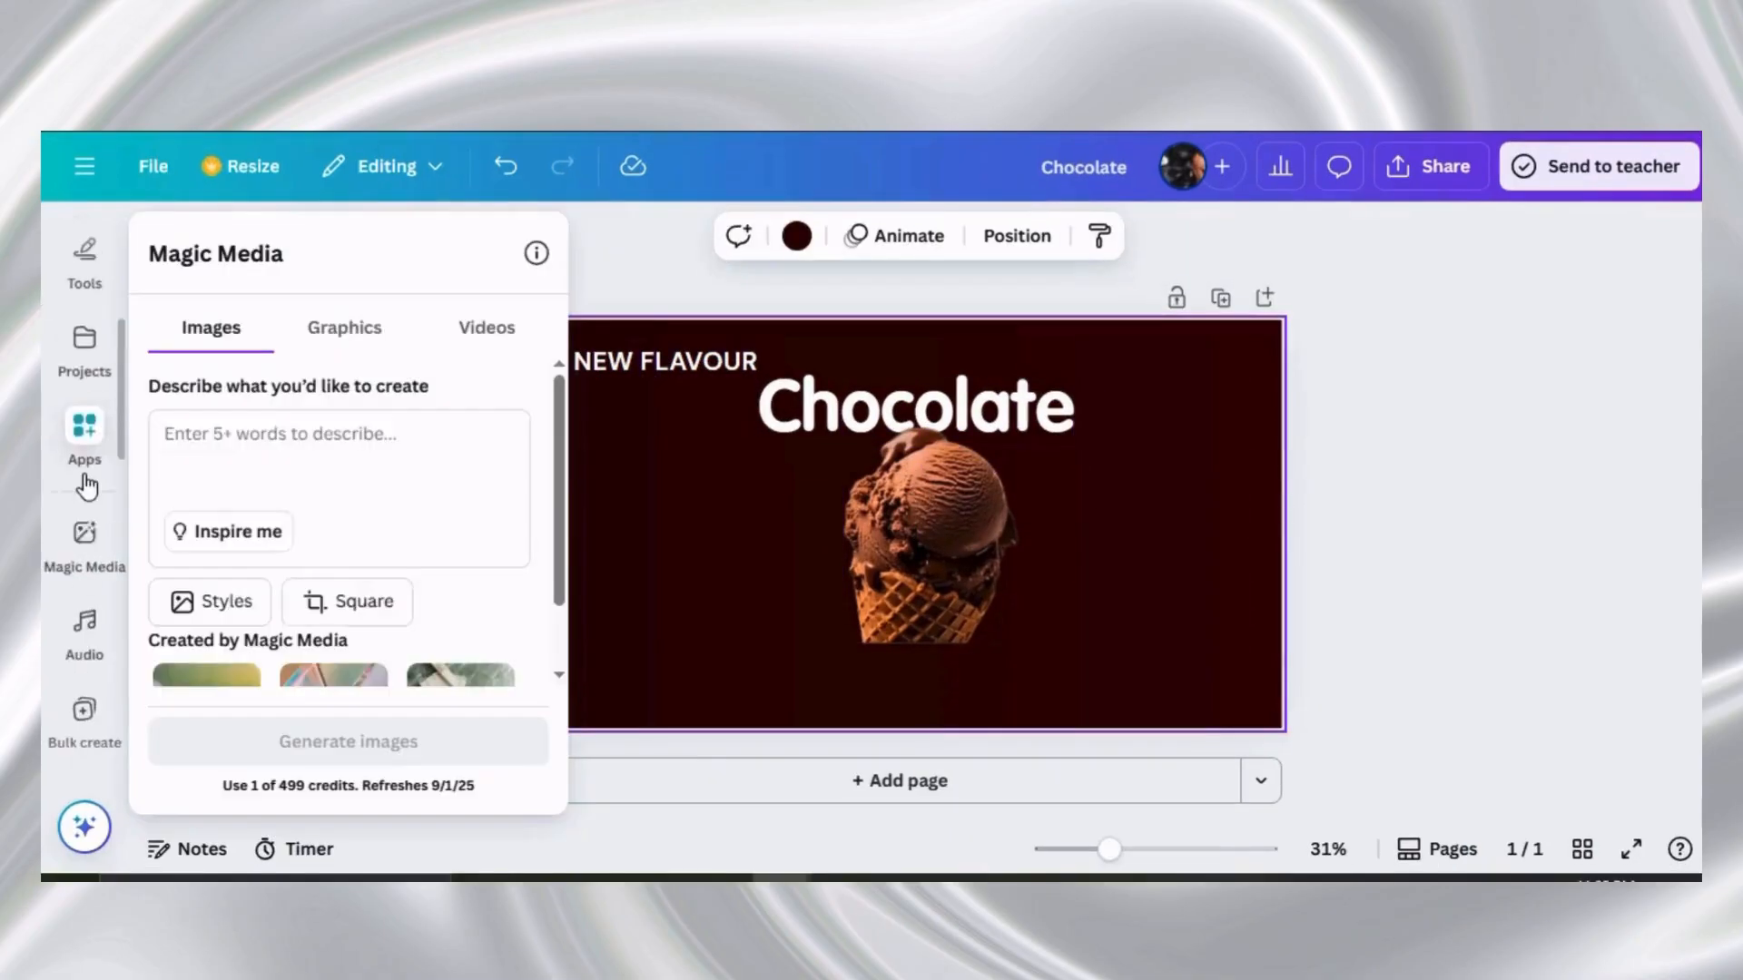
Search the elements library for "Chocolate bar" and show all the graphics results
scroll(78, 368, "up", 5)
left_click(78, 367)
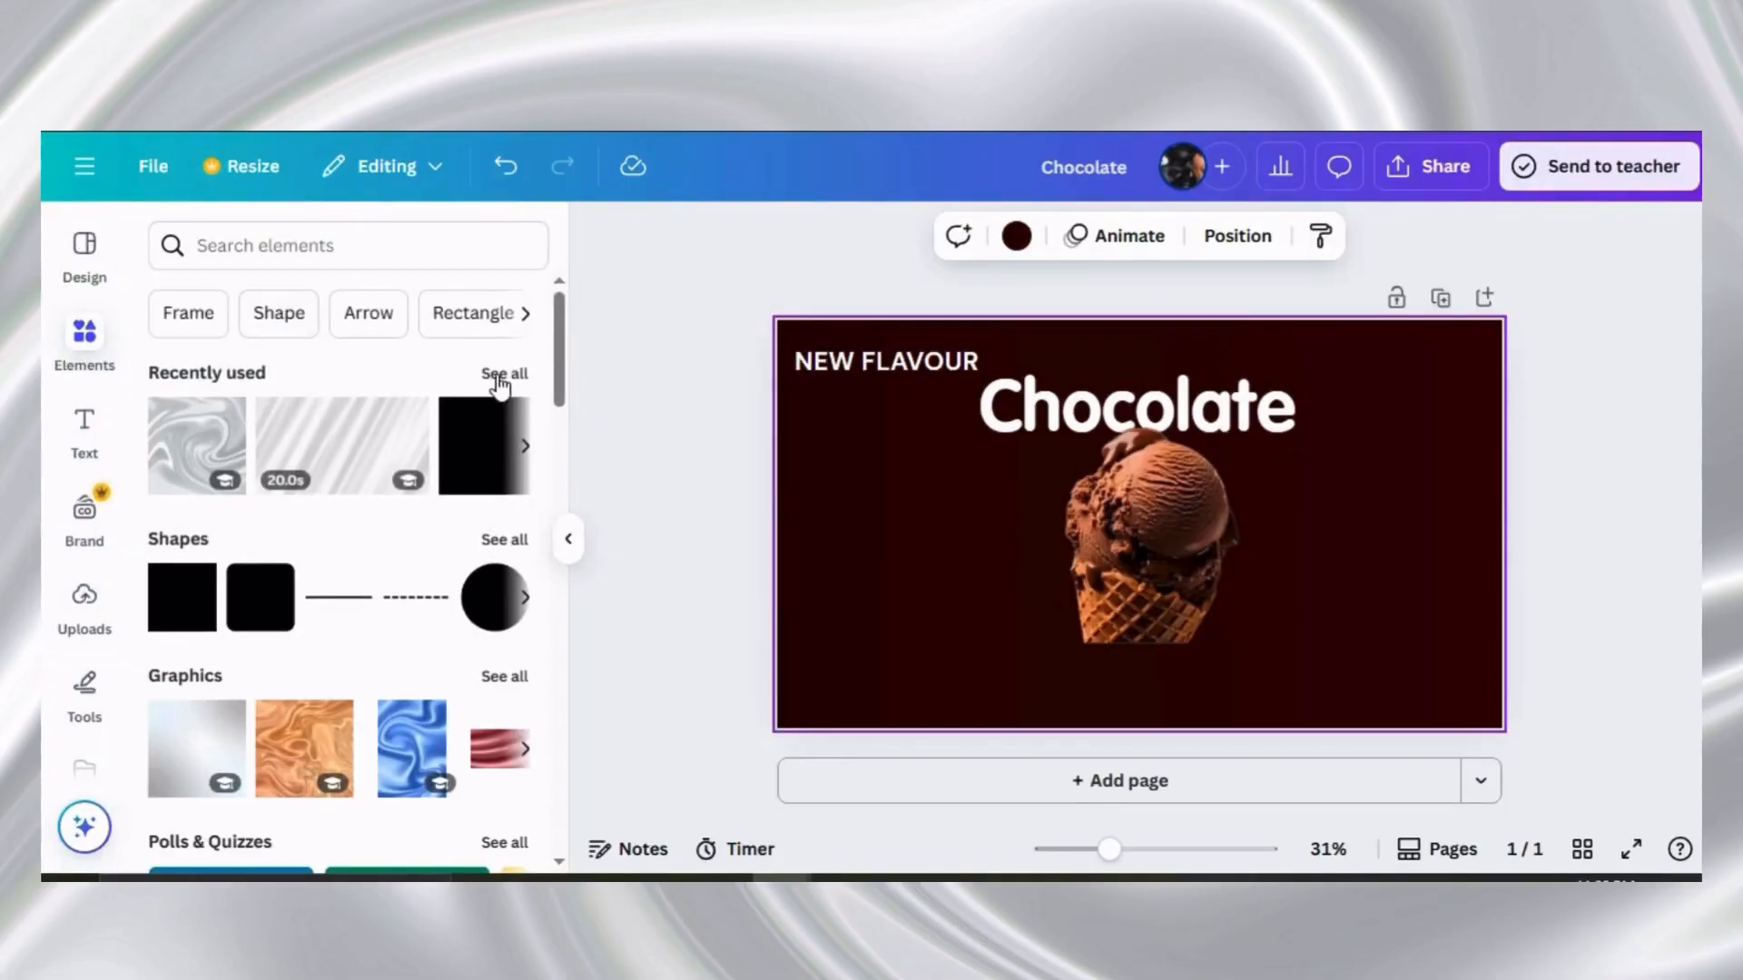
left_click(242, 247)
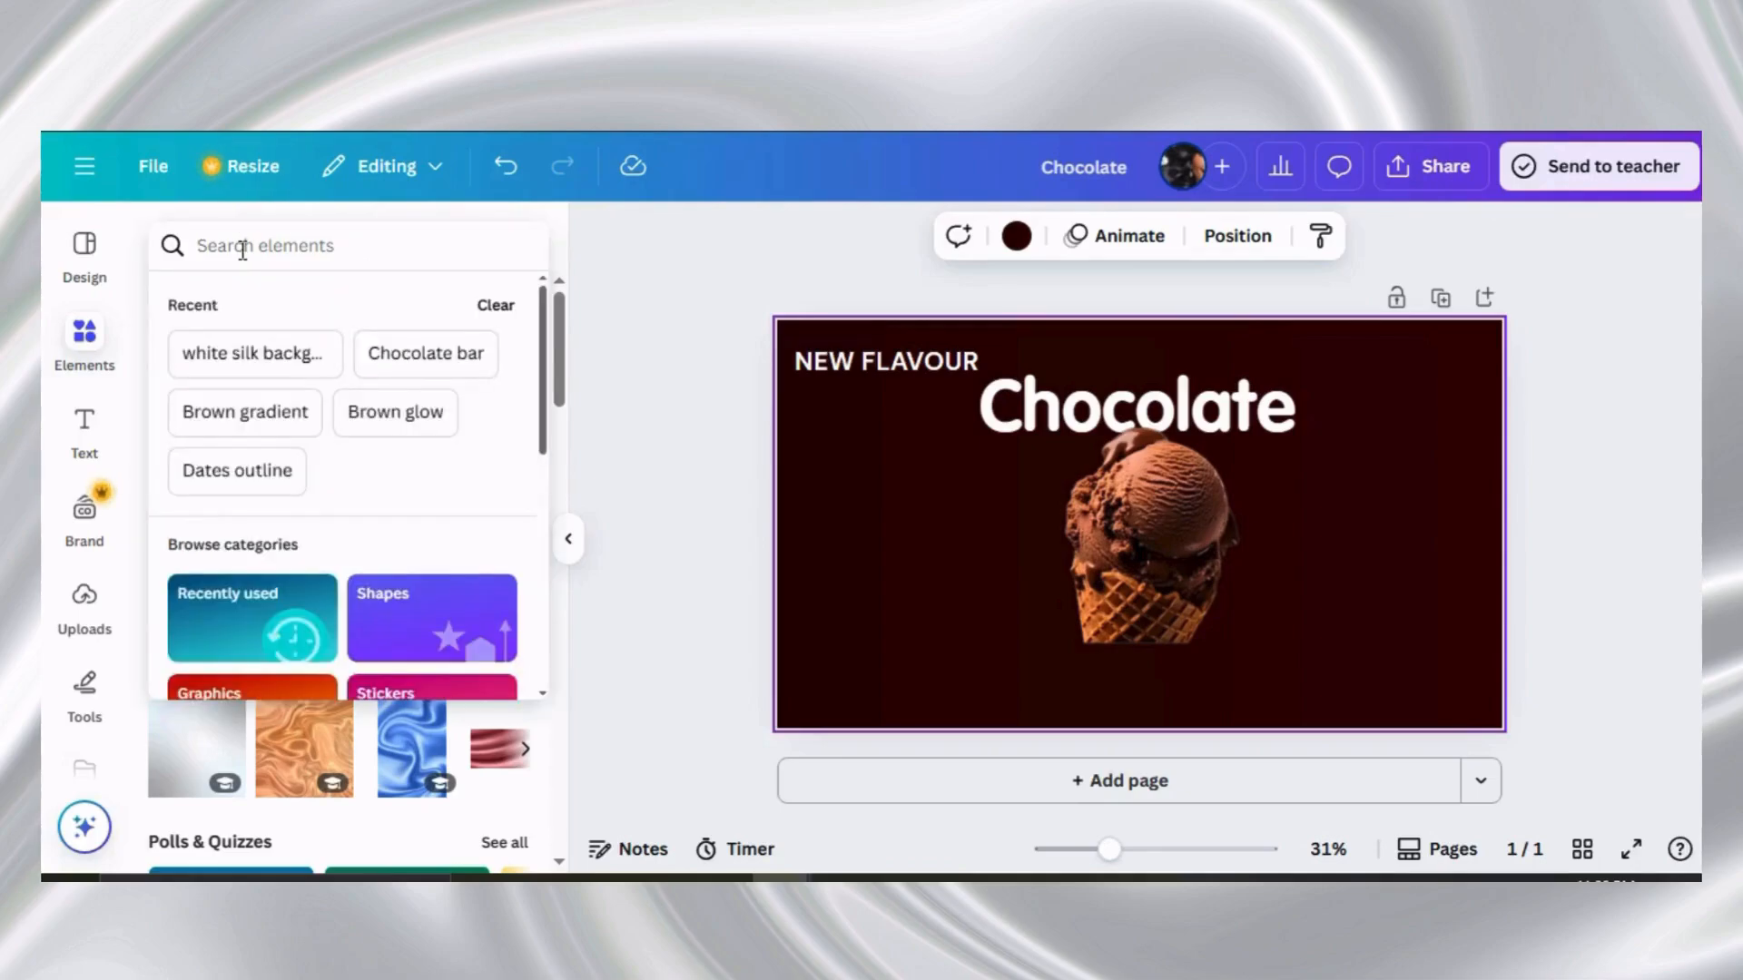
type("Choc")
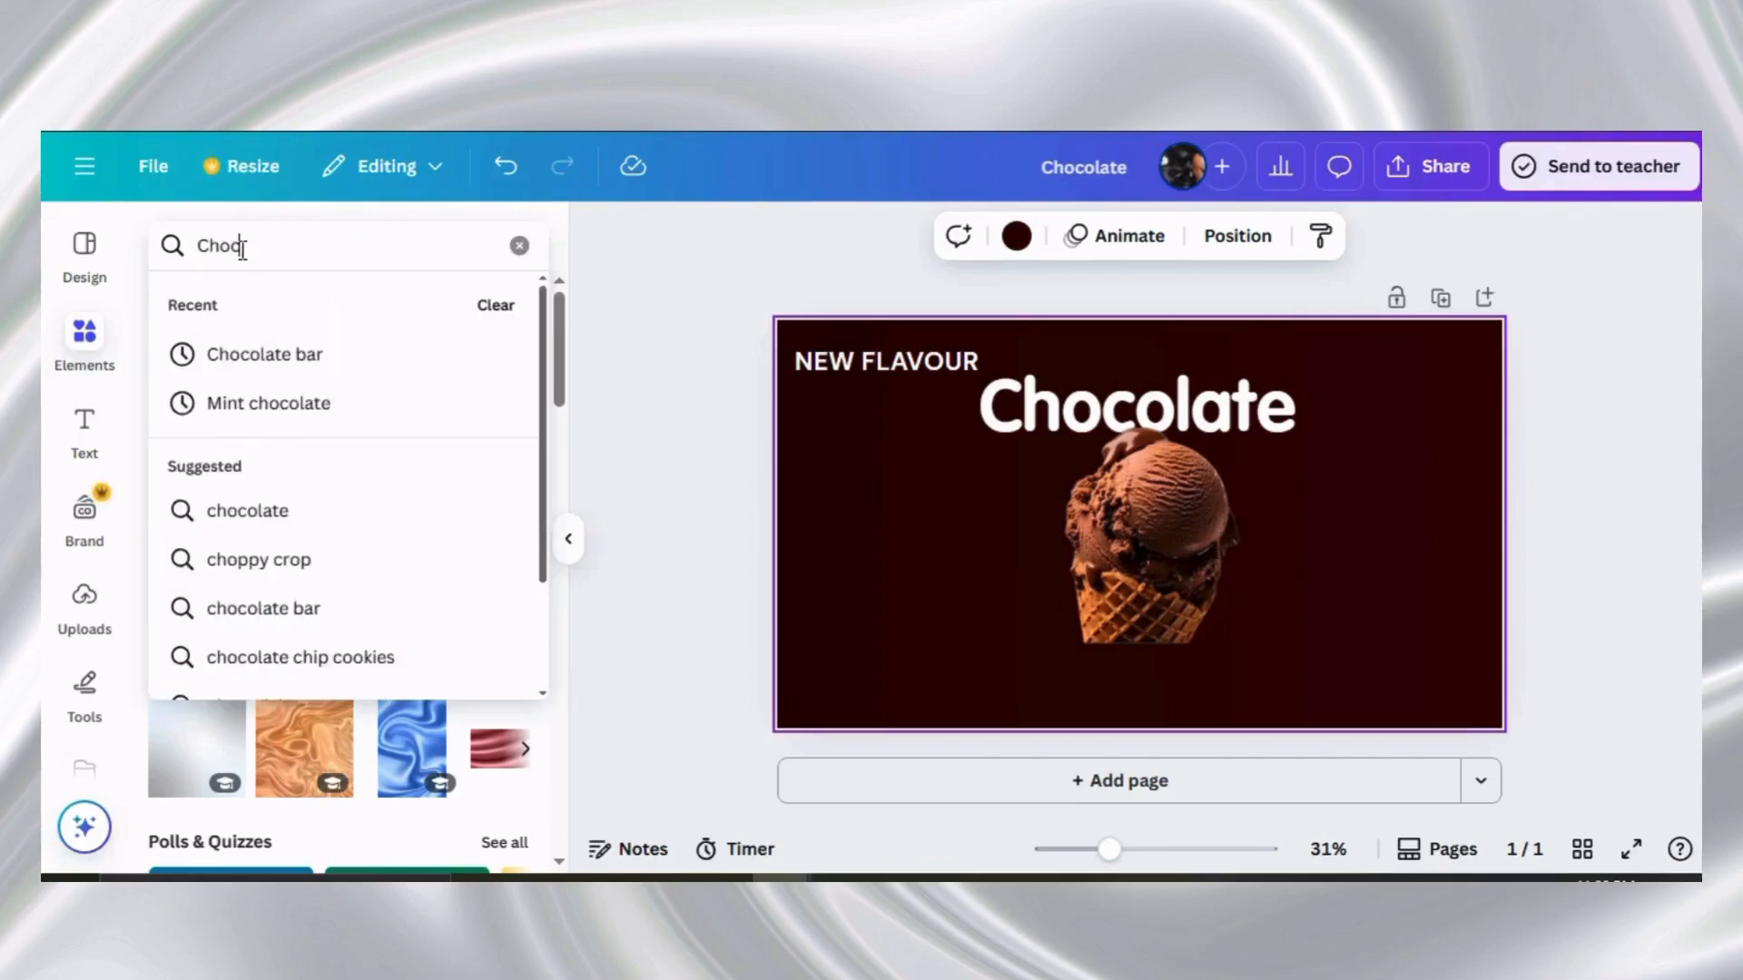
type("olate bar")
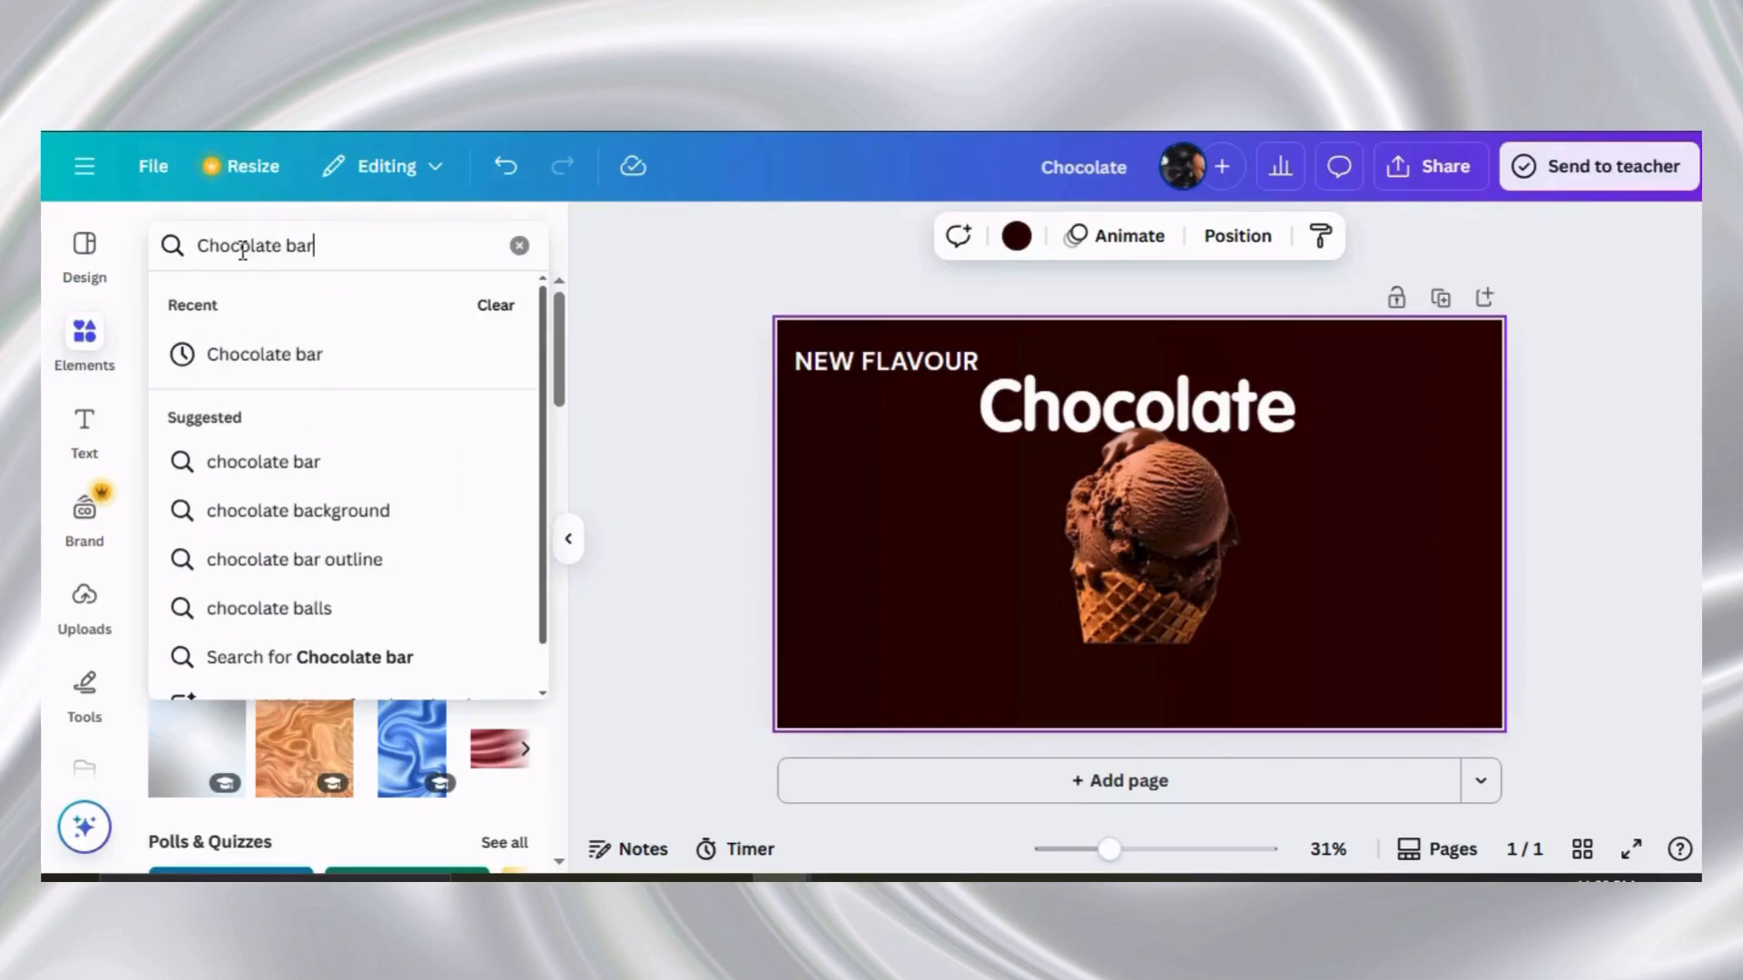
left_click(285, 362)
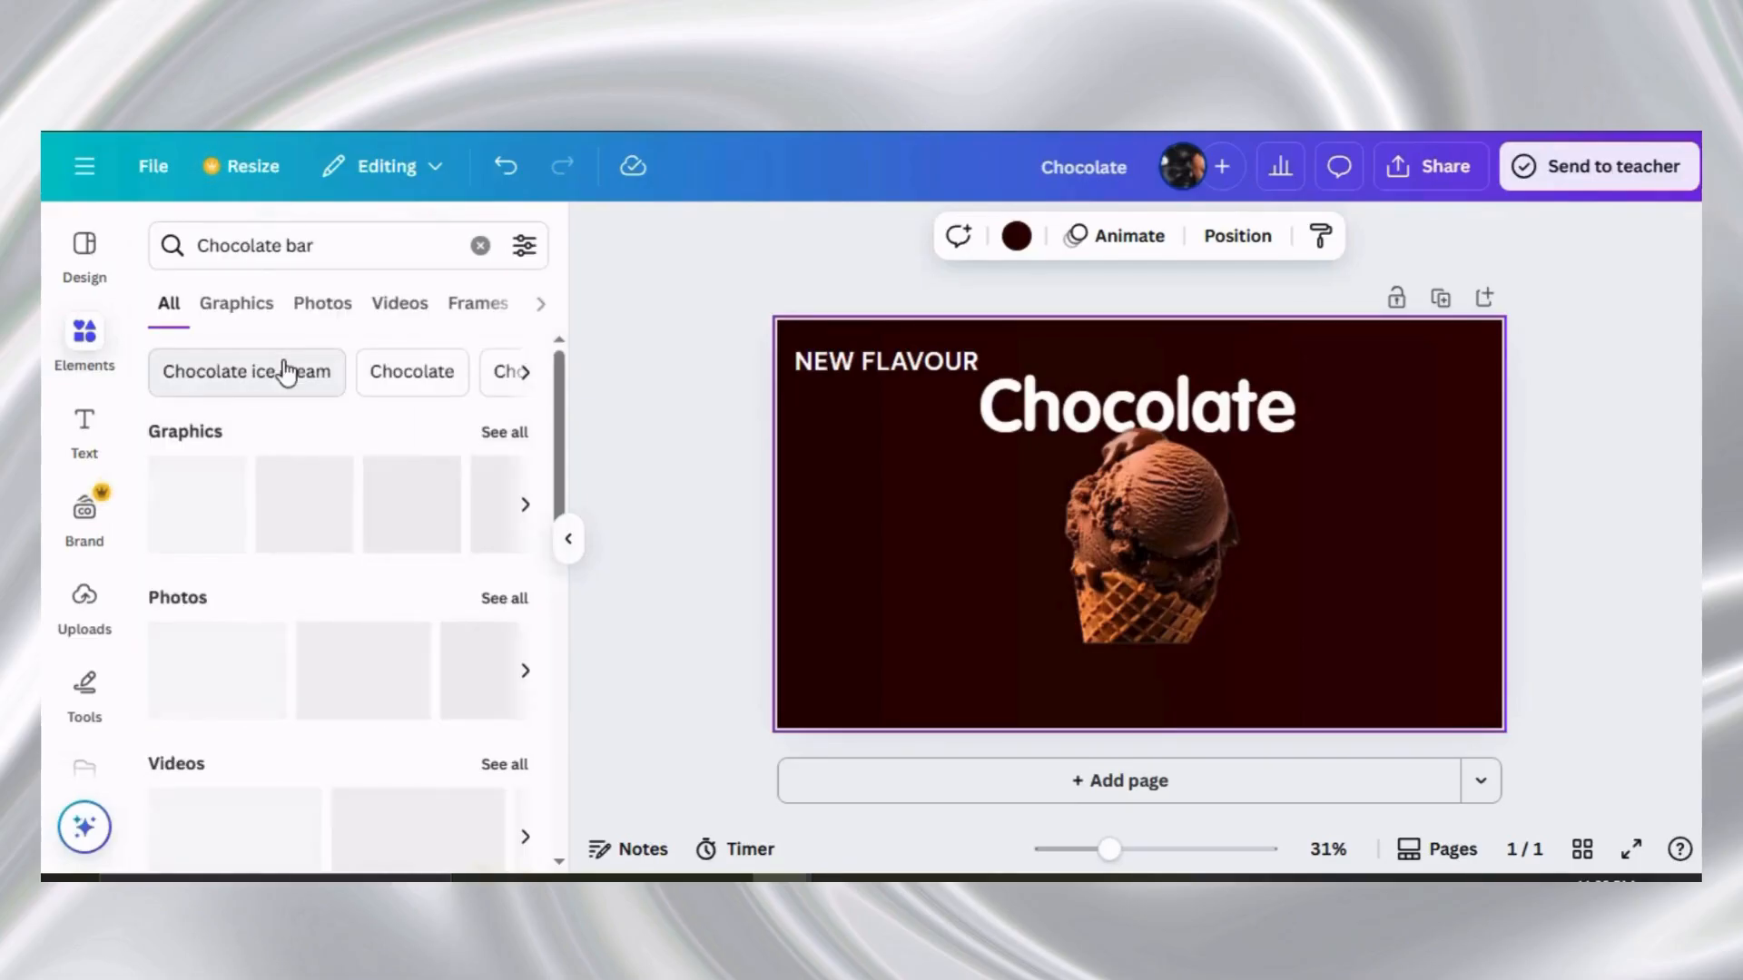
left_click(519, 435)
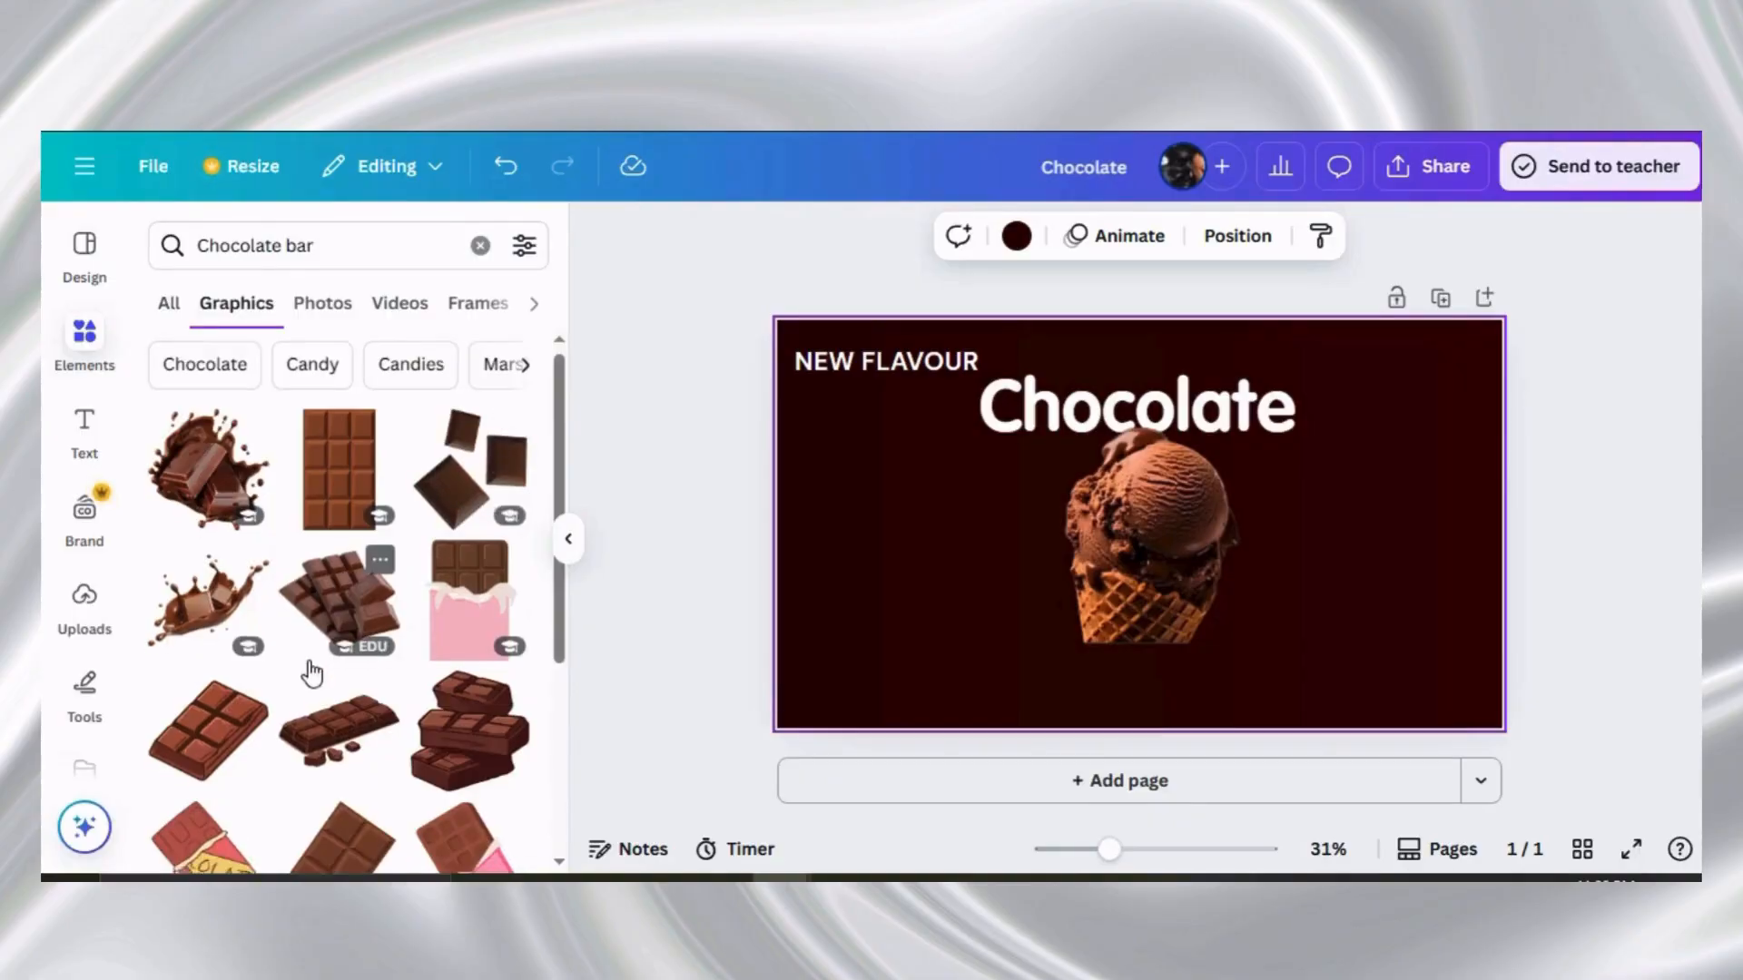
Add the single milk chocolate square graphic and shrink it to a small piece placed left of the cone
scroll(311, 671, "down", 3)
scroll(310, 671, "down", 5)
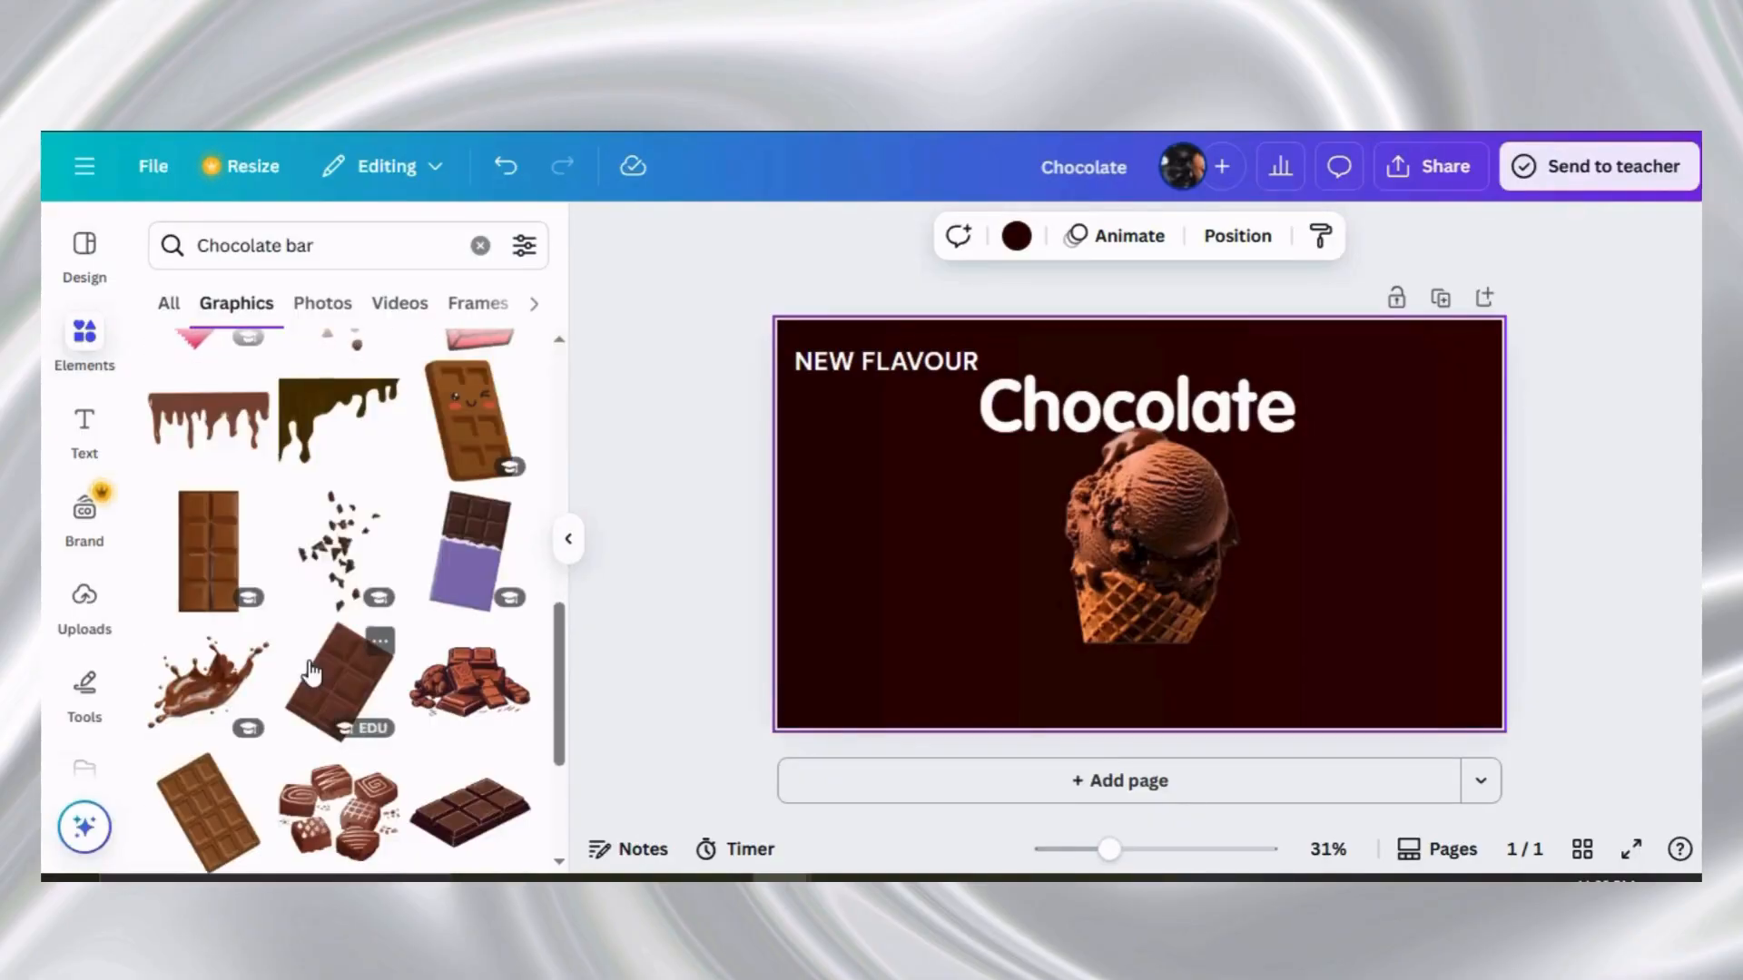
scroll(311, 672, "down", 10)
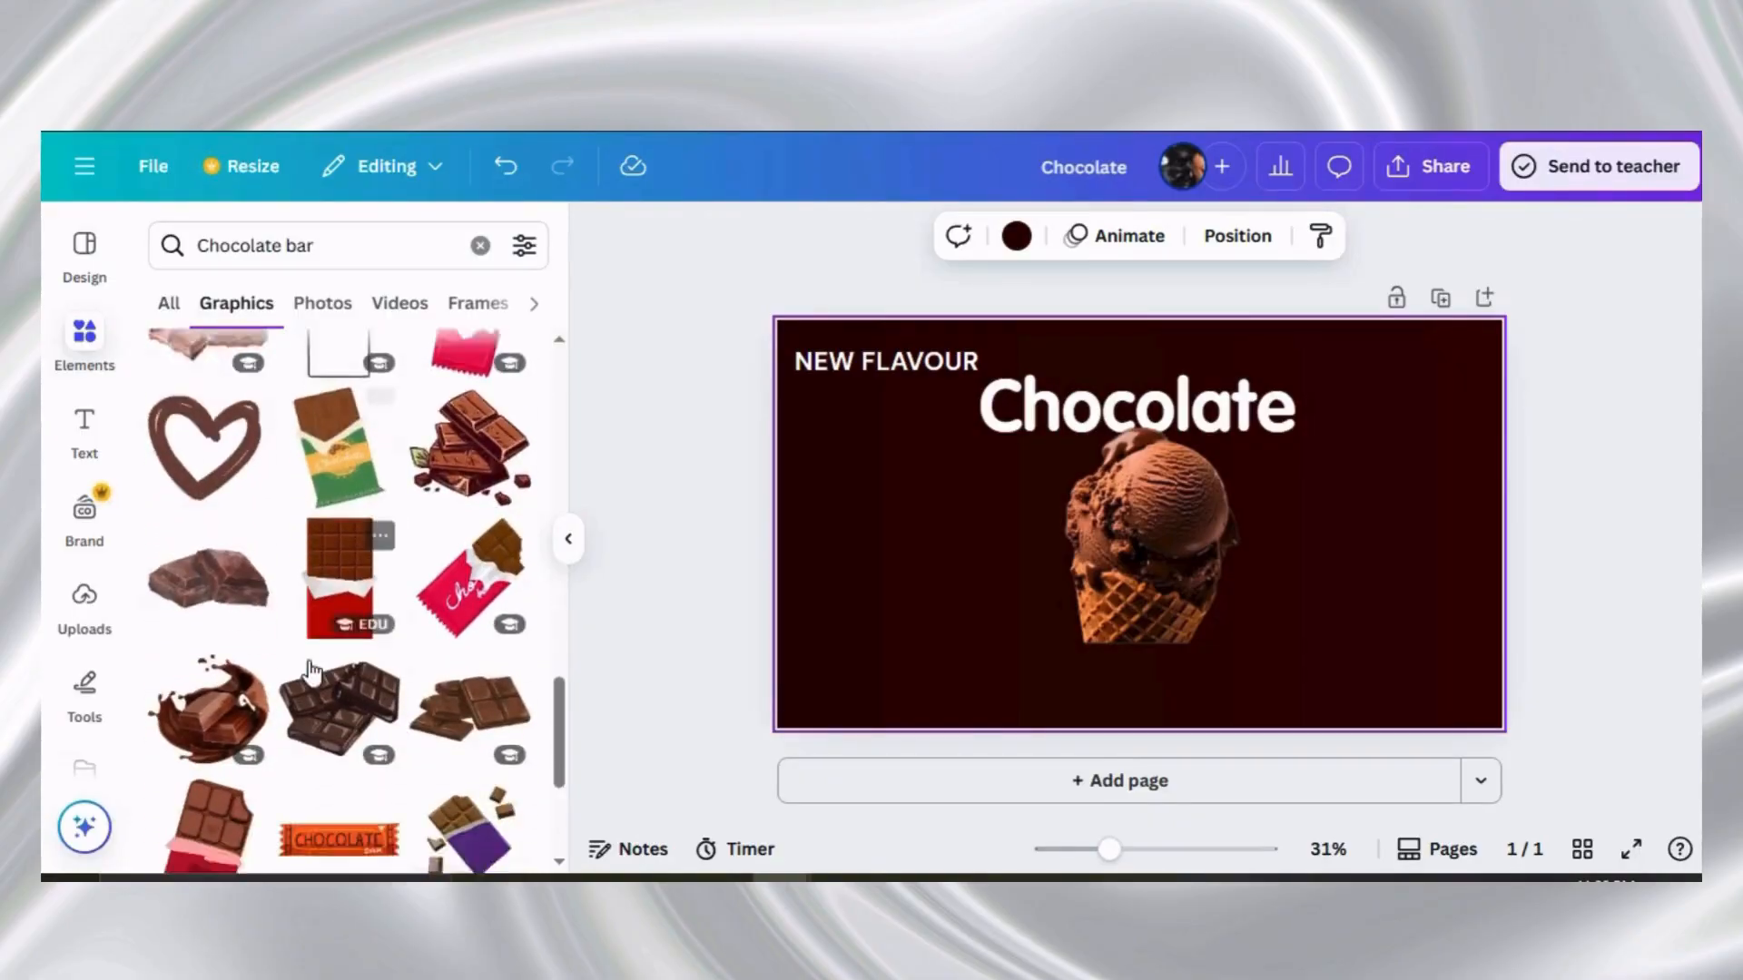
scroll(311, 672, "down", 10)
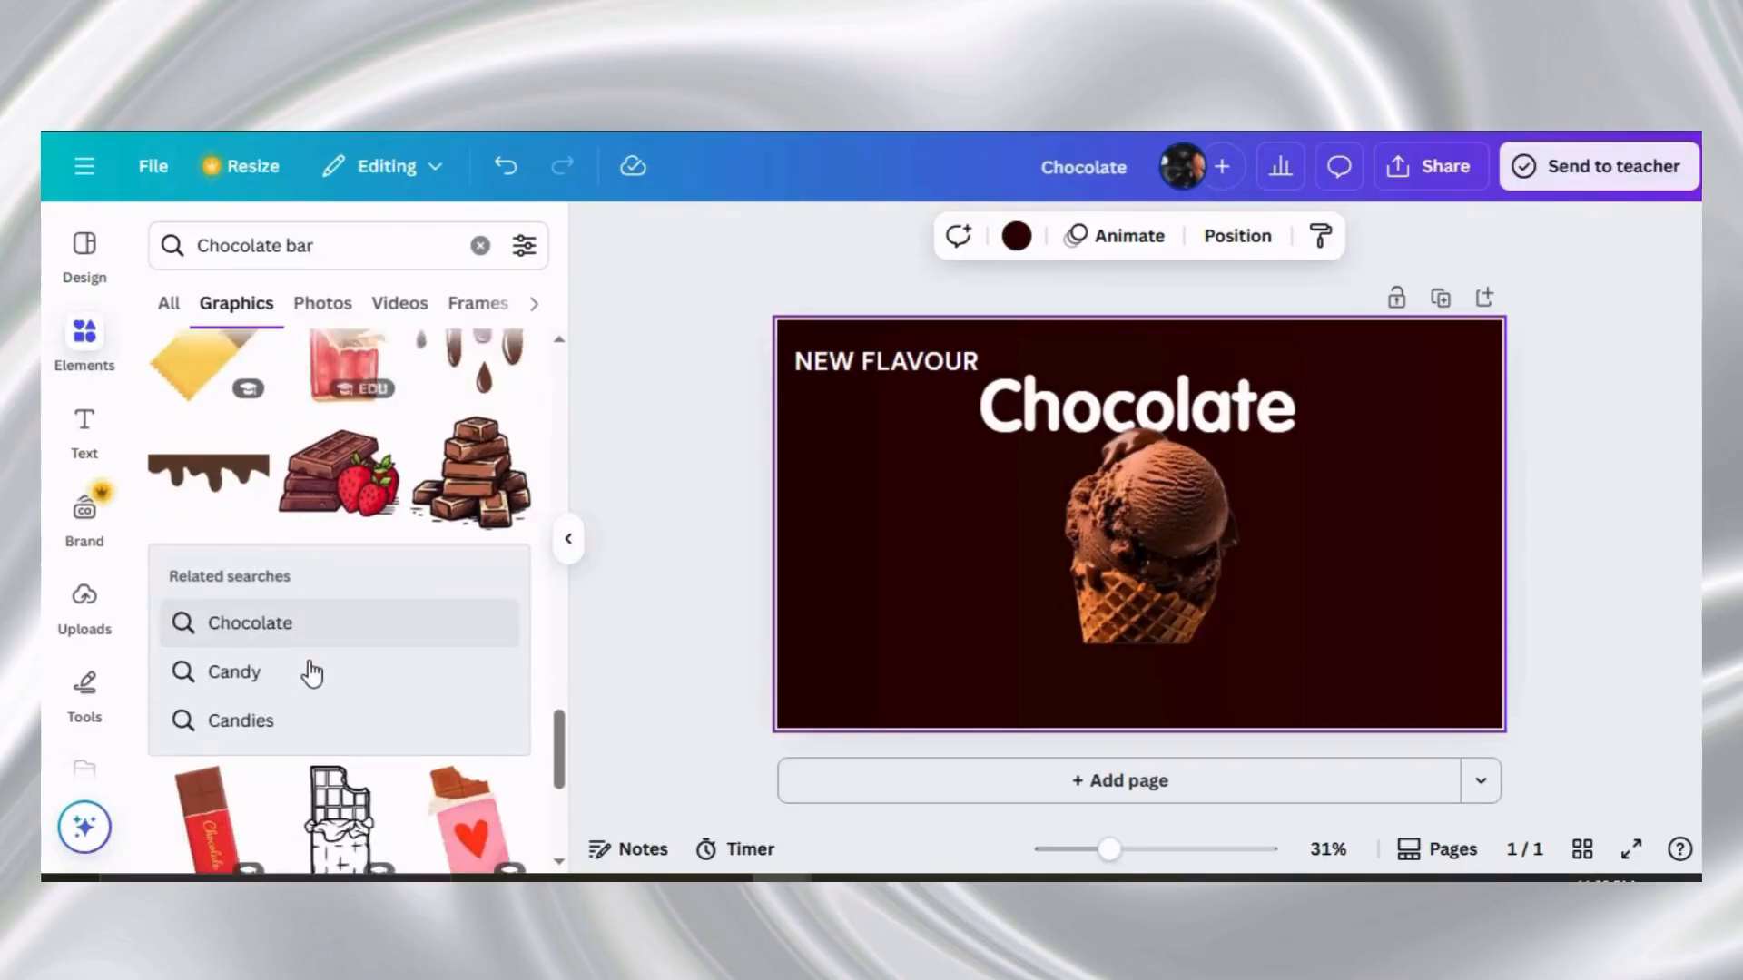
scroll(308, 667, "down", 10)
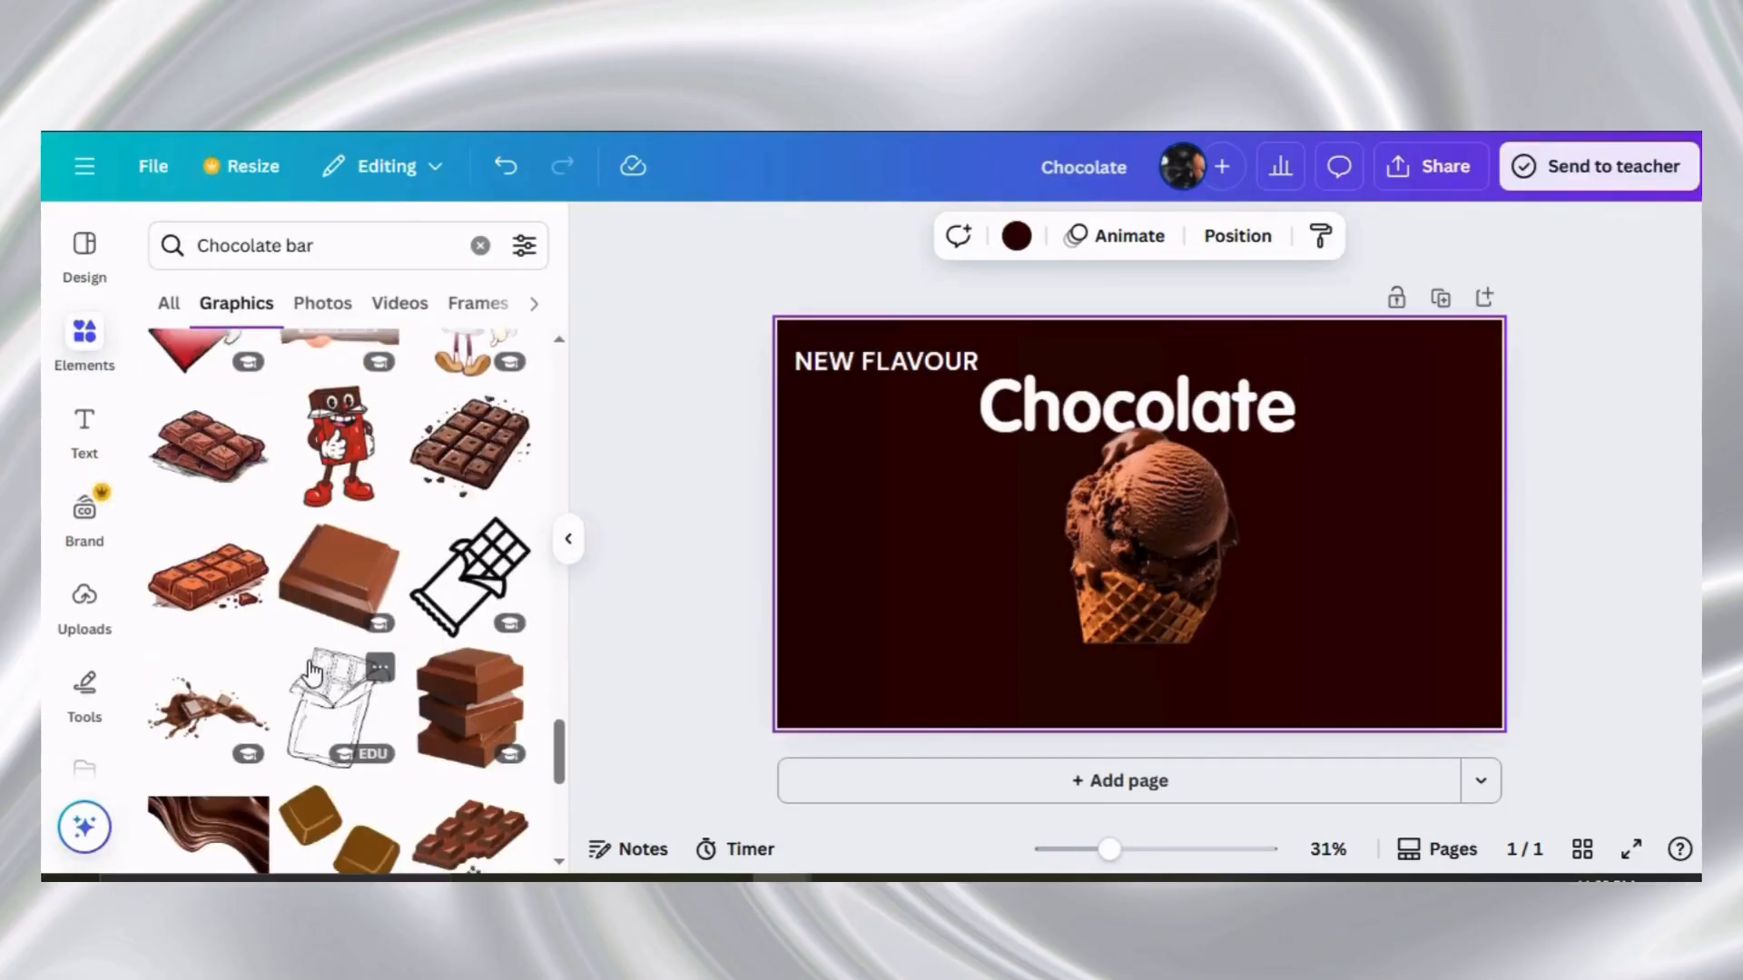
left_click(336, 544)
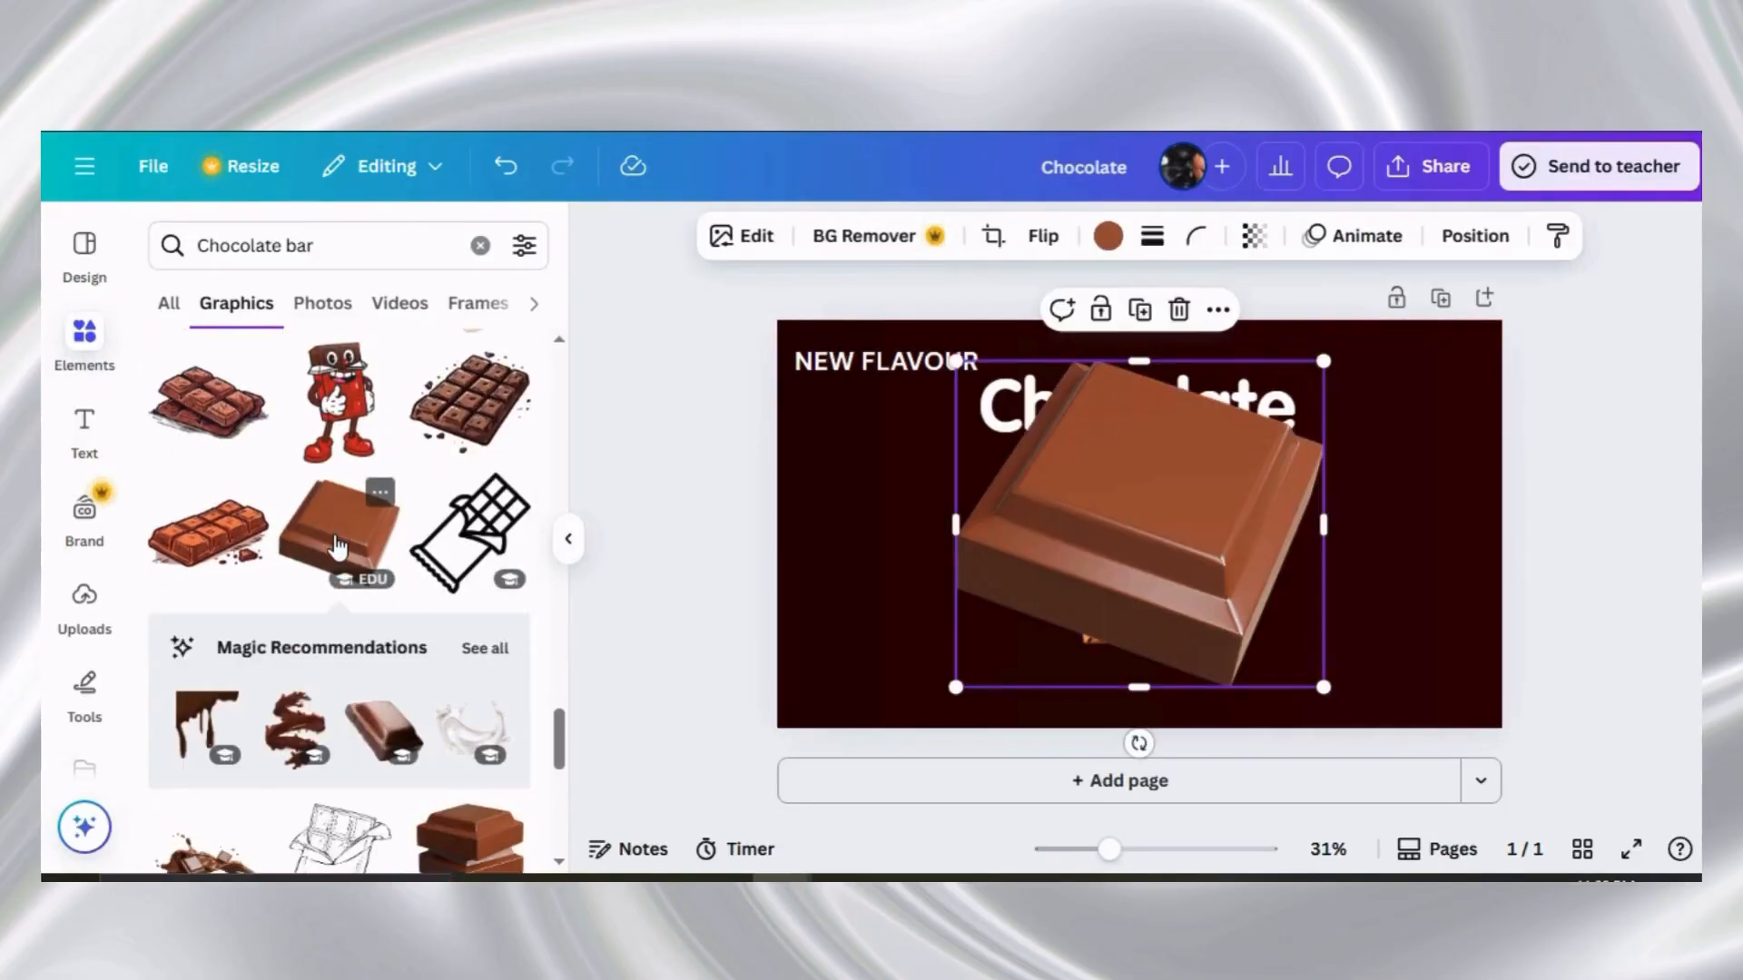
left_click(568, 538)
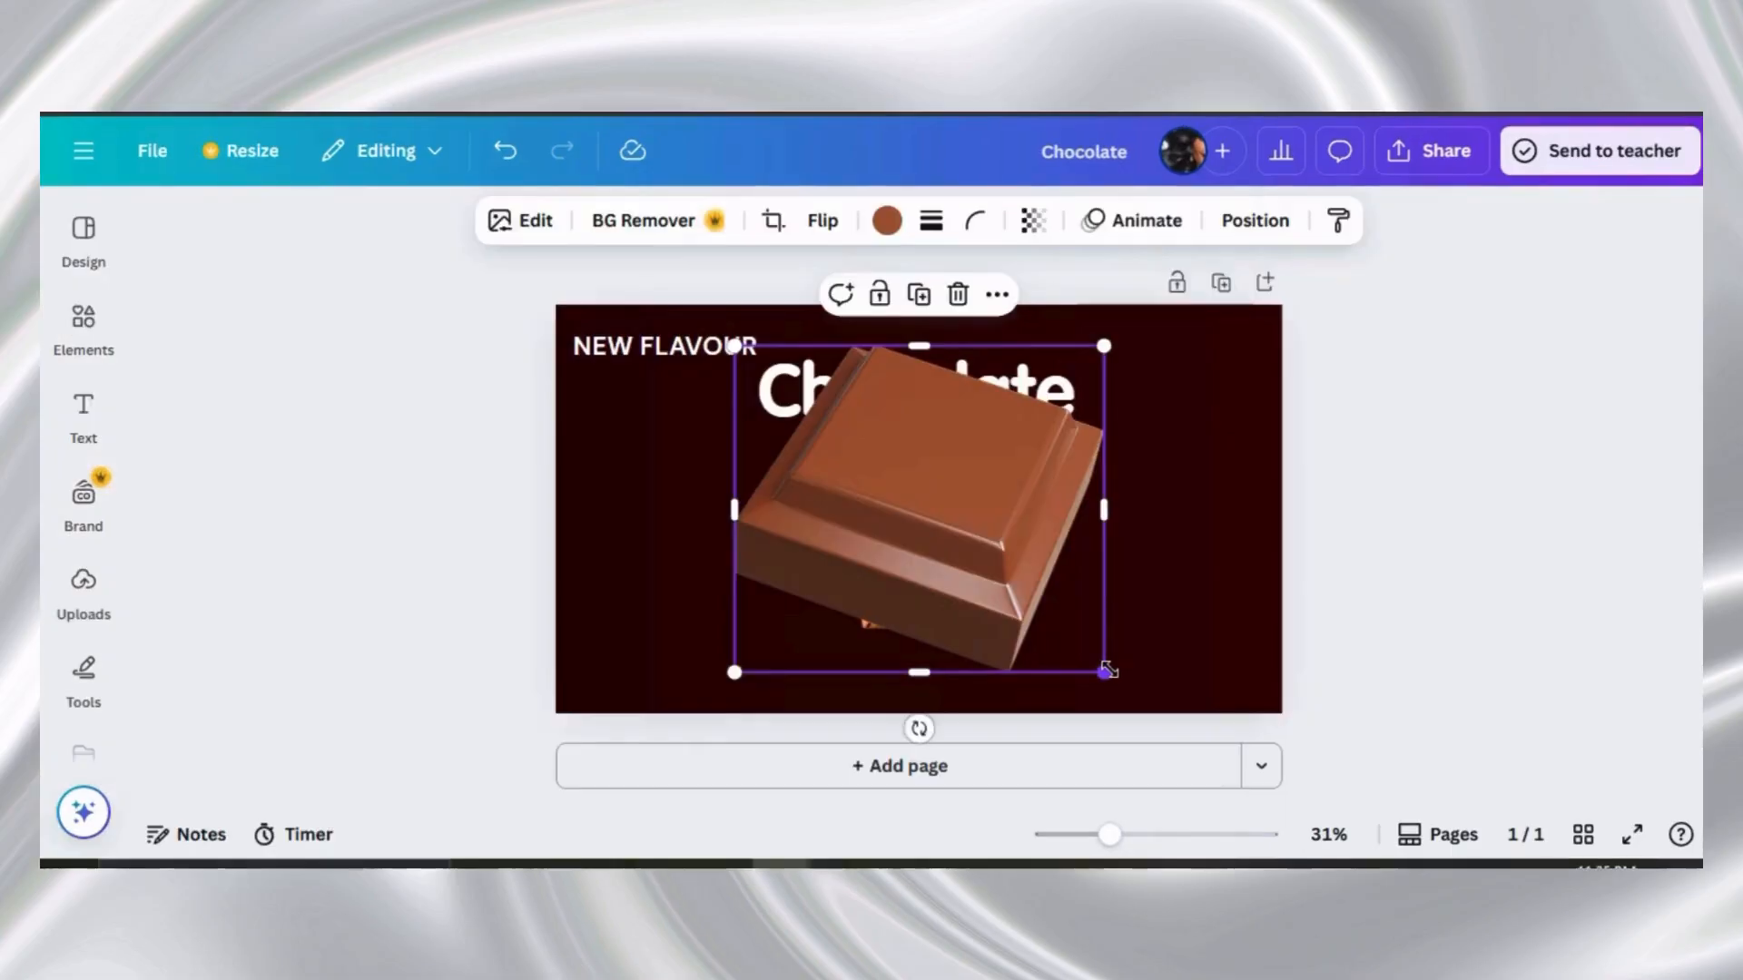
left_click_drag(1106, 671, 696, 584)
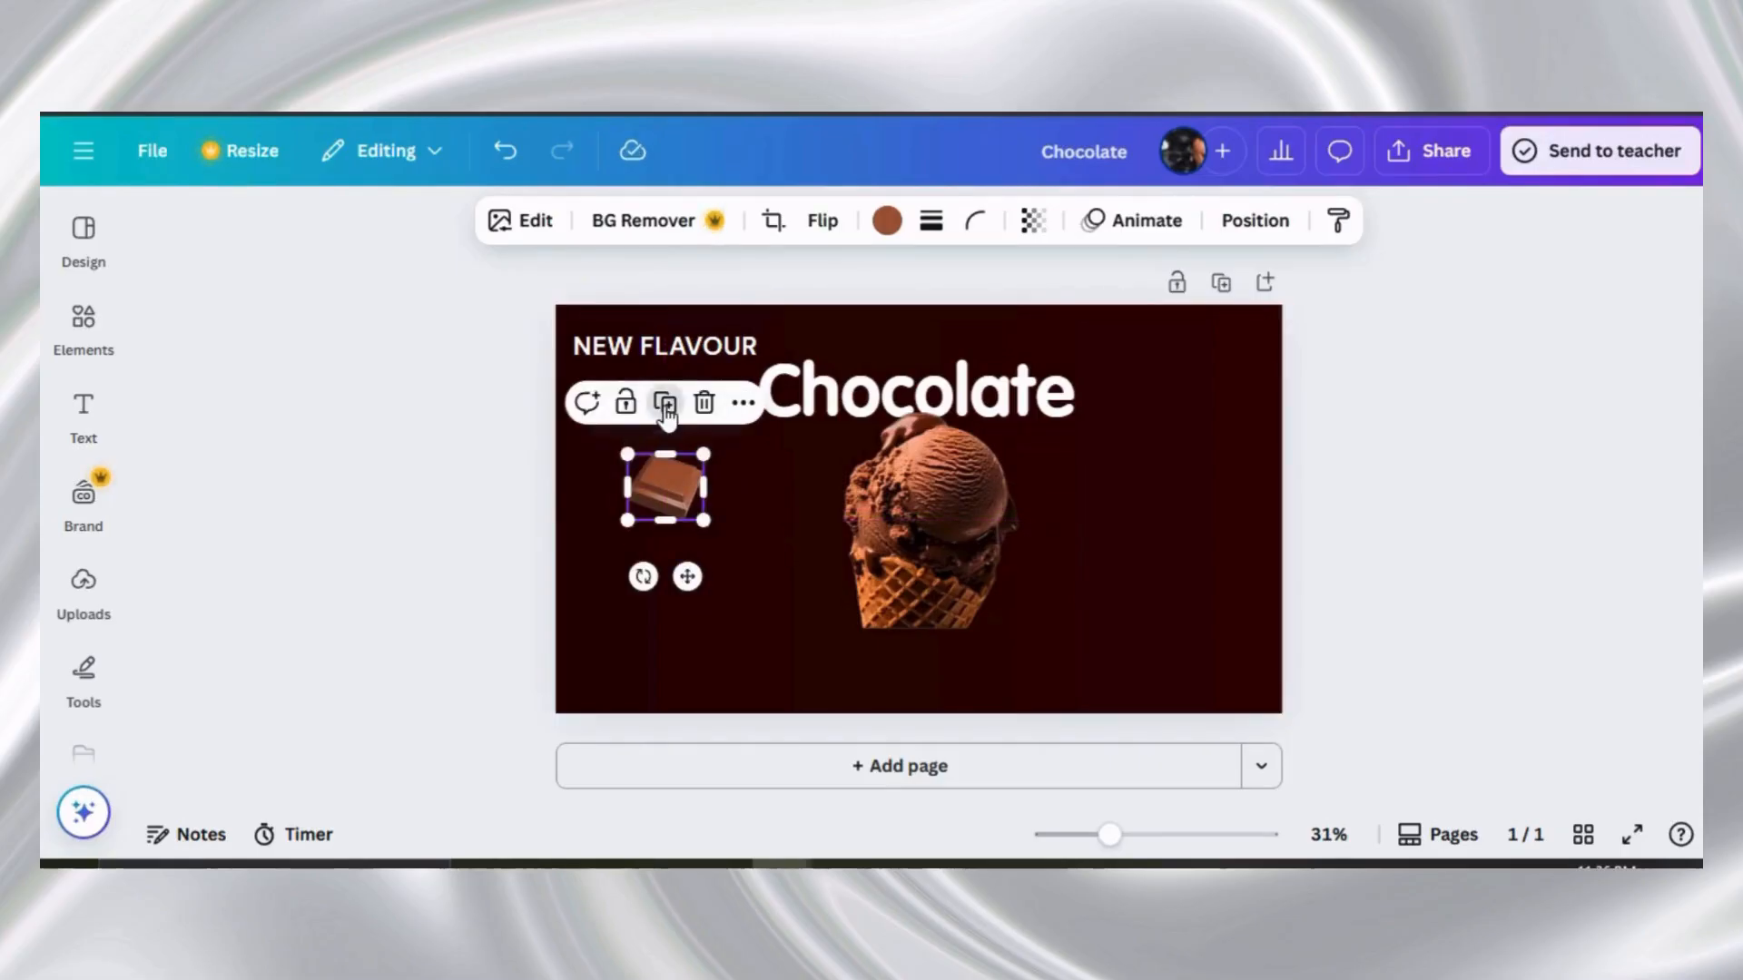
Duplicate the chocolate piece twice, placing one copy above the end of the "Chocolate" heading and the other right of the cone
left_click(742, 508)
left_click(670, 497)
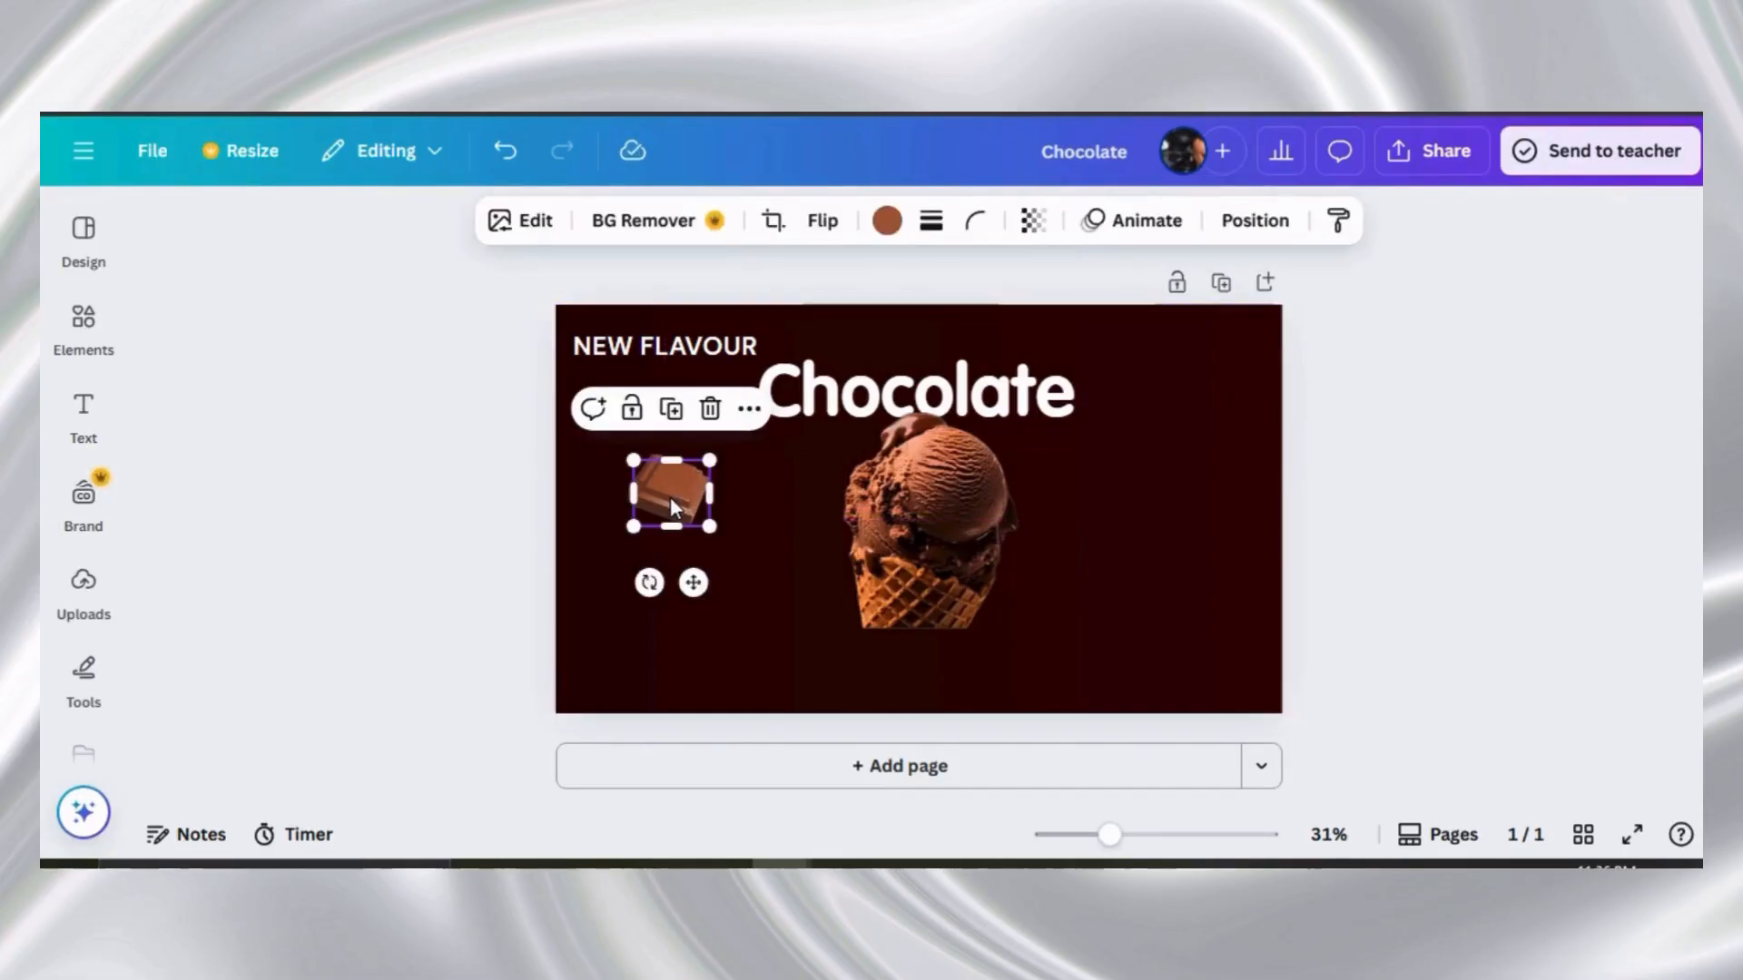
left_click_drag(670, 497, 1051, 350)
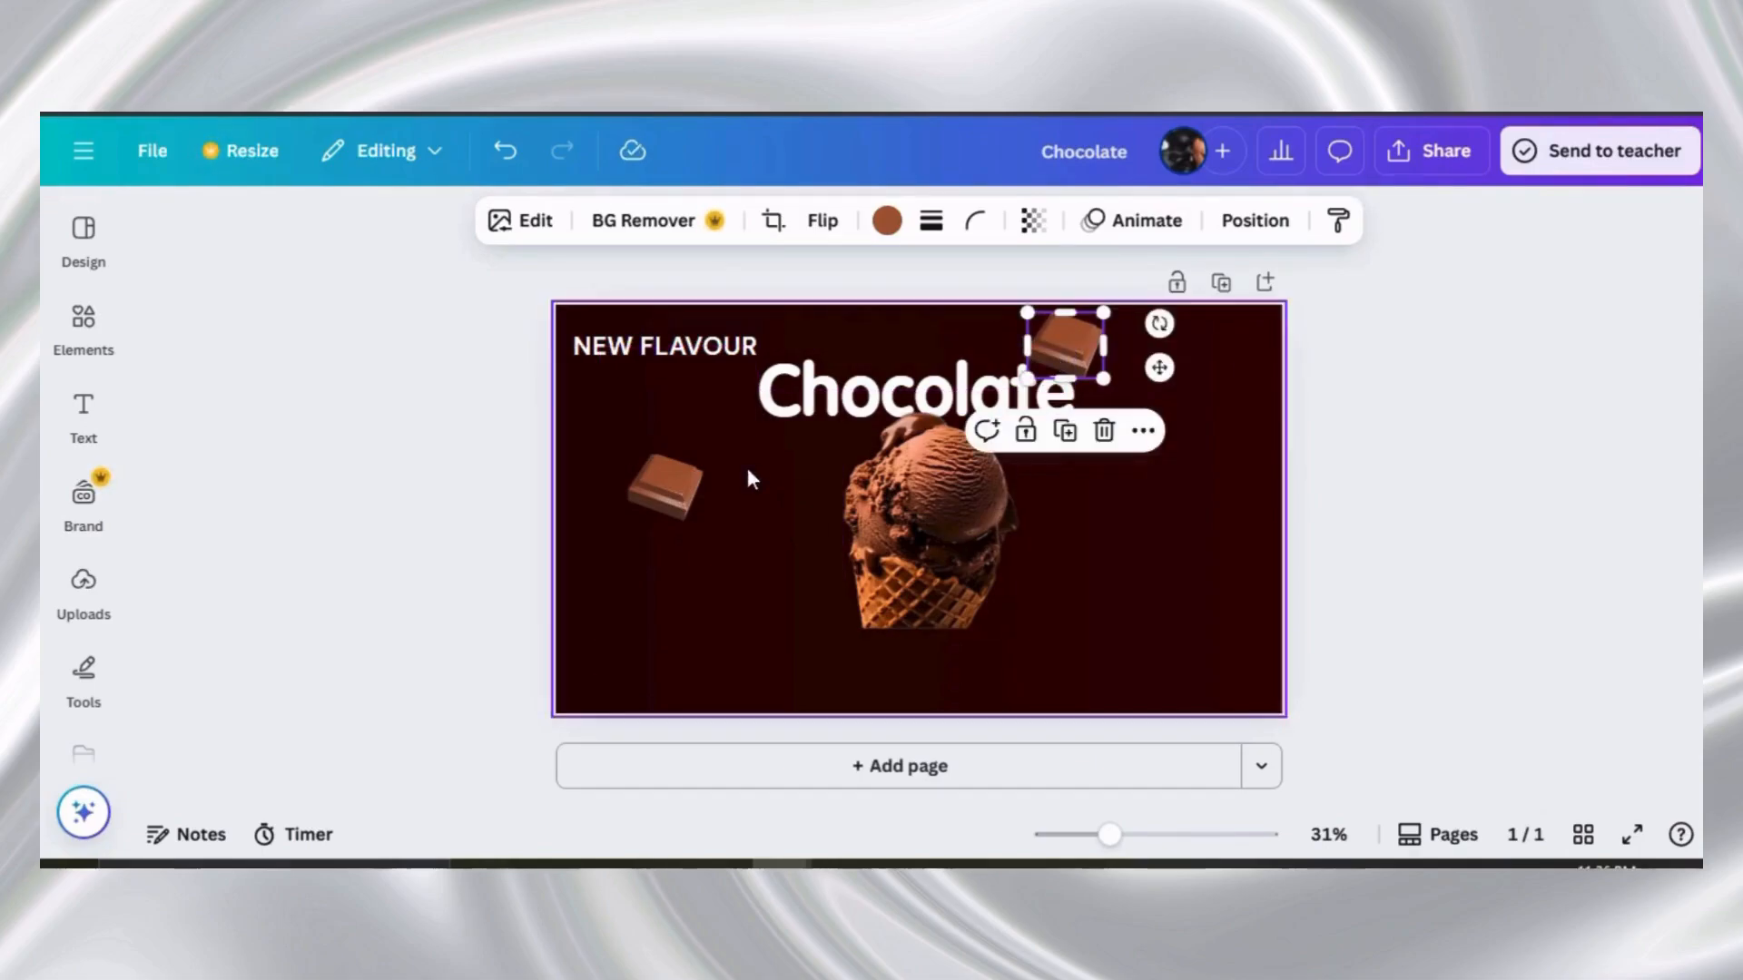
left_click(684, 471)
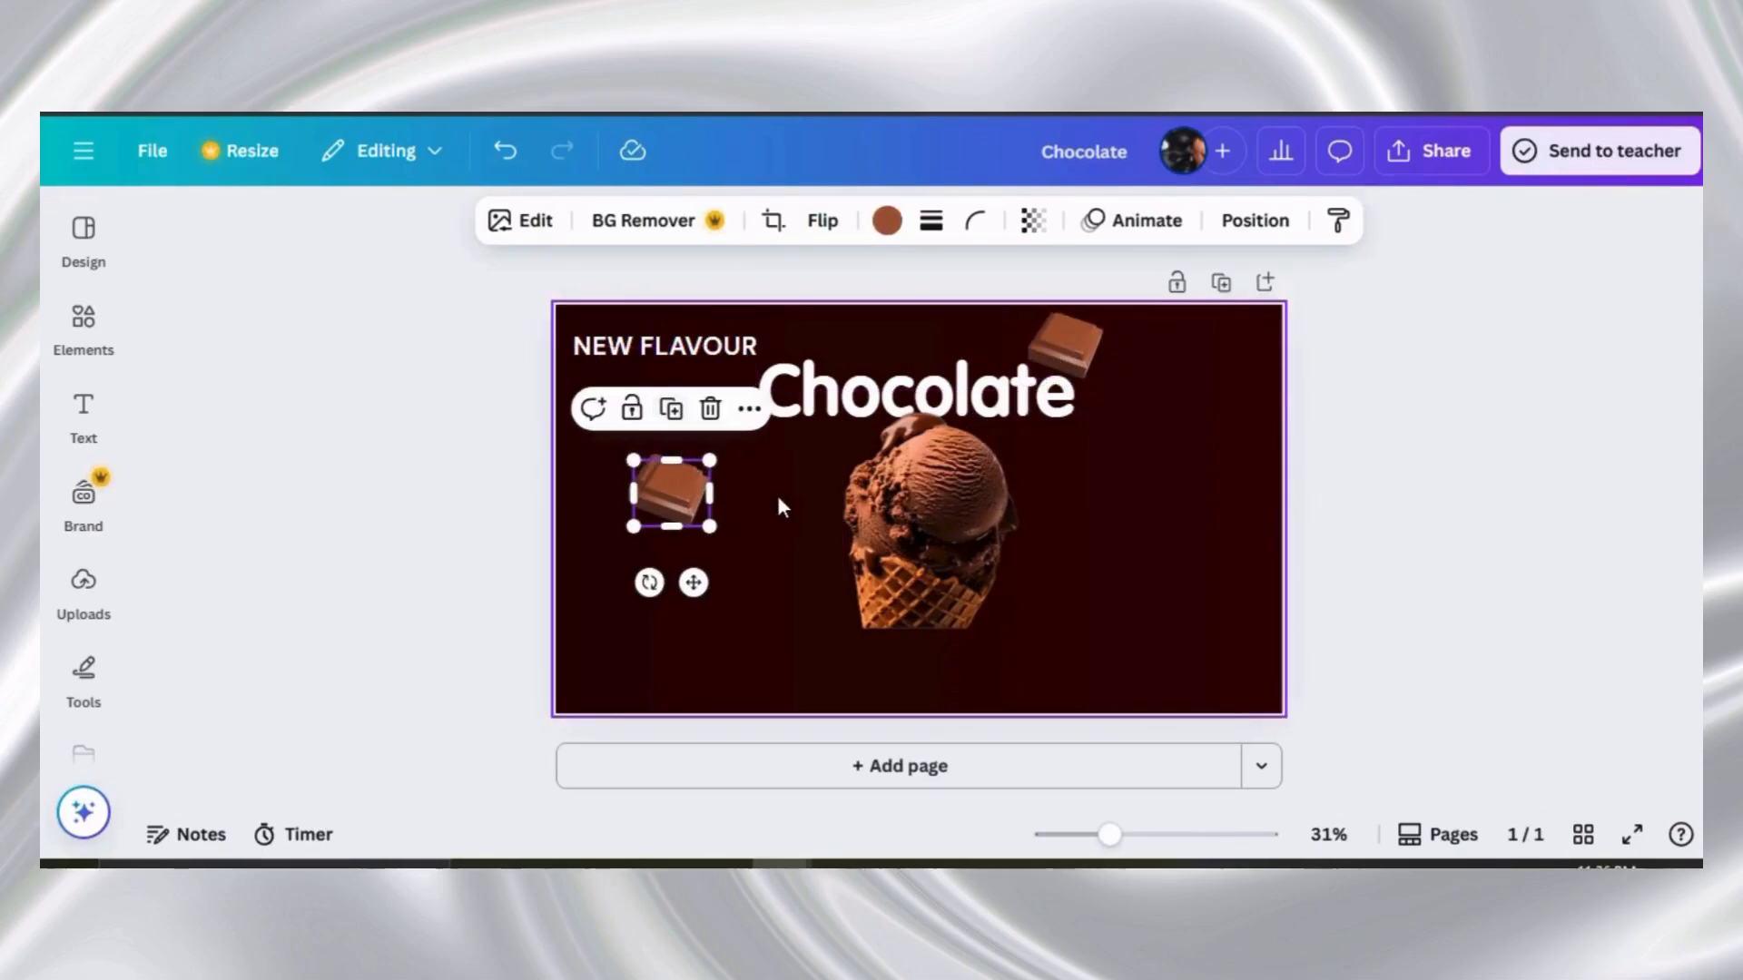
left_click(730, 493)
left_click_drag(688, 487, 1162, 466)
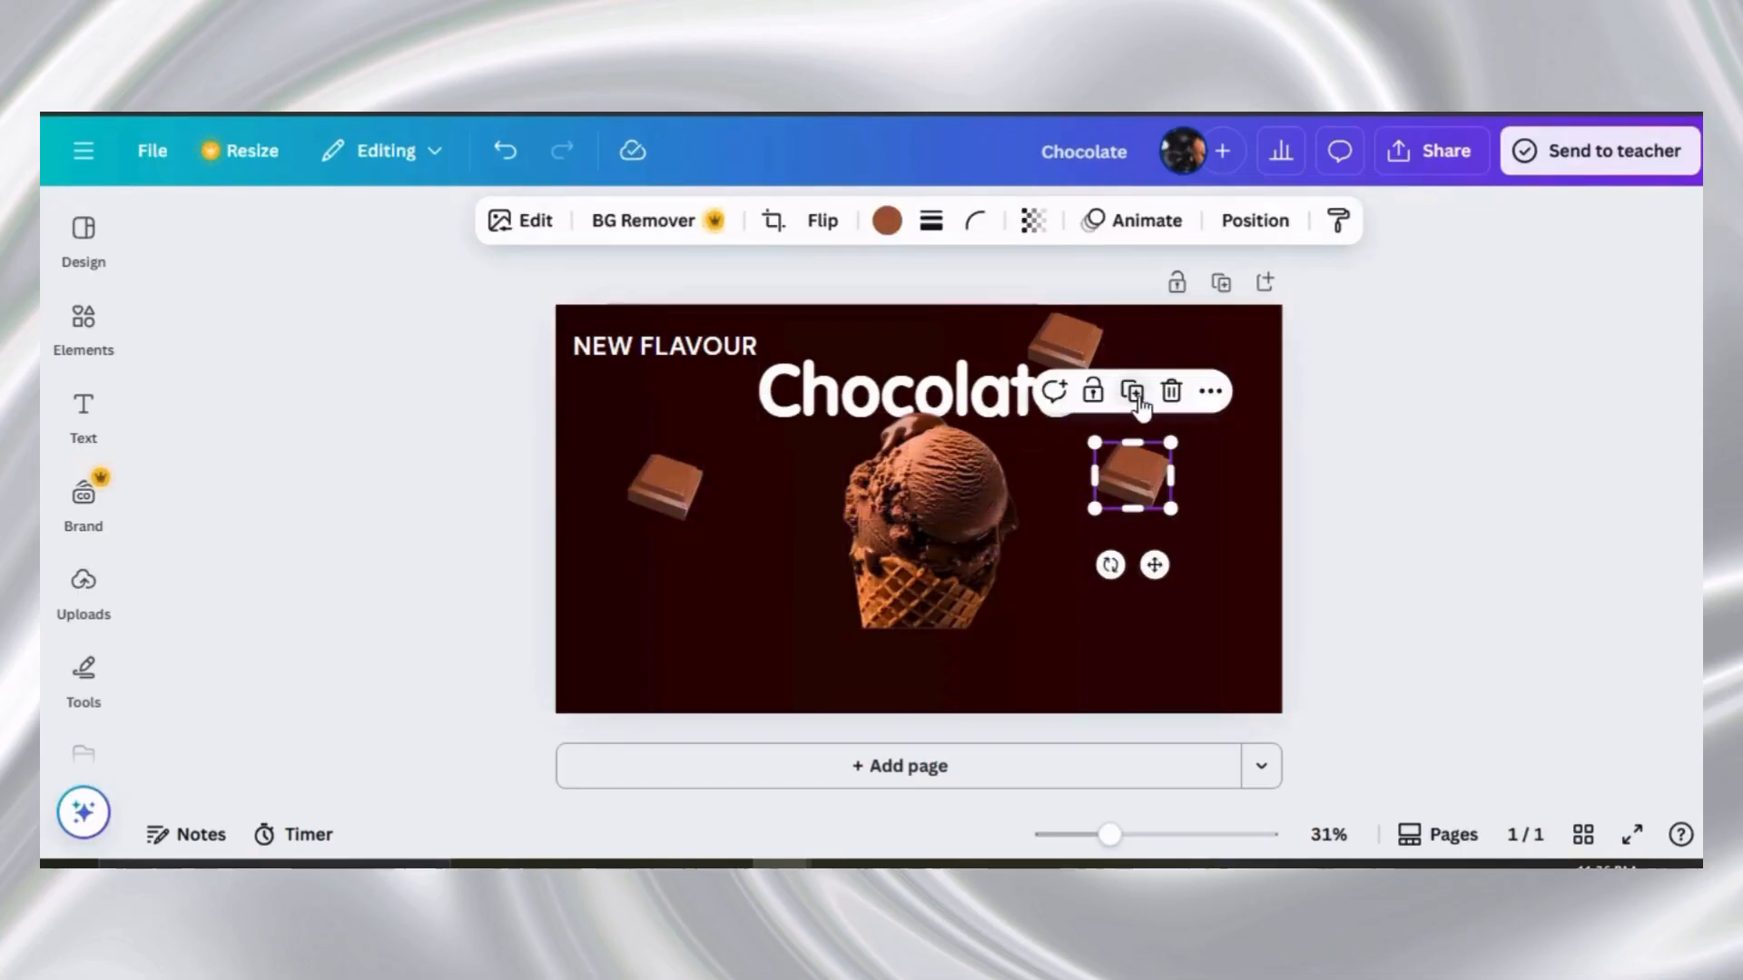
Make two more copies of the chocolate piece, placing one at the cone's lower right and one at its lower left
left_click(1087, 495)
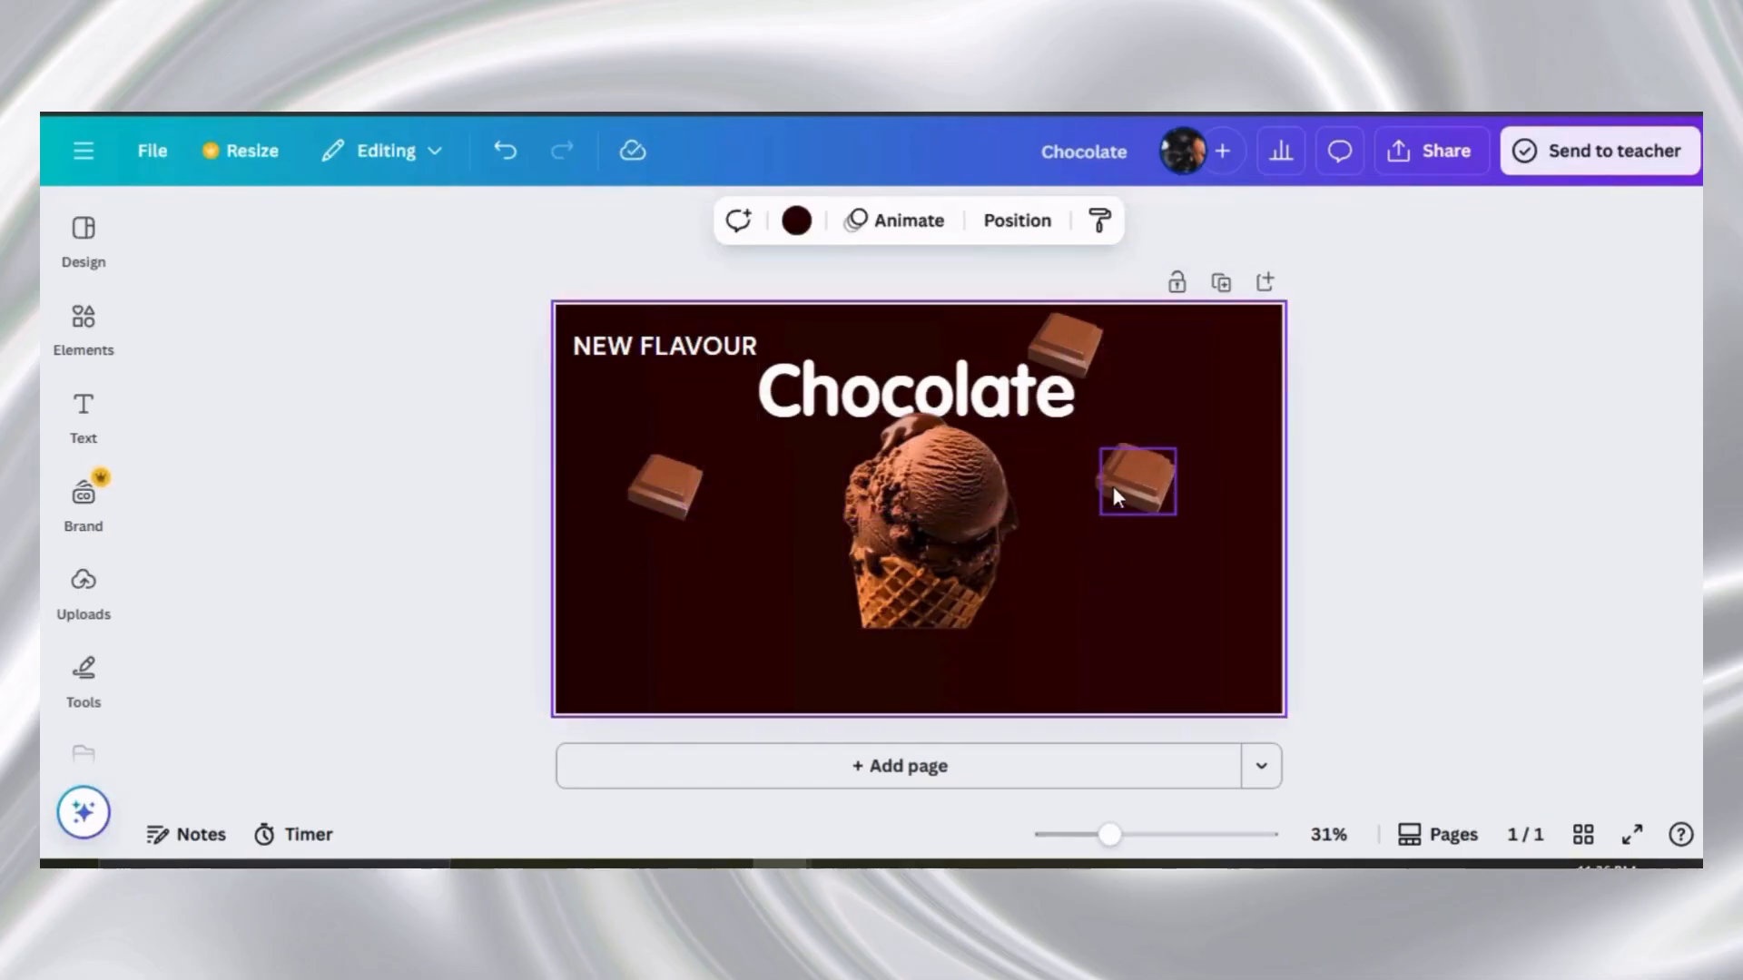
left_click_drag(1116, 496, 1072, 607)
left_click(681, 483)
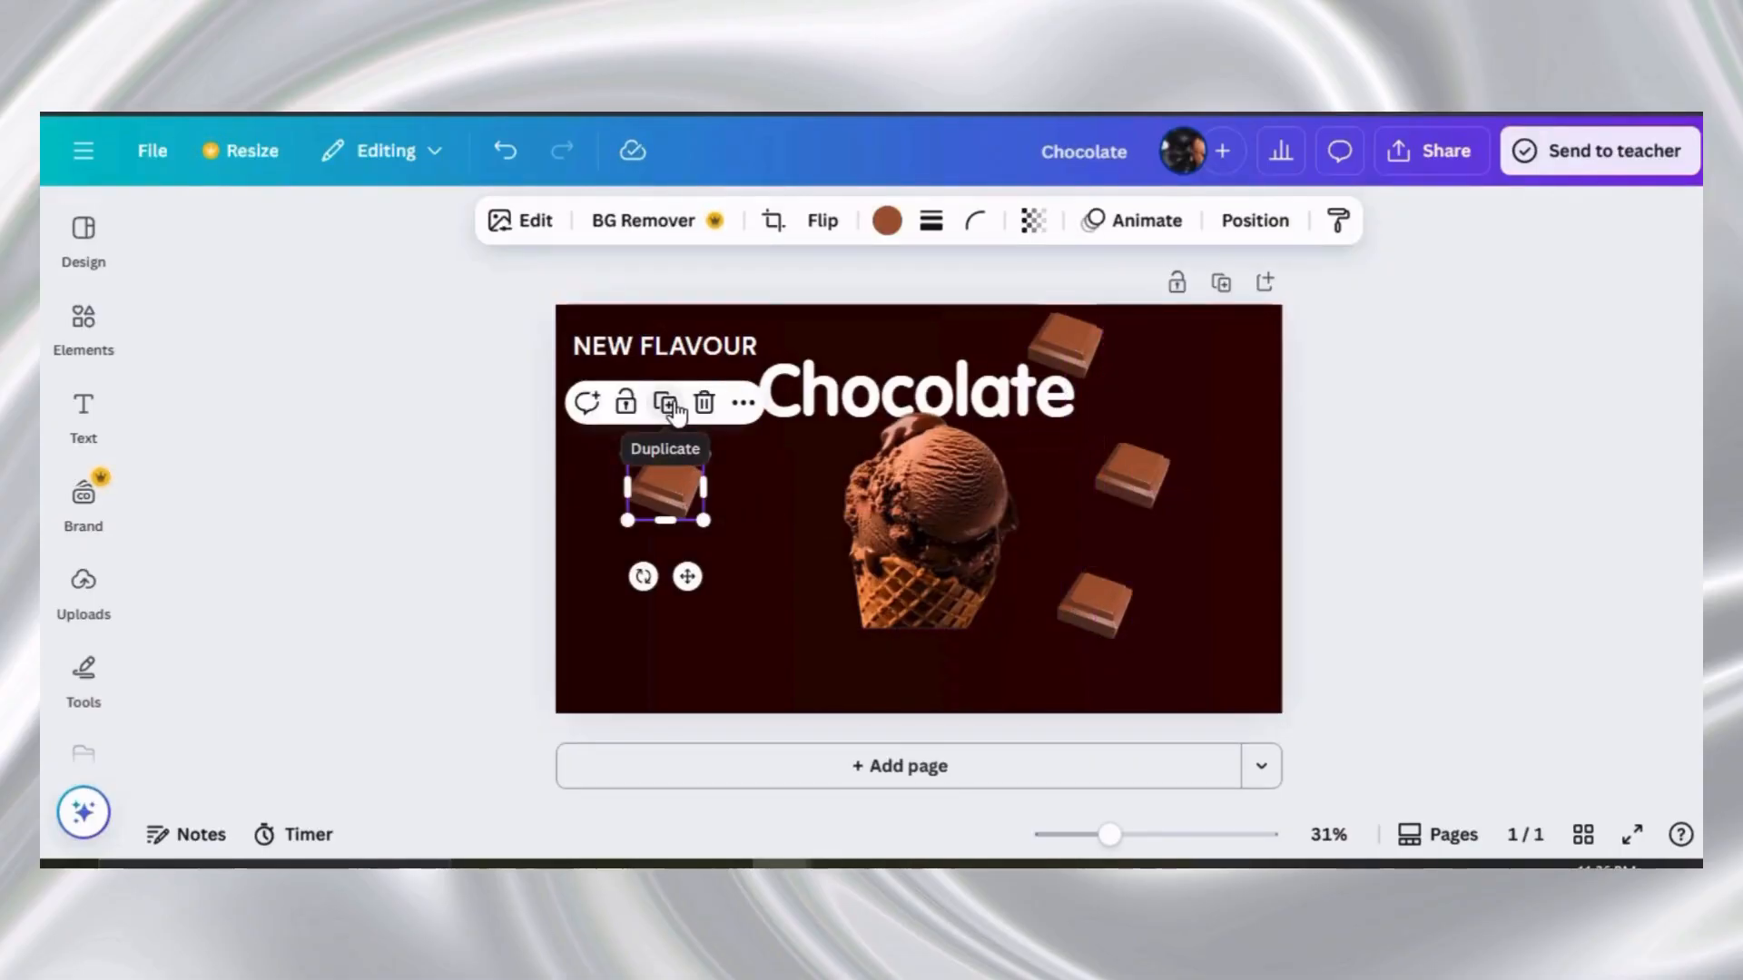
left_click(674, 404)
left_click(801, 485)
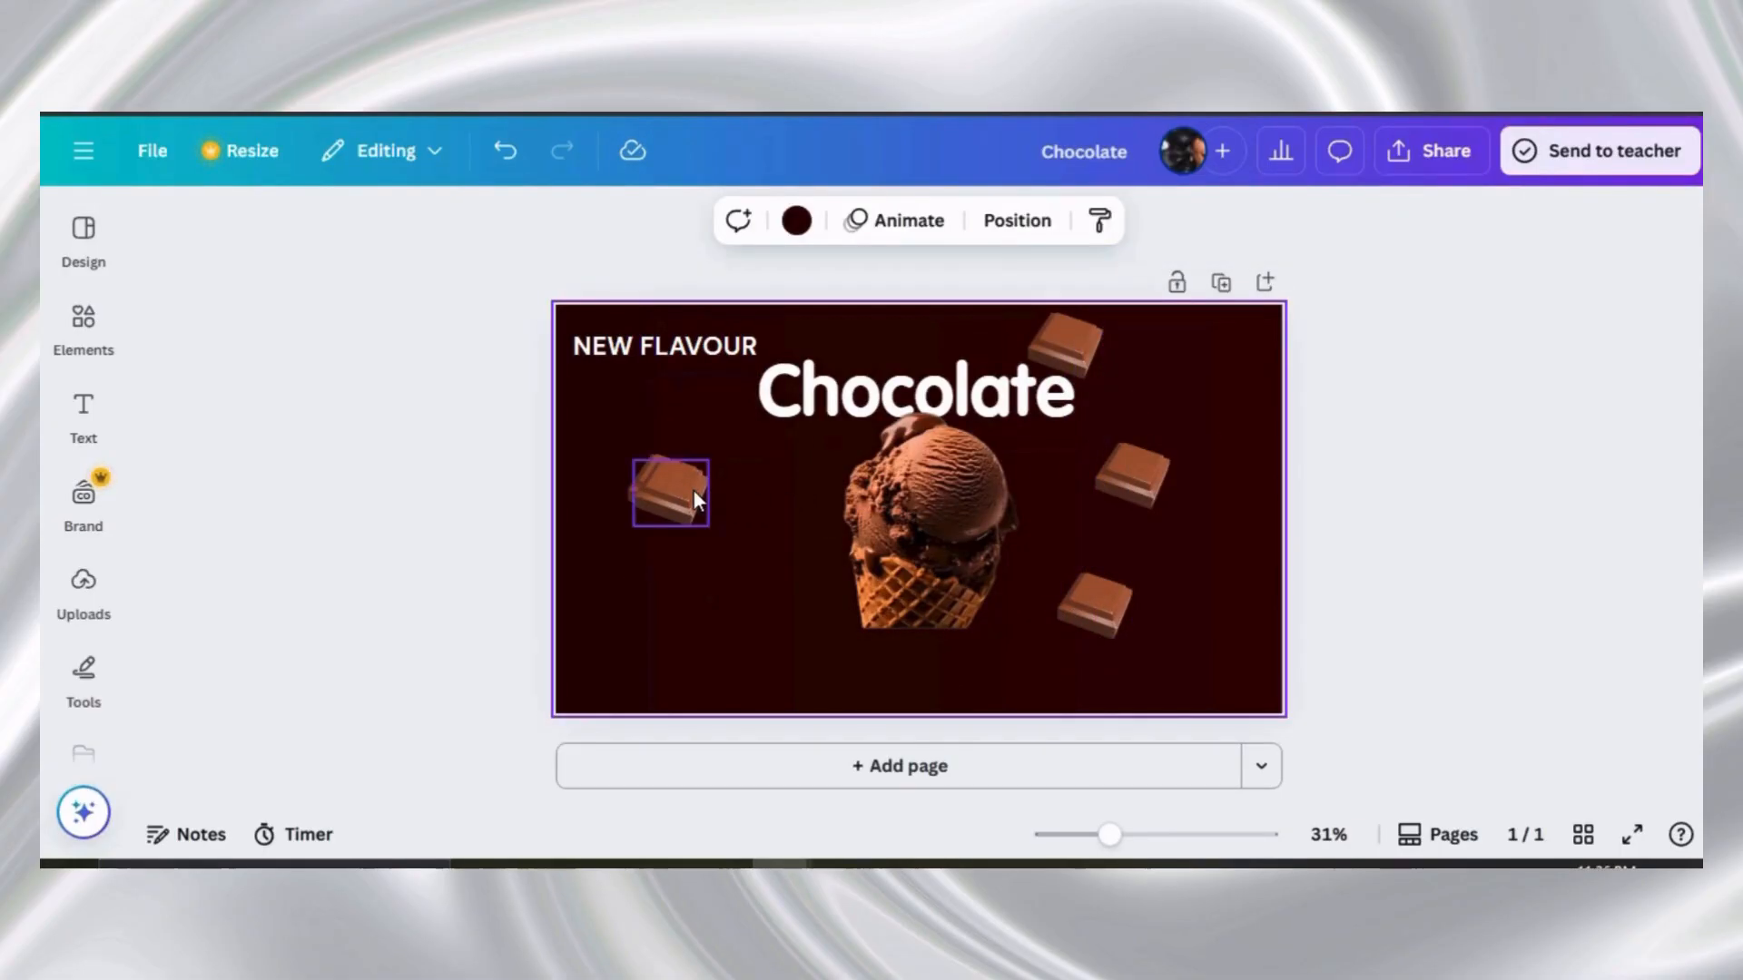
left_click(694, 491)
left_click_drag(692, 491, 709, 602)
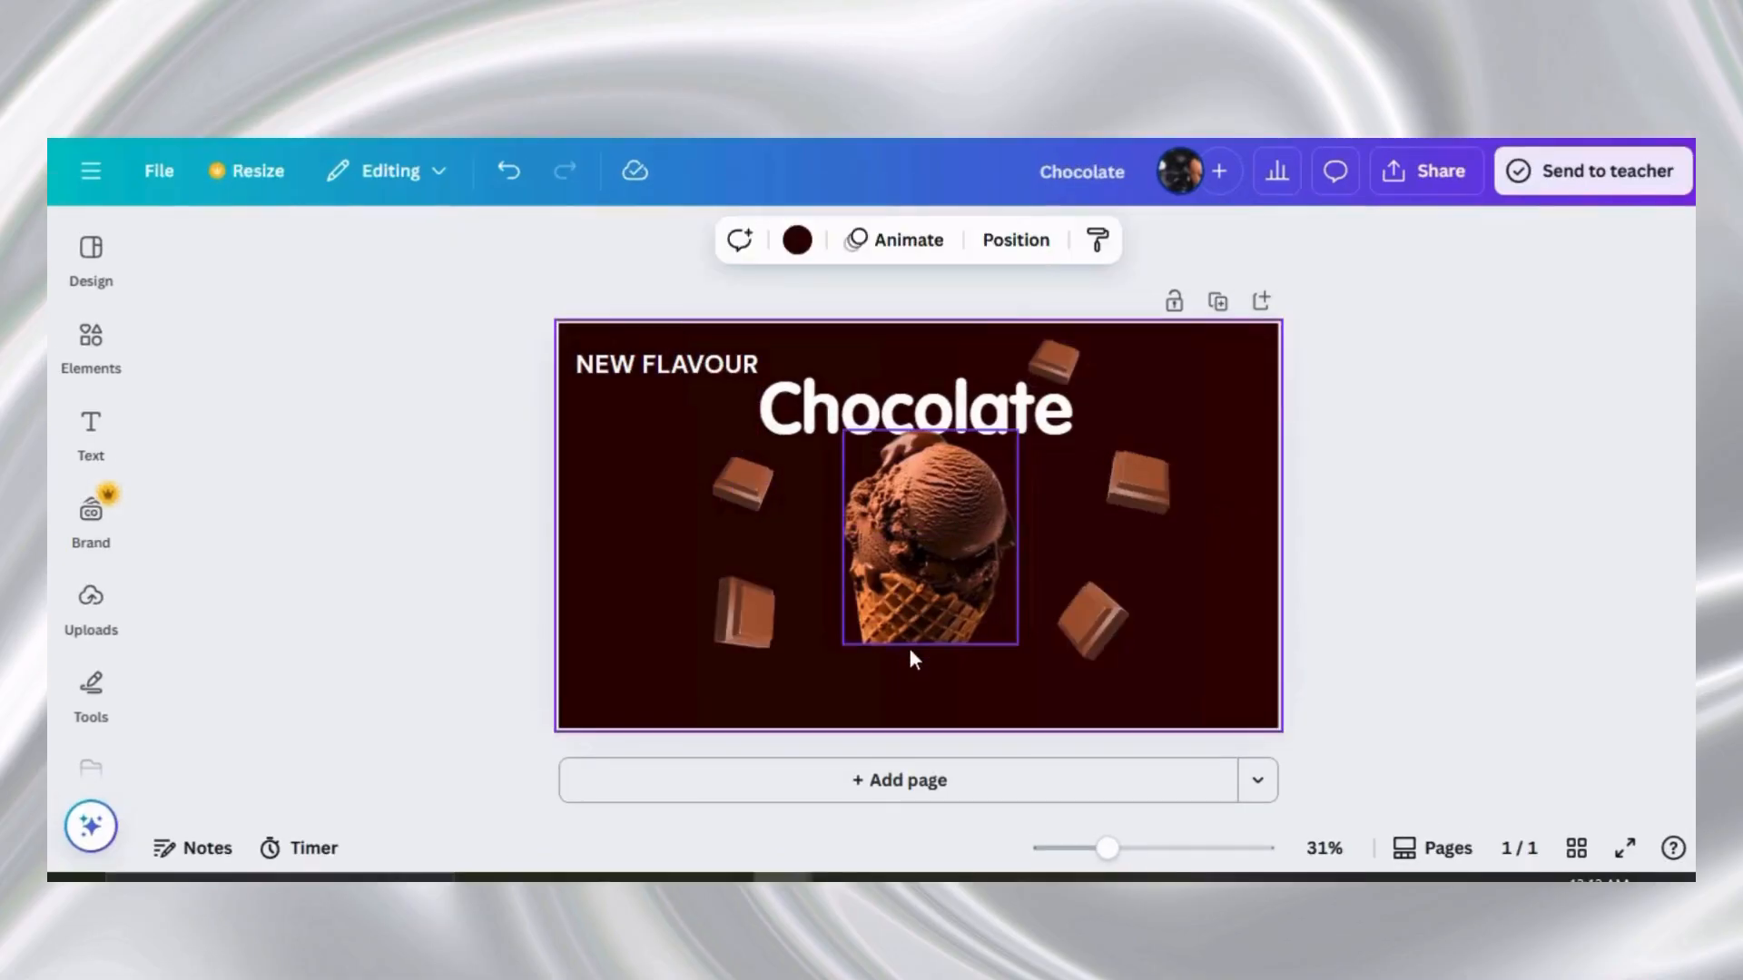
Search the elements library for "Brown glow" and show all the graphics results
left_click(90, 434)
left_click(91, 343)
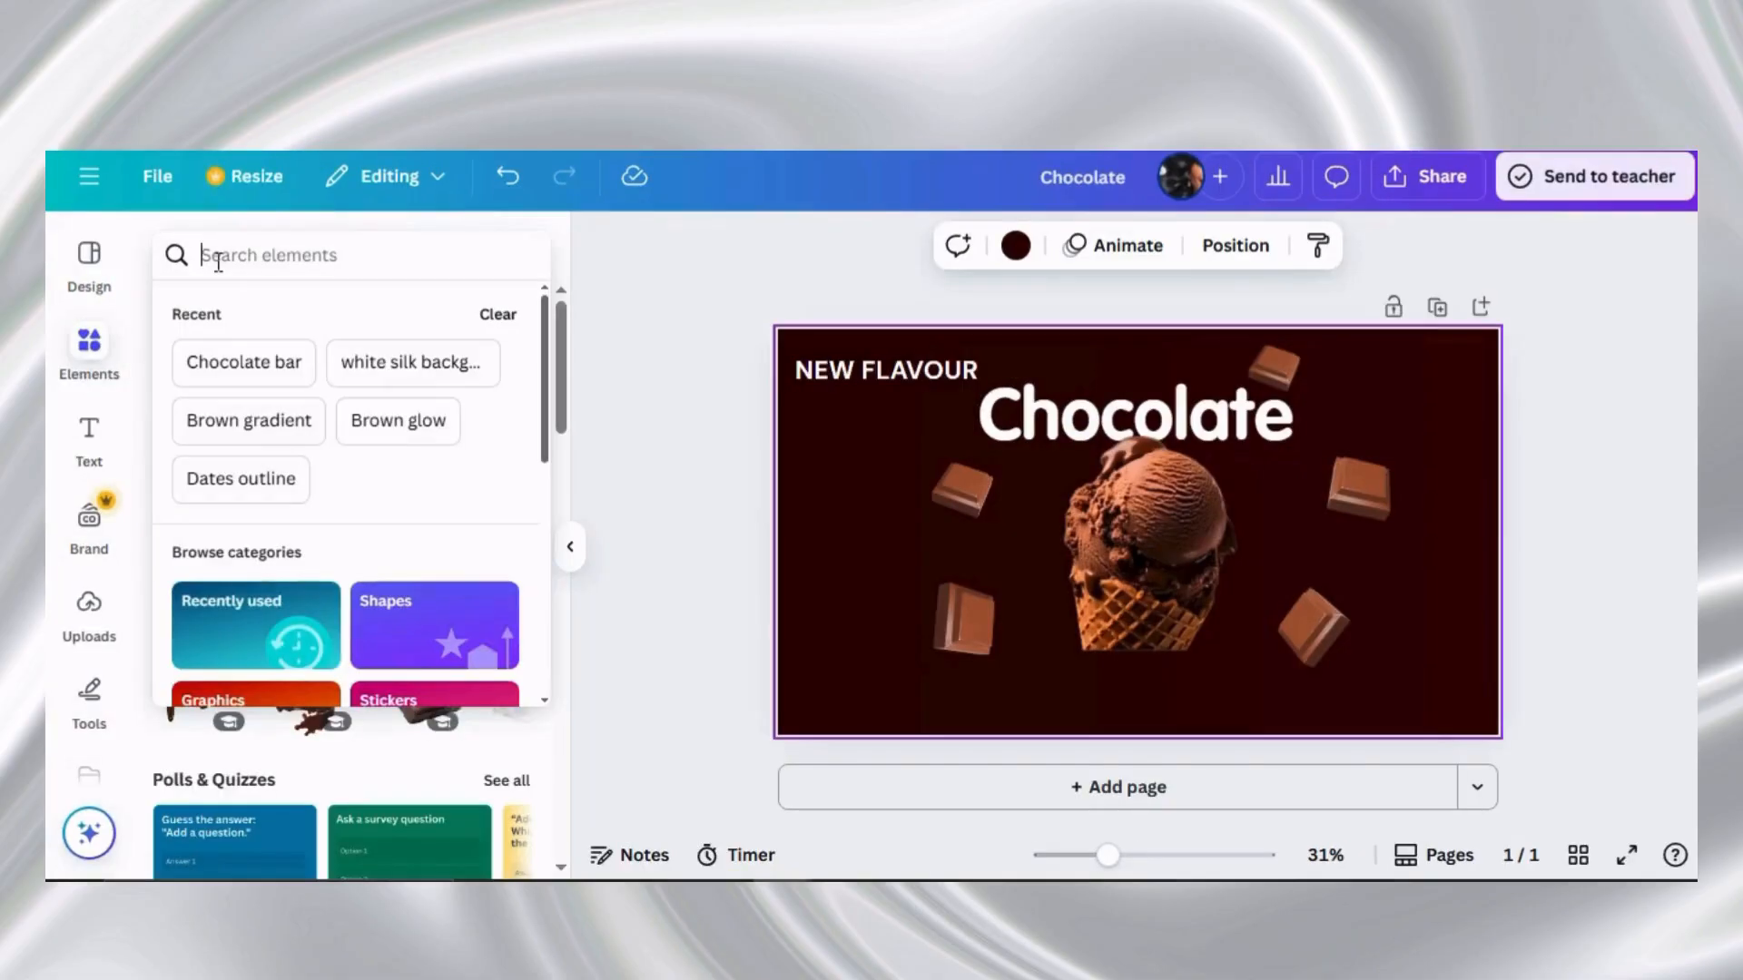
type("Bro")
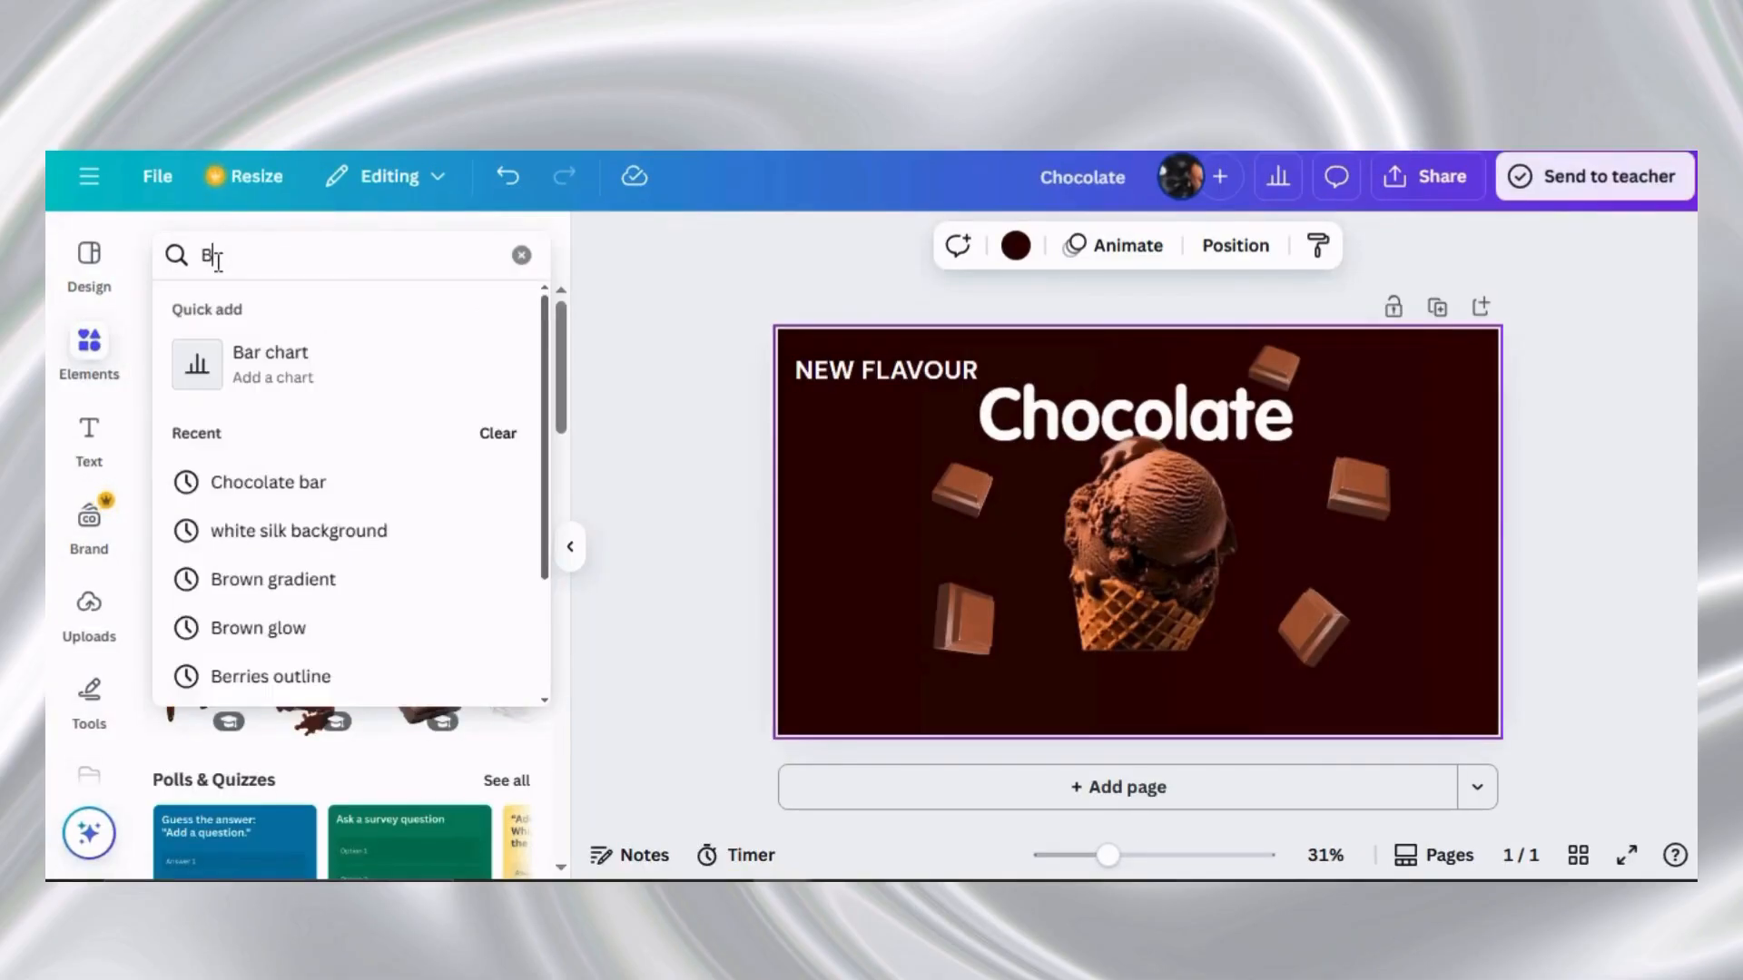
type("wn glow")
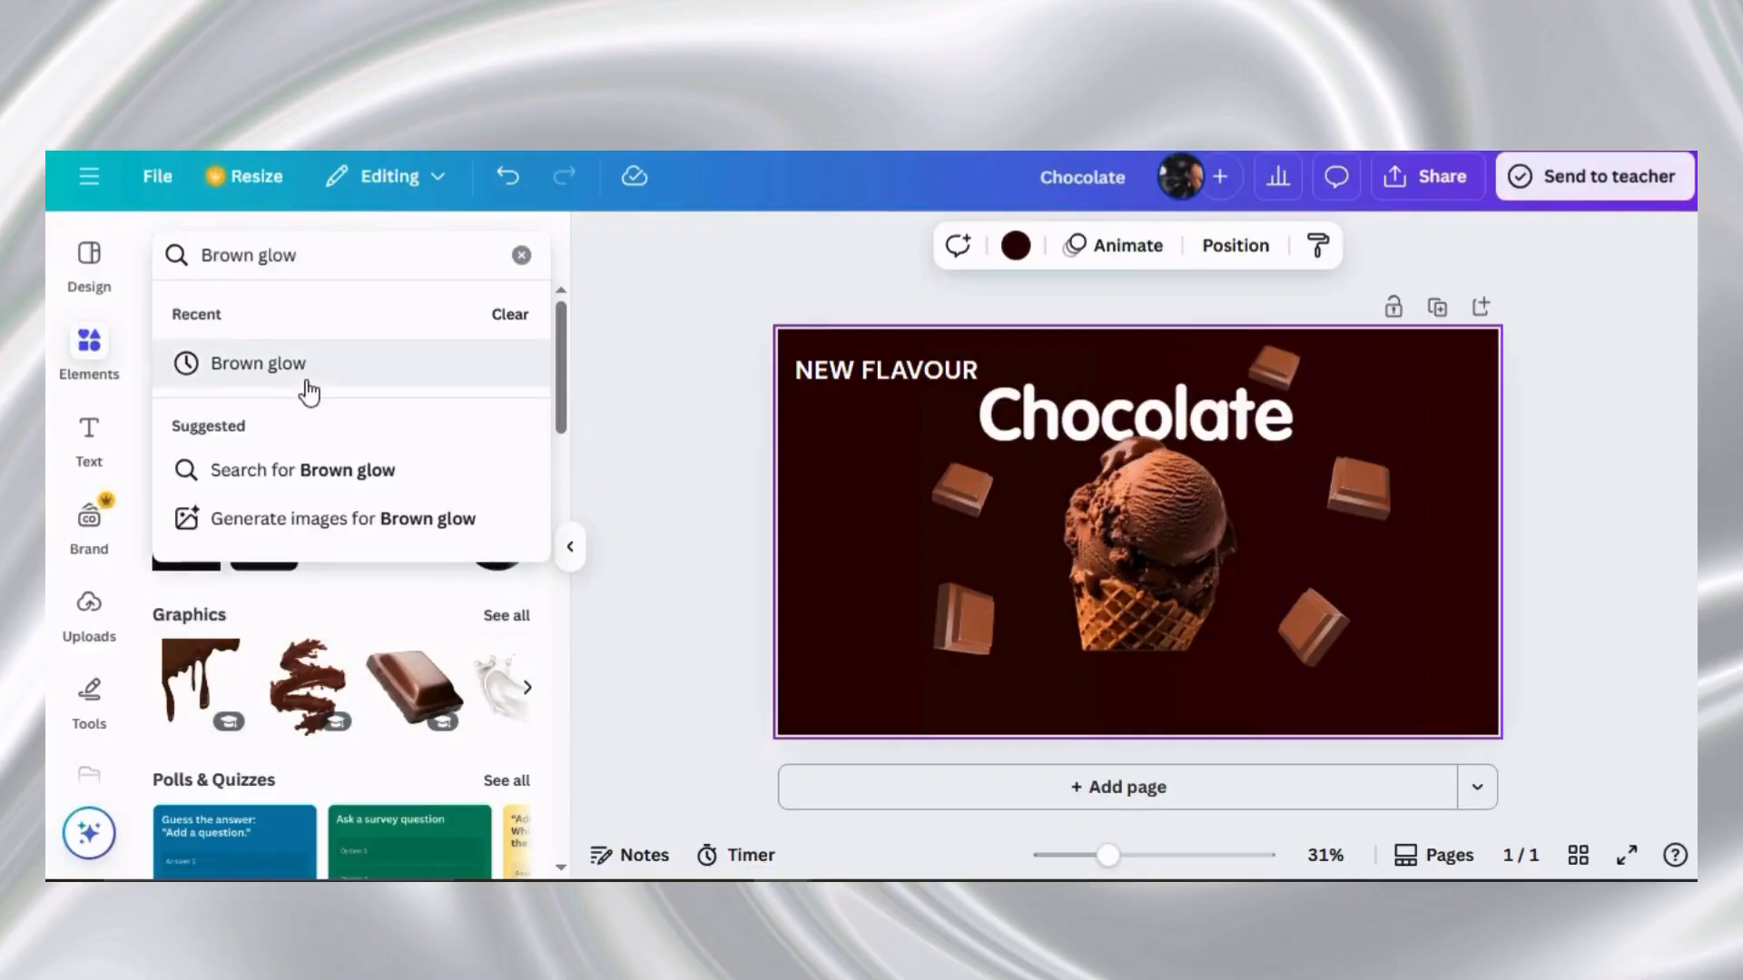
left_click(317, 372)
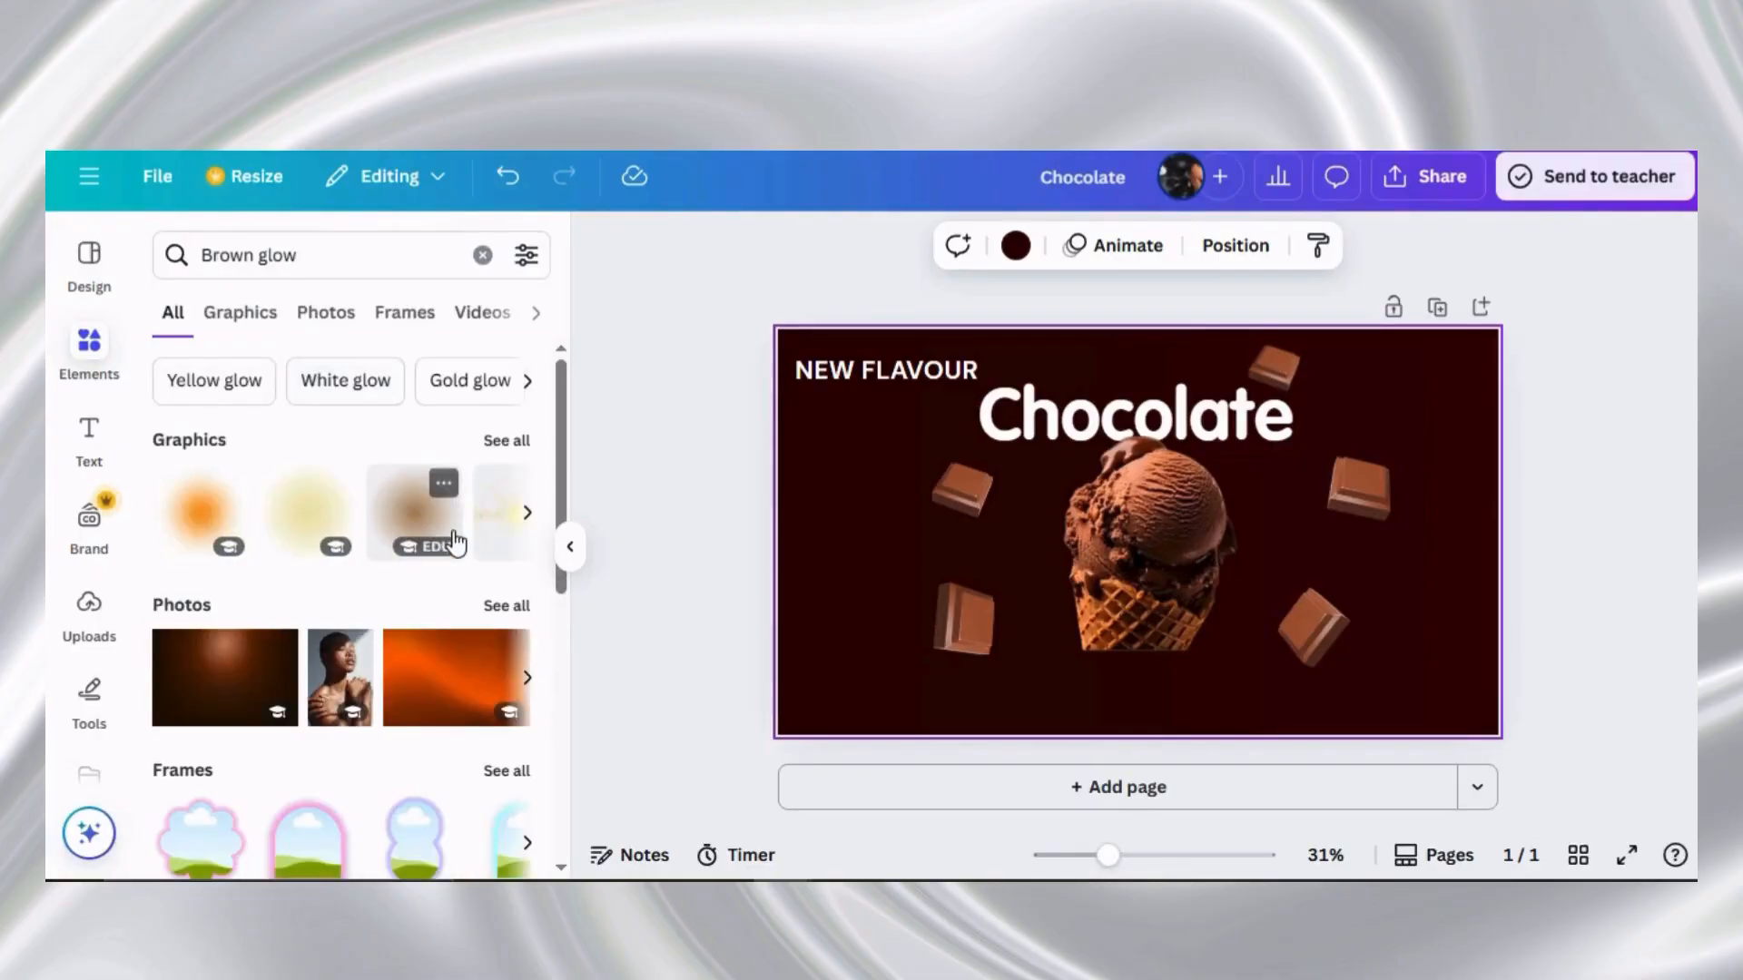
left_click(527, 513)
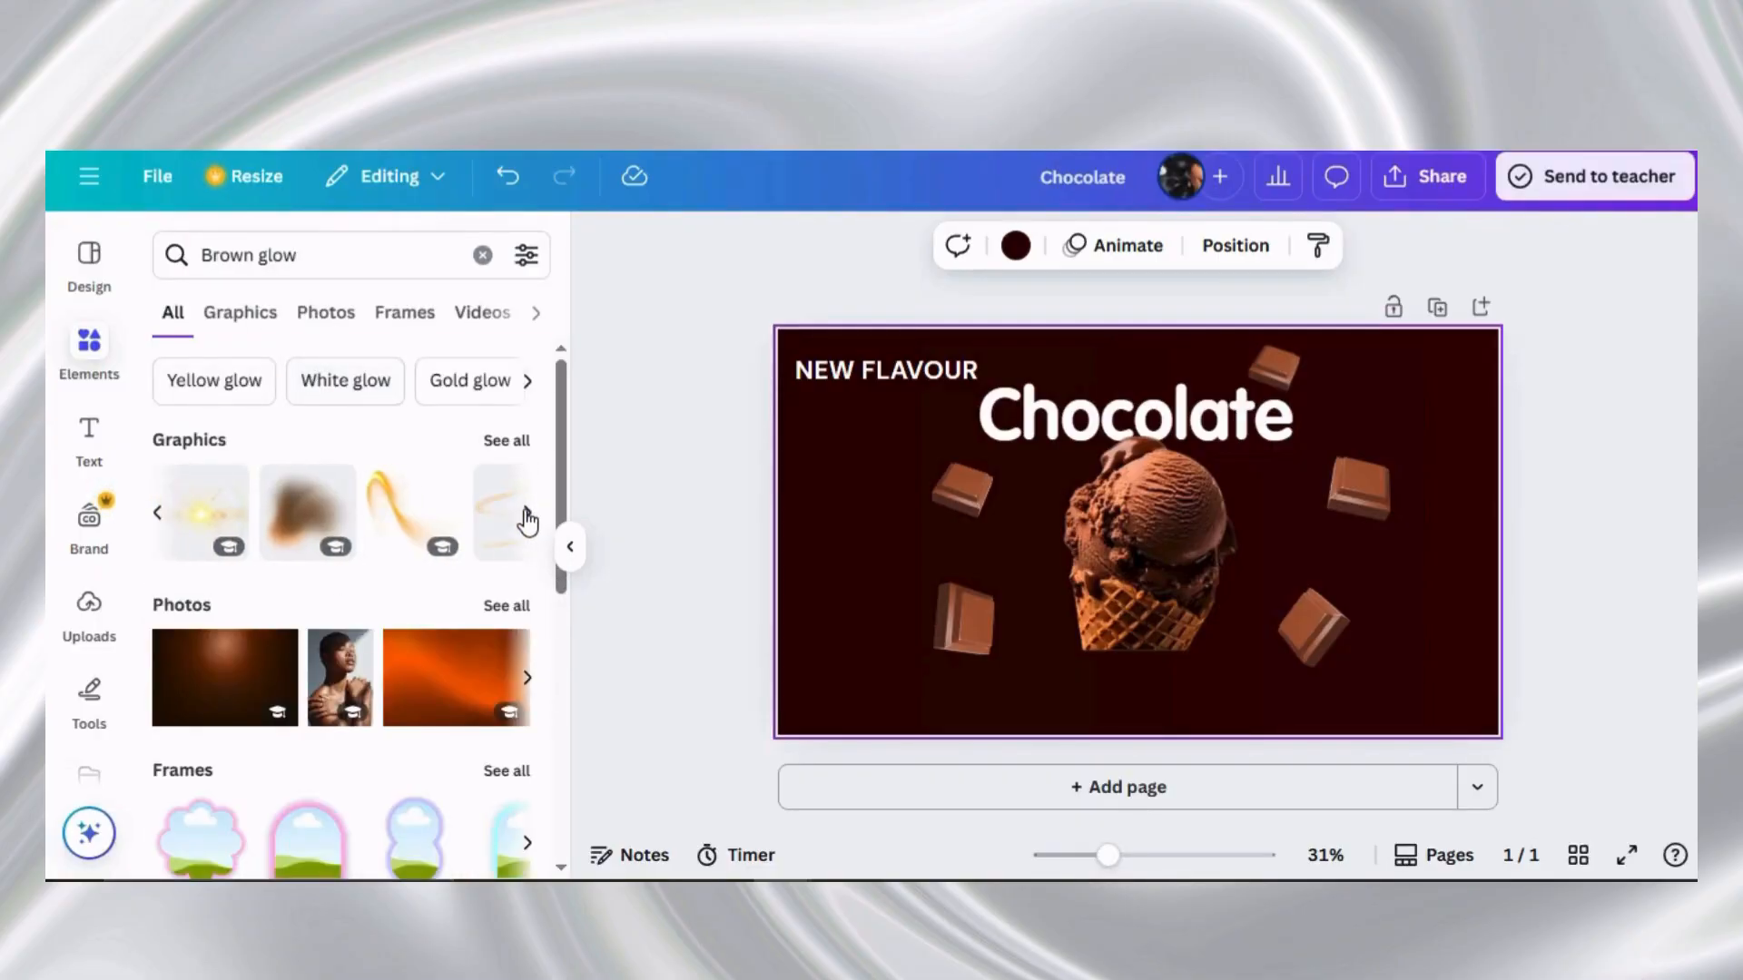
left_click(525, 443)
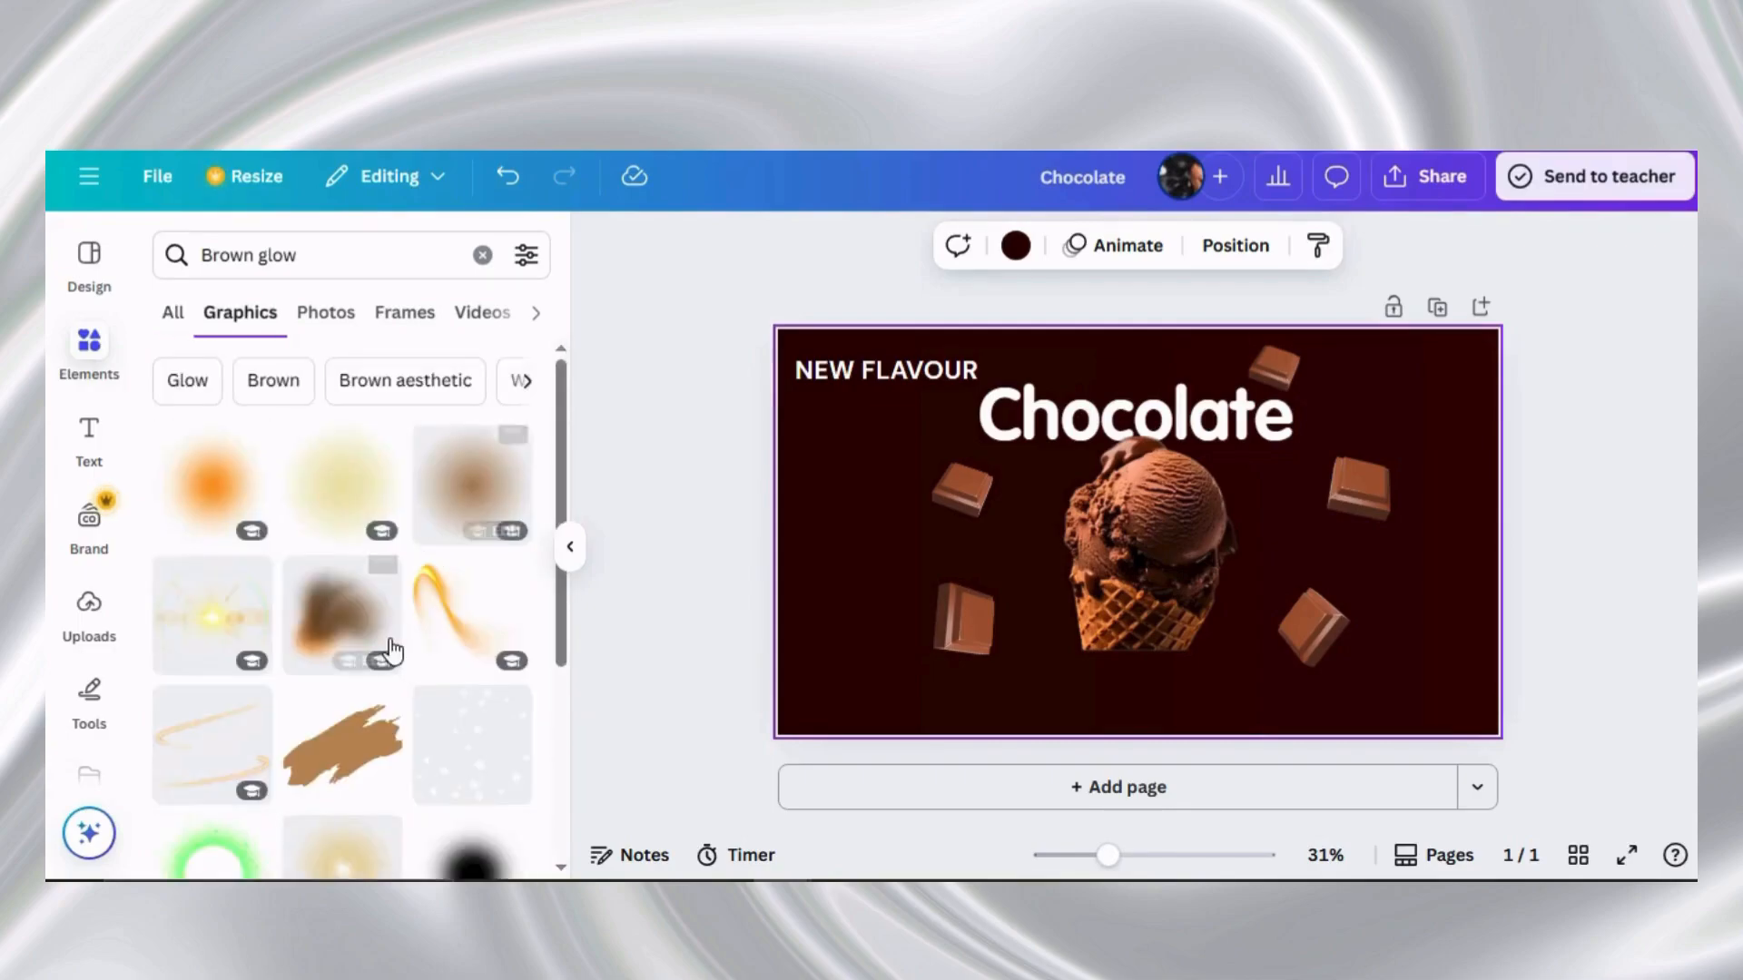
Add a soft brown glow graphic over the cone in the middle of the page and set its color to #E1924A
scroll(386, 652, "down", 2)
left_click(390, 650)
left_click(886, 249)
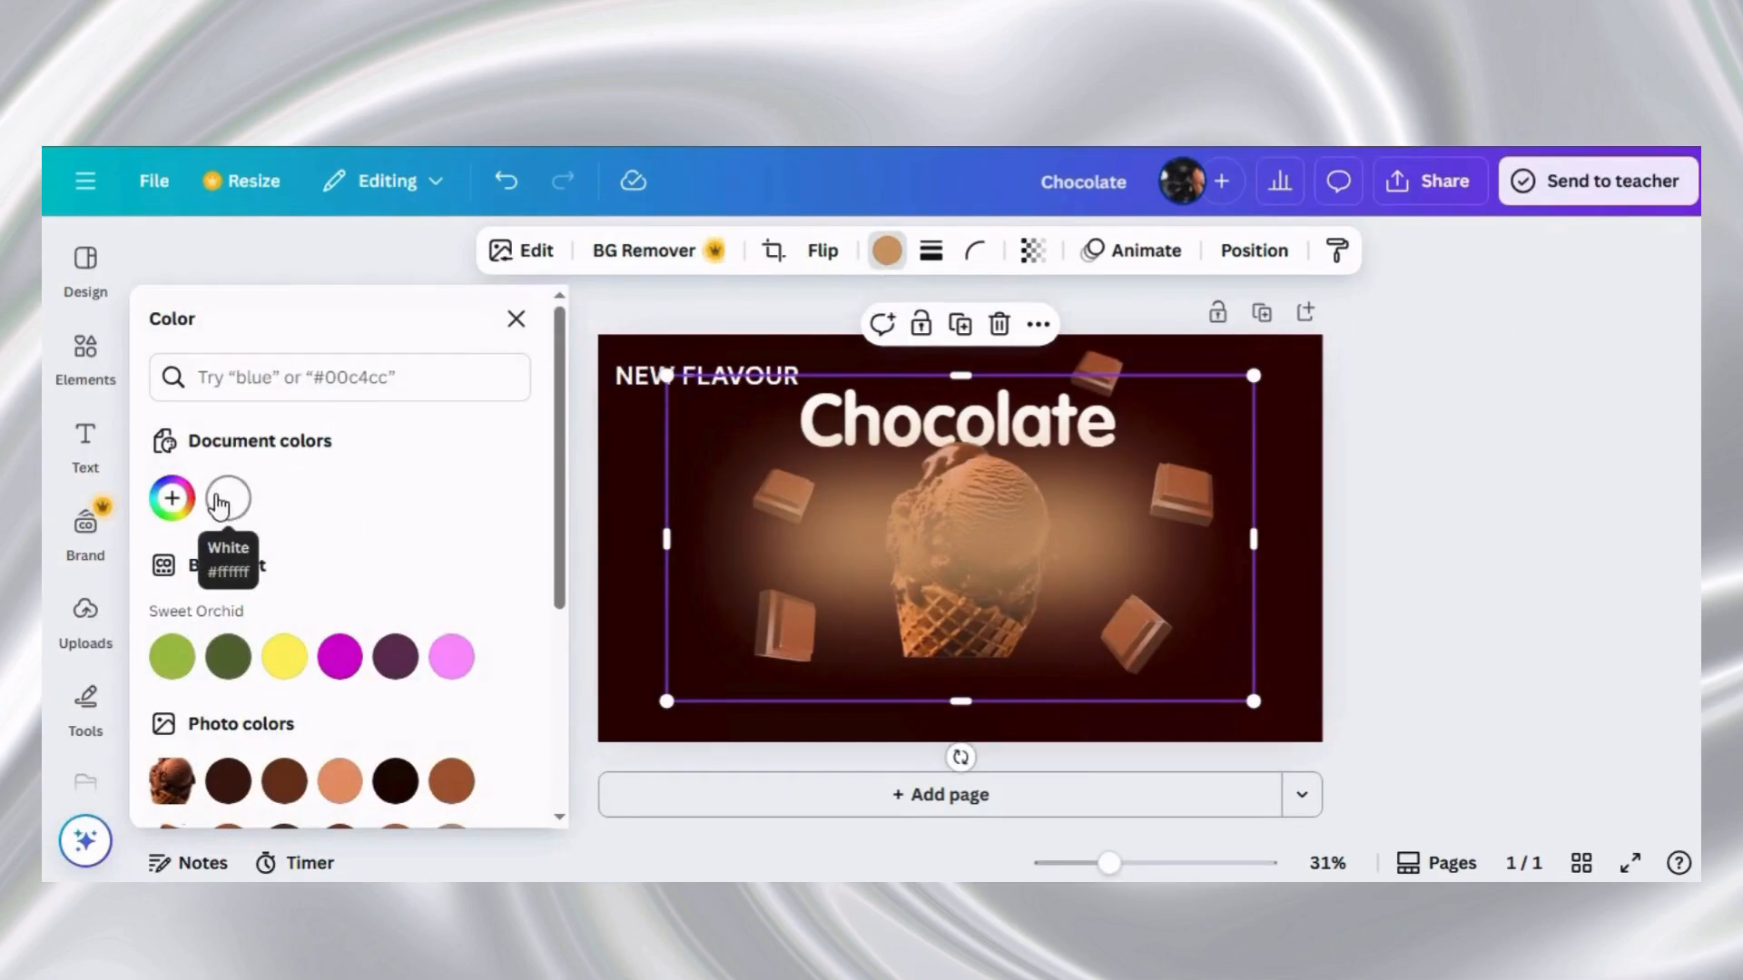
left_click(172, 499)
type("#E19")
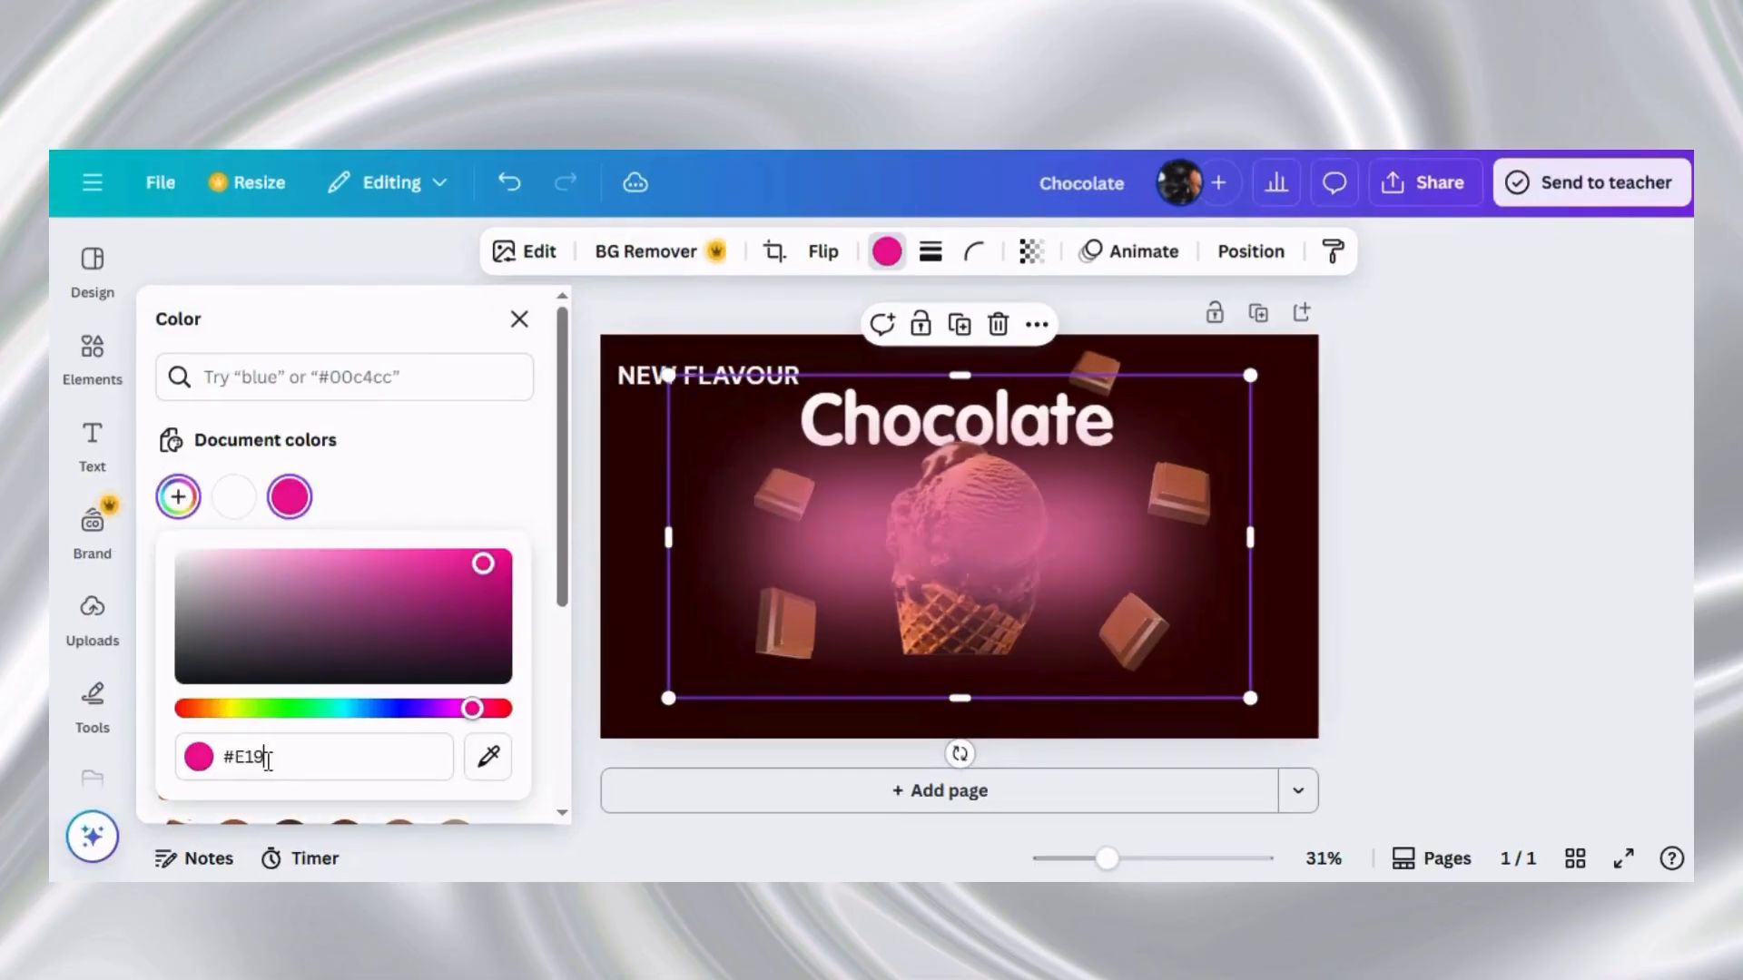
type("24A")
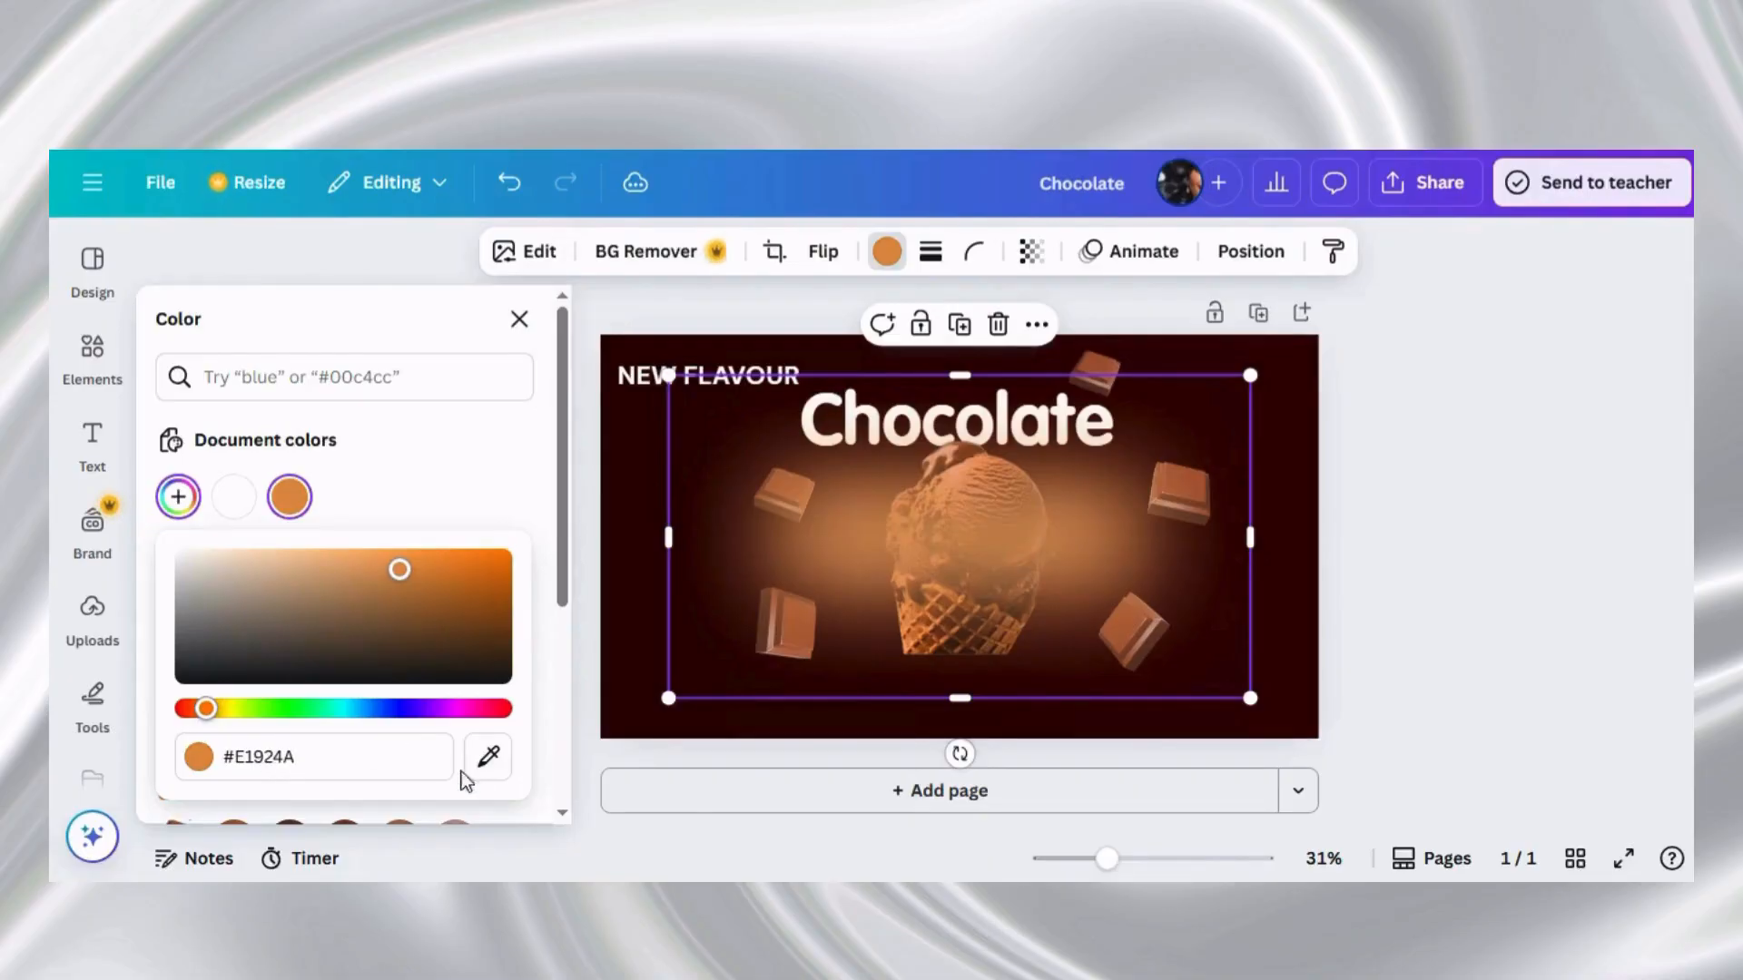
left_click(1304, 449)
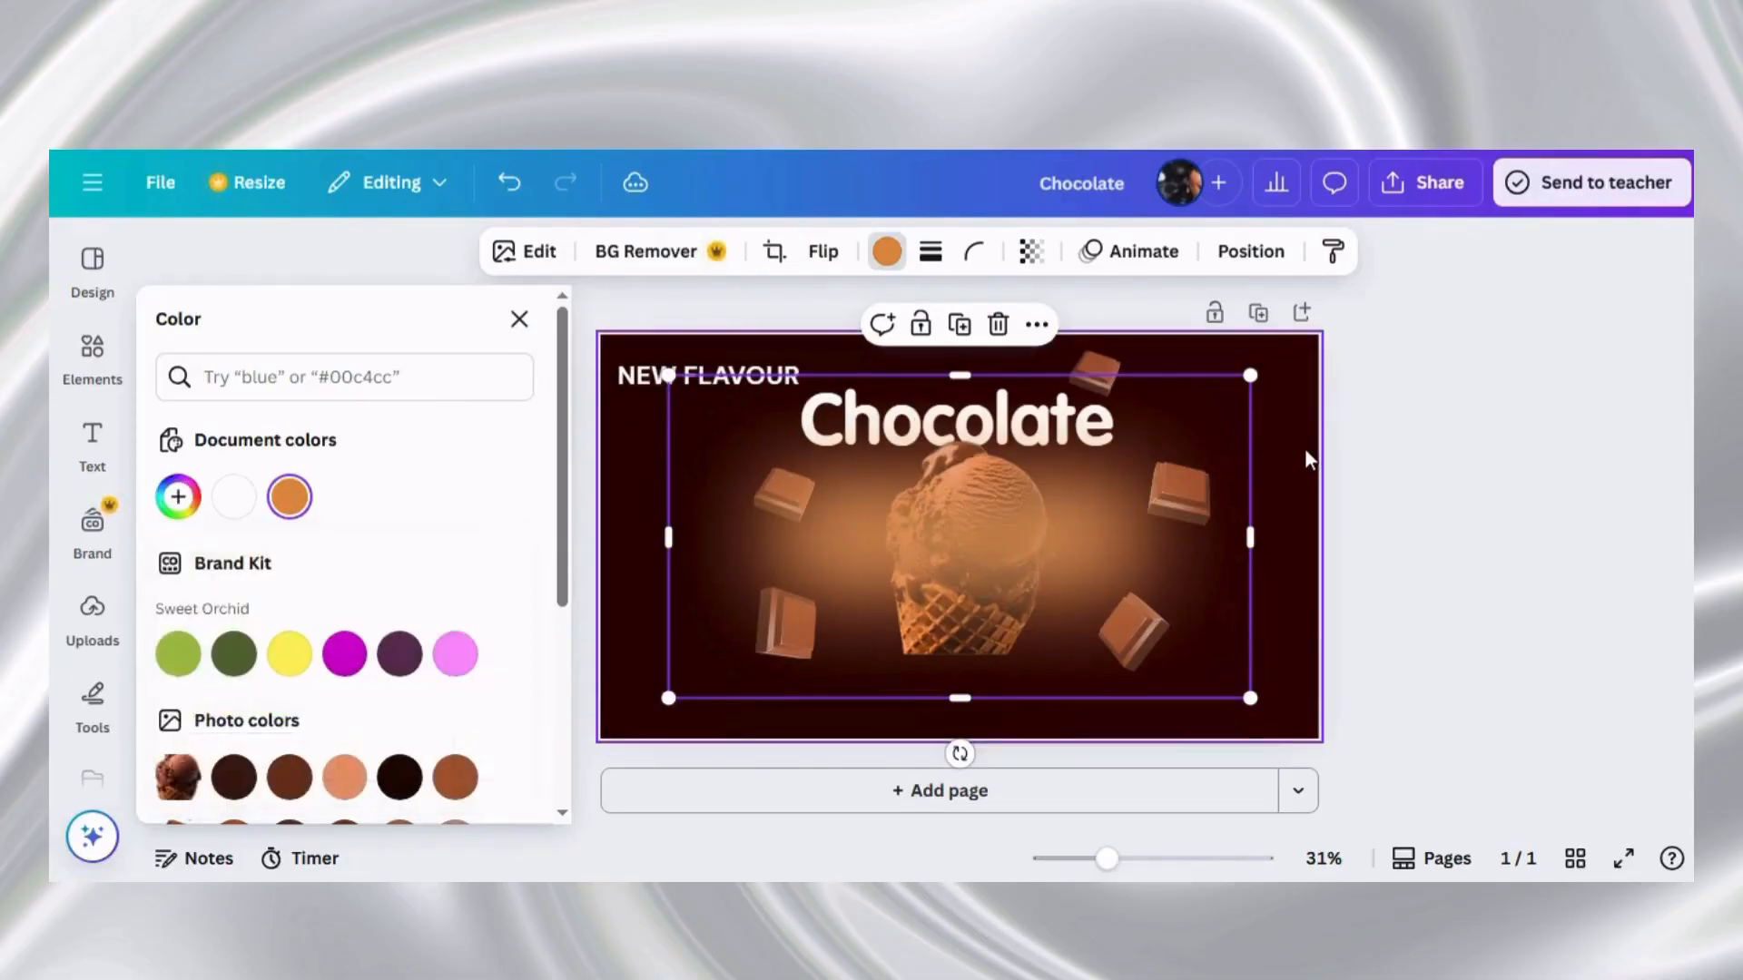
Move the brown glow graphic down so it sits over the lower half of the ice cream cone
left_click(1305, 449)
left_click(517, 263)
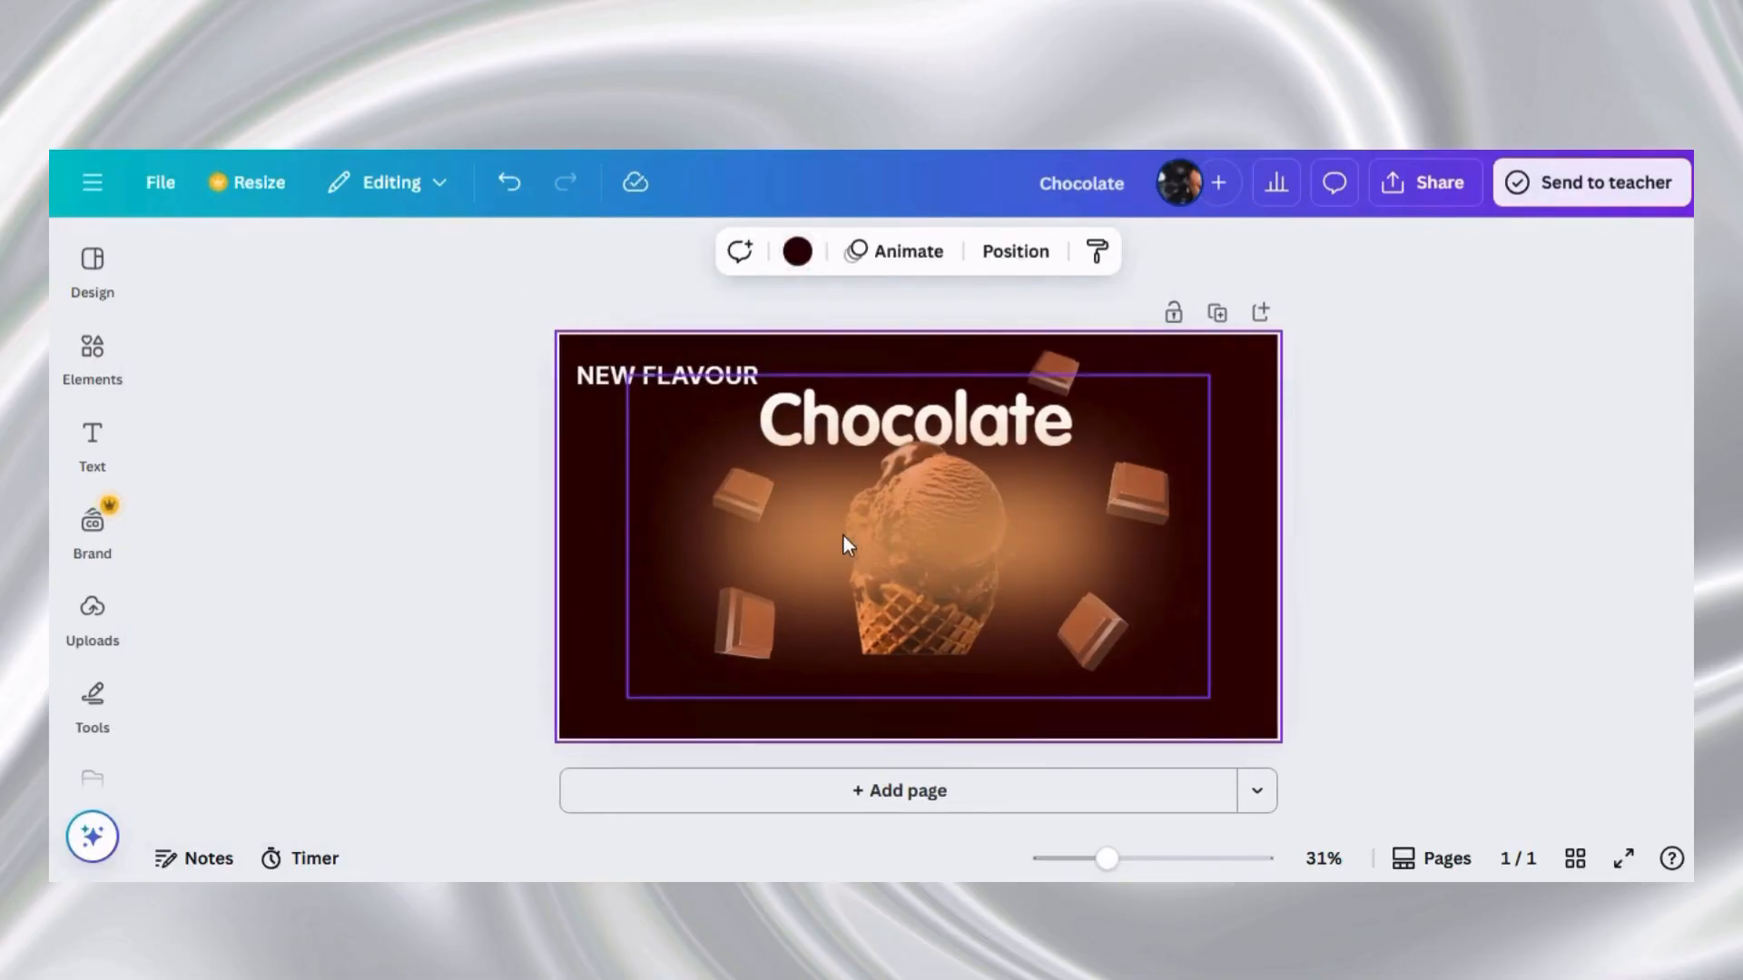
left_click_drag(844, 543, 829, 603)
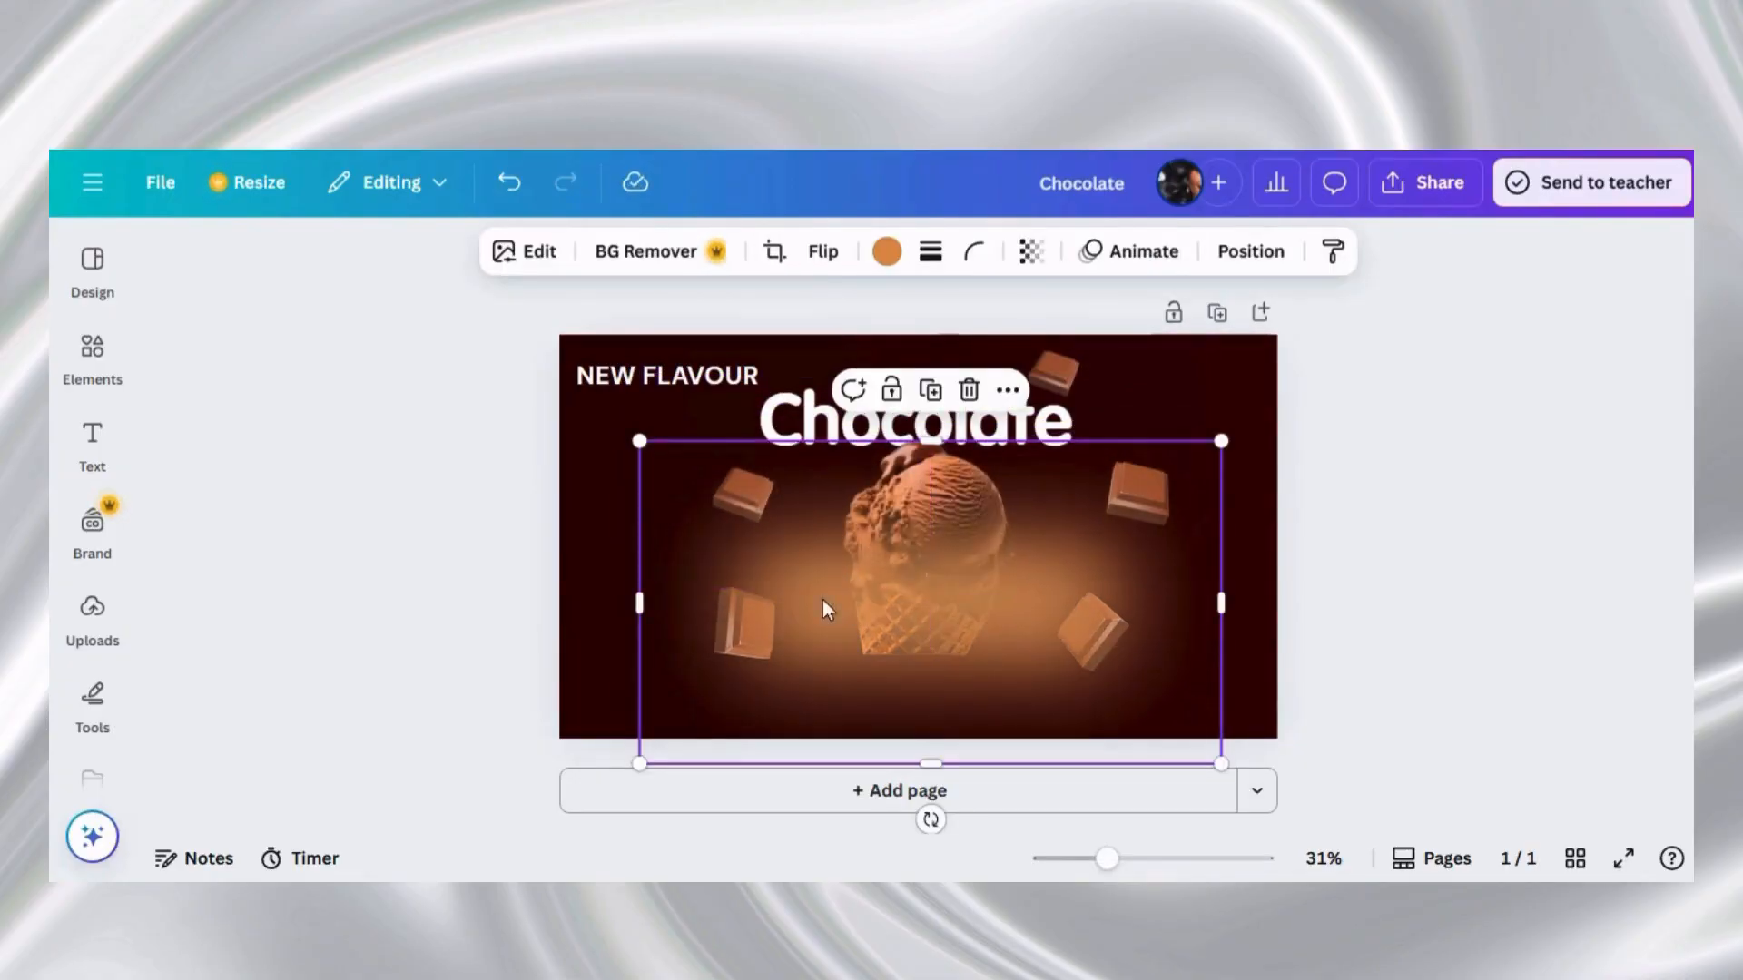
left_click(482, 543)
Search the elements library for "Brown gradient"
left_click(93, 444)
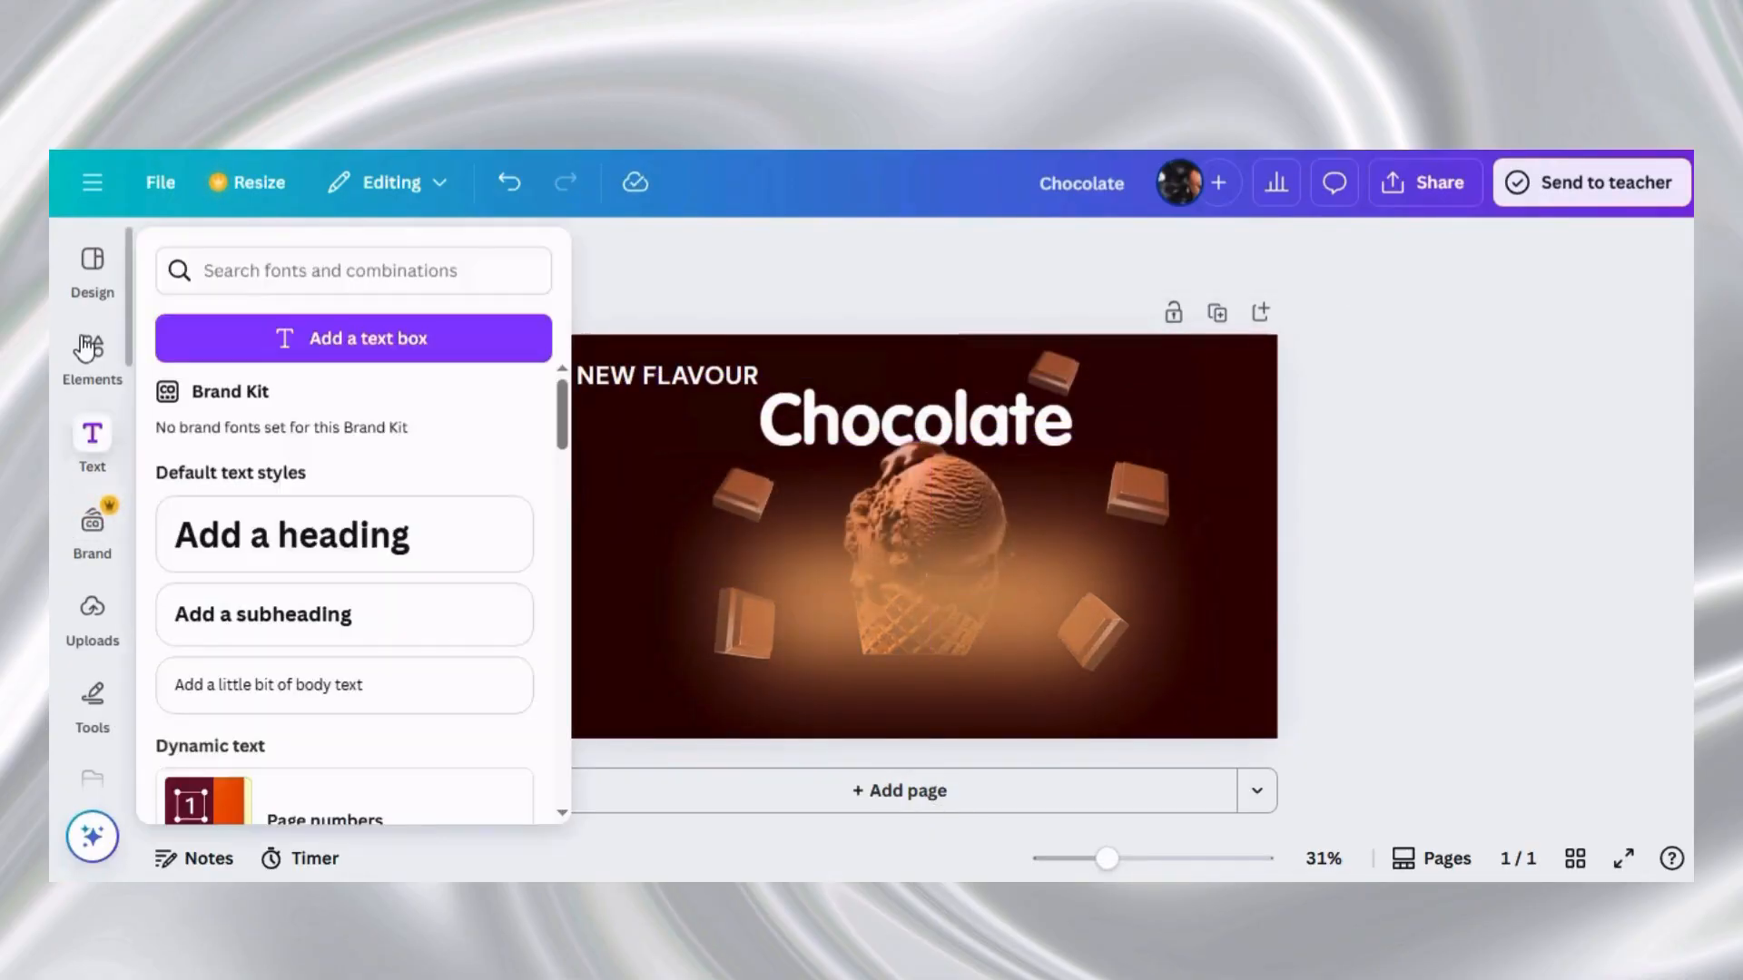
left_click(87, 367)
left_click(259, 263)
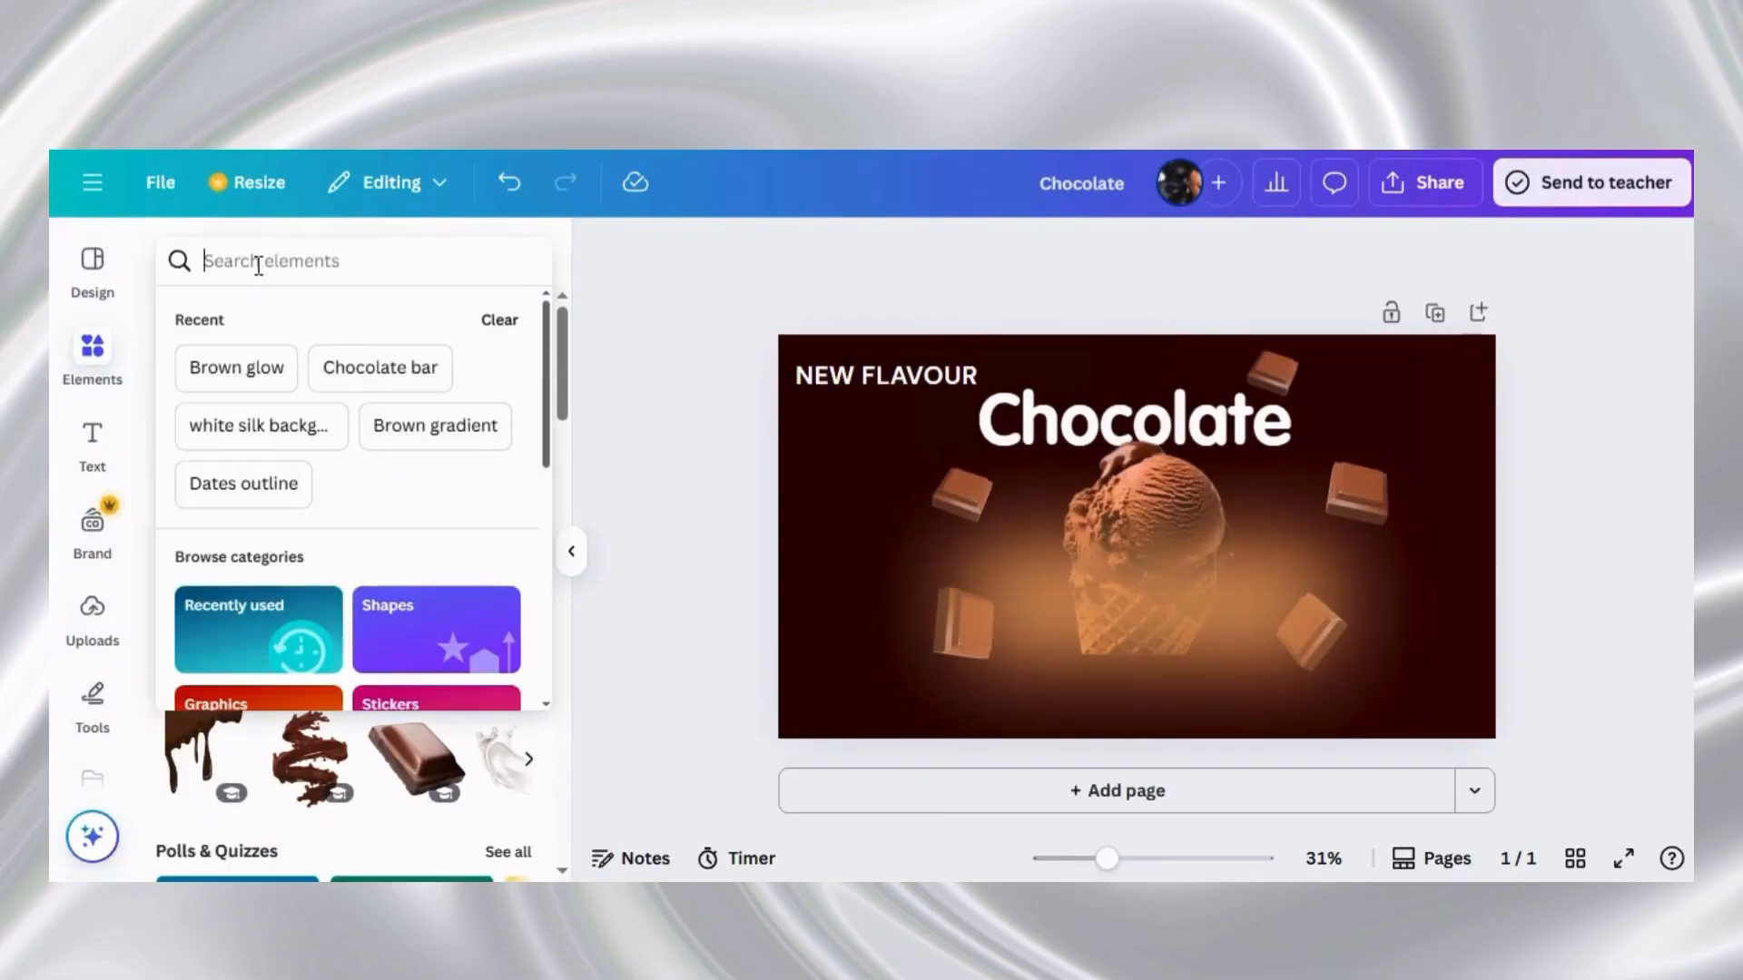
type("brow")
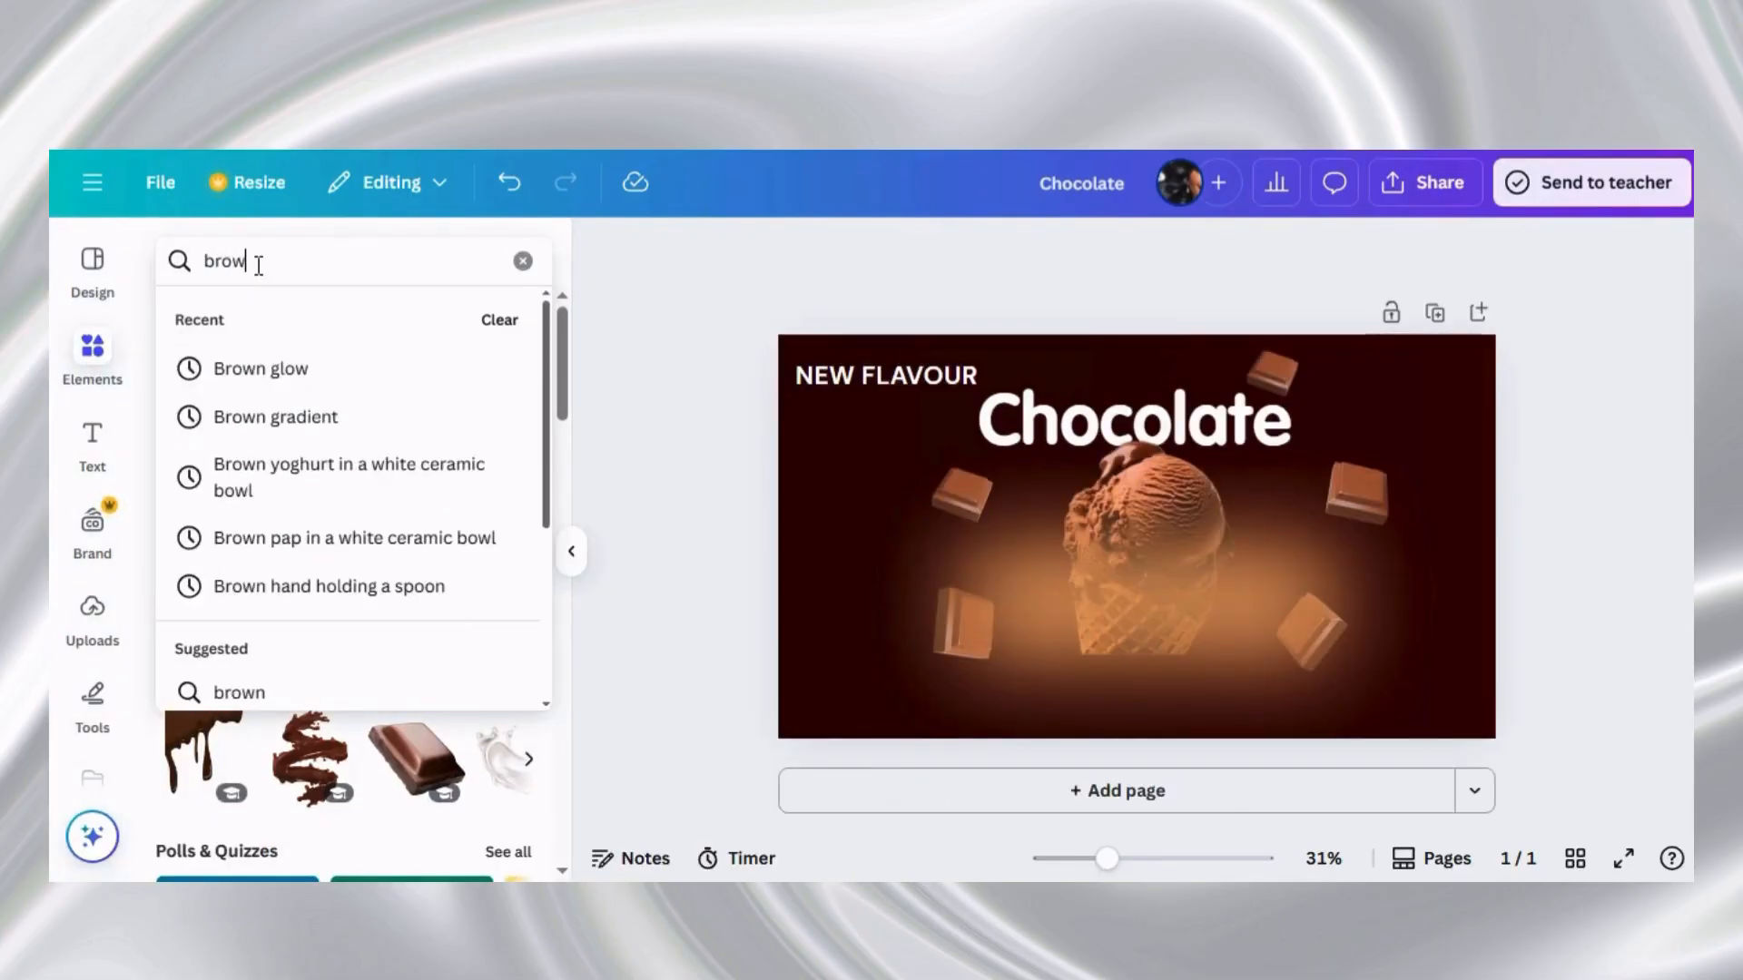
type("n gradient")
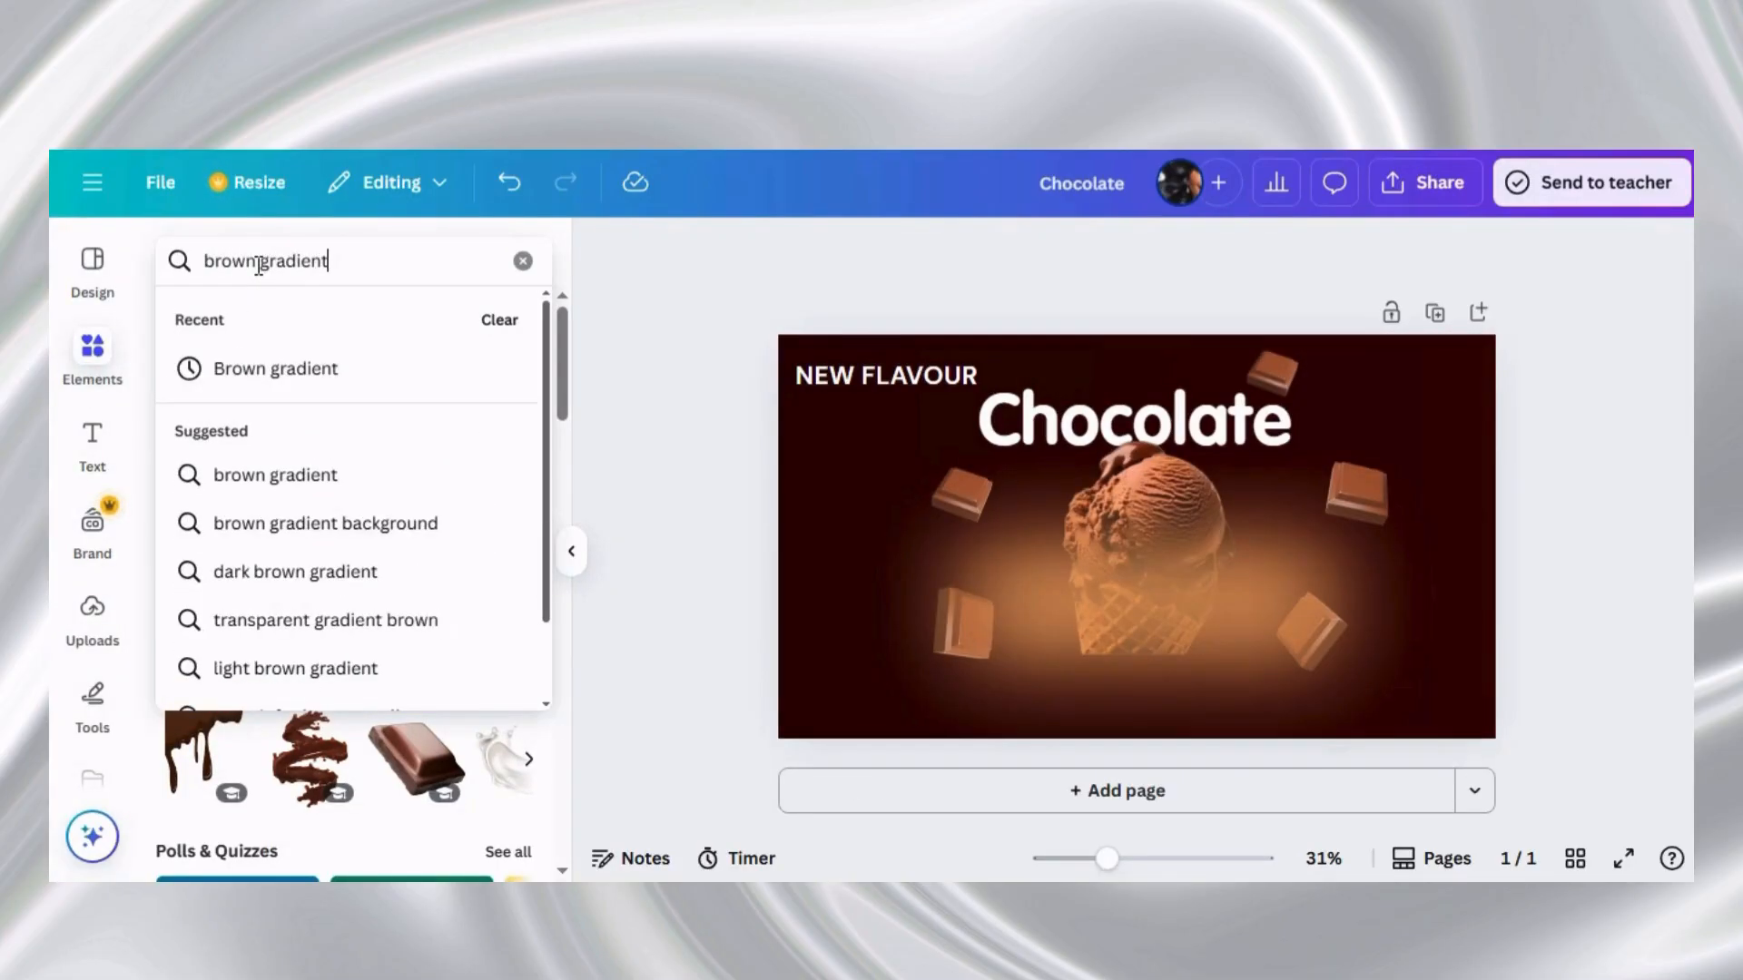
left_click(316, 366)
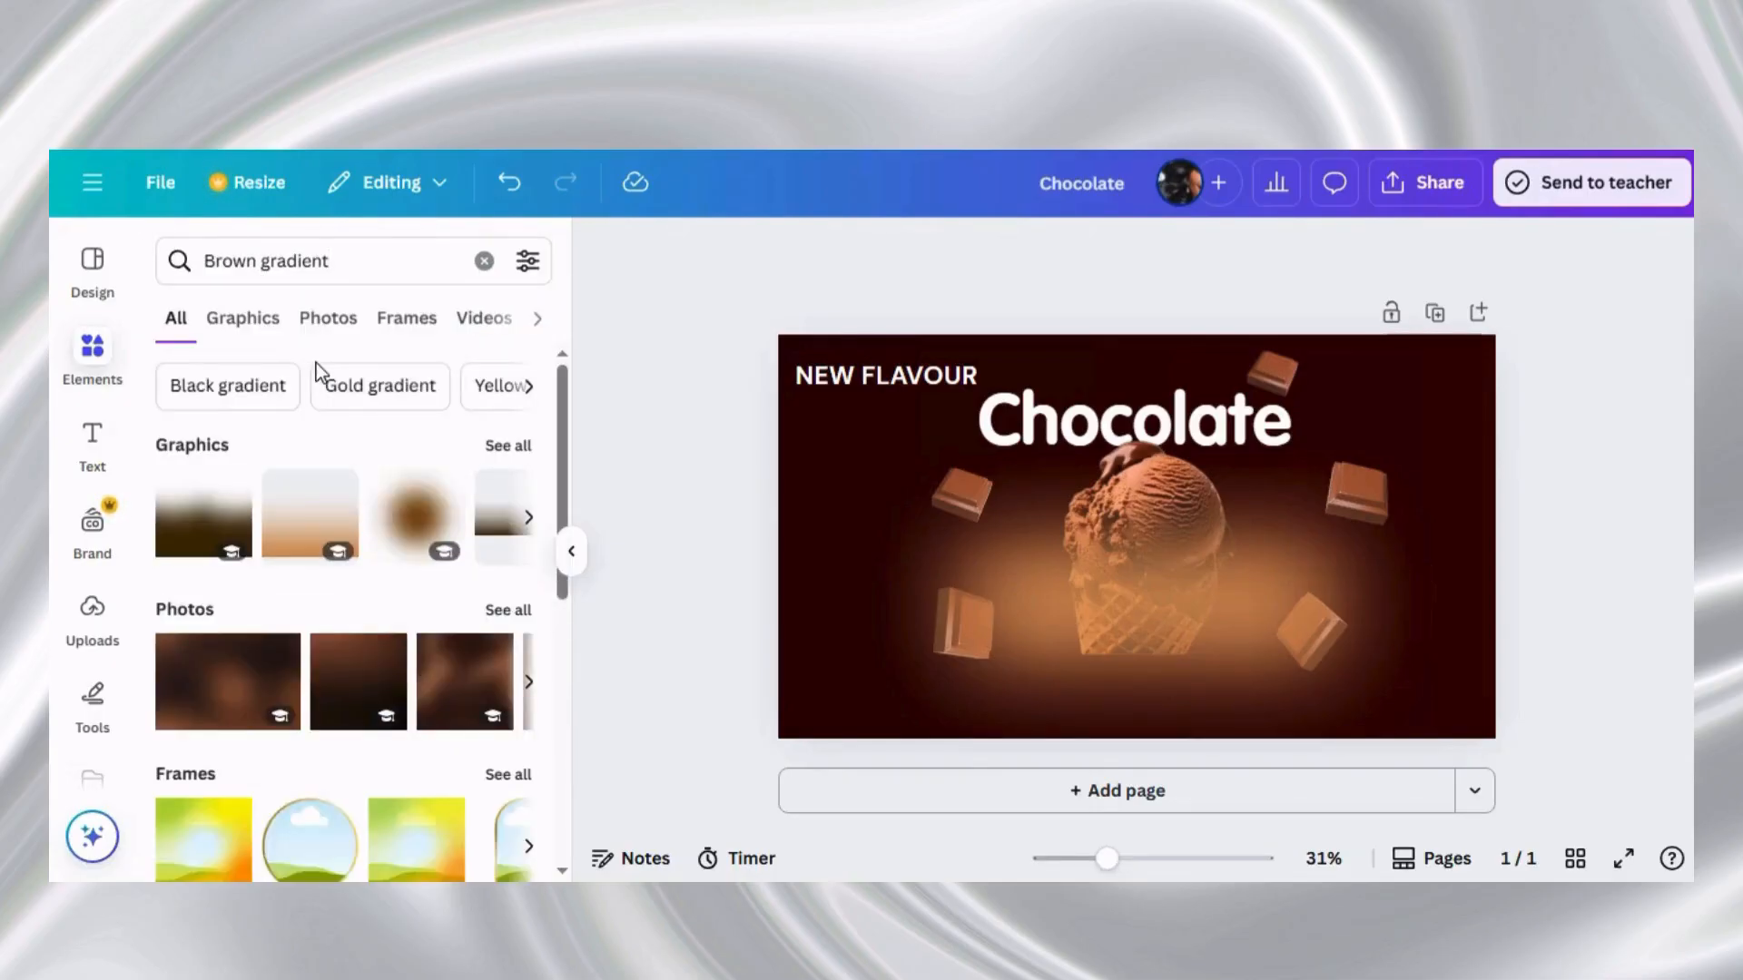
Add the brown gradient graphic that fades upward, align it with the page's bottom edge and stretch it across the full page width
left_click(302, 531)
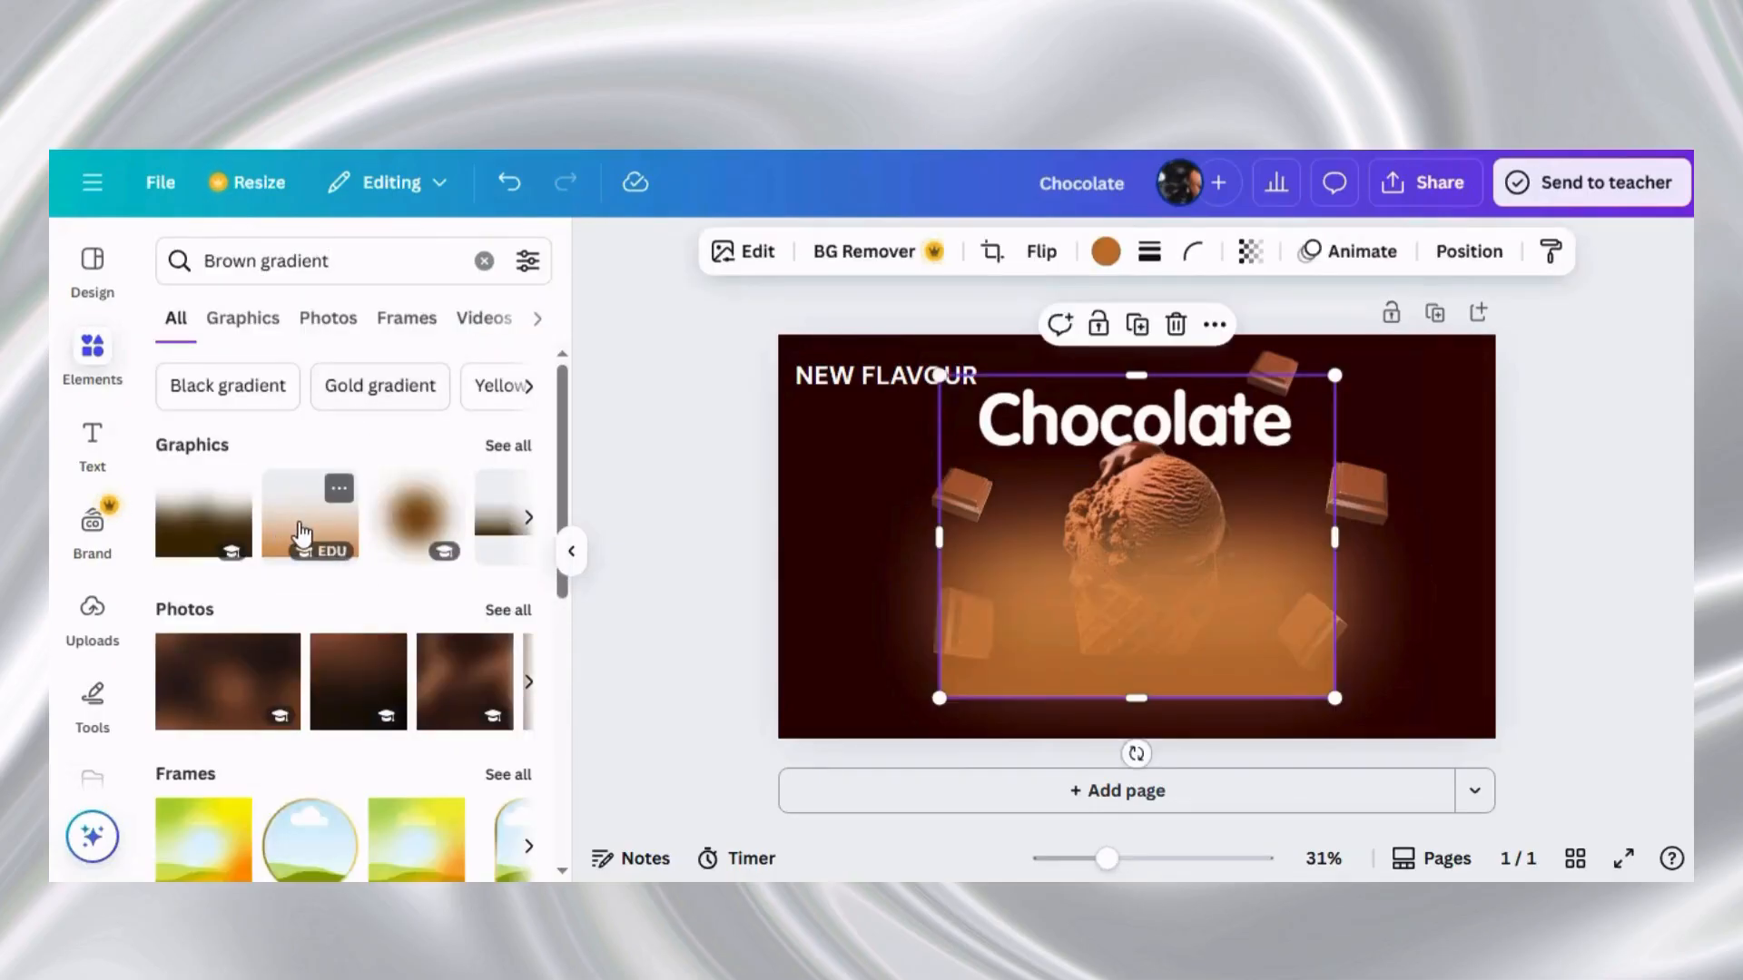
left_click(571, 551)
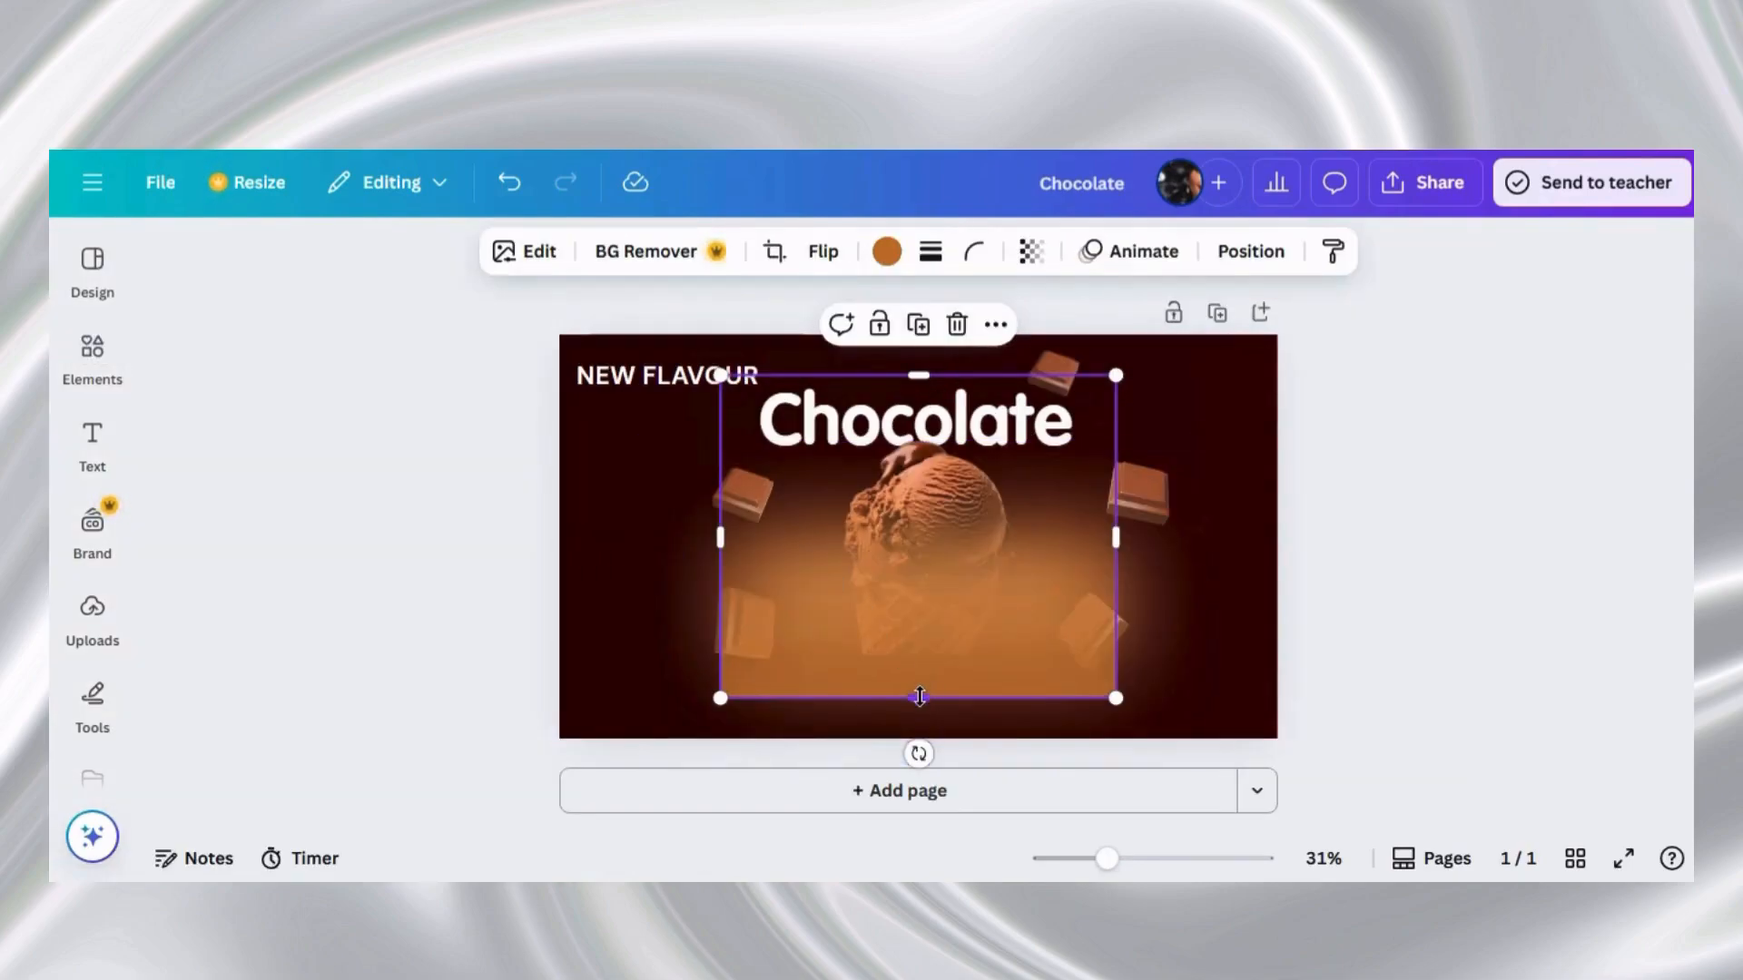
left_click(1337, 648)
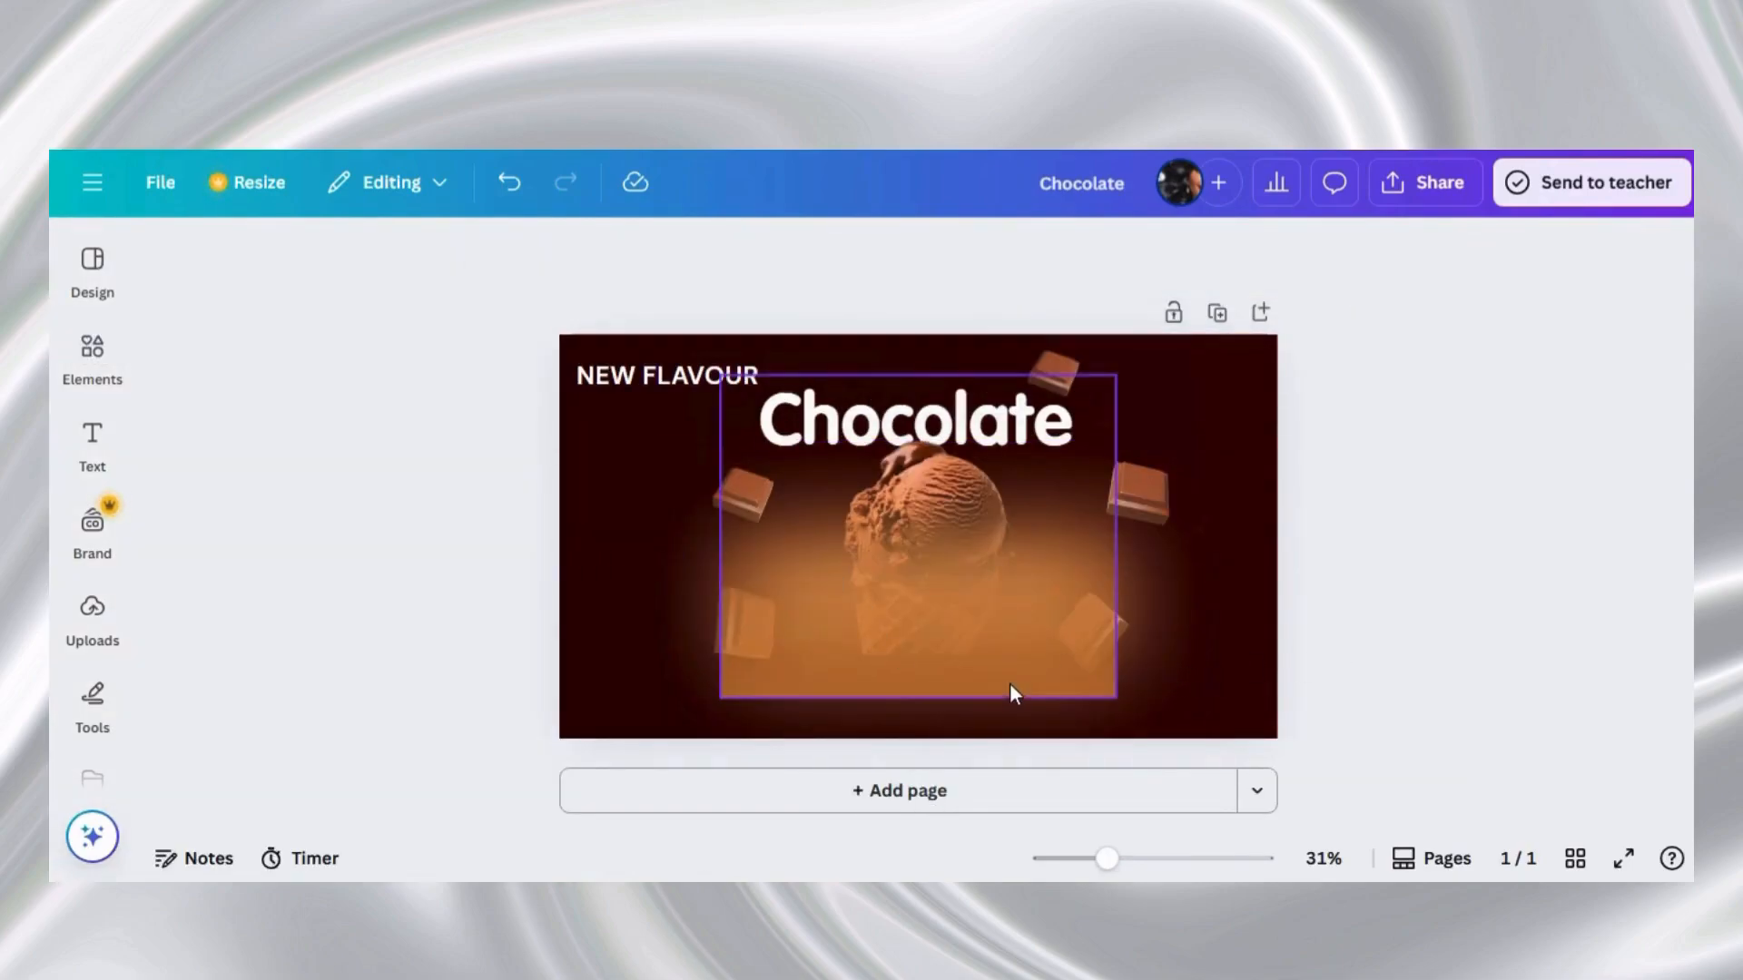
left_click_drag(1023, 696, 1025, 733)
left_click_drag(666, 578, 559, 577)
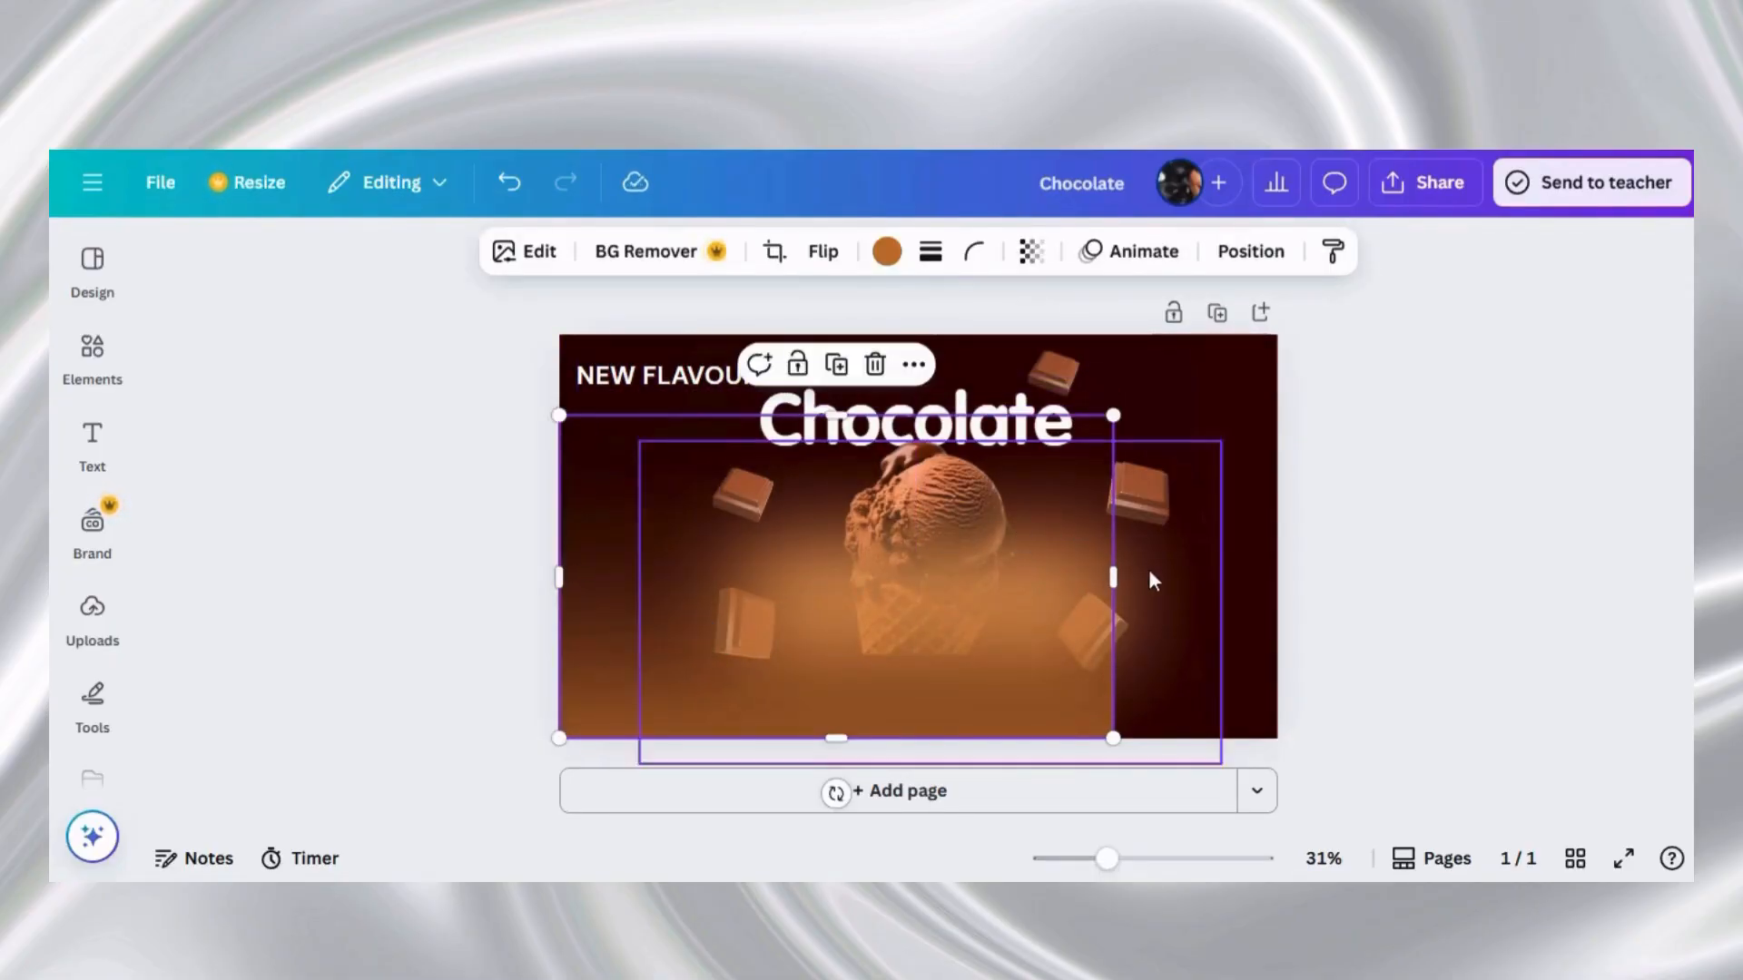
left_click_drag(1113, 578, 1269, 577)
left_click(1364, 565)
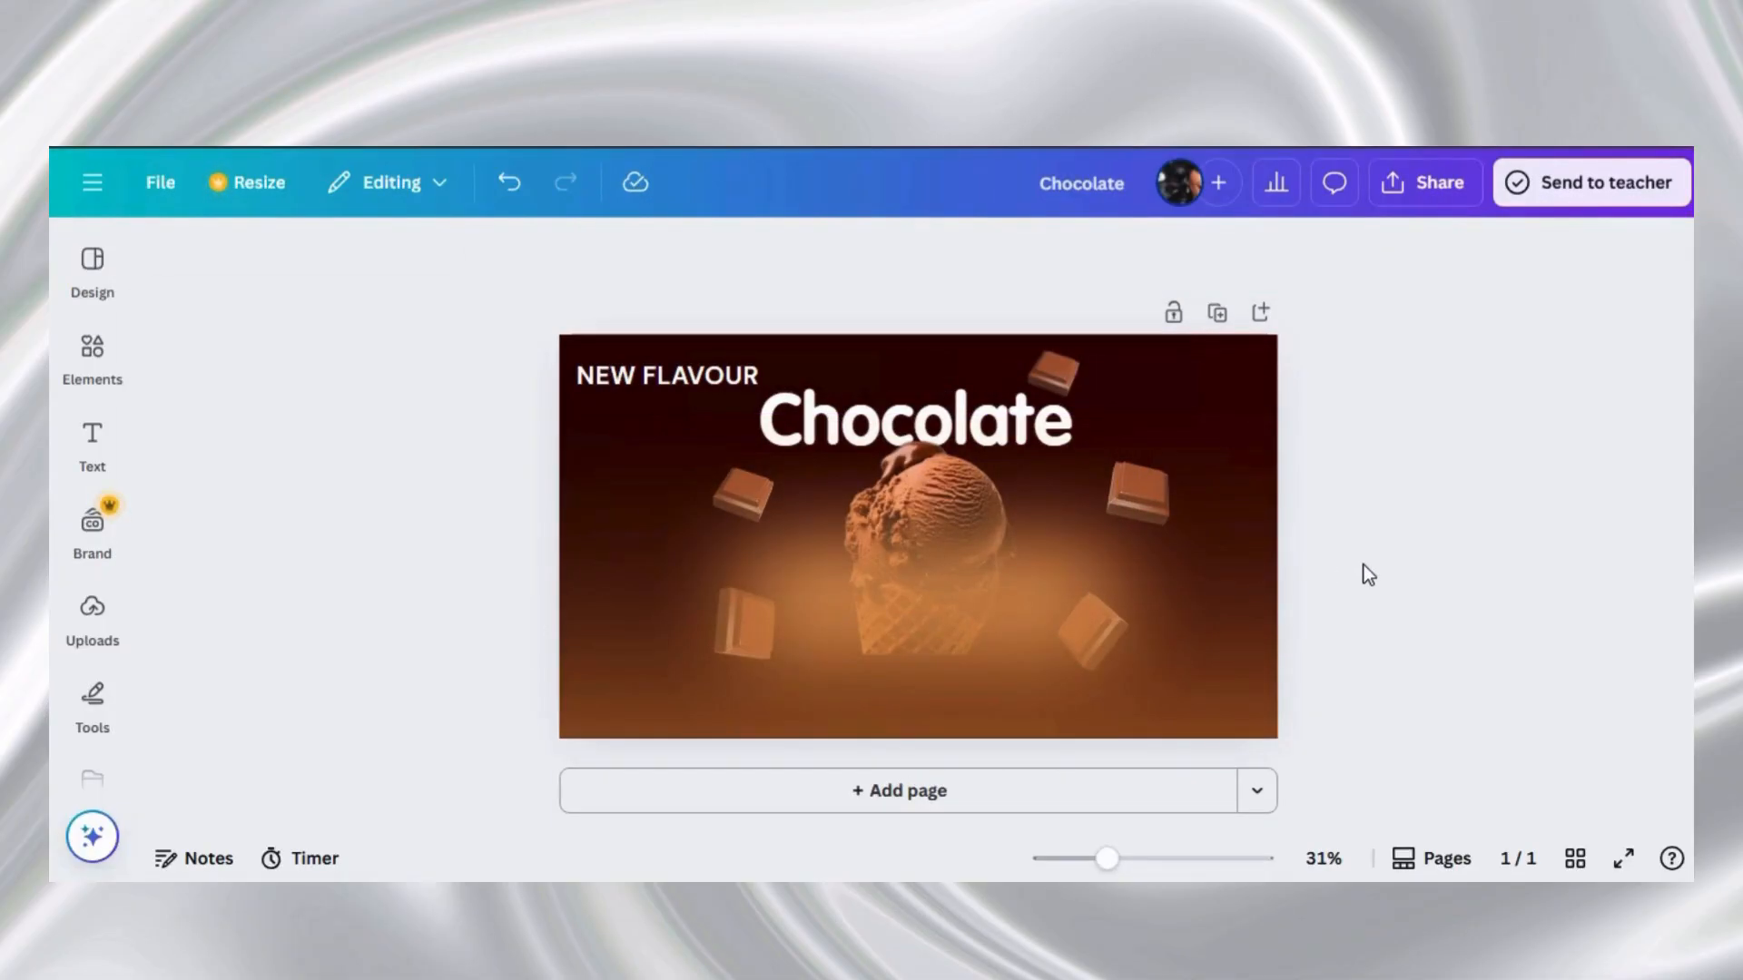
Set the color of the gradient along the bottom of the page to #CE7D34
left_click(1204, 668)
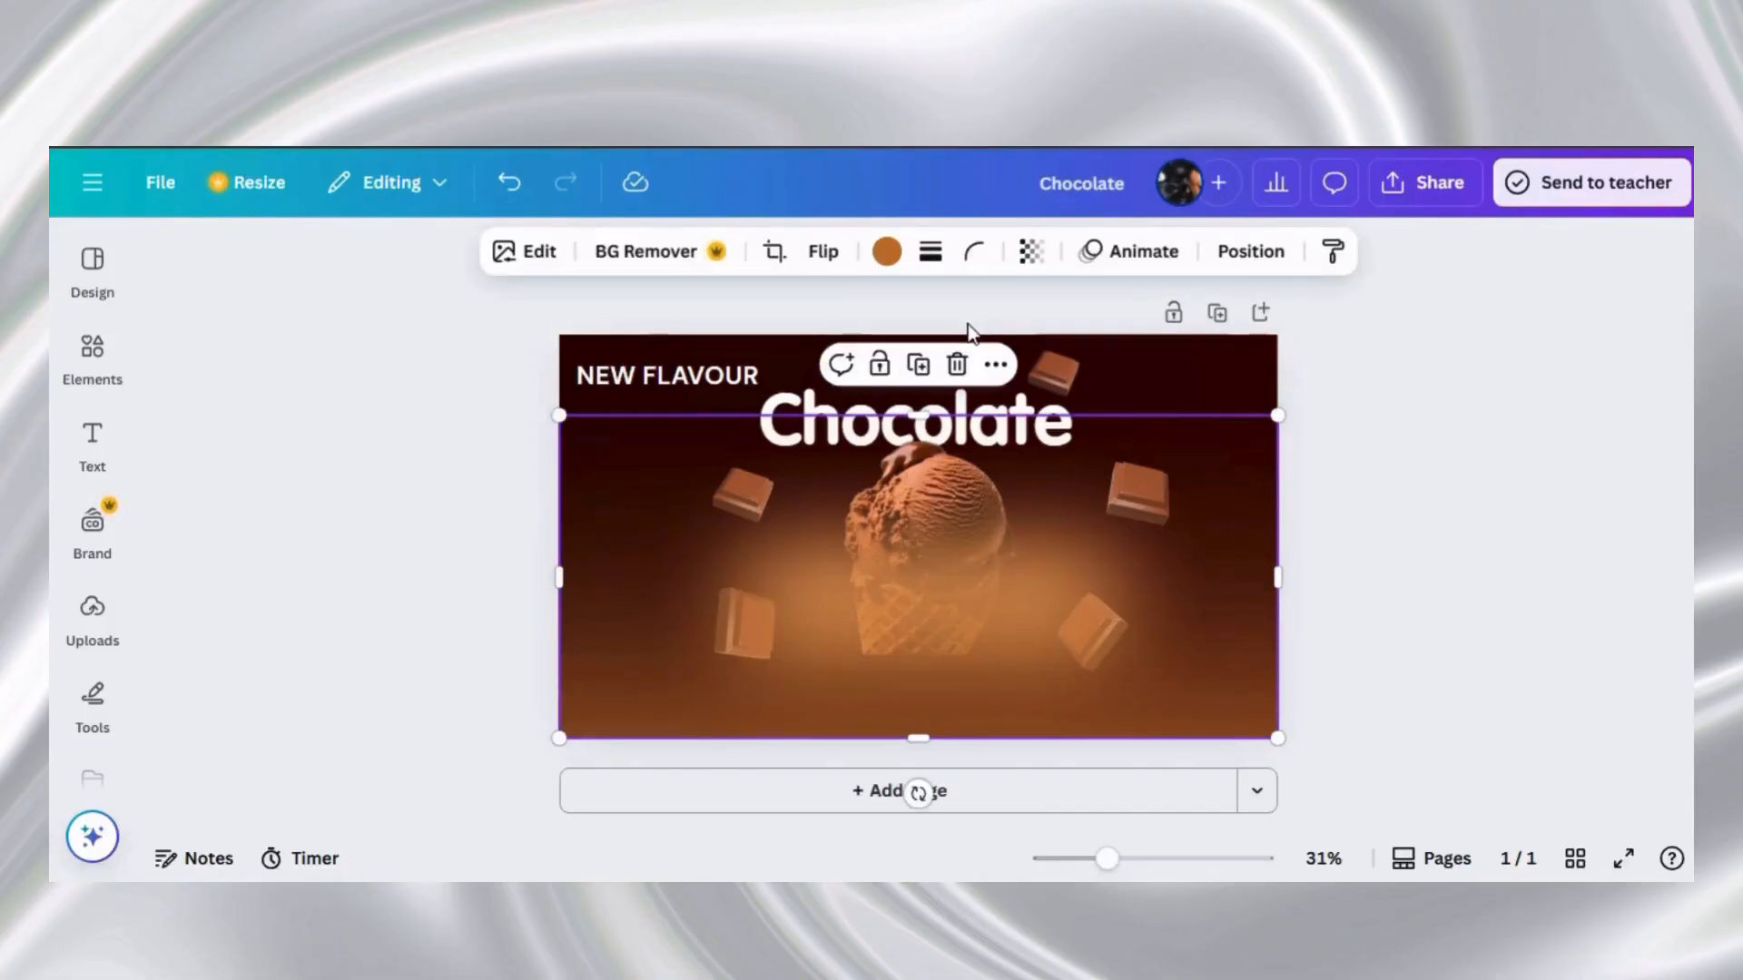
left_click(887, 254)
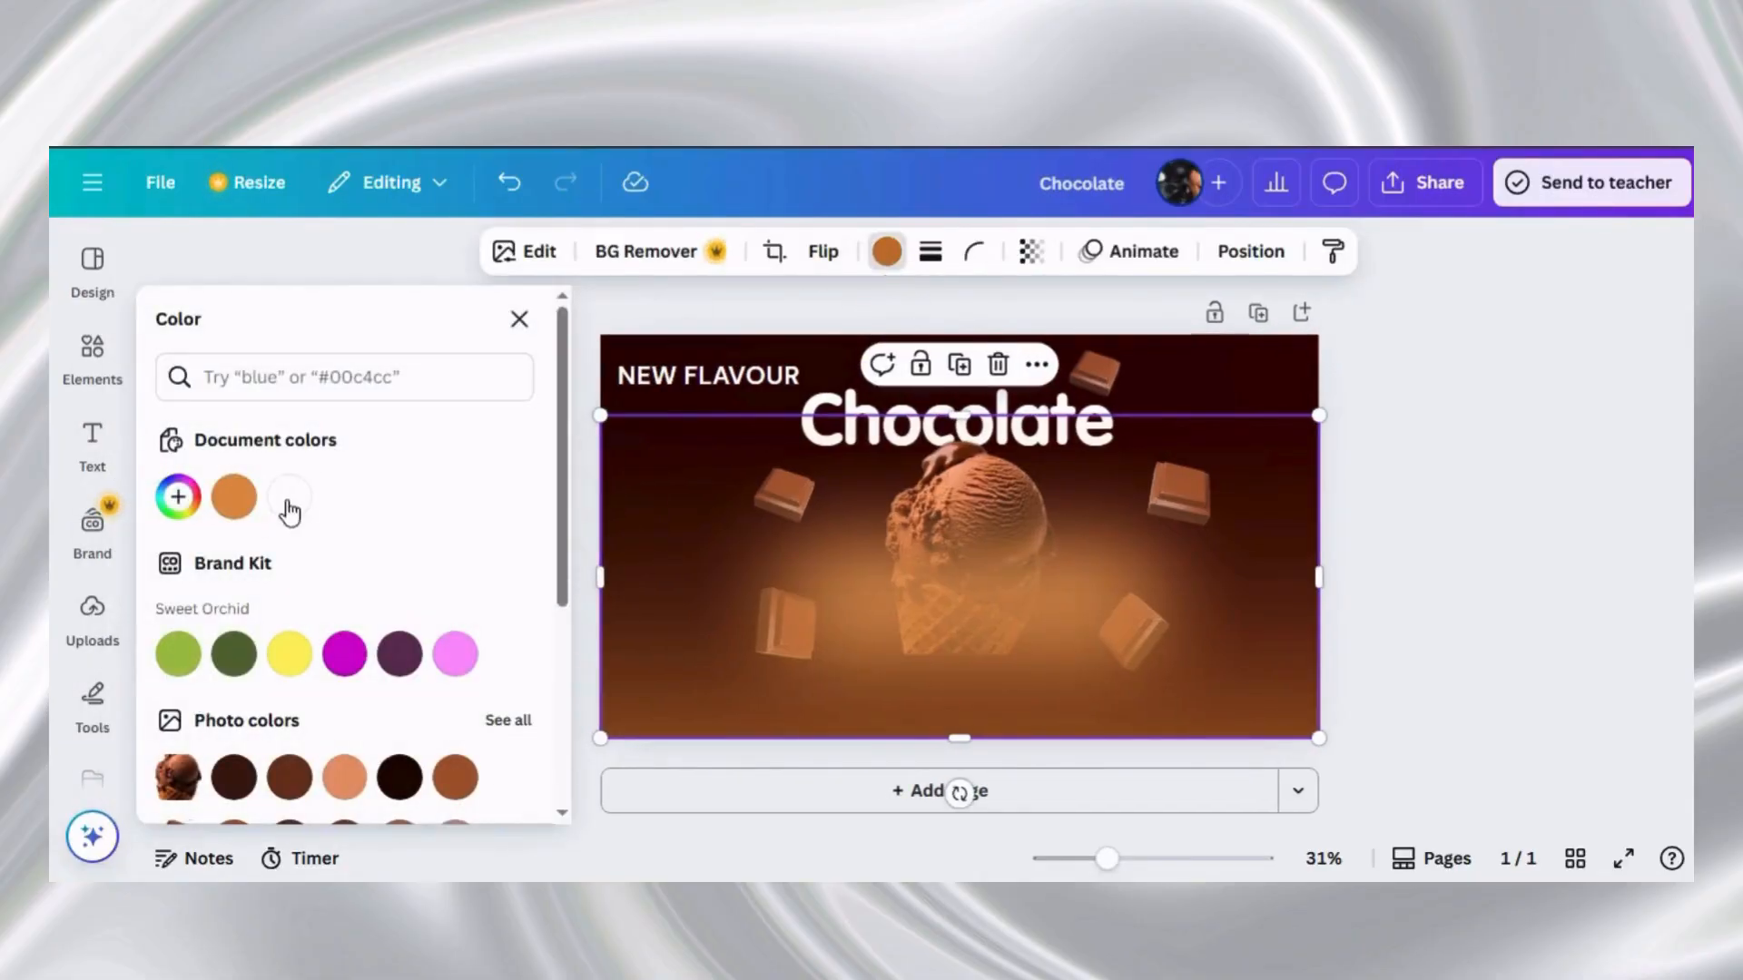
left_click(236, 498)
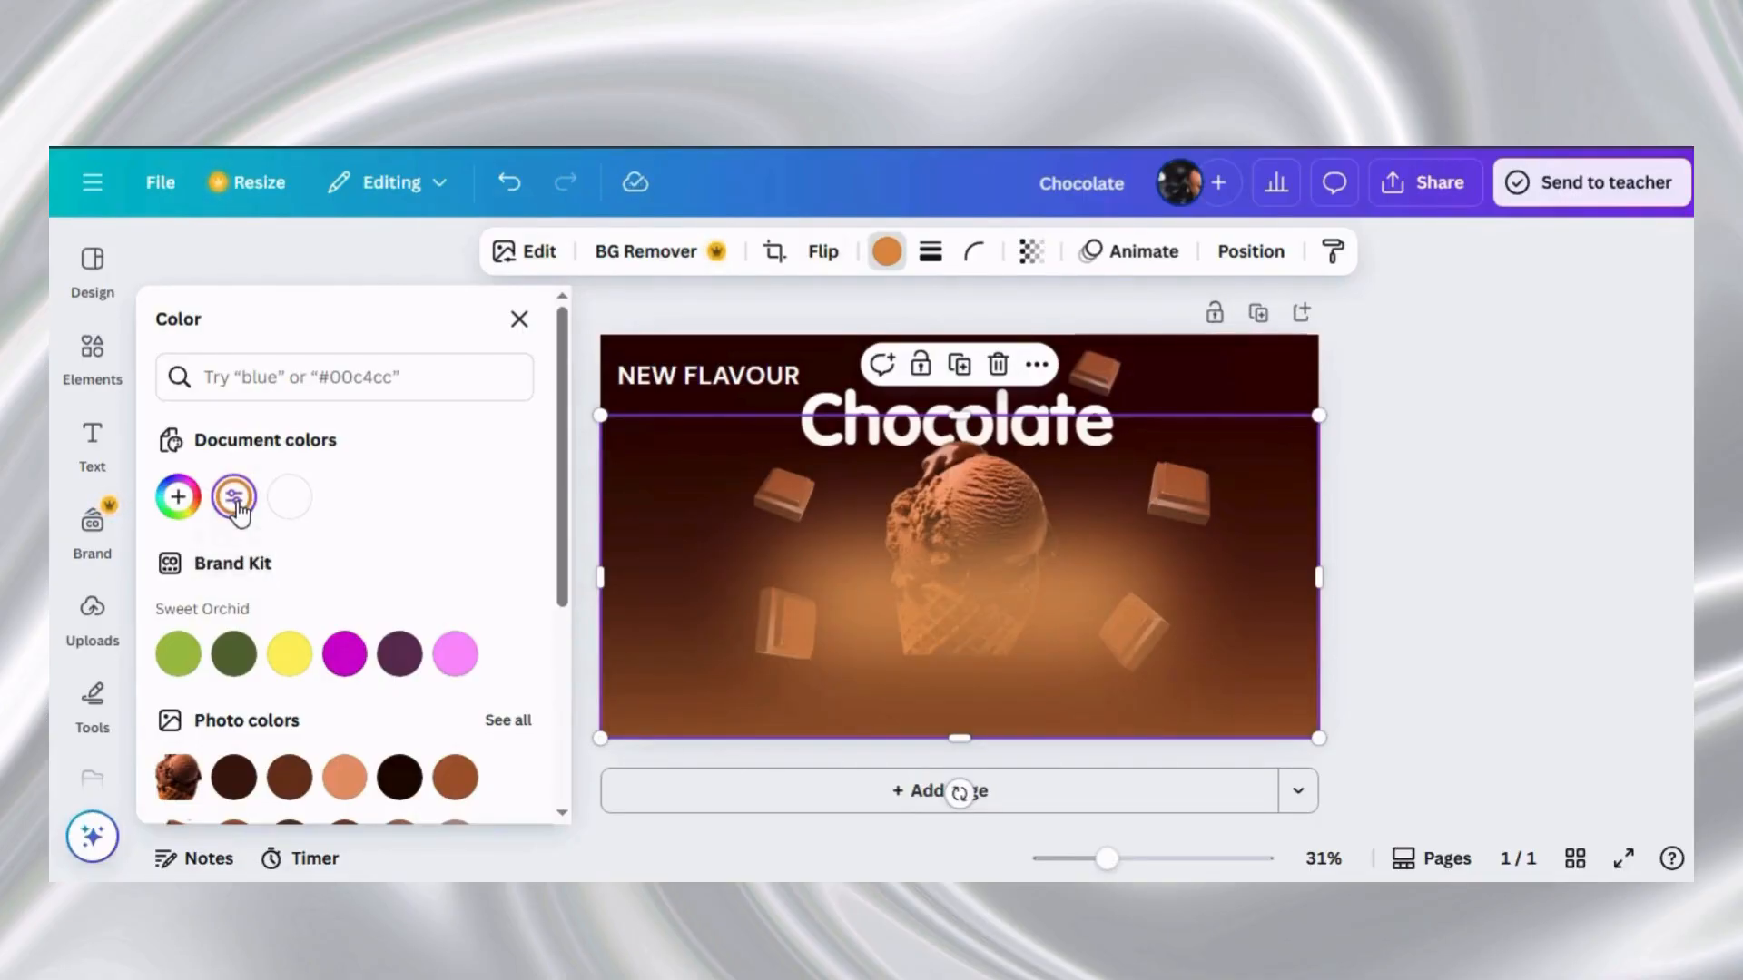
left_click(234, 497)
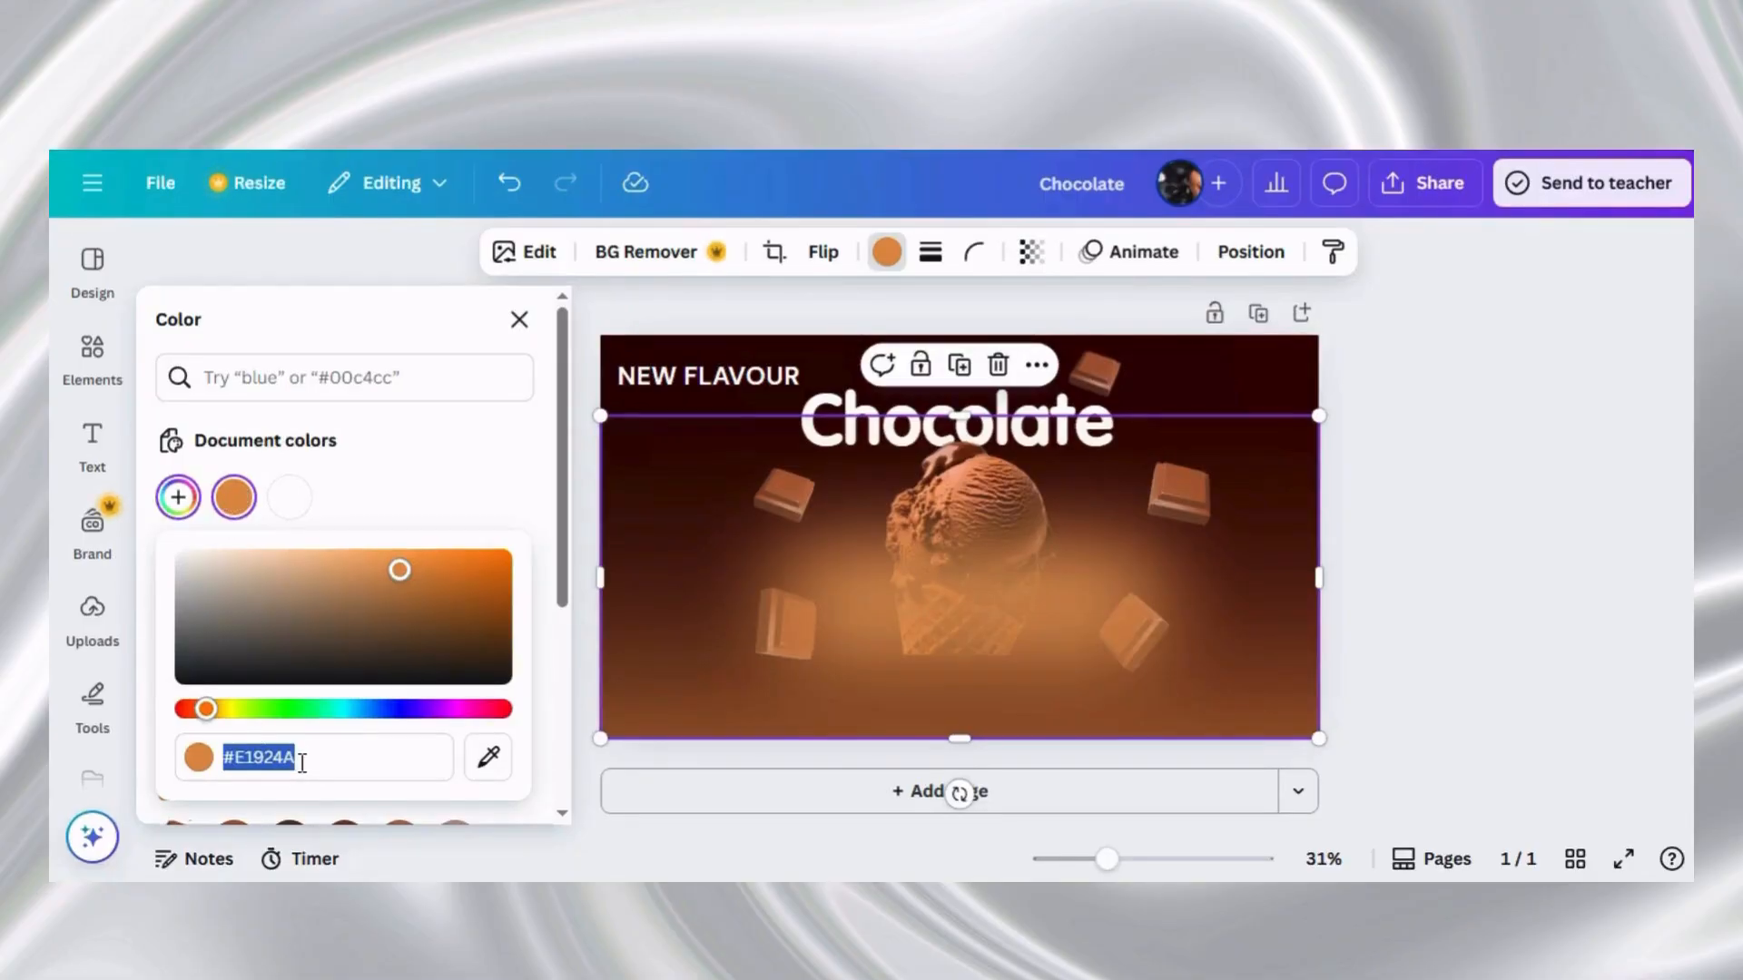
type("#CE")
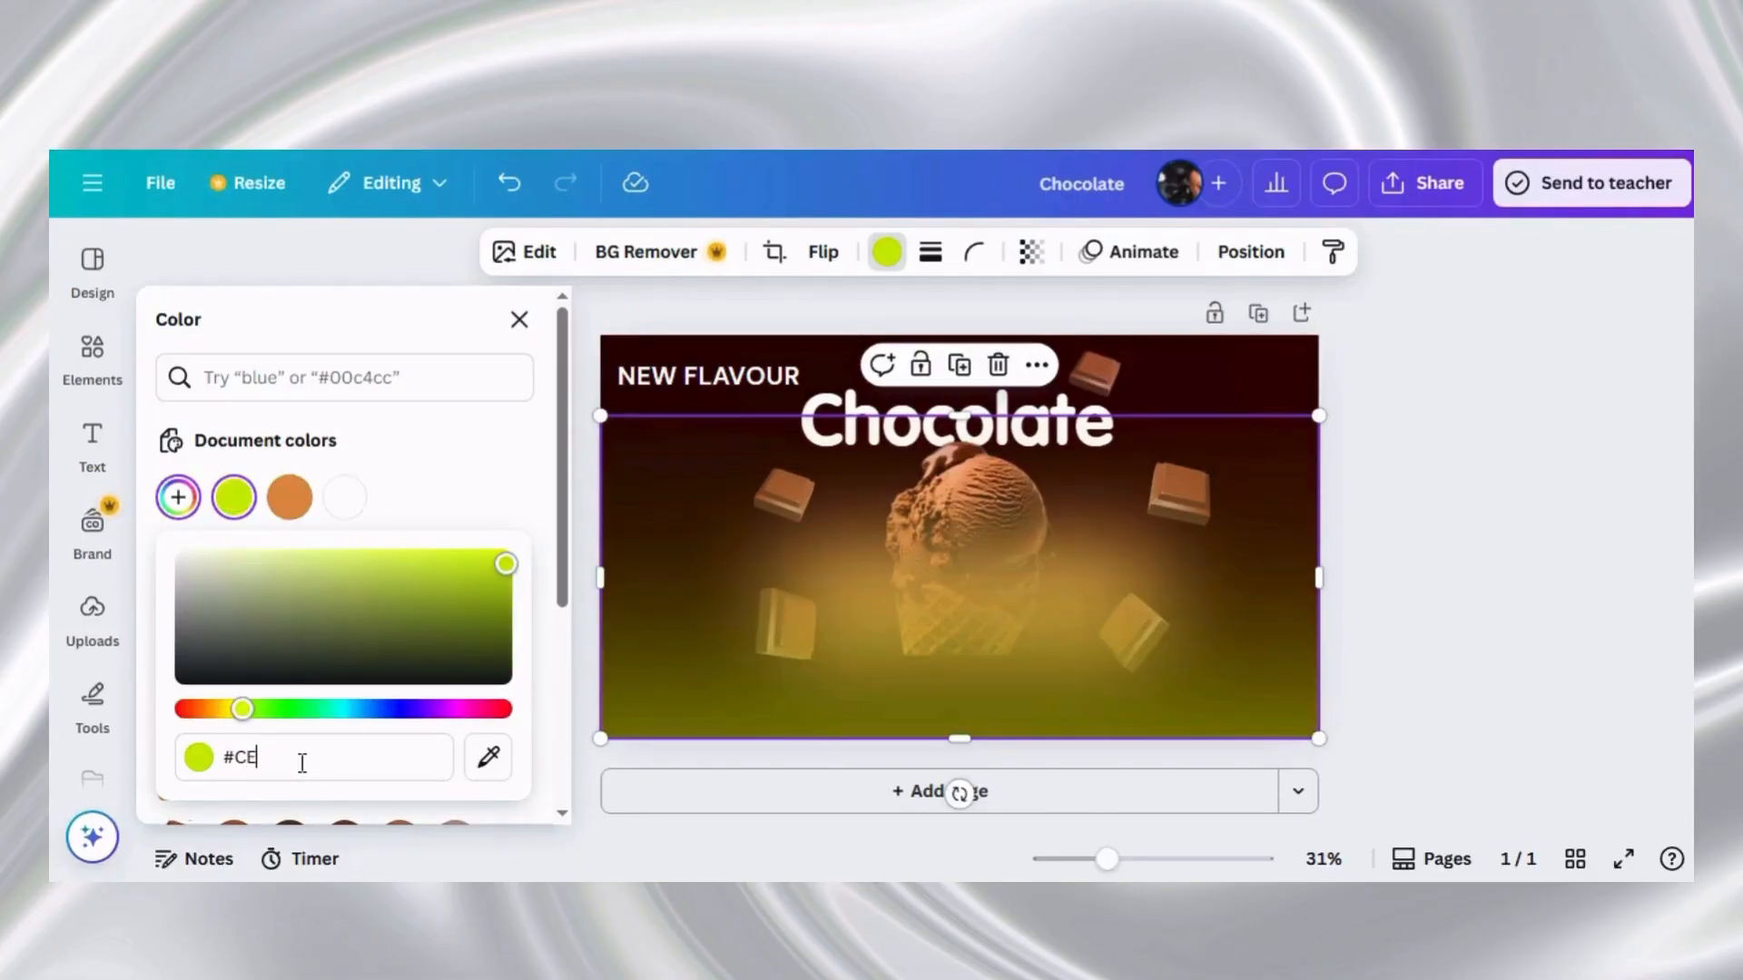
type("7")
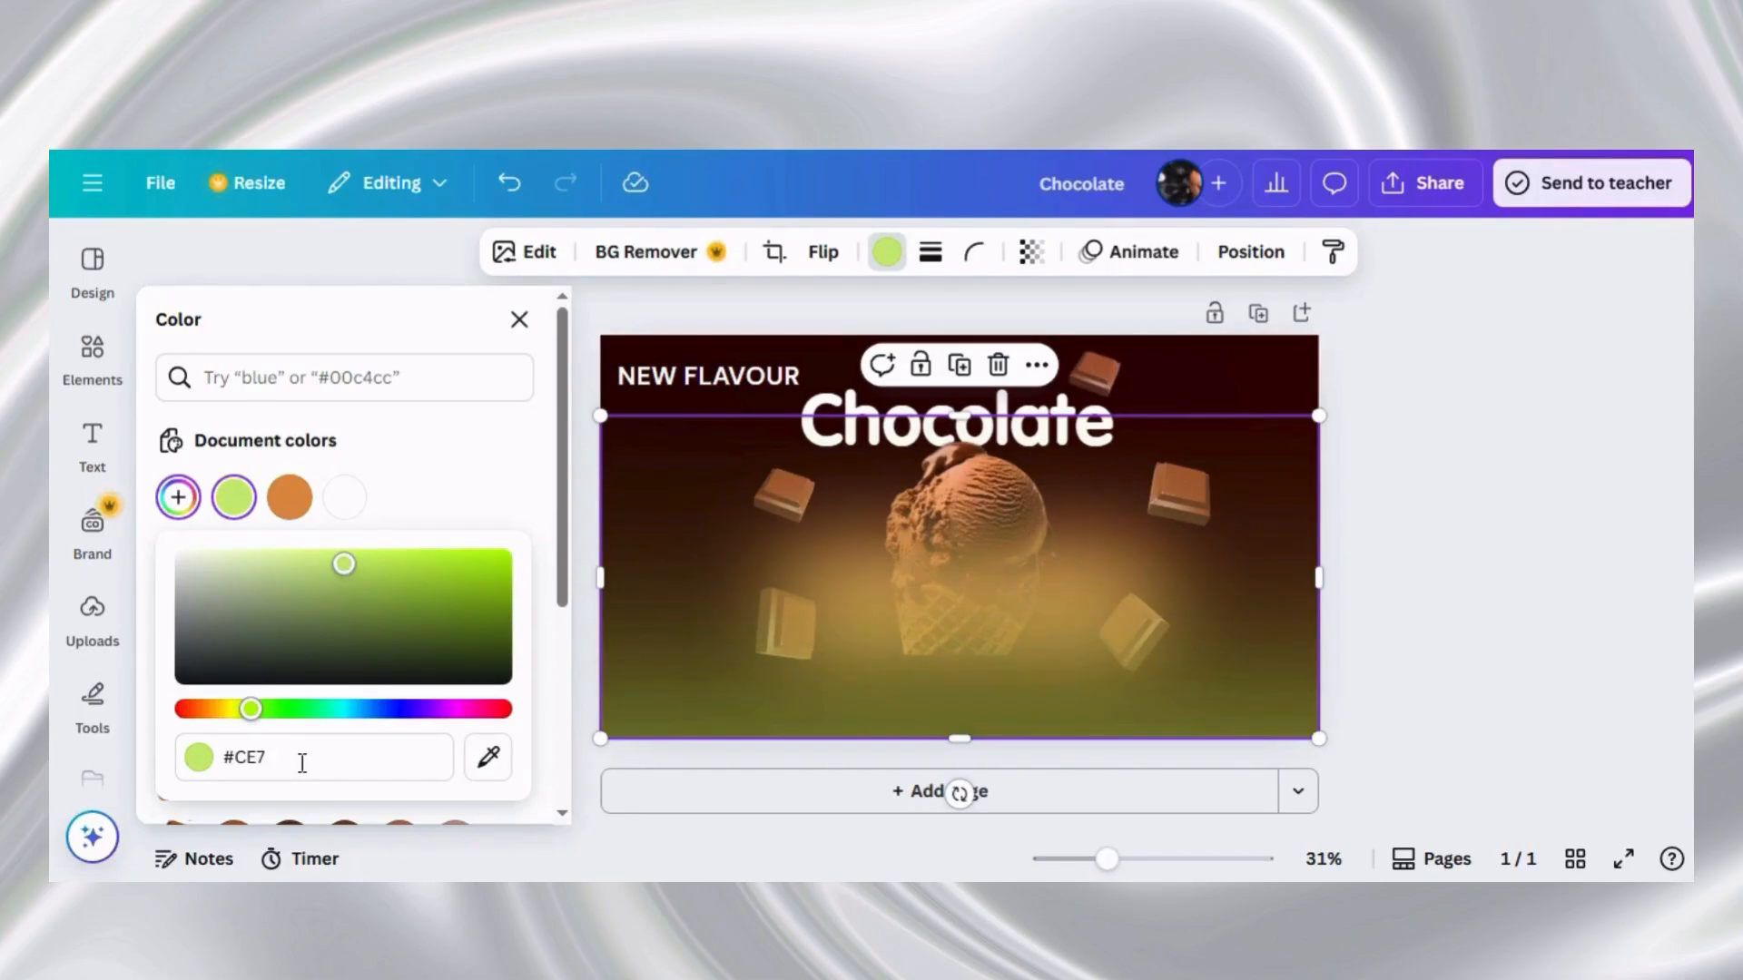
type("D34")
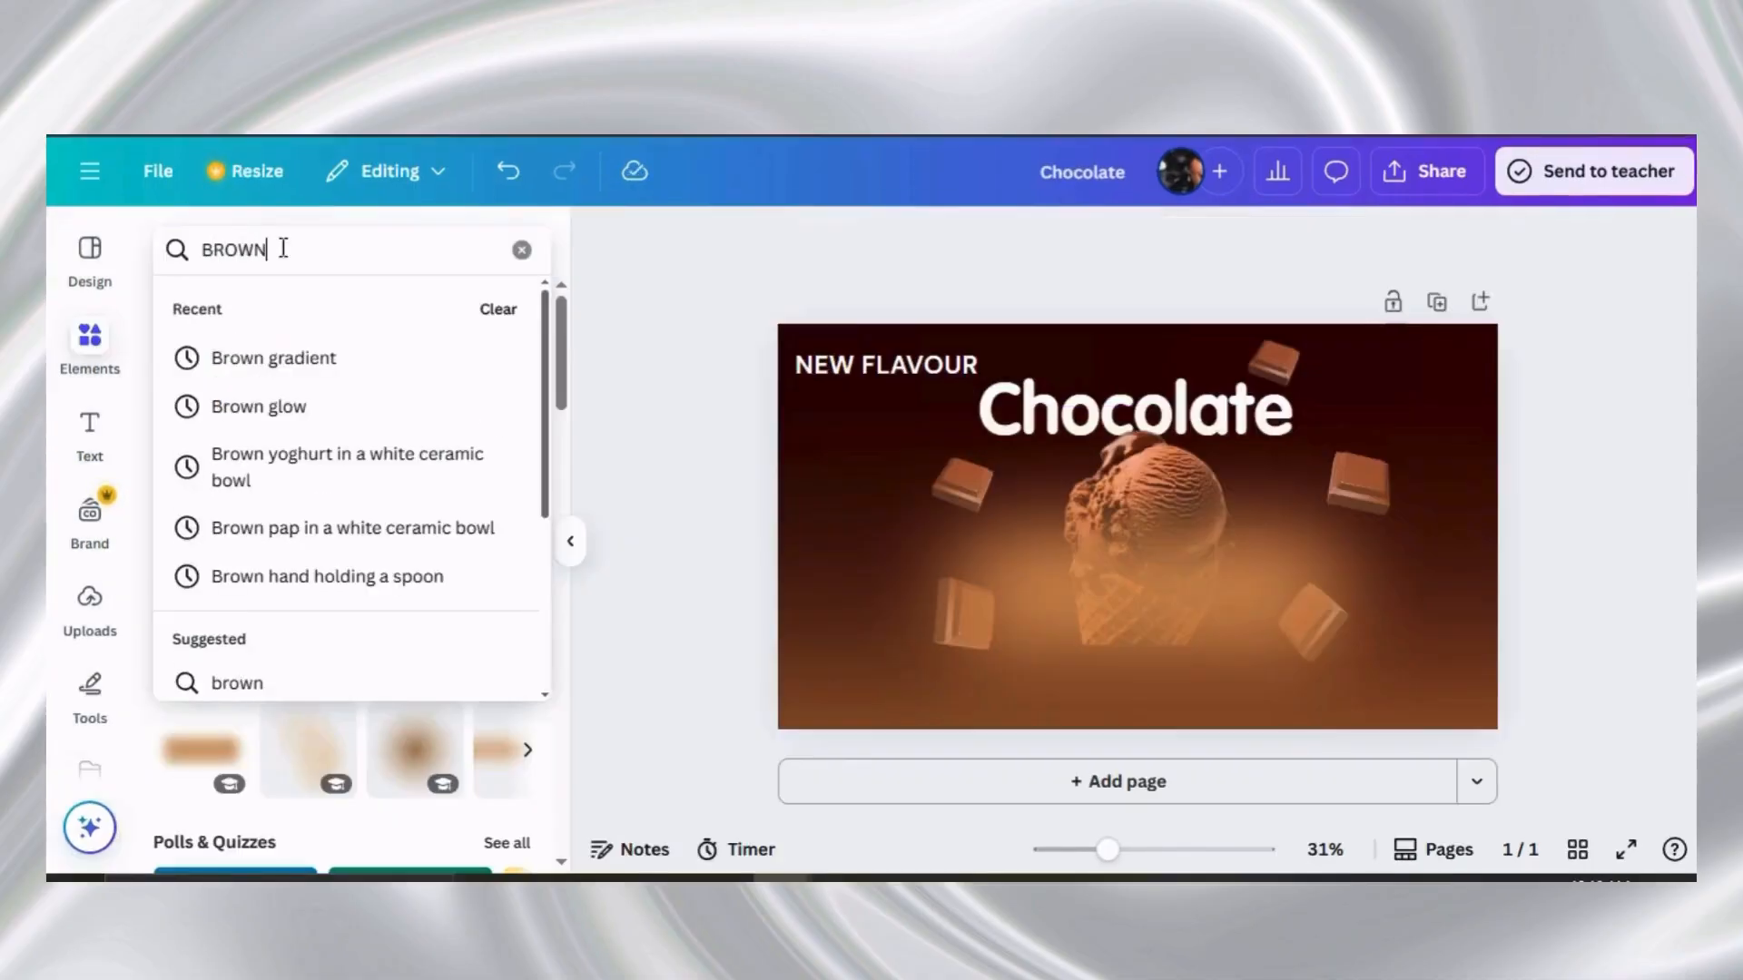
Search the elements library for "BROWN SPLASH" and add the curved chocolate splash graphic to the page
type("SPLASH")
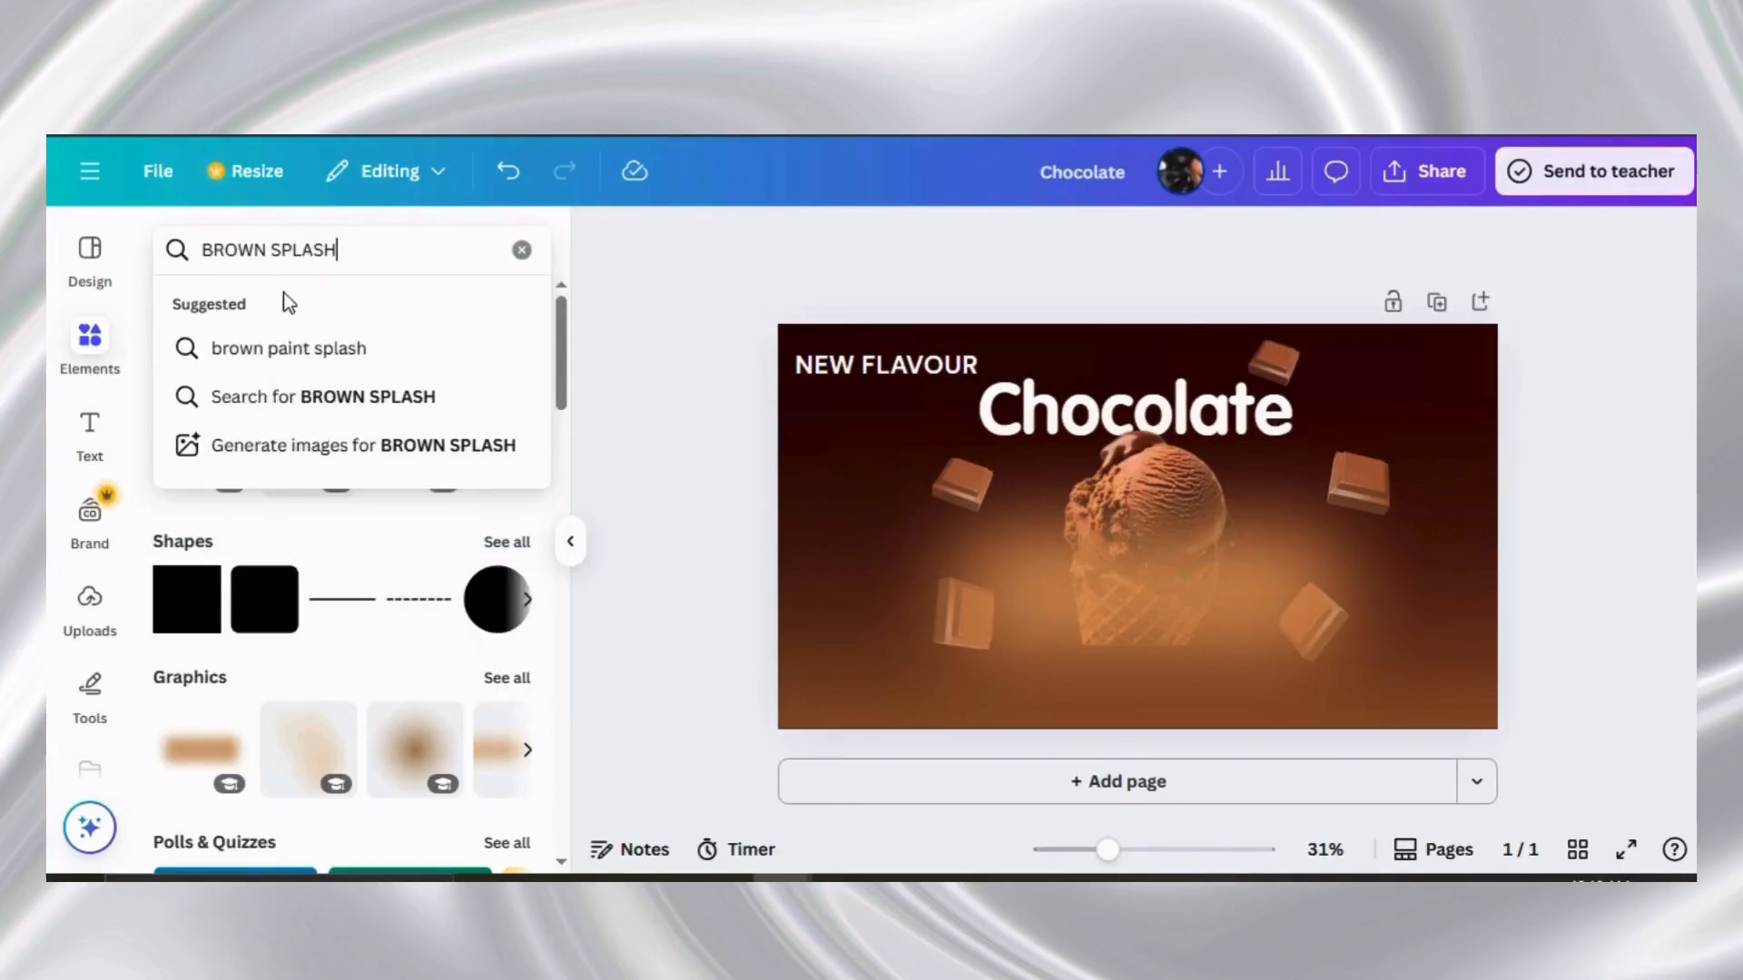
left_click(343, 251)
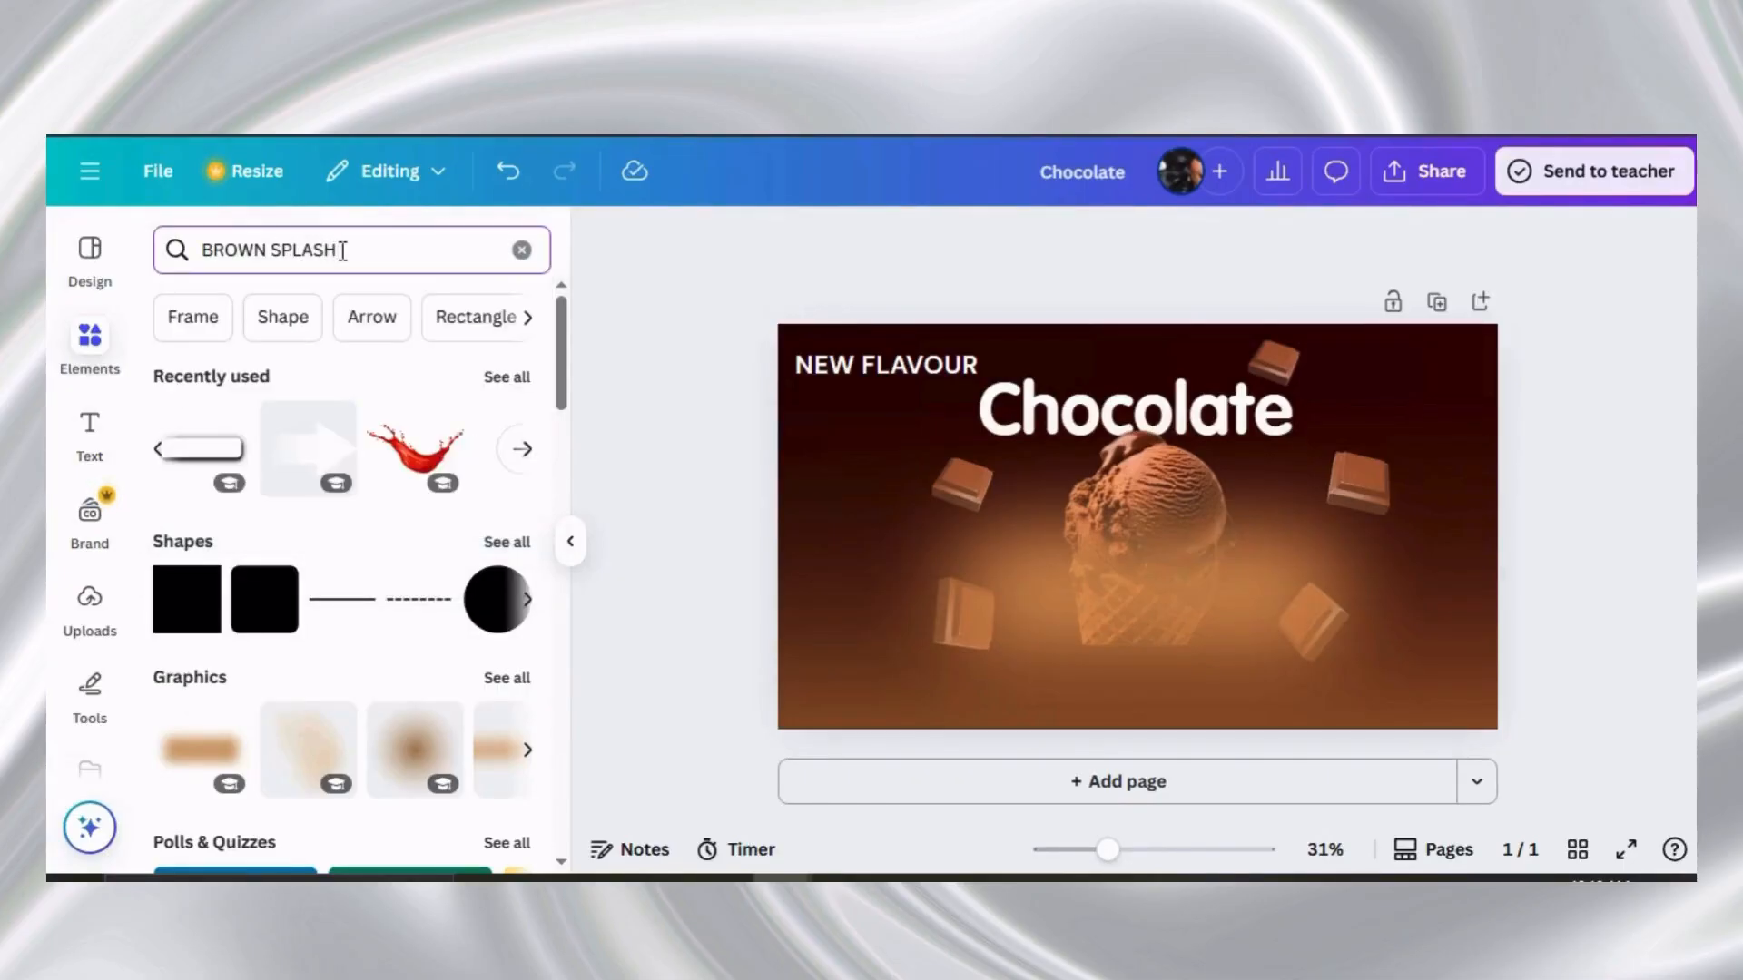
key("Return")
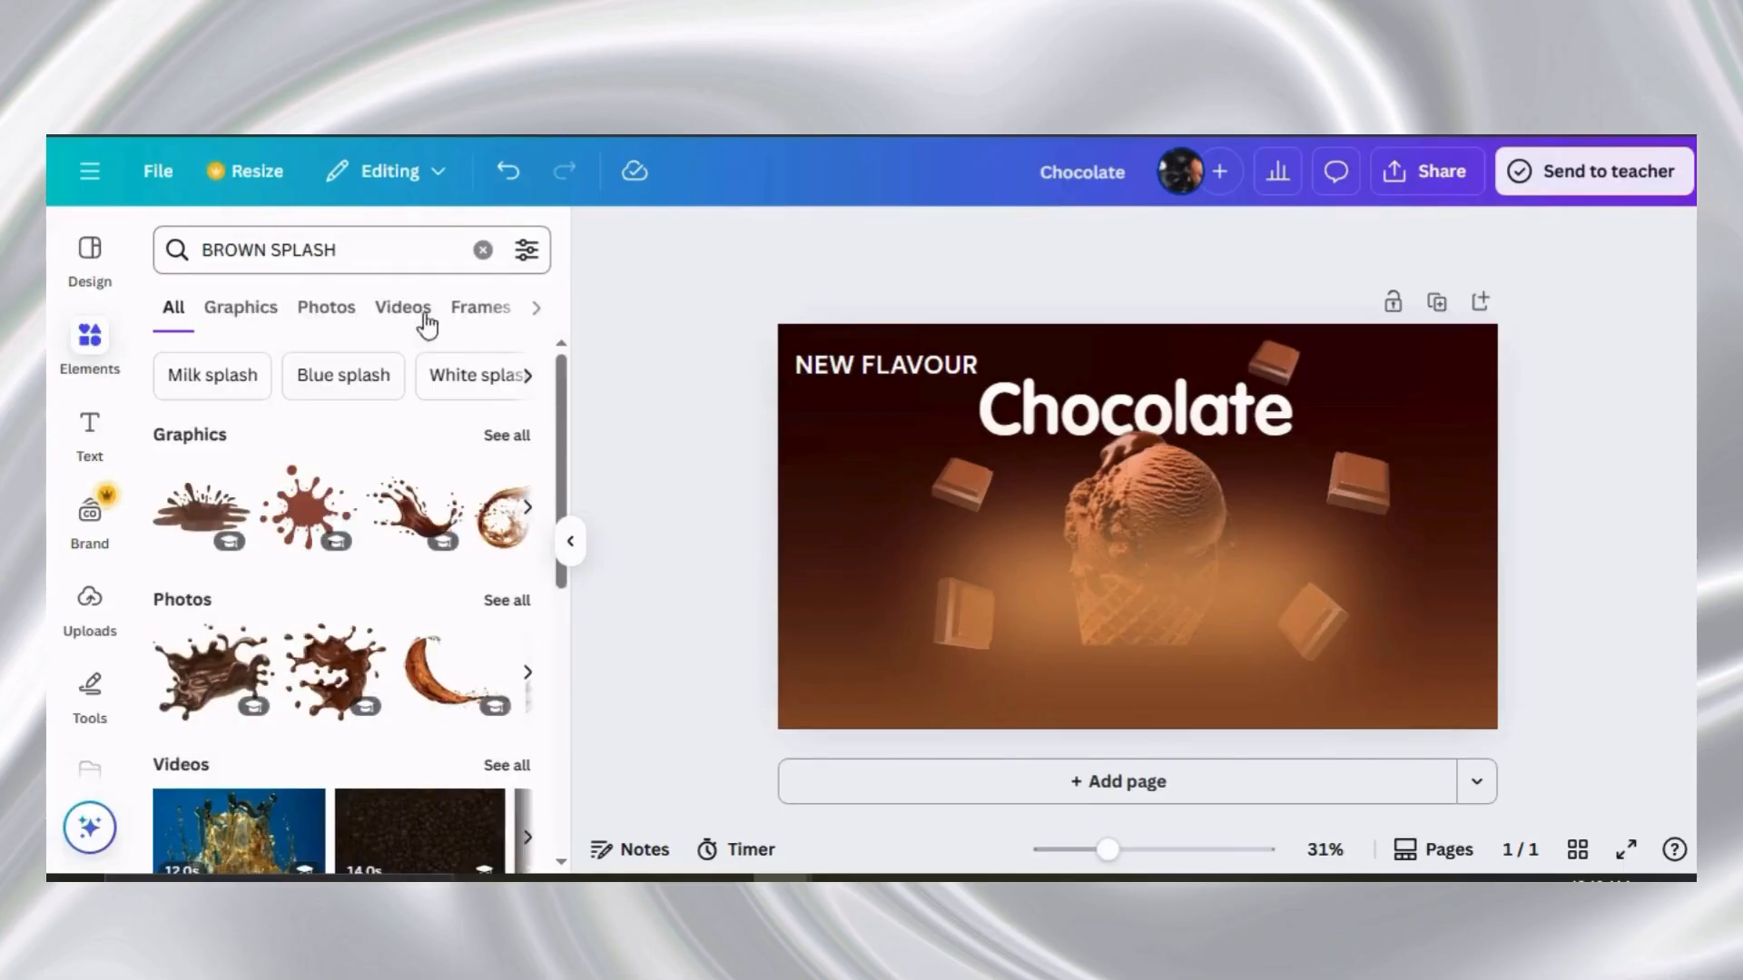
left_click(437, 481)
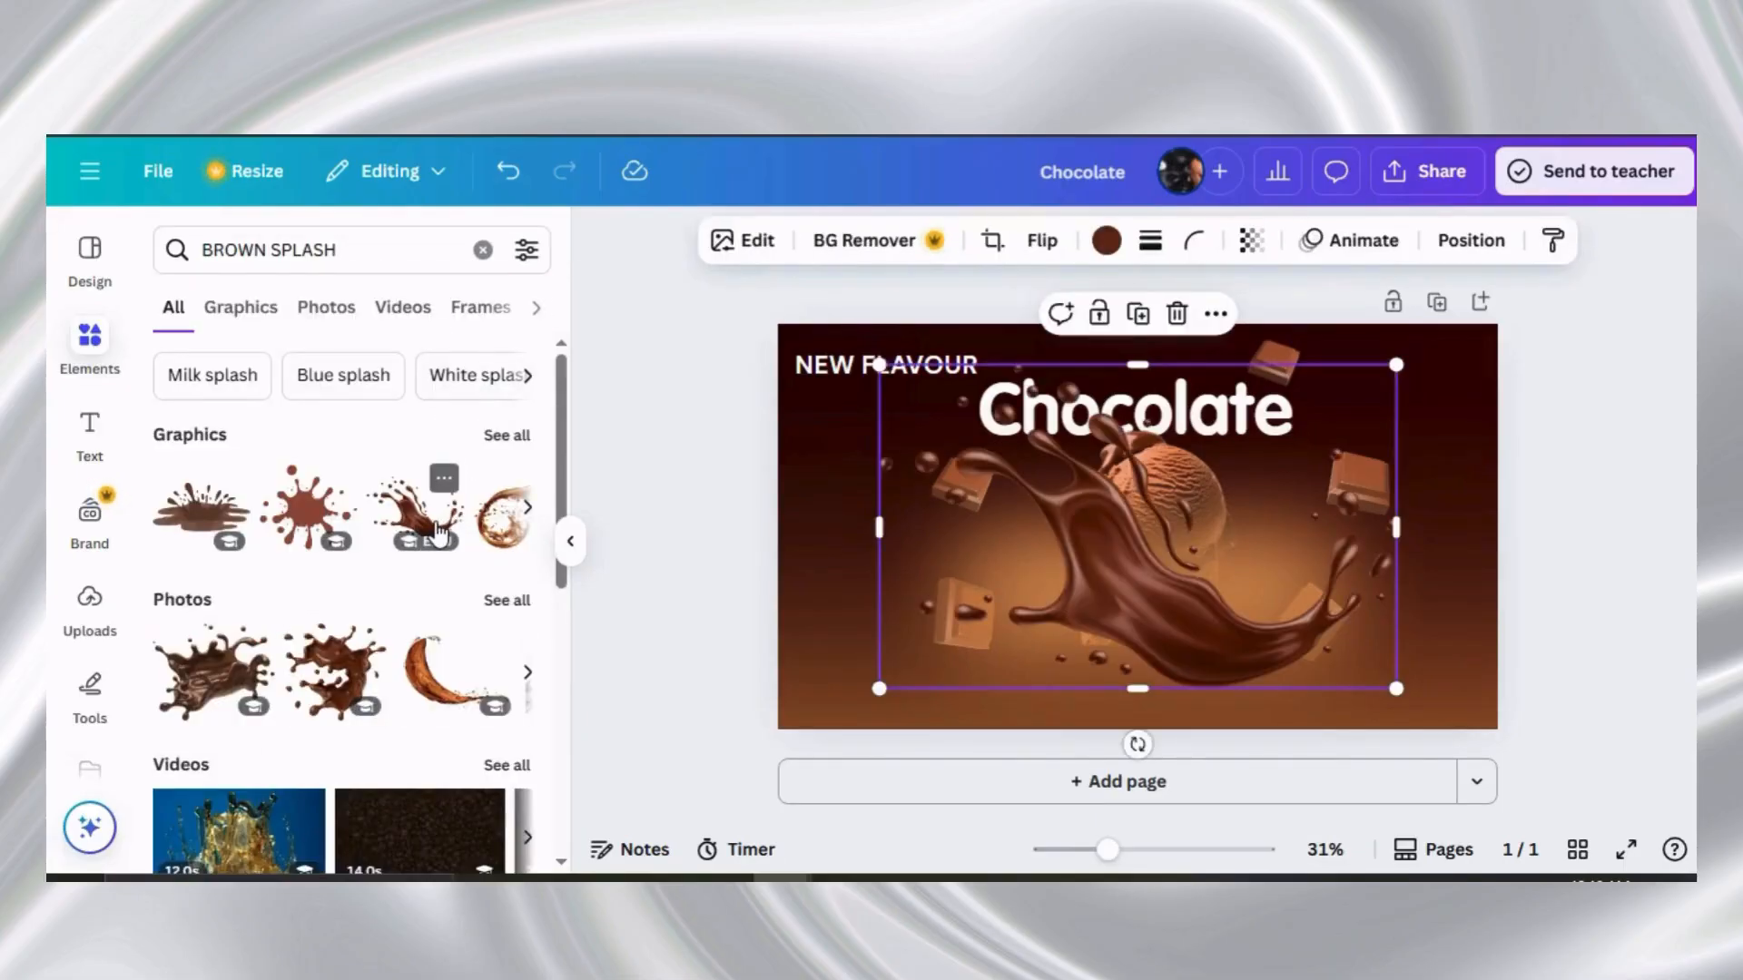
left_click(572, 545)
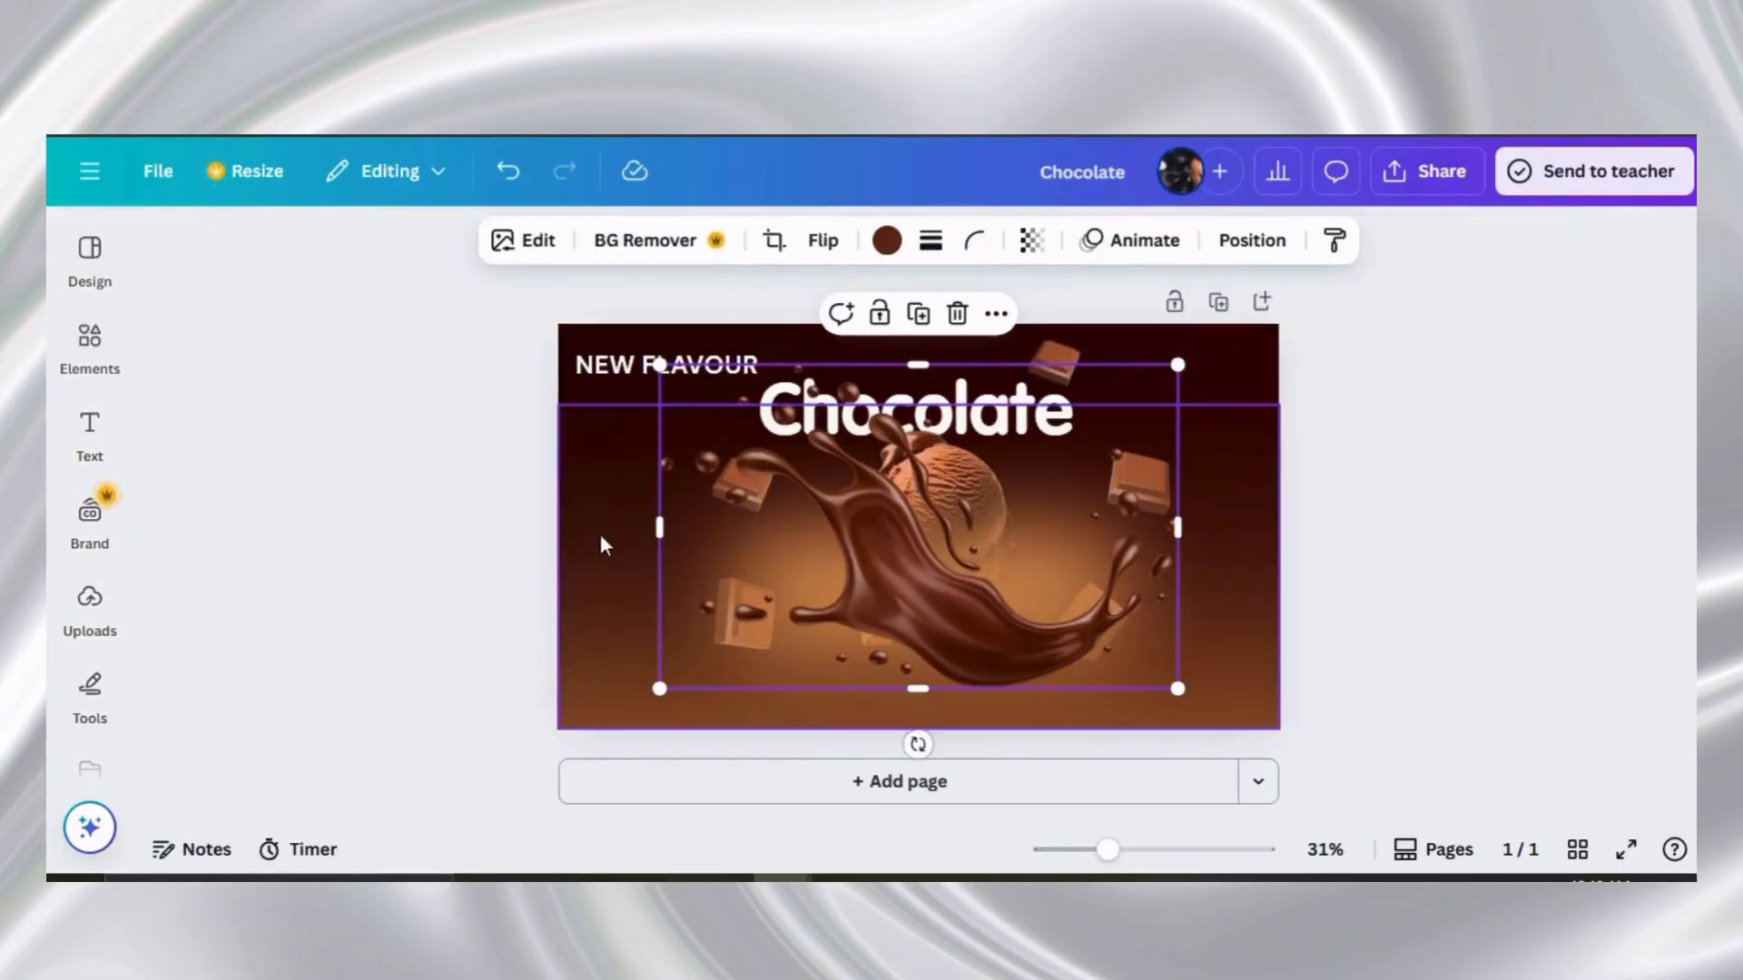
Reorder the chocolate splash layer to just below the "Chocolate" heading, behind the cone, and shrink the splash slightly
left_click(996, 314)
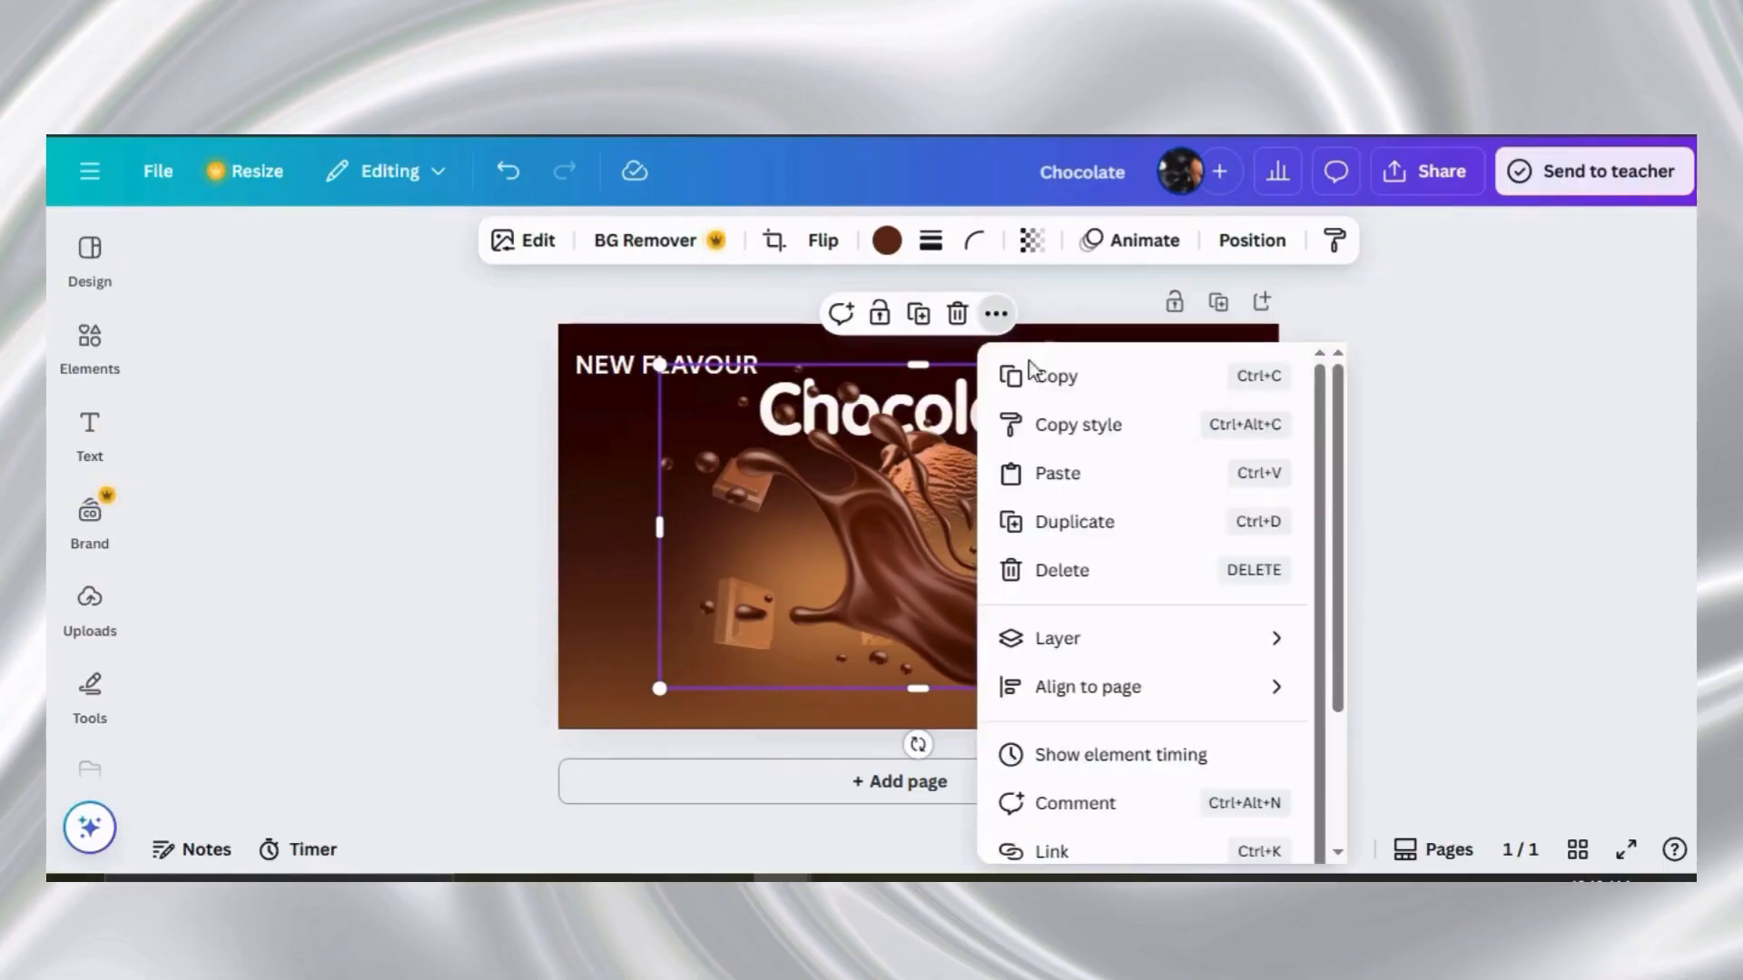
mouse_move(1268, 646)
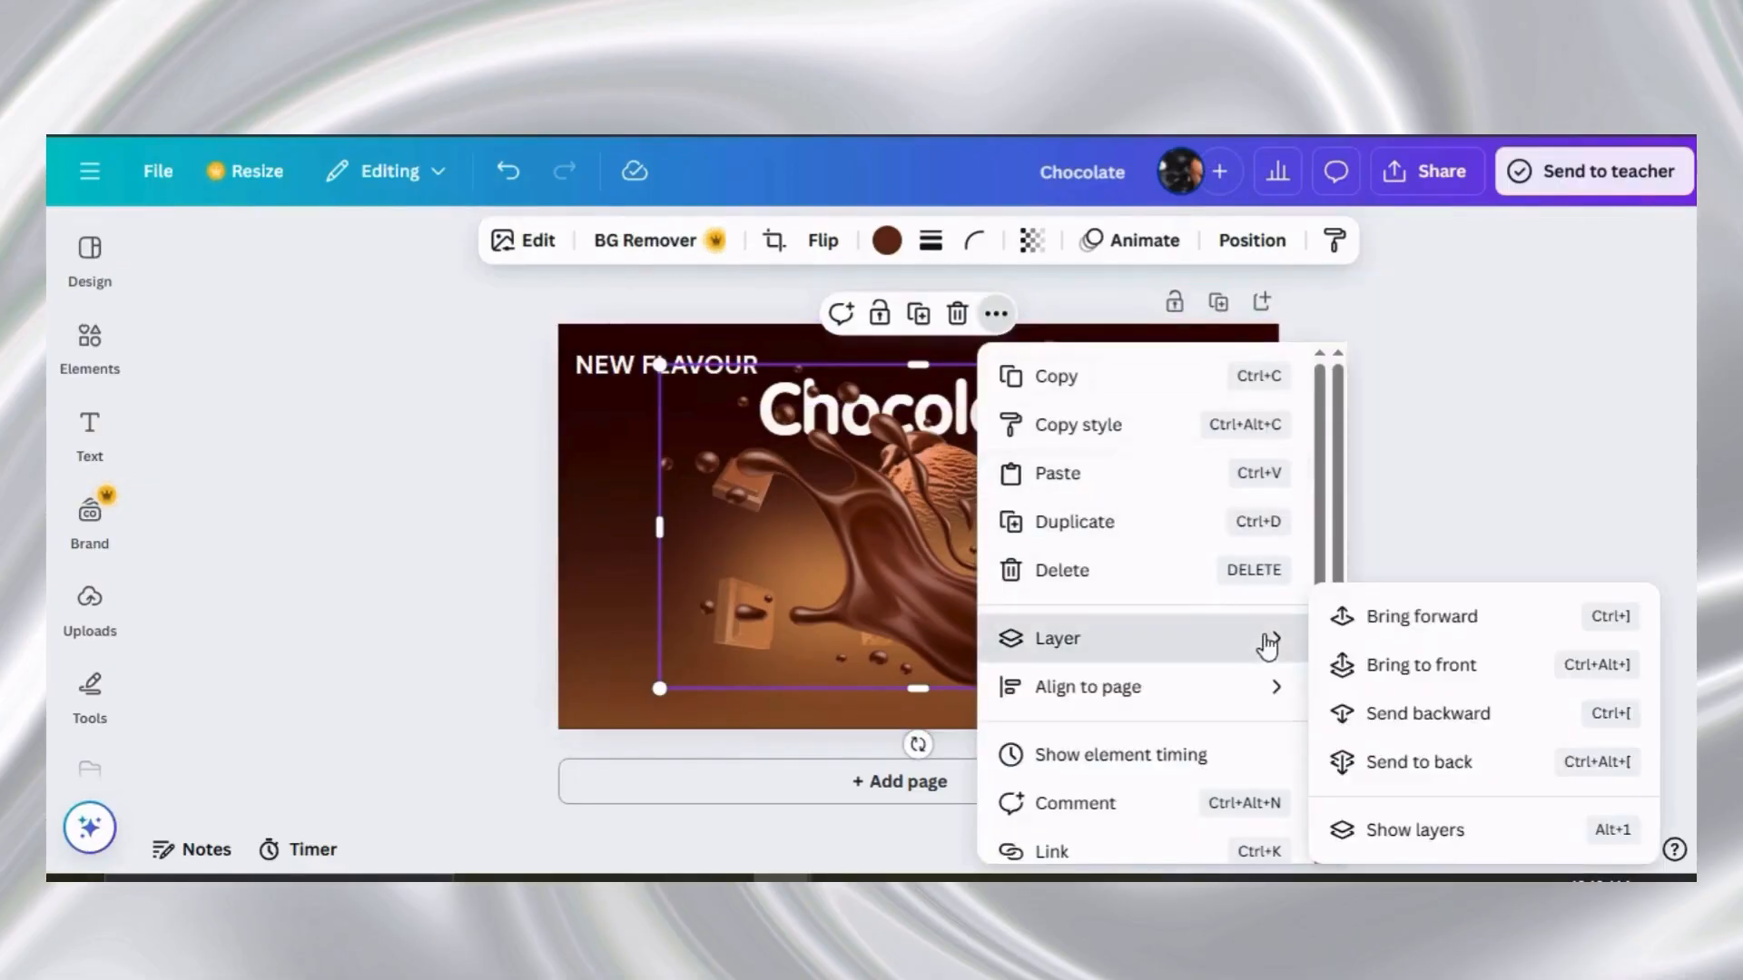
left_click(1387, 830)
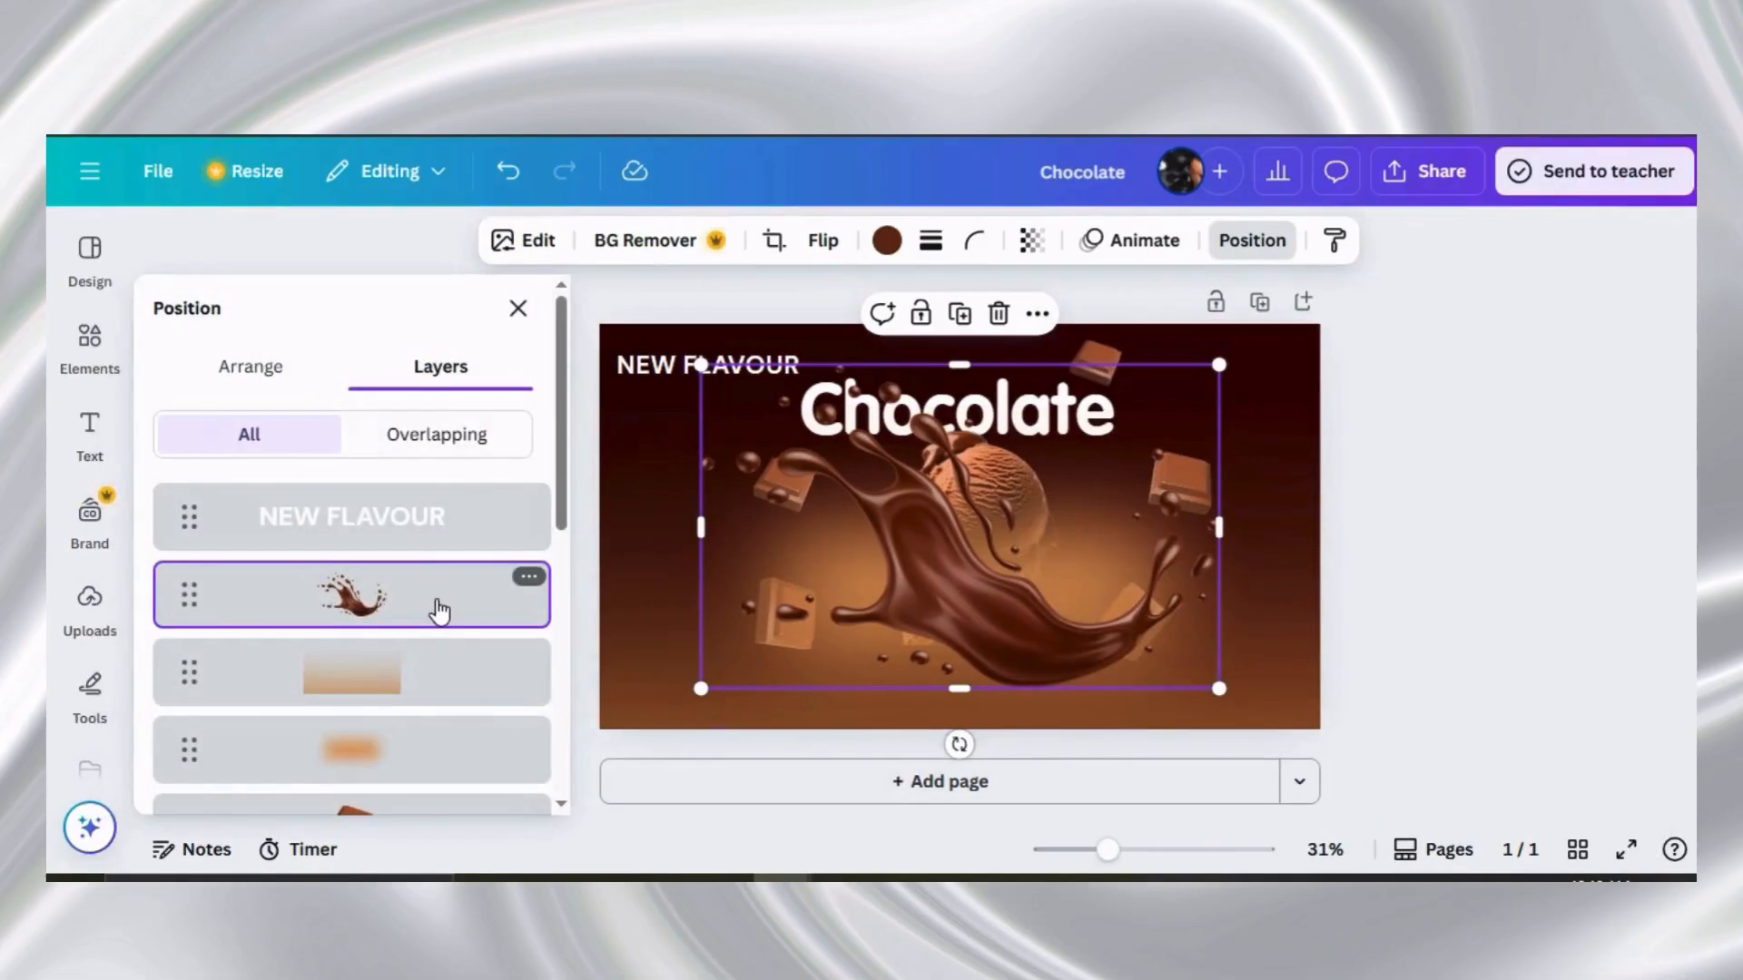
left_click_drag(440, 610, 423, 727)
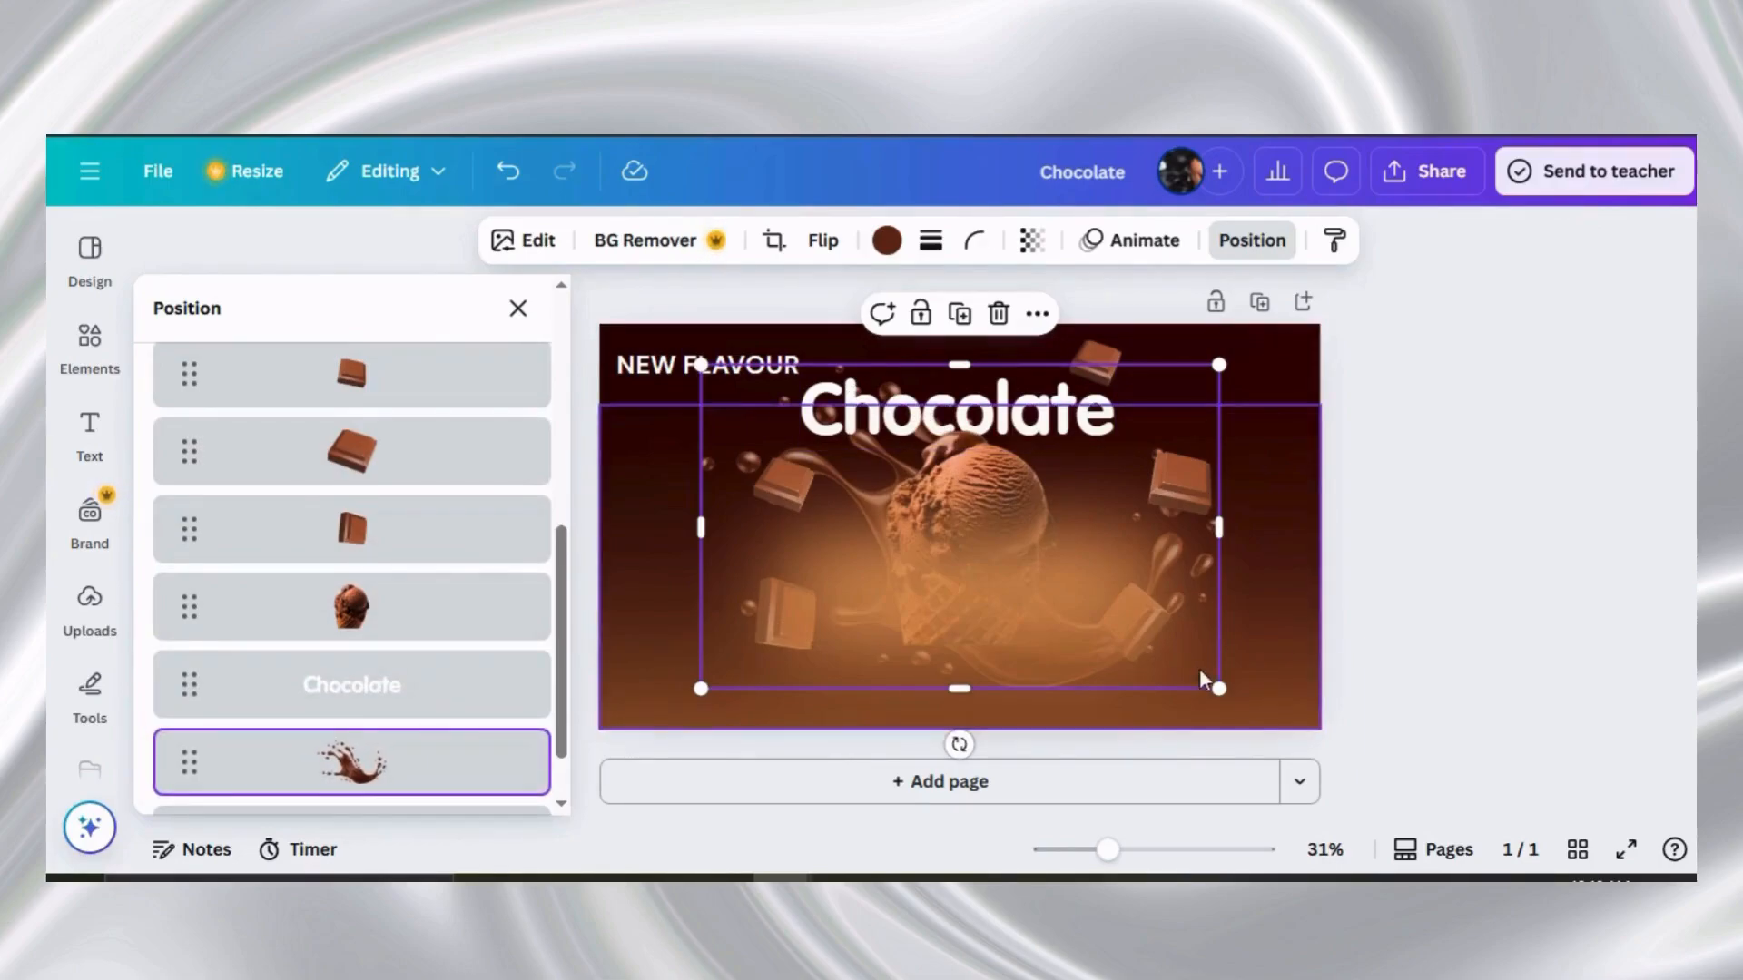
left_click_drag(1220, 687, 1197, 669)
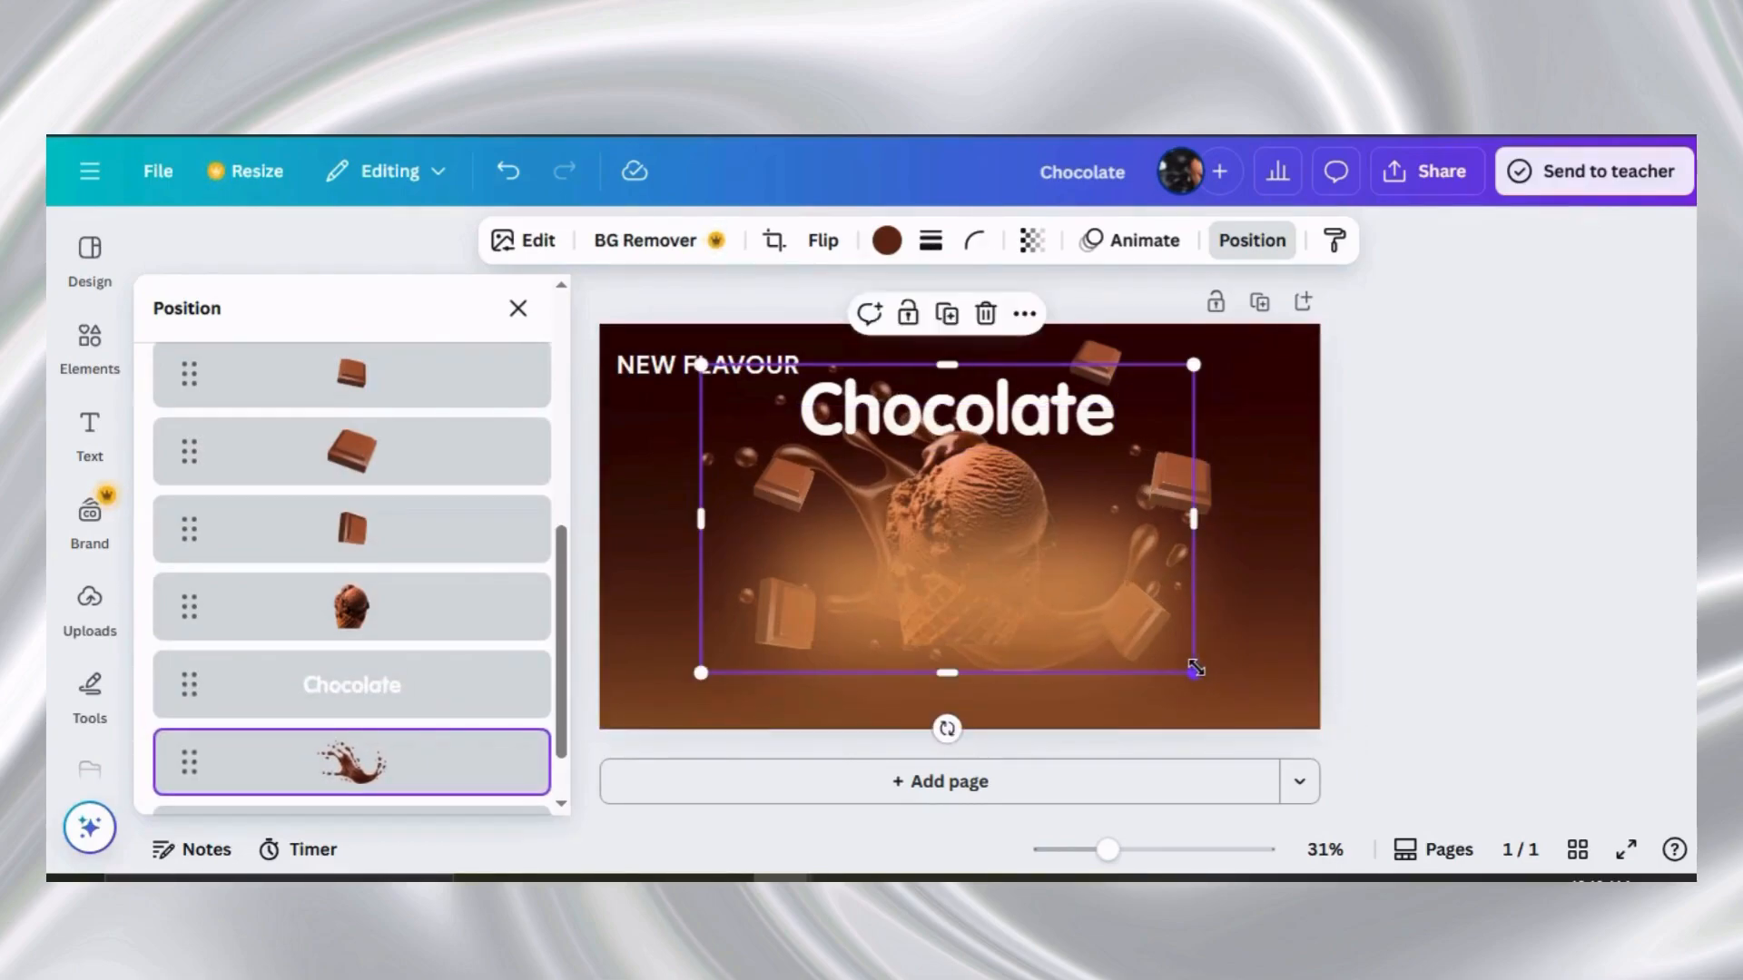
left_click(1527, 484)
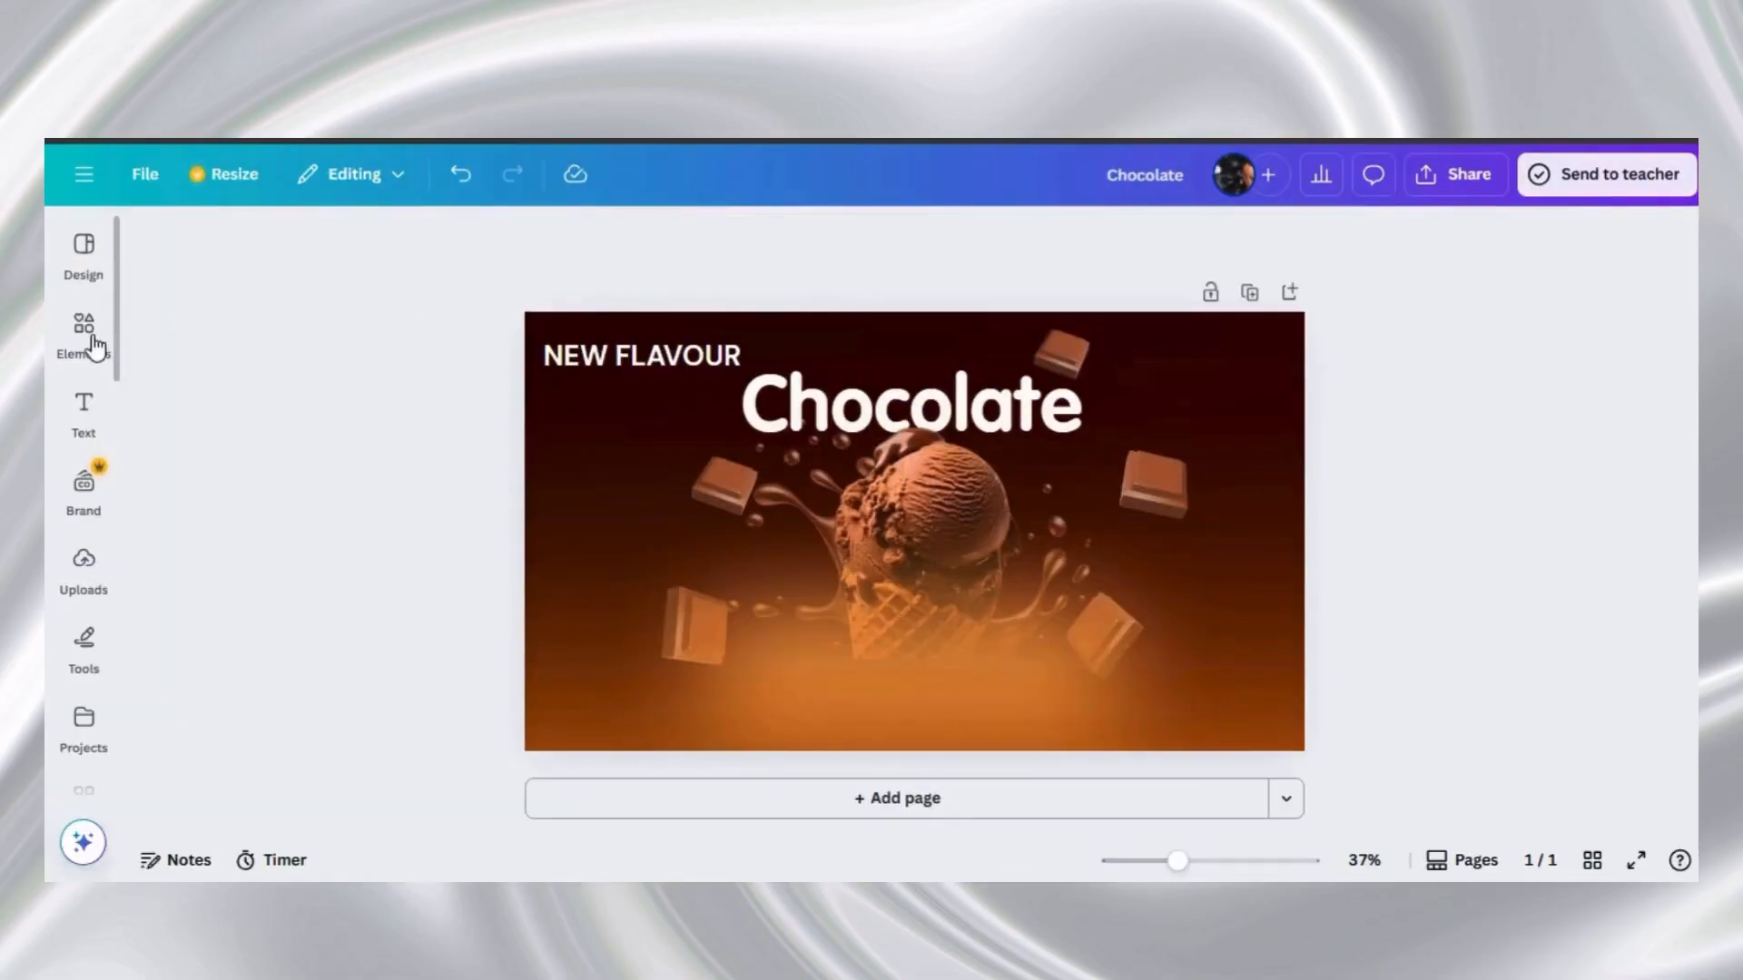
Search the elements library for "Rounded rectangle shadow" and add a rounded rectangle graphic with a dark shadow to the page
left_click(95, 345)
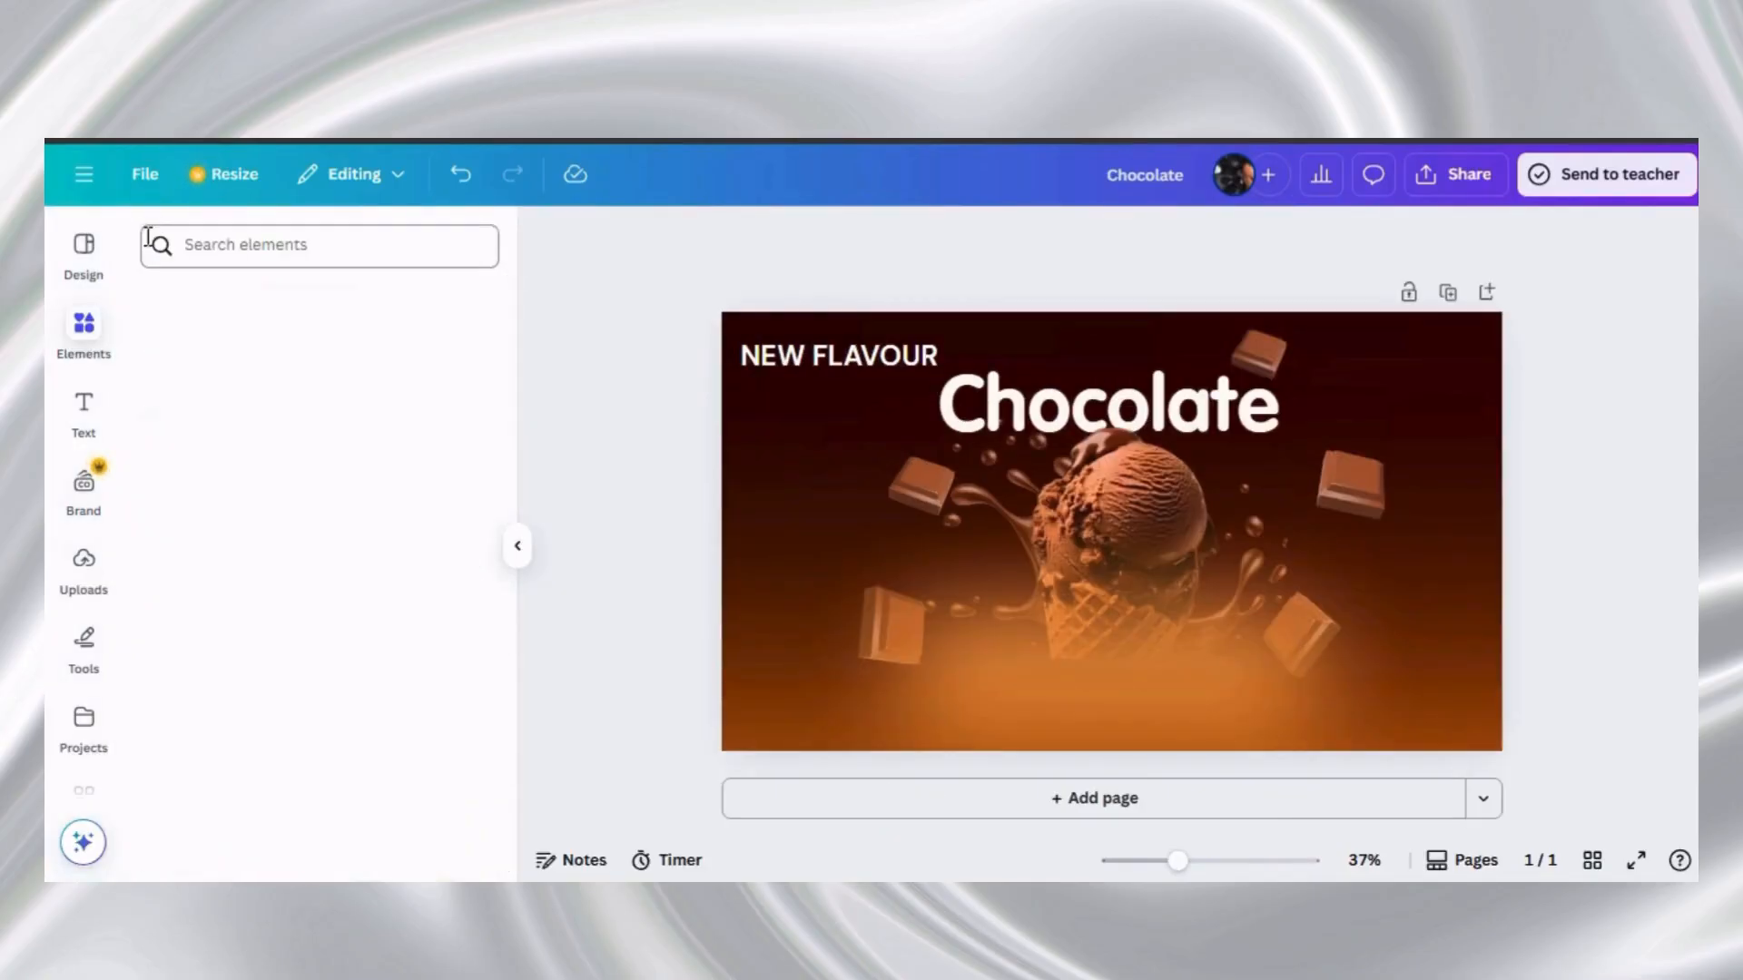
left_click(193, 245)
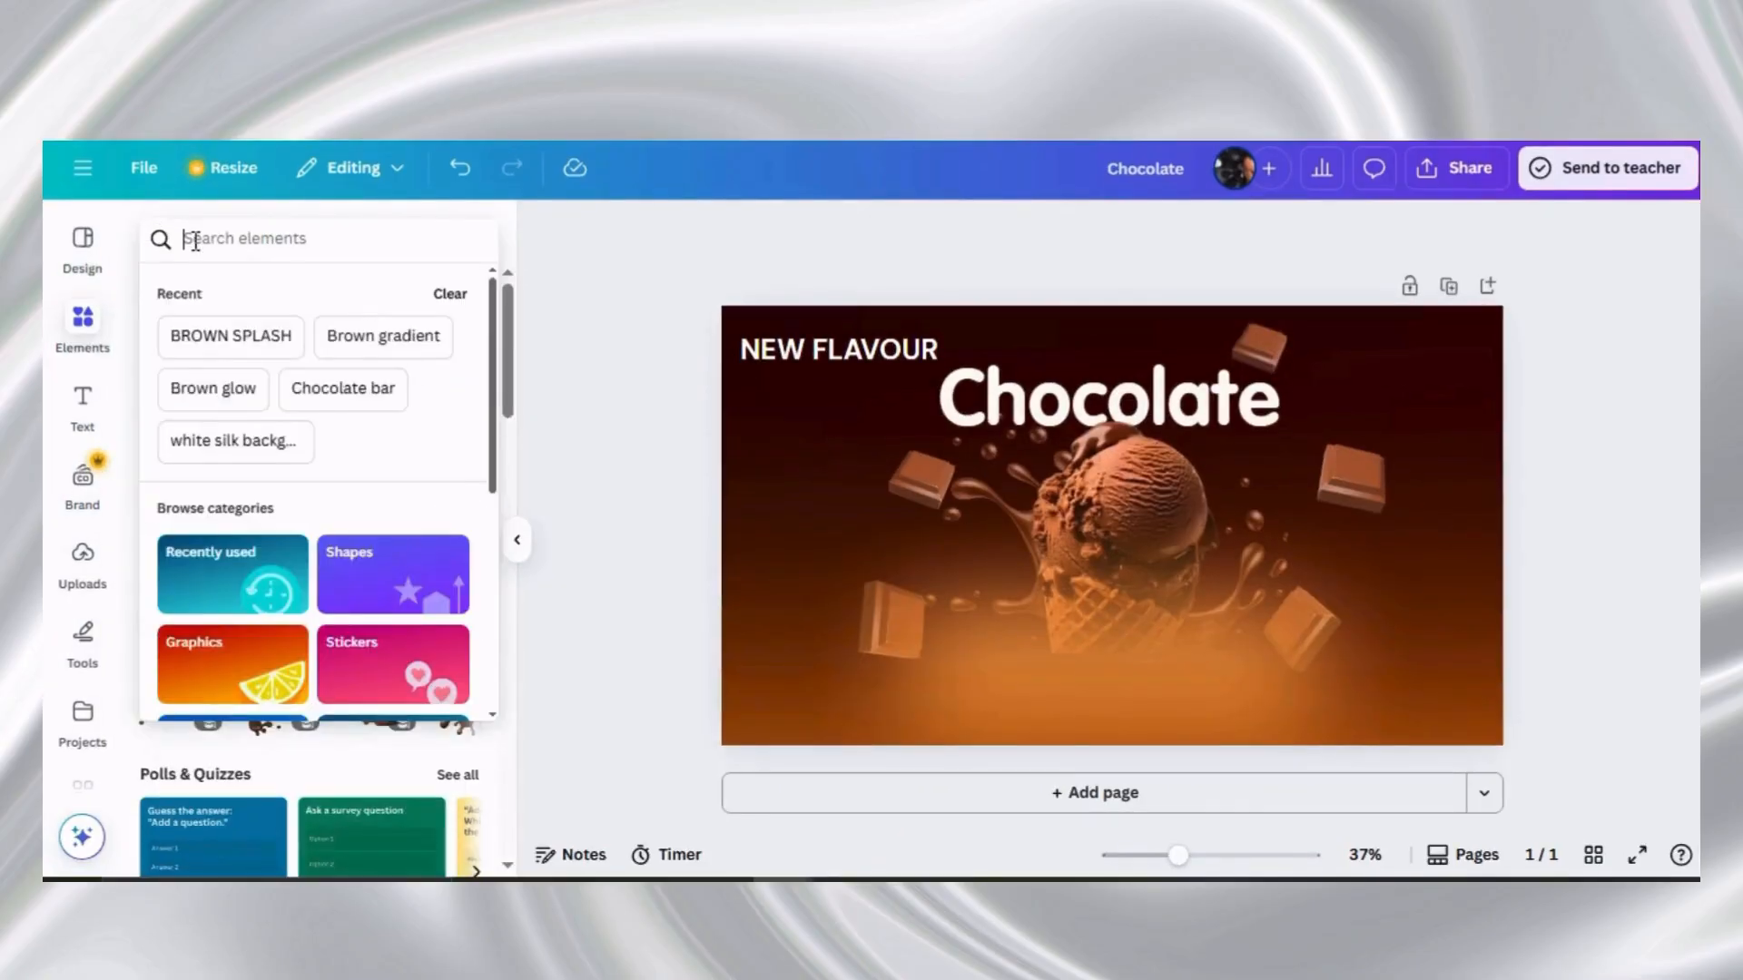
type("Round")
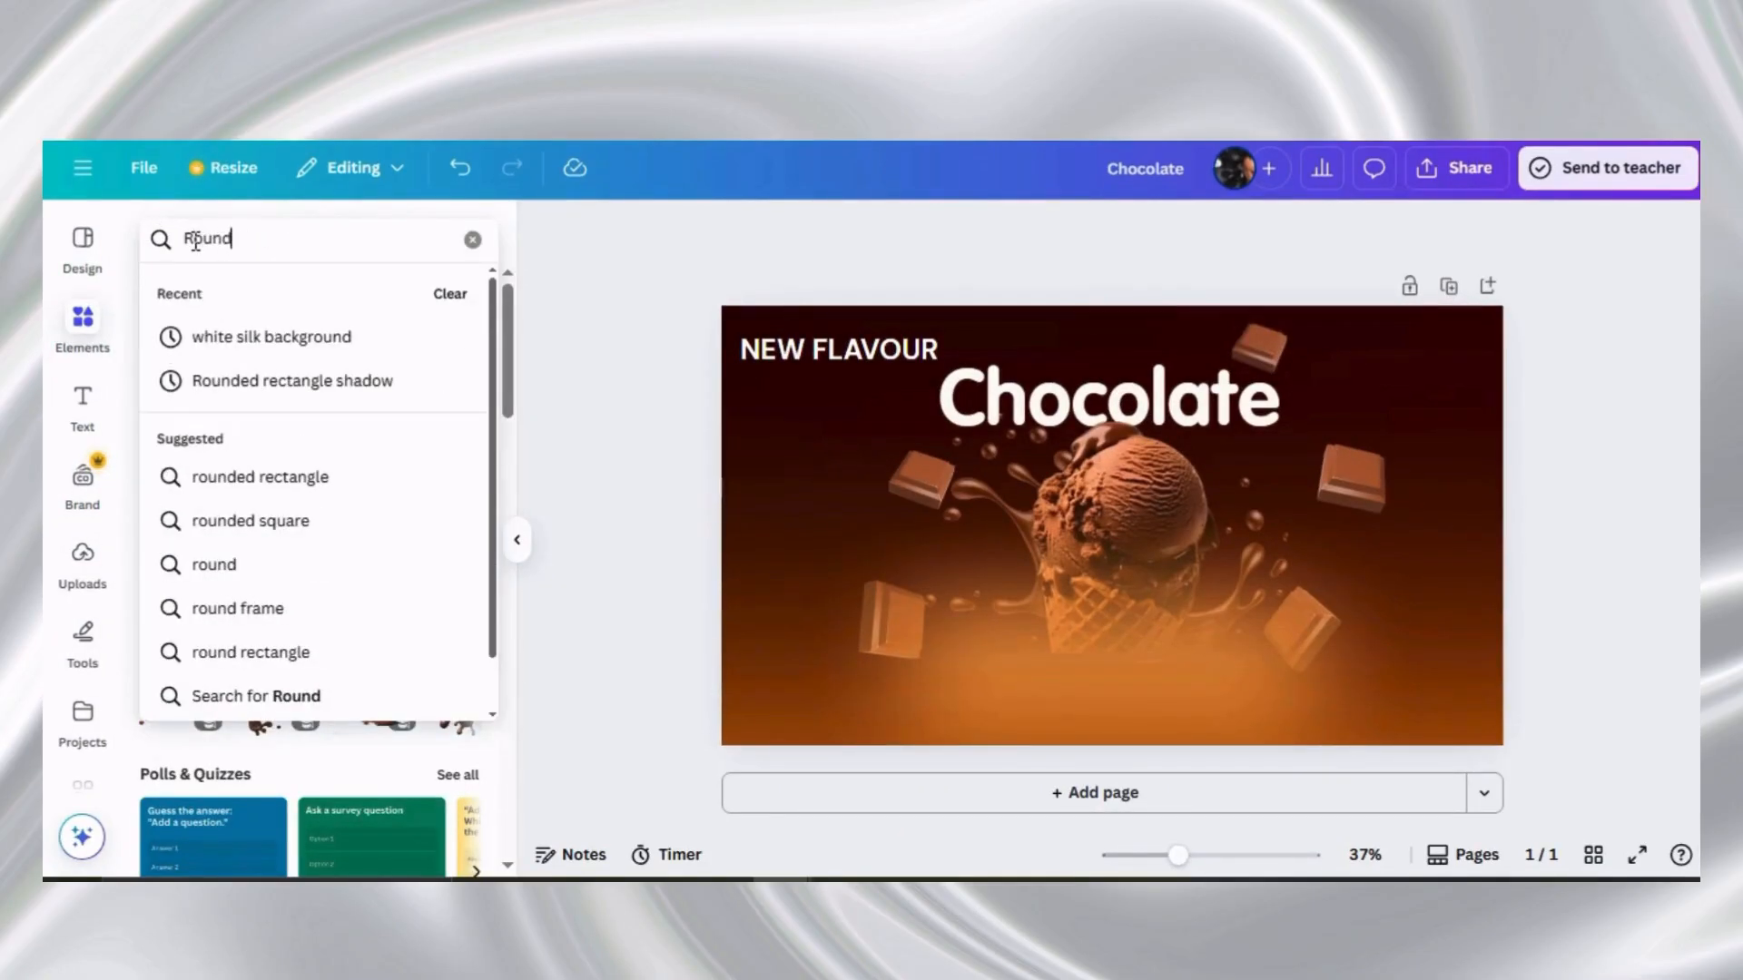
type("ed recta")
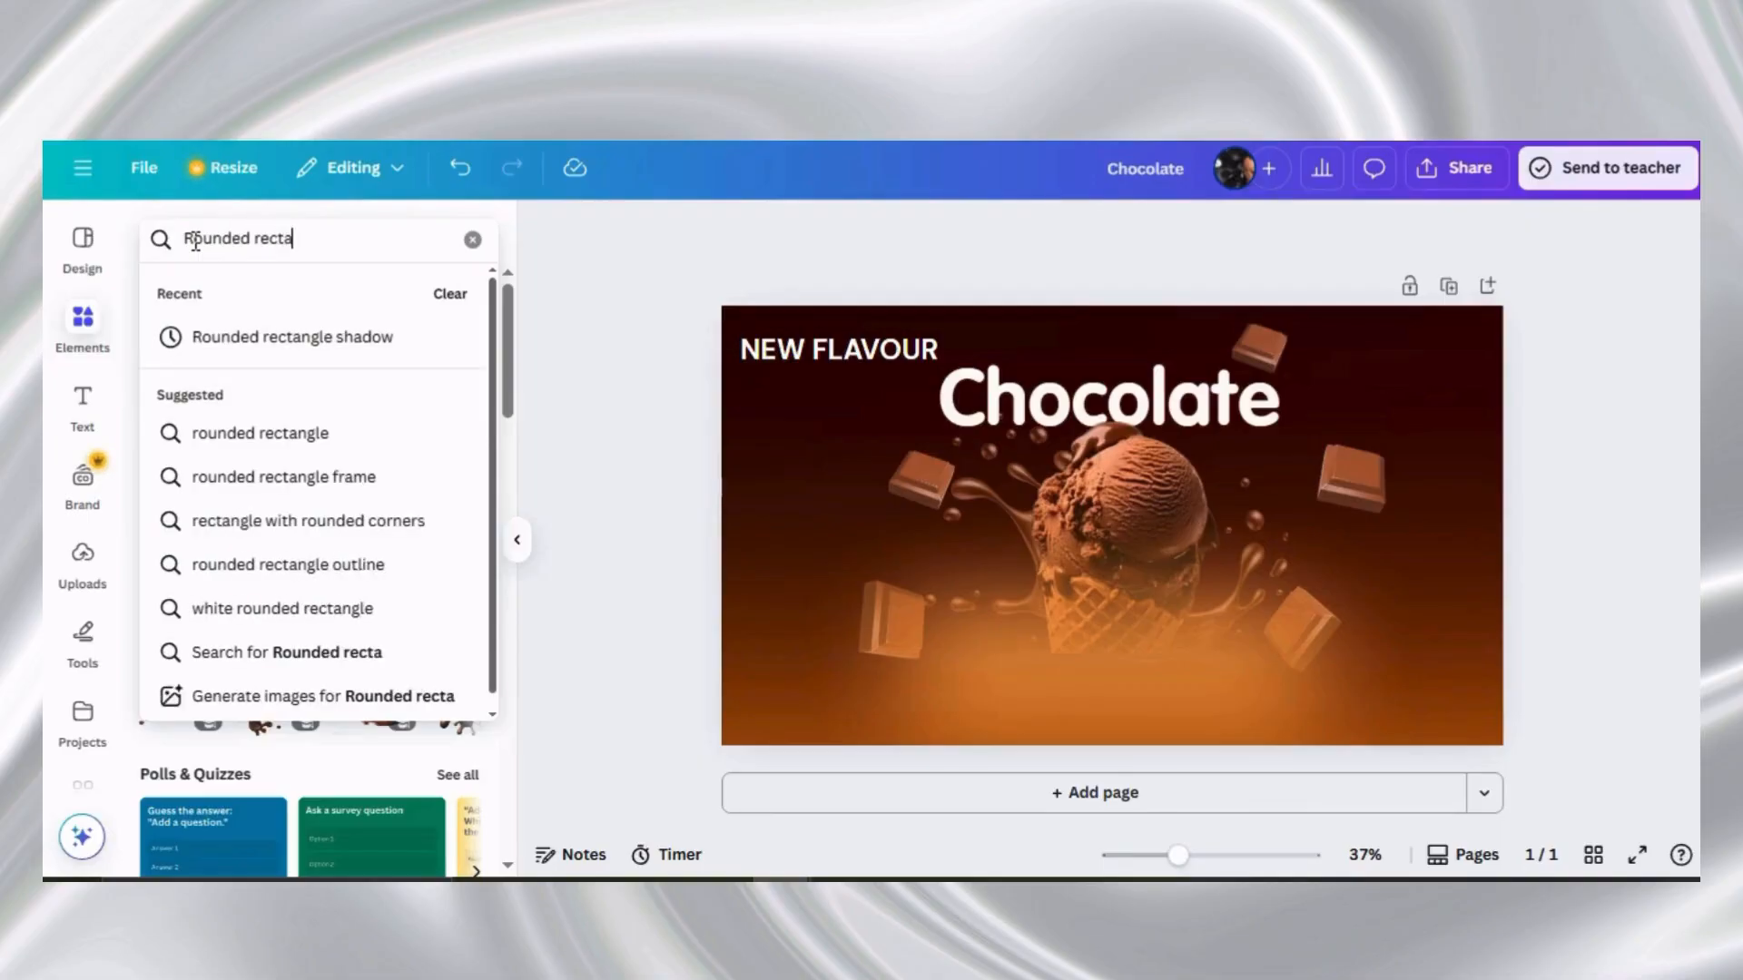
type("ngle shadow")
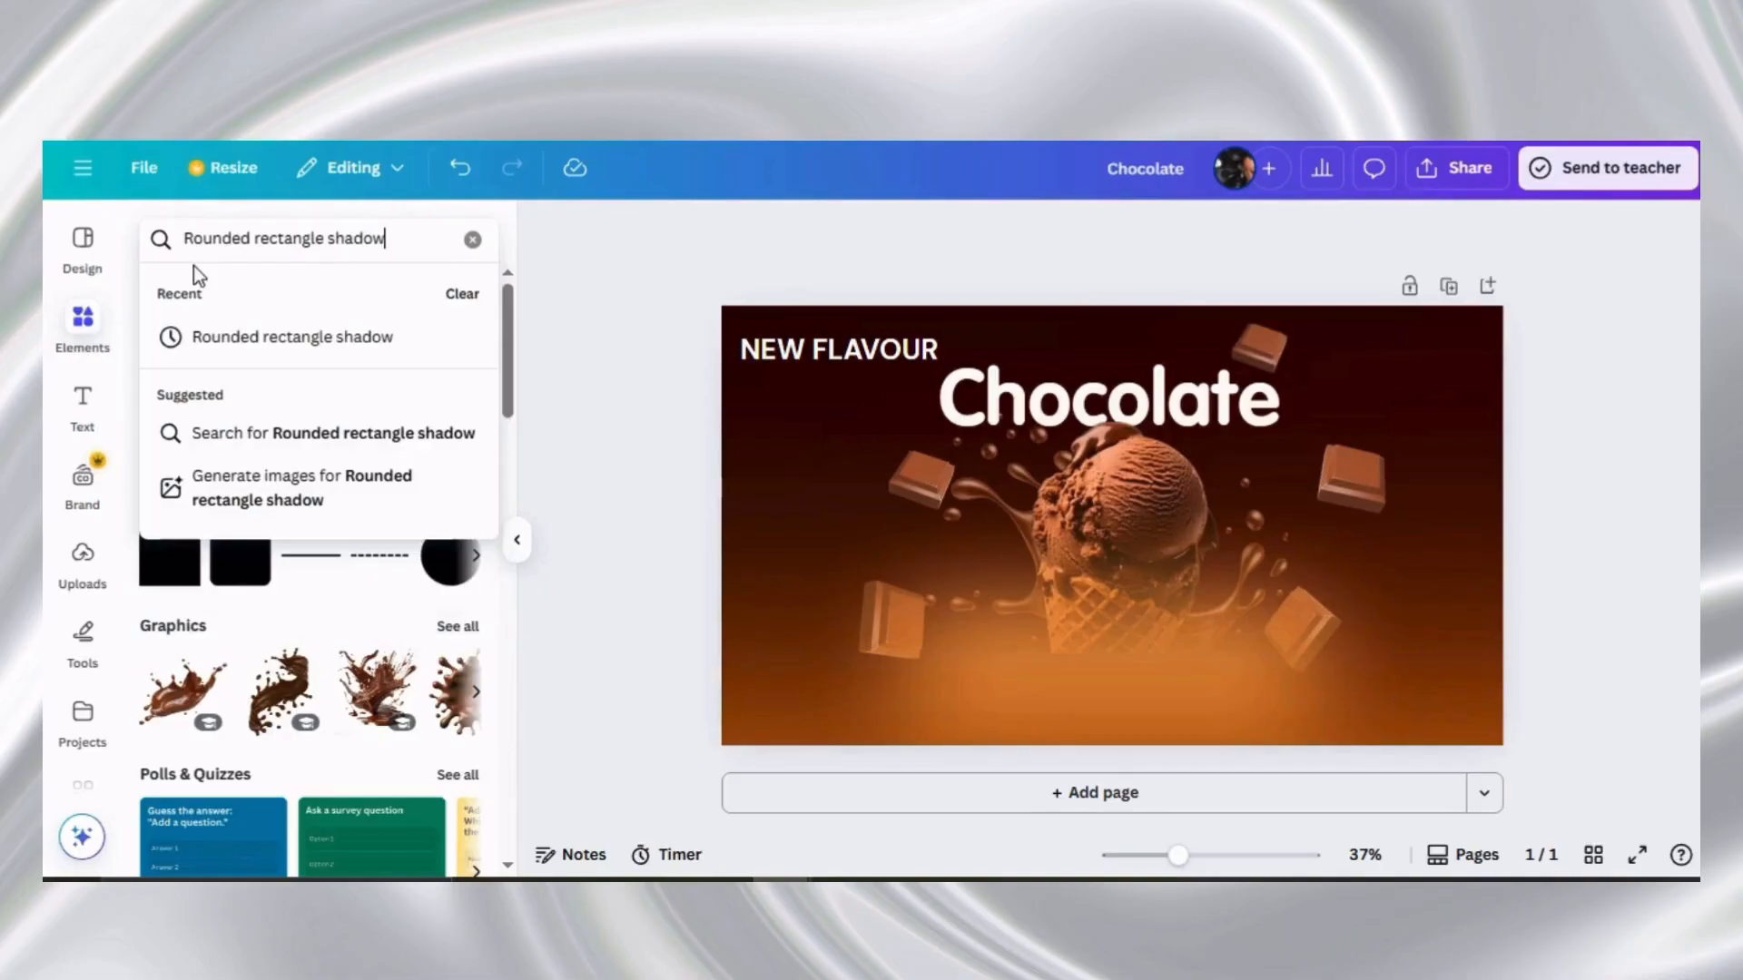
left_click(211, 334)
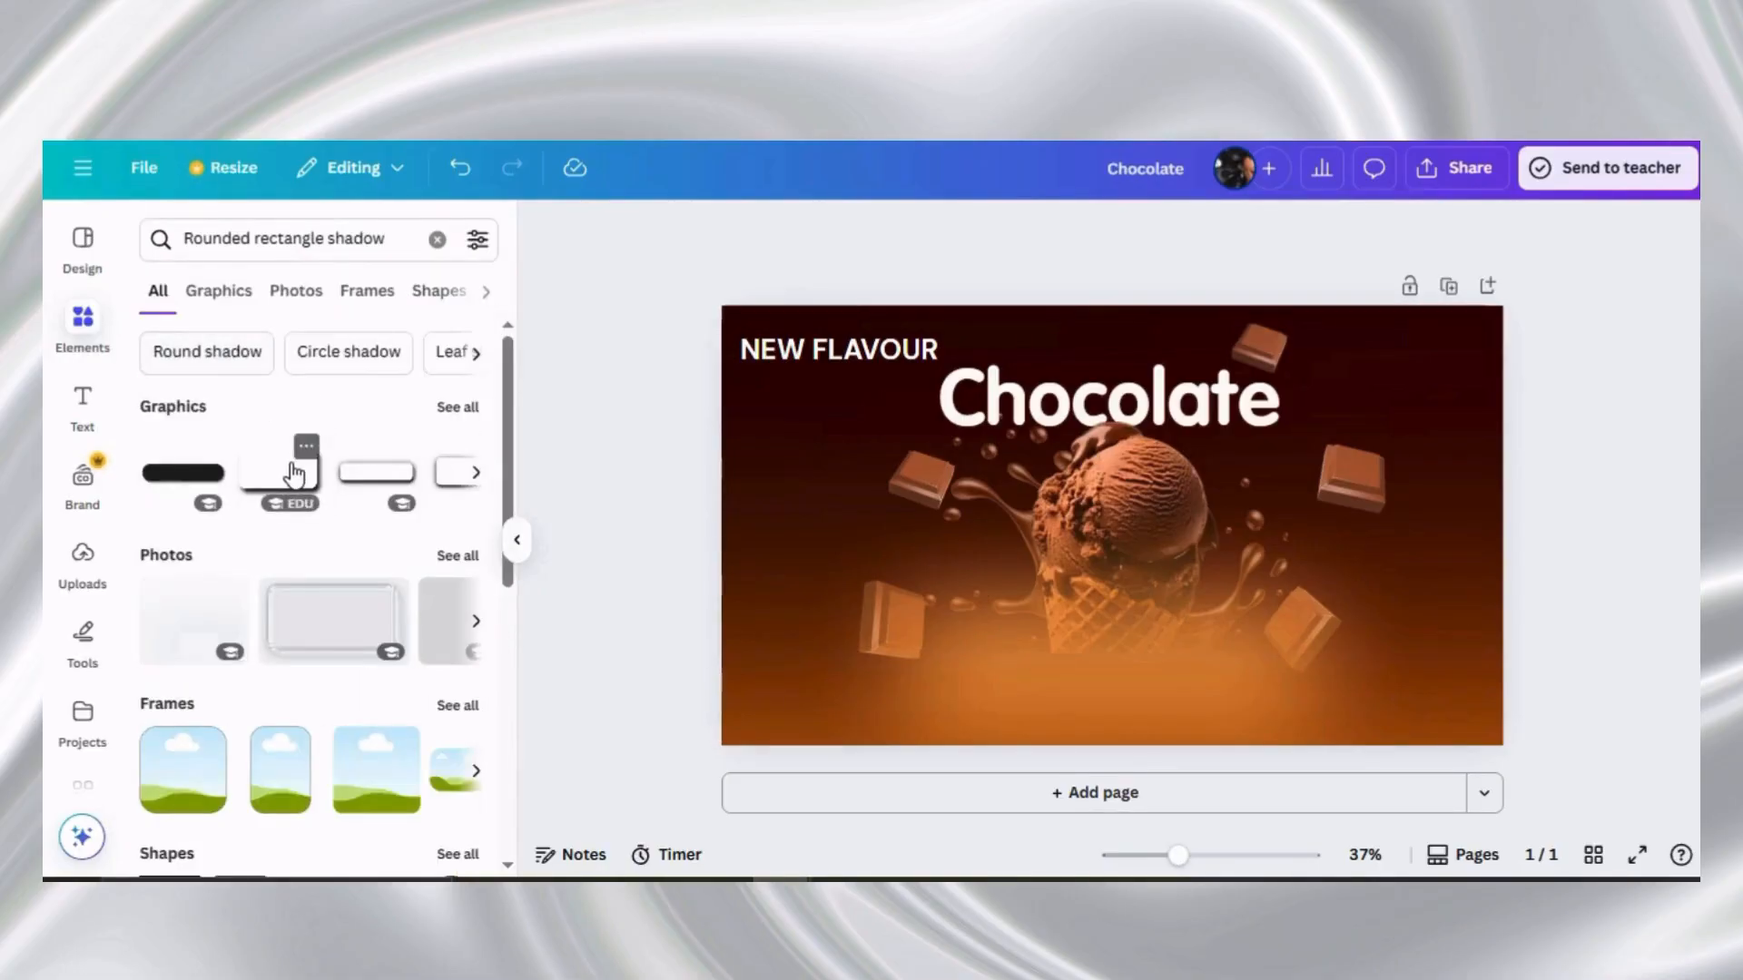
left_click(295, 473)
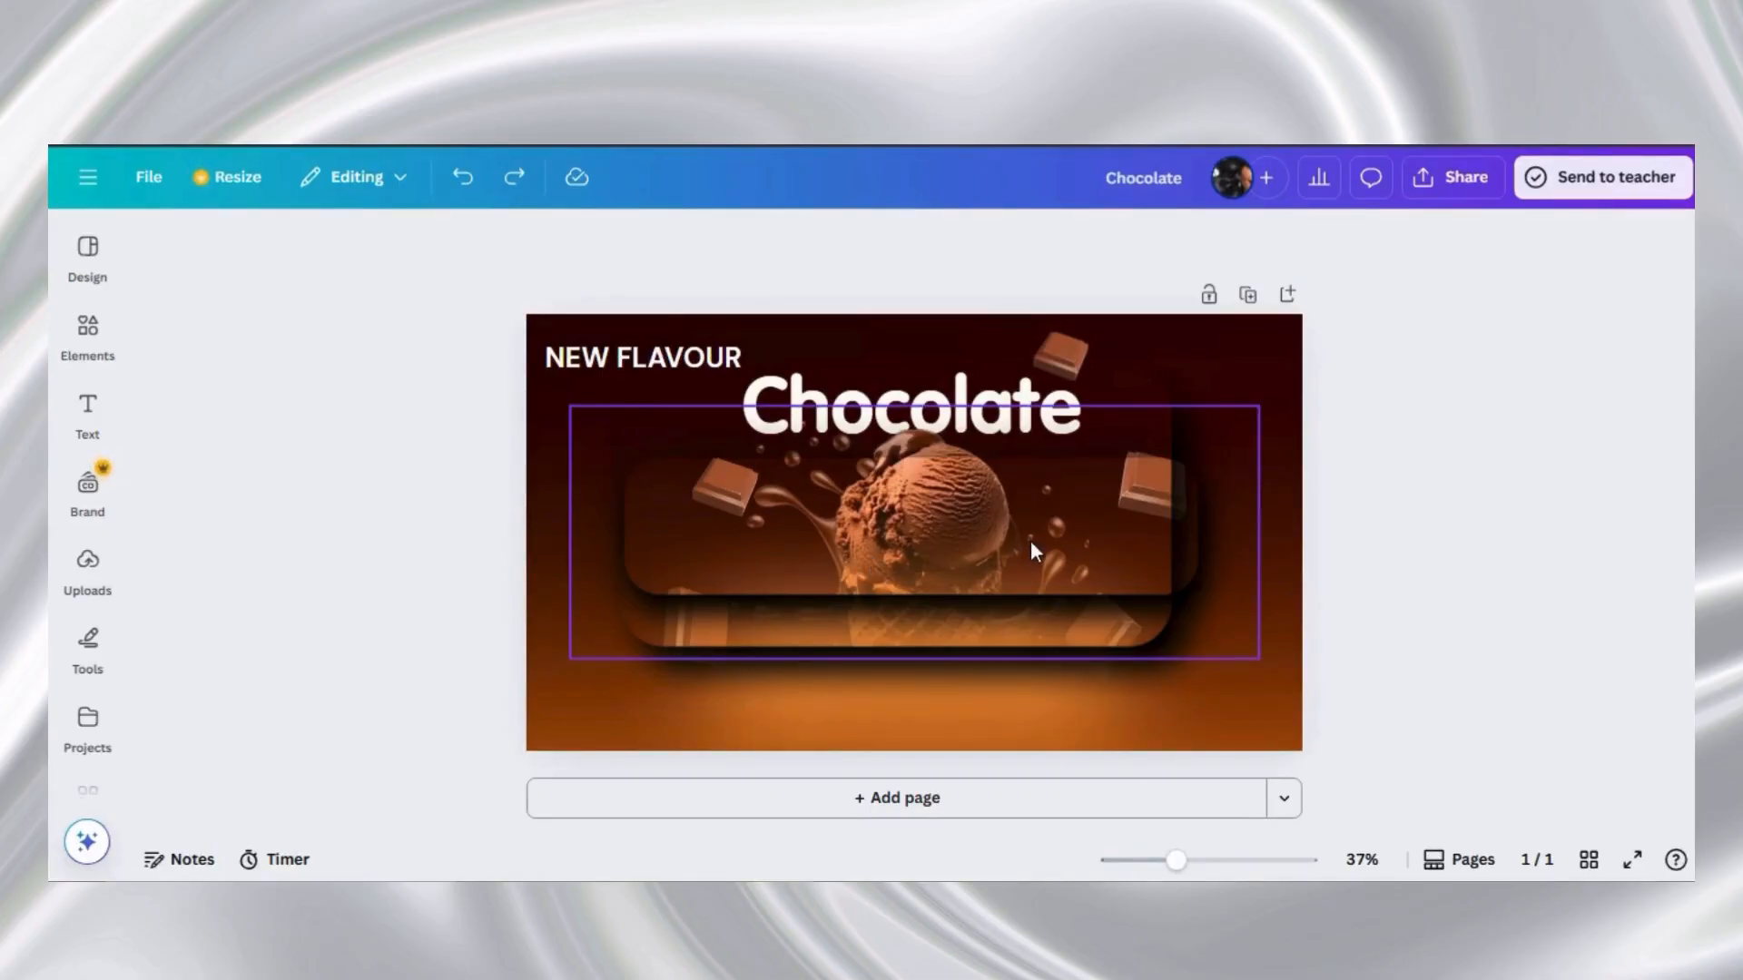
Shrink the wider, flatter rounded rectangle shadow and centre it at the foot of the page, just below the ice cream cone
left_click(1139, 482)
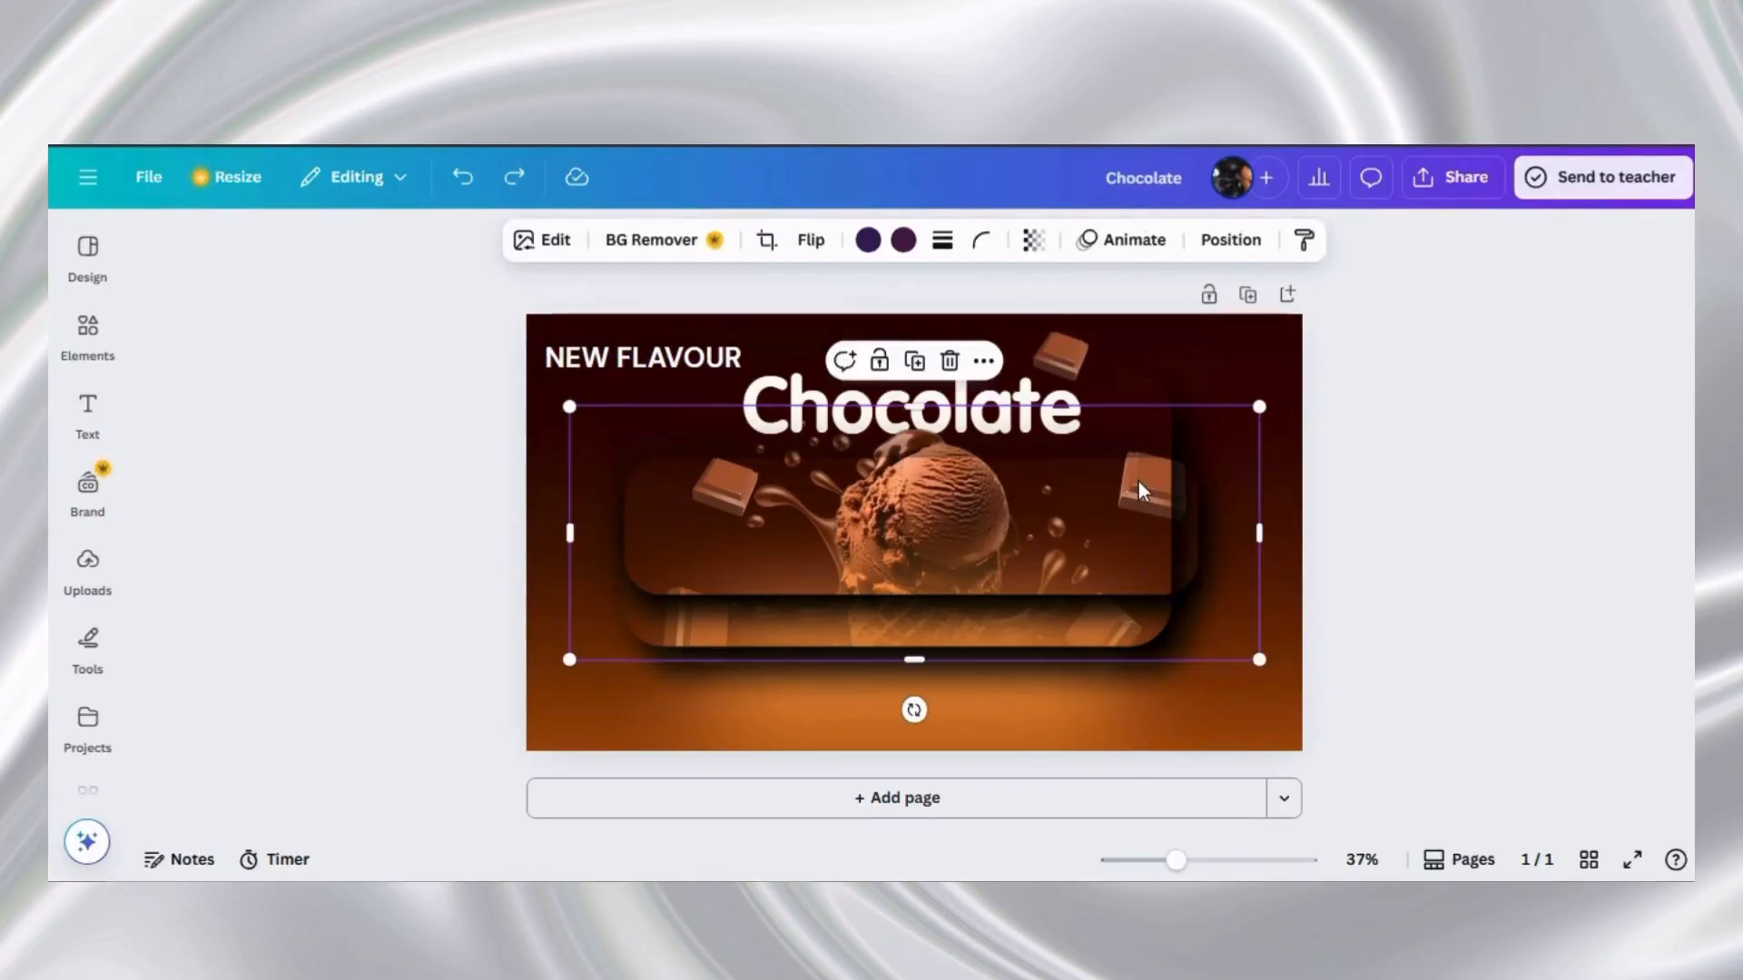
left_click(983, 360)
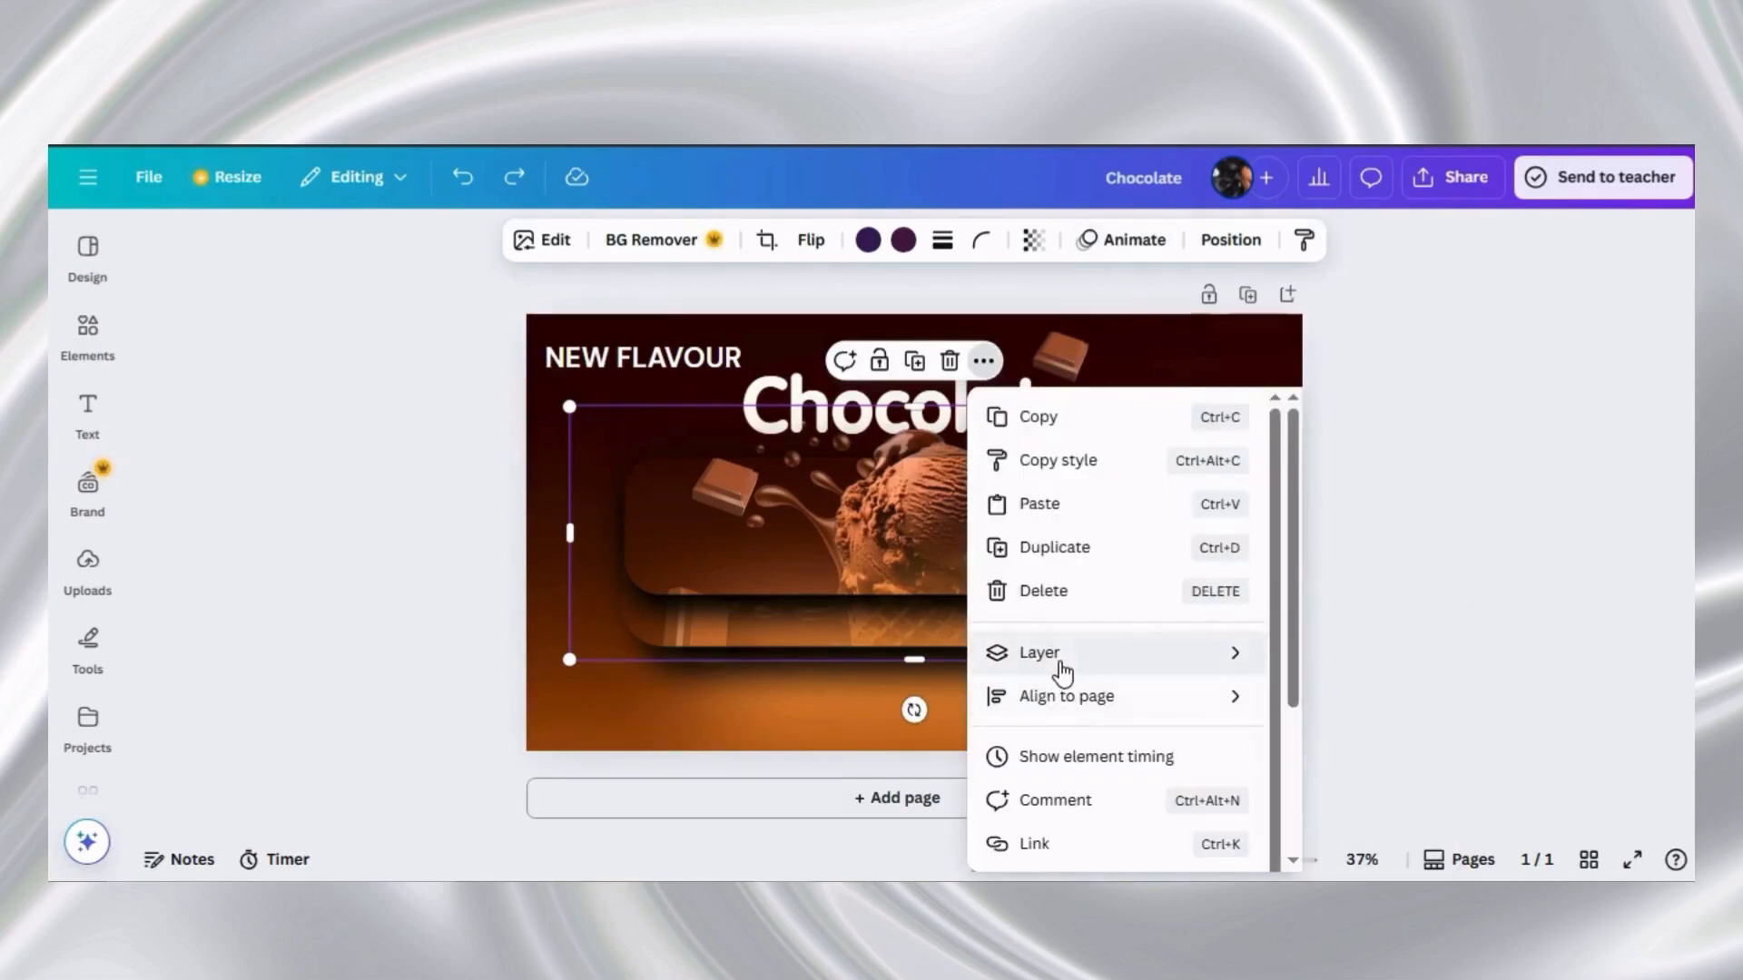
mouse_move(1060, 670)
left_click(1335, 839)
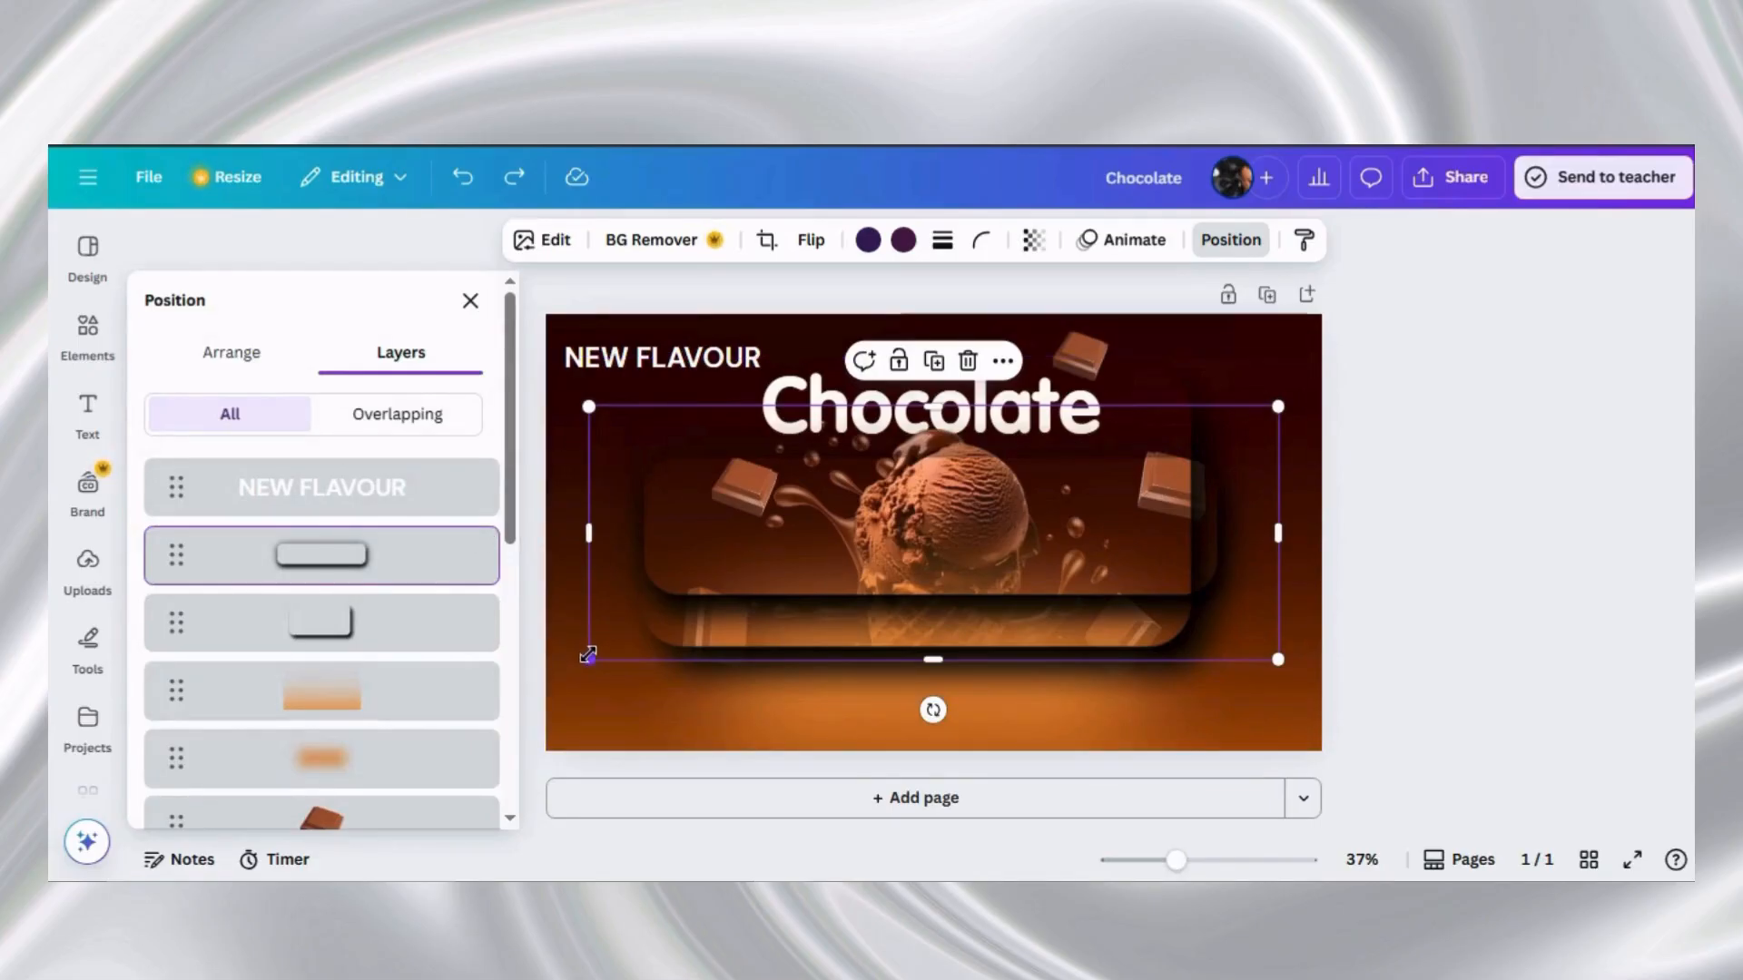
left_click_drag(589, 660, 779, 570)
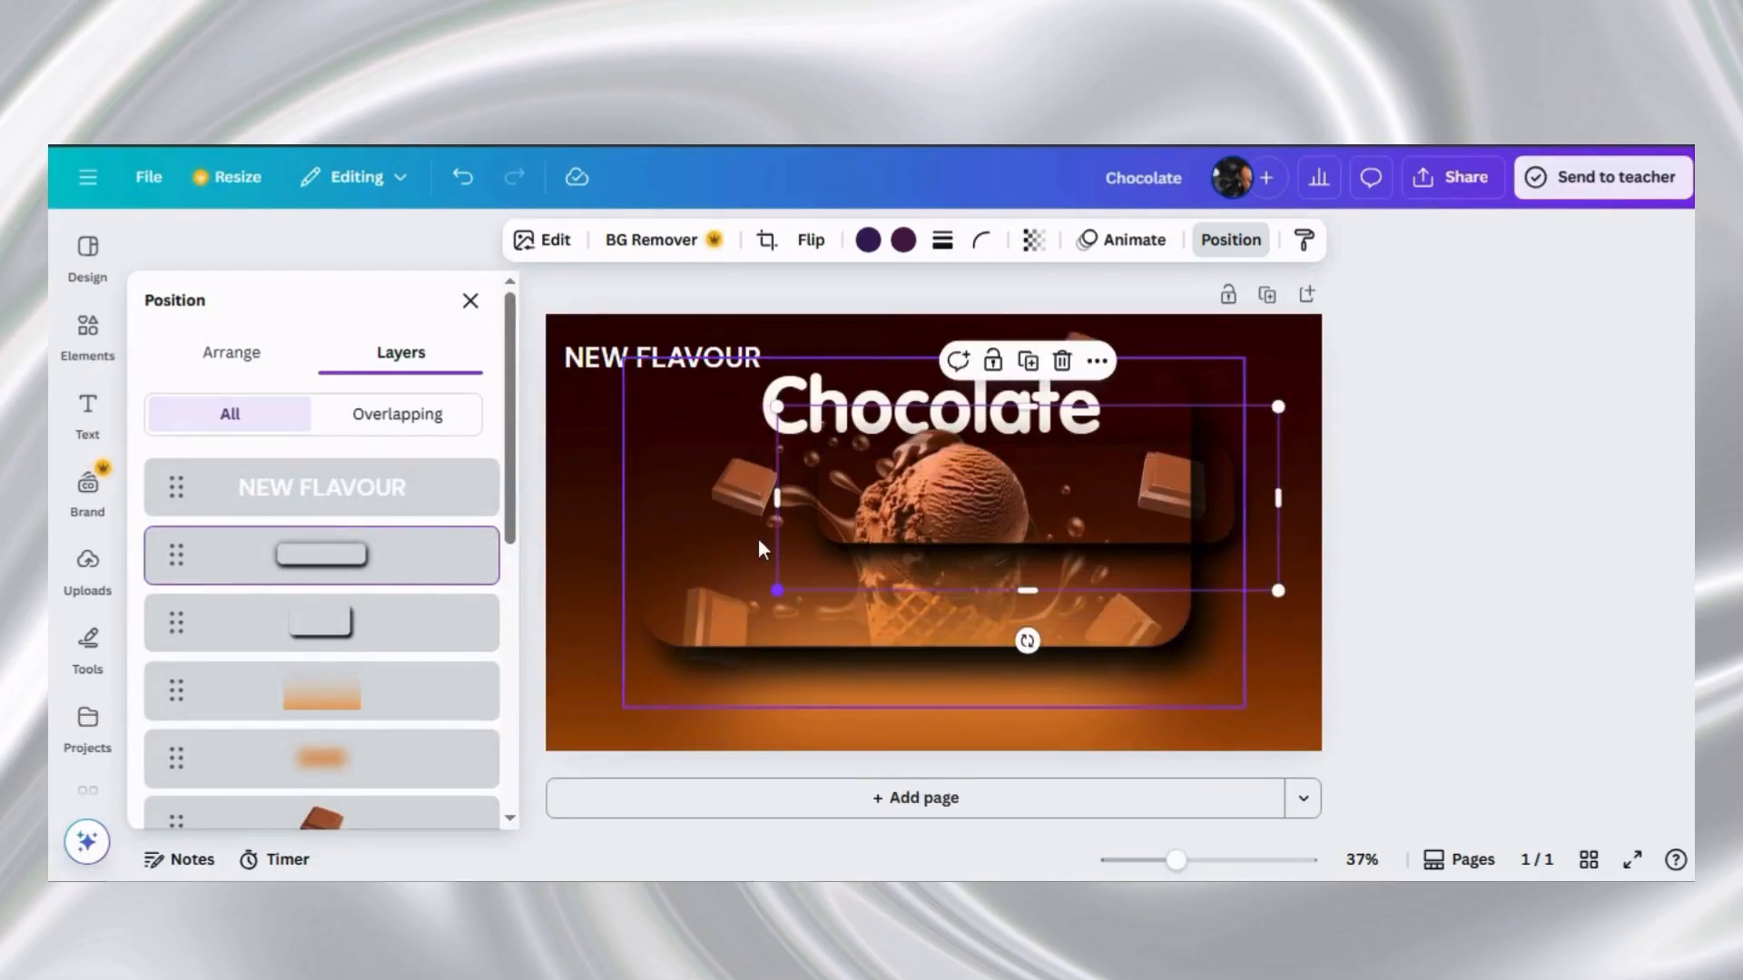
left_click_drag(885, 502, 789, 690)
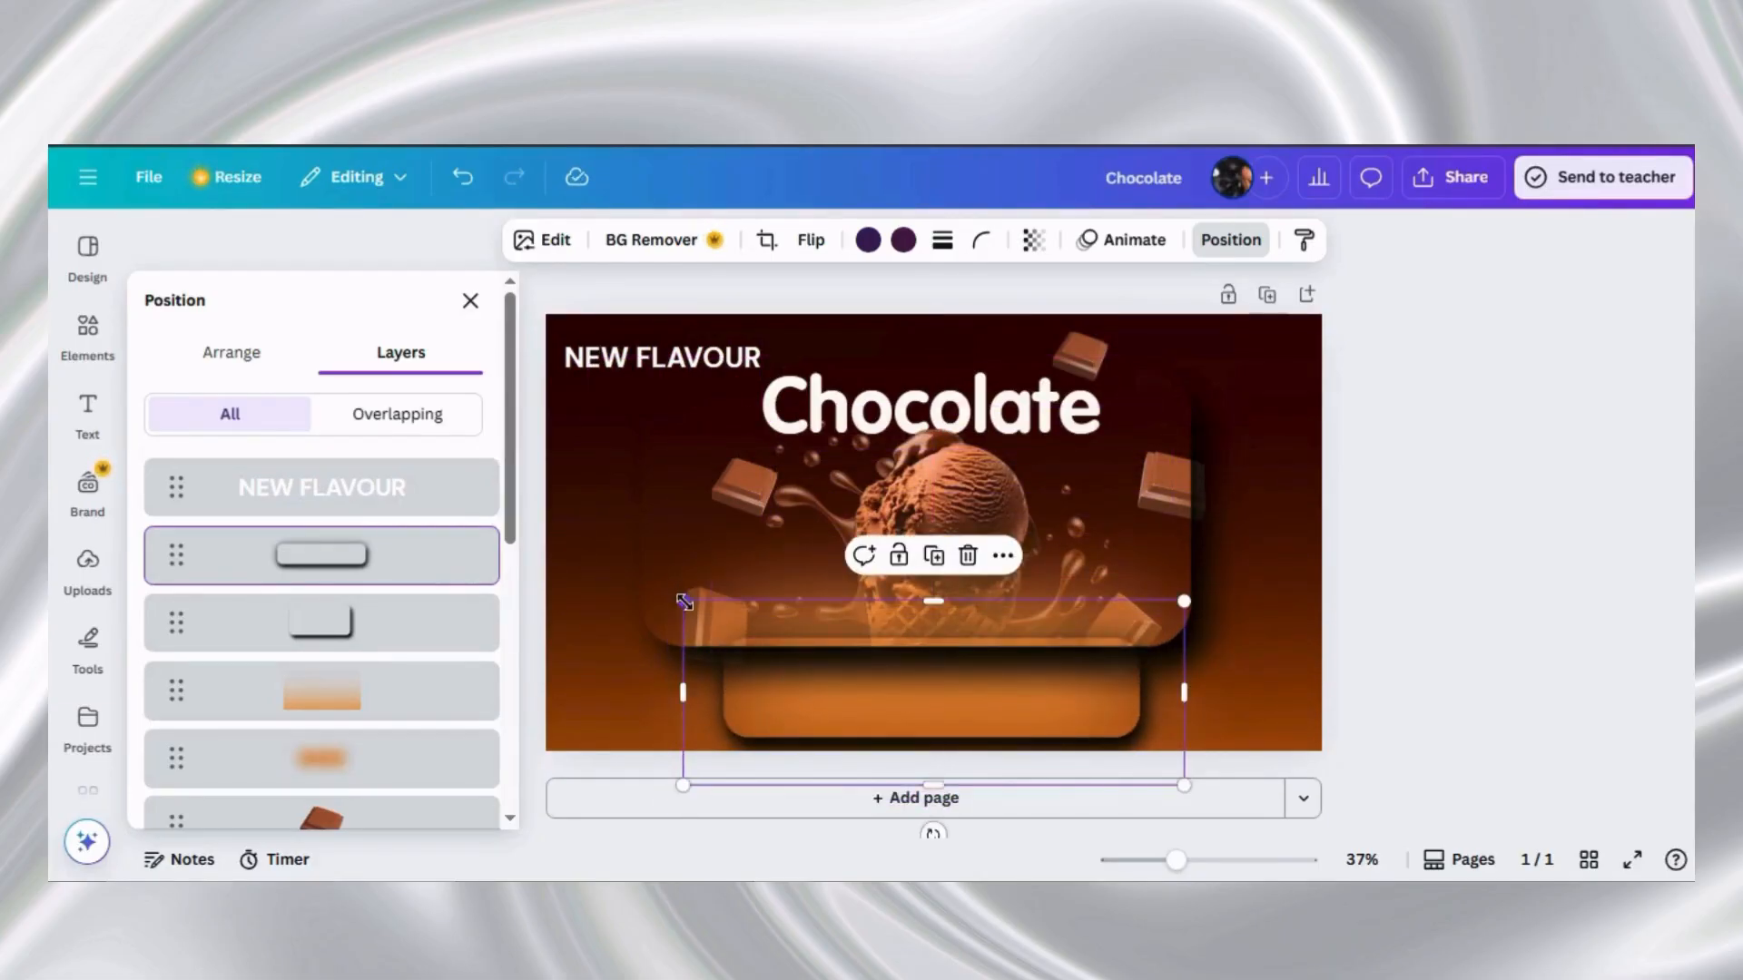
left_click_drag(684, 602, 721, 616)
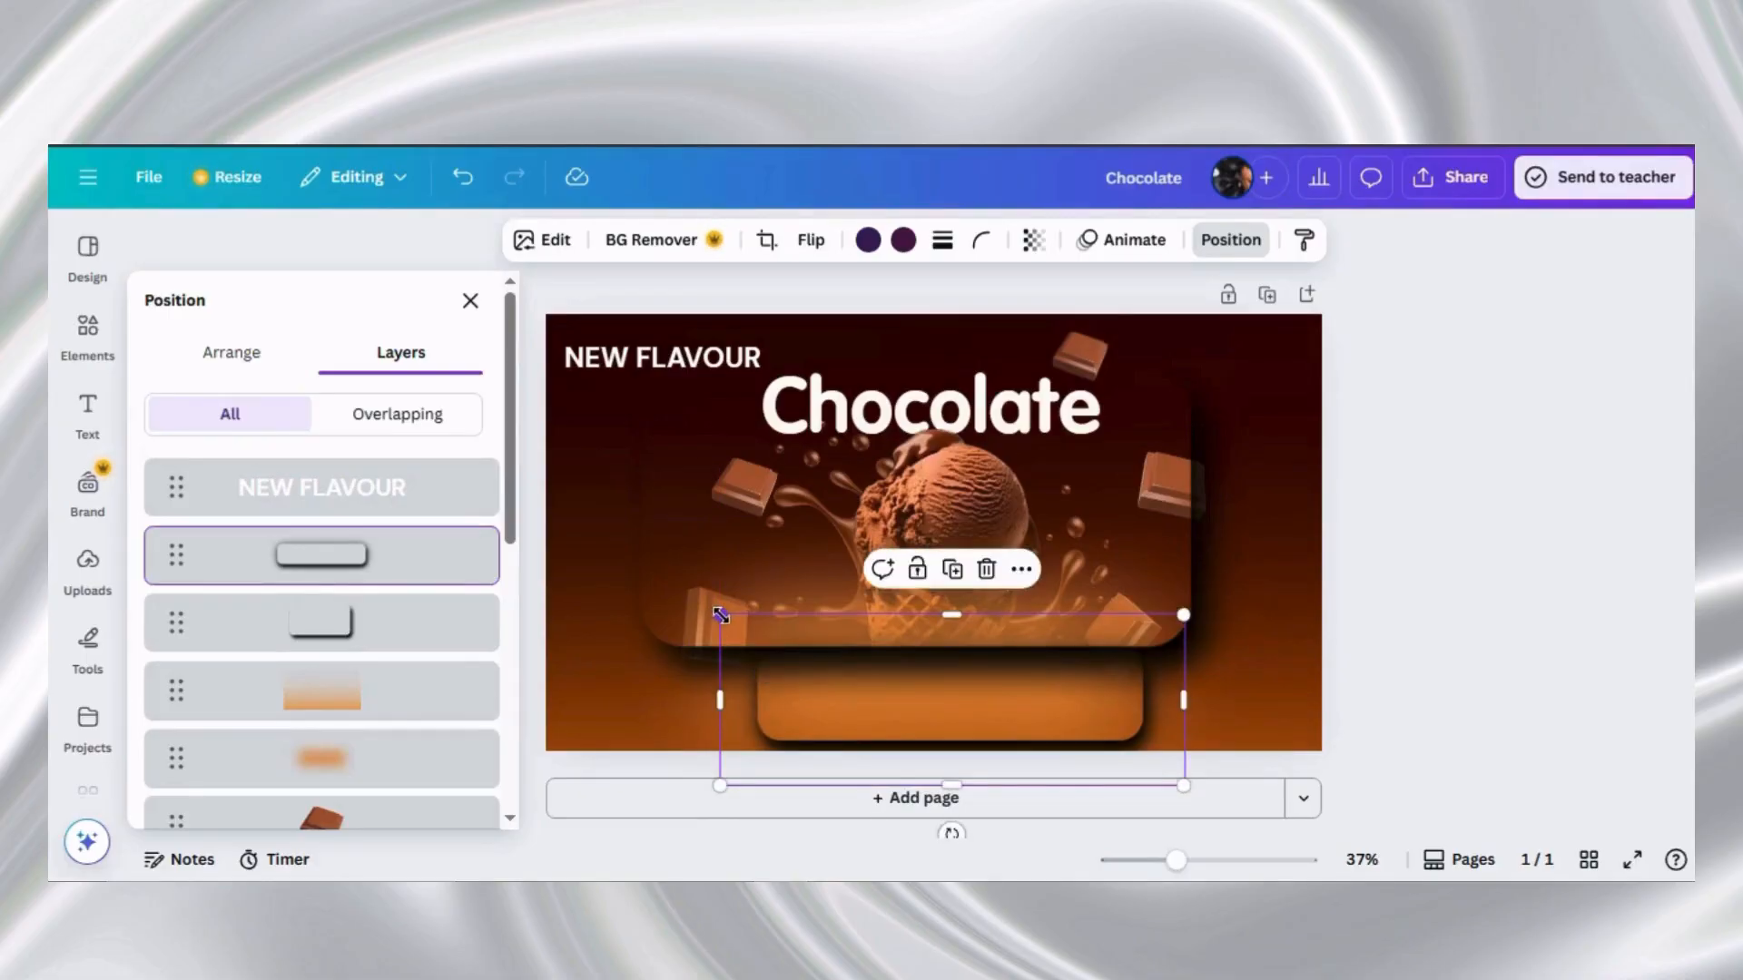
left_click_drag(798, 677, 778, 666)
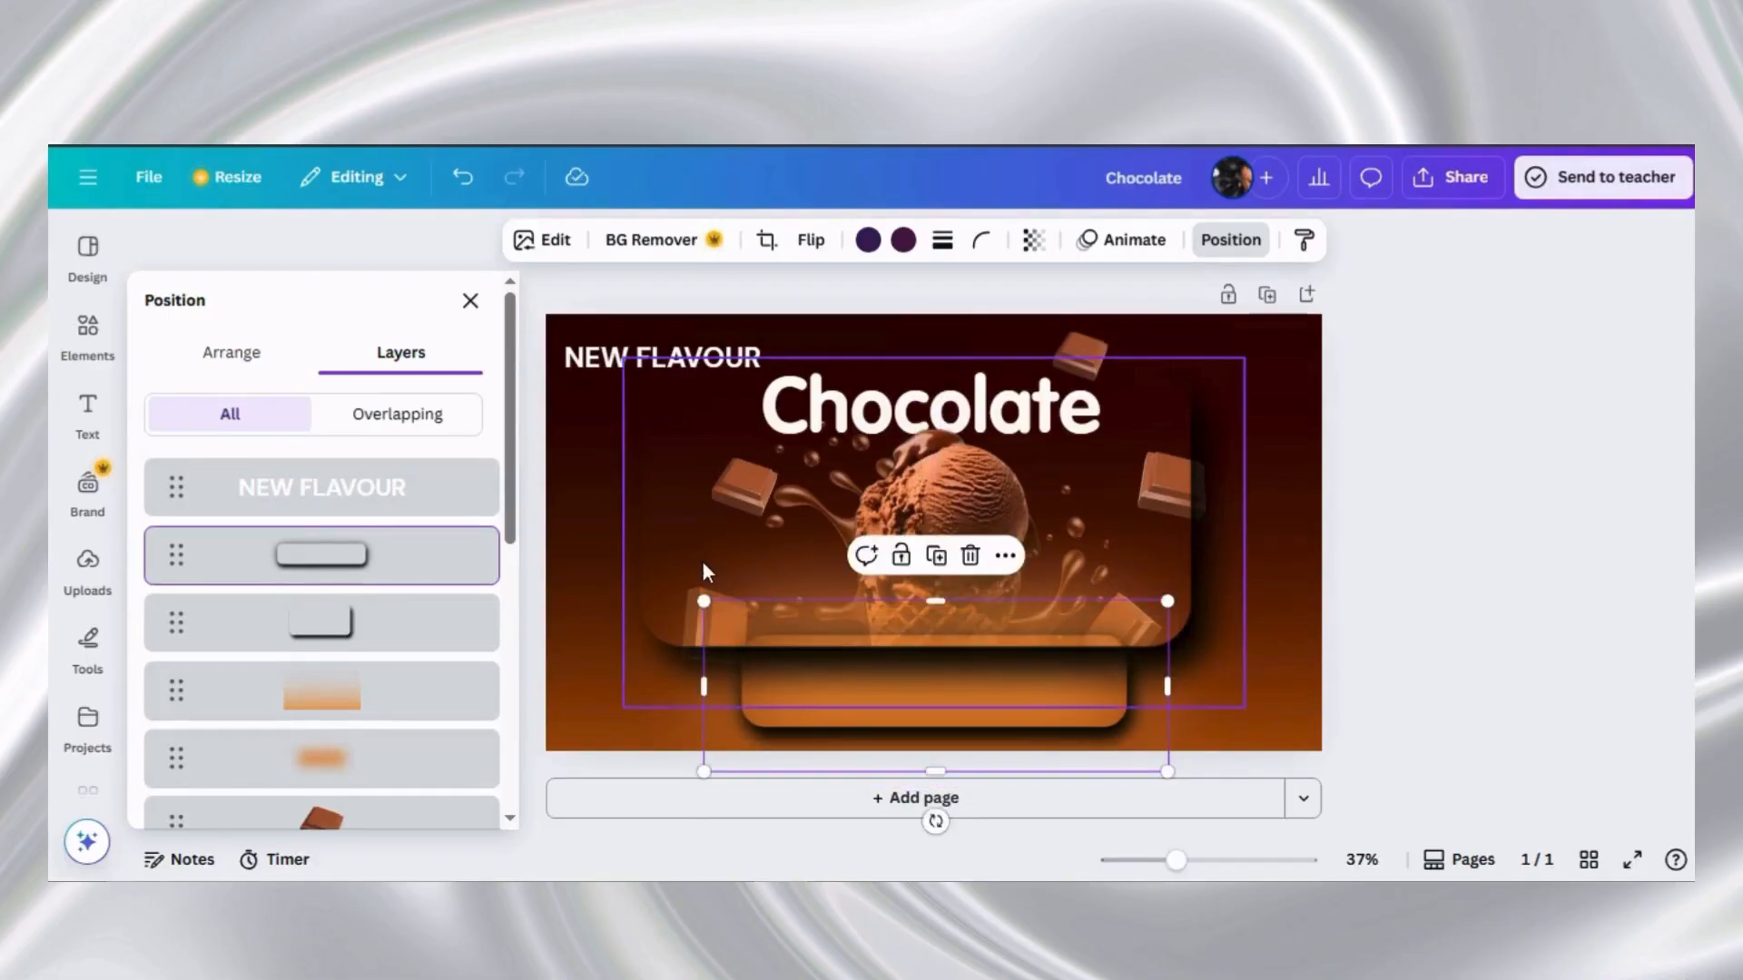
Shrink the taller rounded rectangle shadow and move it down so it overlaps the orange panel below the cone
left_click(701, 559)
left_click_drag(622, 707, 722, 647)
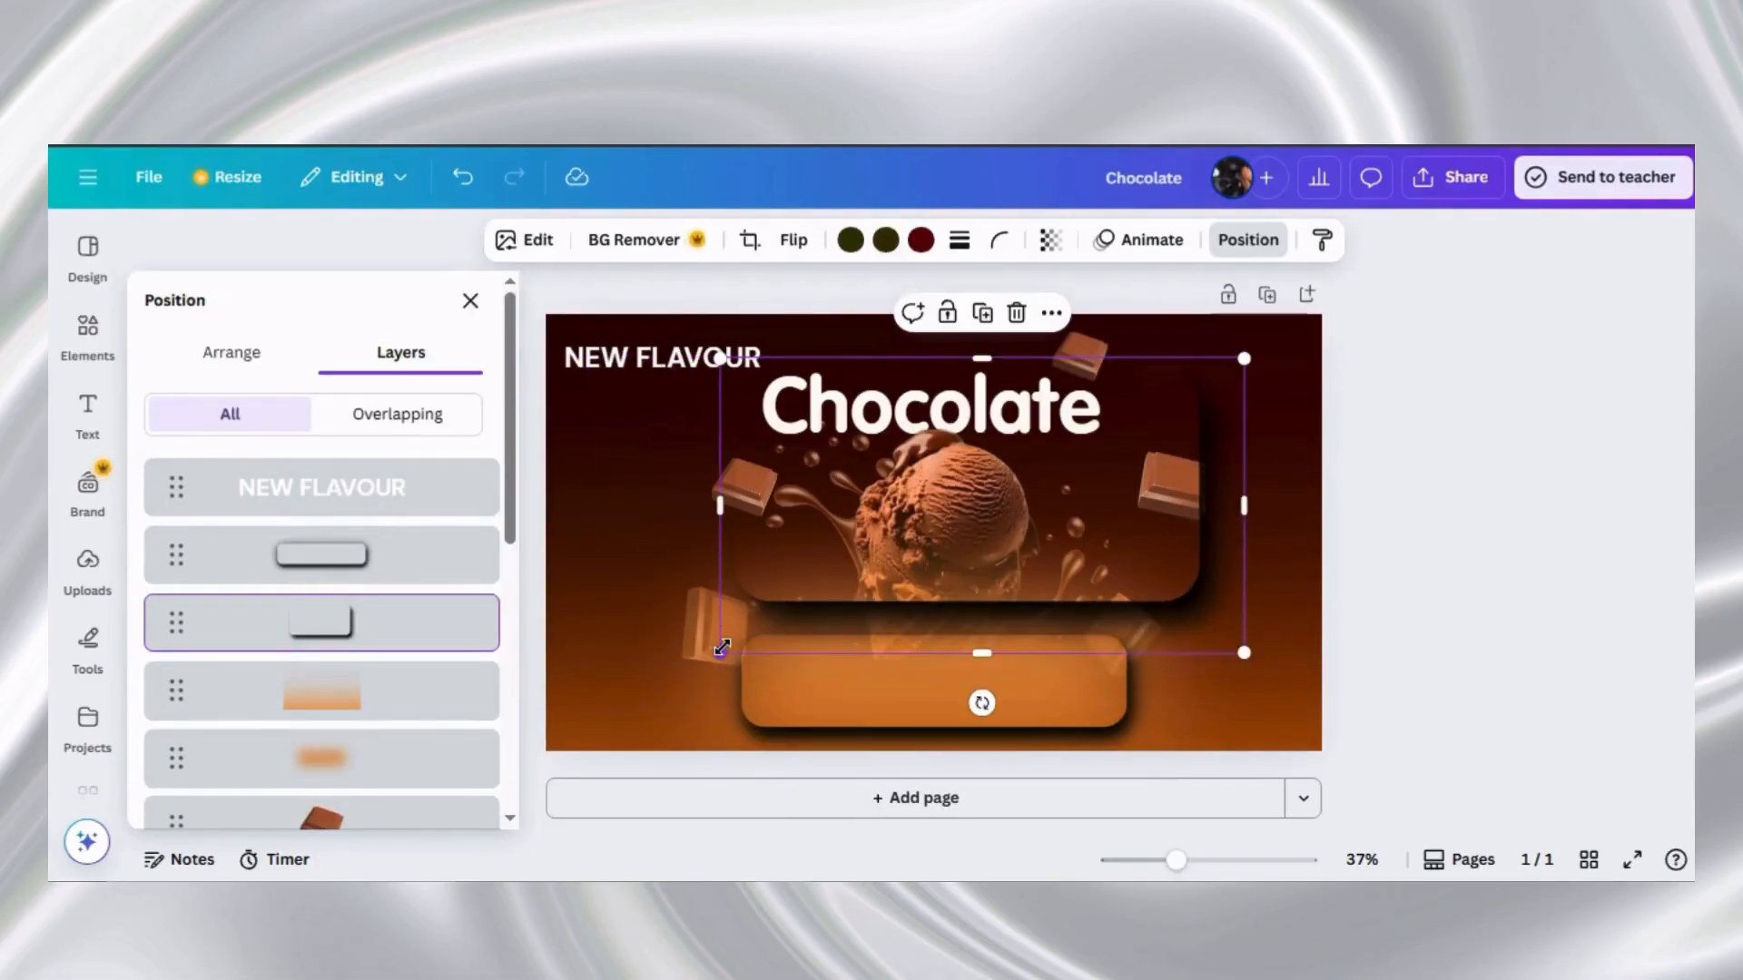
left_click_drag(912, 490, 892, 601)
left_click_drag(704, 575, 777, 575)
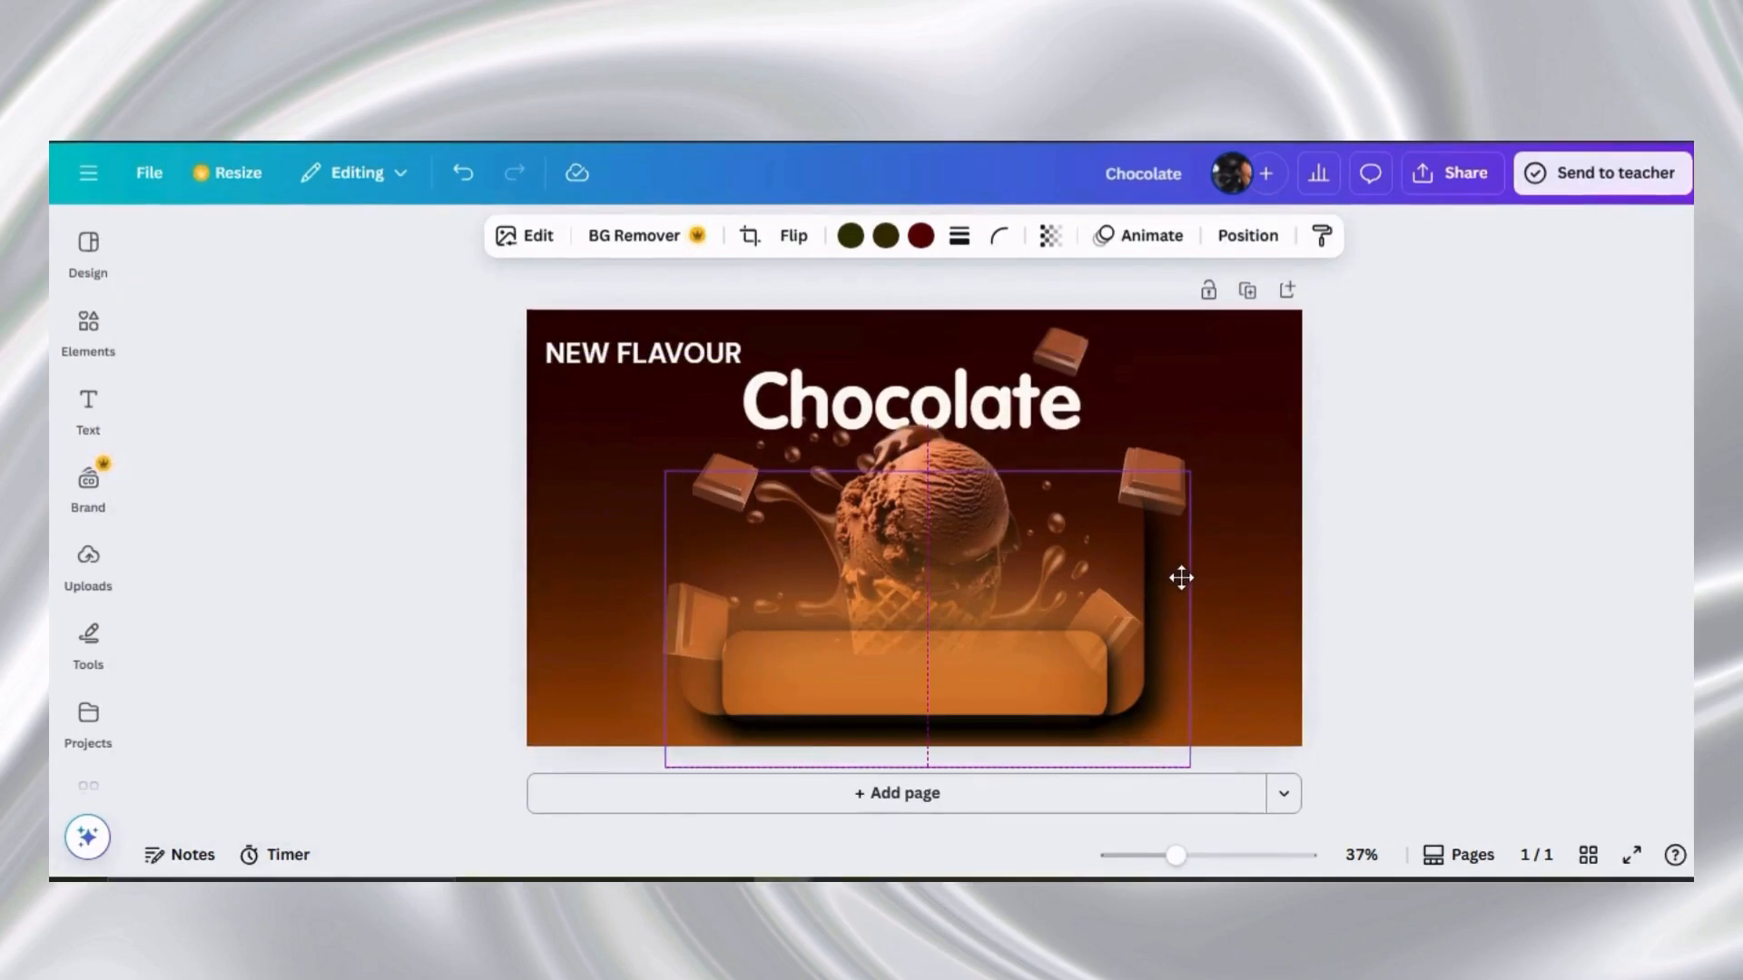
Narrow the taller shadow from both sides and centre it so its dark strip runs along the orange panel's lower edge
left_click_drag(1181, 578, 1067, 550)
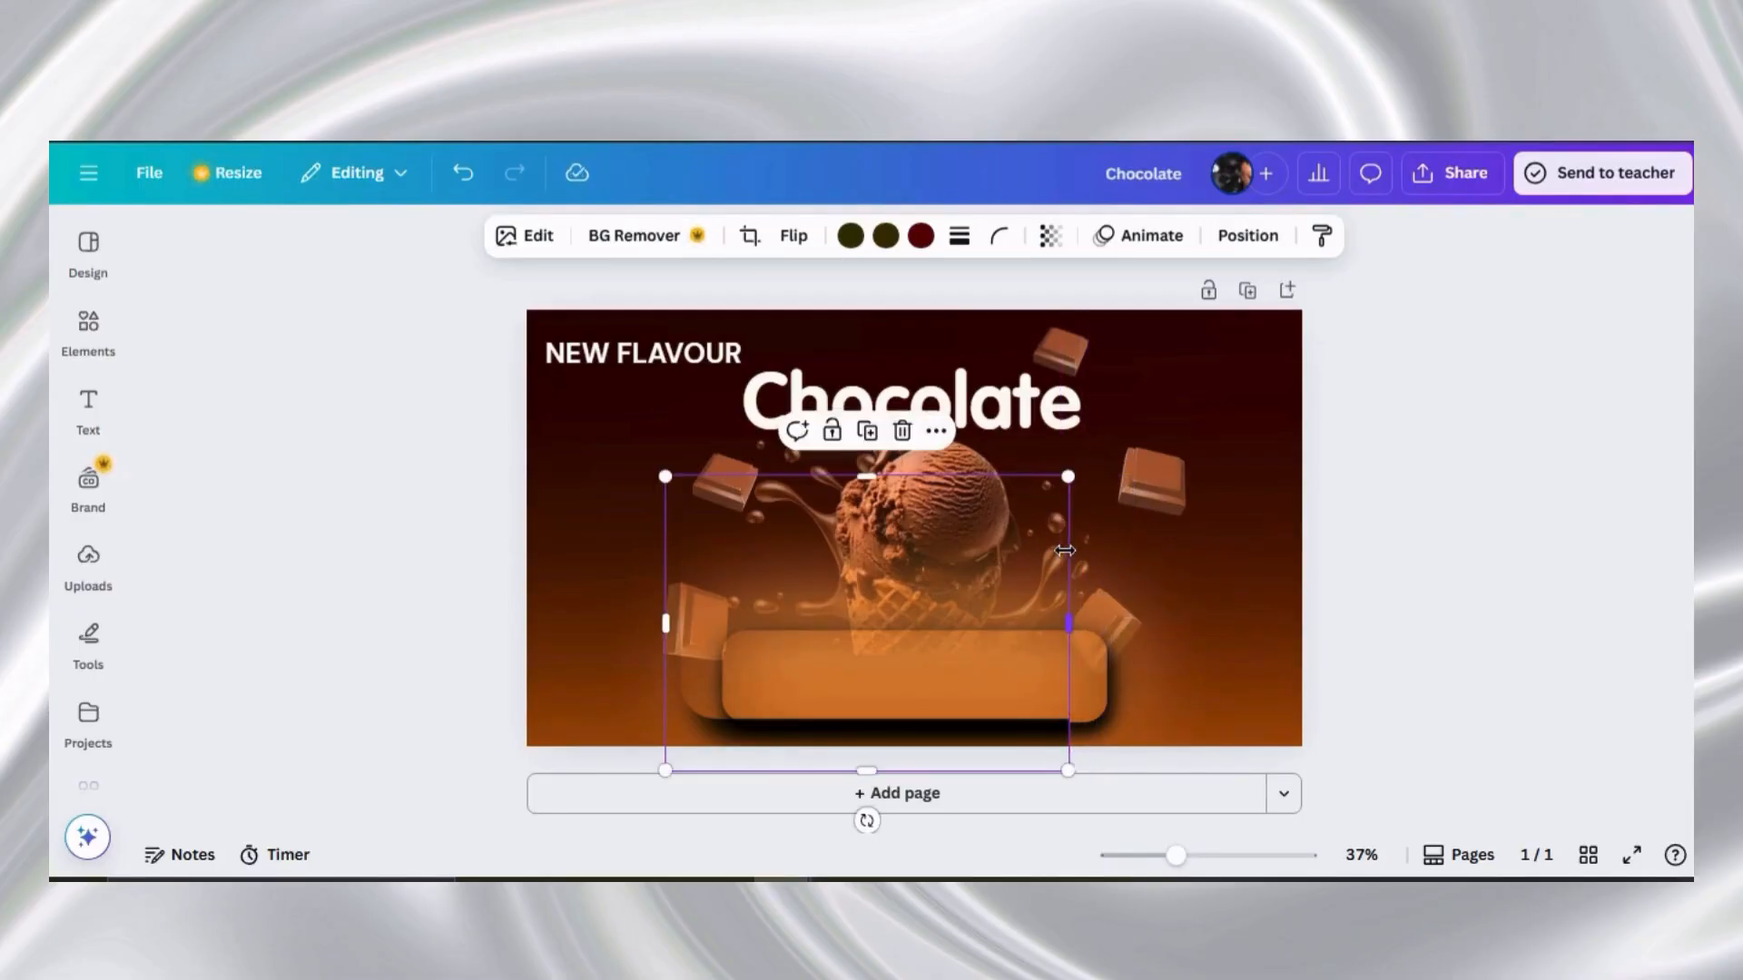
left_click_drag(667, 625, 737, 620)
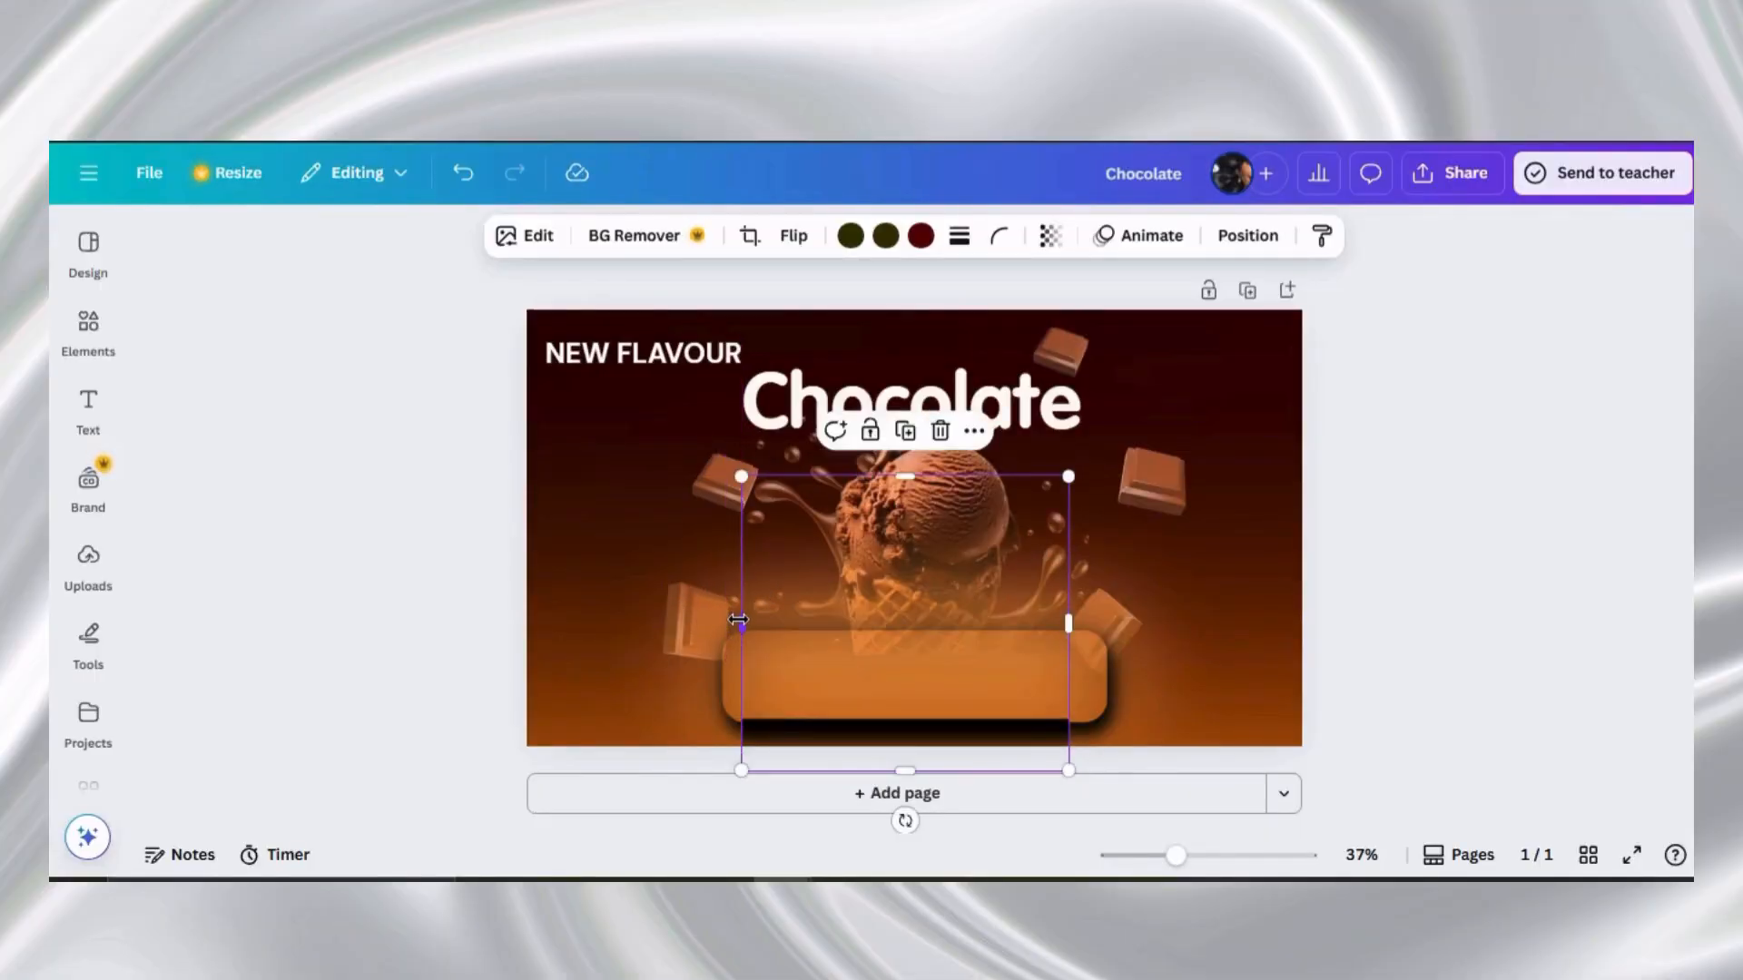
left_click_drag(743, 770, 761, 724)
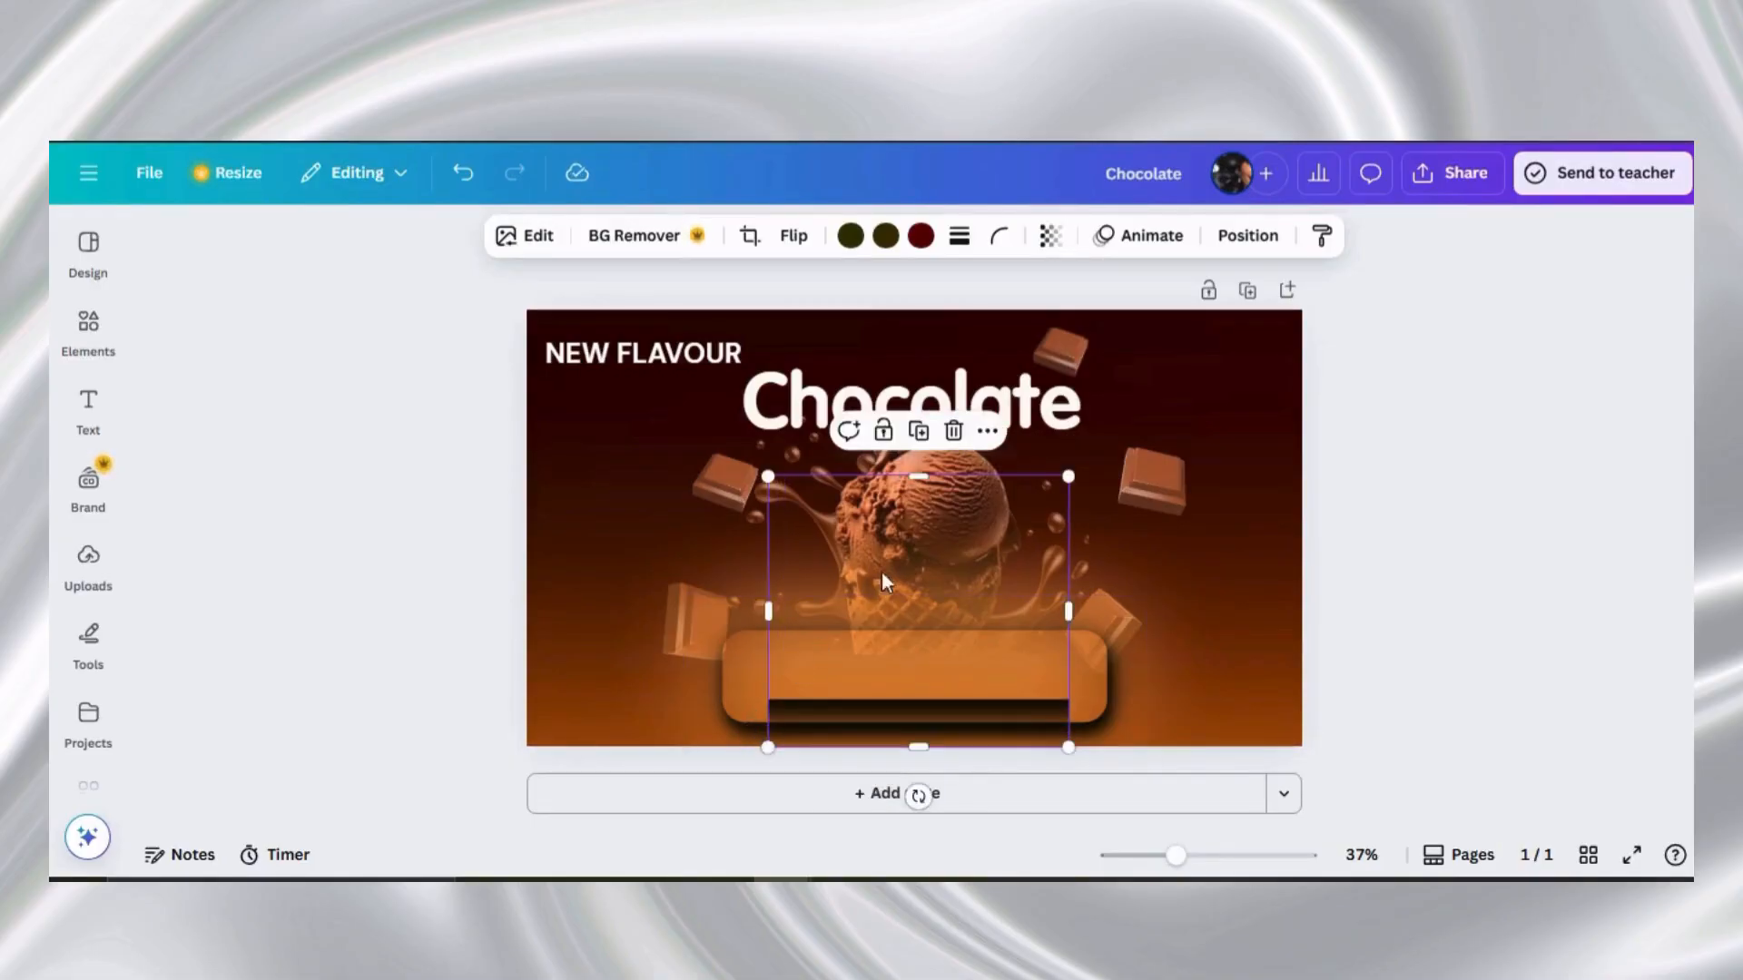
mouse_move(906, 514)
left_mouse_down()
mouse_move(906, 500)
mouse_move(906, 527)
left_mouse_up()
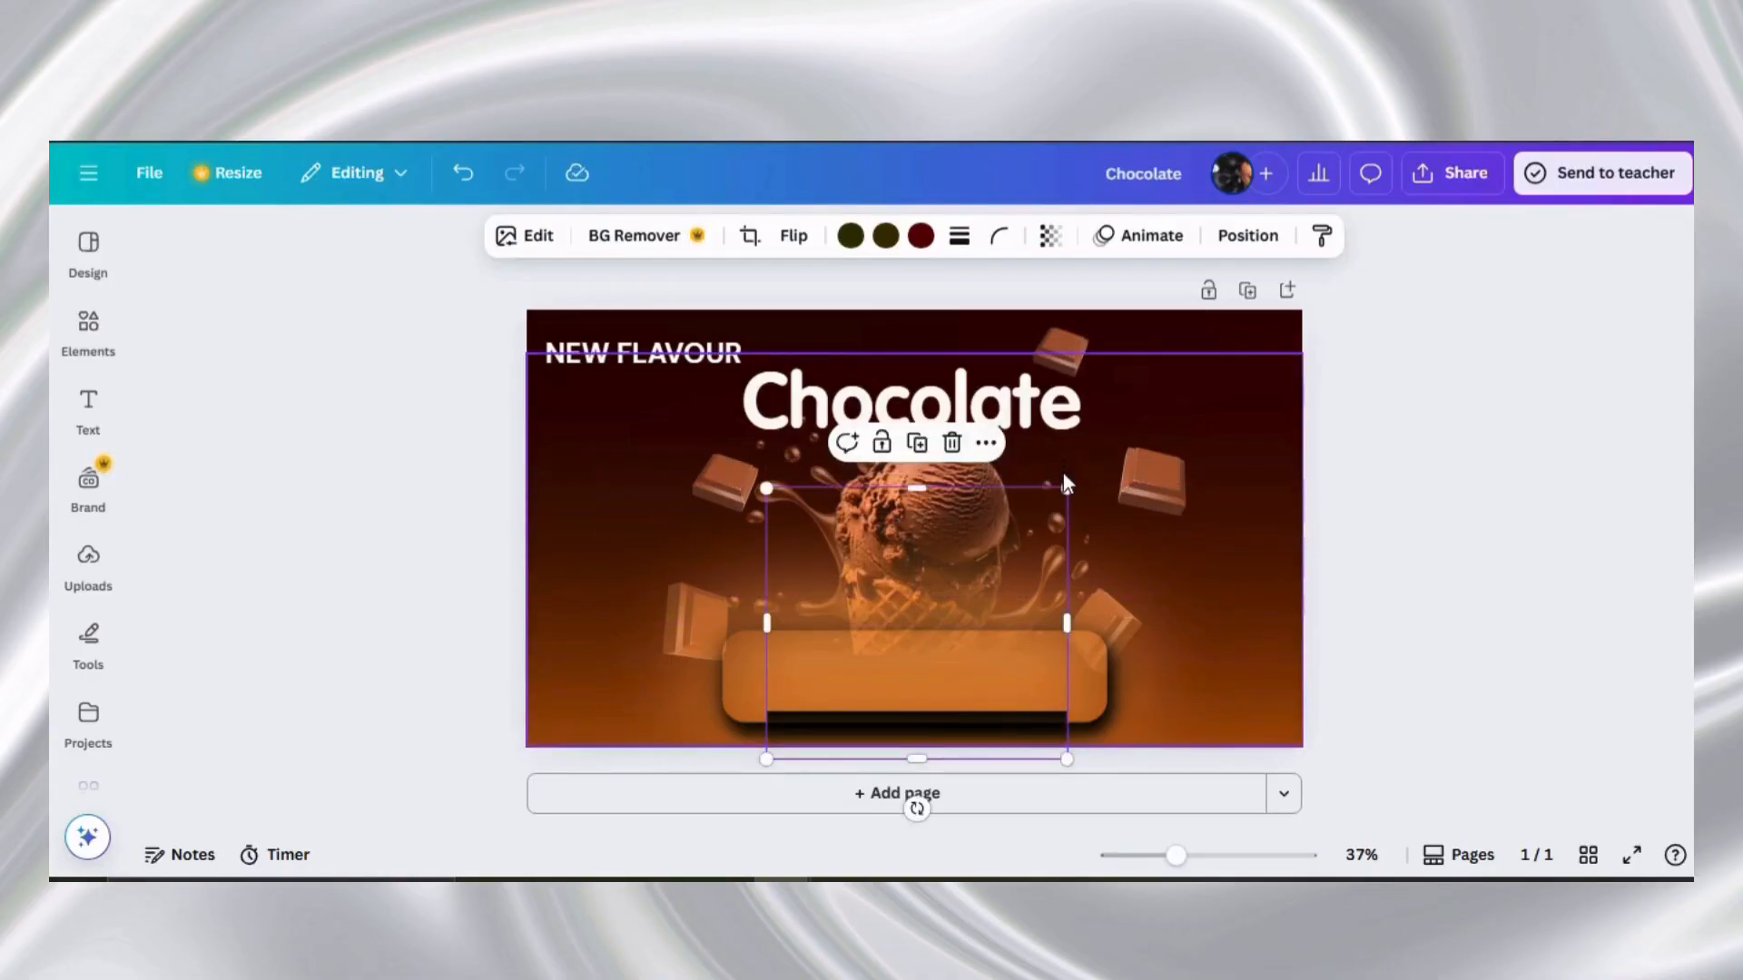
mouse_move(1067, 487)
left_mouse_down()
mouse_move(1073, 473)
mouse_move(1059, 486)
left_mouse_up()
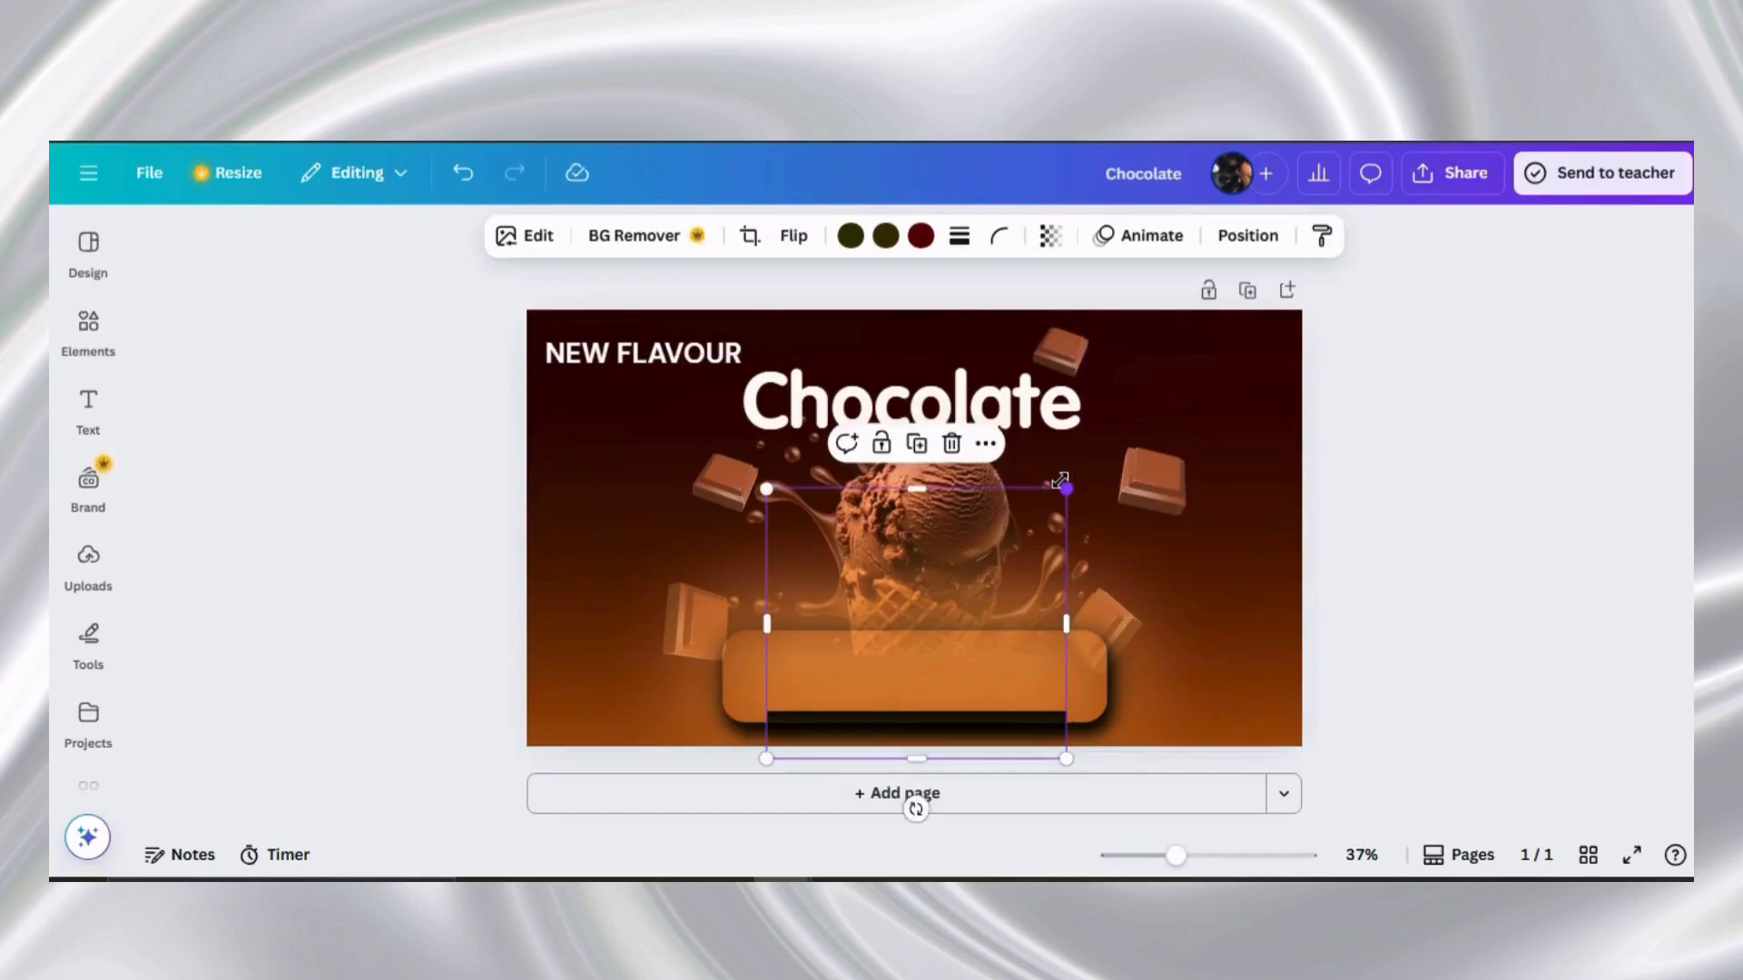
left_click(1163, 512)
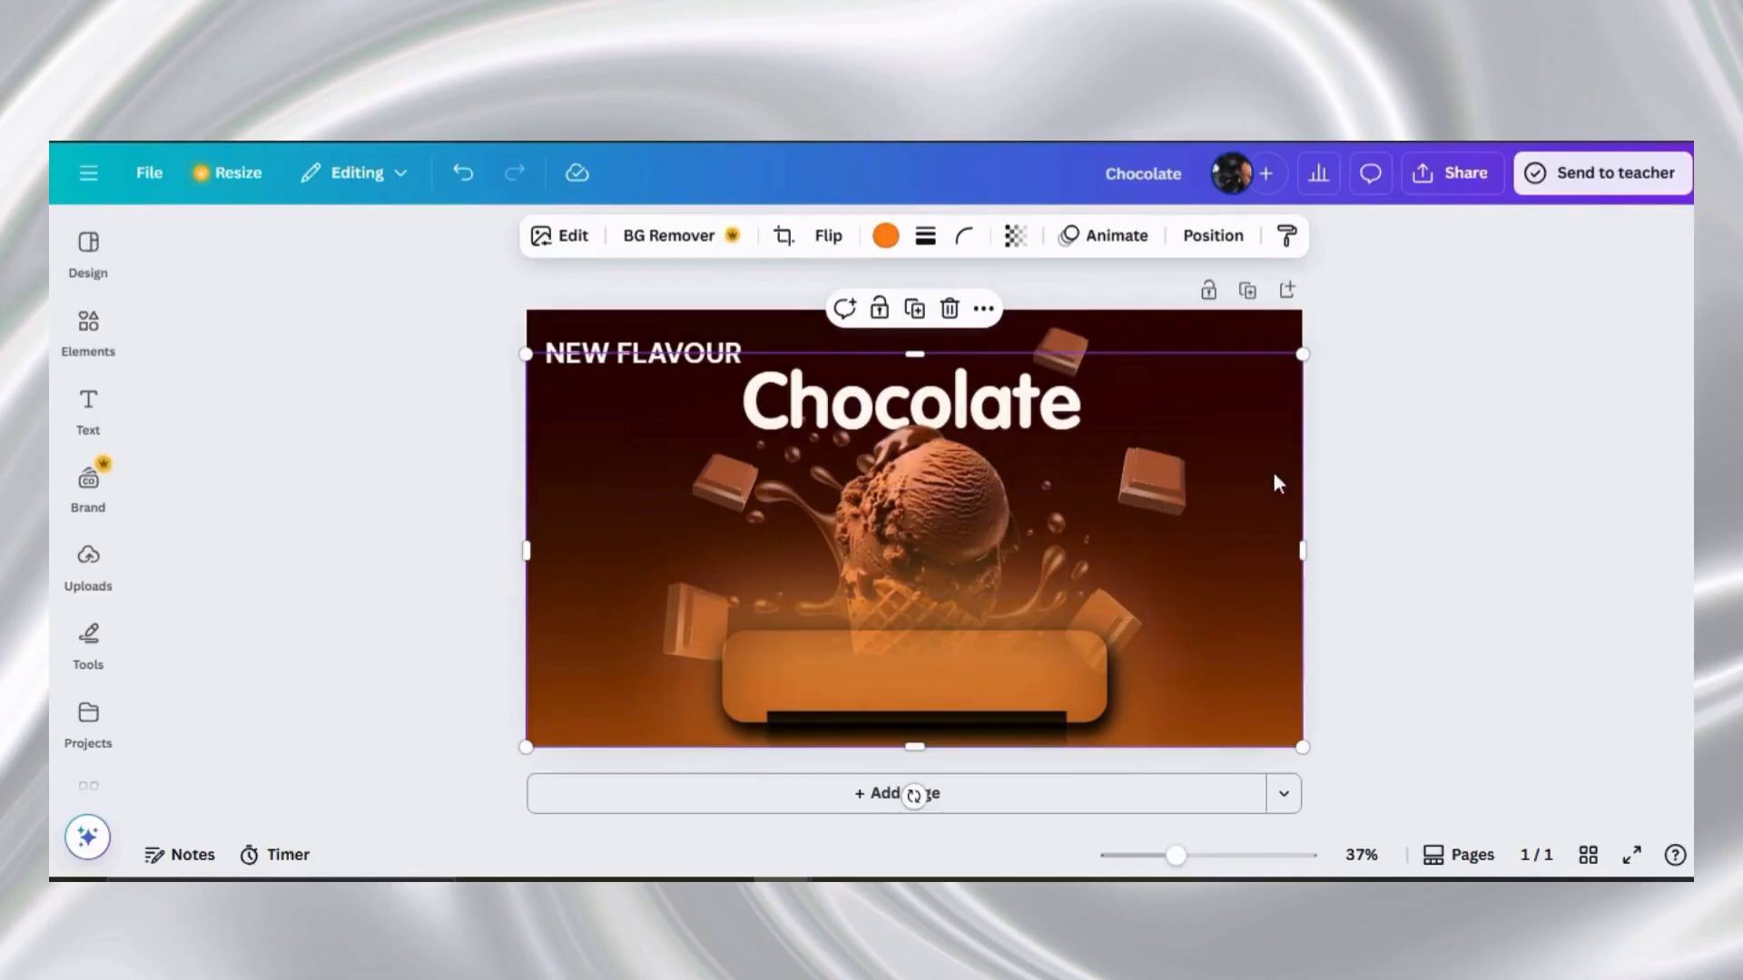
left_click(1443, 478)
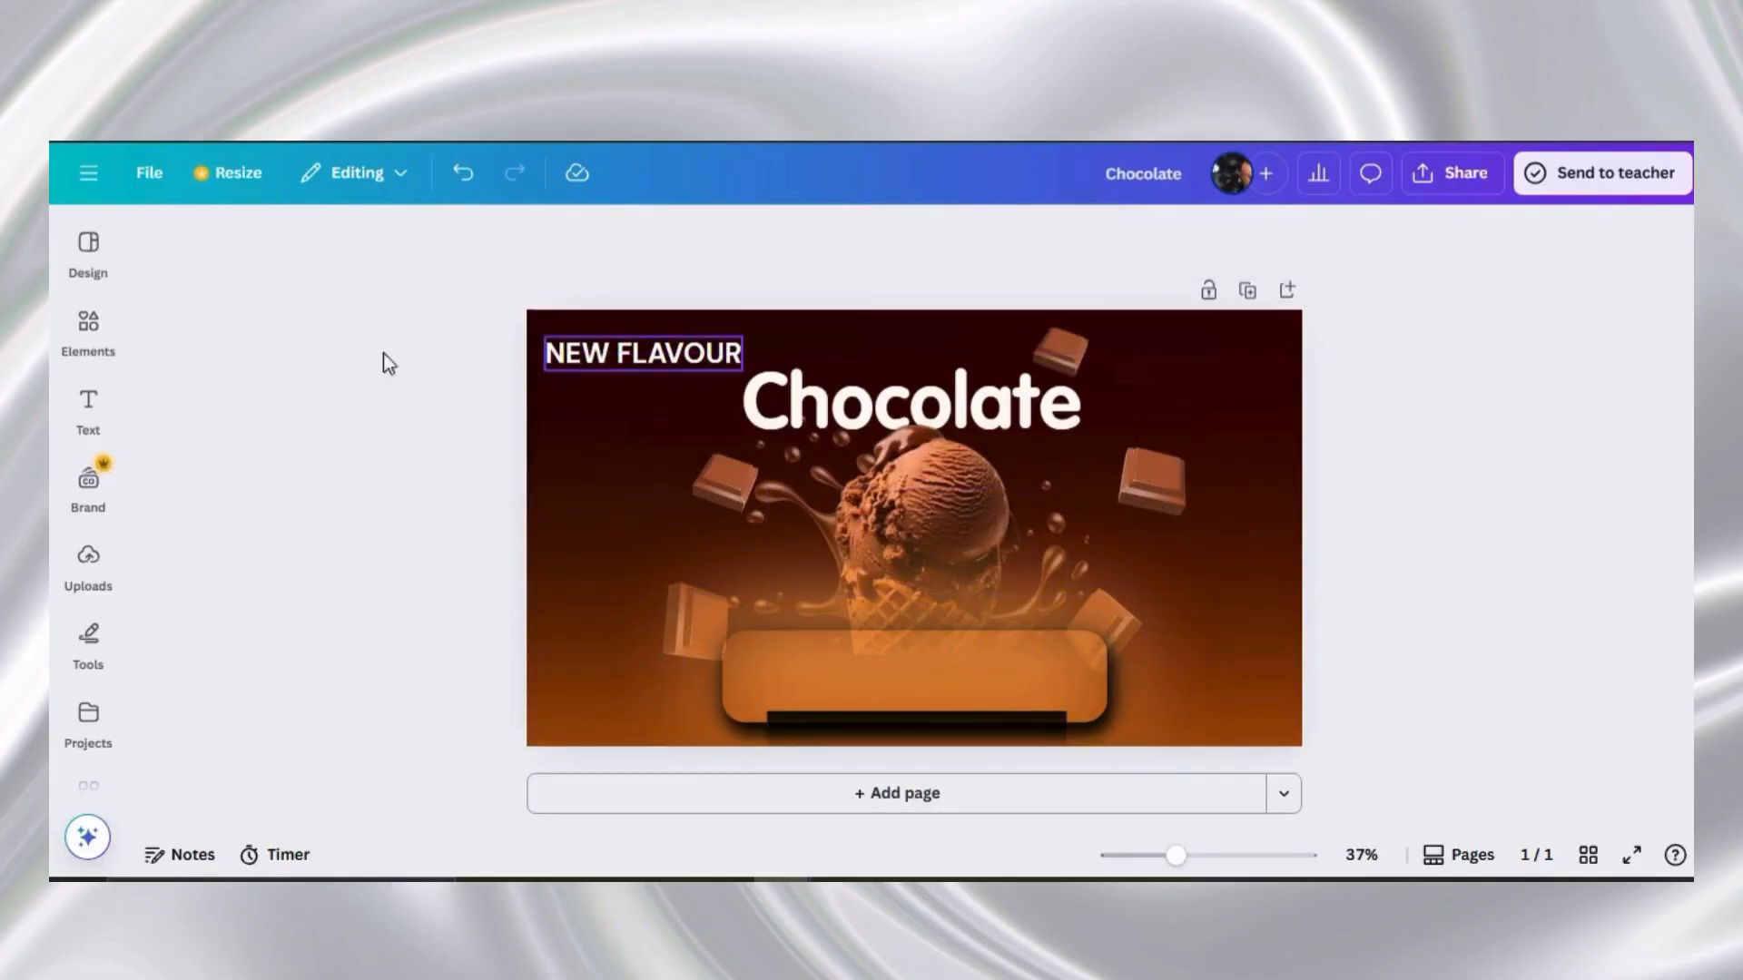
Reopen the elements library and clear the previous "Rounded rectangle shadow" search
left_click(85, 348)
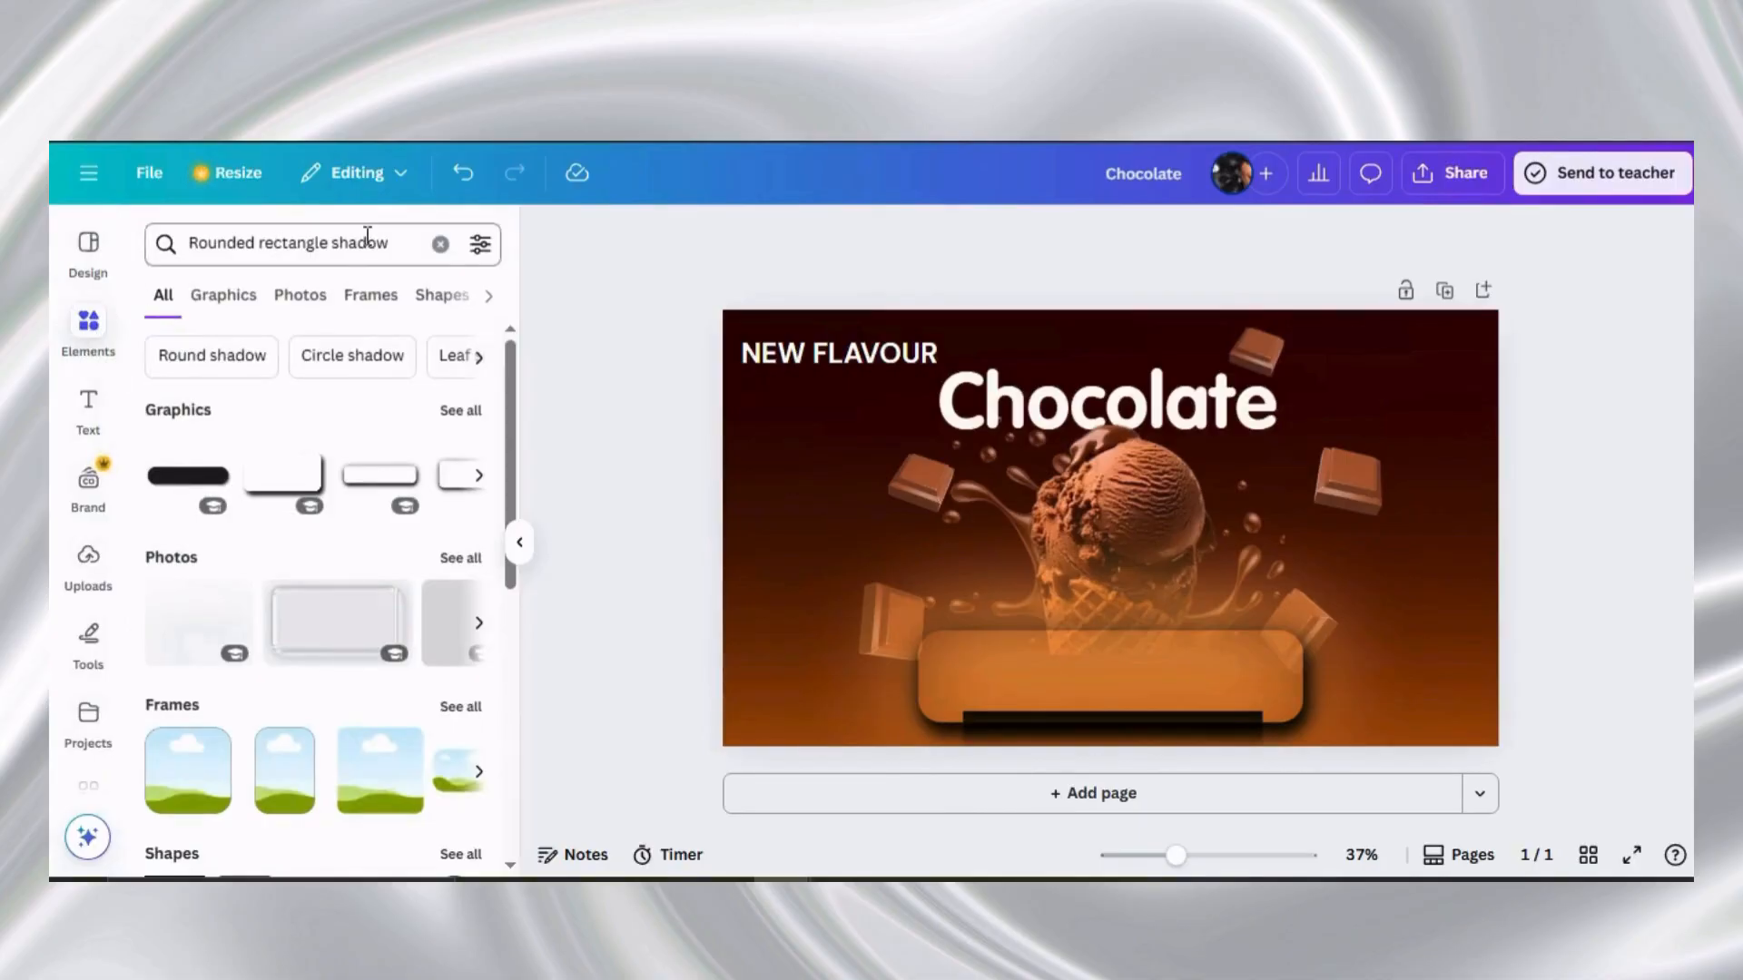
left_click(440, 244)
type("white")
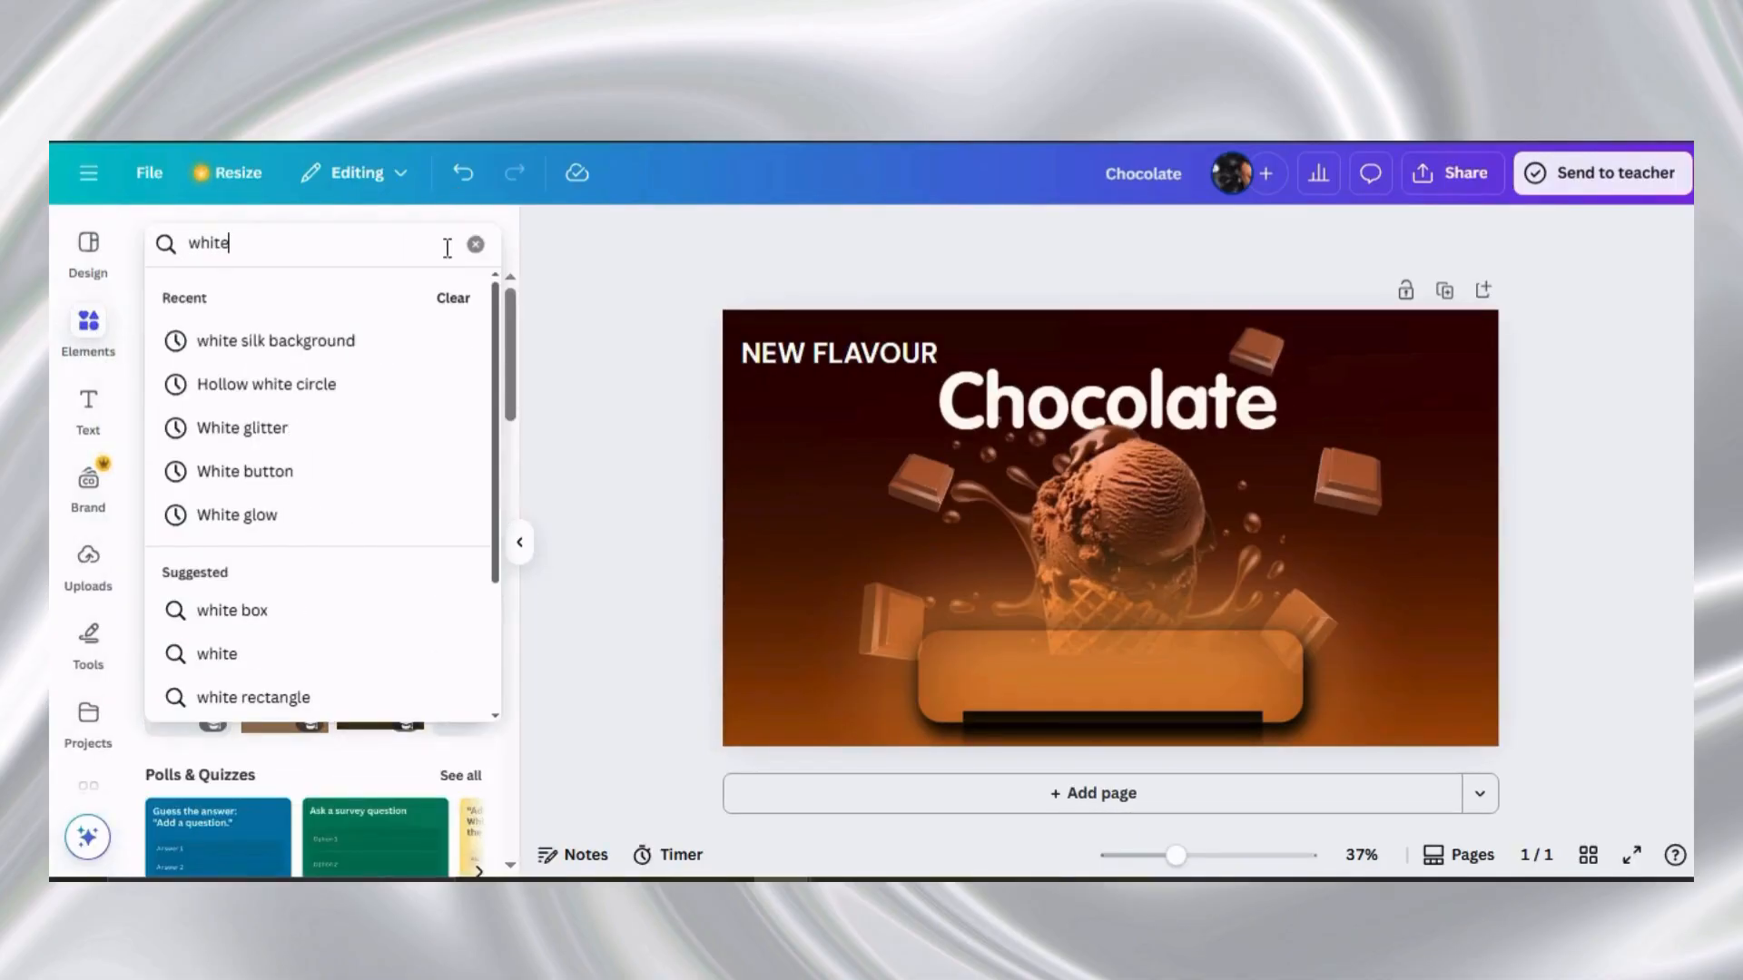
type("shado")
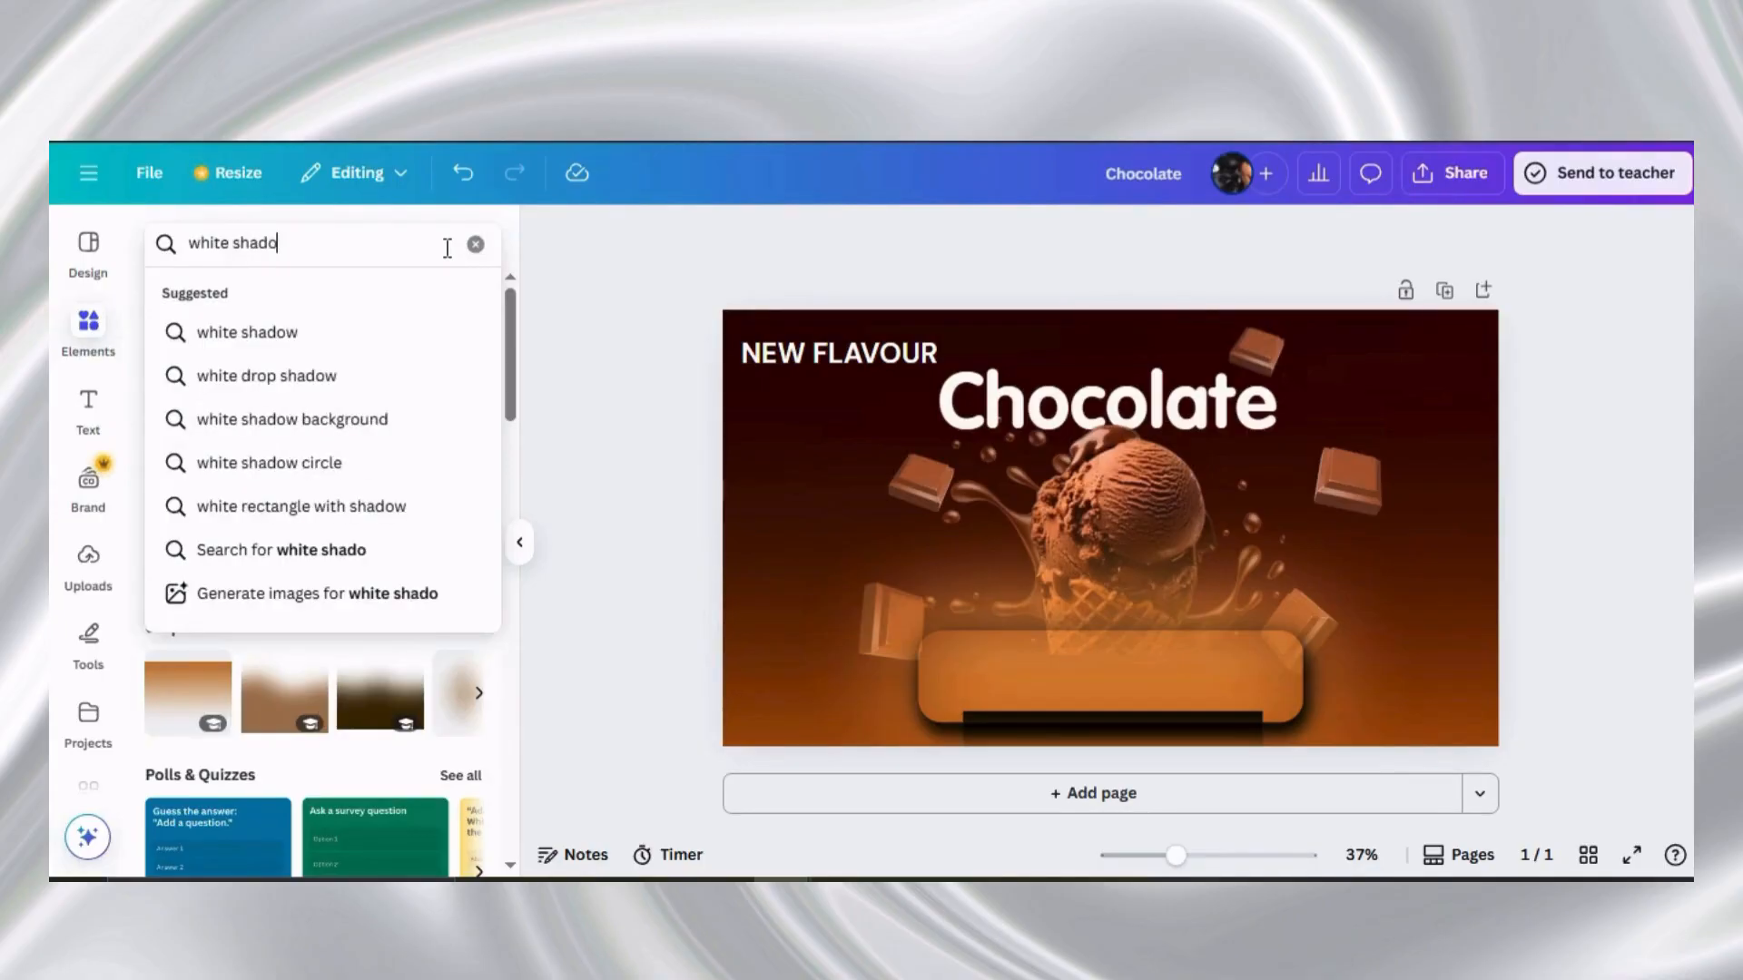
key("BackSpace")
key("BackSpace")
key("BackSpace")
key("BackSpace")
key("BackSpace")
key("BackSpace")
key("BackSpace")
key("BackSpace")
key("BackSpace")
key("BackSpace")
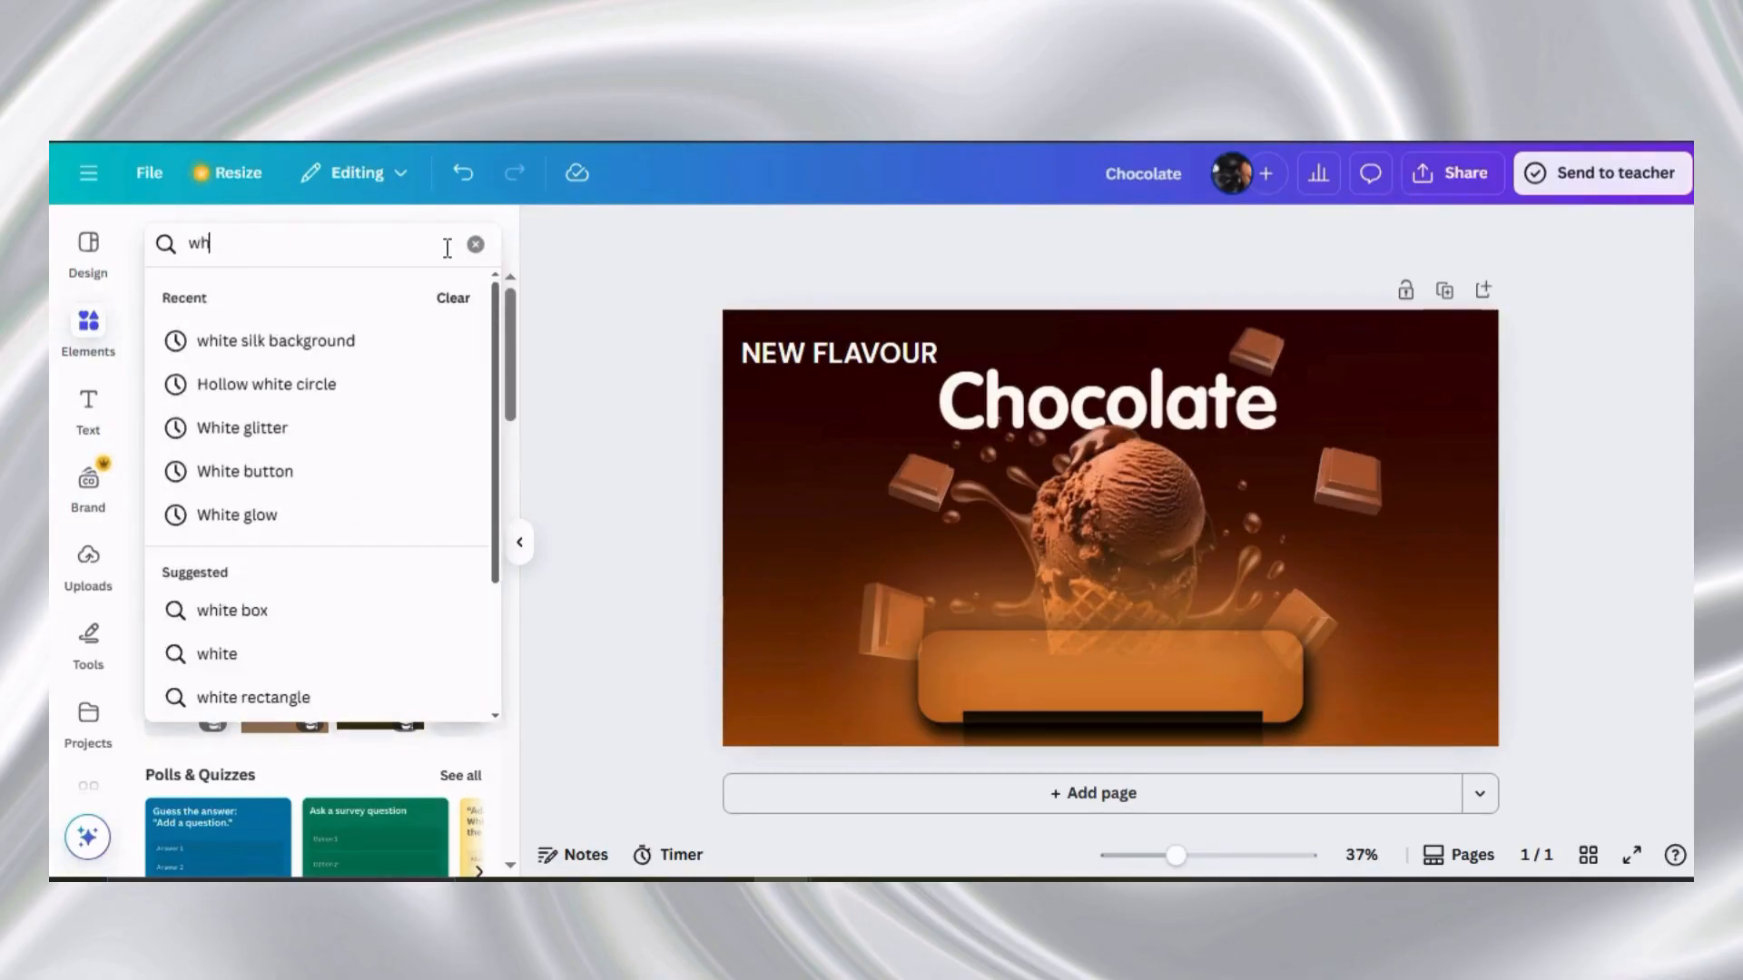
Search the elements library for "White arrow", add the thick white arrow graphic with a fading tail to the page, and clear the search
type("white arrow")
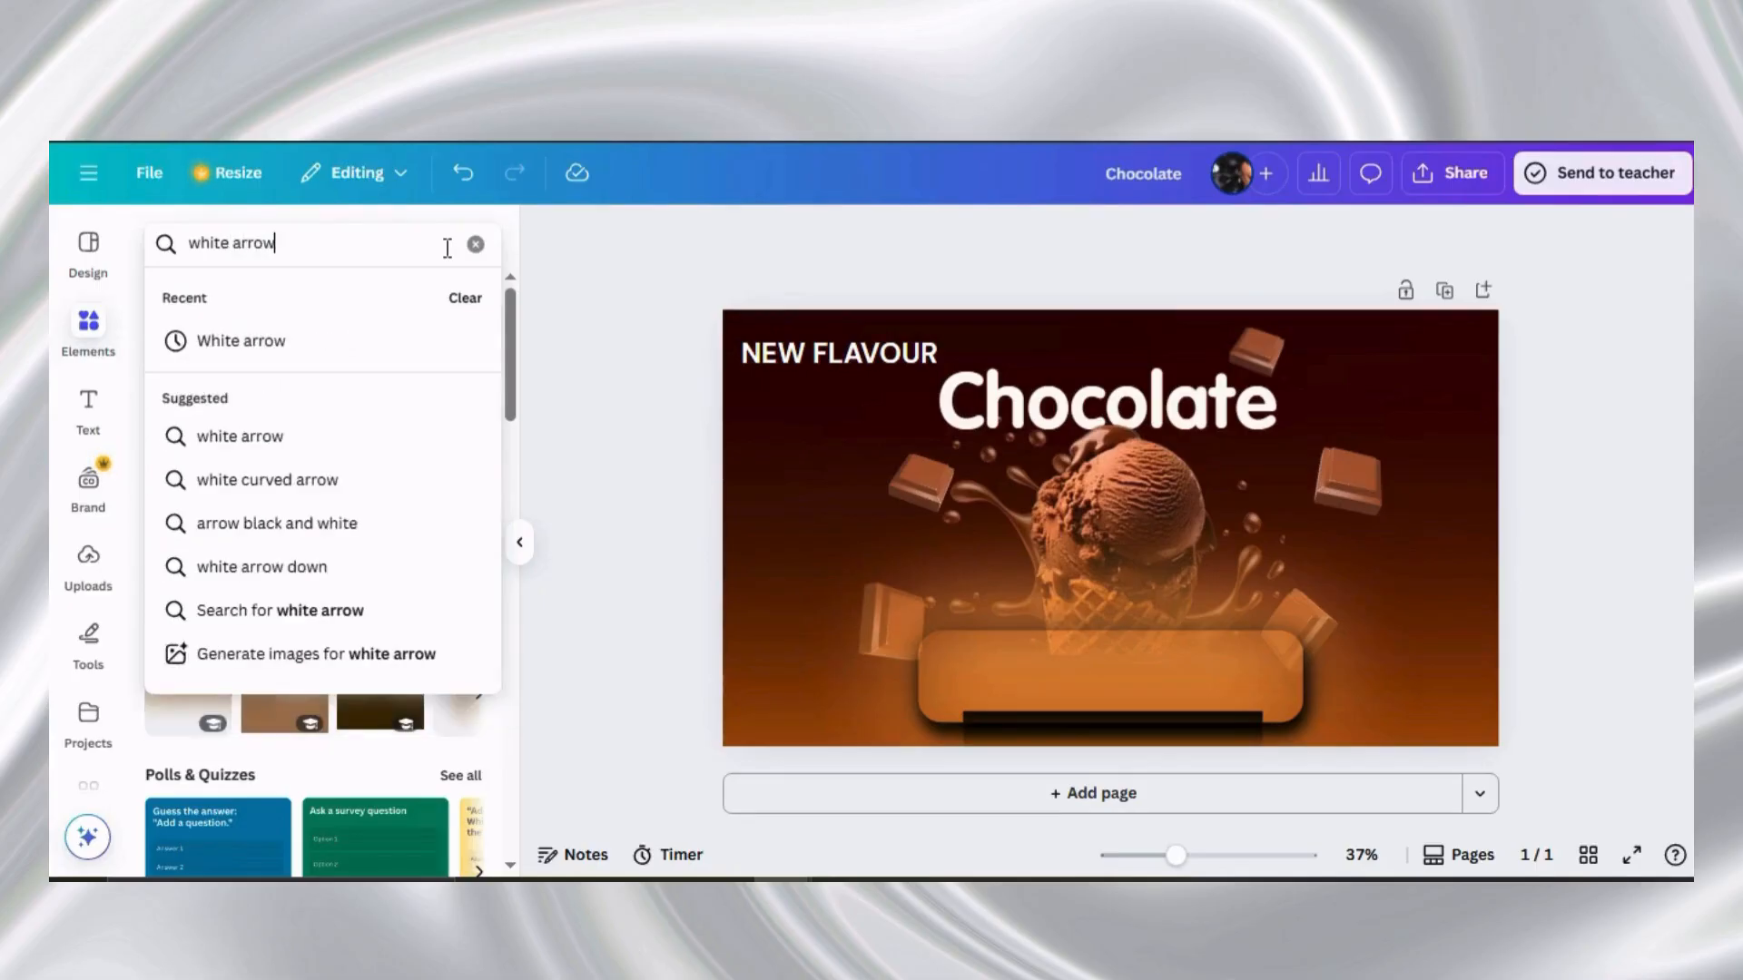
left_click(381, 340)
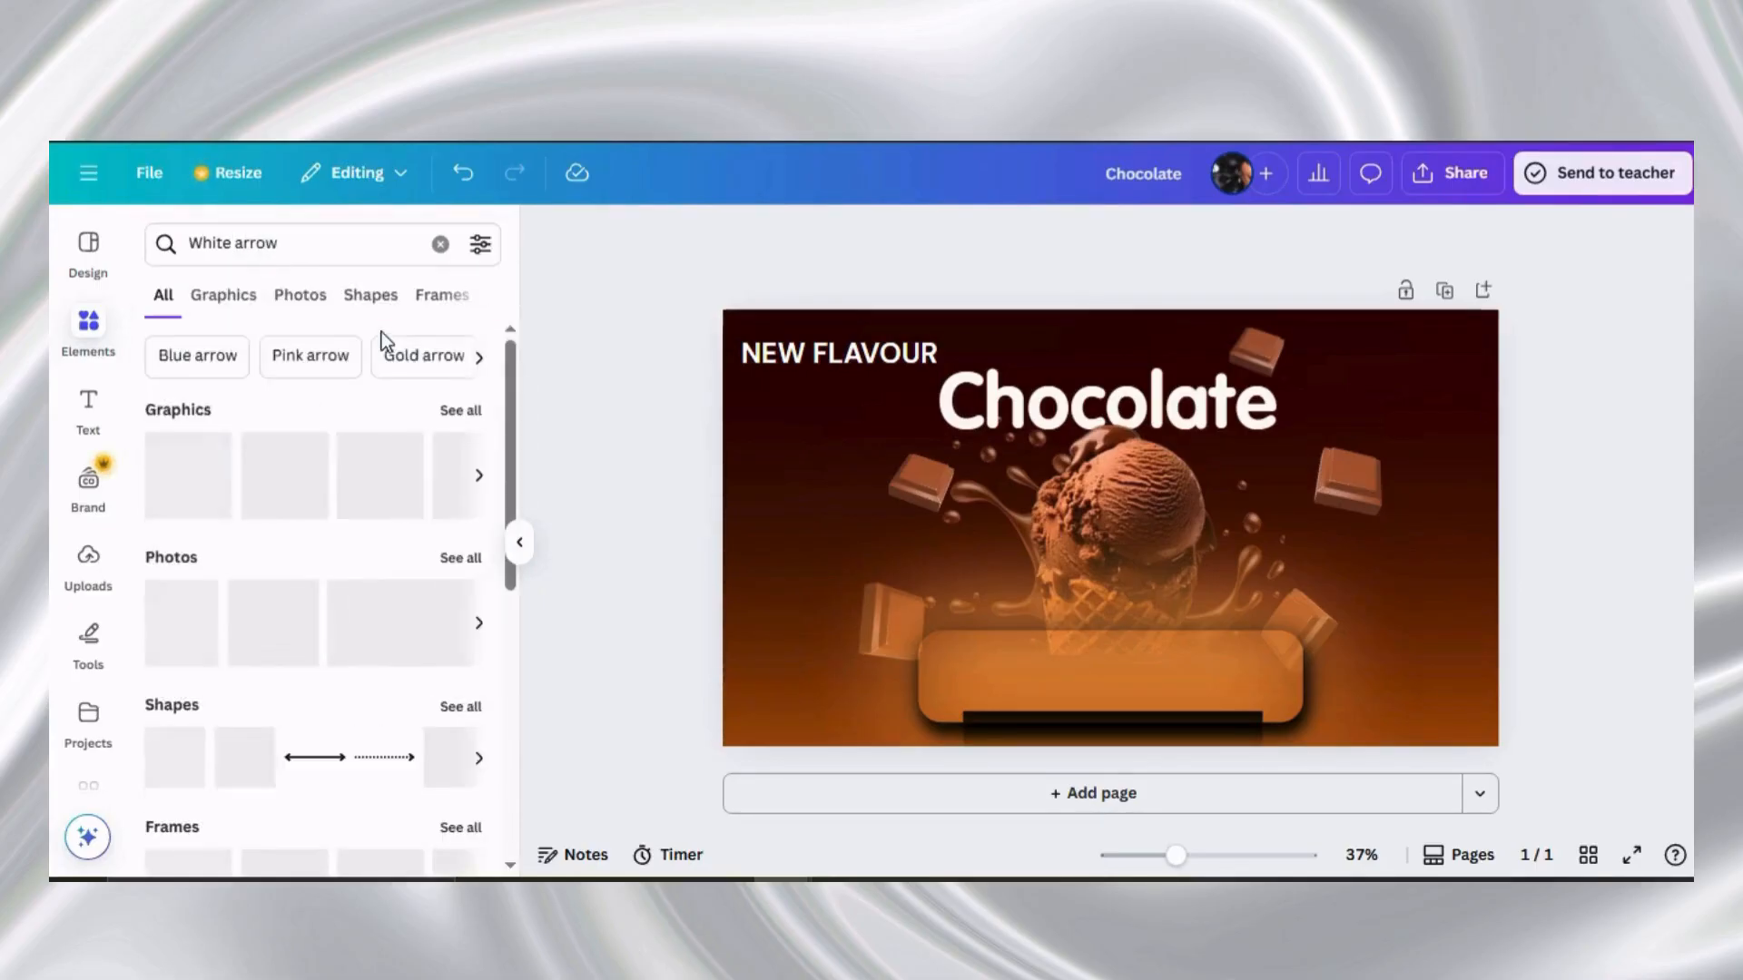
left_click(481, 475)
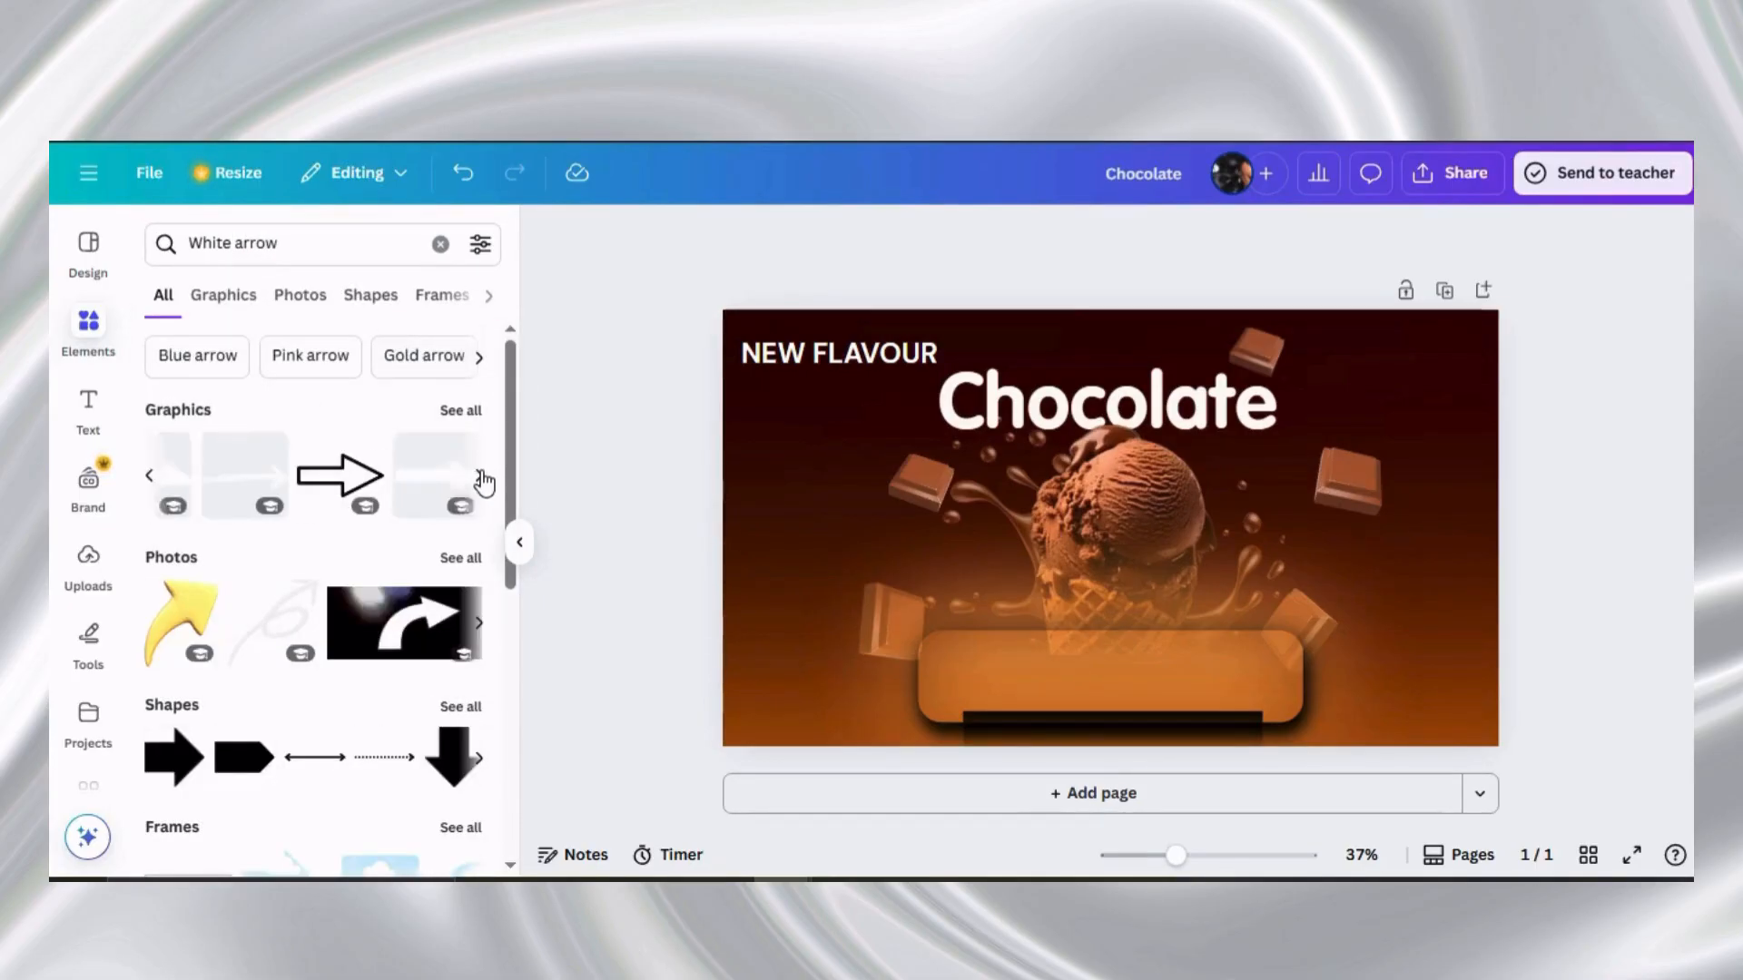
left_click(480, 475)
left_click(480, 476)
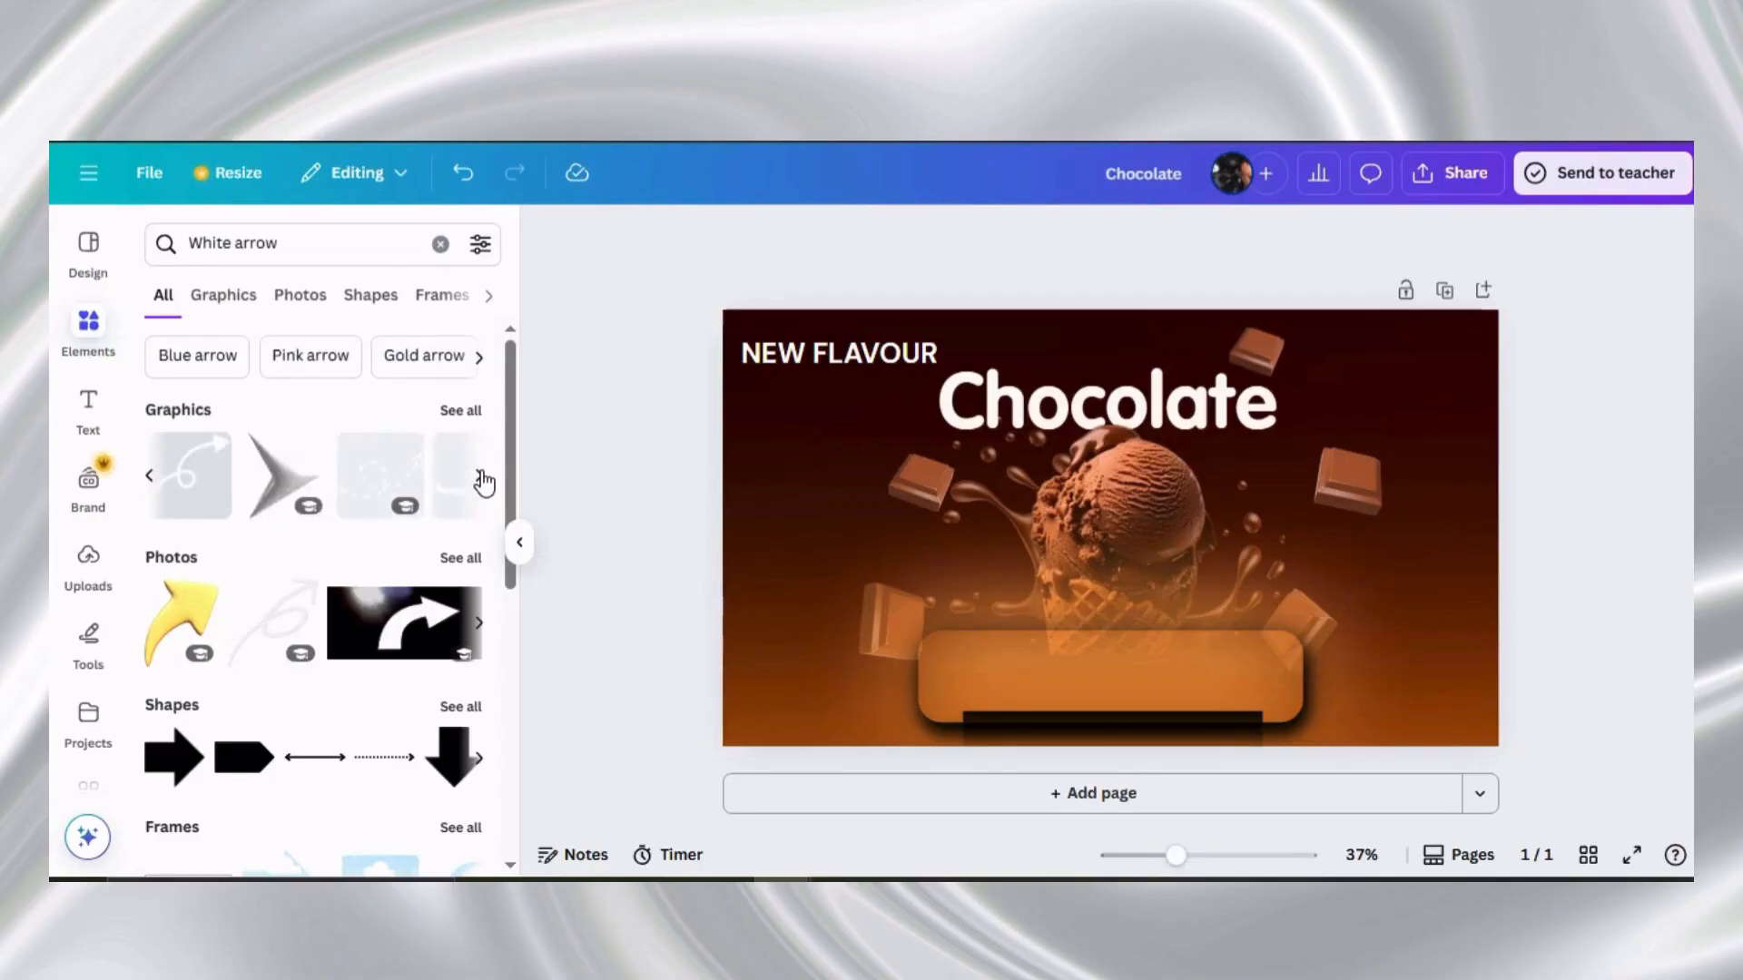
left_click(480, 476)
left_click(480, 476)
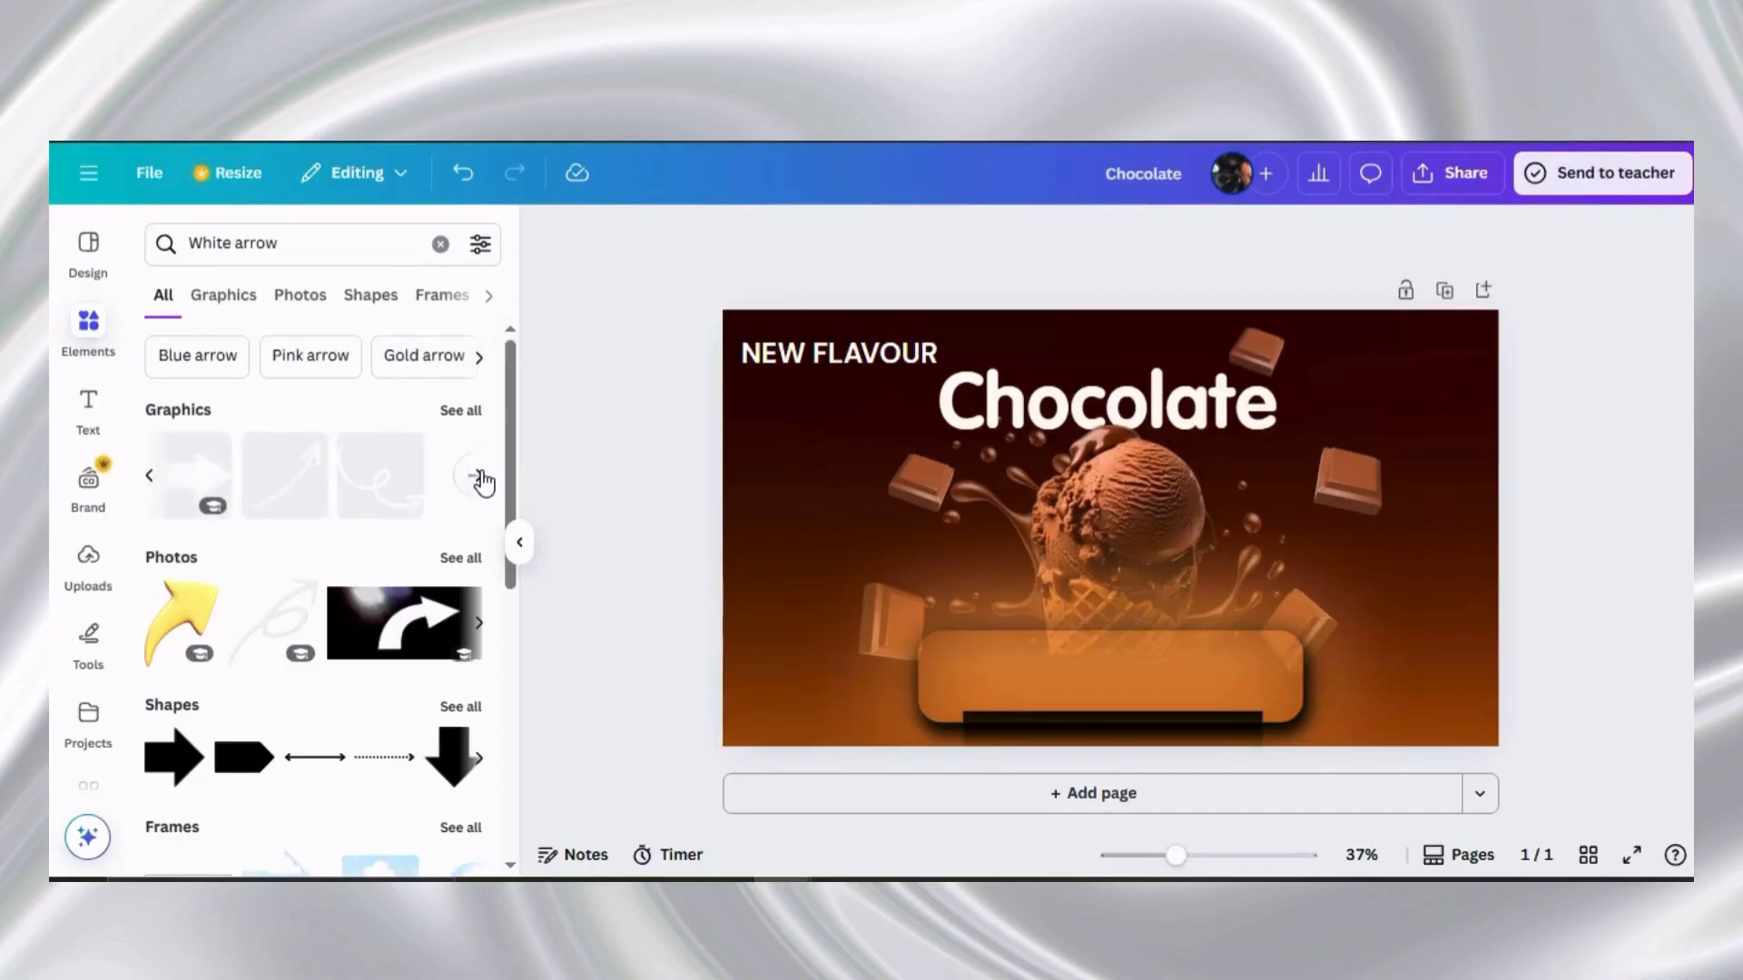
left_click(453, 413)
scroll(342, 572, "down", 5)
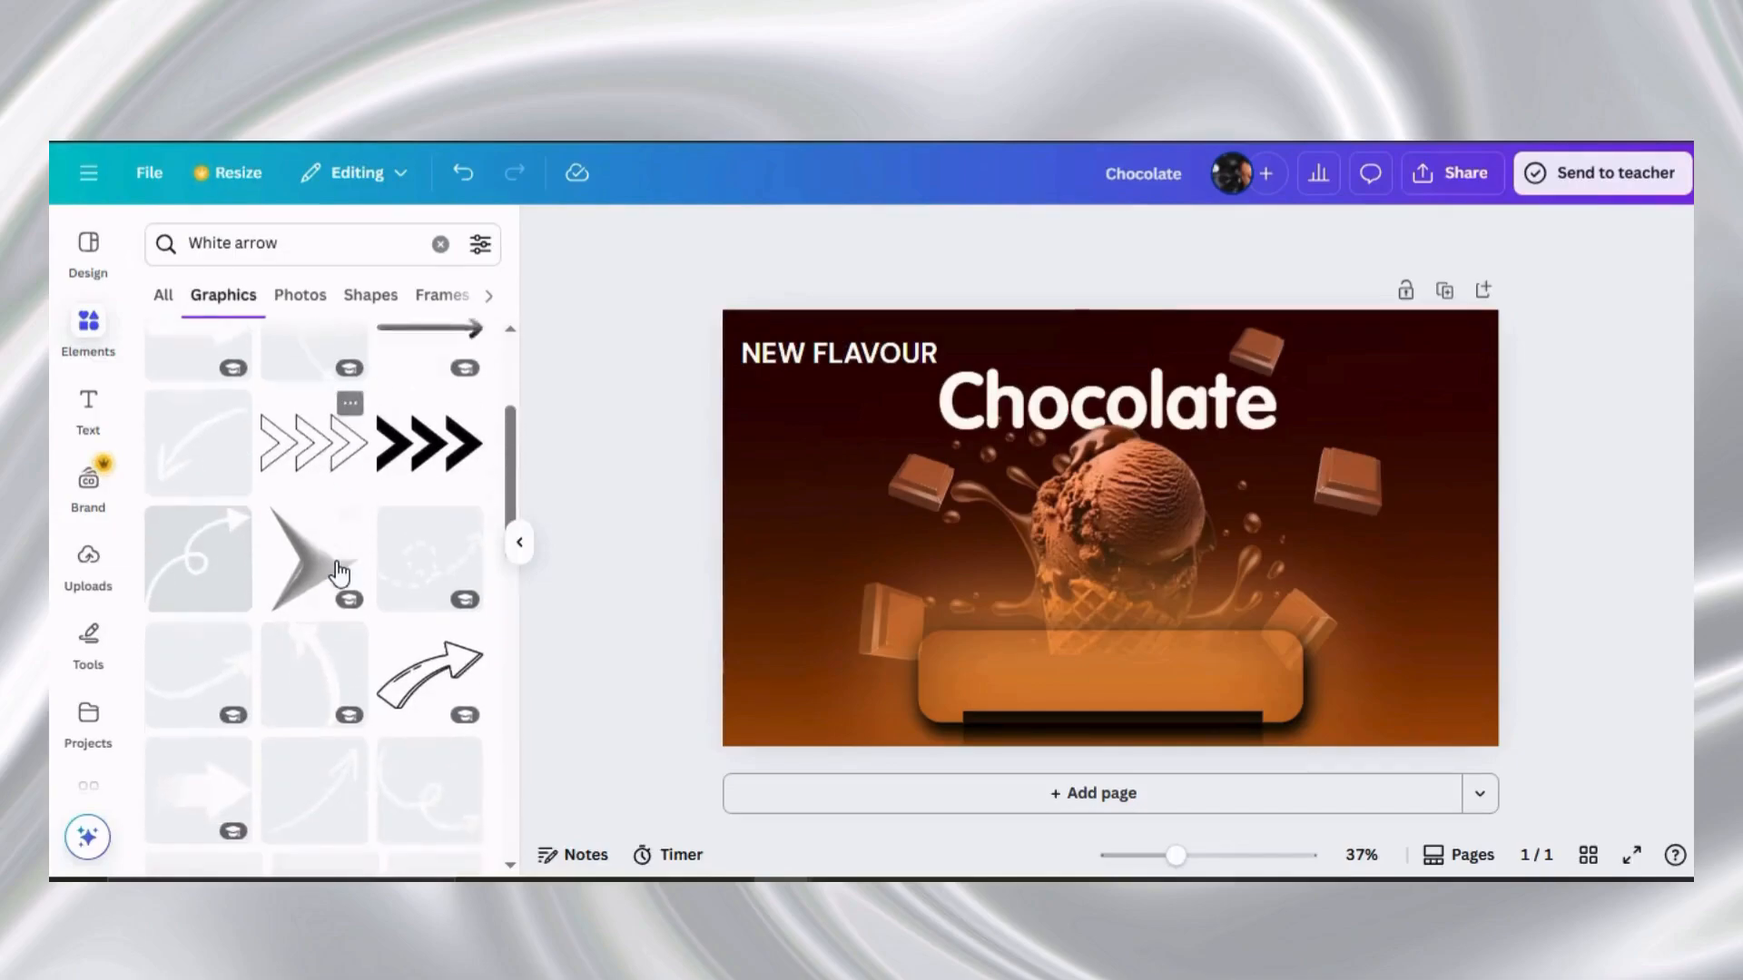
left_click(196, 581)
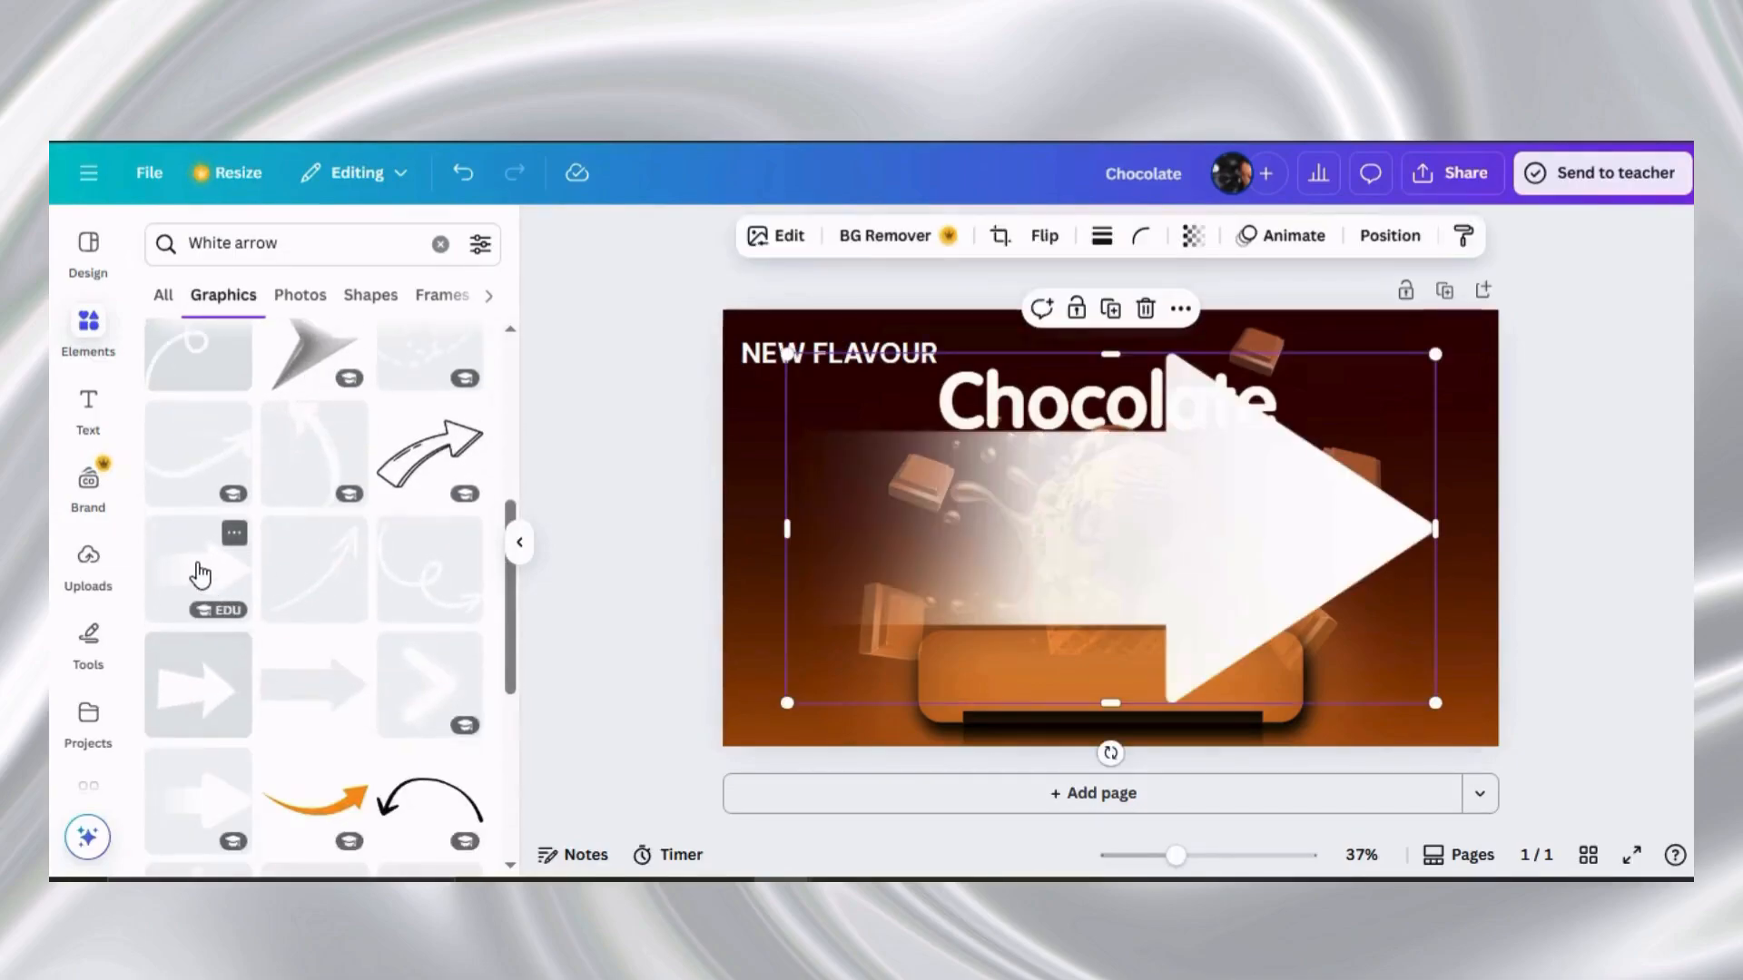
left_click(441, 244)
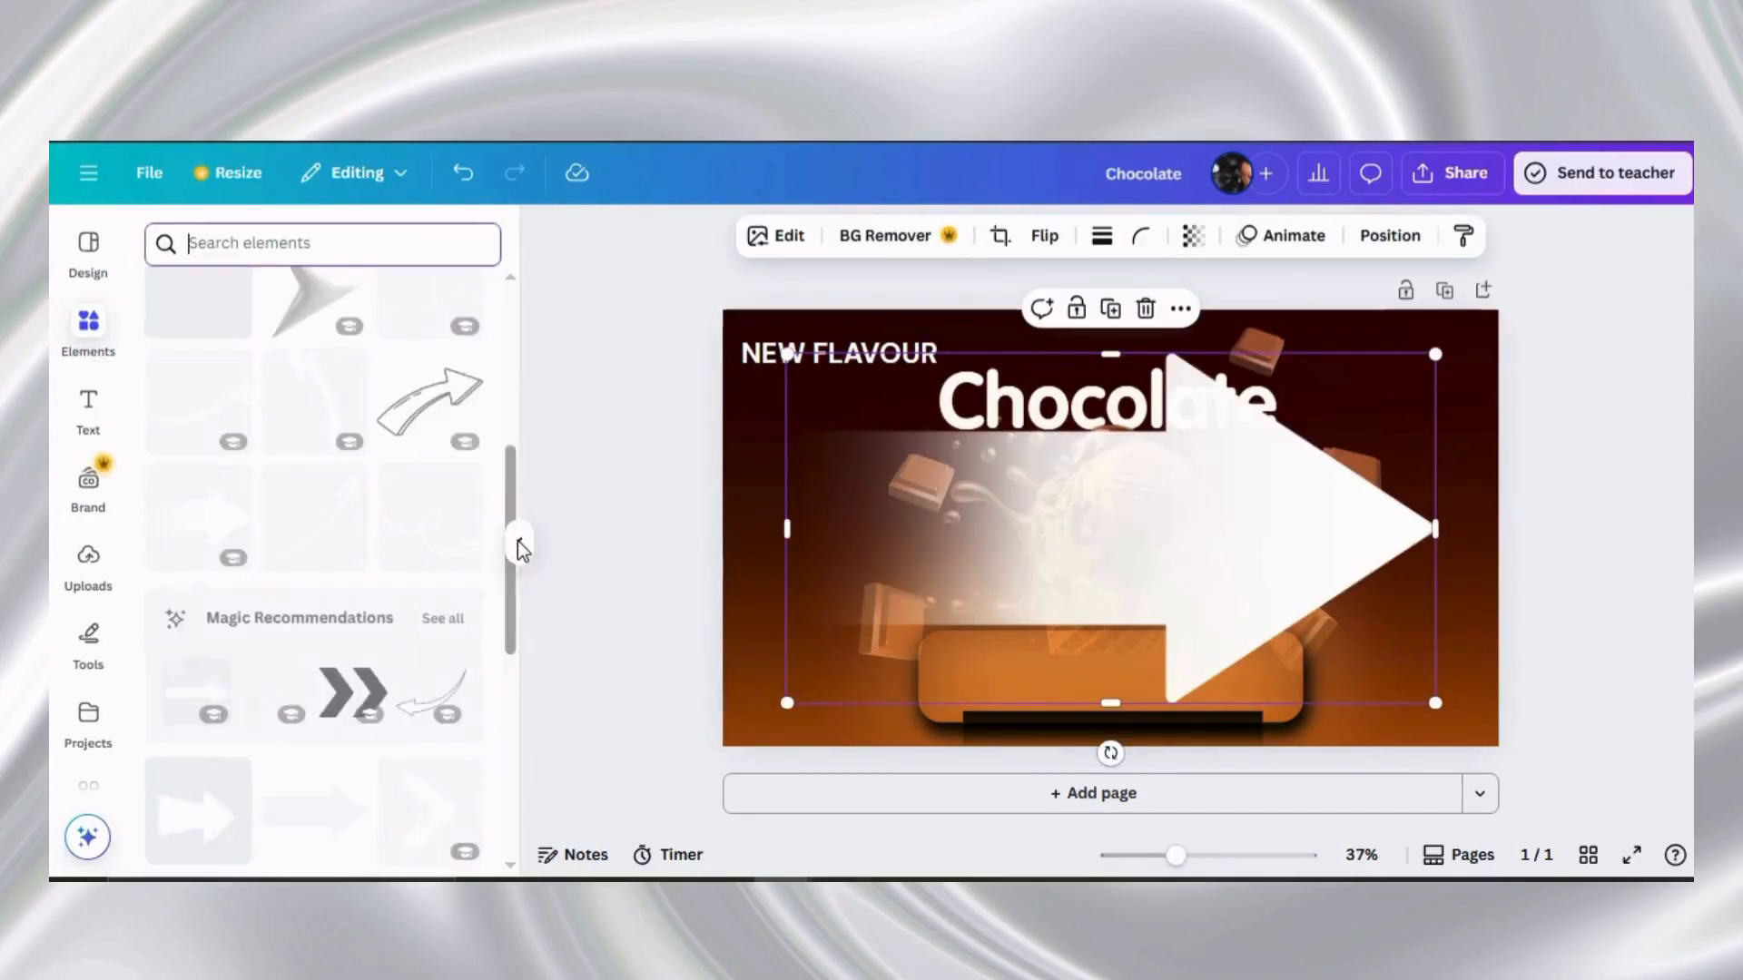
Shrink the white arrow graphic to a small size and place it in the page's upper-right corner
left_click(519, 550)
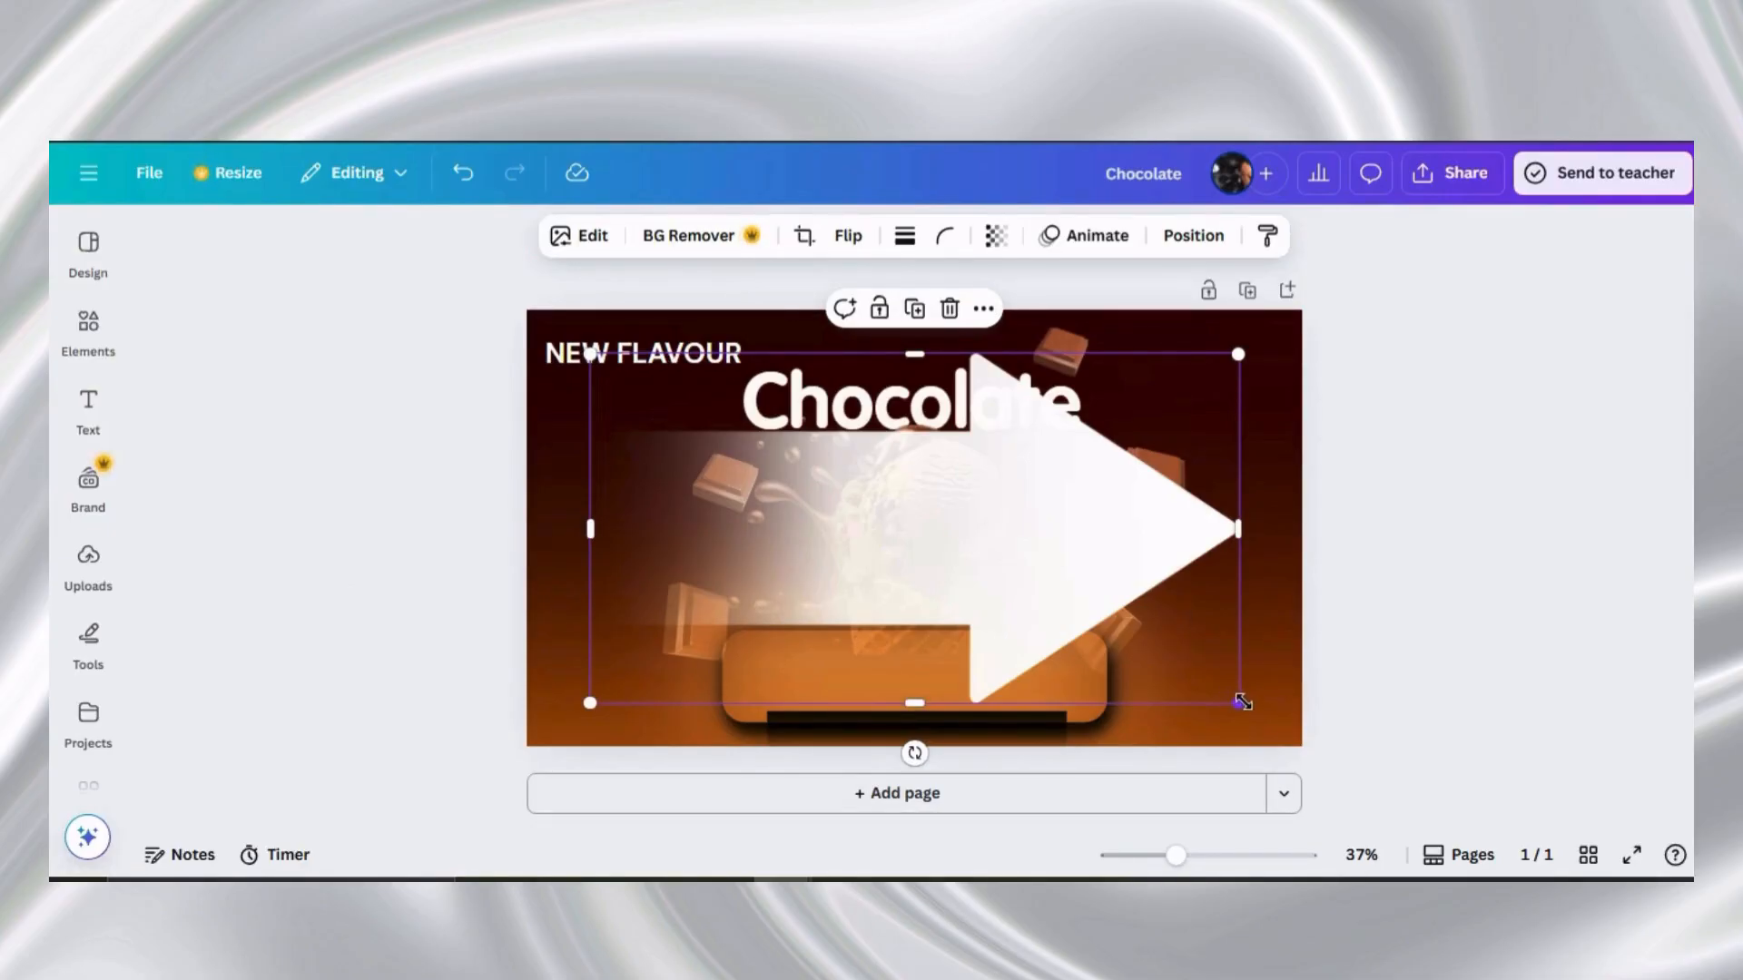
left_click_drag(1242, 702, 699, 382)
left_click_drag(658, 451, 1220, 418)
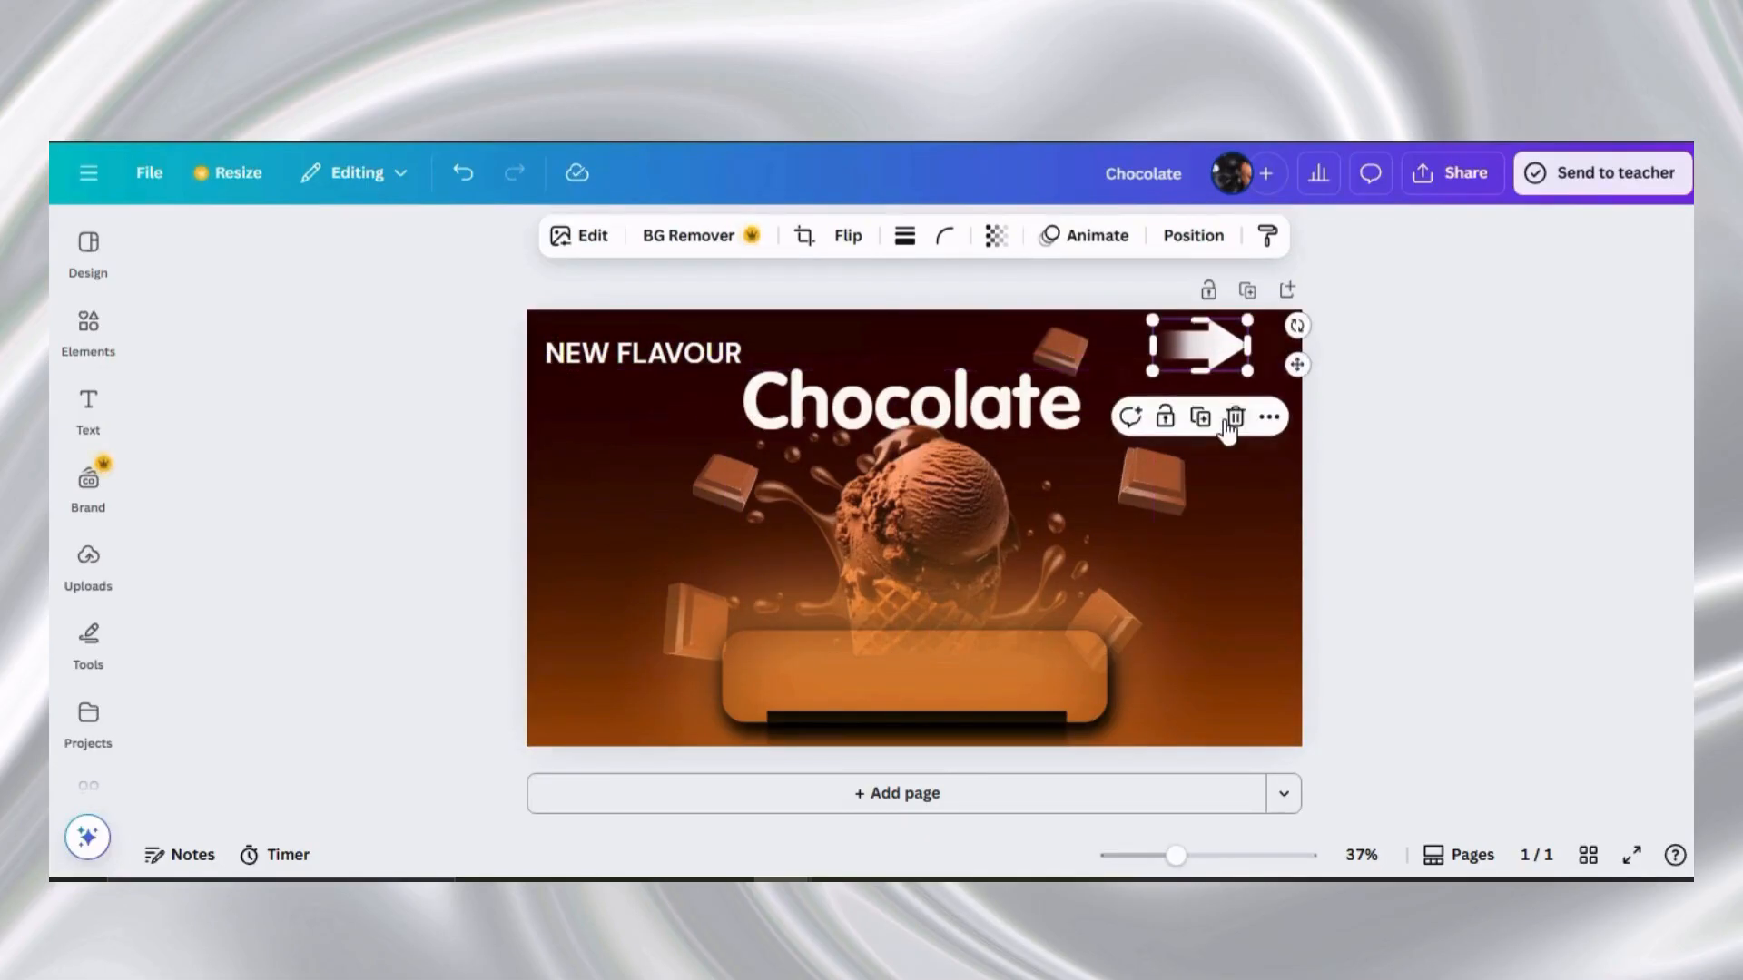
left_click(1473, 613)
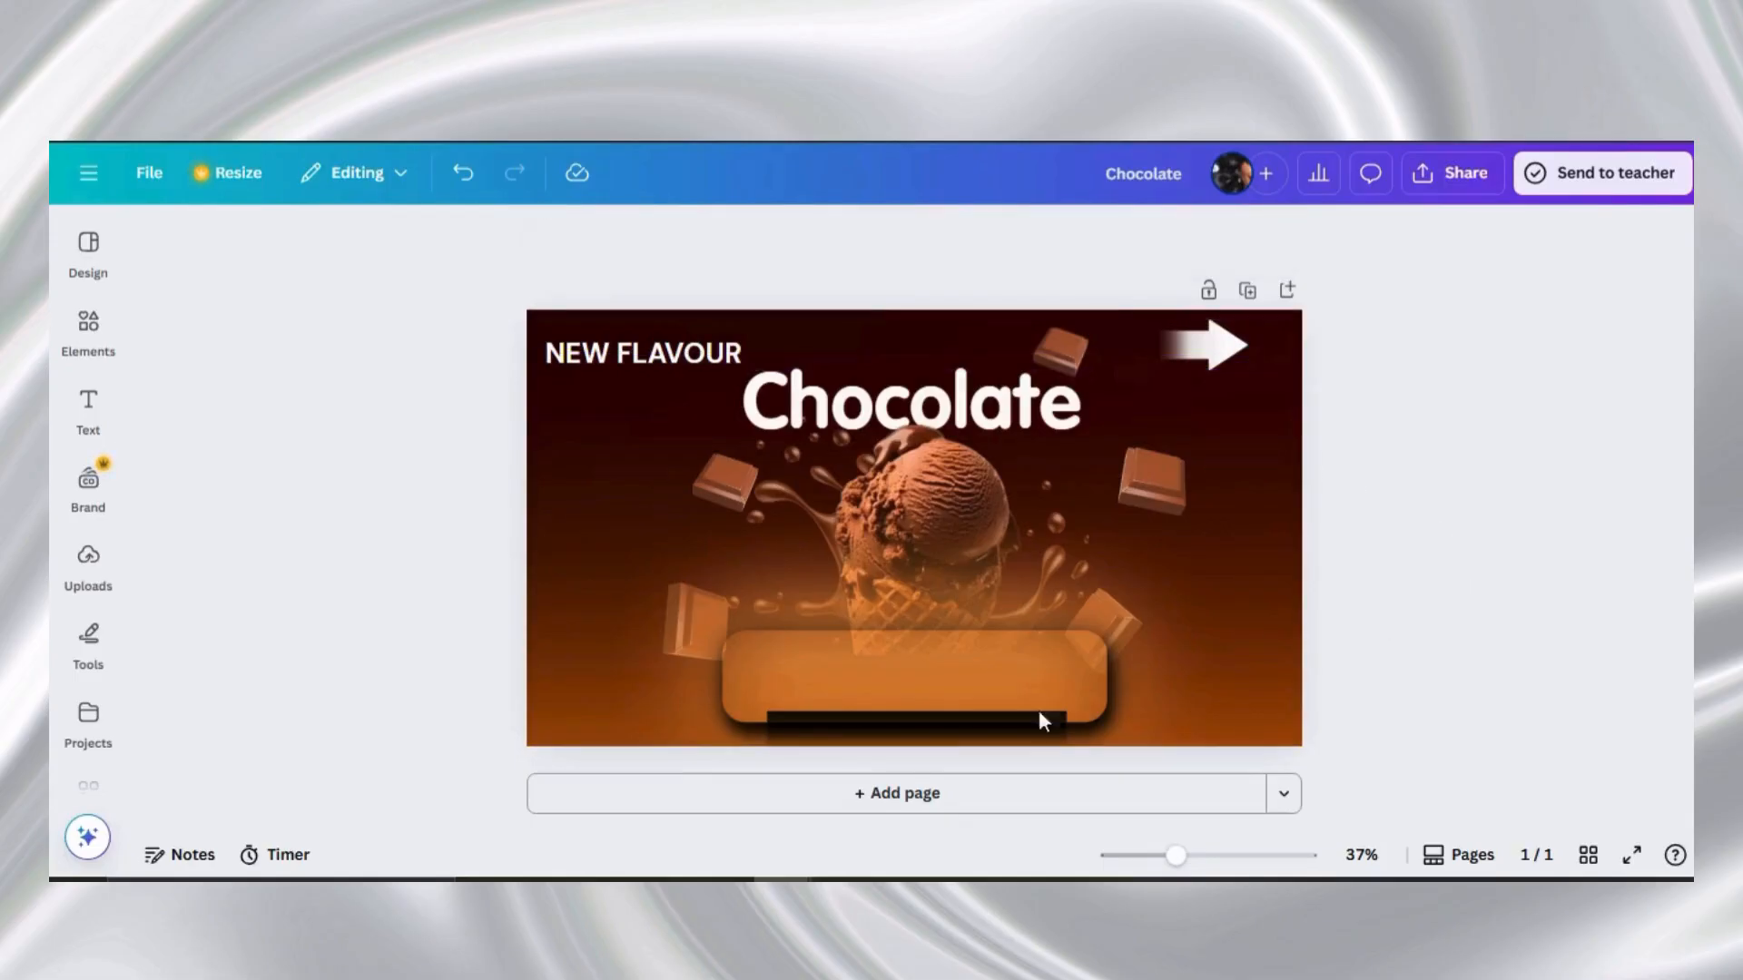
Add body text reading "Dive into a Velvety wave of chocolate bliss. Rich and elegant, cocoa-kissed indulgence melting luxuriously on your tongue."
left_click(89, 416)
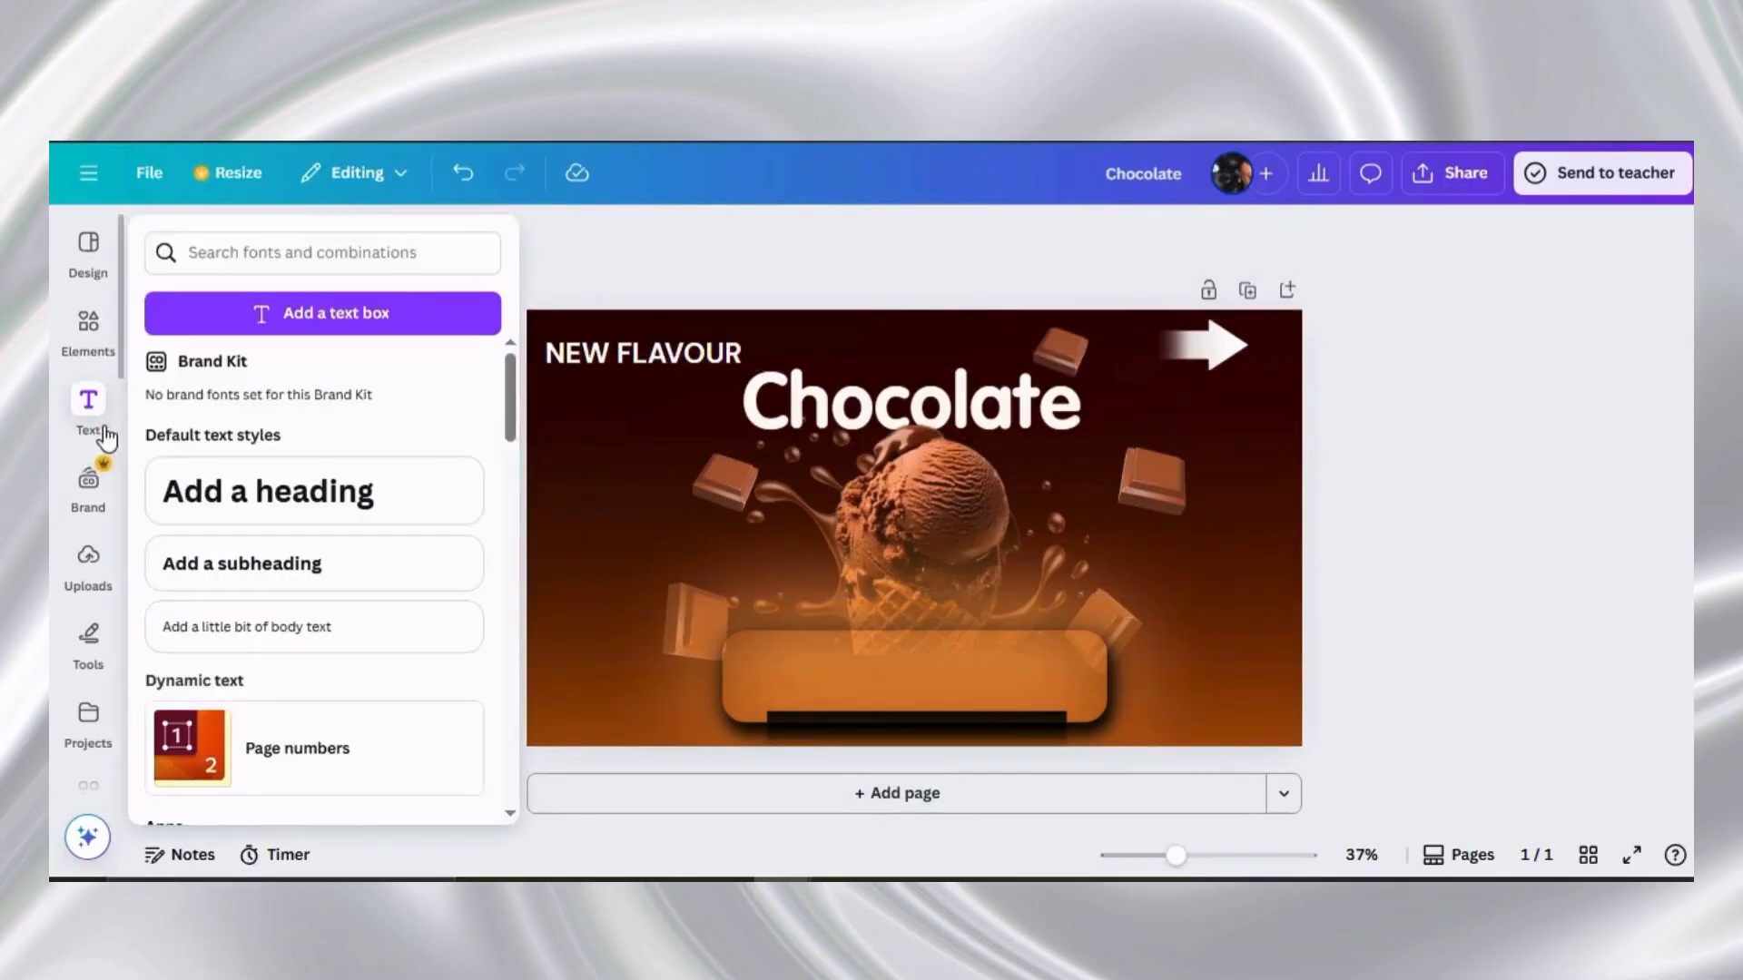
left_click(215, 630)
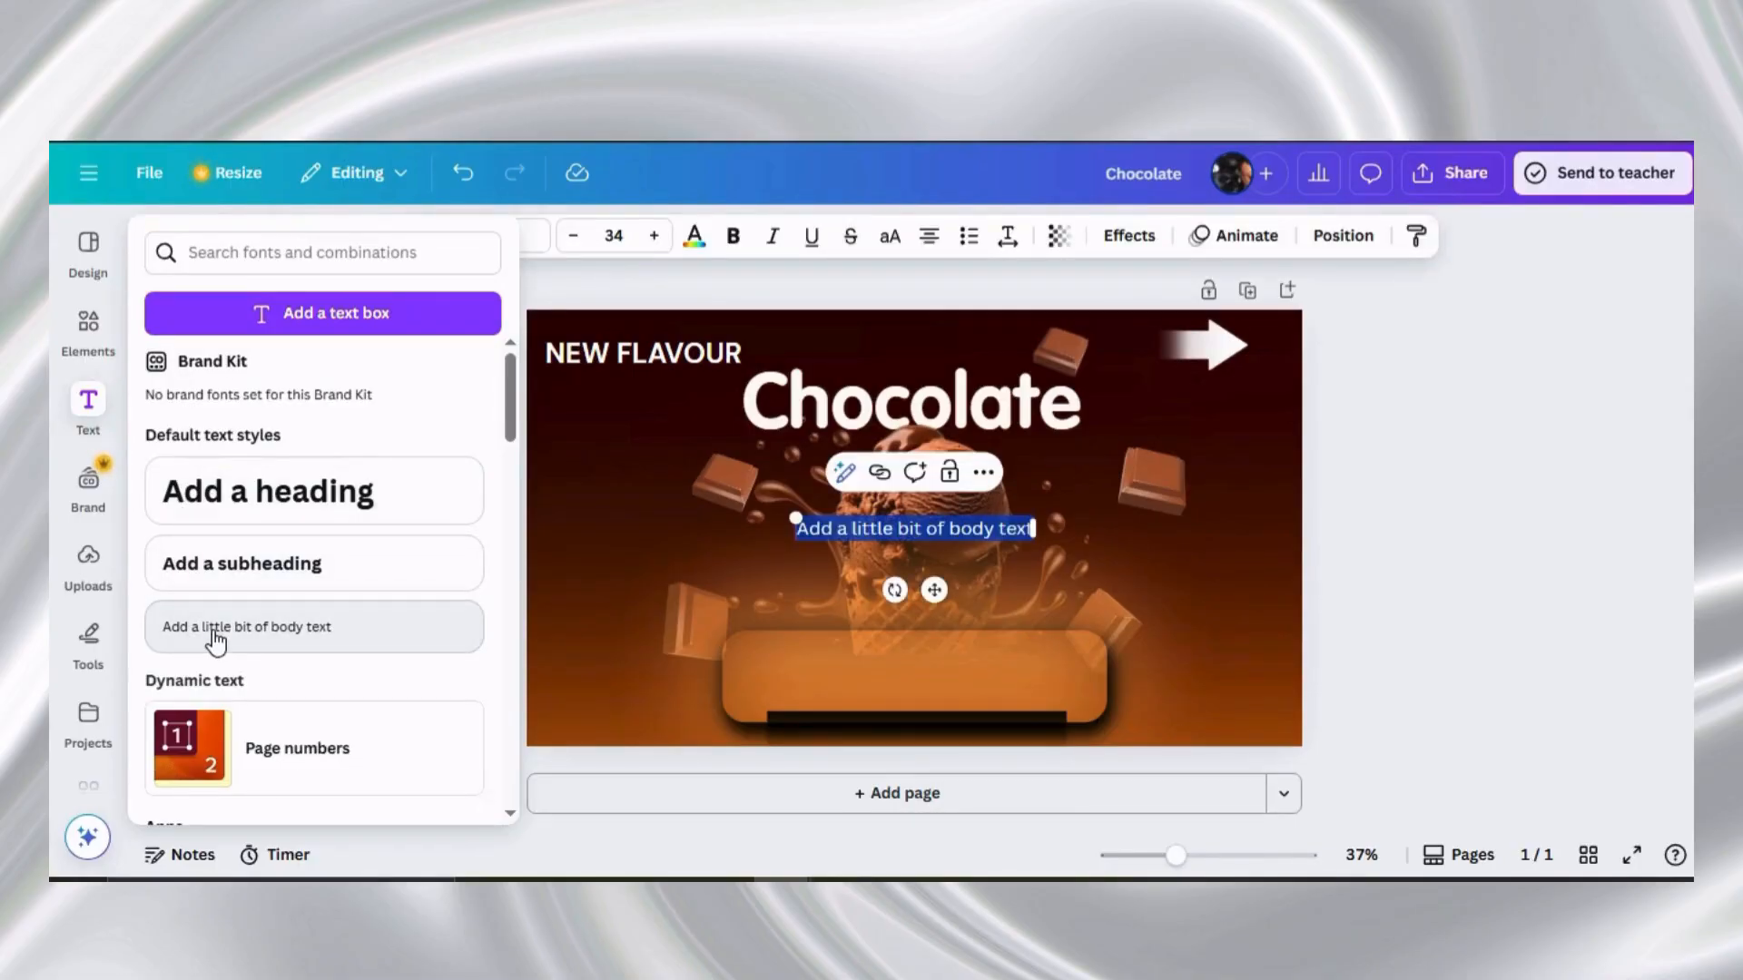
key("BackSpace")
type("Dive")
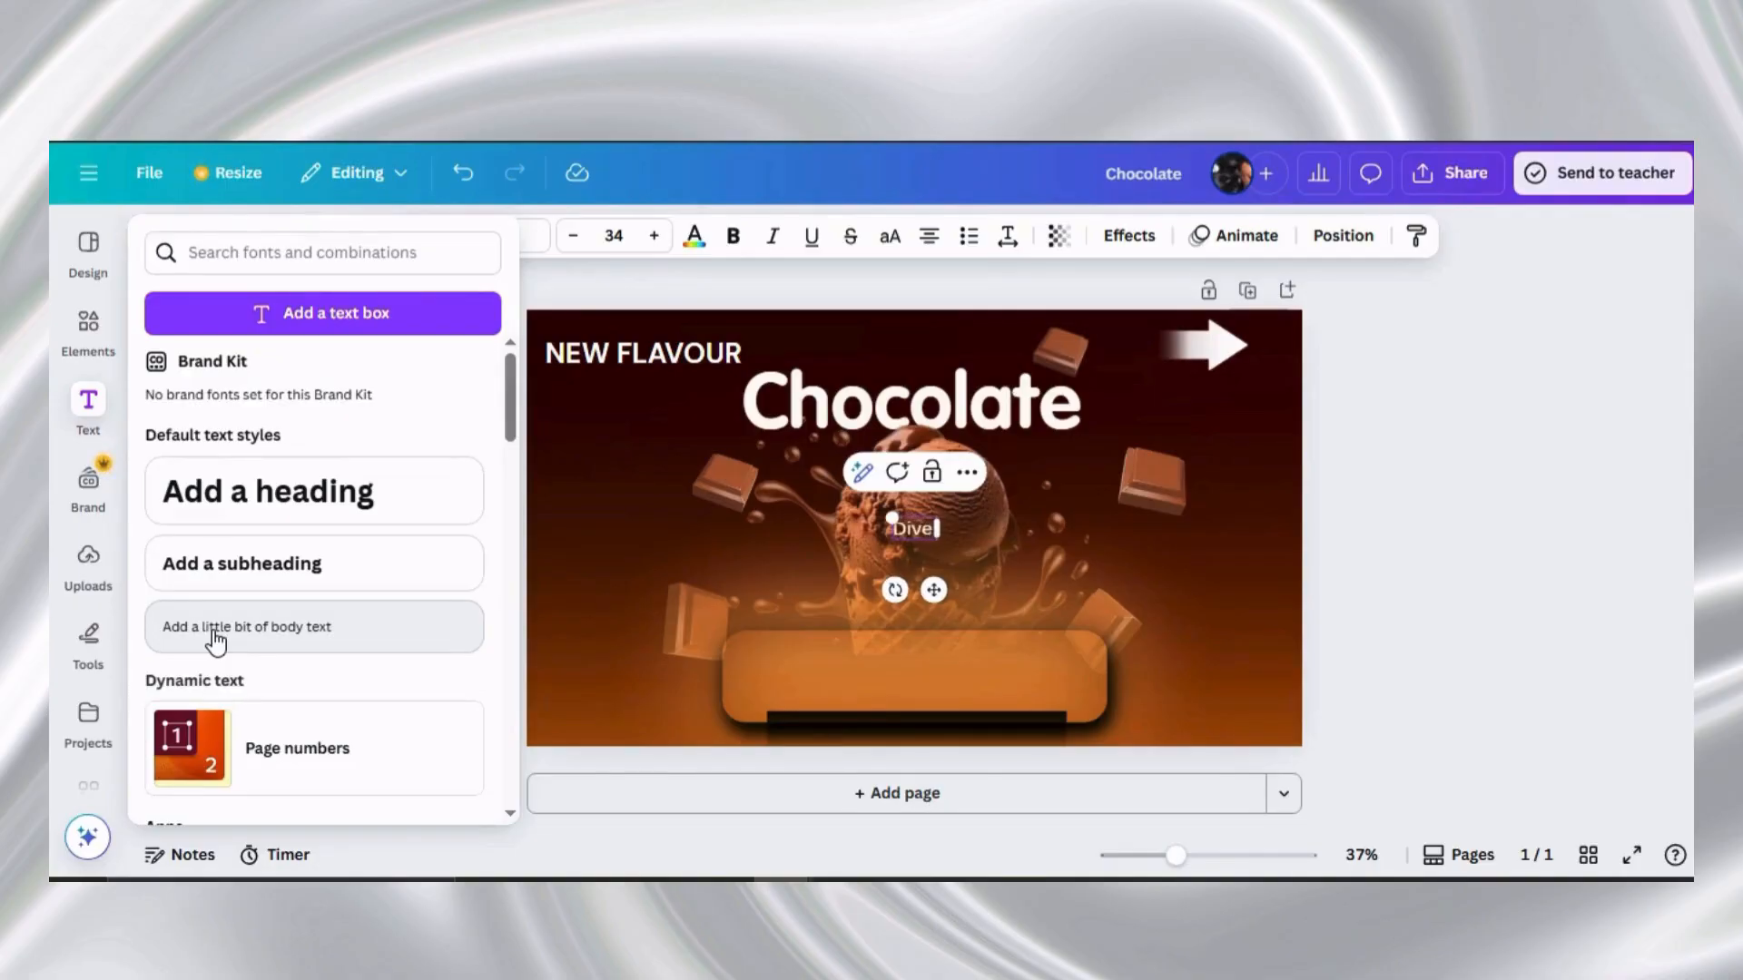
type(" into")
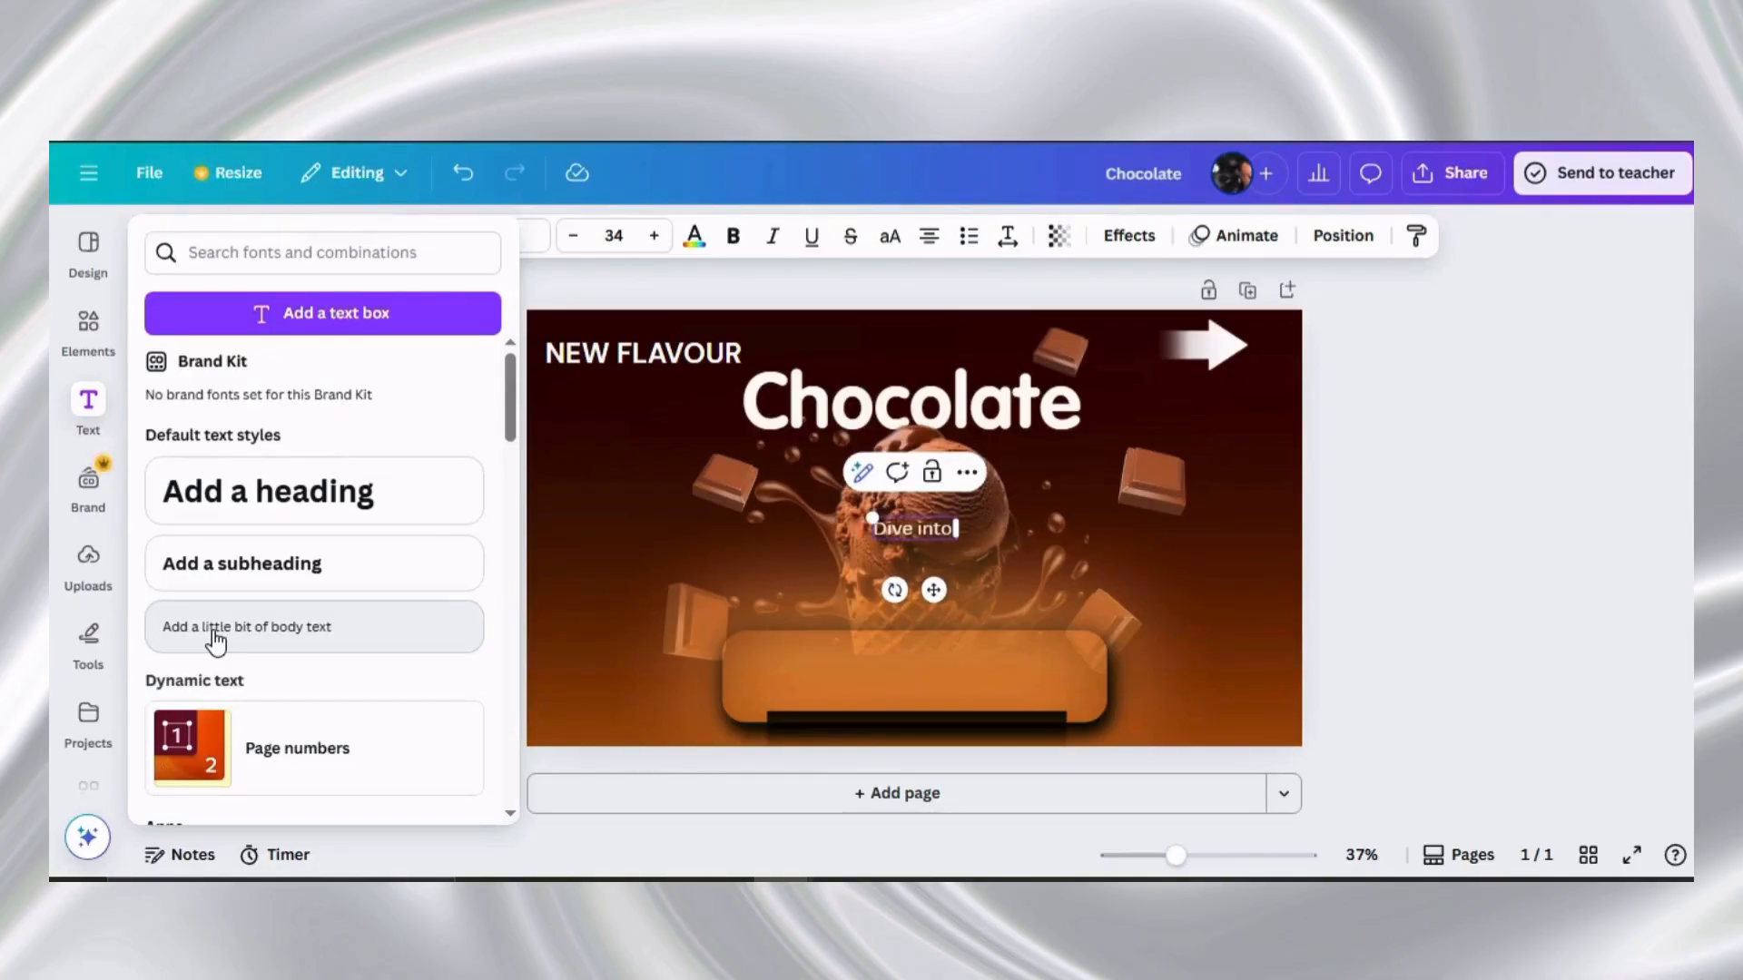
type(" a Ve")
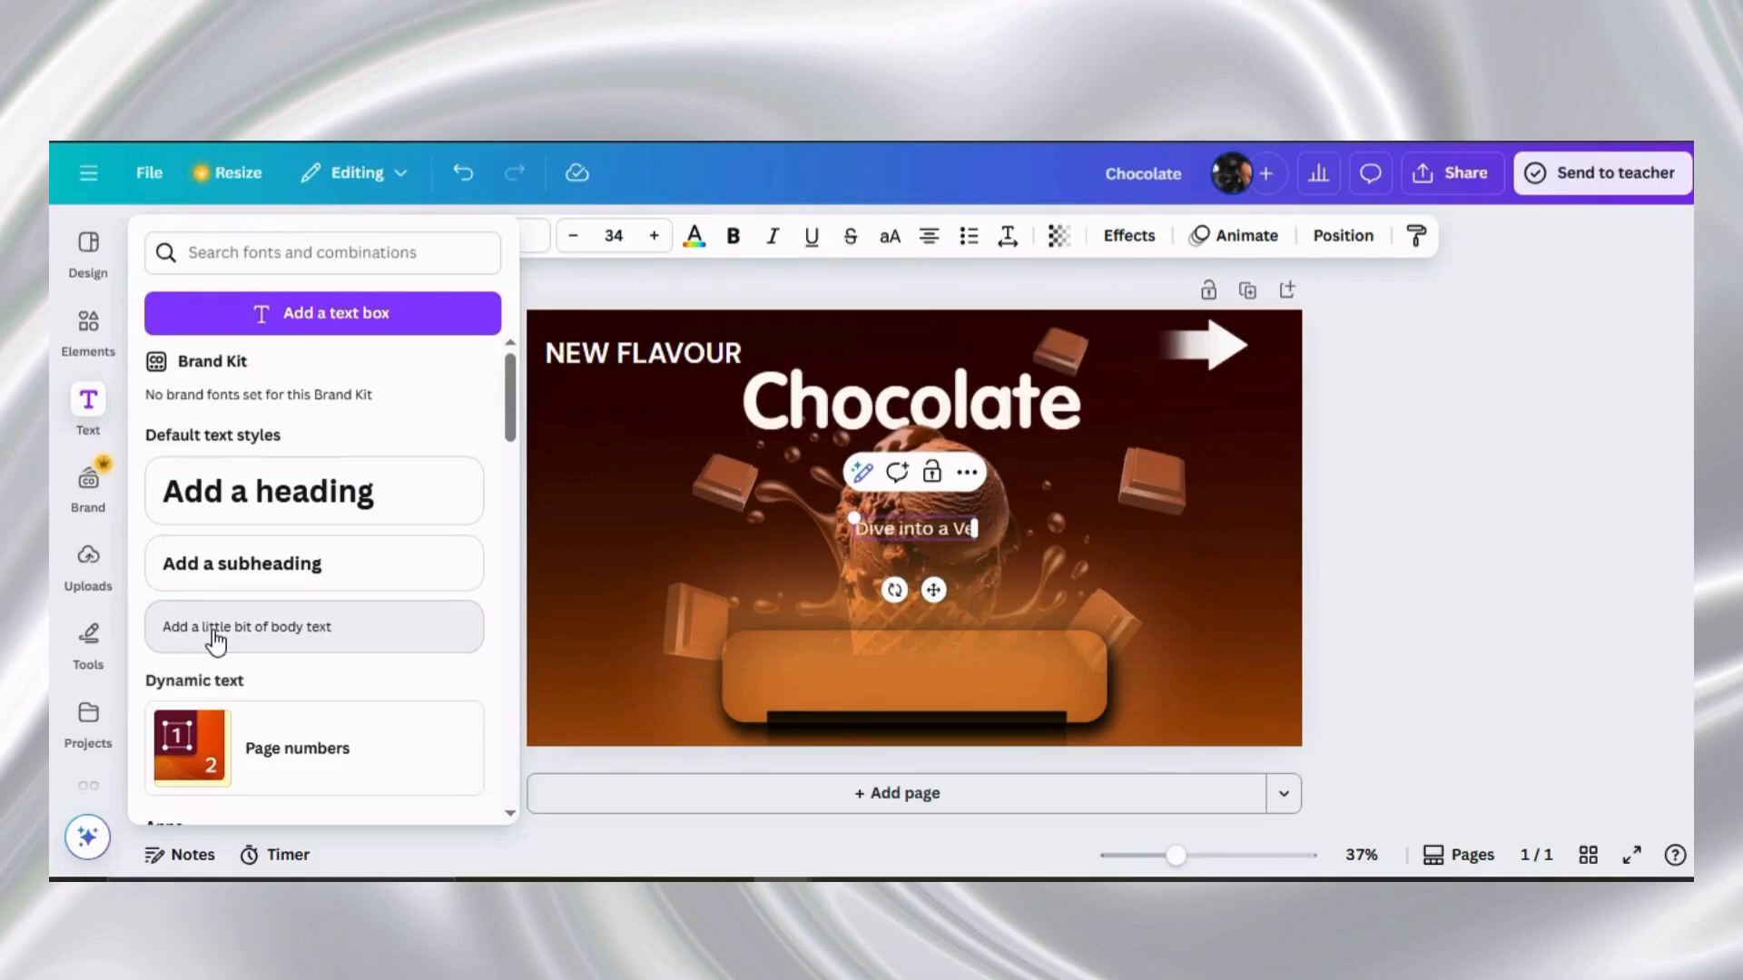
type("lvety wave of chocolate bliss. Rich and elegant, cocoa-kissed indulgence")
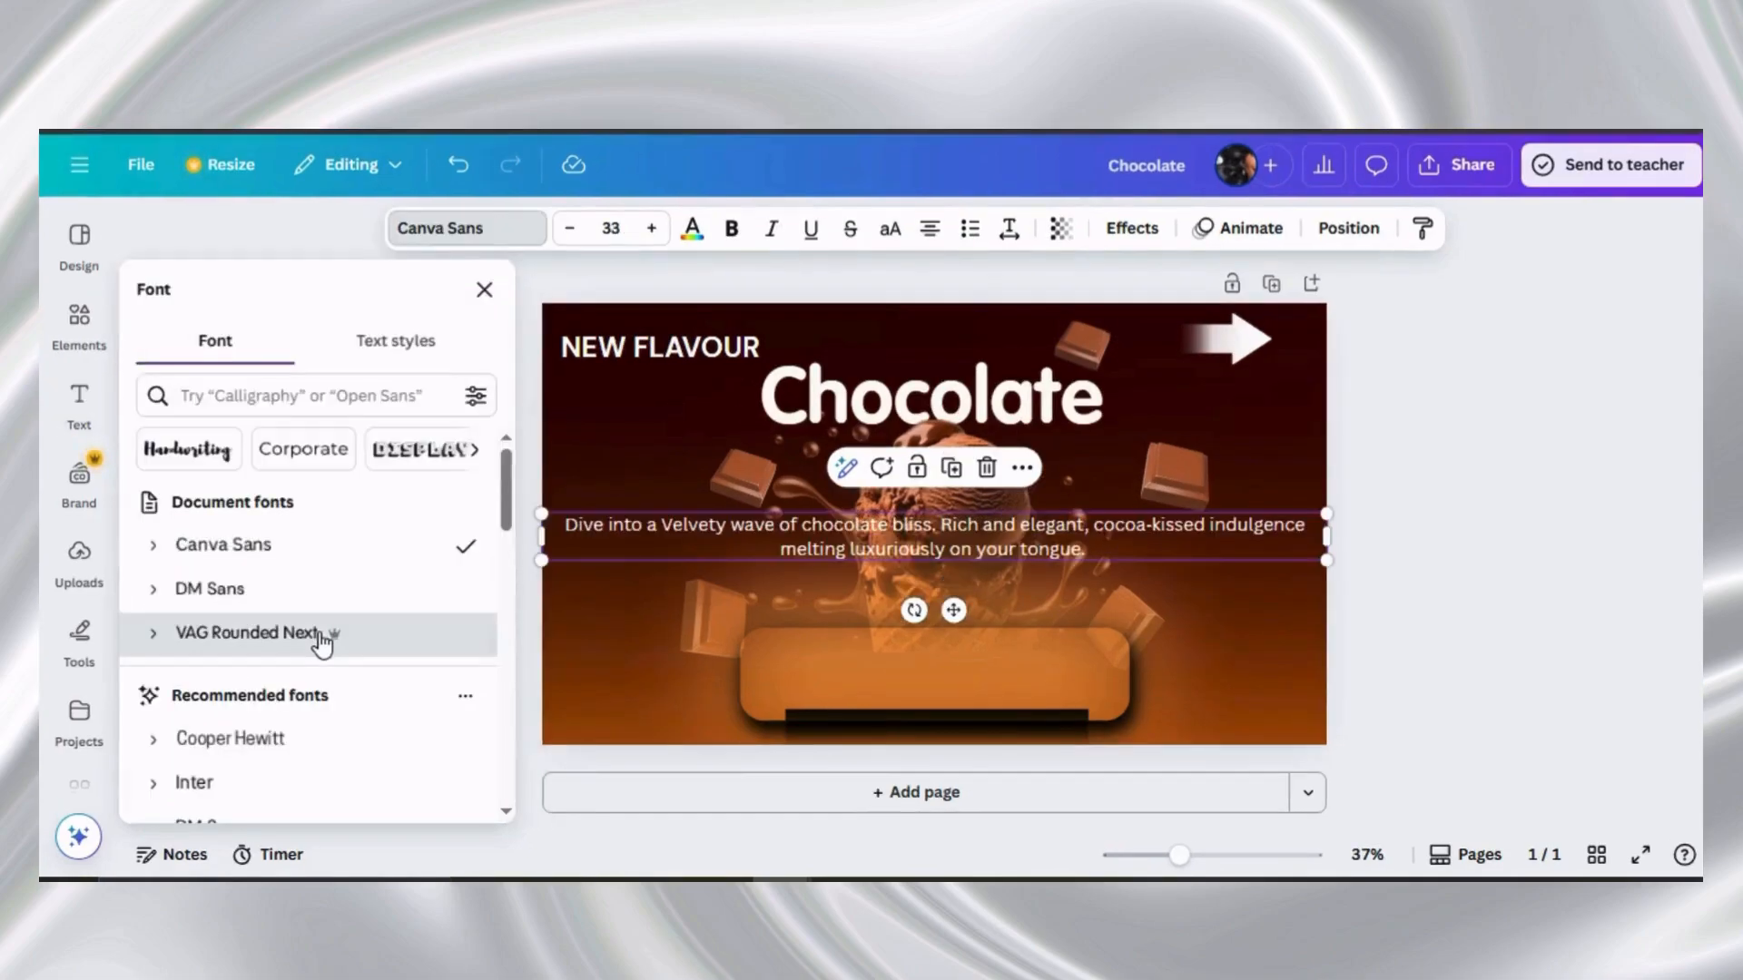
Set the body text in VAG Rounded Next, then narrow it to three lines and place it over the orange panel
left_click(328, 638)
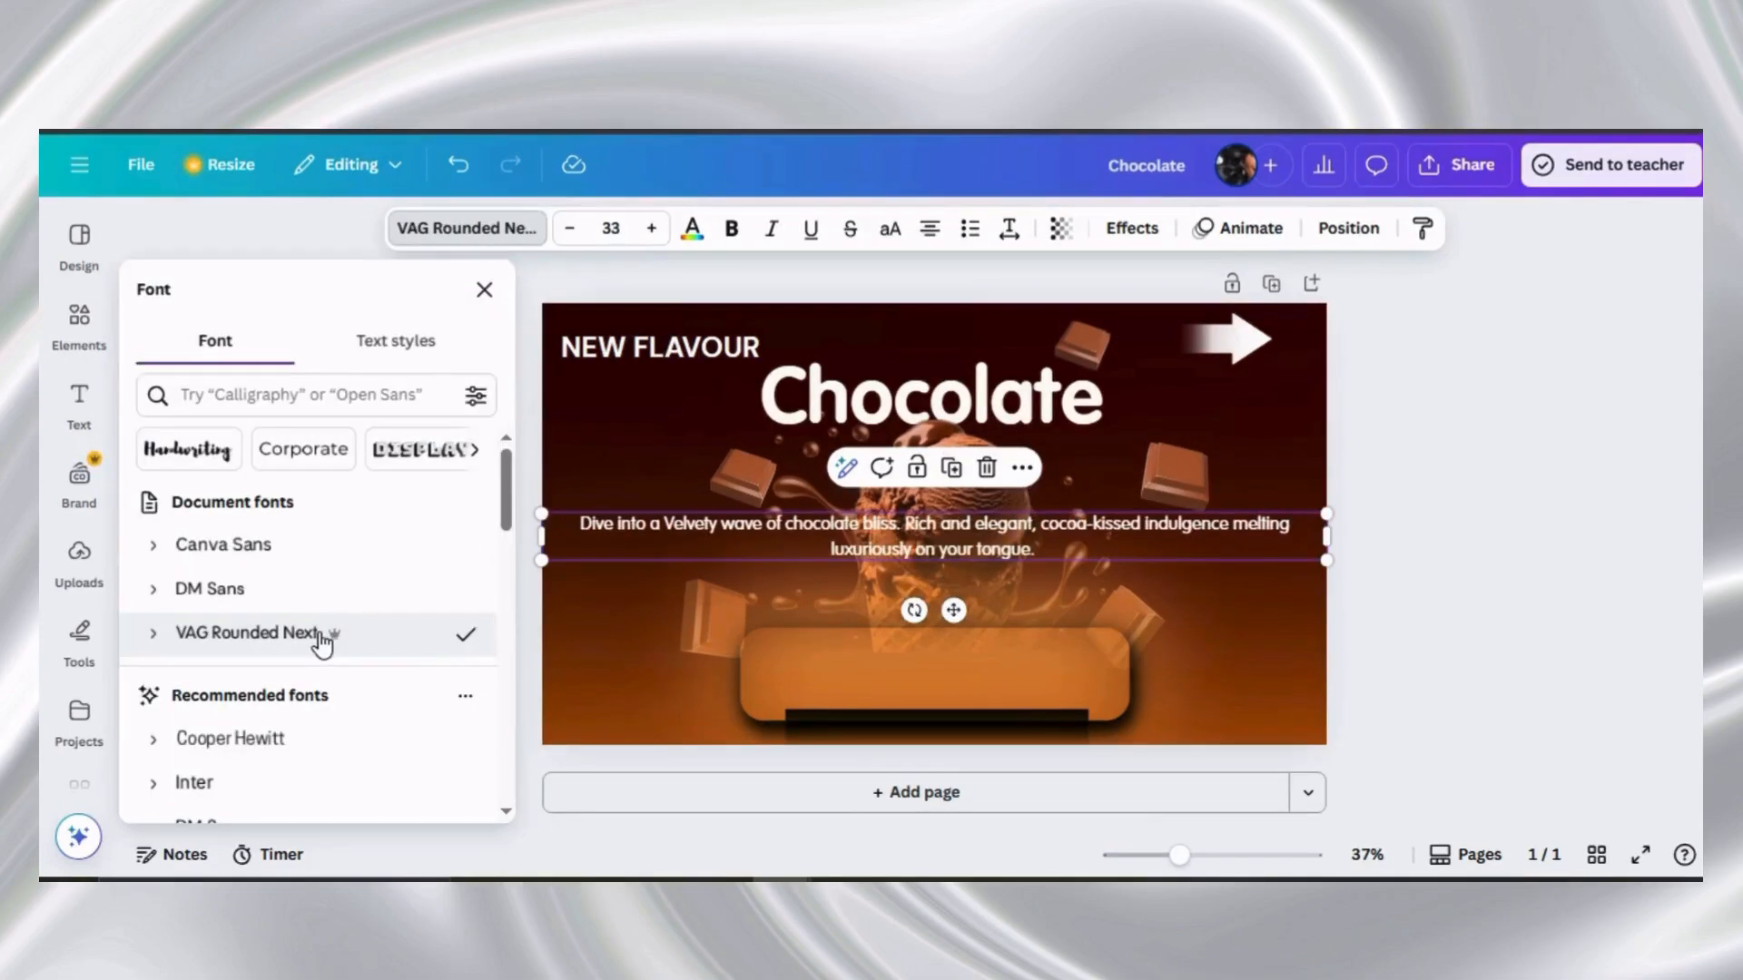
left_click(484, 292)
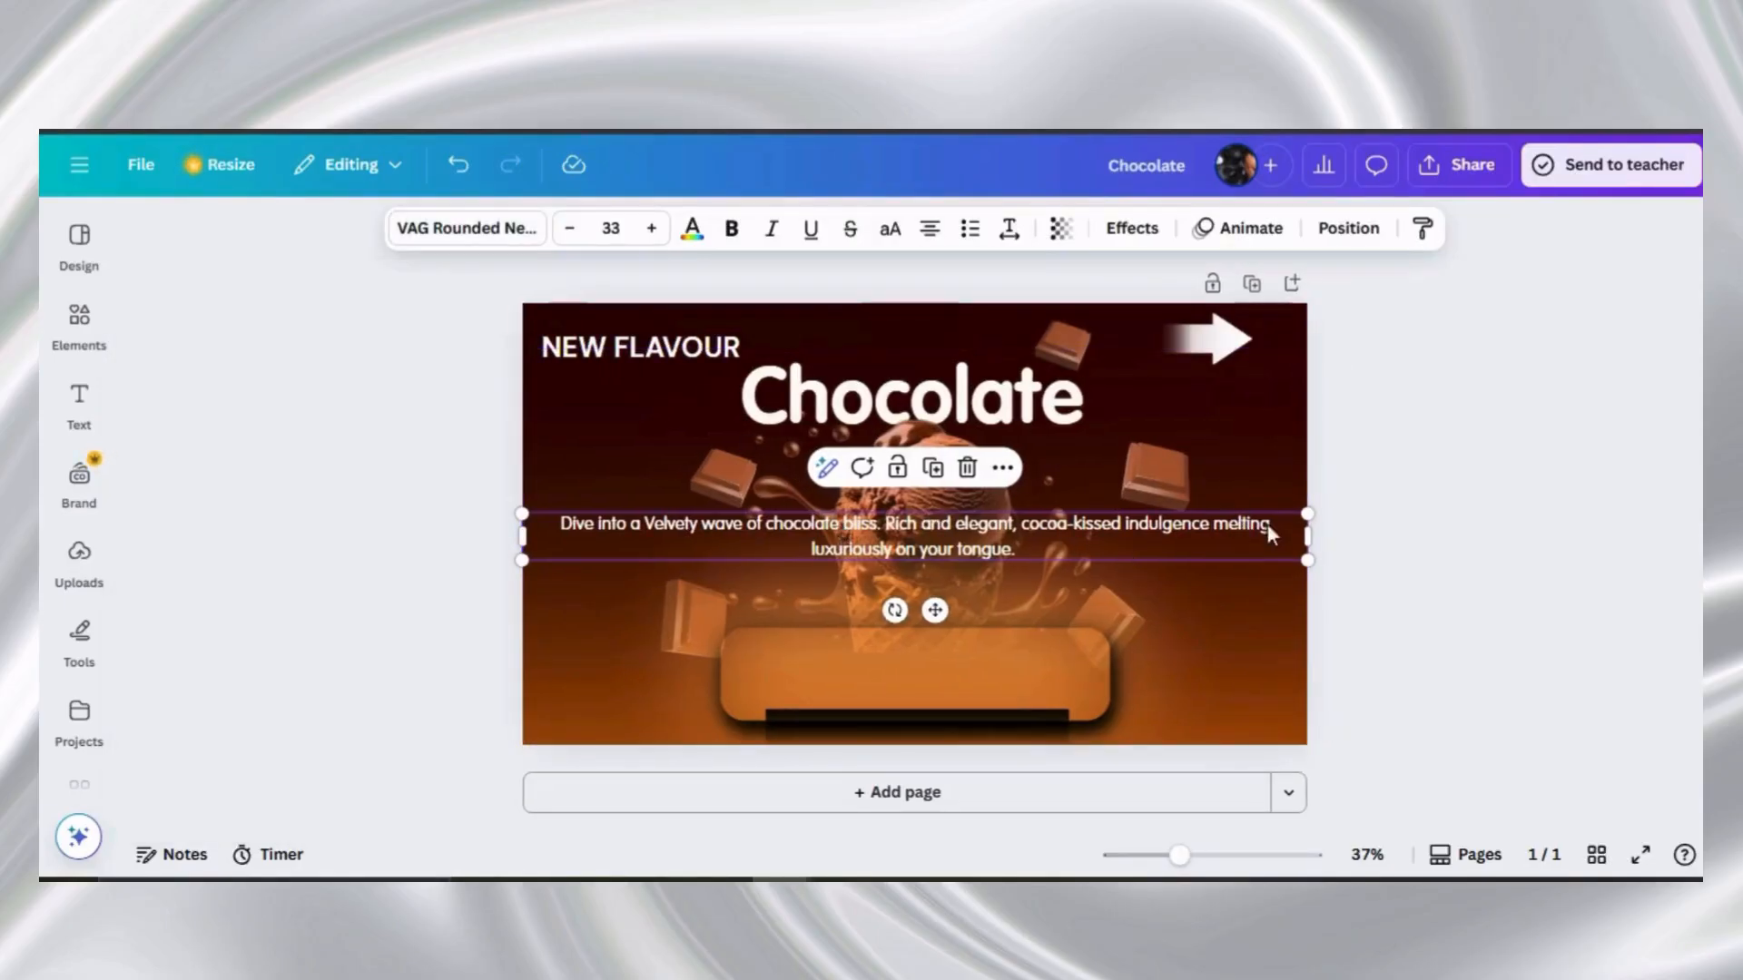
left_click_drag(1311, 528, 993, 535)
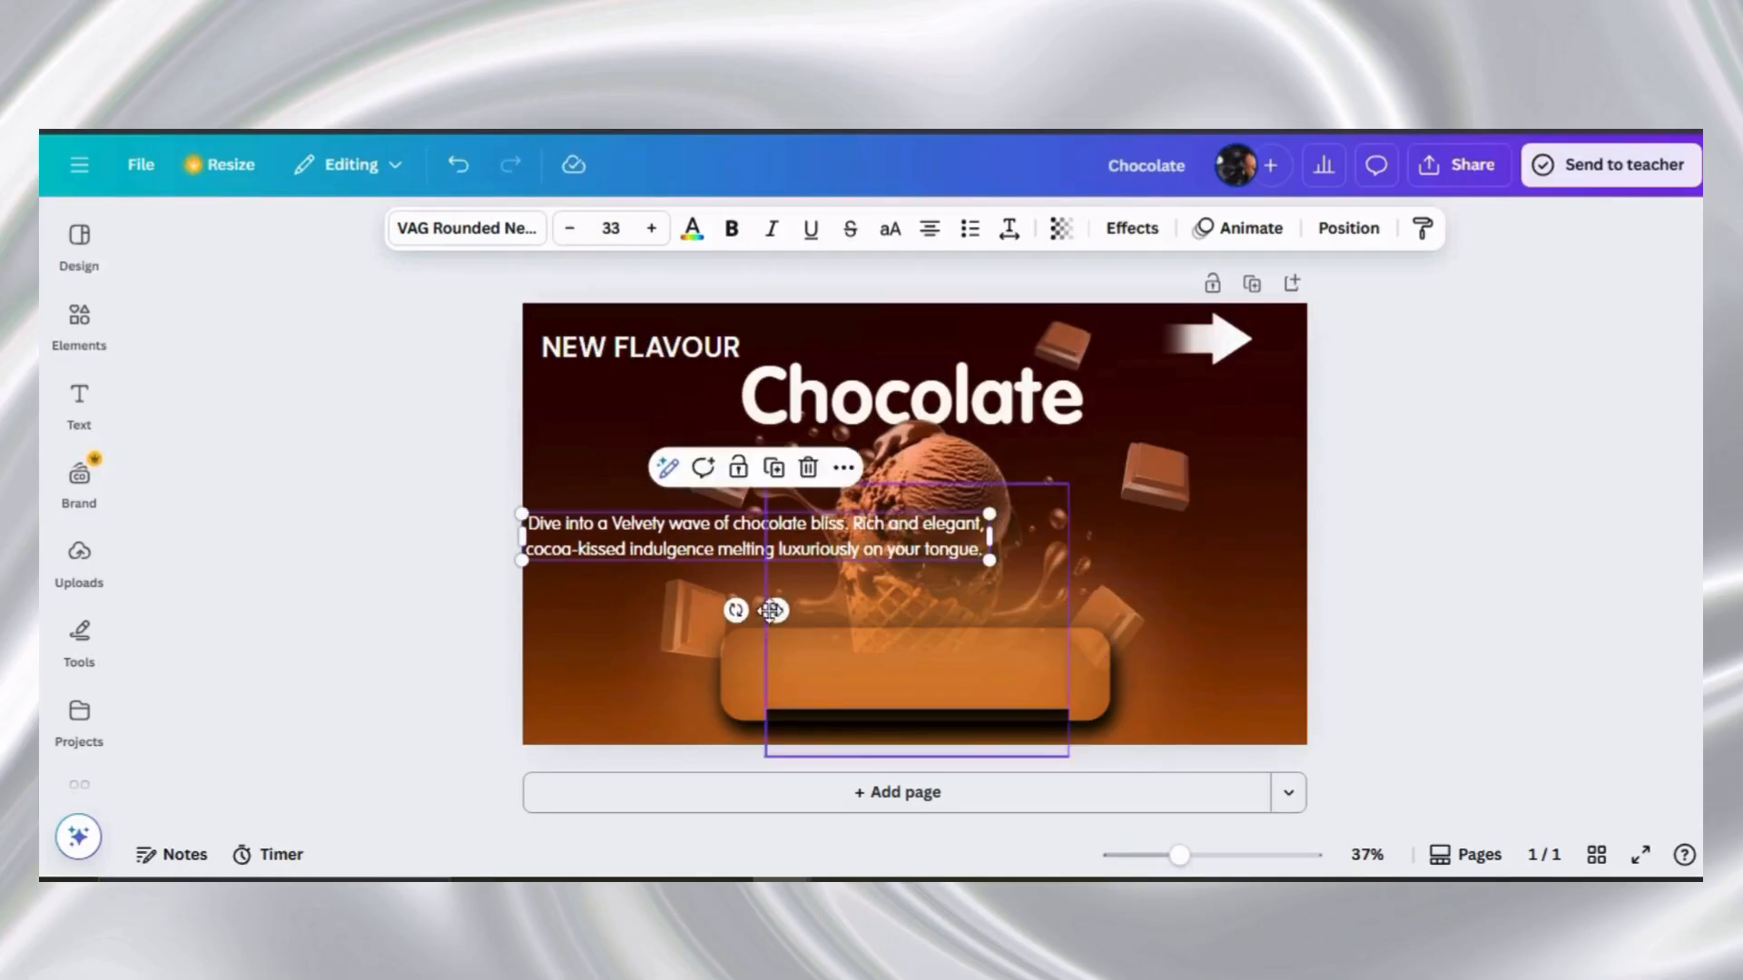
left_click_drag(774, 610, 938, 736)
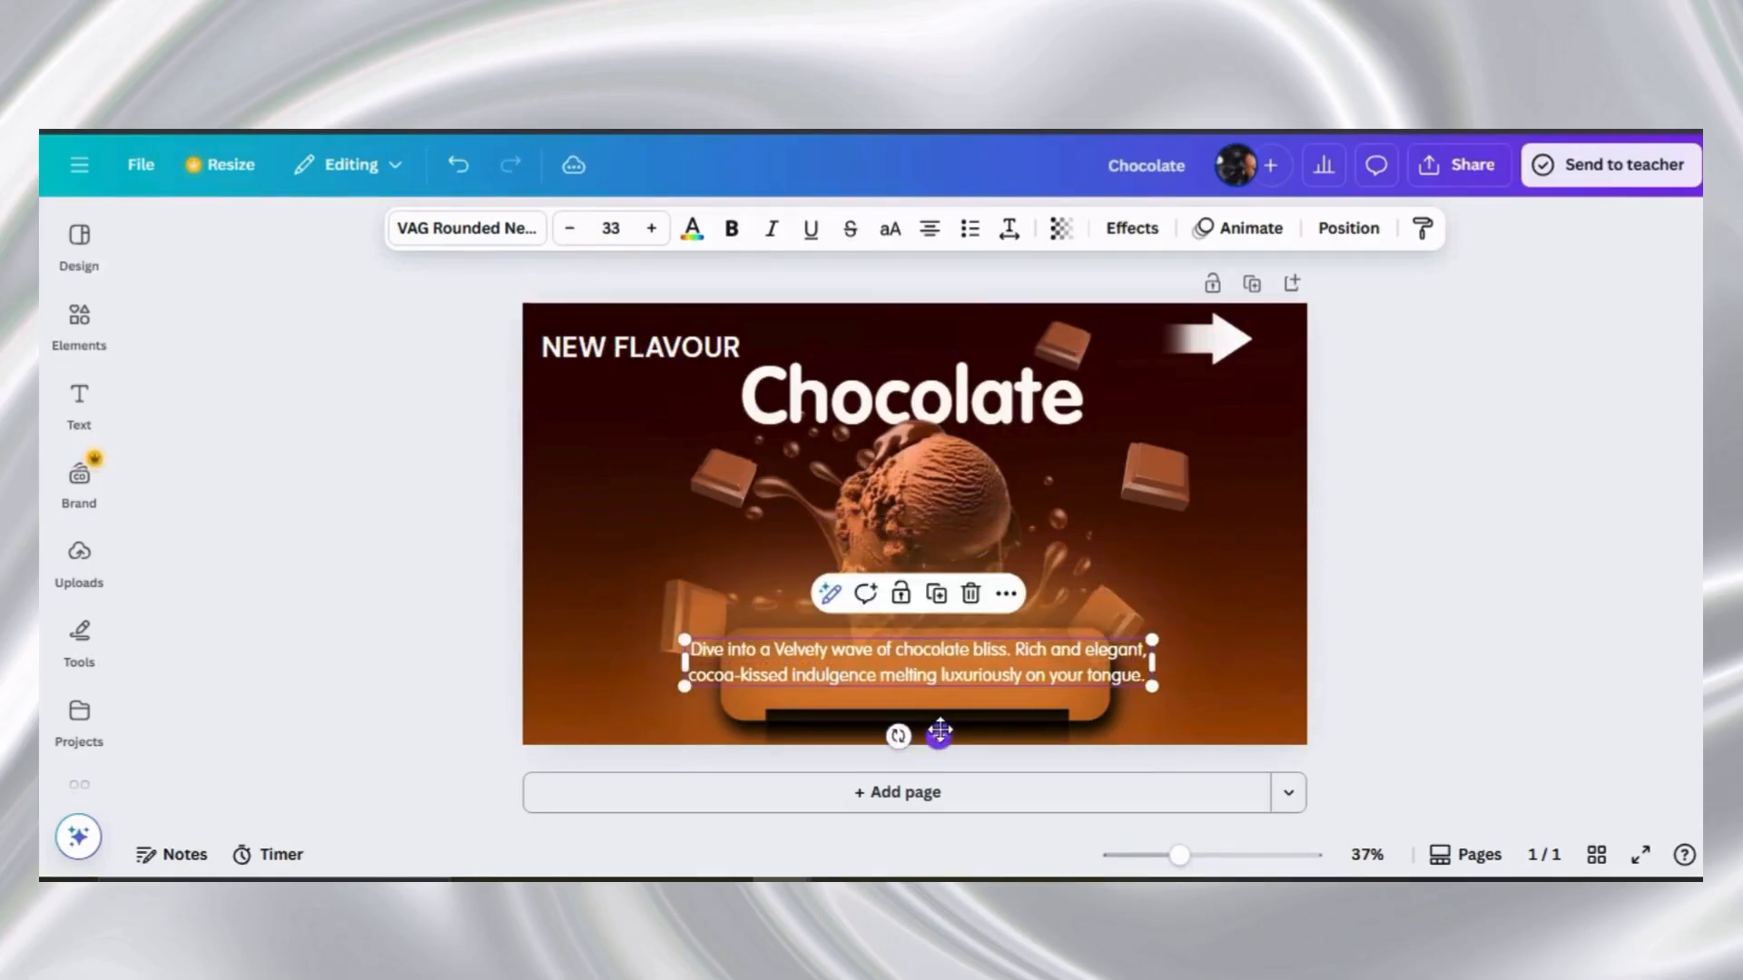
left_click_drag(1156, 658, 1134, 658)
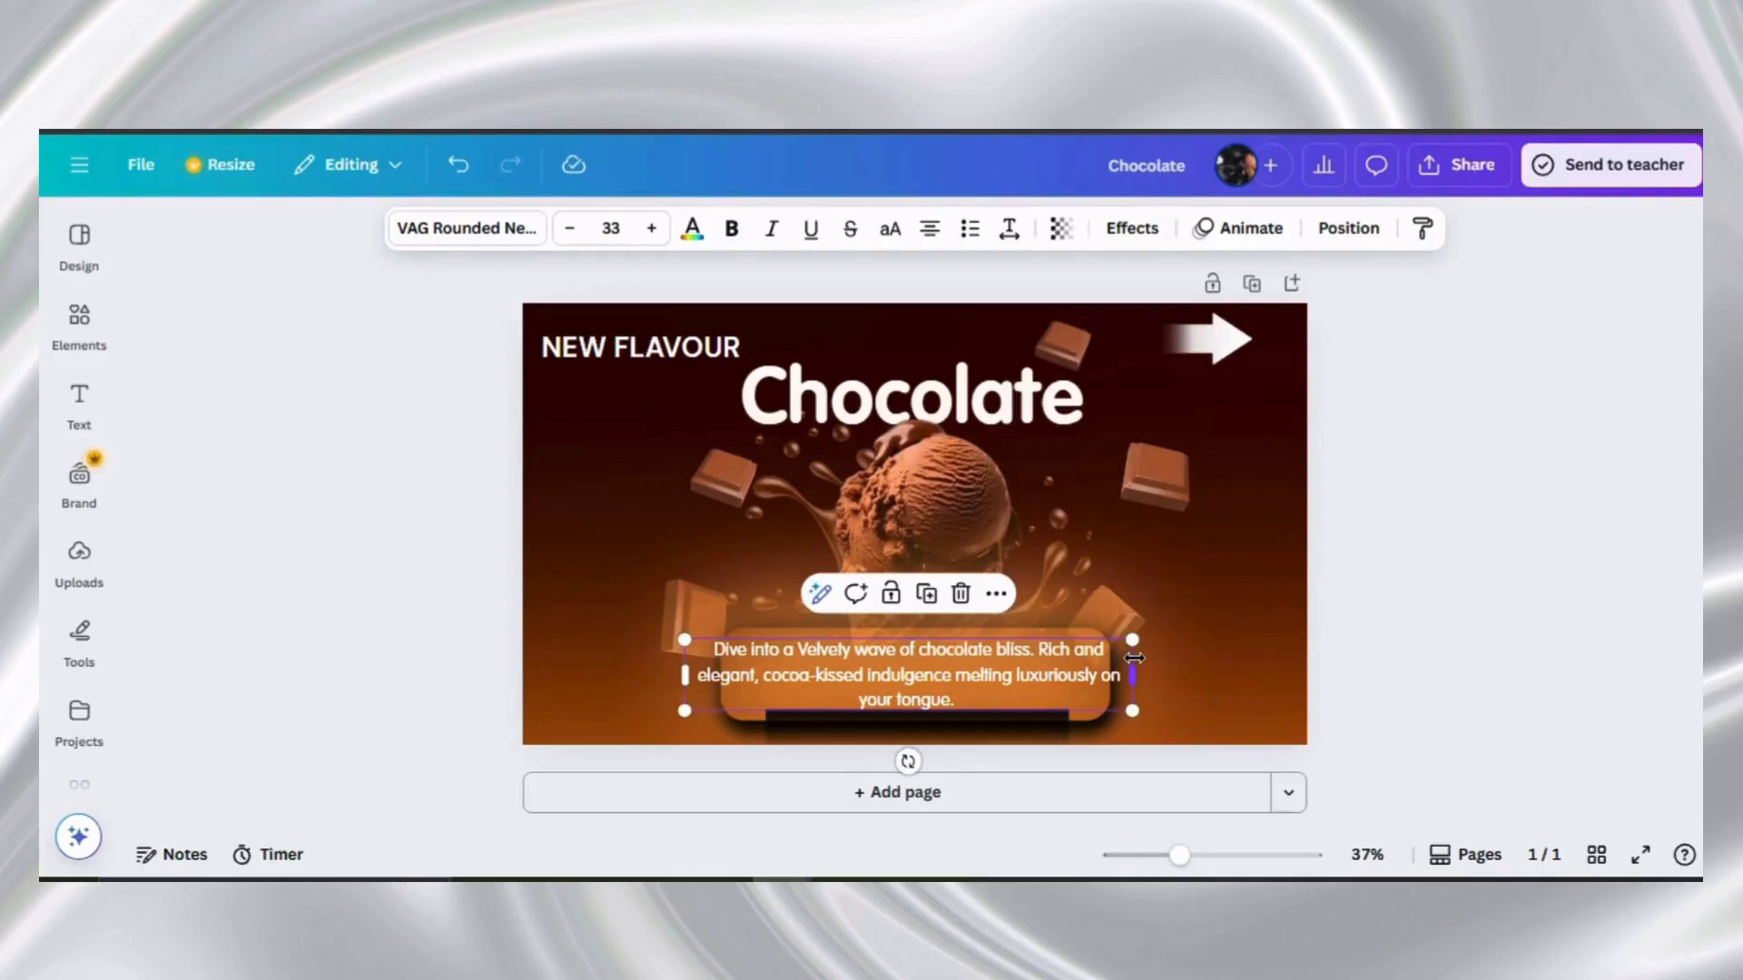
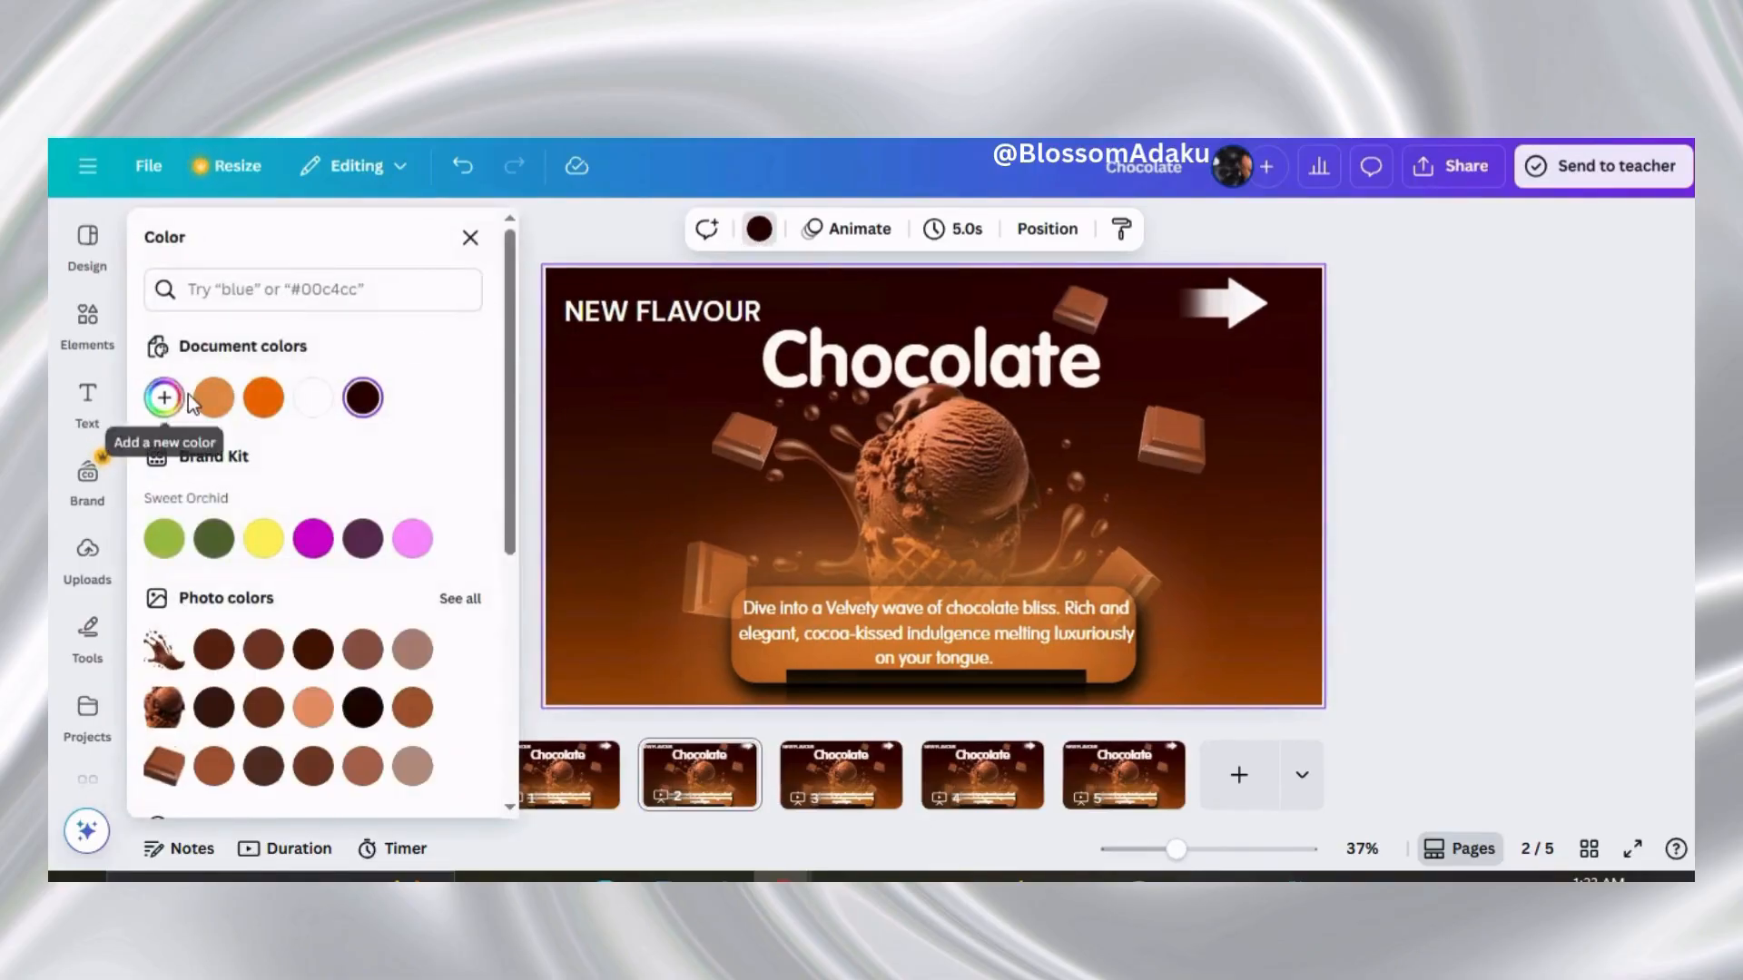
Fill page 2's background with the default purple-to-green gradient
scroll(184, 483, "down", 3)
scroll(184, 483, "down", 3)
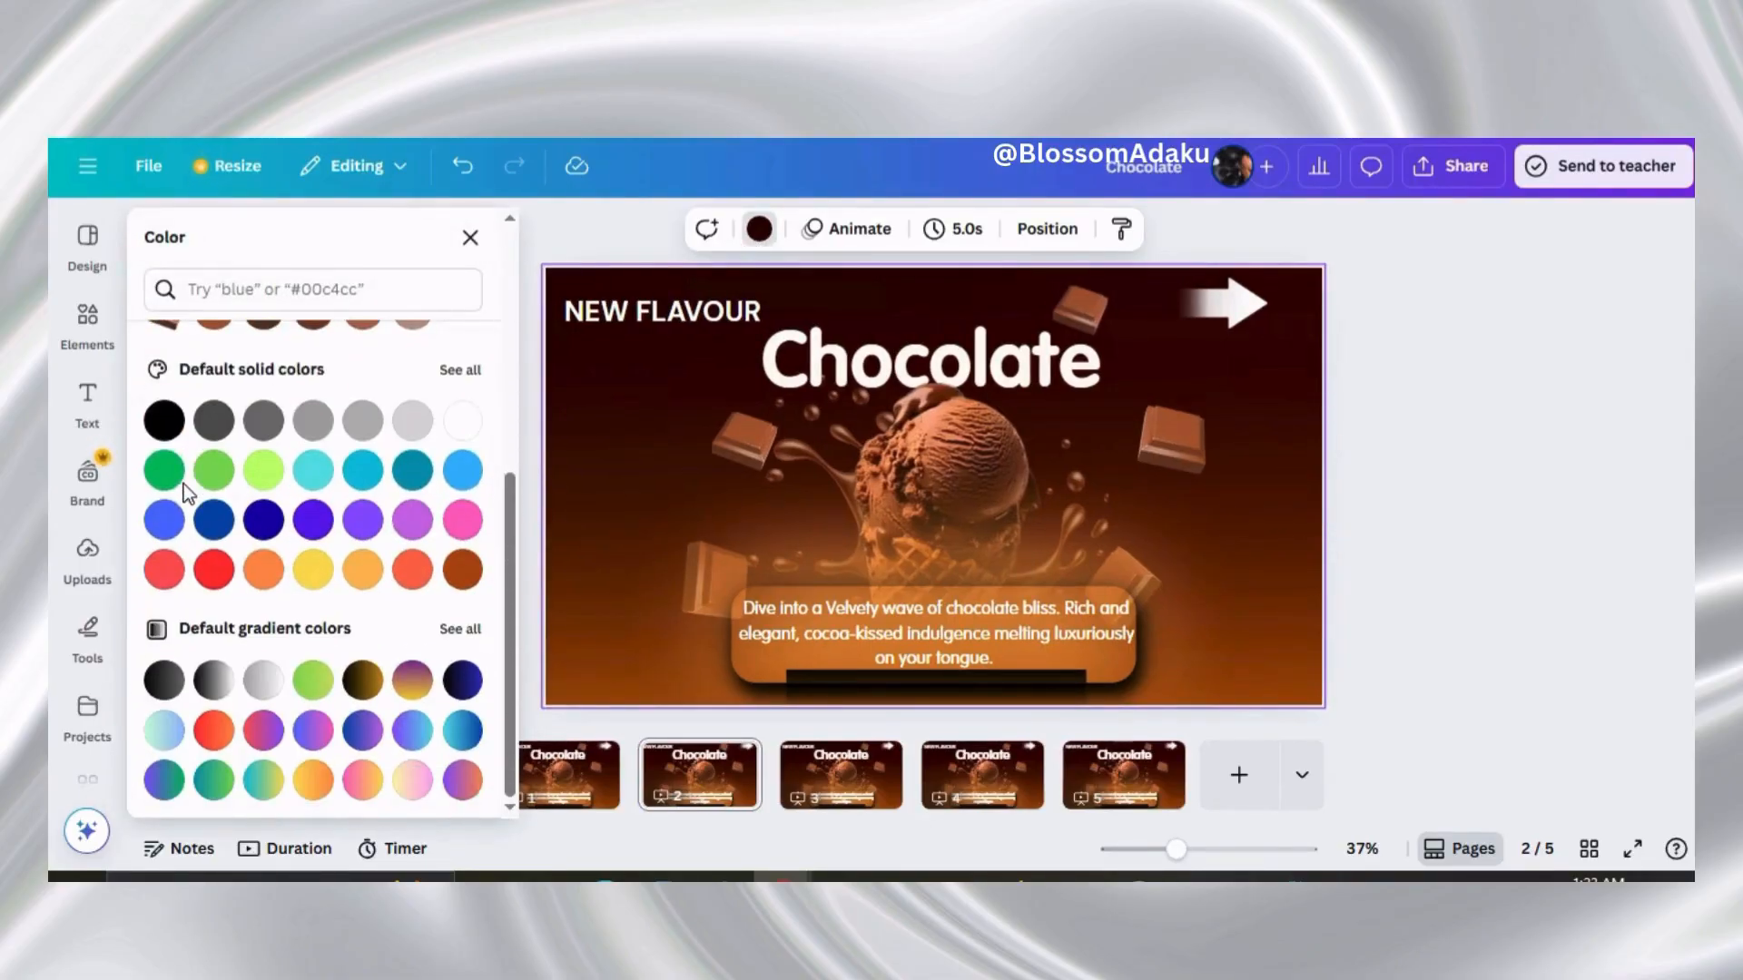
left_click(165, 777)
scroll(207, 604, "up", 6)
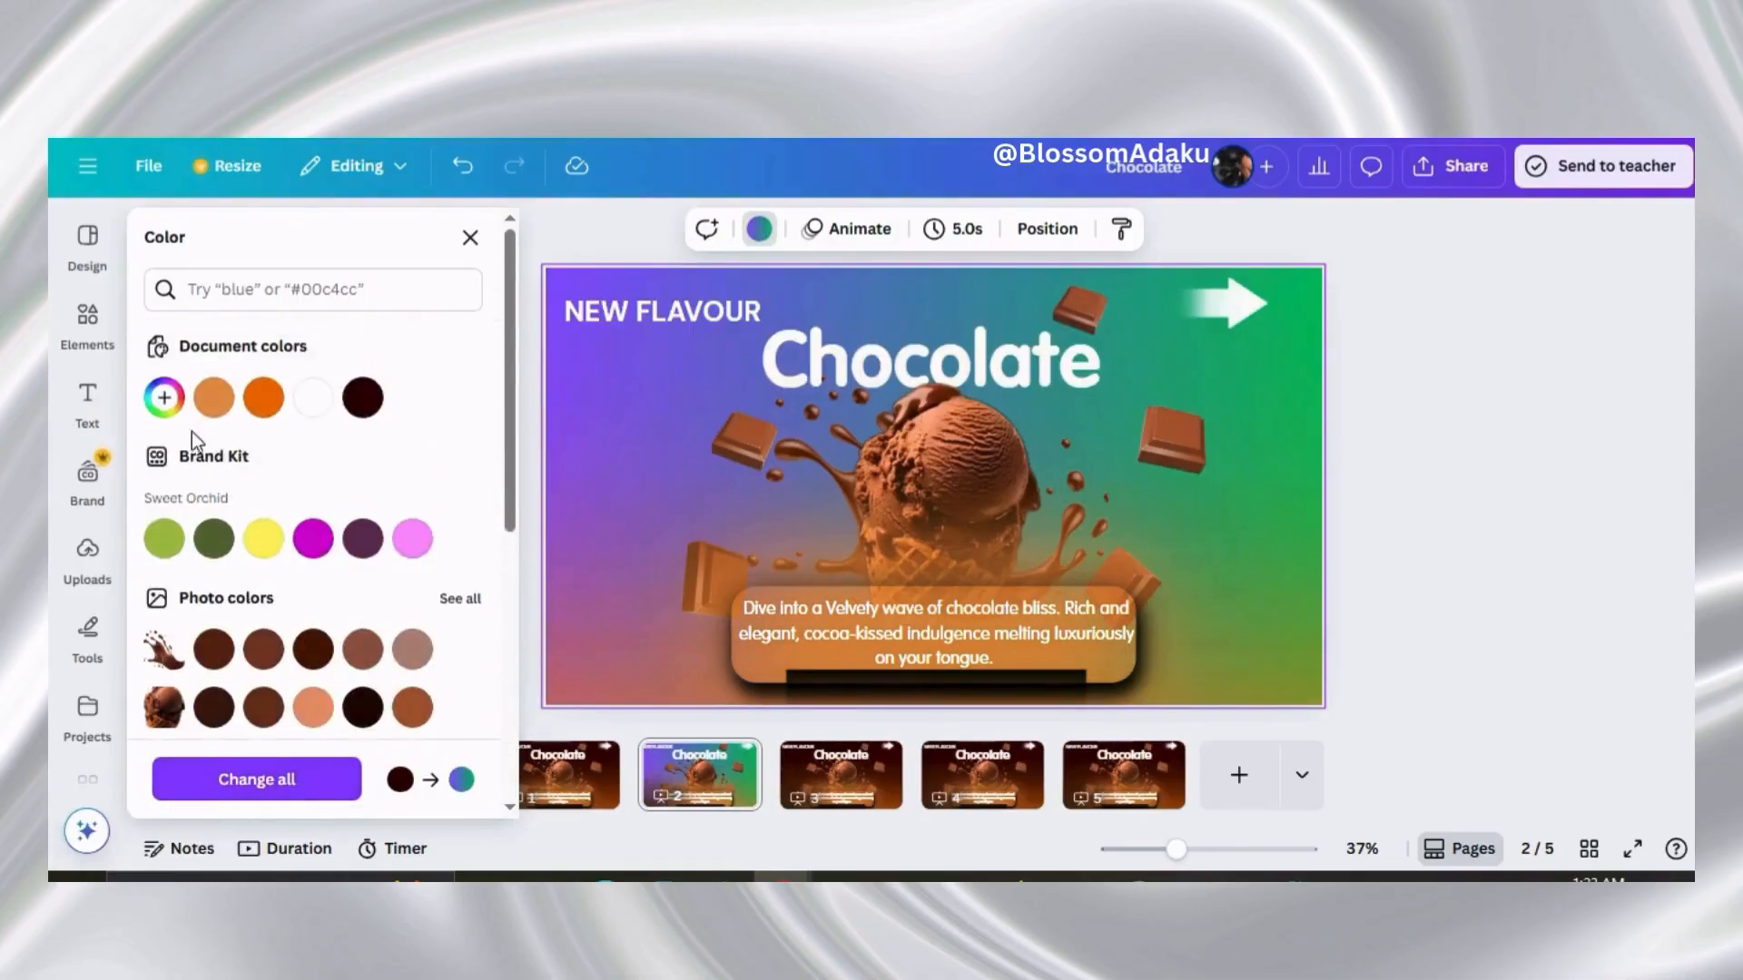
Change the purple colour of page 2's background gradient to #487FF1
left_click(166, 398)
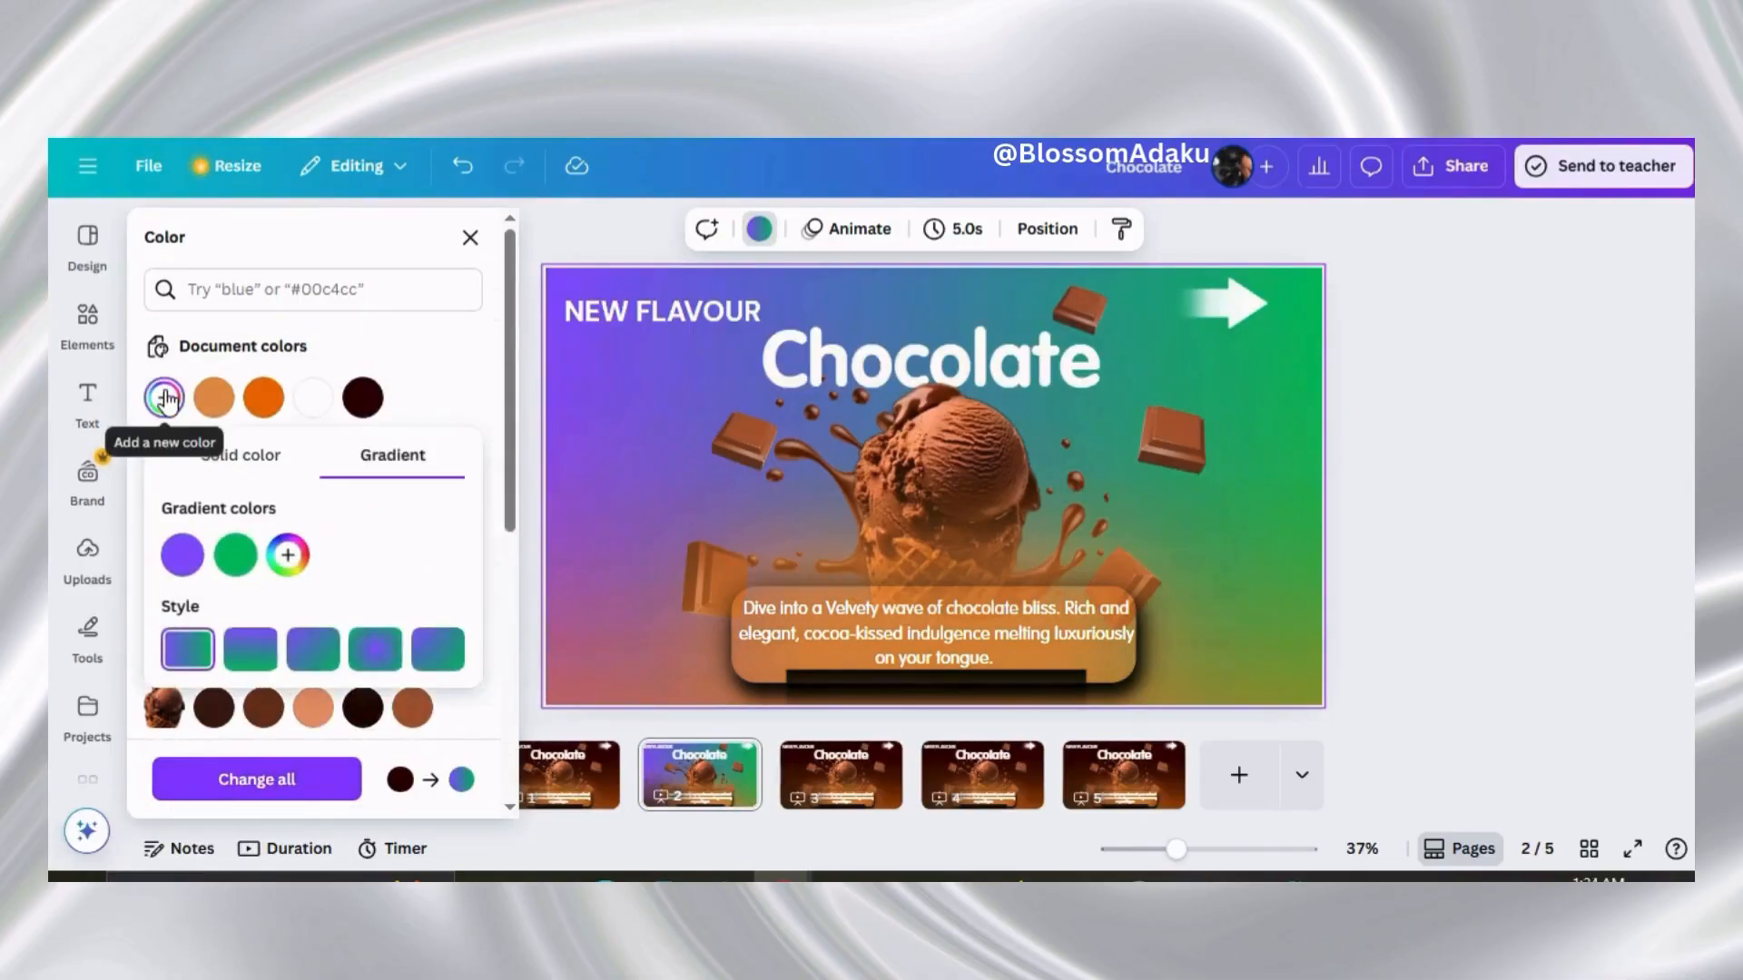
left_click(184, 558)
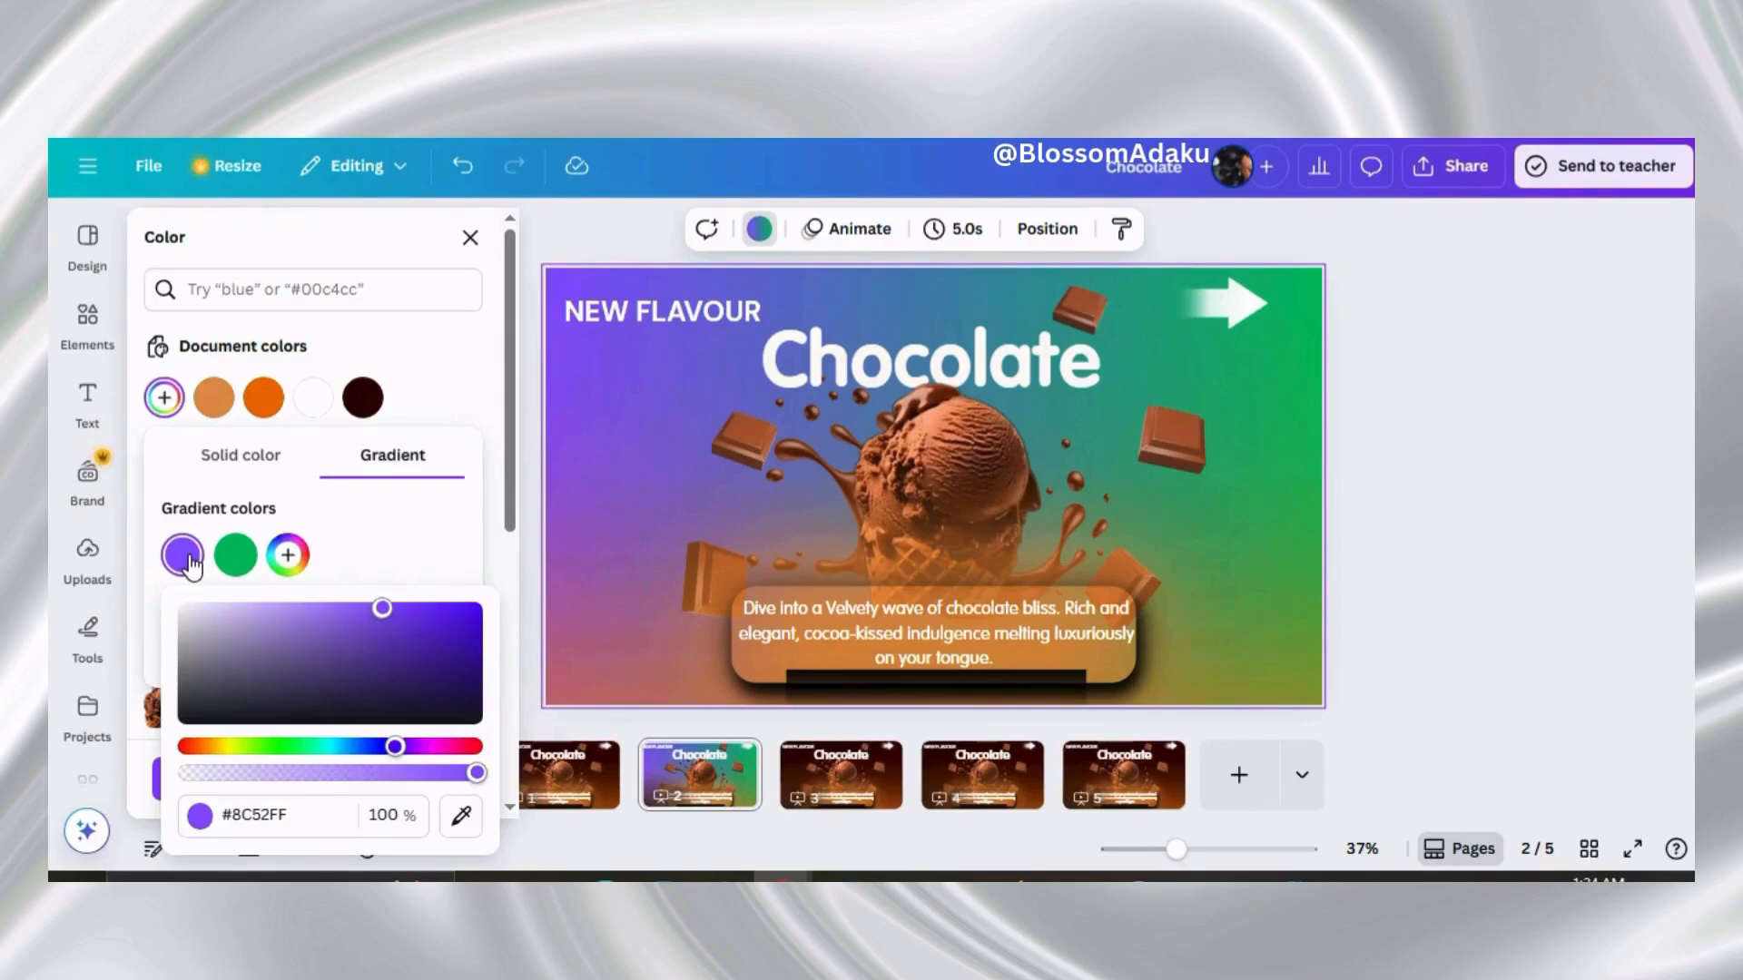
left_click(287, 816)
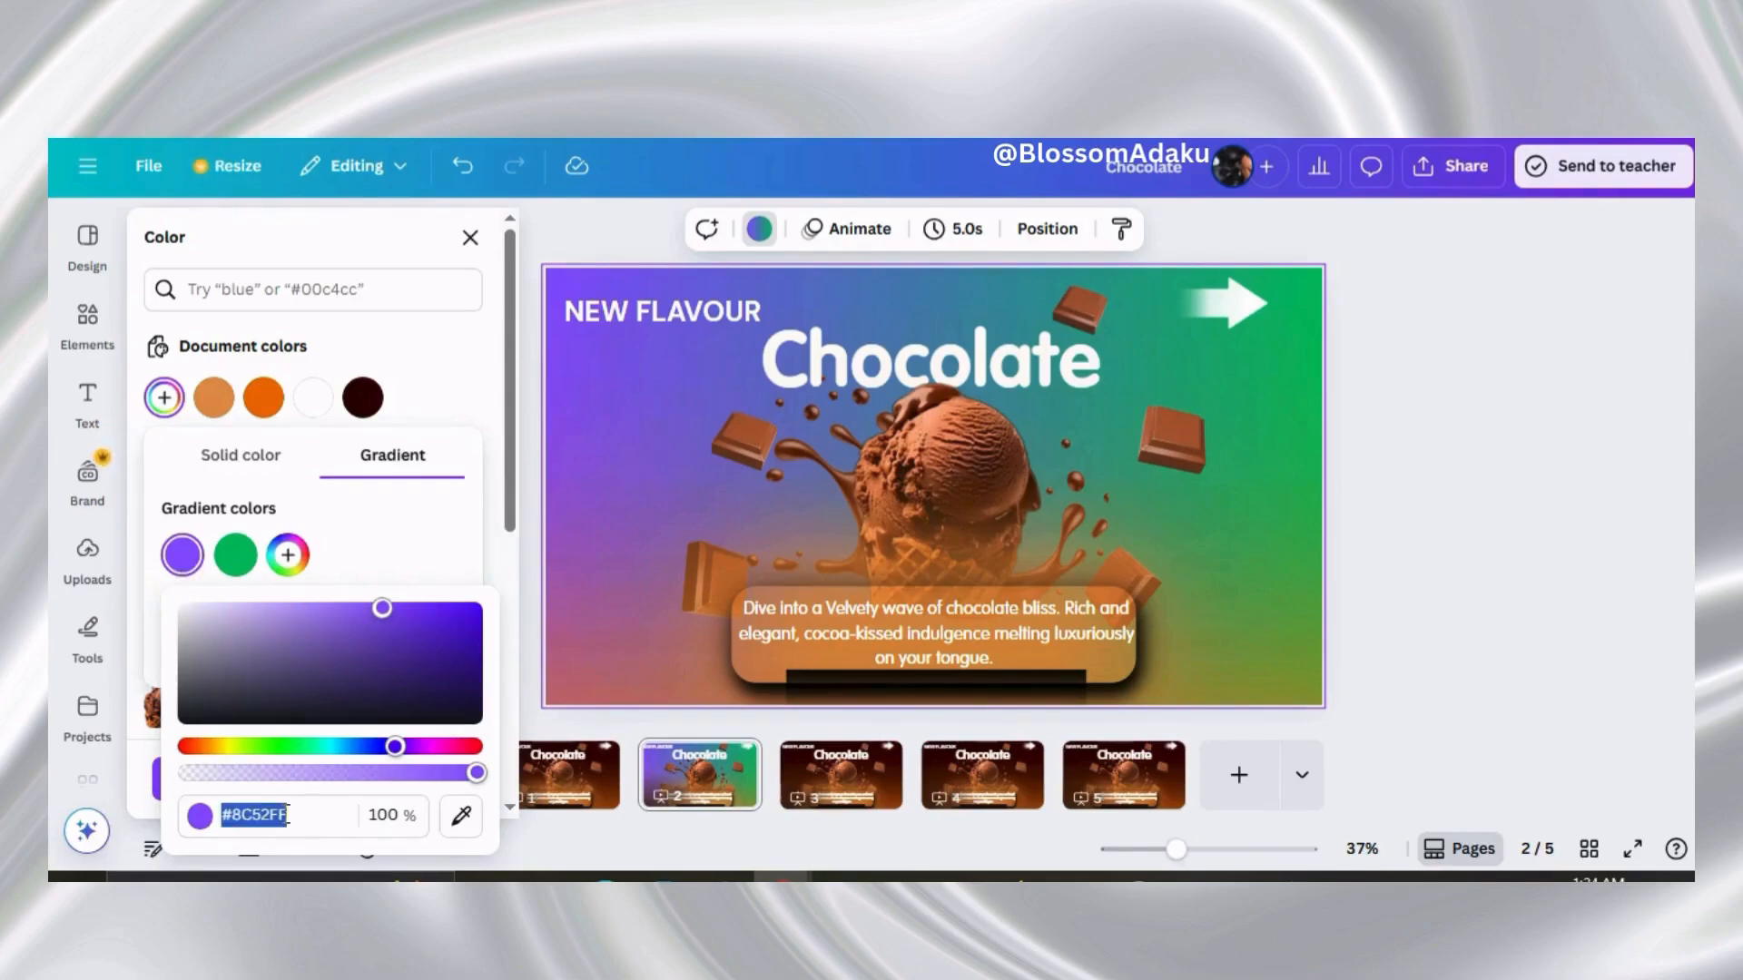
type("#4")
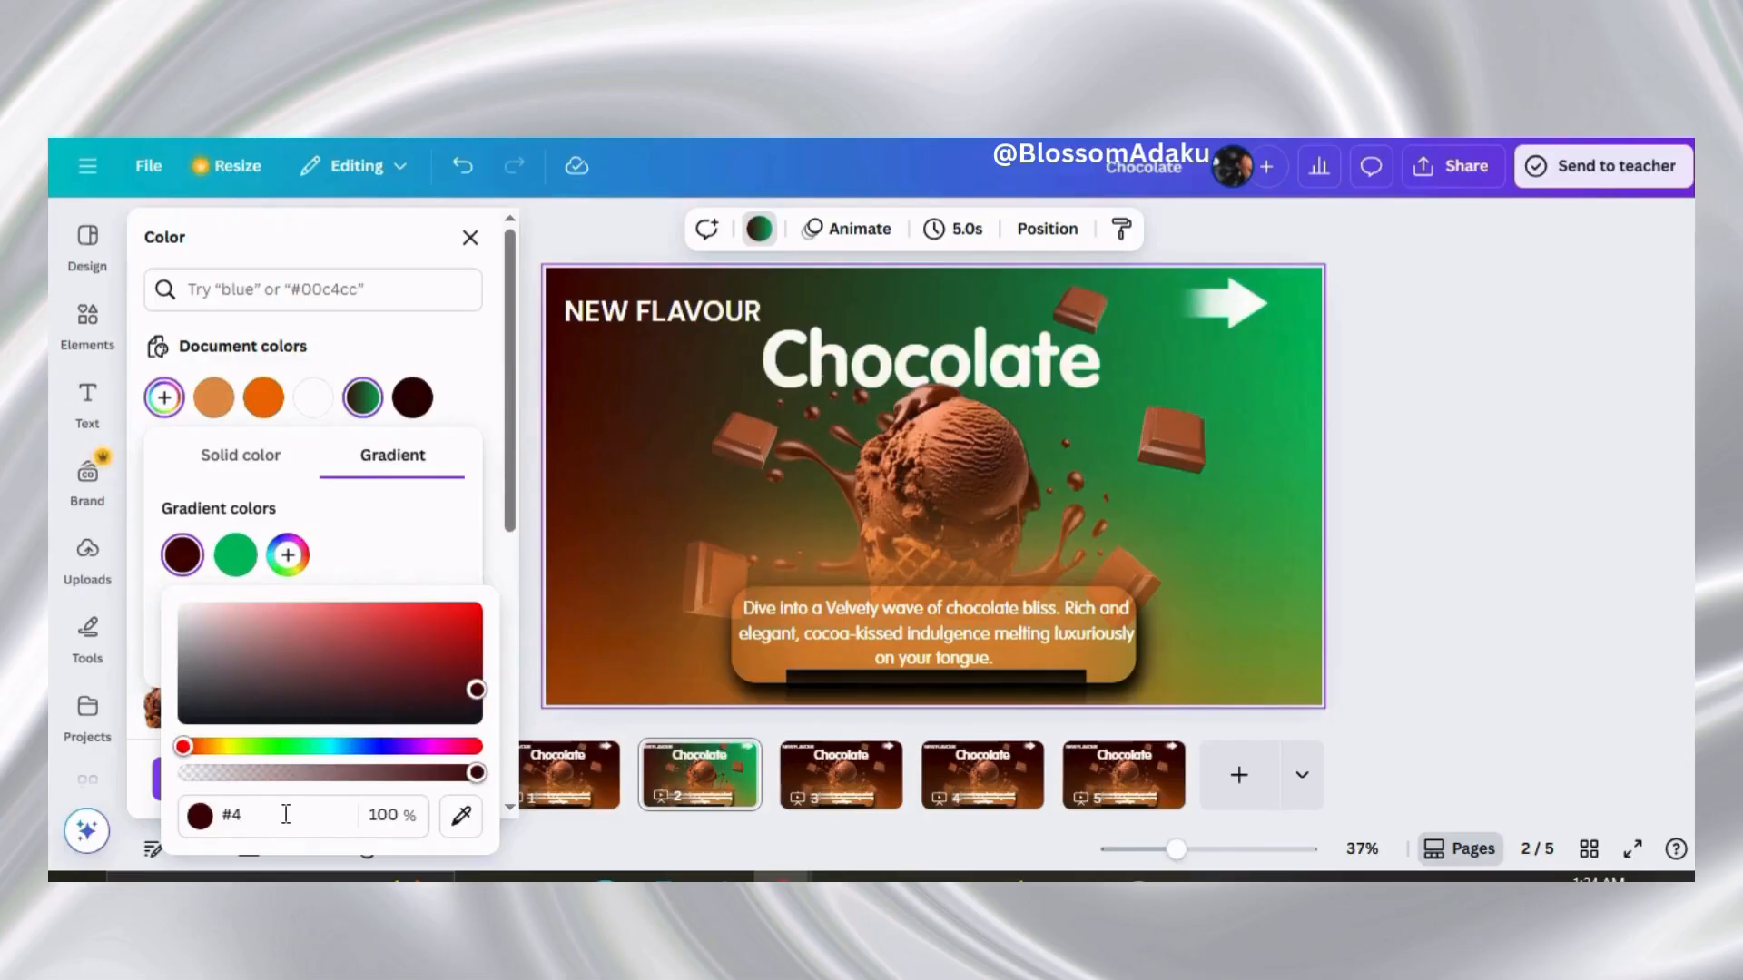
type("87FF1")
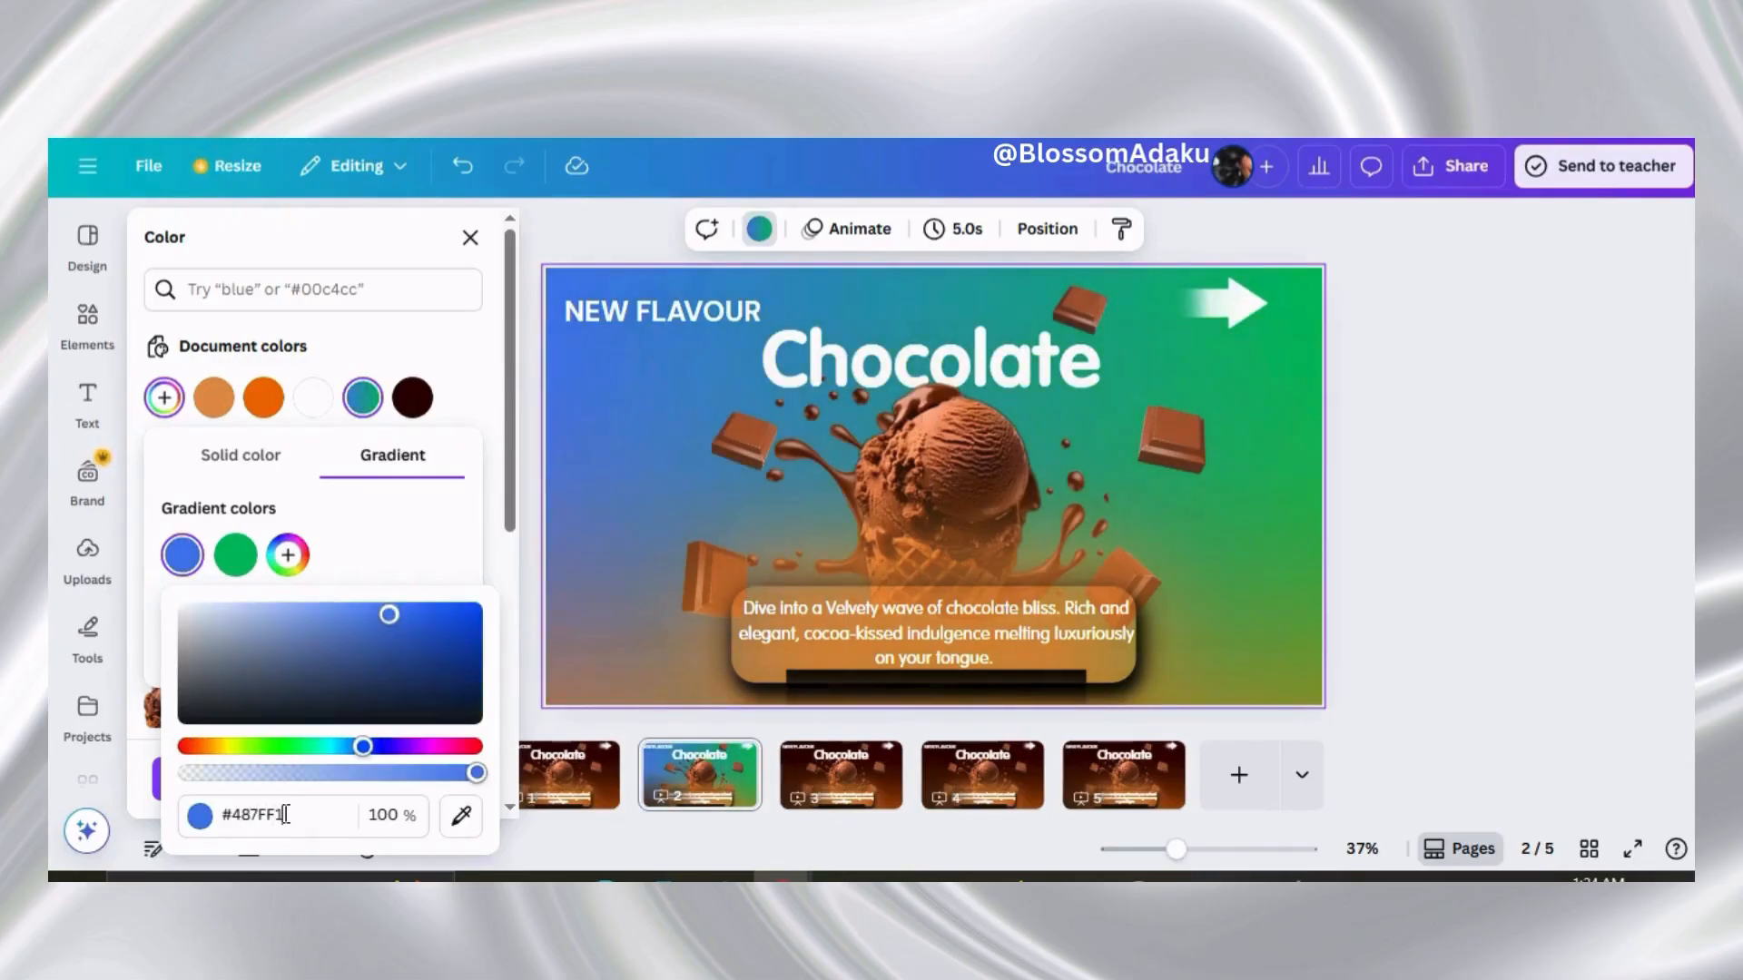
Change the green colour of page 2's background gradient to #B9C7FA and close the colour settings
left_click(237, 567)
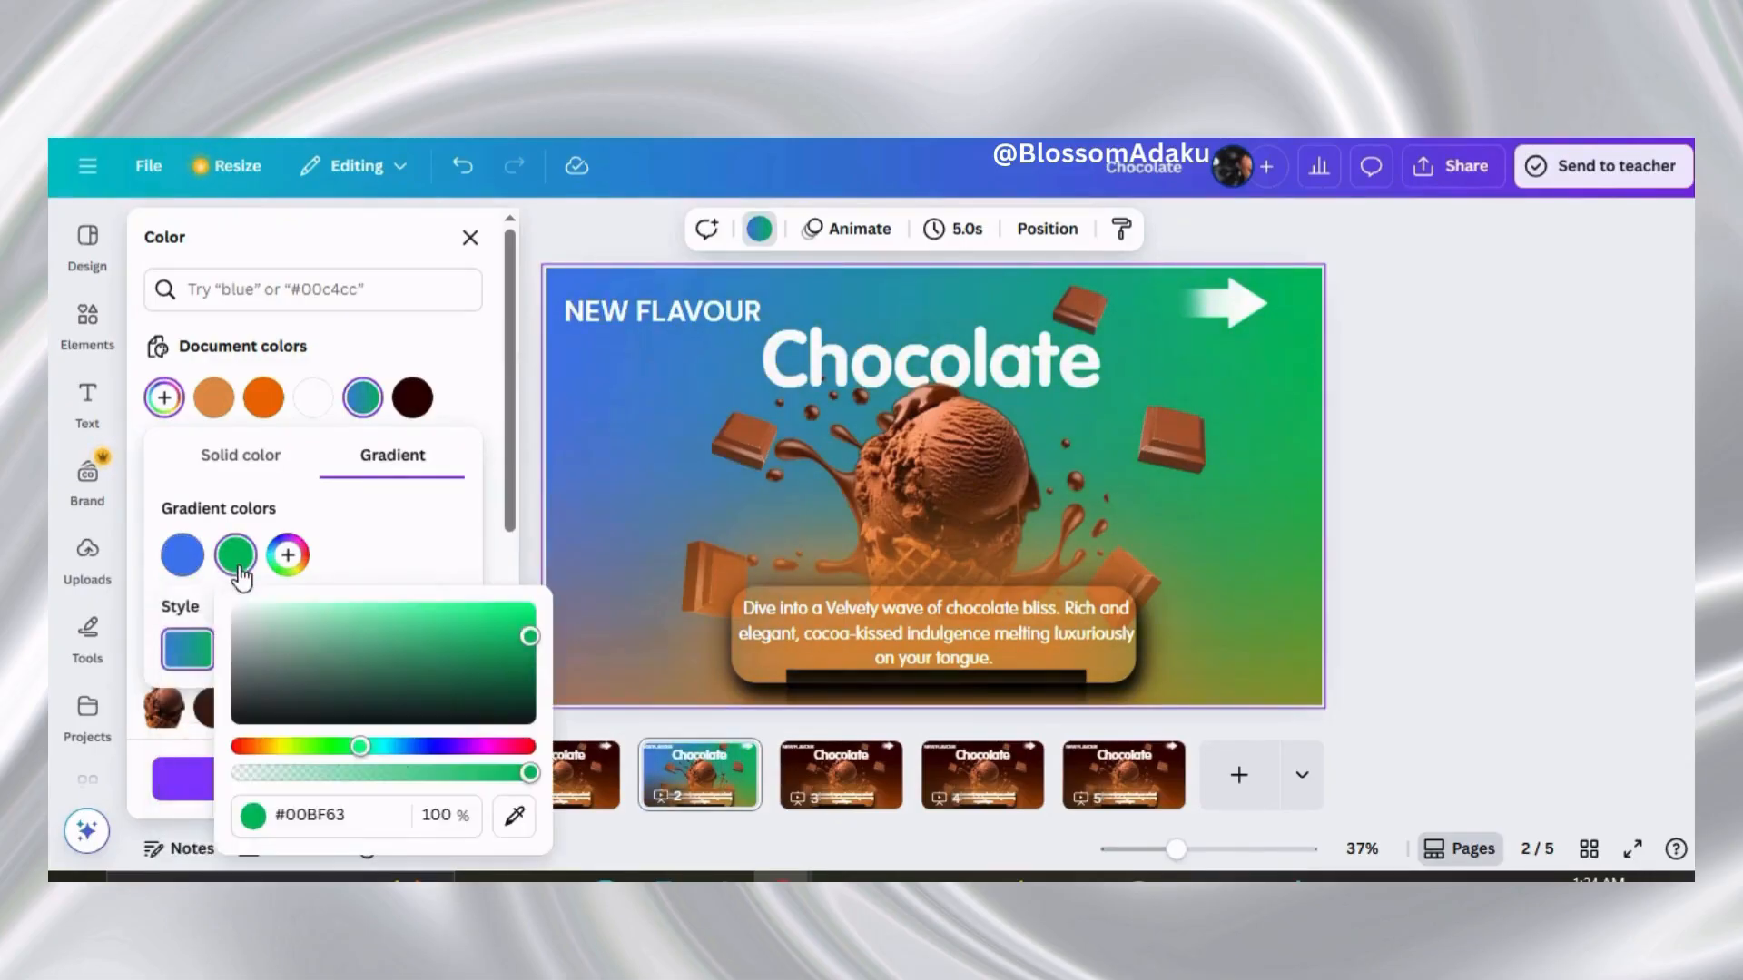
left_click(350, 817)
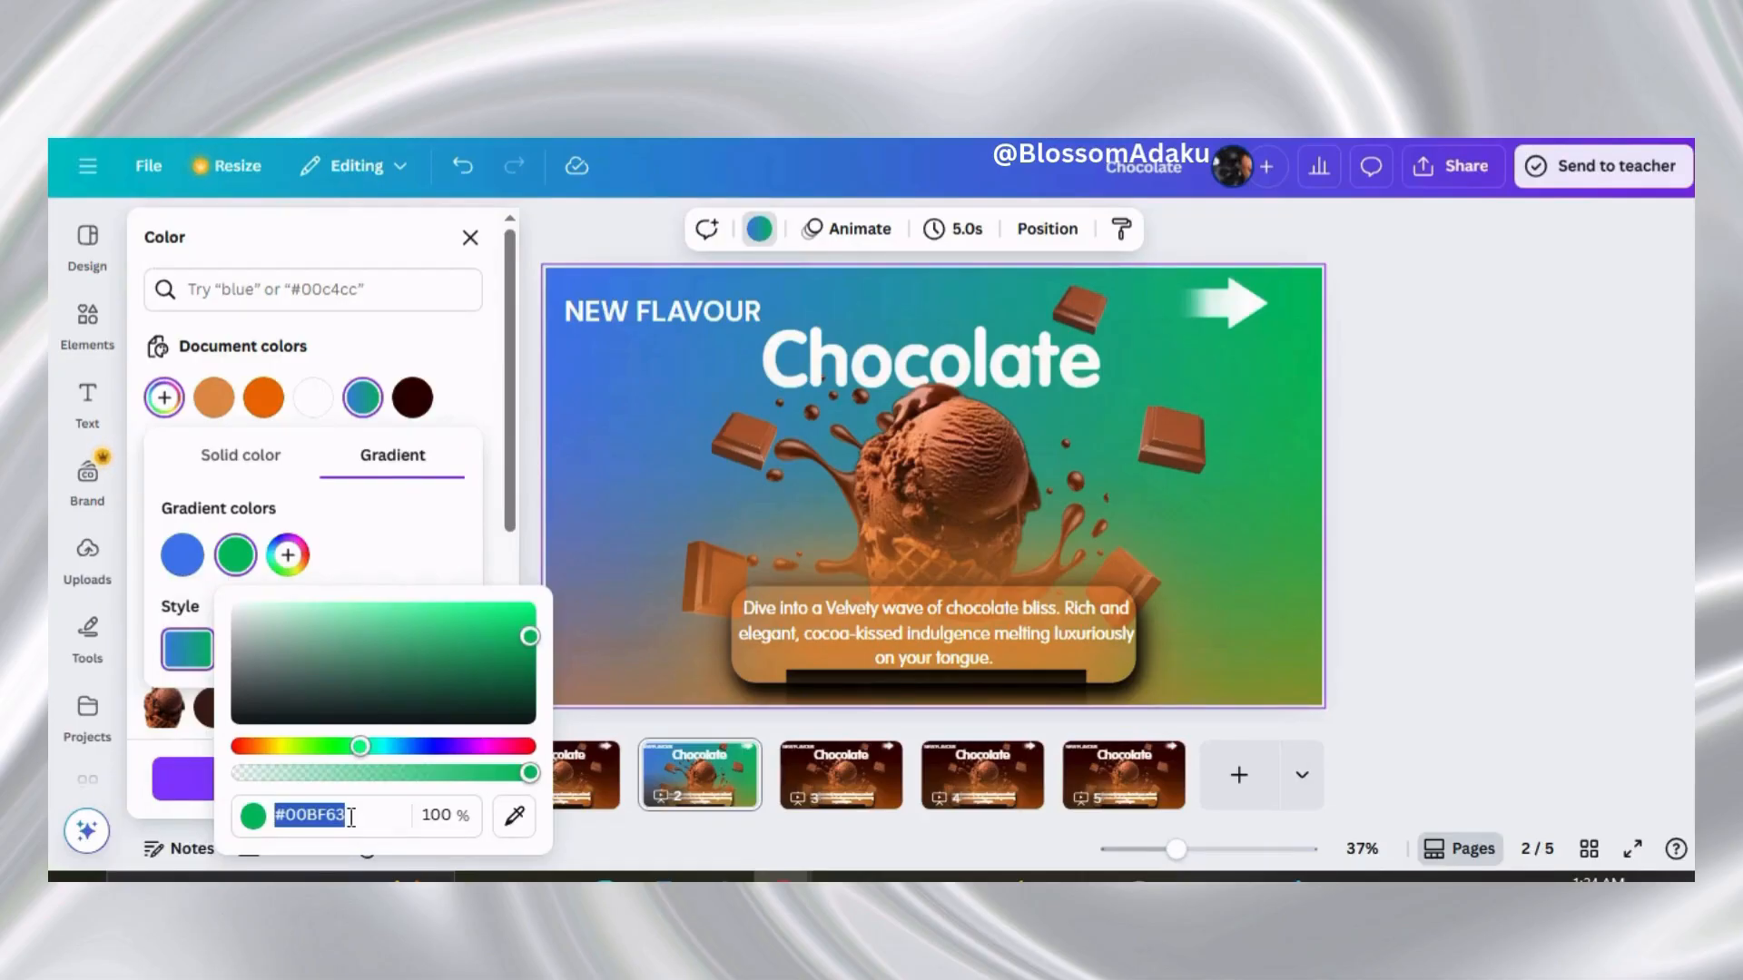
type("#E")
type("9")
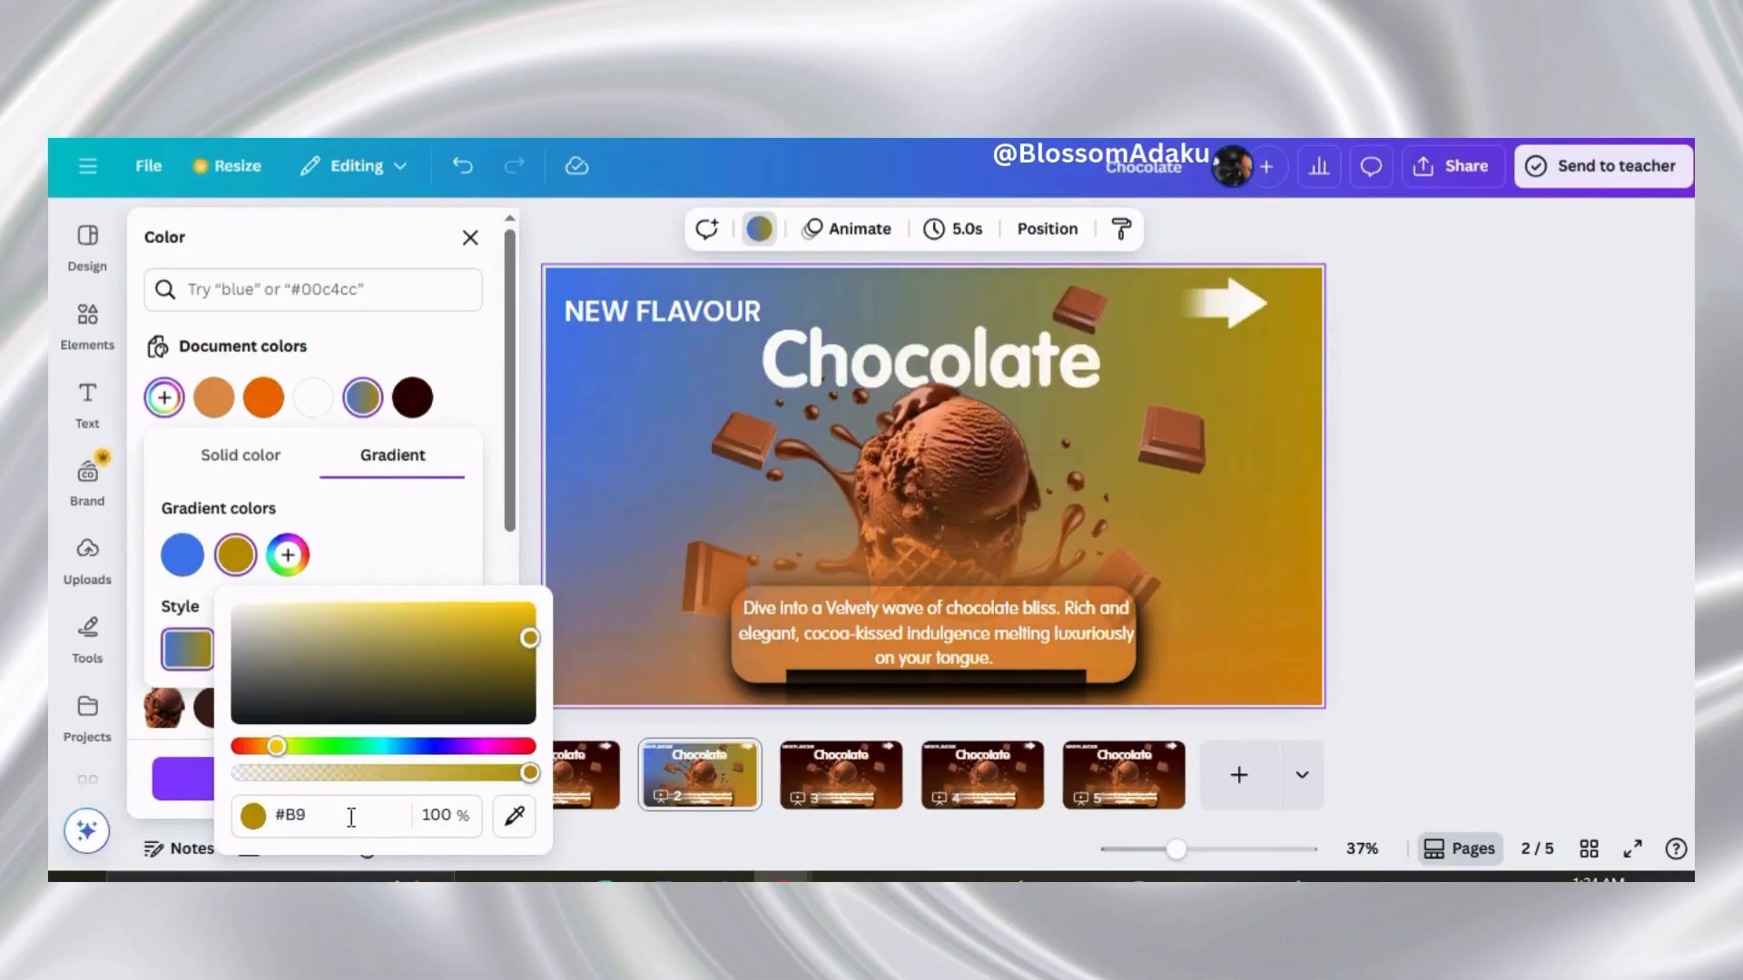
type("C")
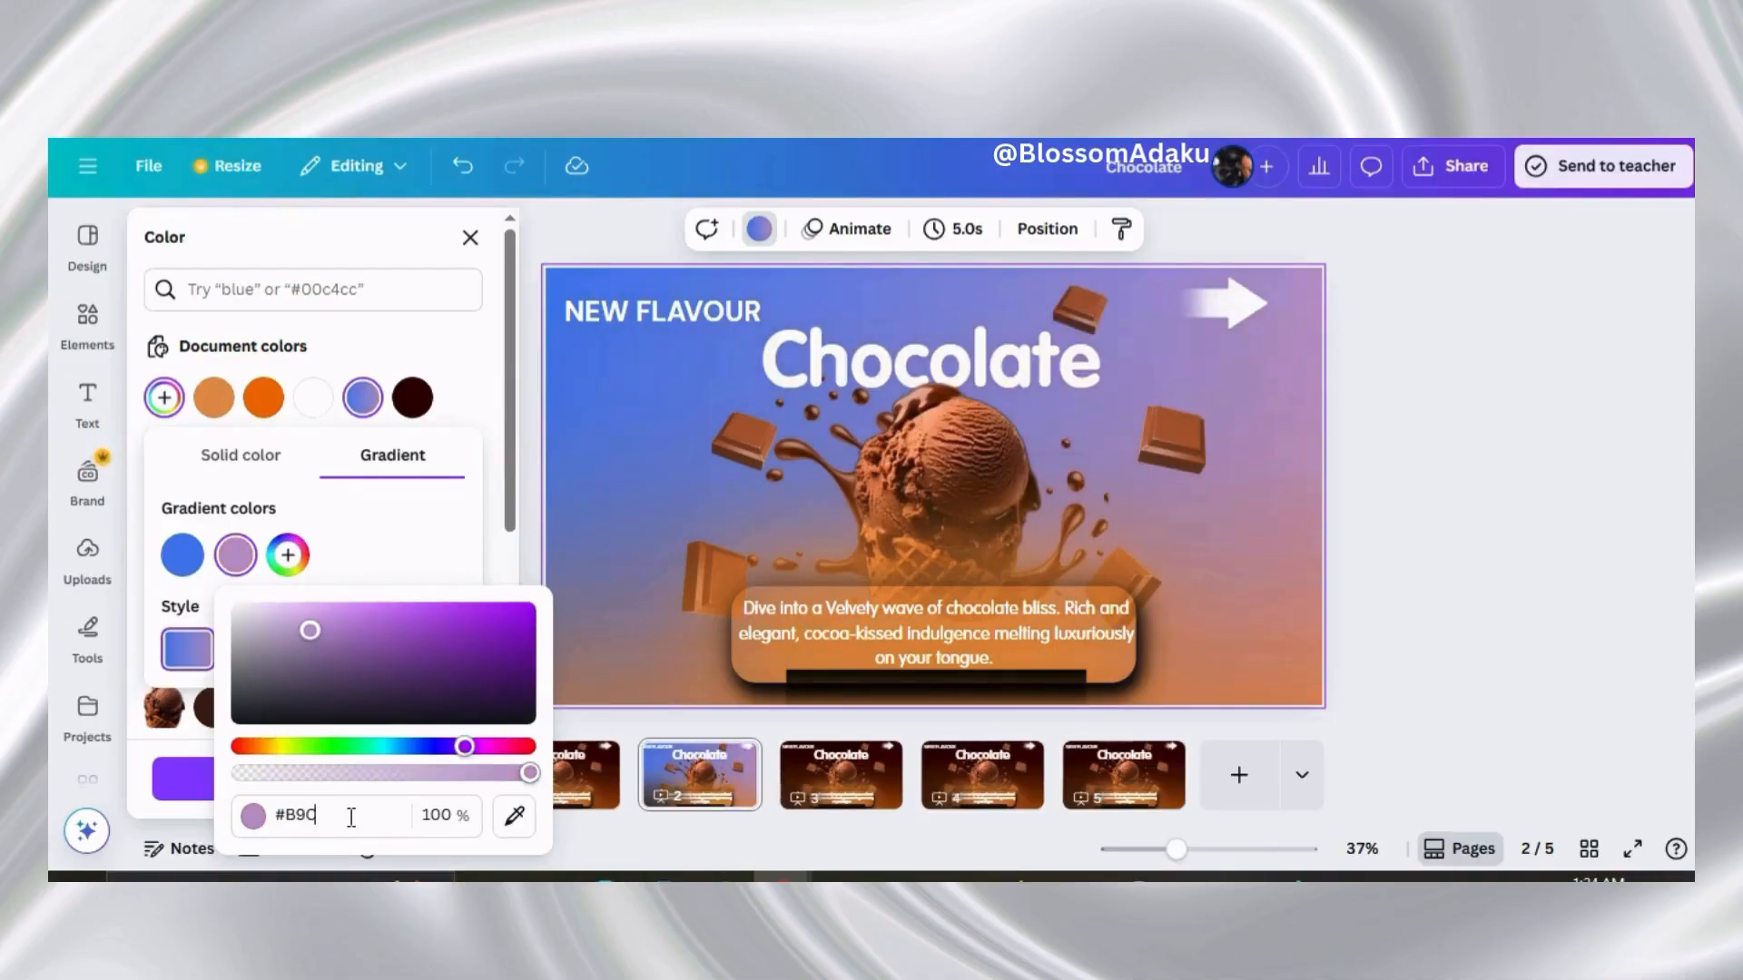
type("7F")
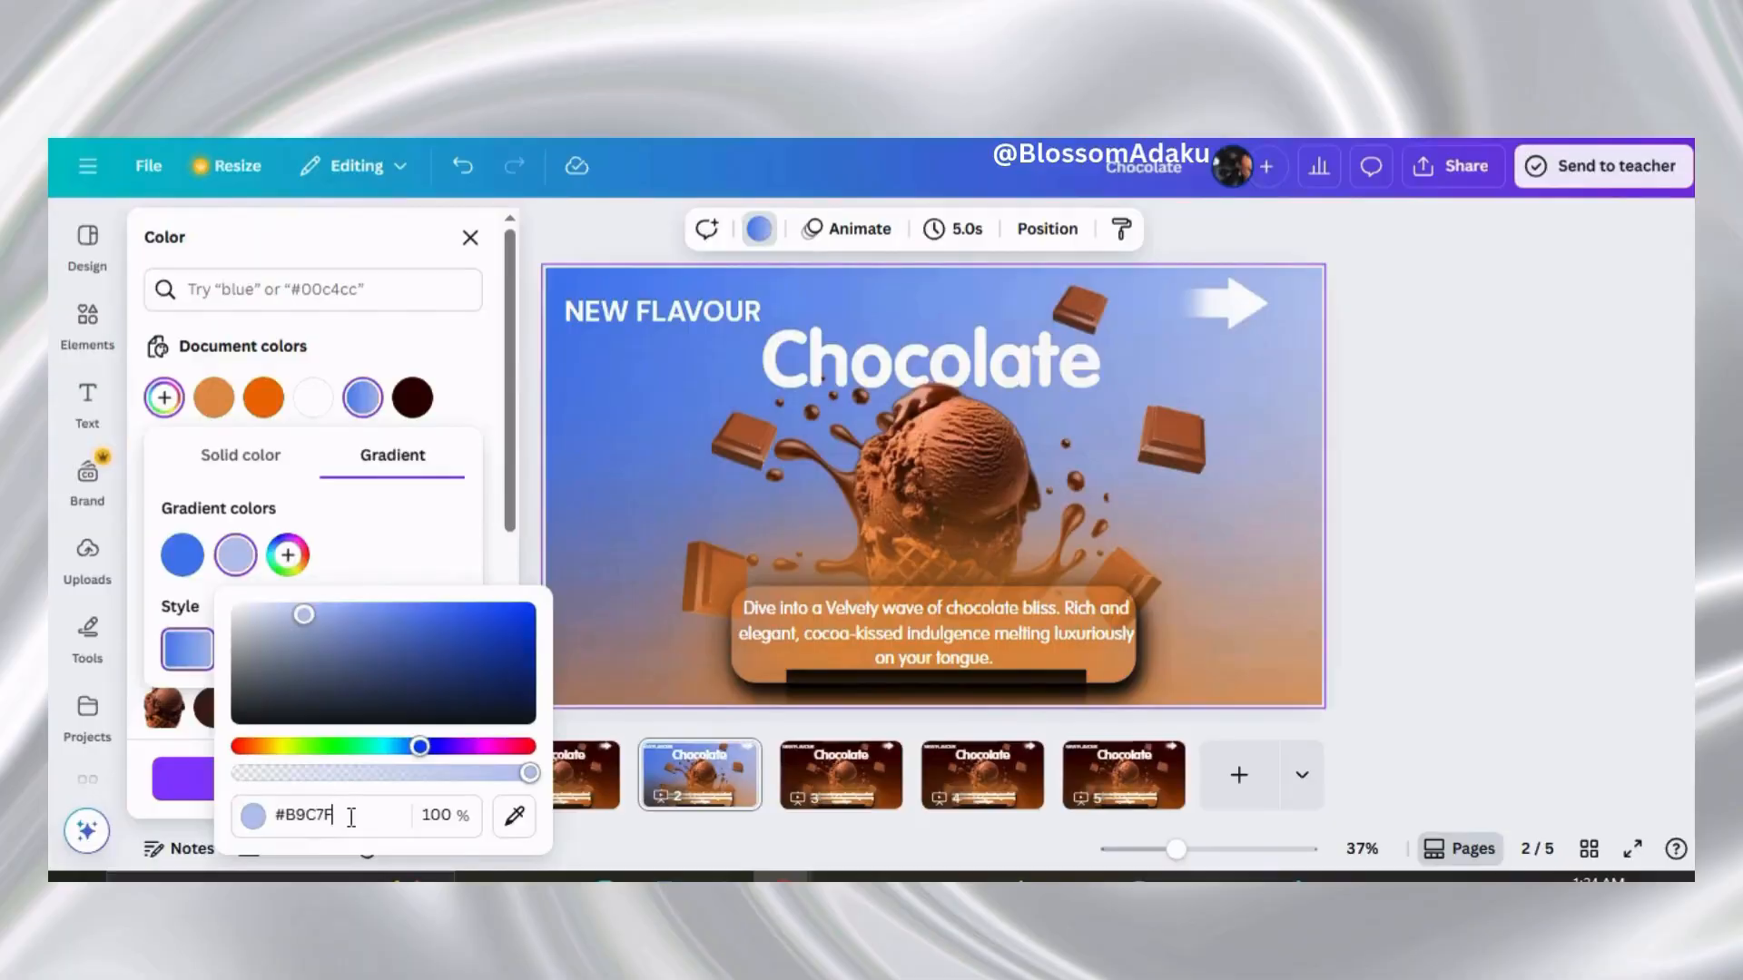
type("A")
left_click(378, 553)
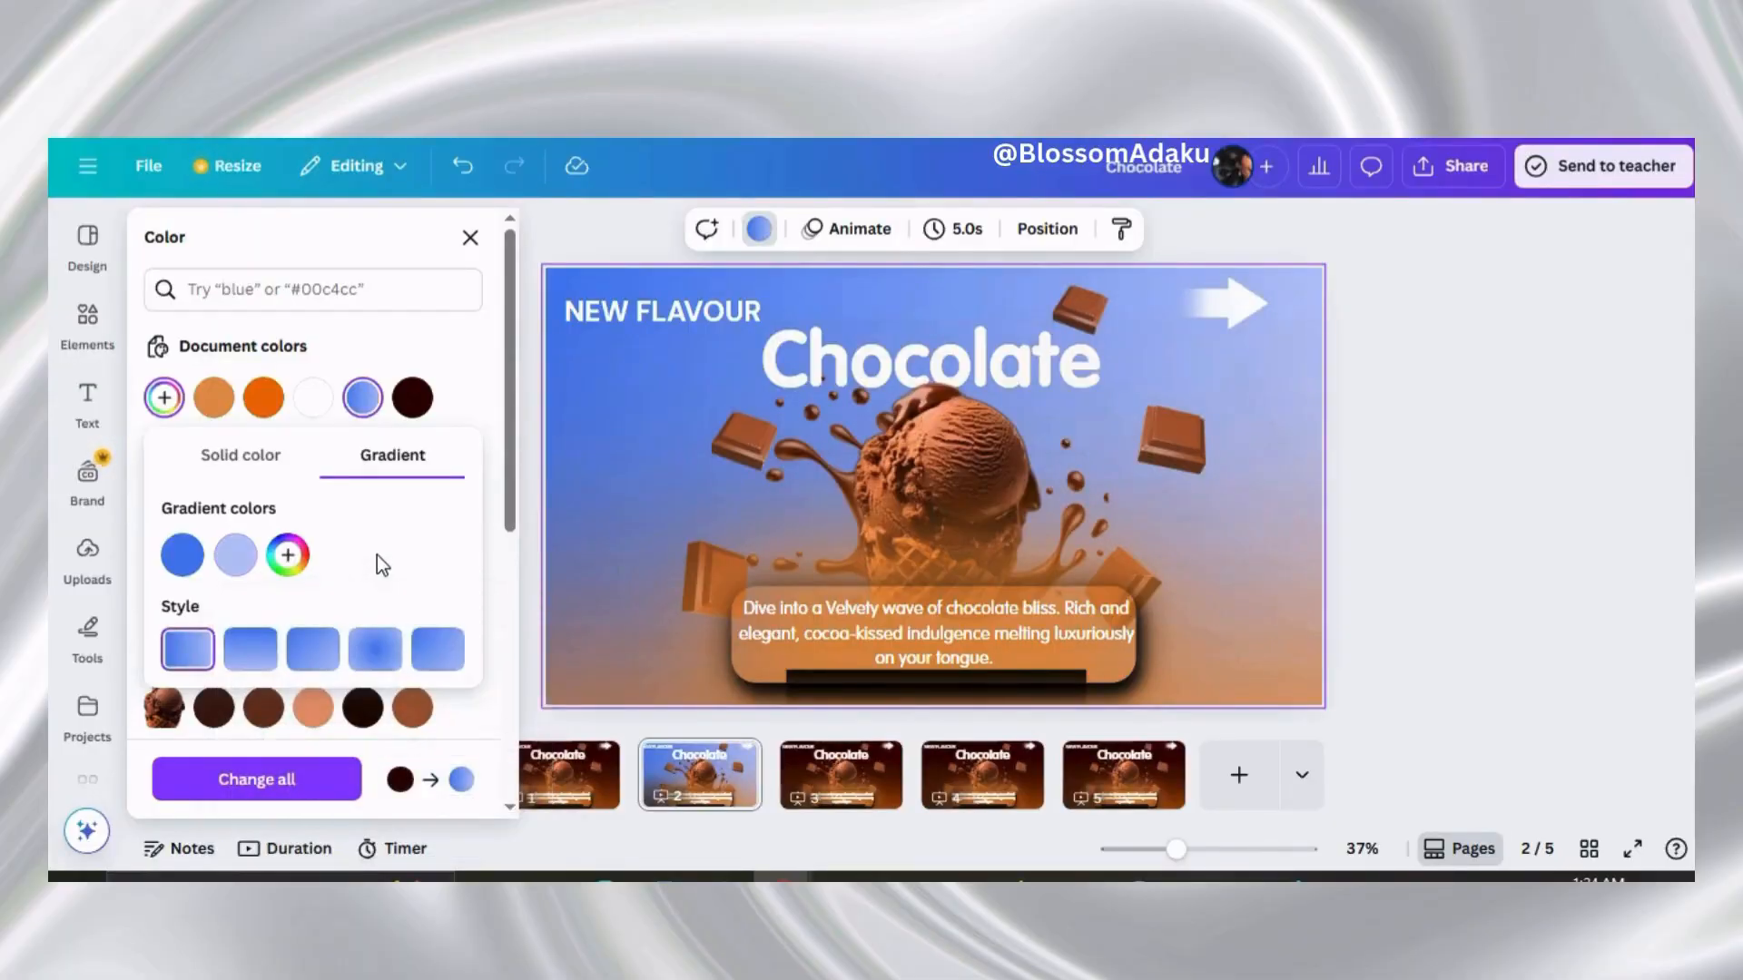
left_click(470, 237)
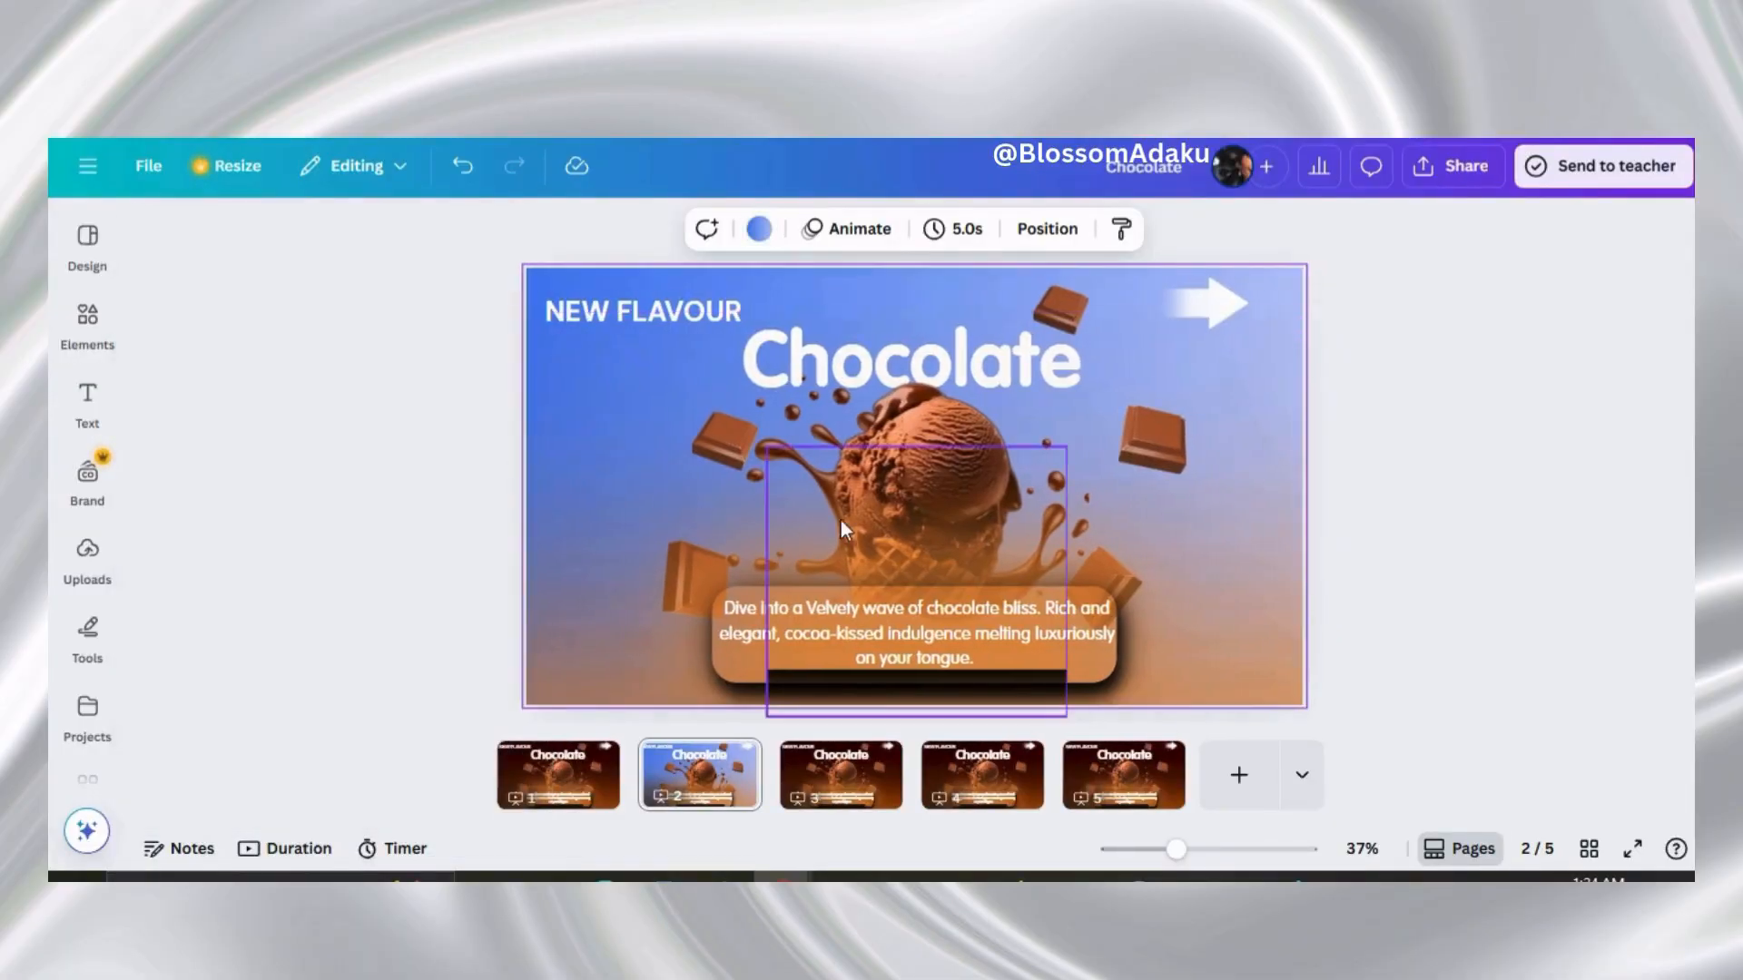
Search the elements for "Blueberry" graphics and add the single whole blueberry without leaves to page 2
left_click(87, 561)
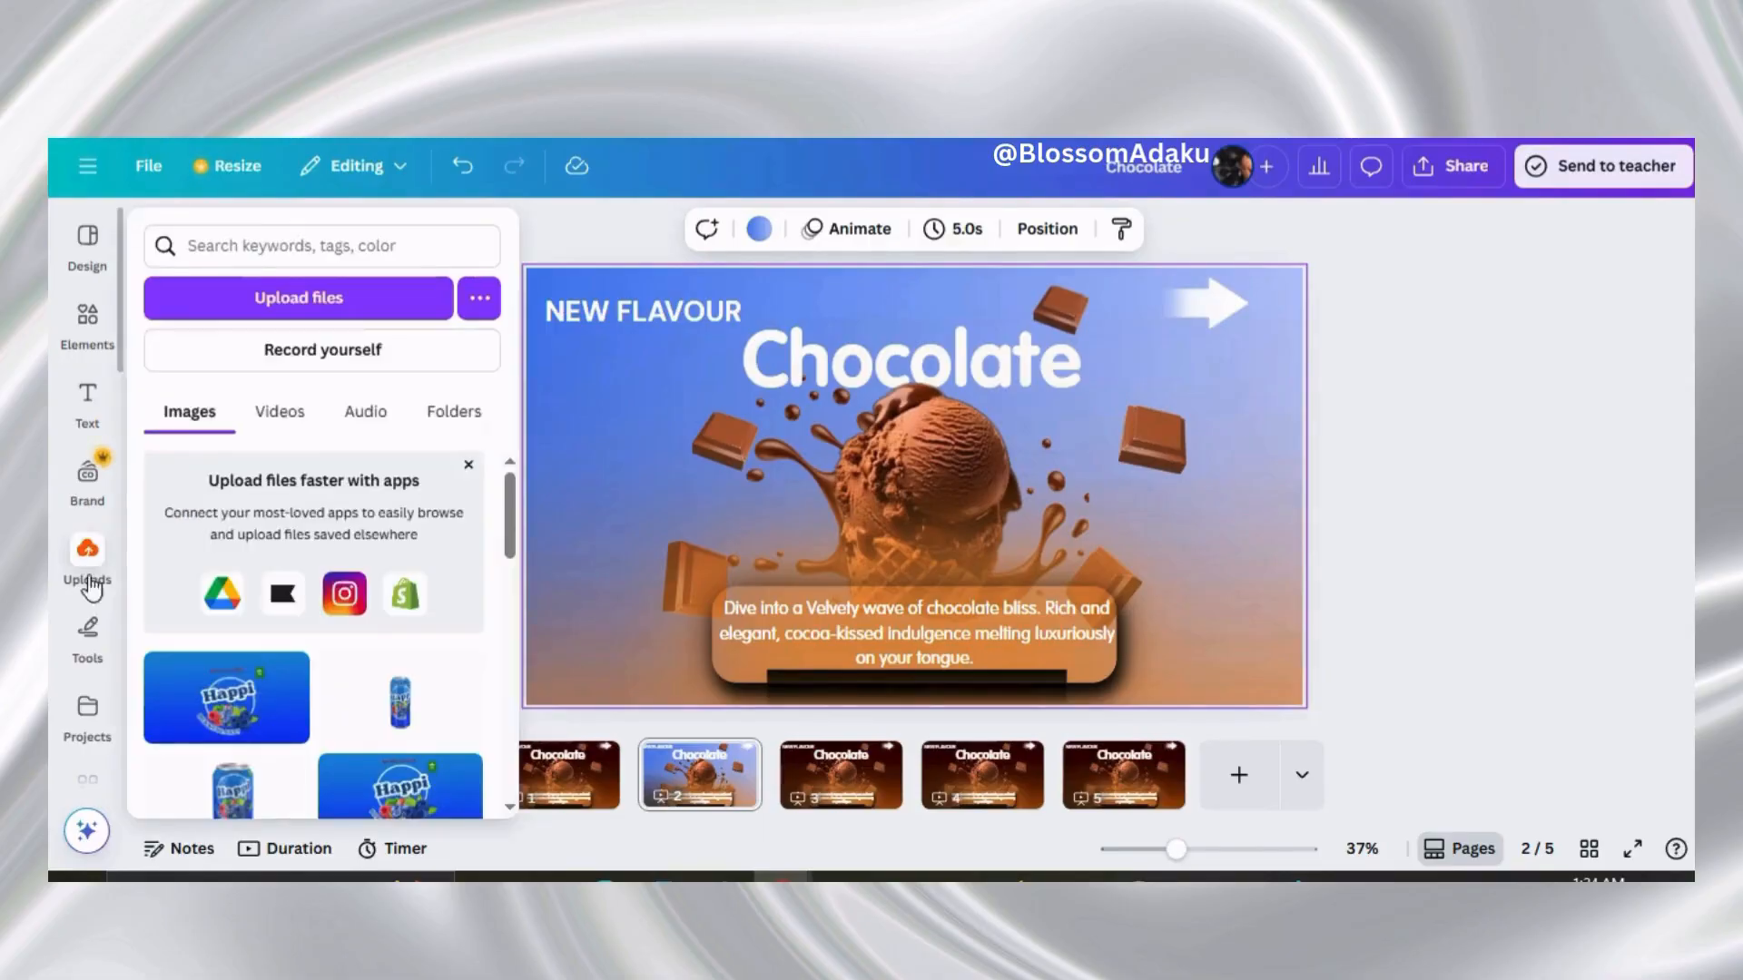
left_click(73, 347)
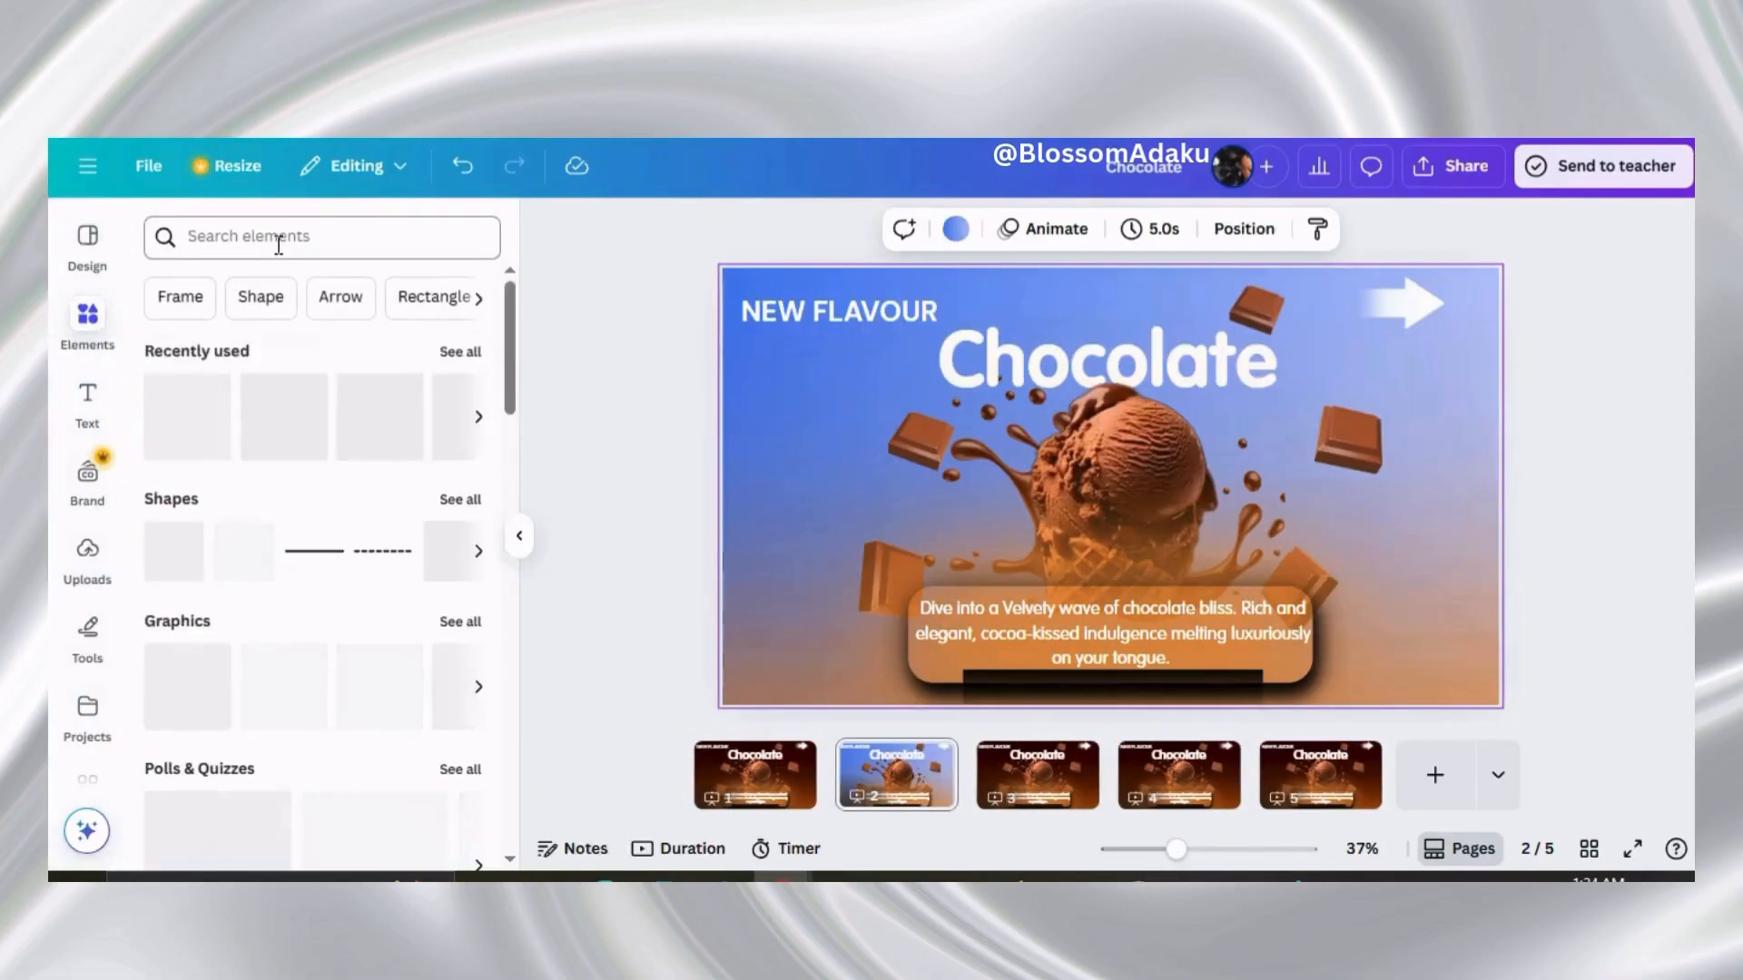
left_click(277, 242)
type("Bl")
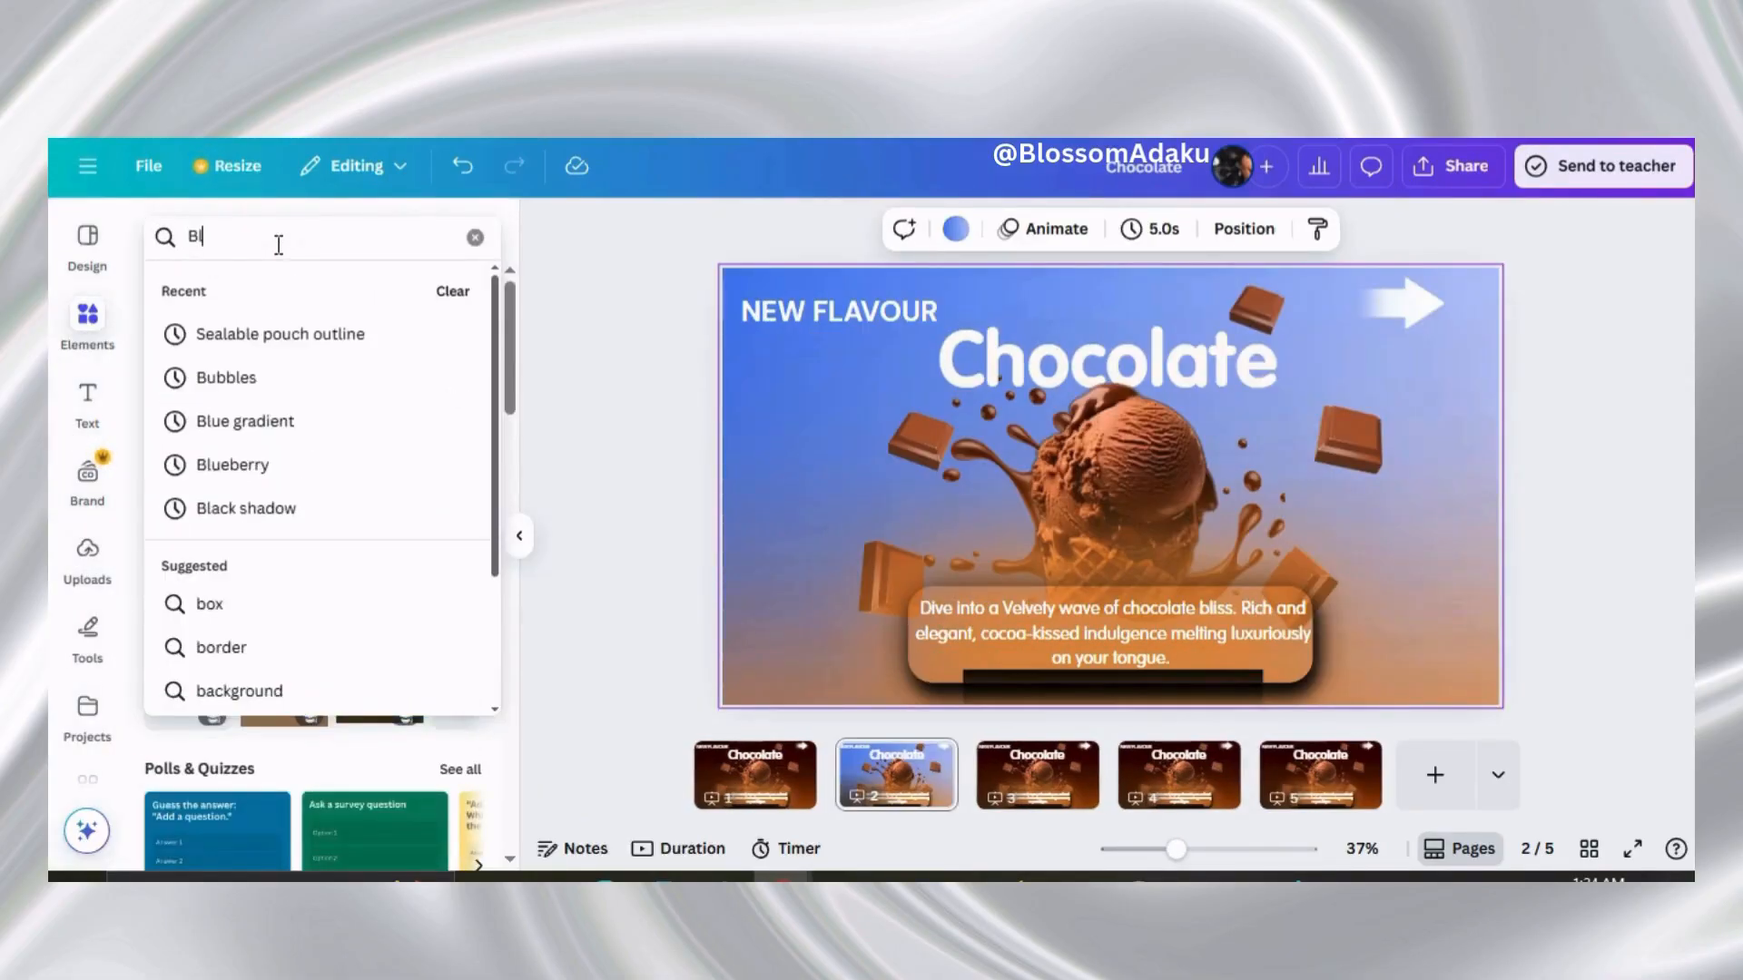
type("ueberry")
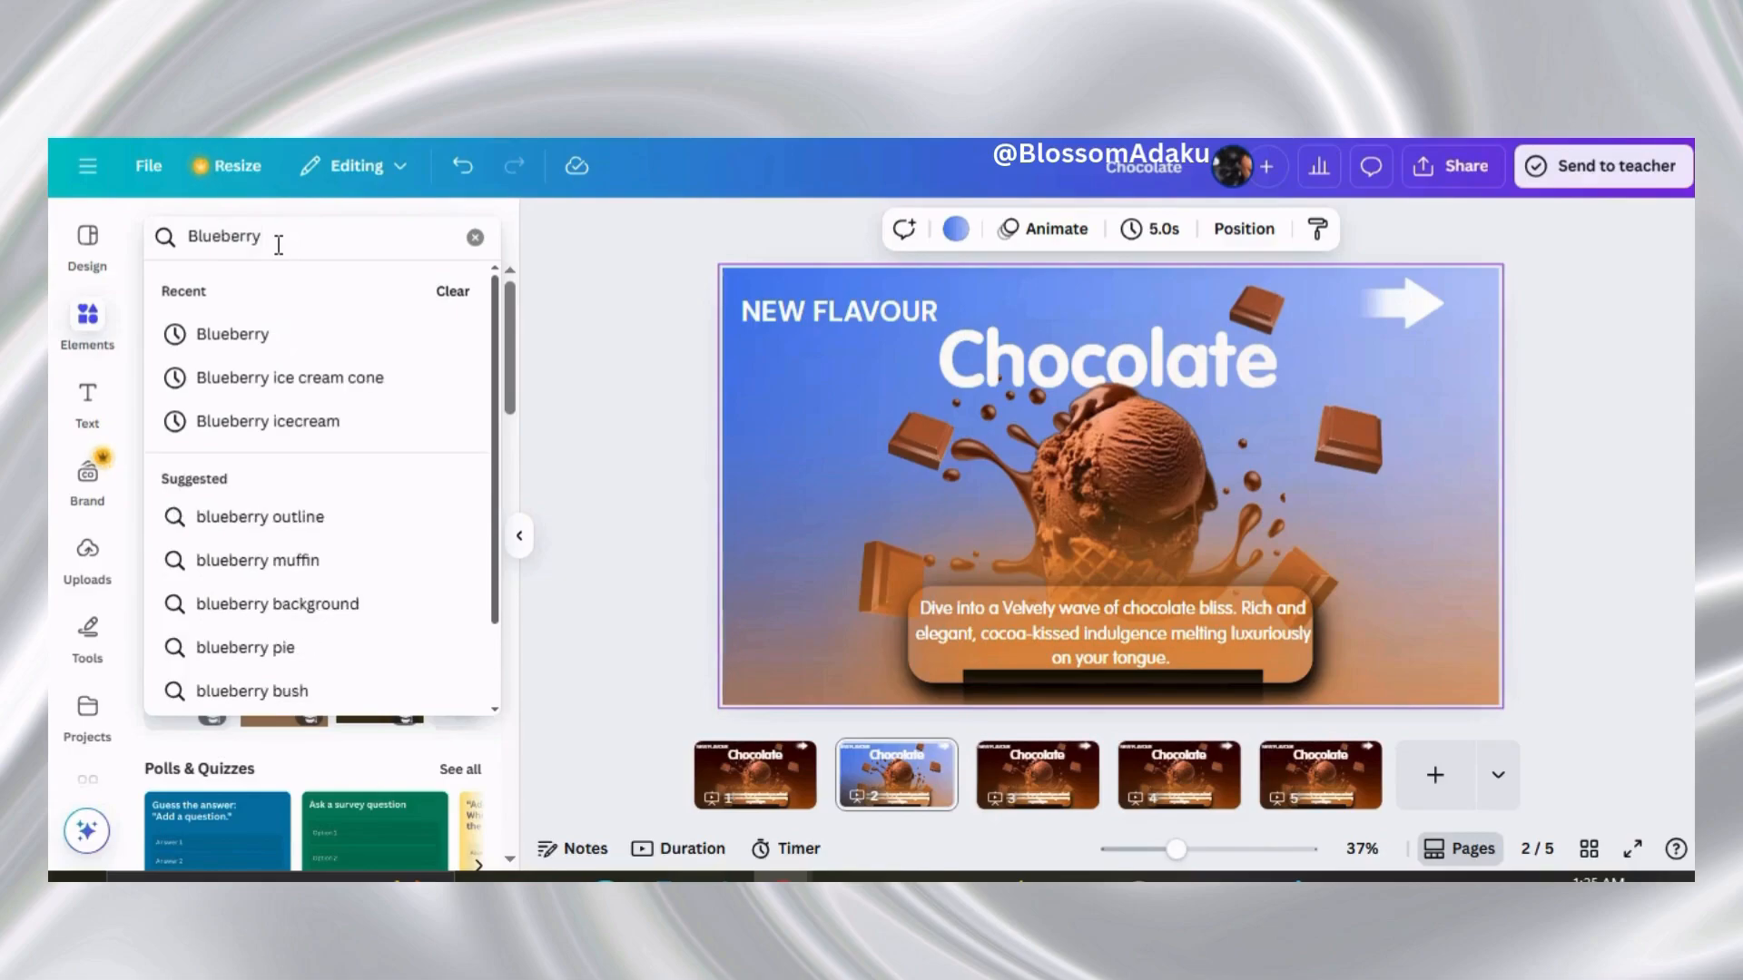
left_click(267, 336)
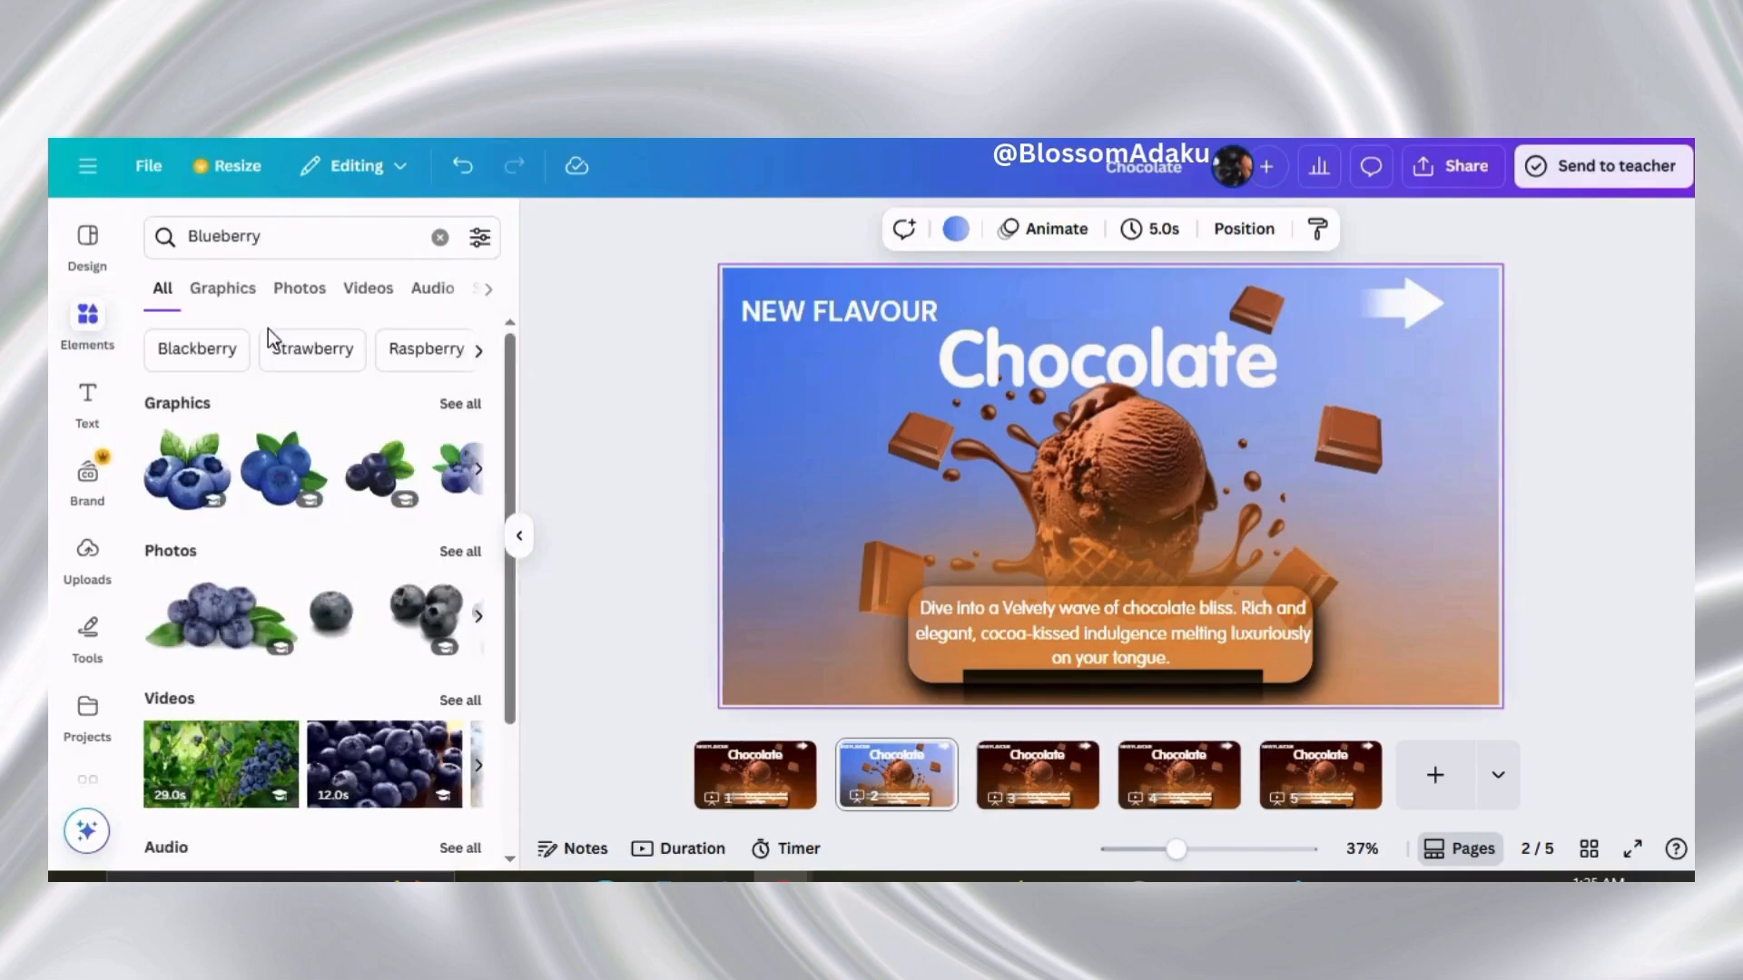
left_click(467, 410)
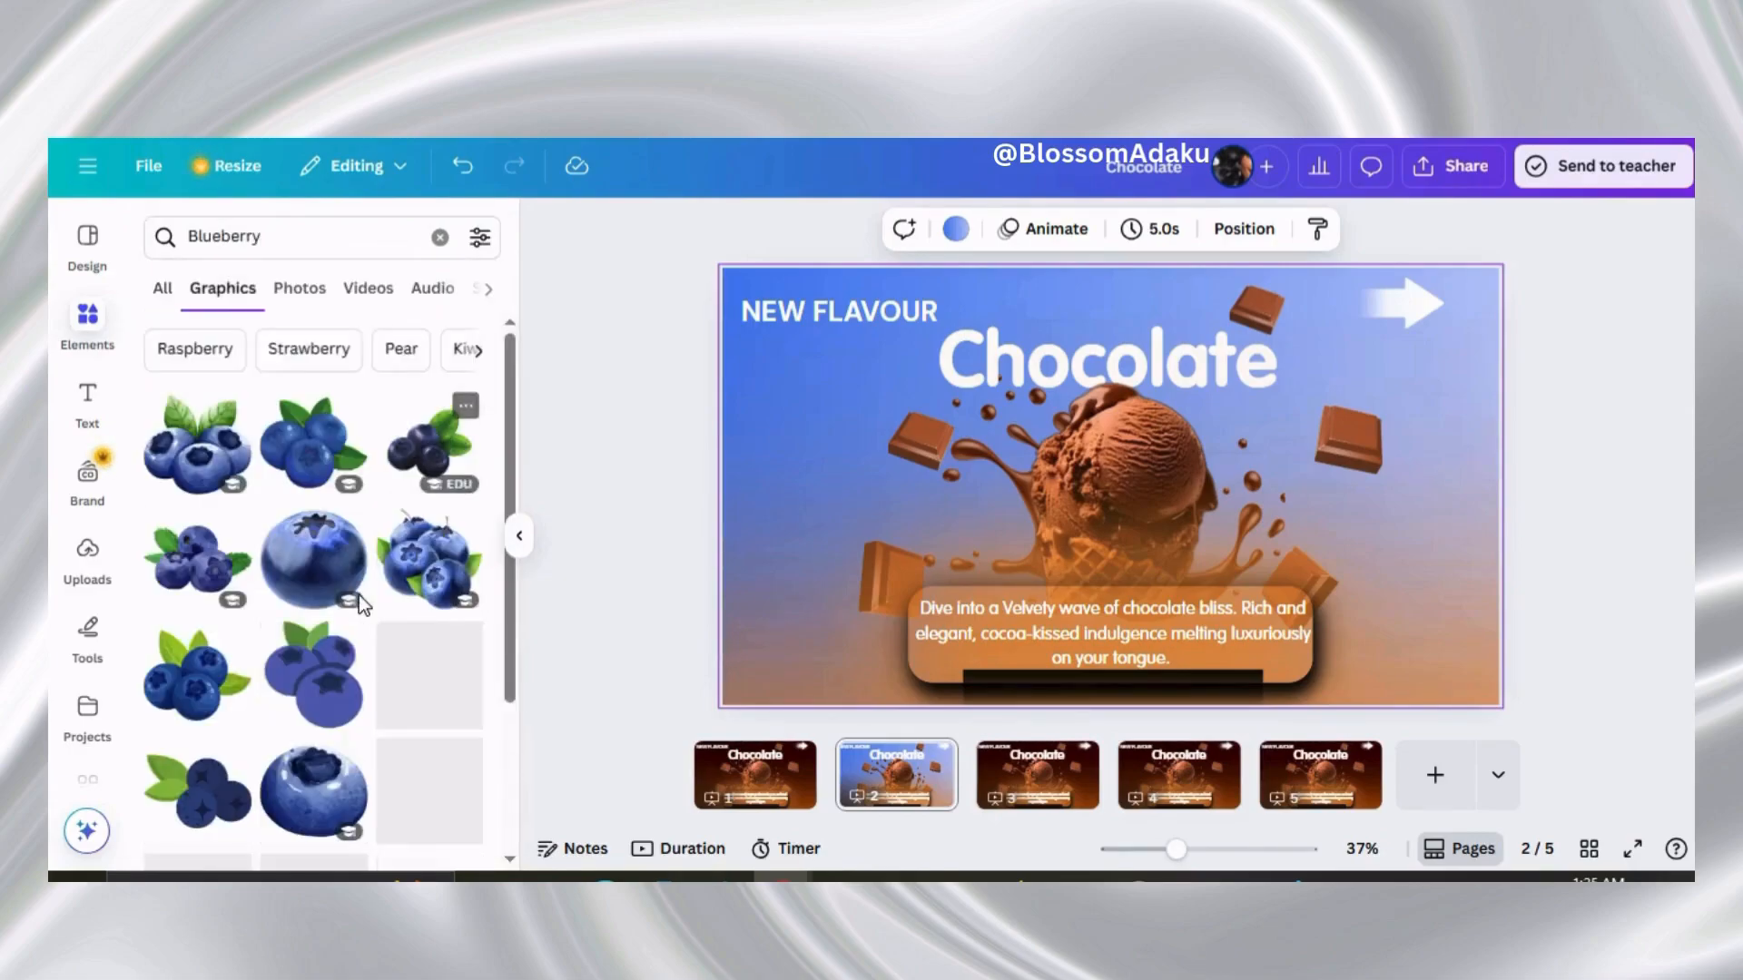
left_click(335, 563)
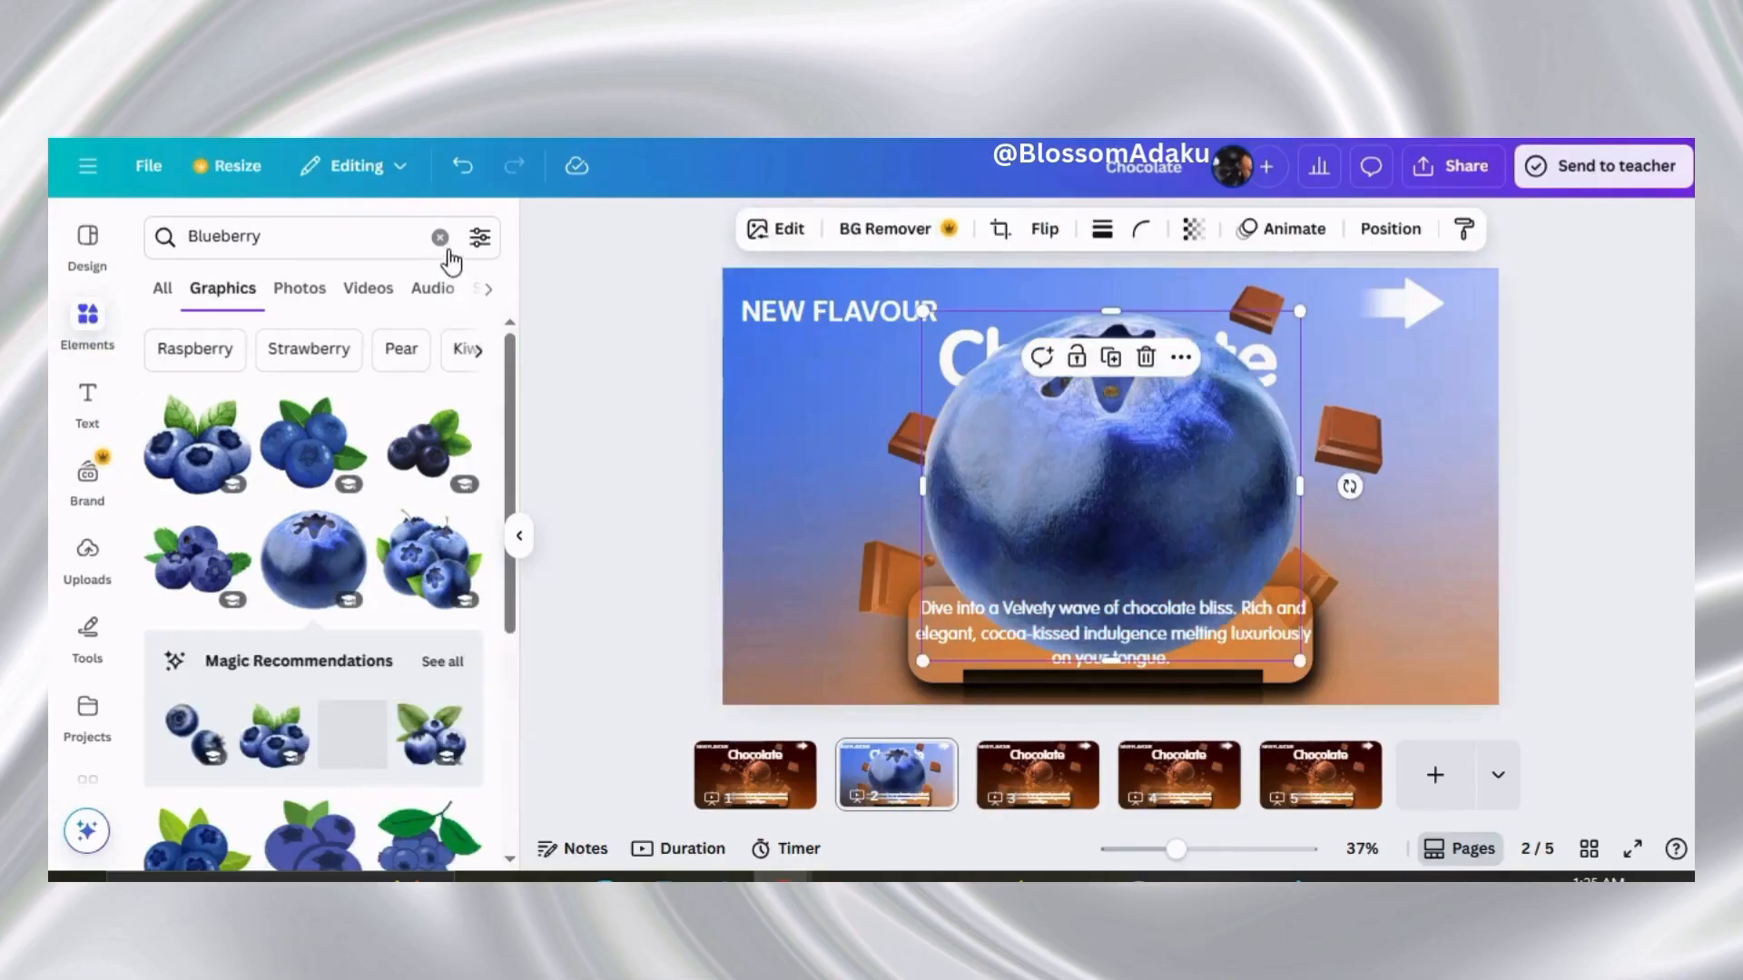
left_click(440, 236)
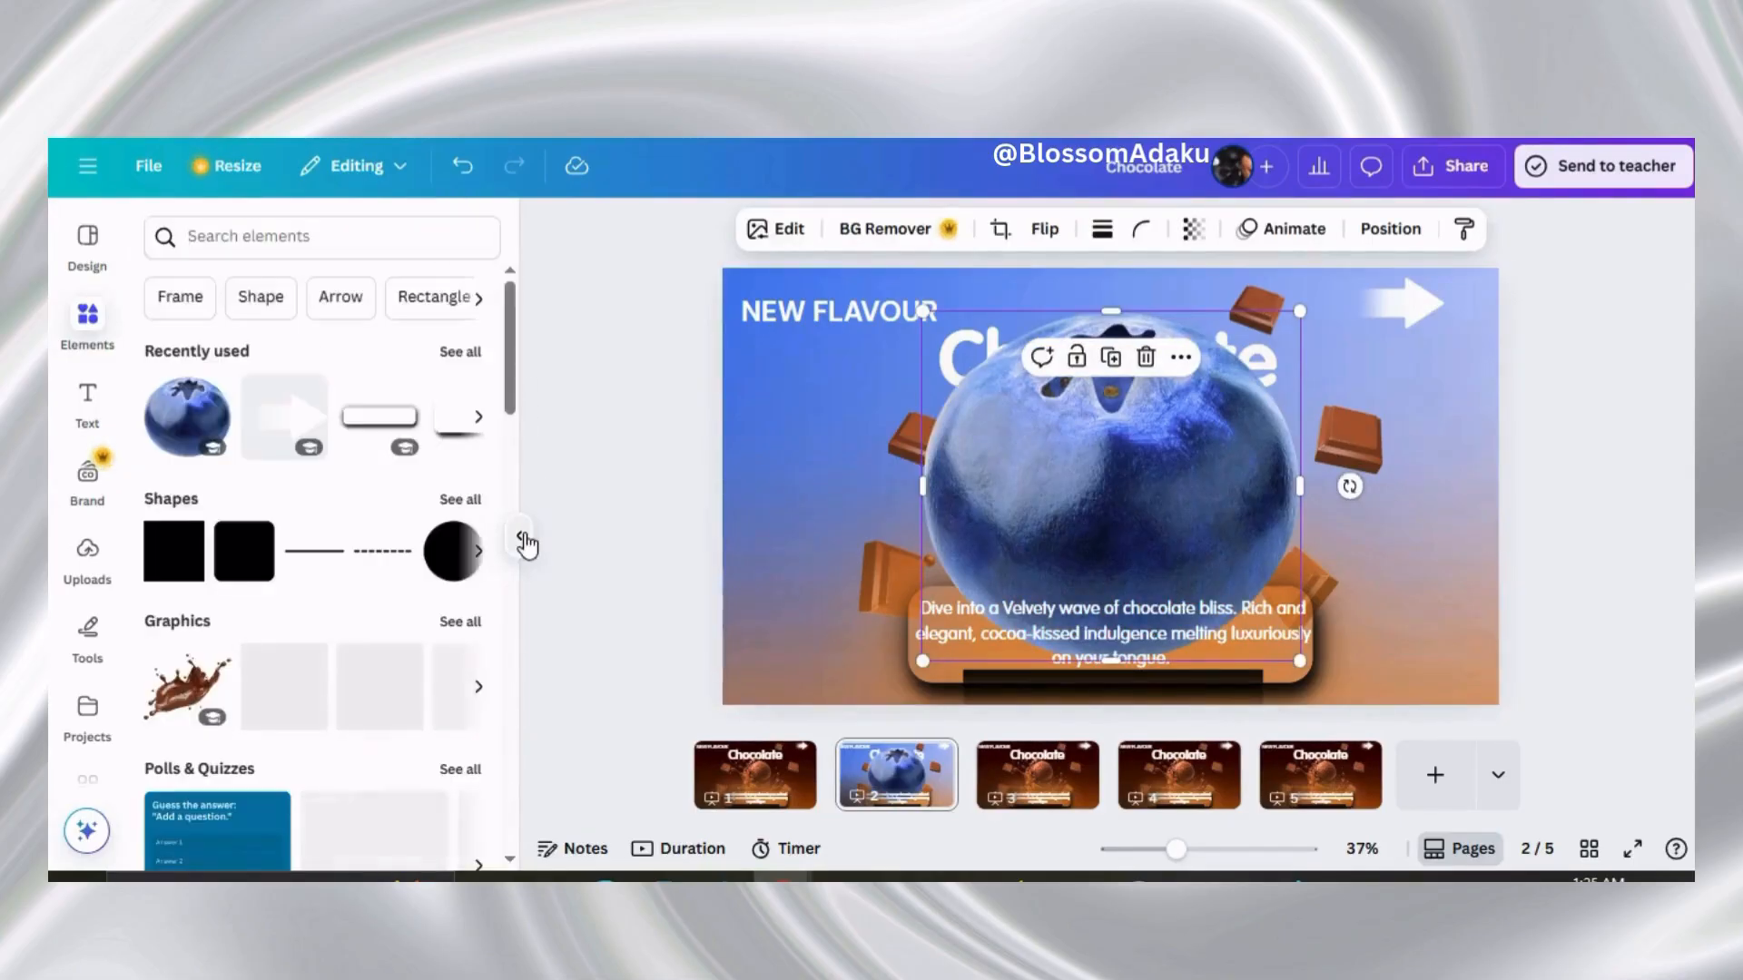
left_click(519, 537)
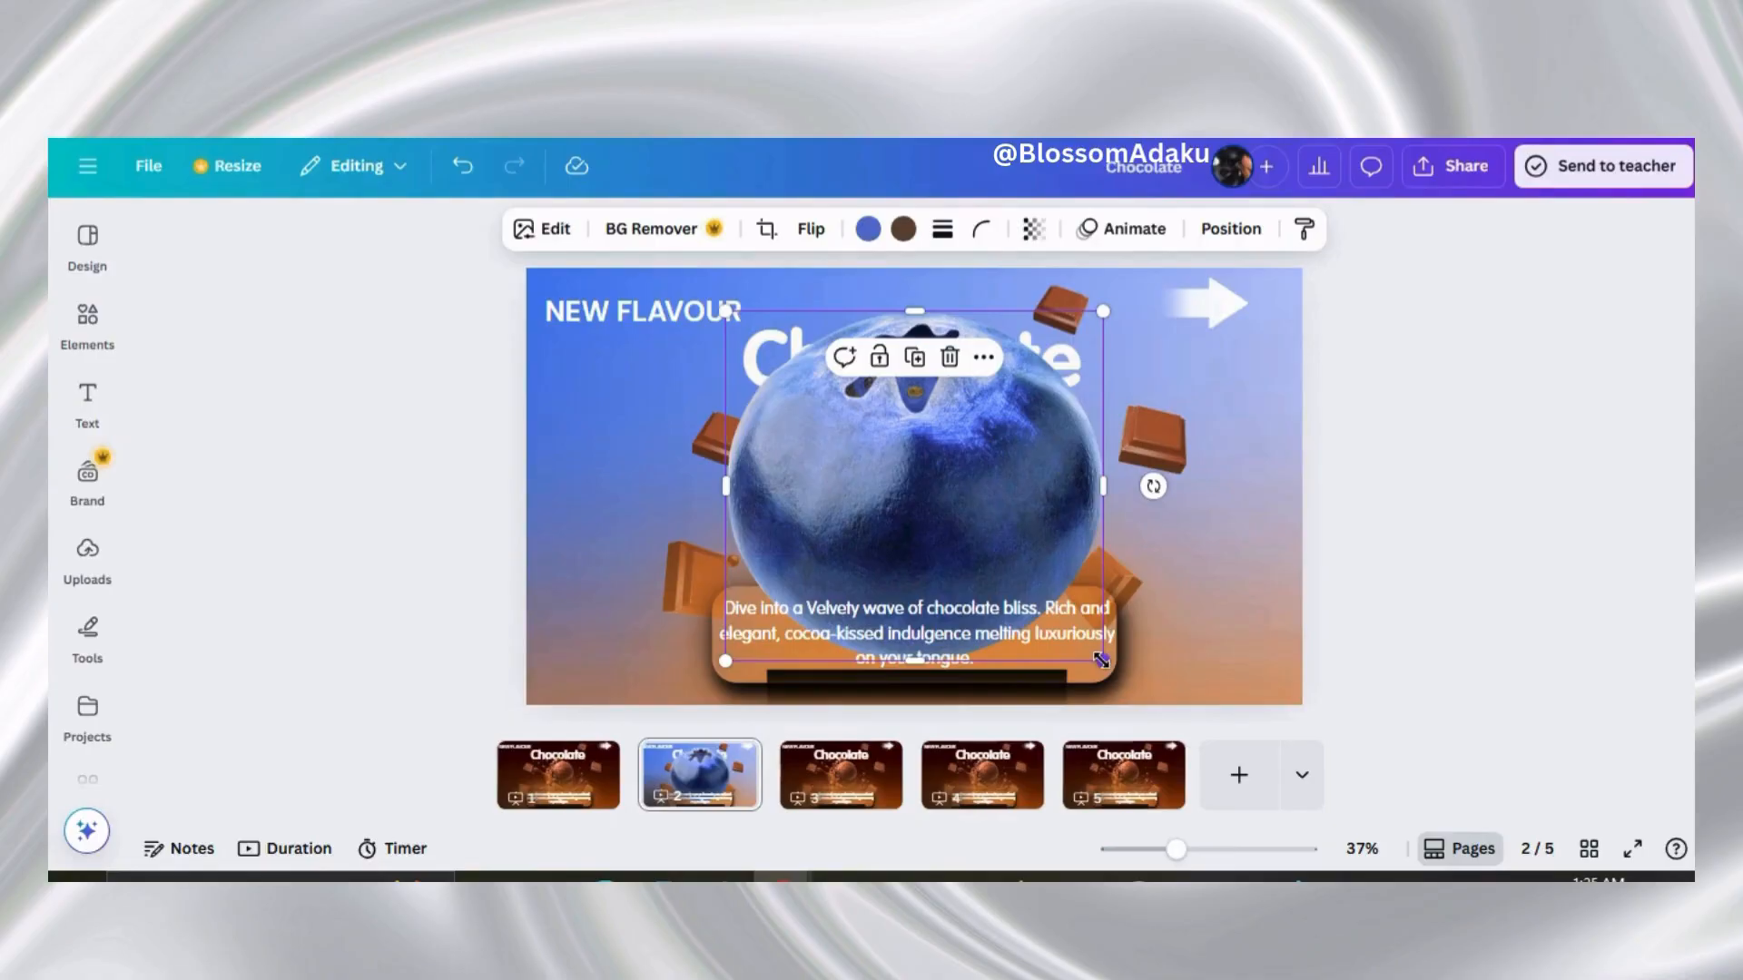
Shrink the blueberry to about the size of a chocolate piece and place it and four duplicates over the five chocolate pieces
left_click_drag(1101, 660, 693, 580)
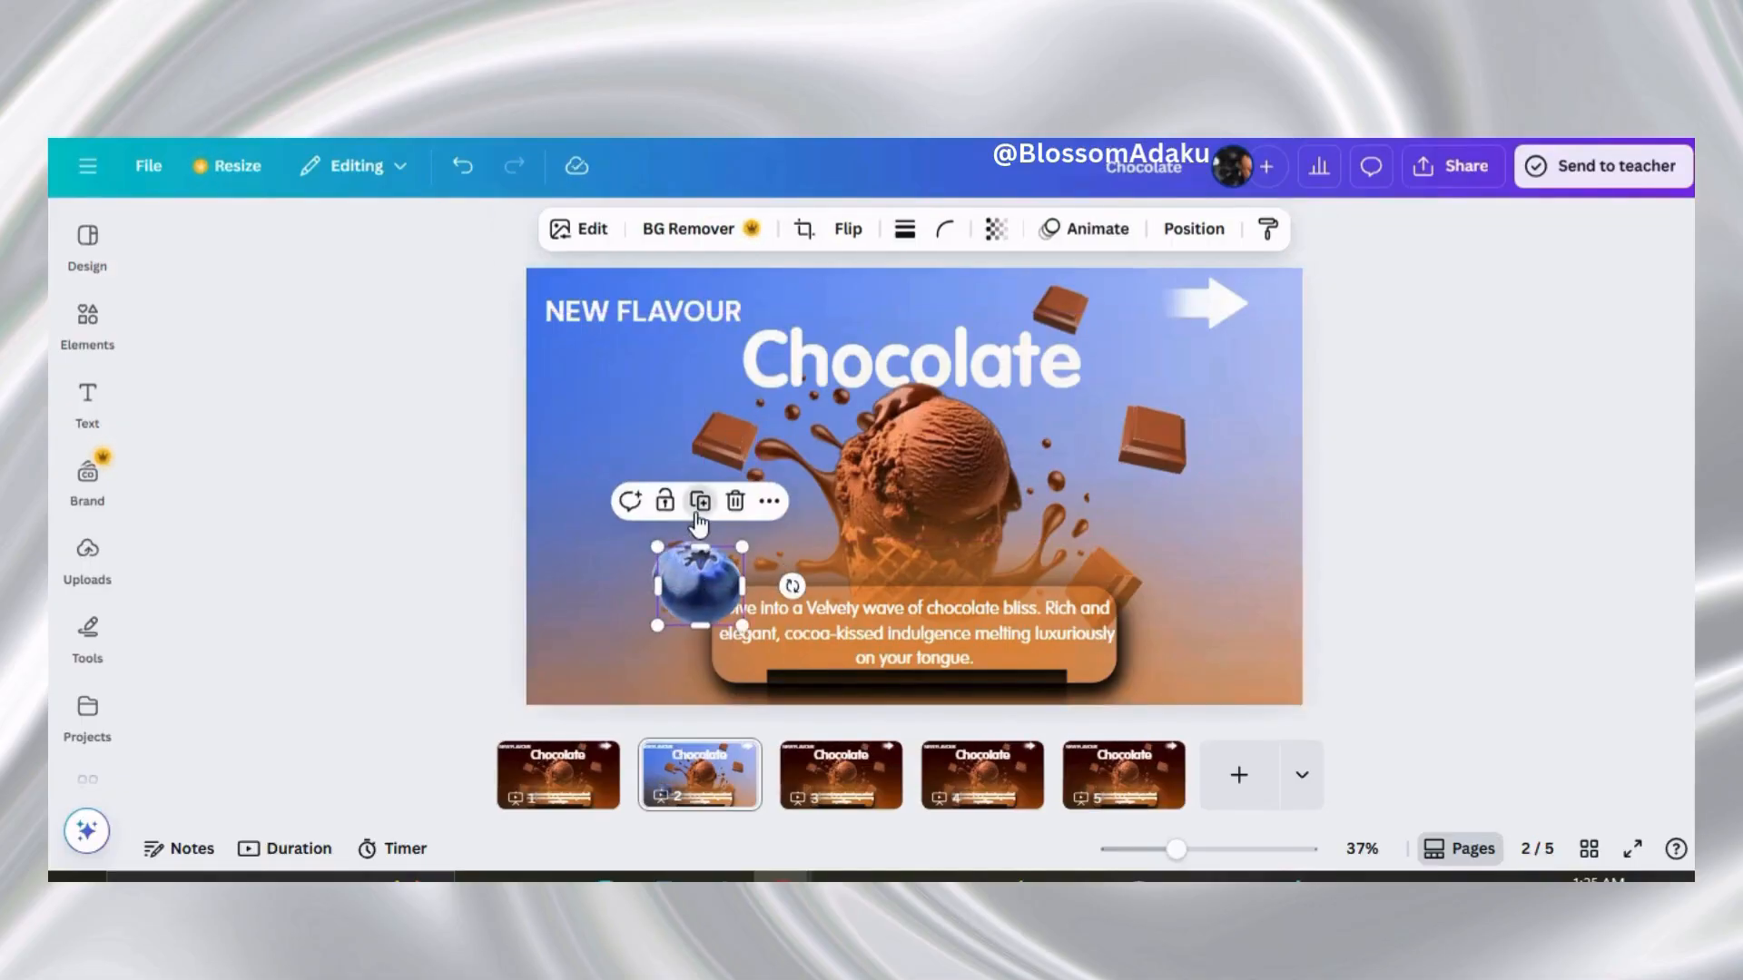
left_click_drag(702, 578, 726, 434)
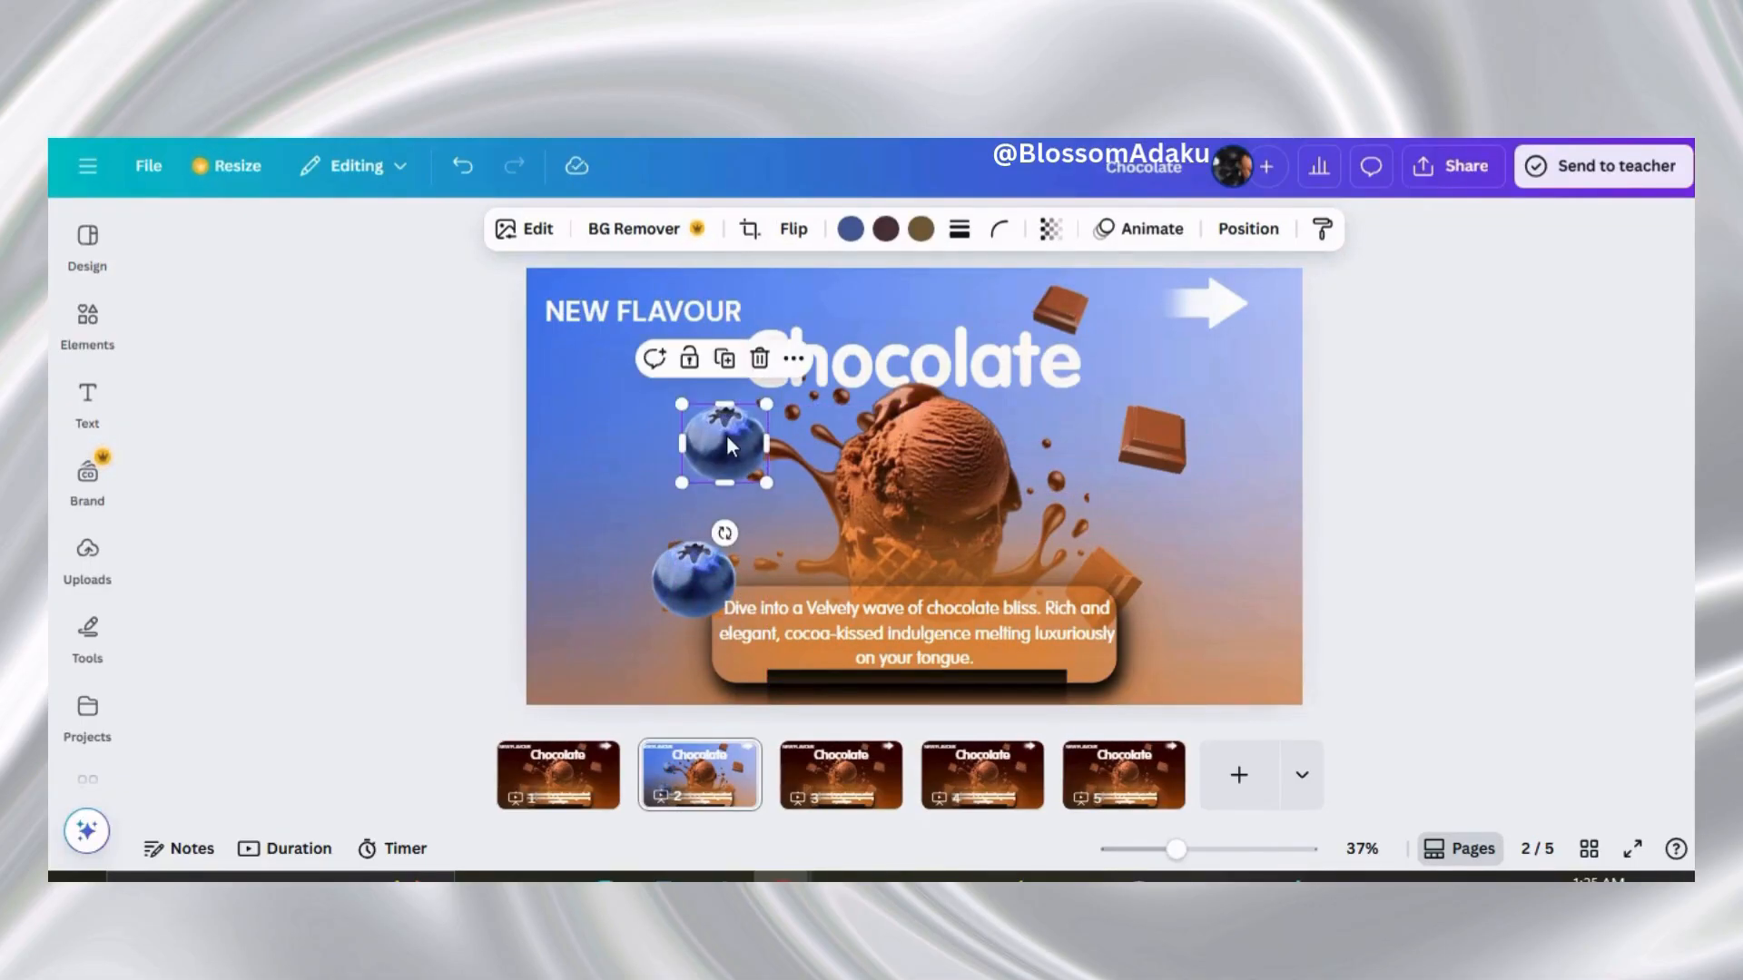
left_click(726, 358)
left_click_drag(752, 307, 1111, 585)
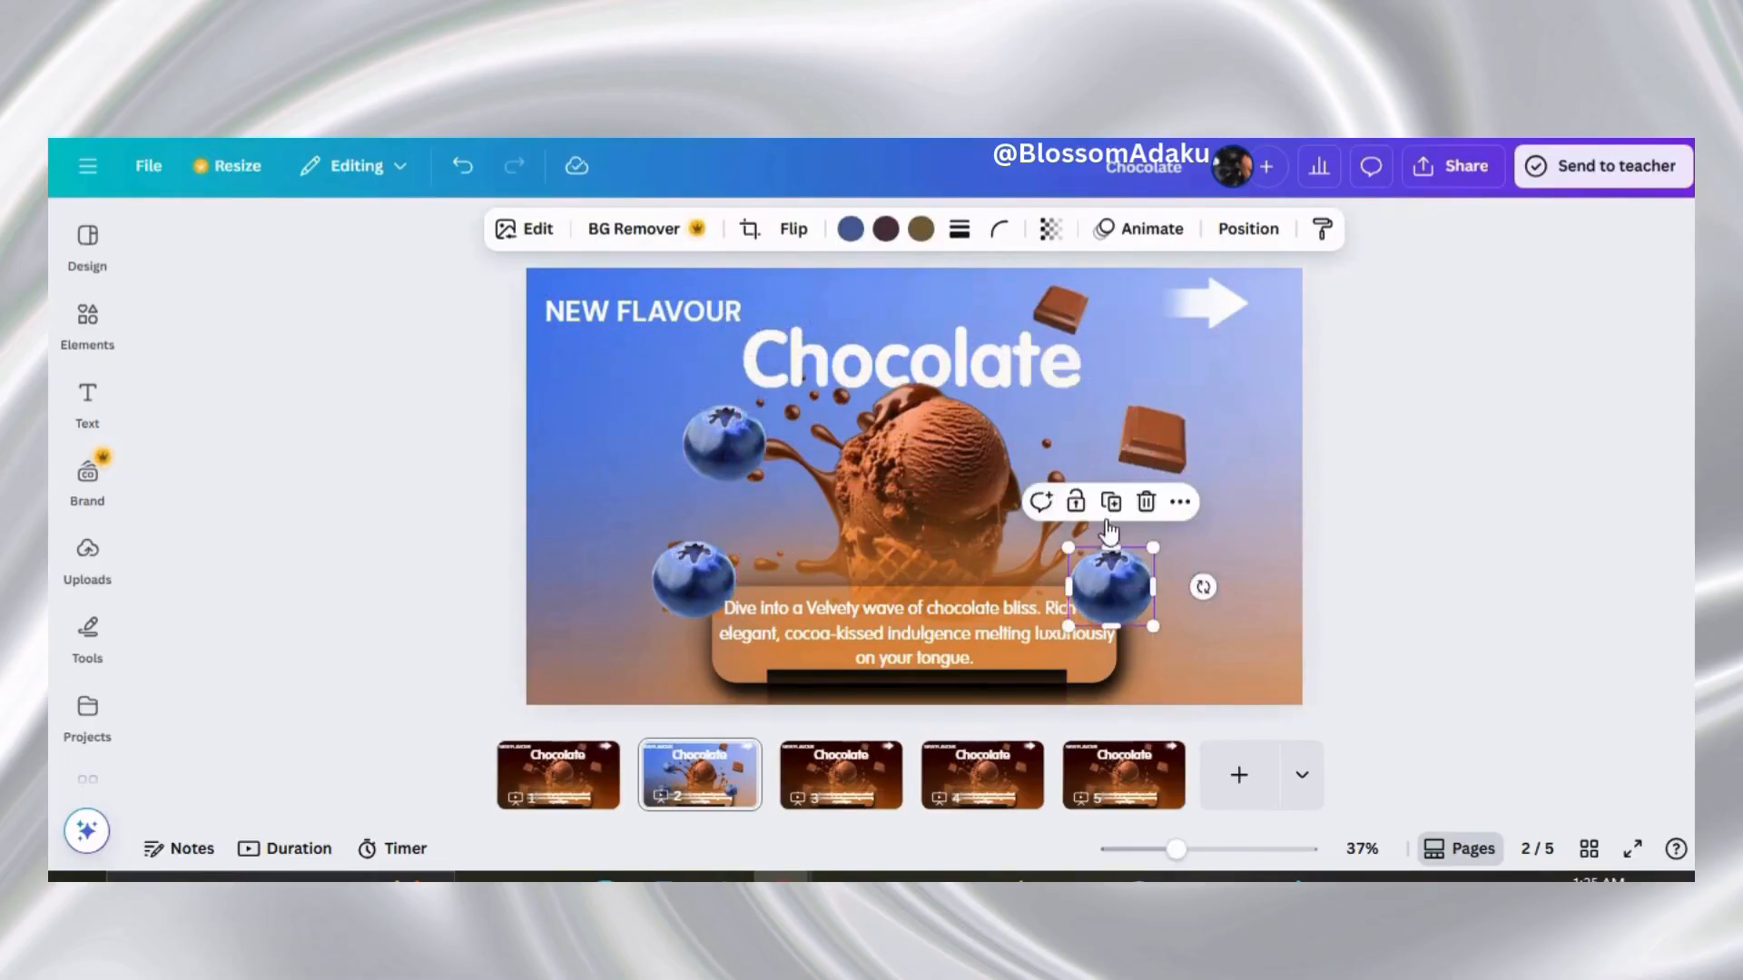
left_click(1109, 505)
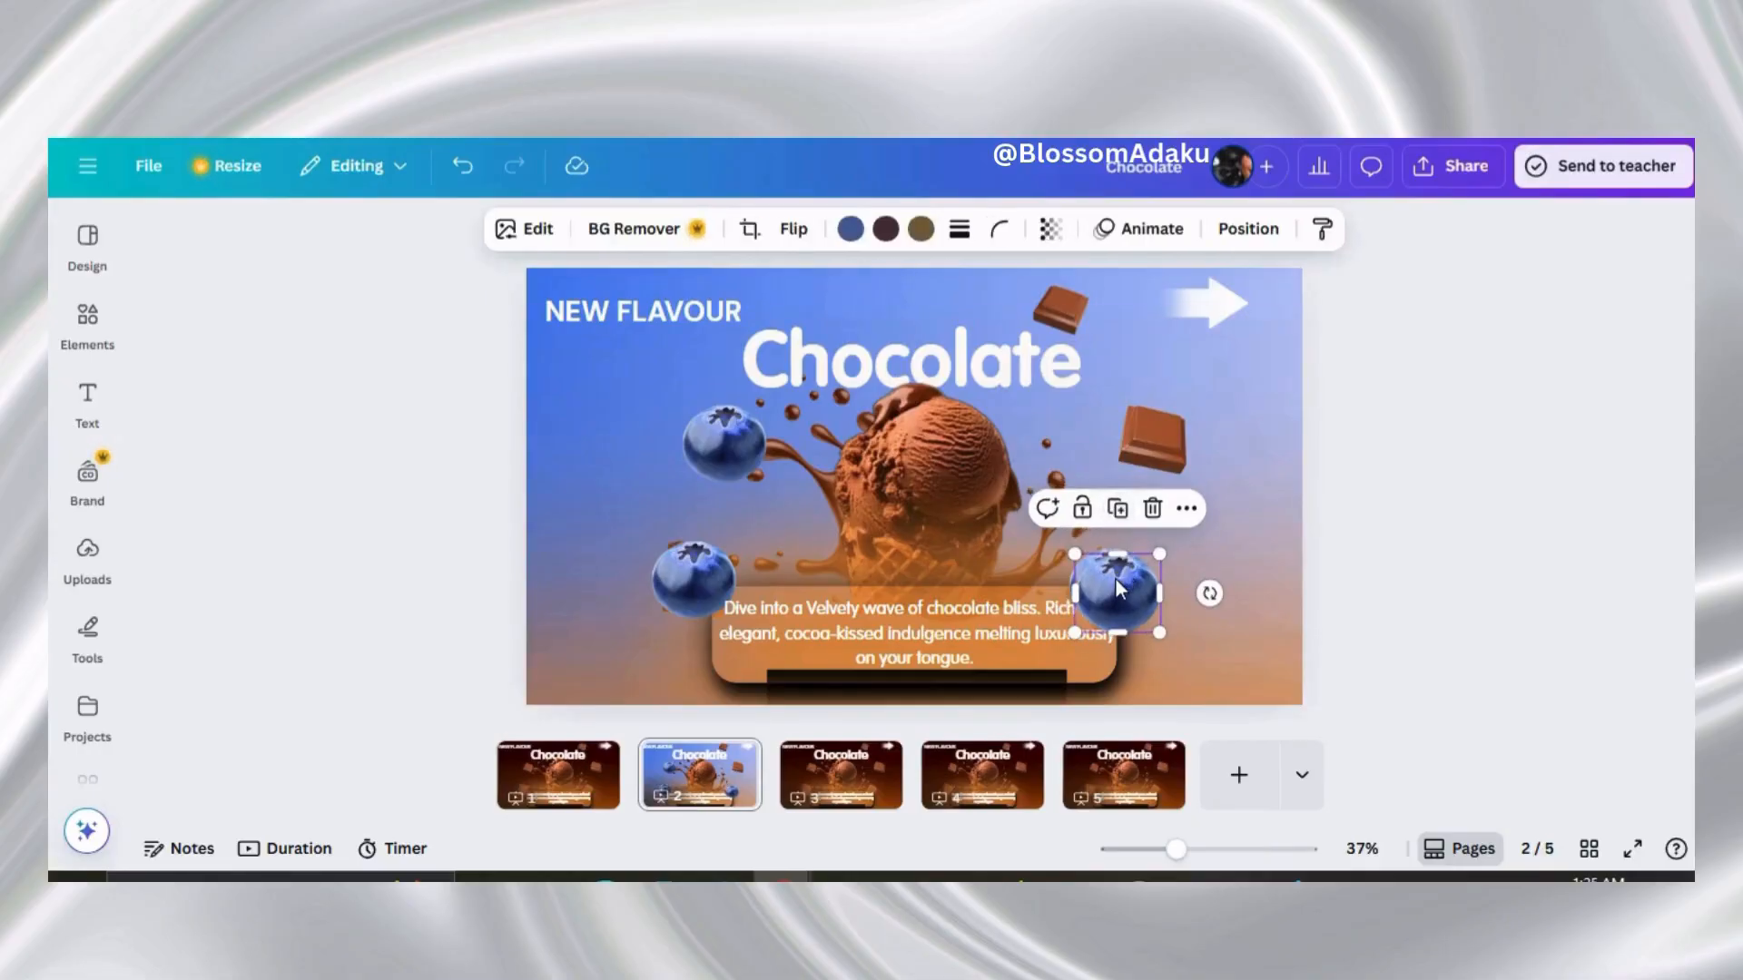
left_click_drag(1115, 586, 1165, 434)
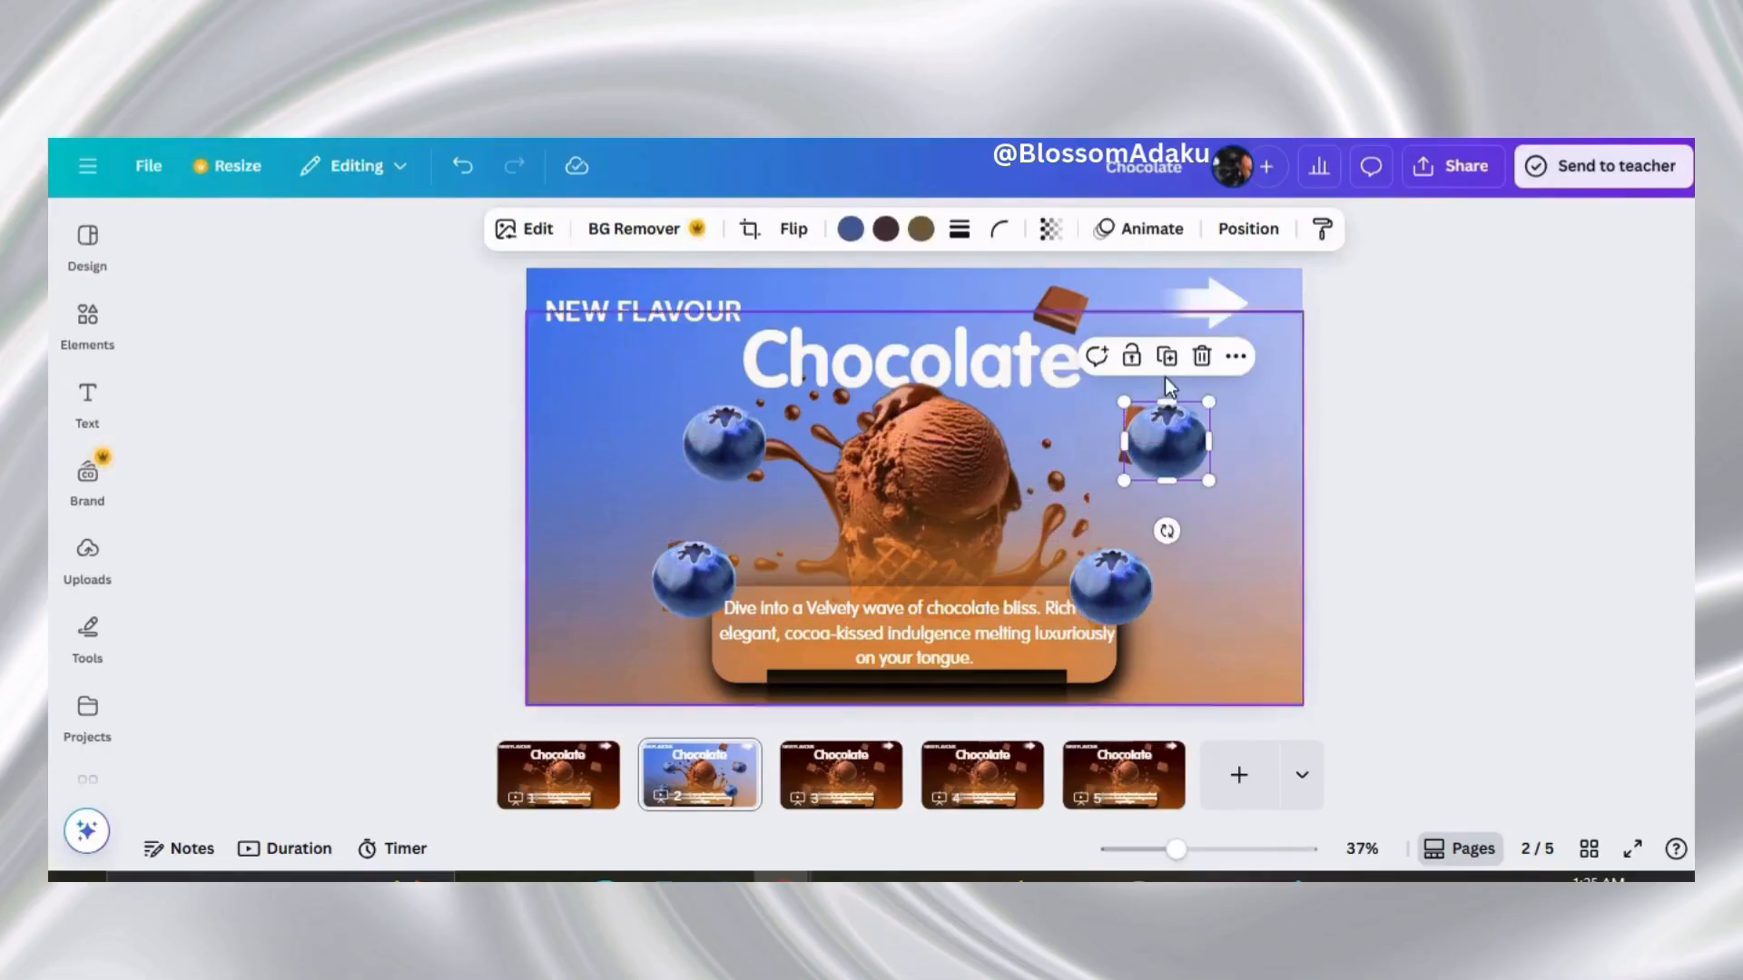
left_click(1168, 356)
left_click_drag(1227, 286, 1075, 306)
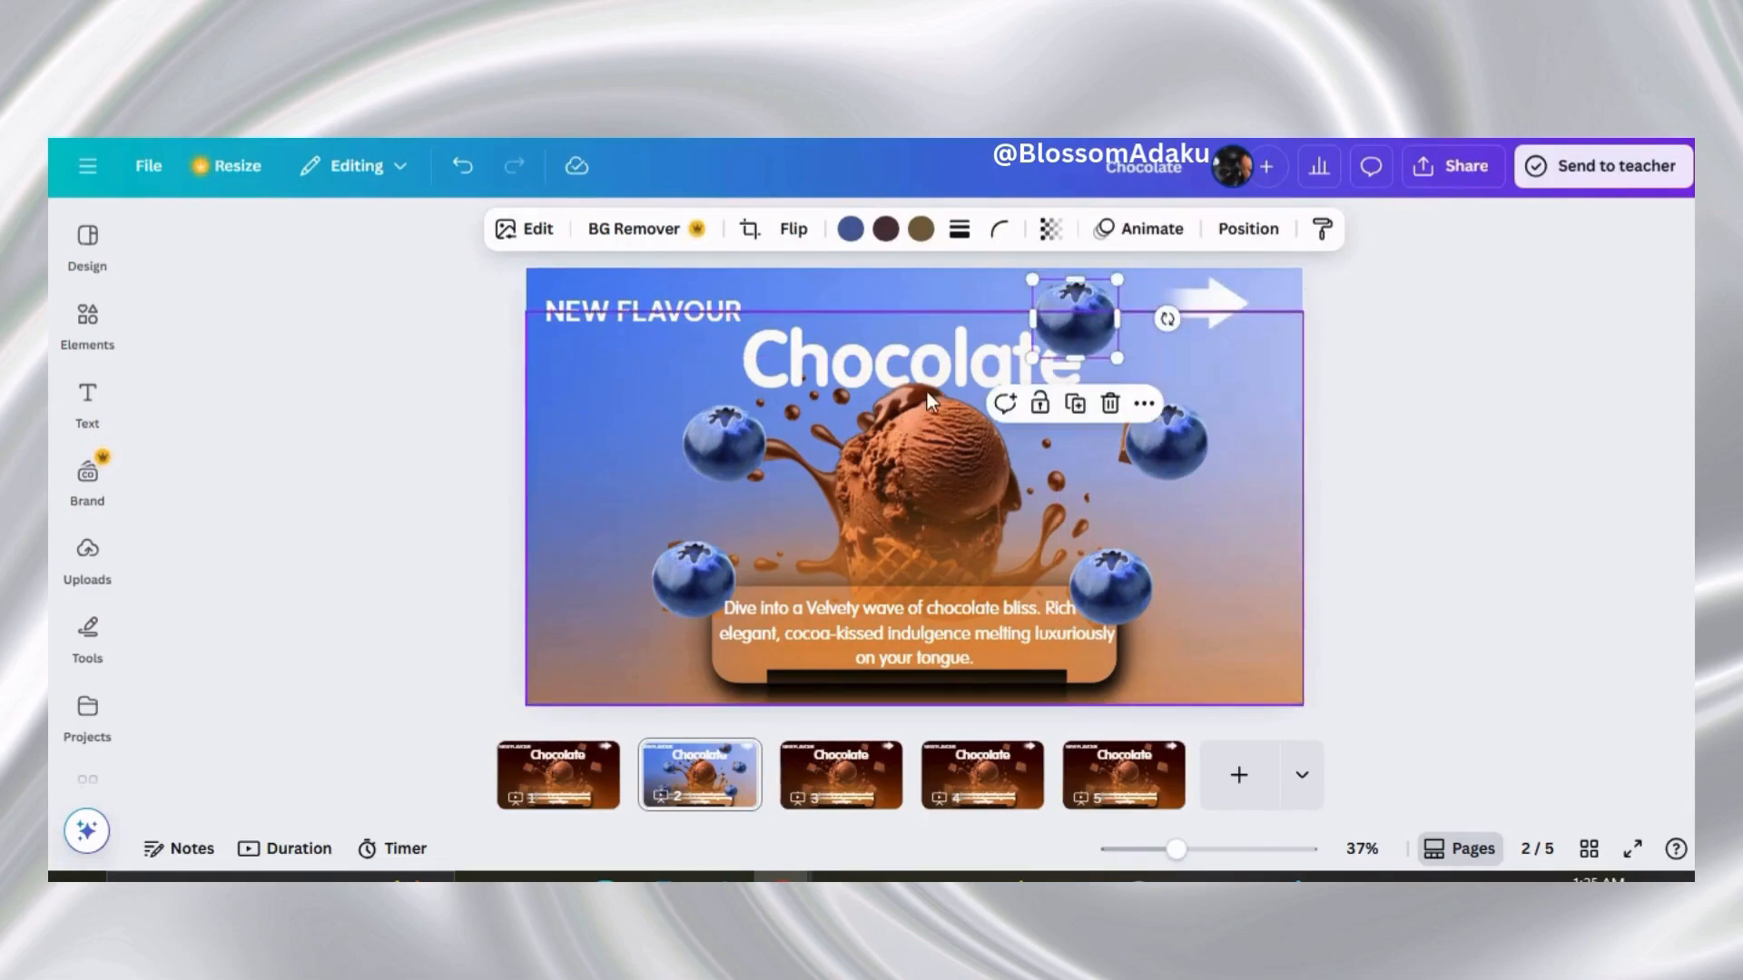
Rotate the lower-left blueberry, then shrink, rotate and reposition the upper-left one over its chocolate piece
left_click(683, 577)
left_click_drag(785, 579, 678, 625)
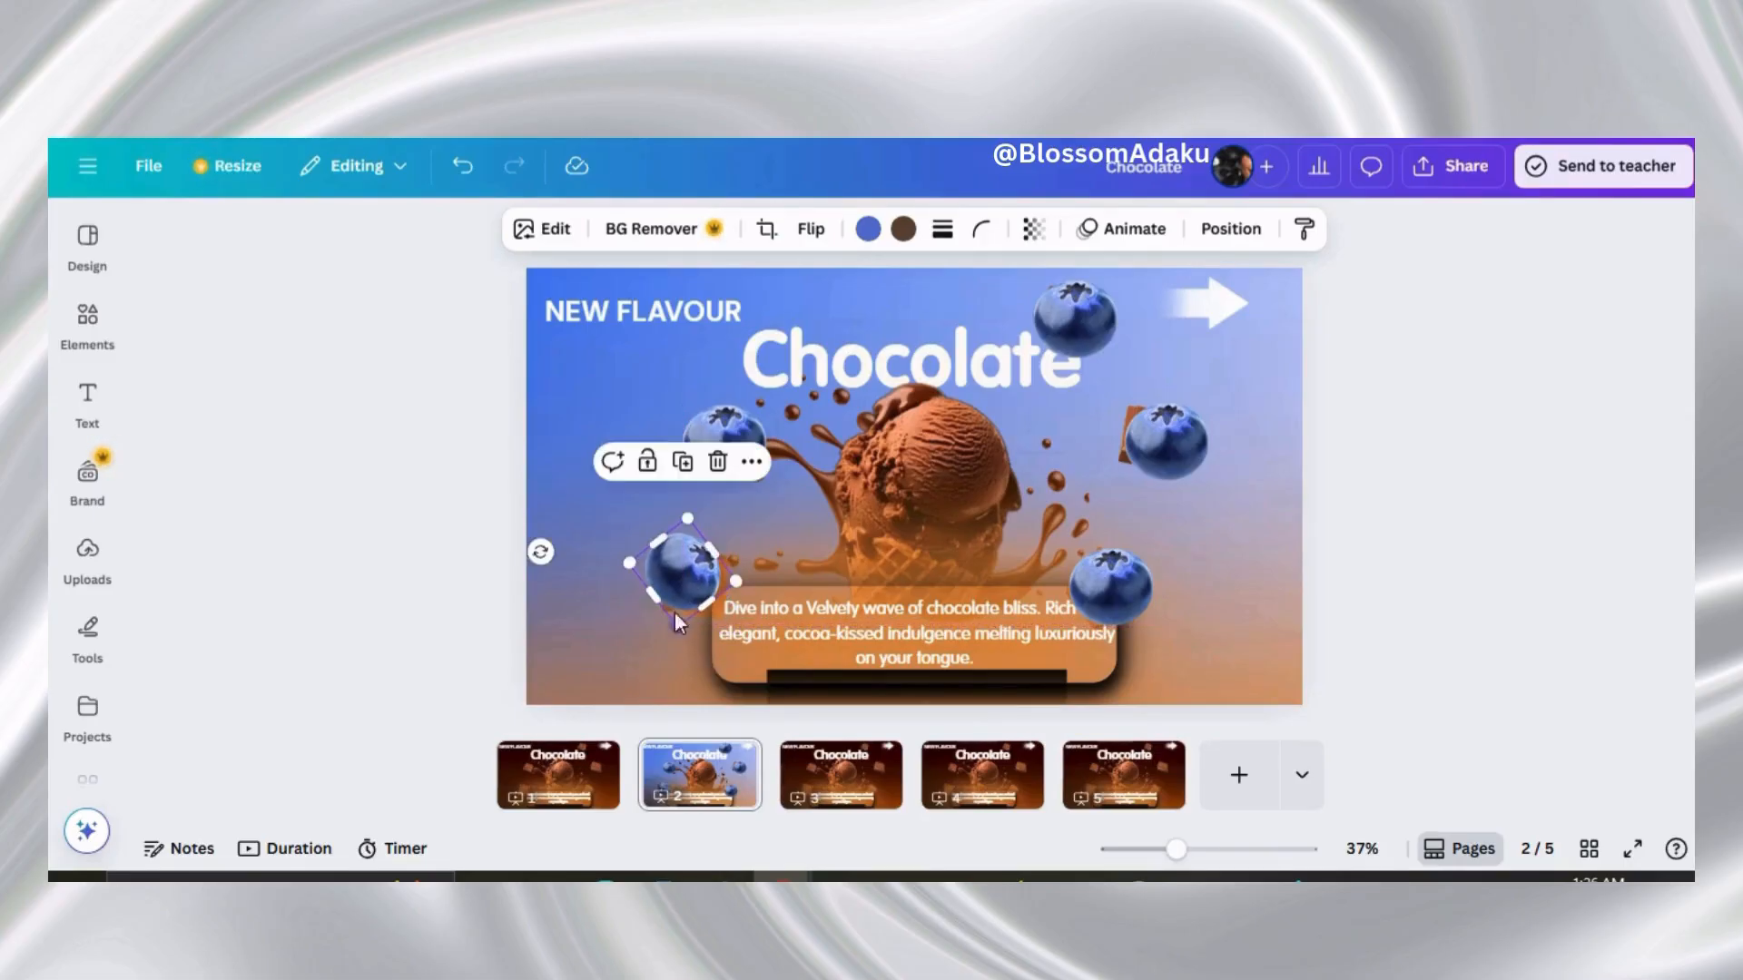
left_click(735, 422)
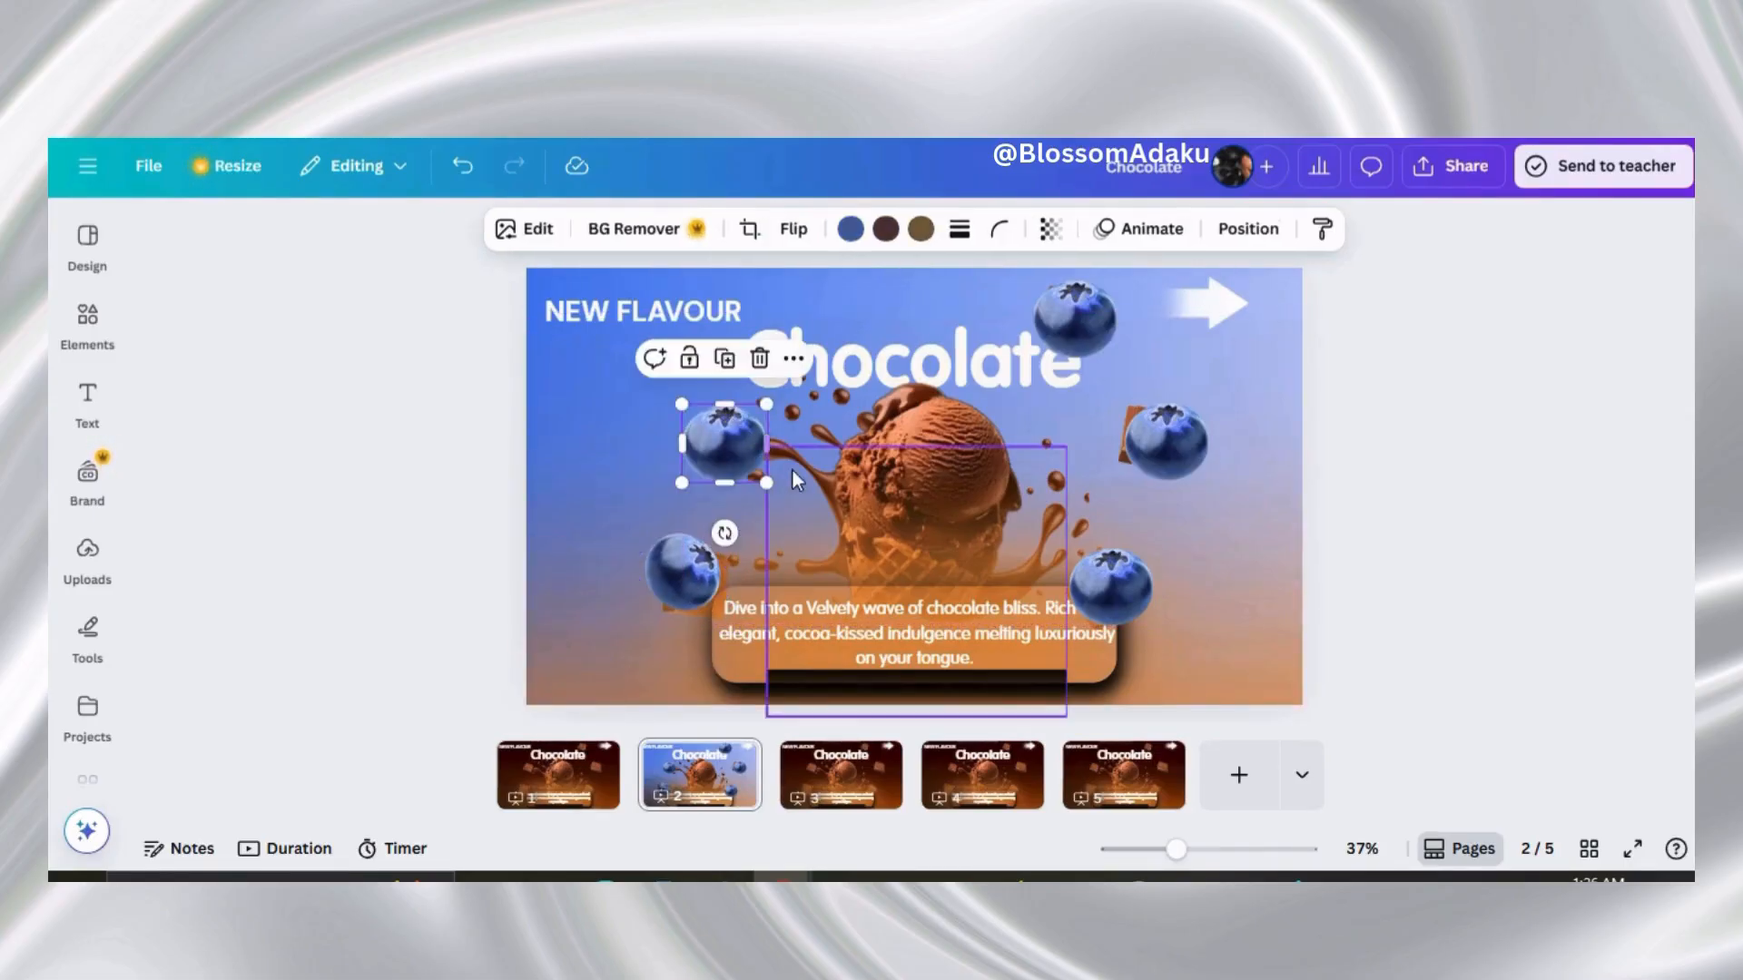
left_click_drag(749, 460, 742, 451)
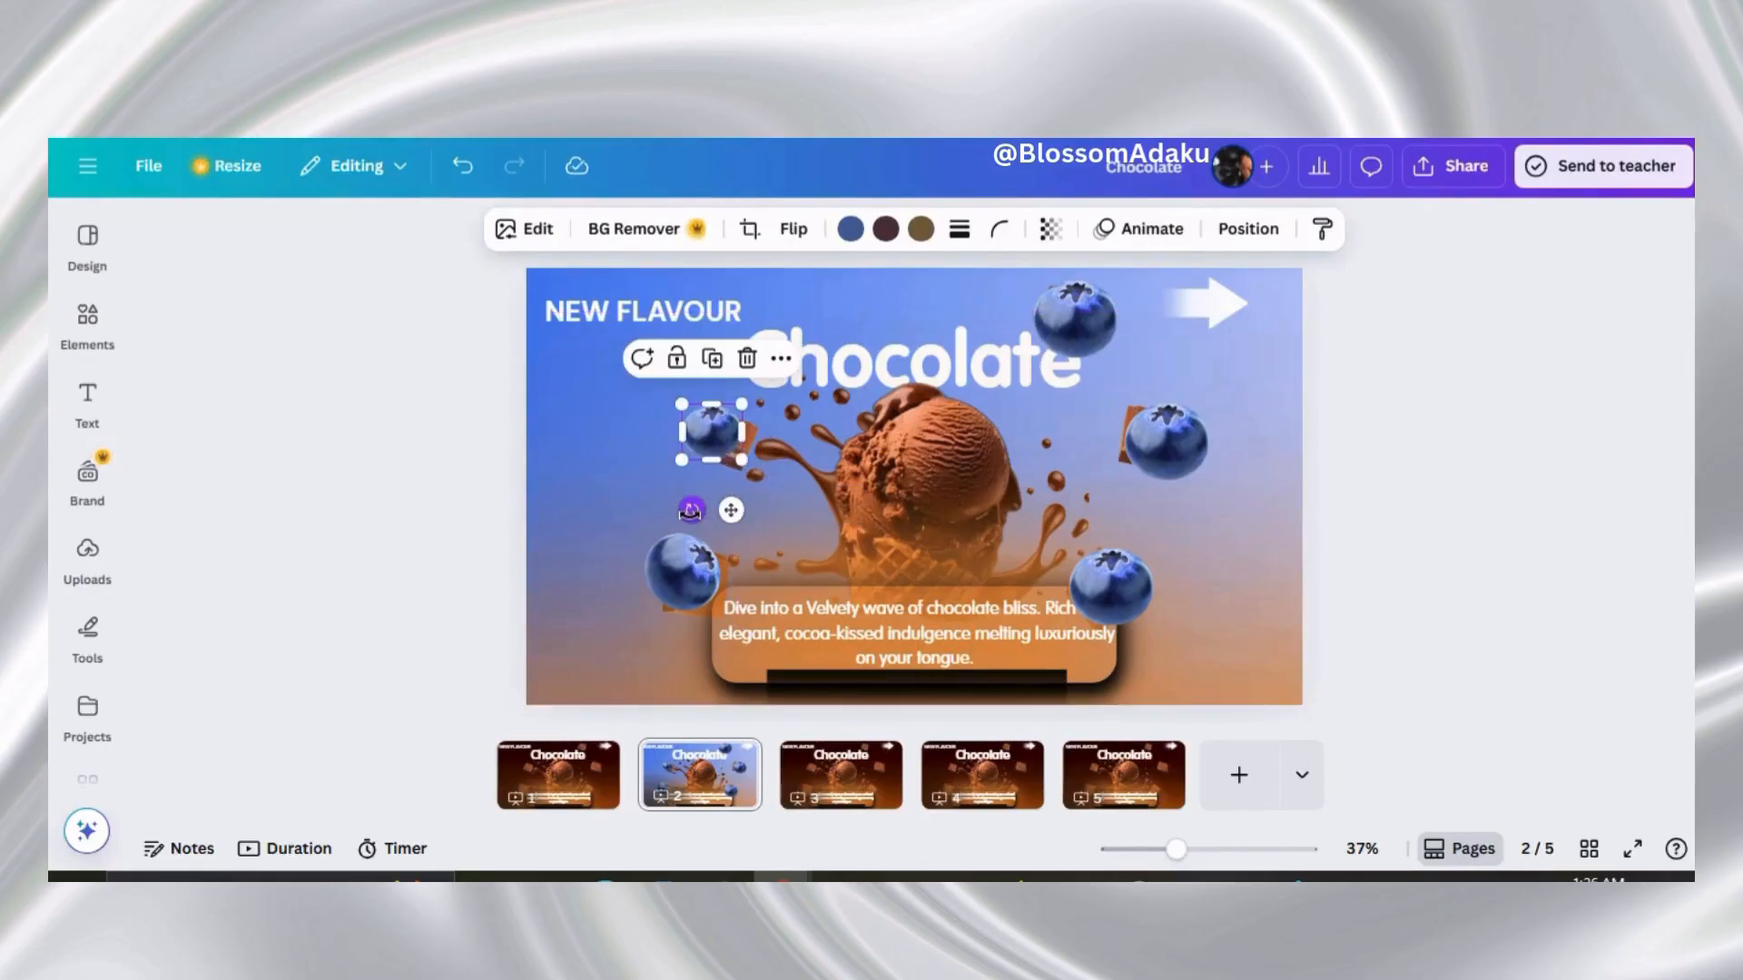
left_click_drag(692, 510, 772, 494)
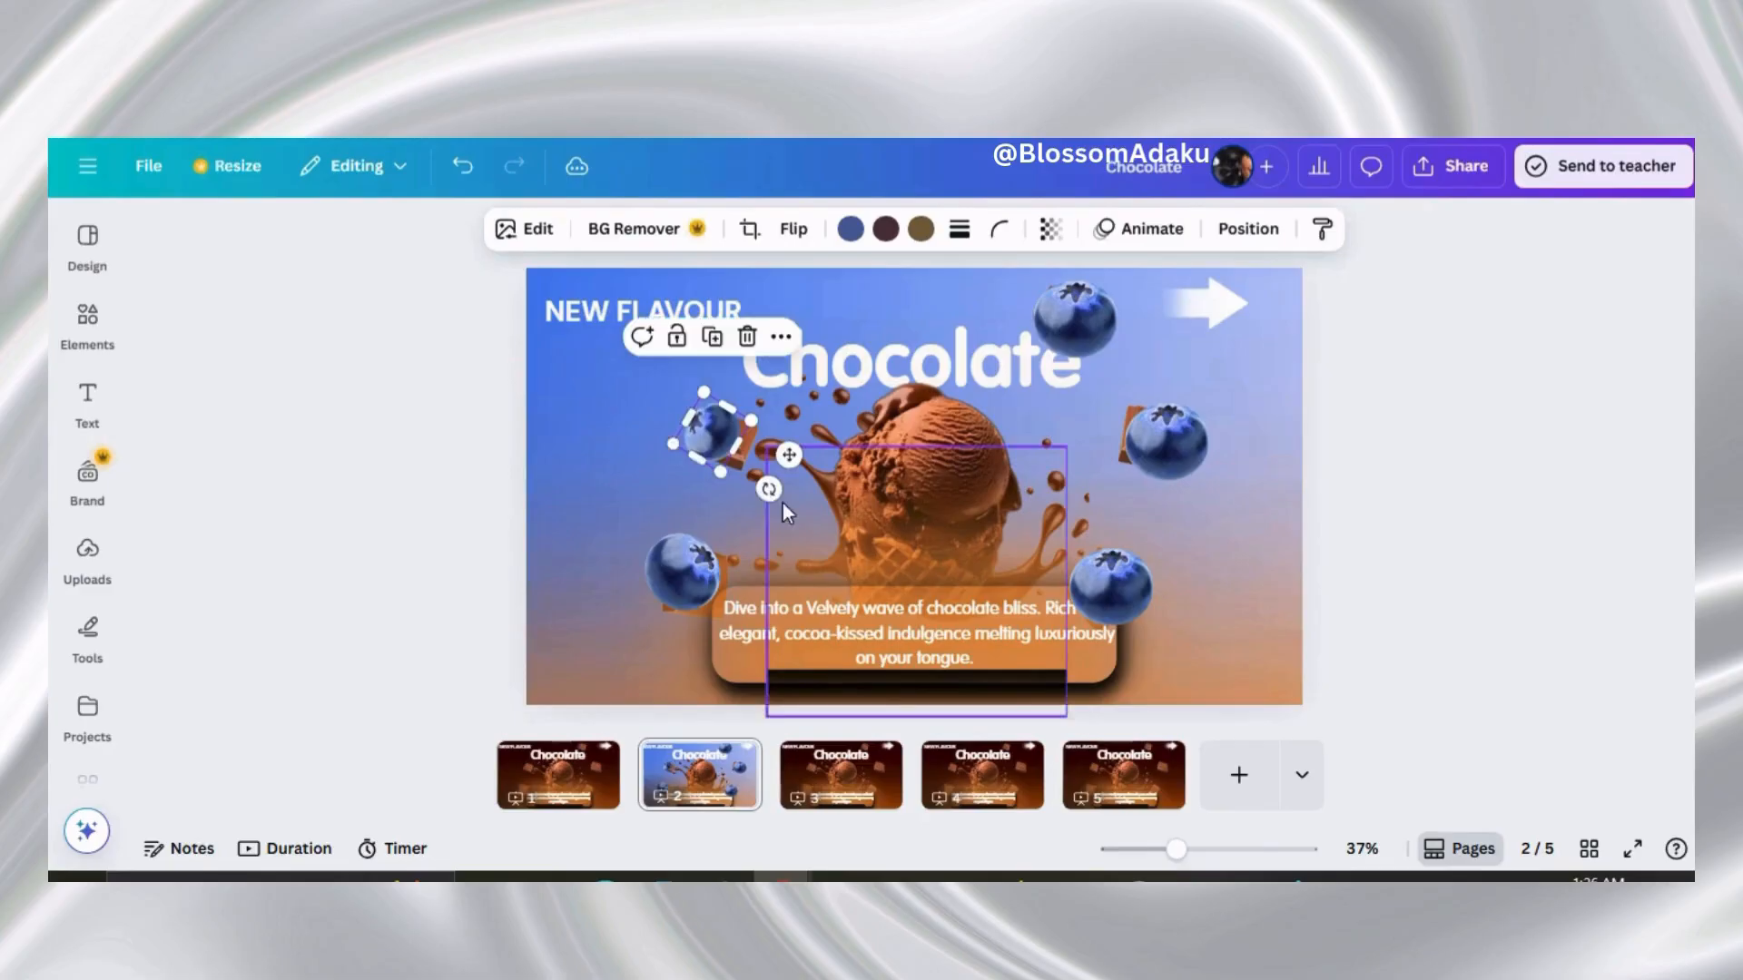
left_click_drag(706, 430, 722, 436)
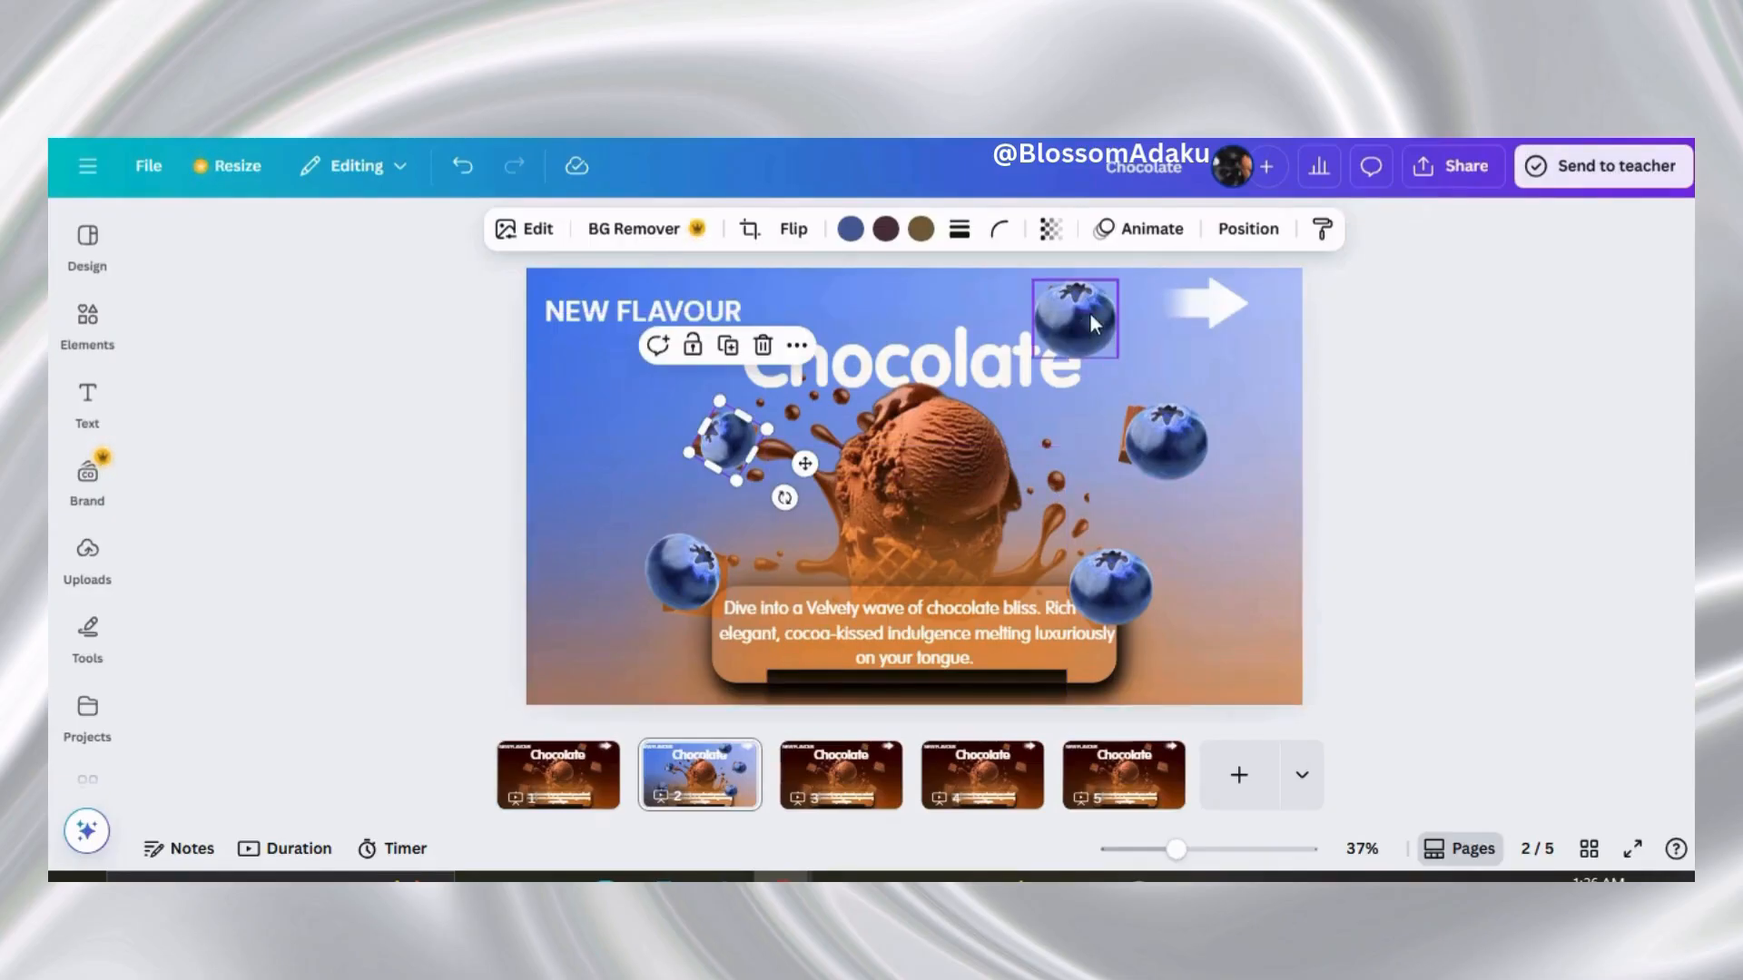
Shrink and tilt the blueberry above the flavour title, then shrink and tilt the upper-right one over its chocolate piece
left_click(1114, 350)
left_click_drag(1118, 357, 1093, 325)
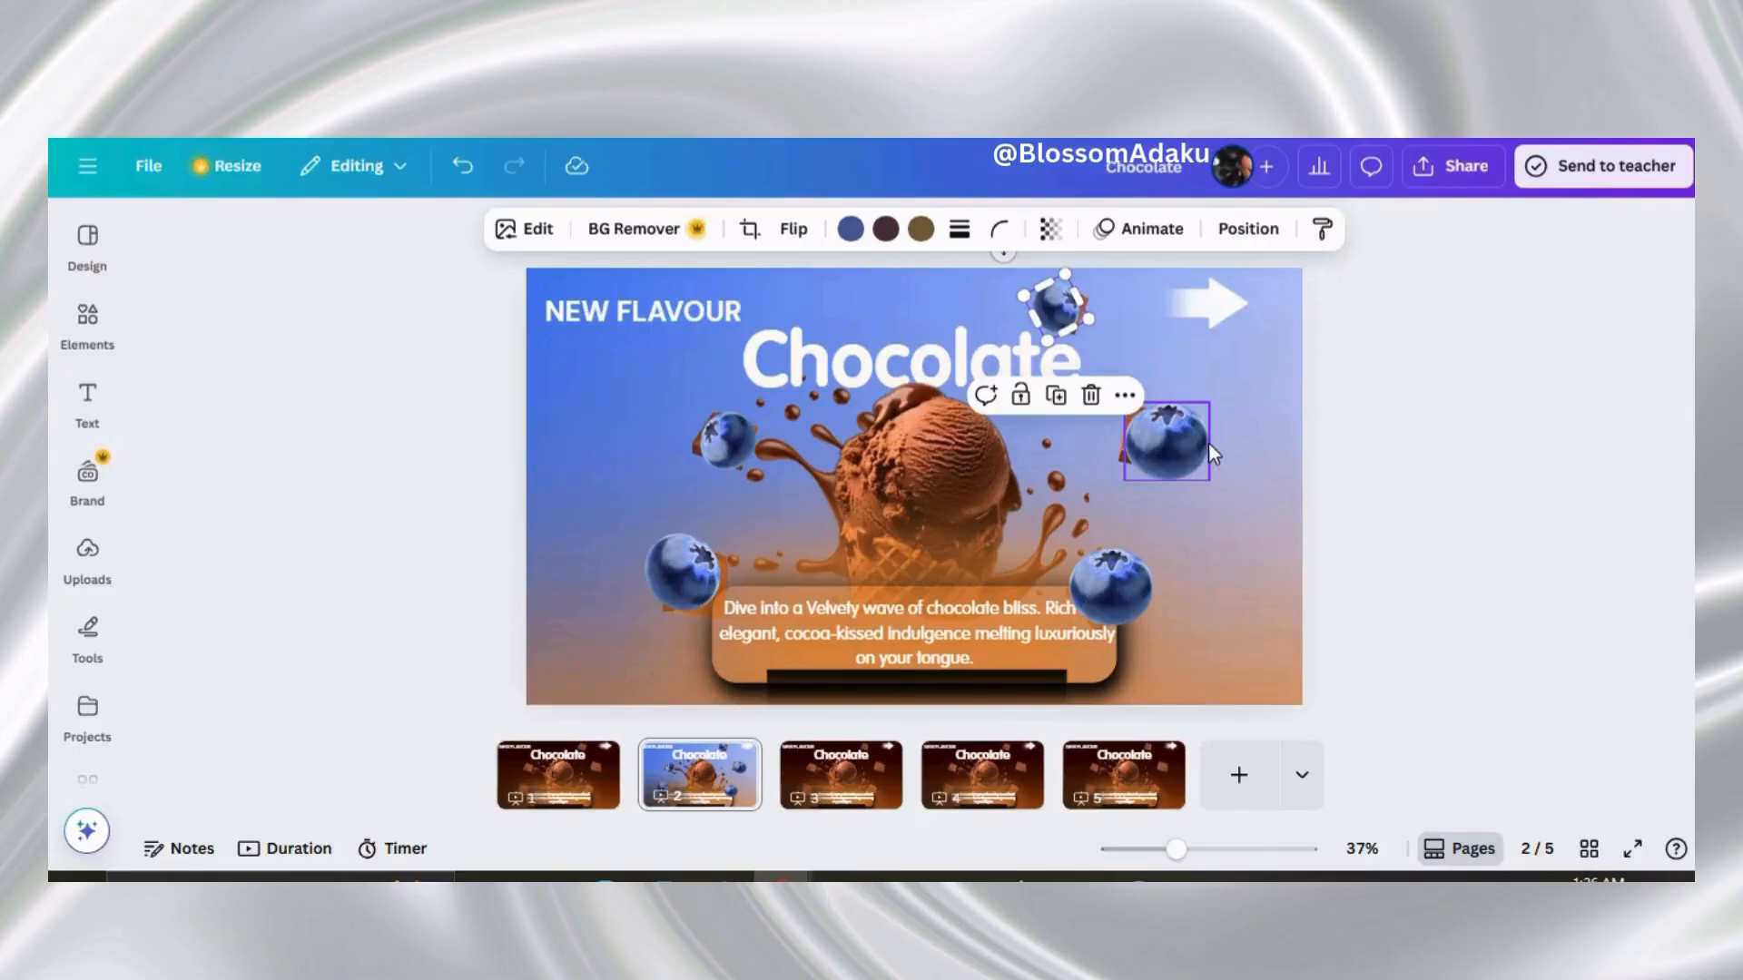
left_click(1159, 460)
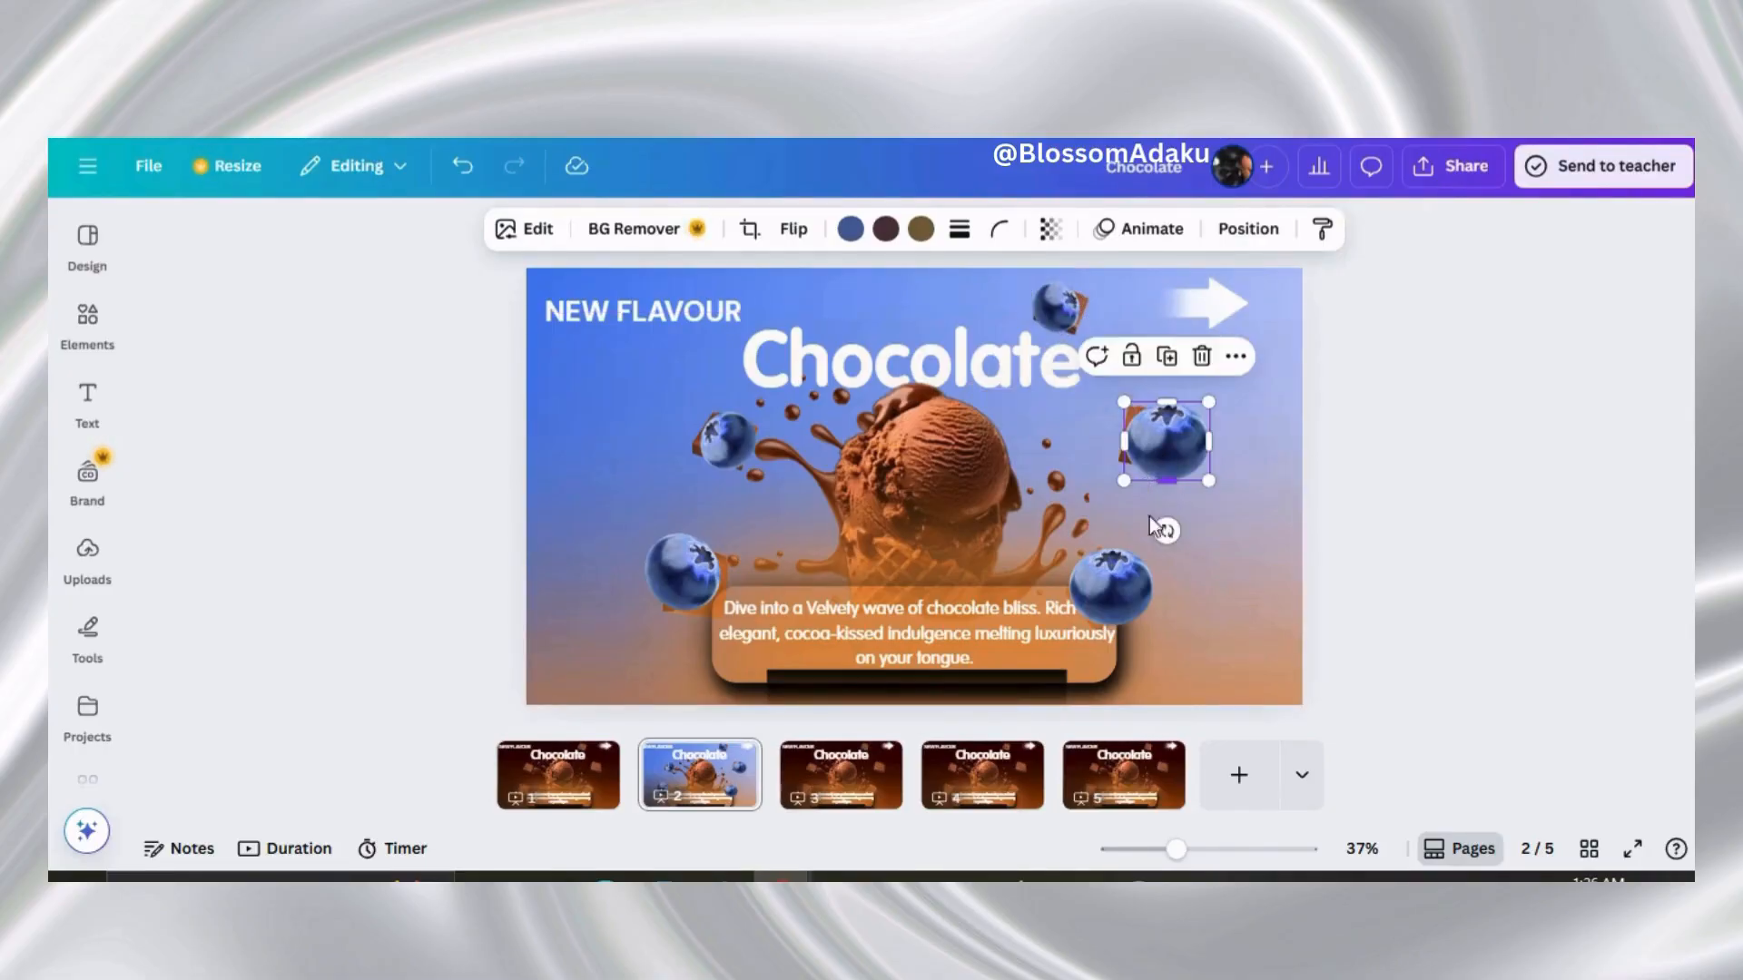
left_click_drag(1149, 517, 1186, 480)
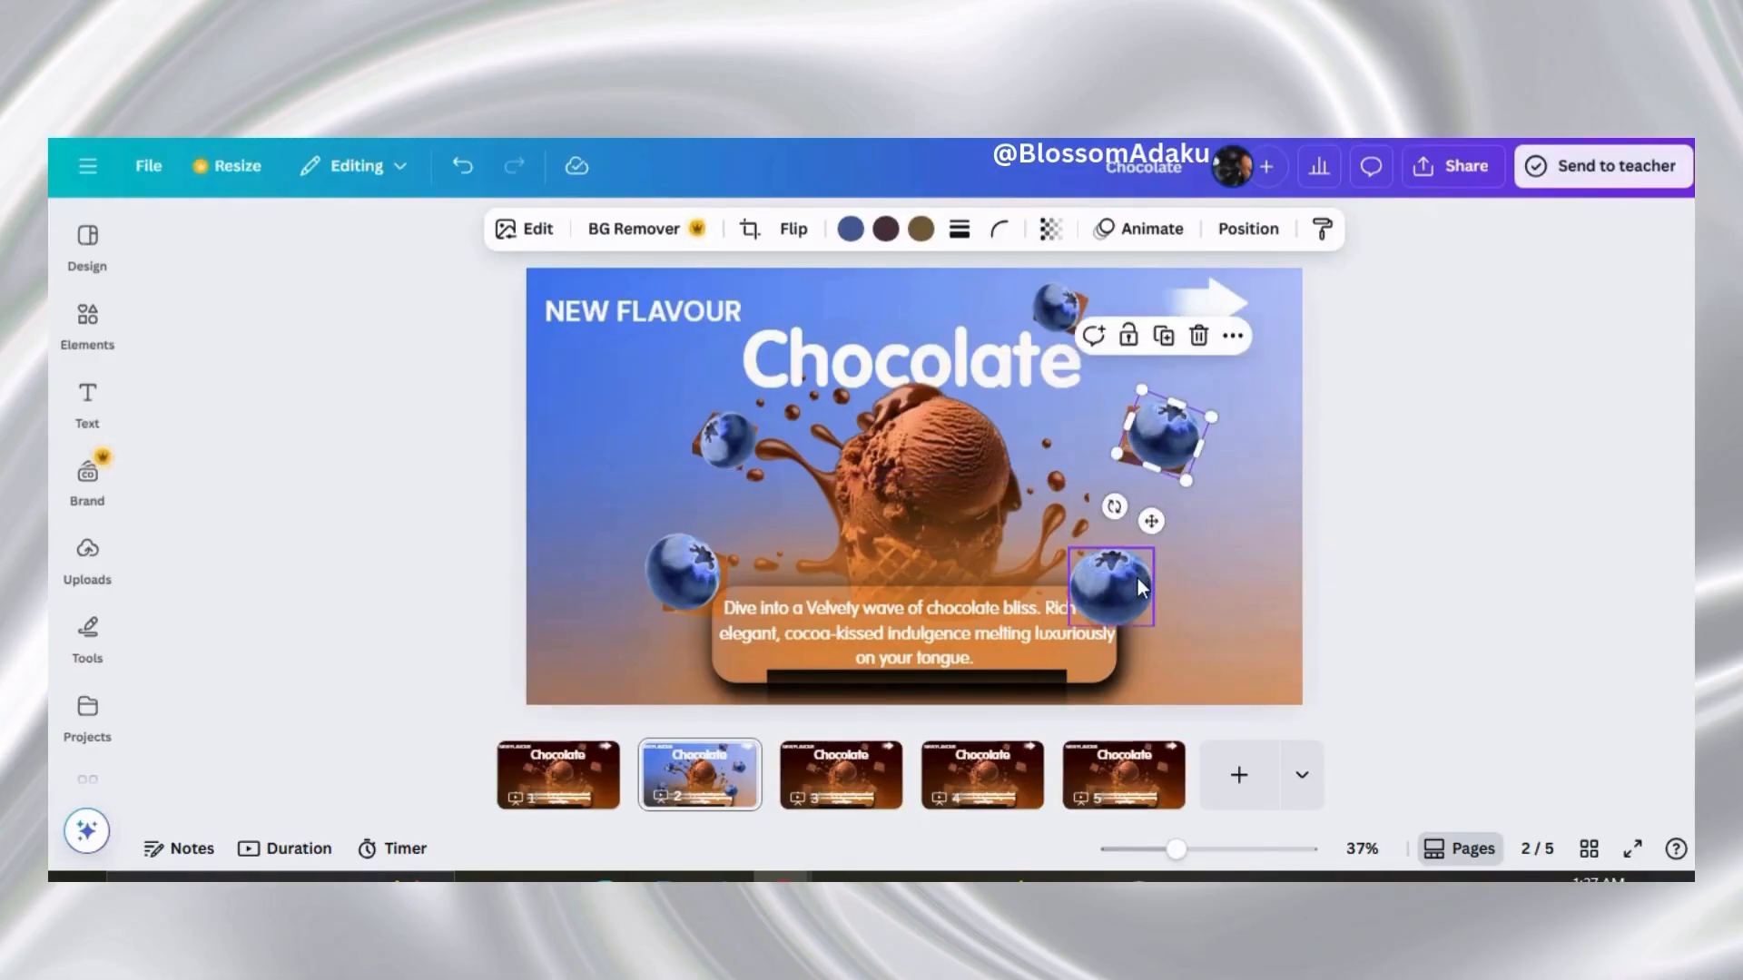
left_click_drag(1114, 507, 1115, 508)
Rotate the lower-right blueberry and move it slightly up, clear of the description text
left_click(1126, 596)
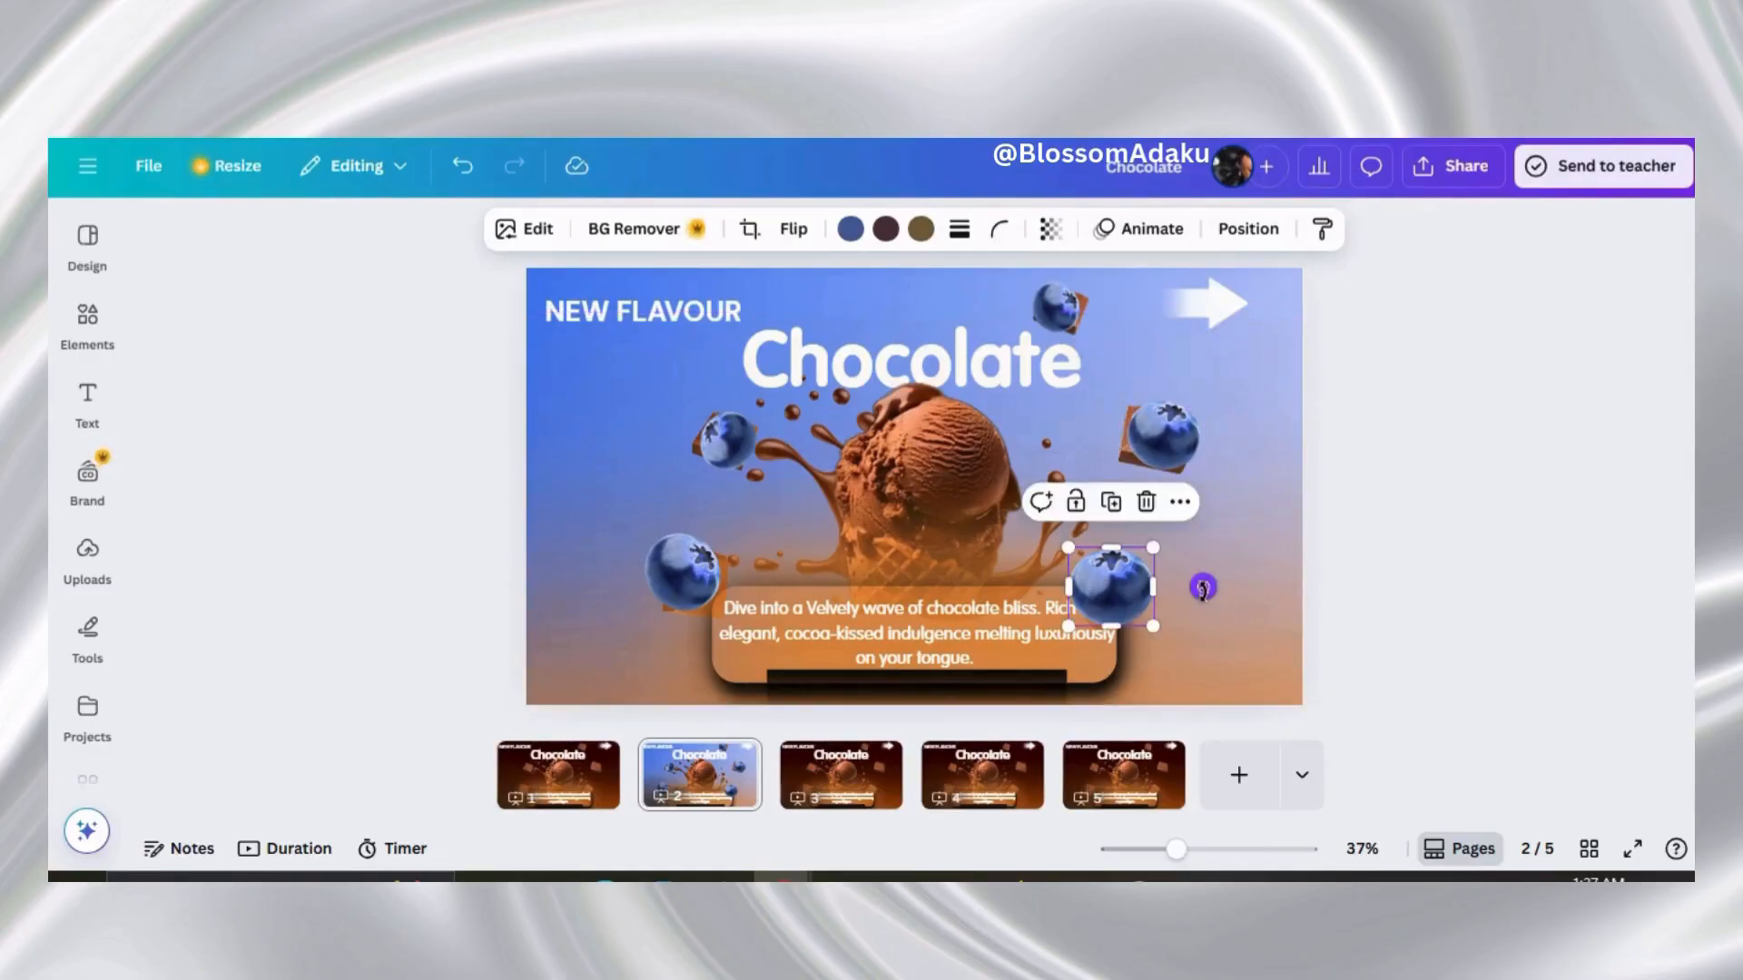
left_click_drag(1203, 588, 1182, 558)
left_click_drag(1101, 635, 1100, 640)
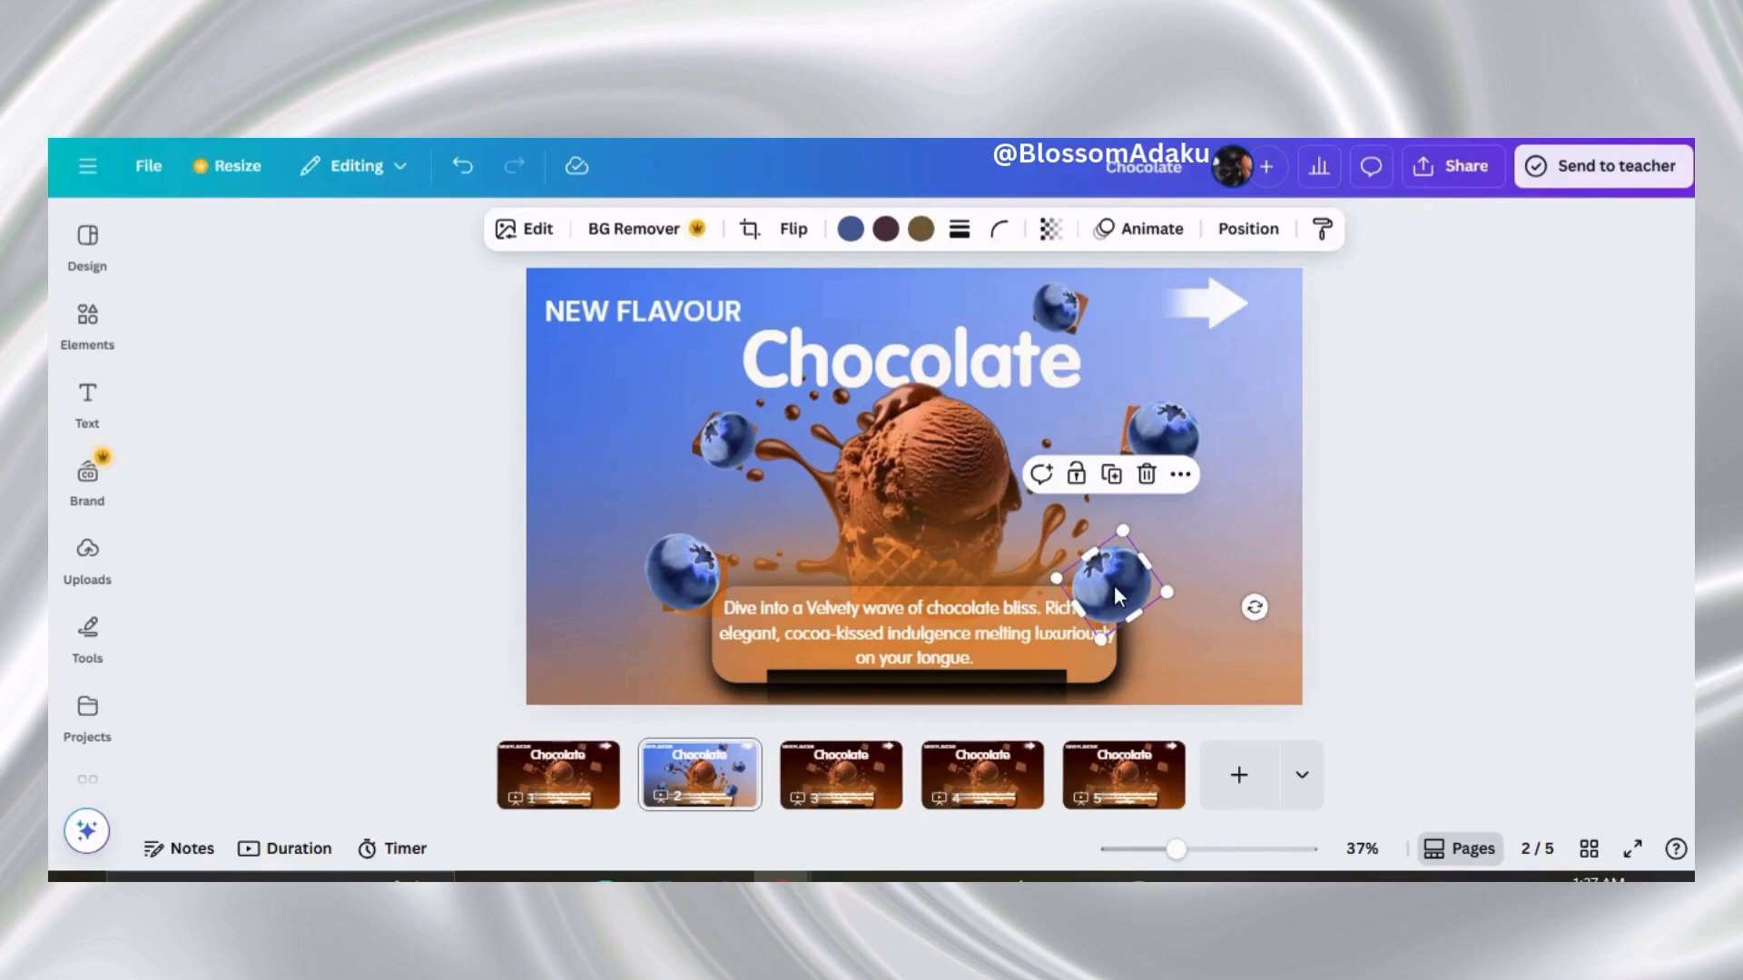
left_click_drag(1114, 582, 1131, 547)
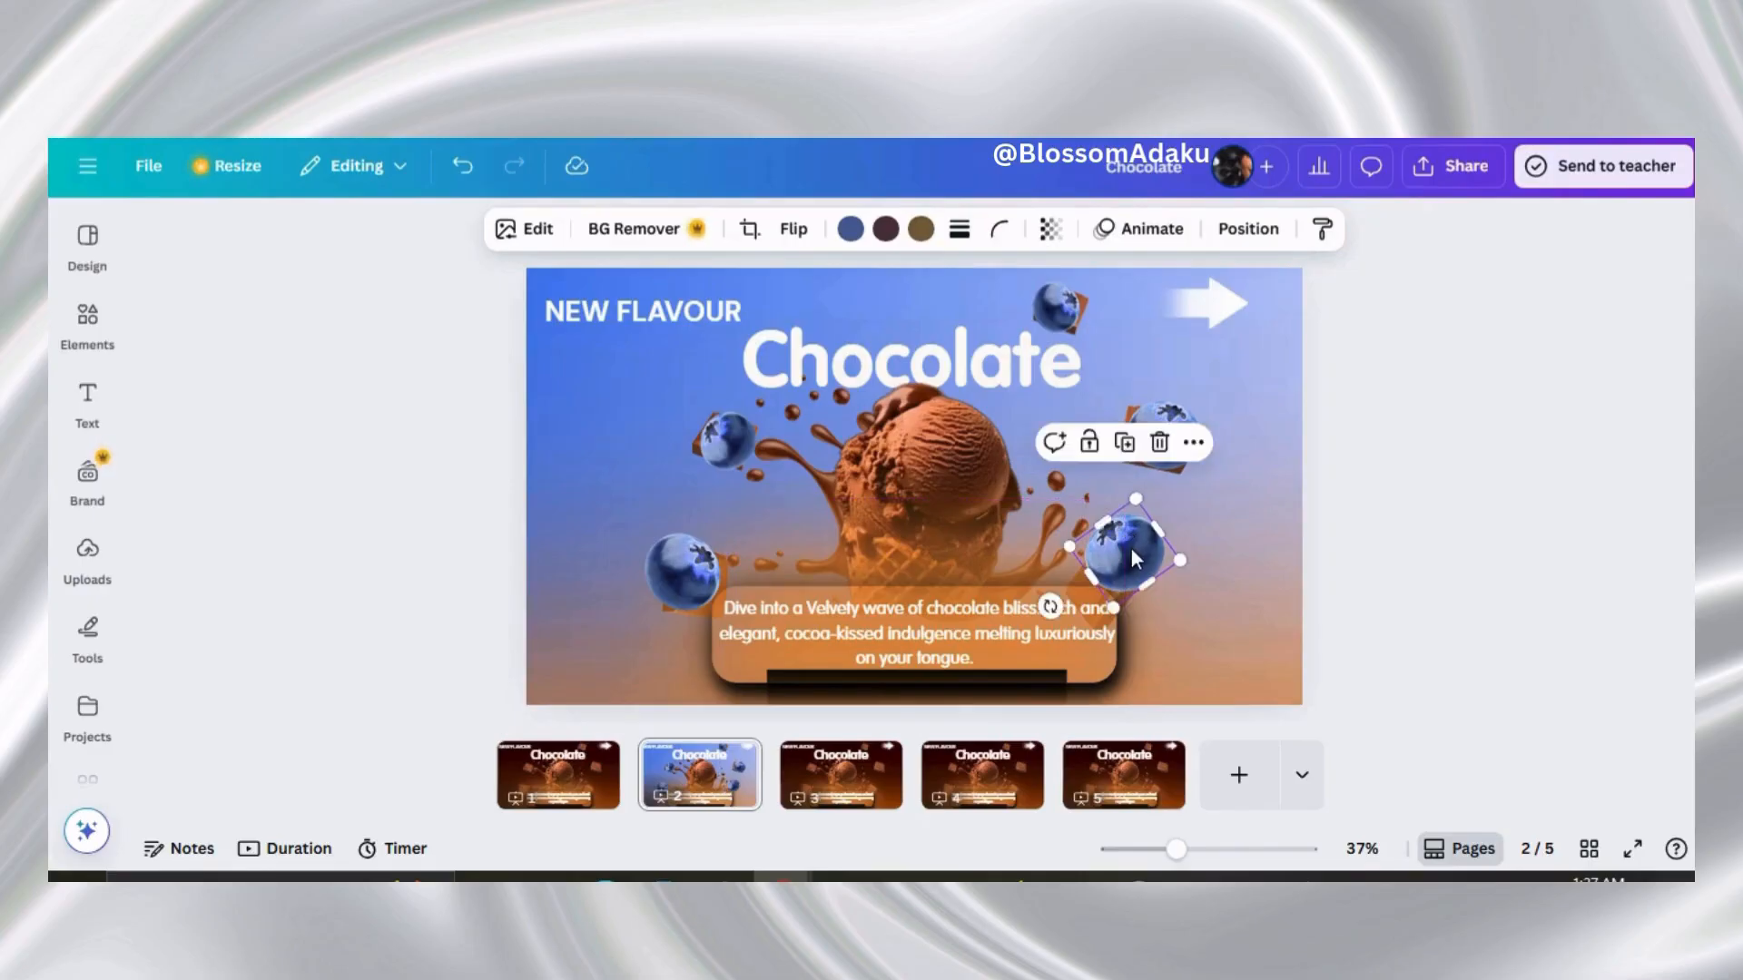
Show page 2's layers and move the upper-left and lower-right blueberries behind the chocolate pieces in the stacking order
left_click(1179, 608)
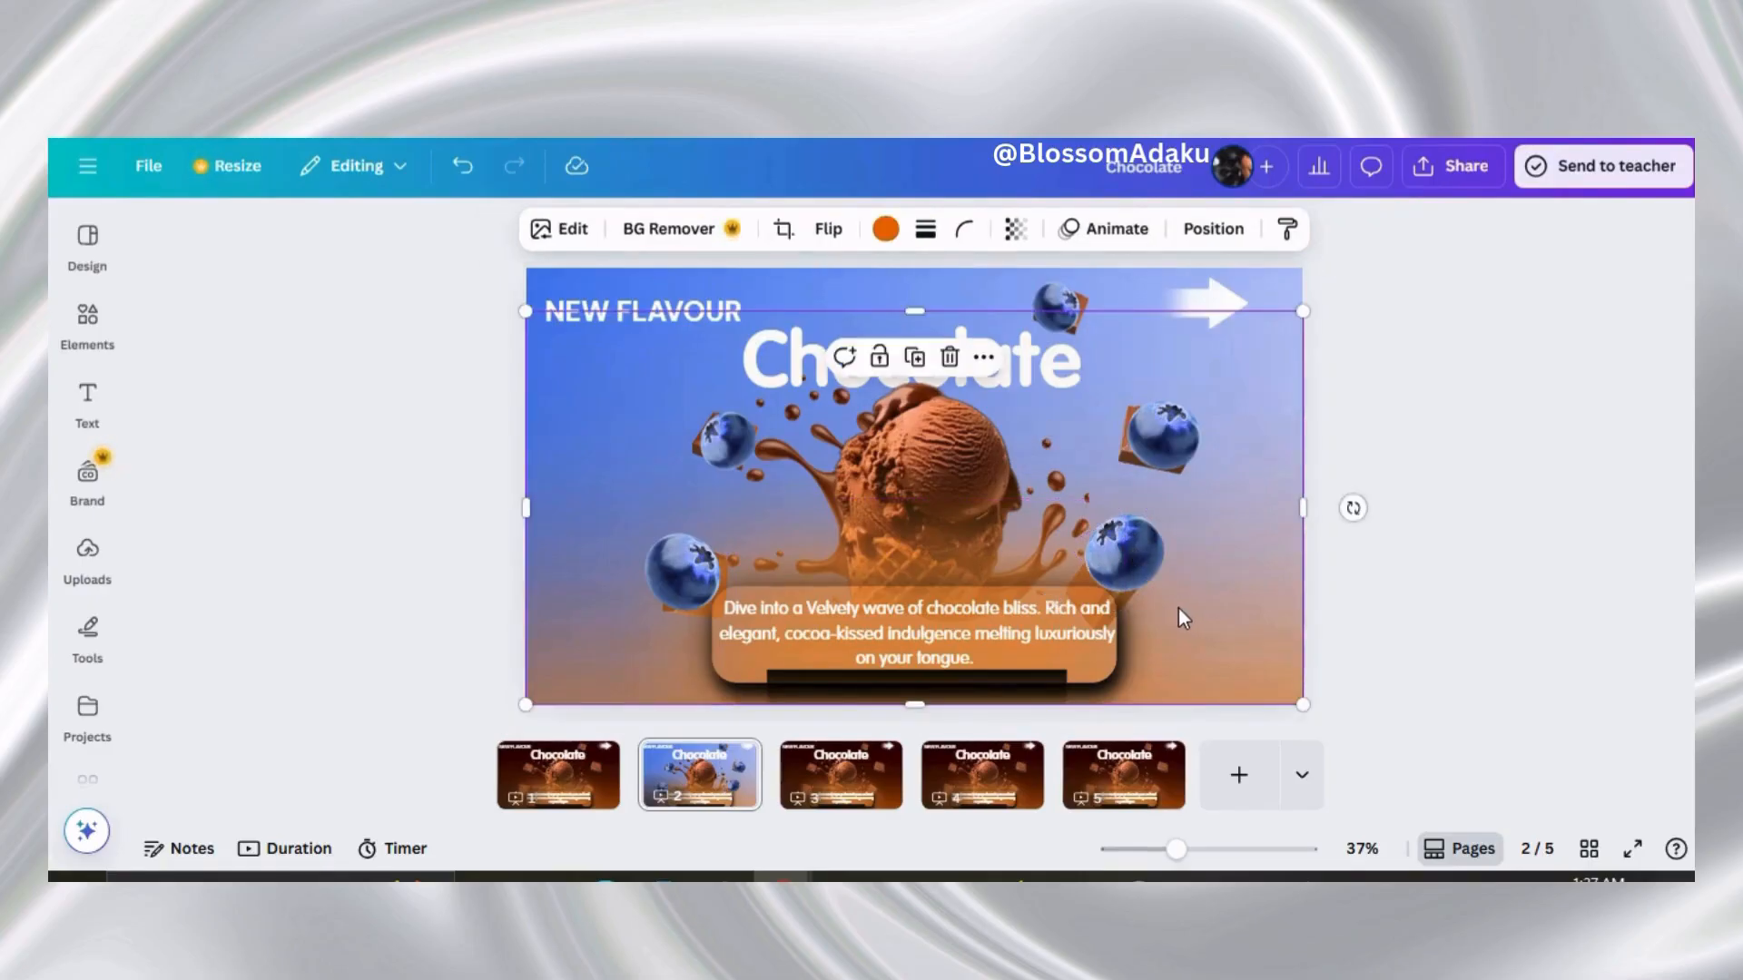
left_click(984, 359)
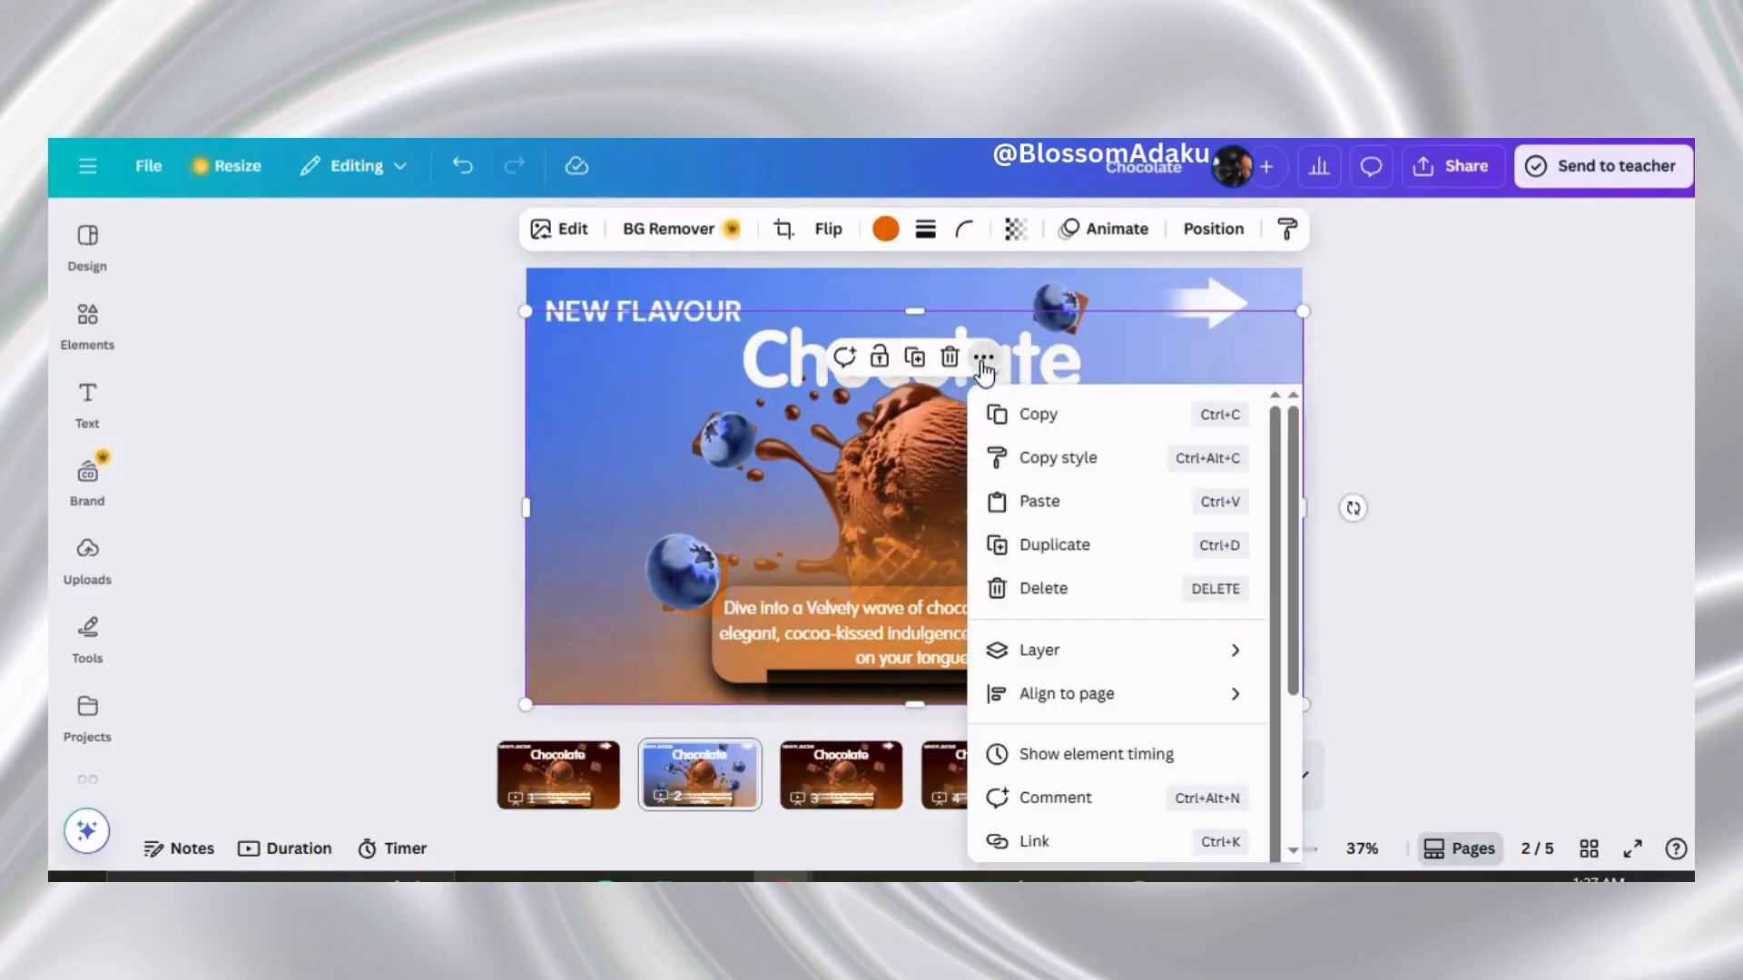
mouse_move(1053, 661)
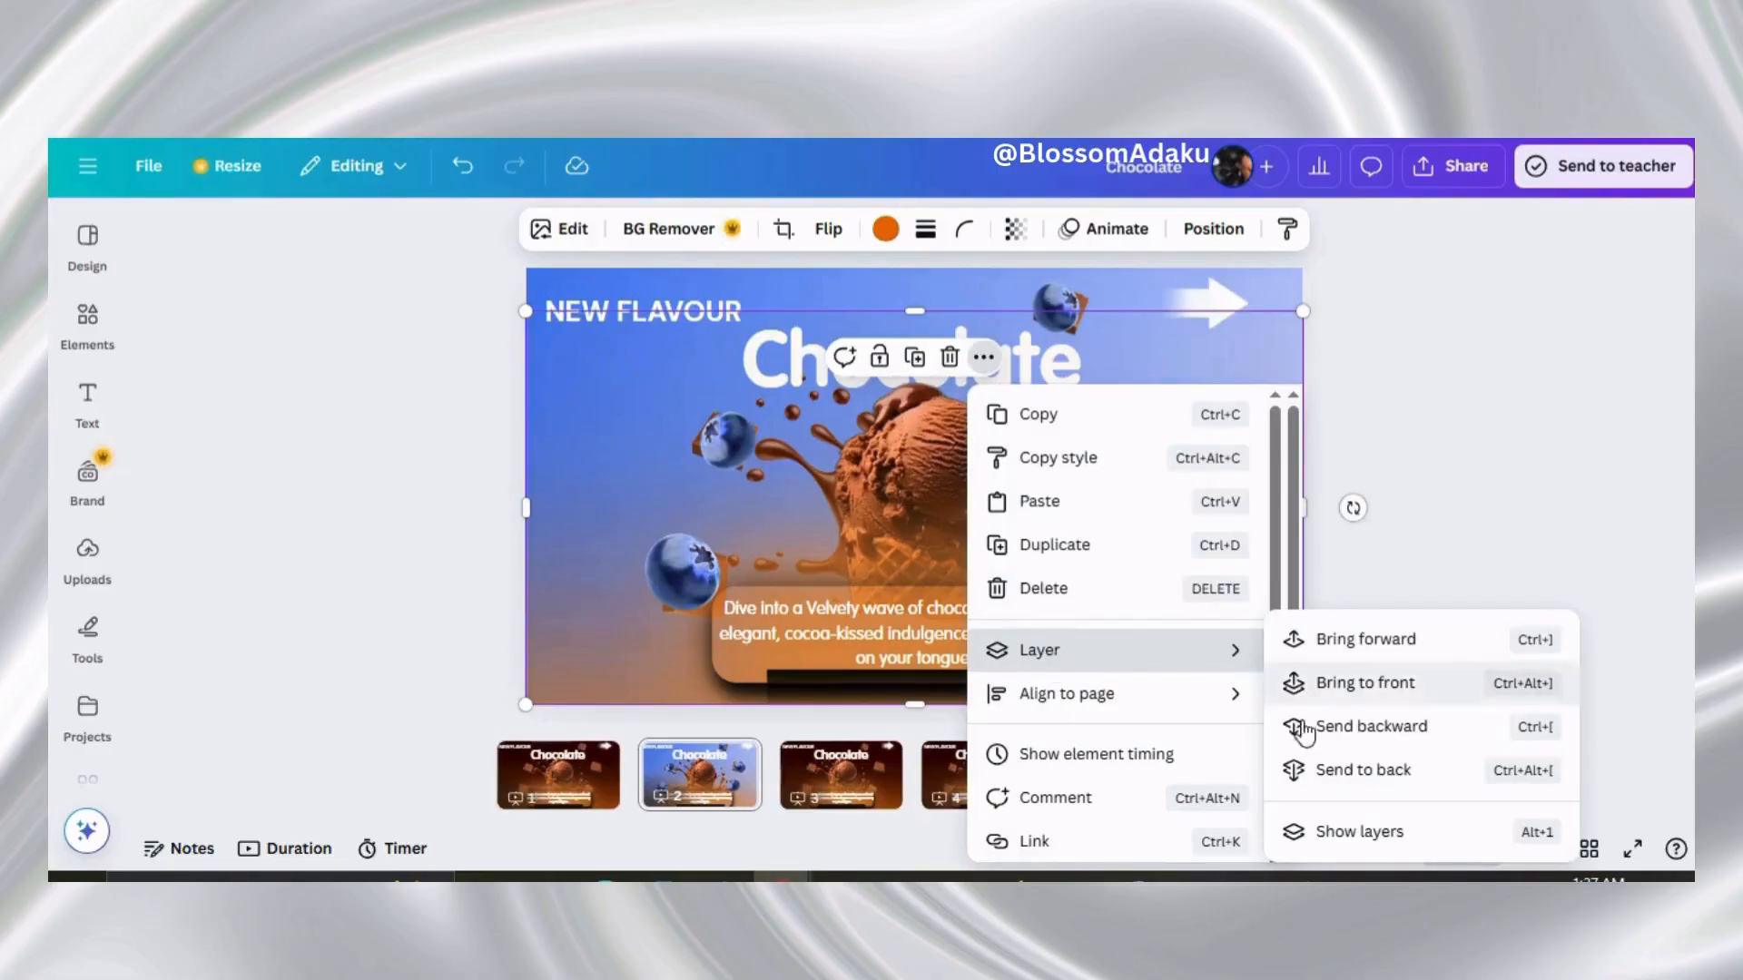
left_click(1323, 851)
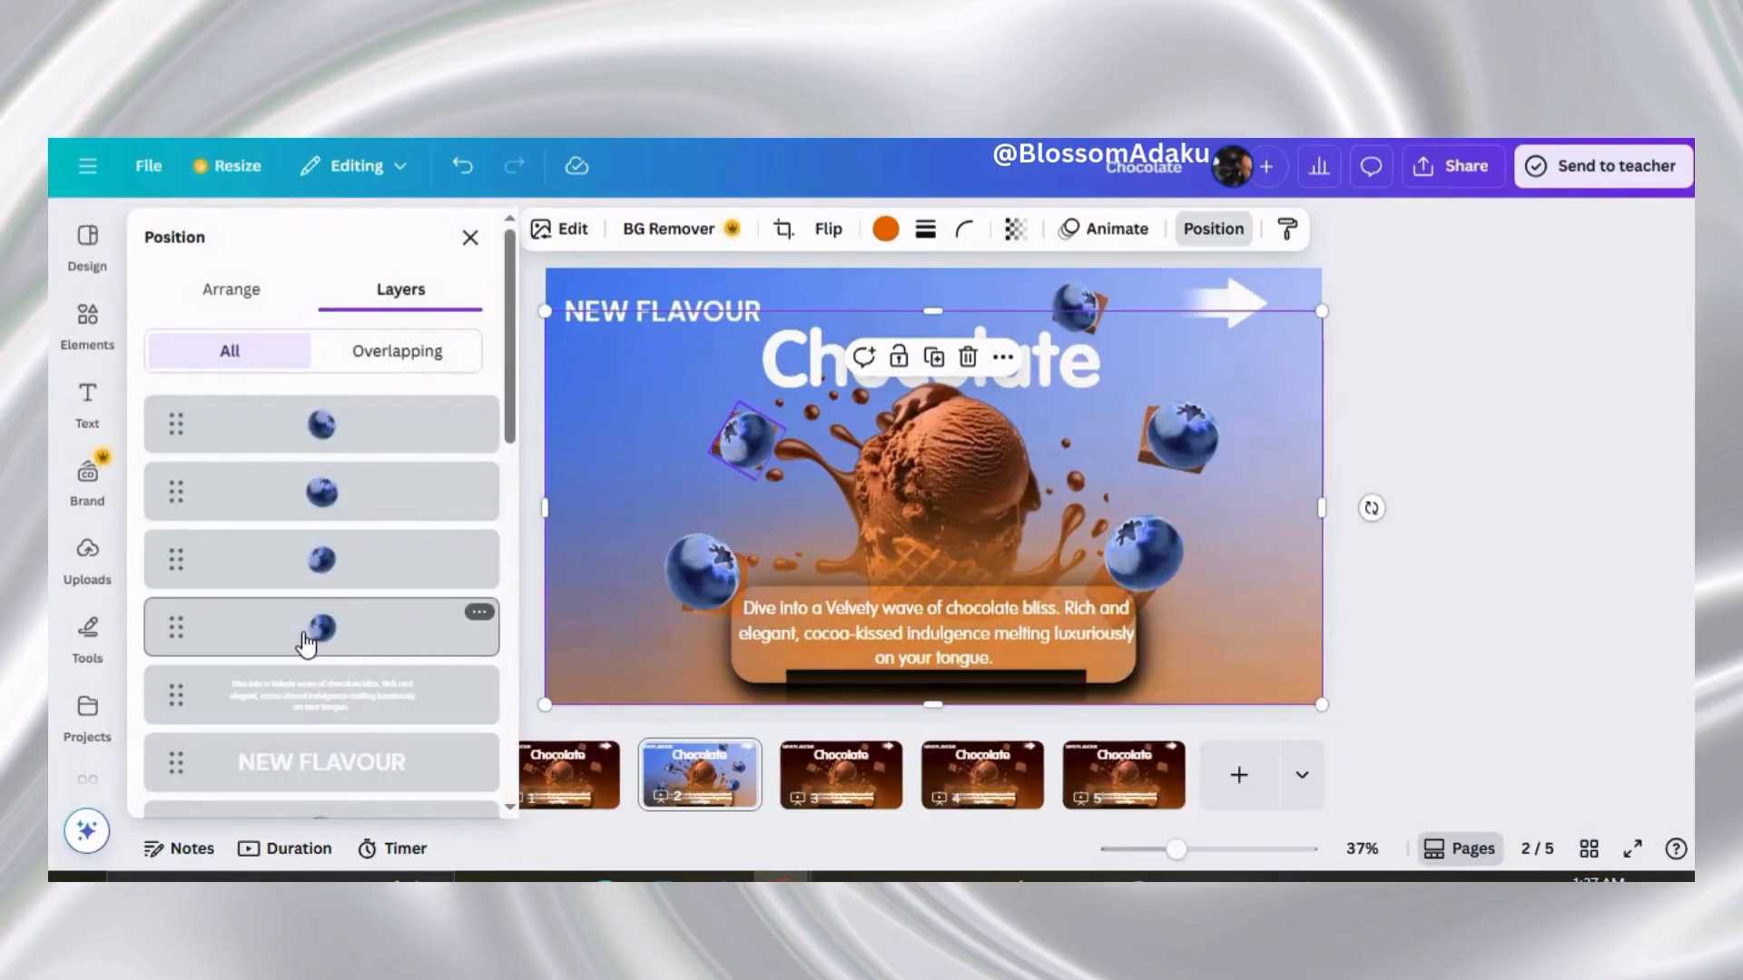
left_click_drag(300, 693, 317, 604)
scroll(341, 463, "up", 10)
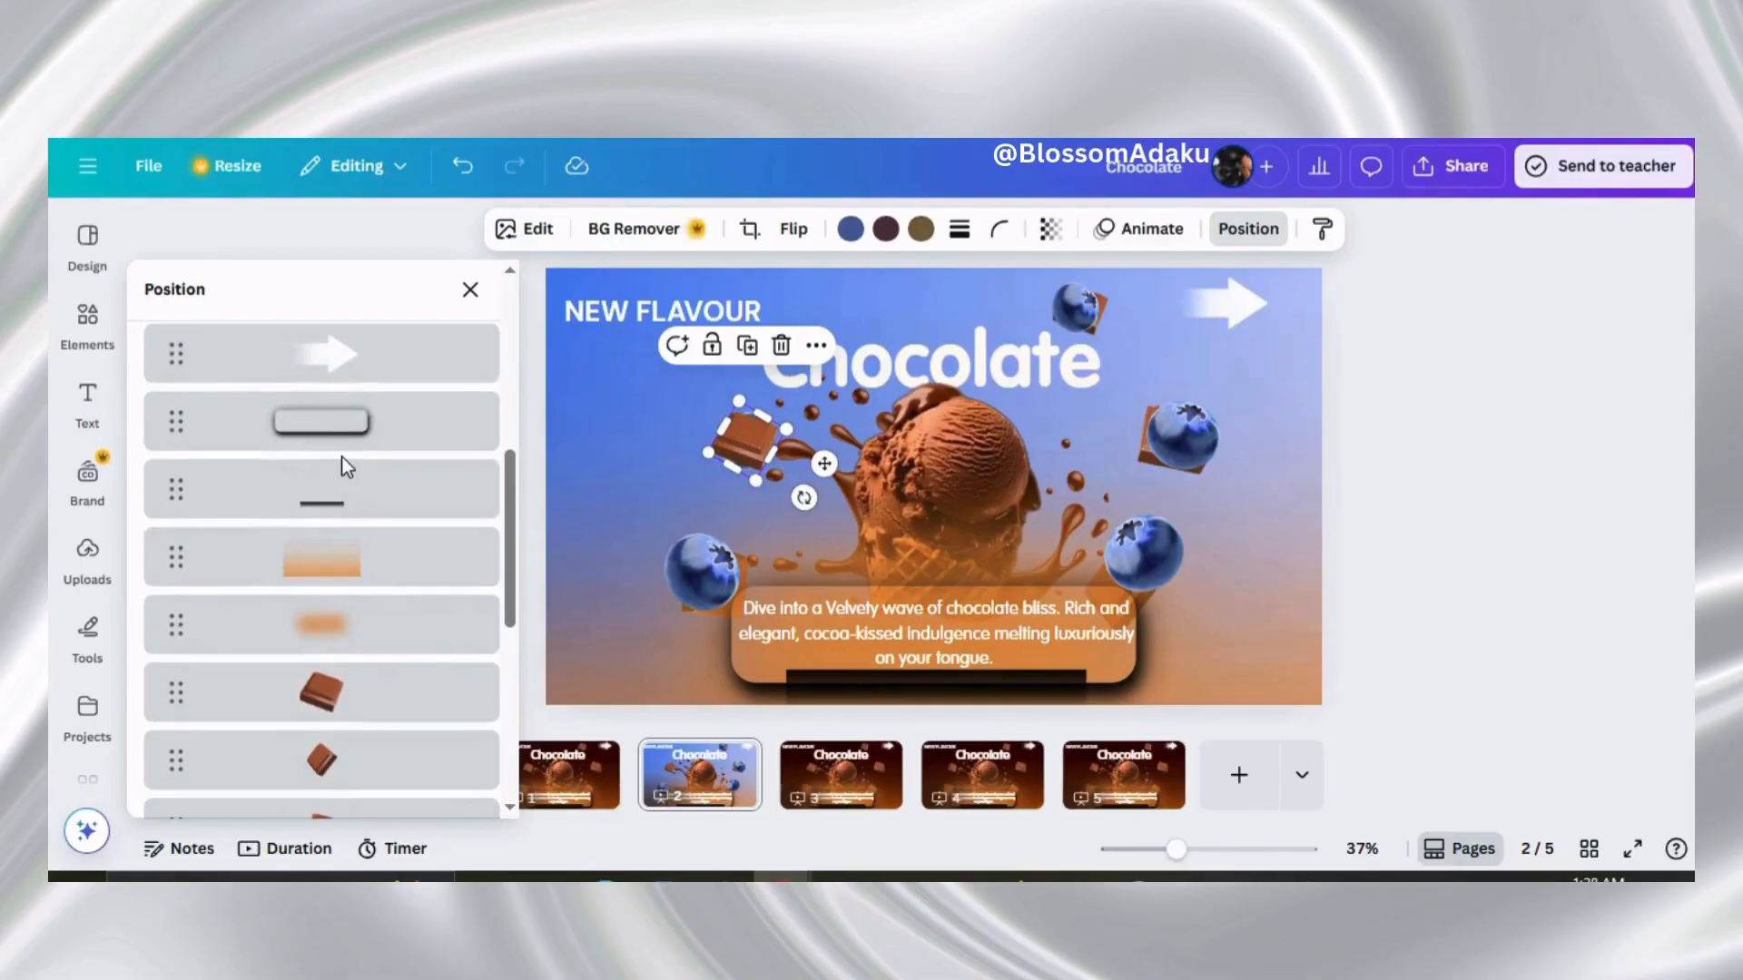
scroll(341, 463, "up", 3)
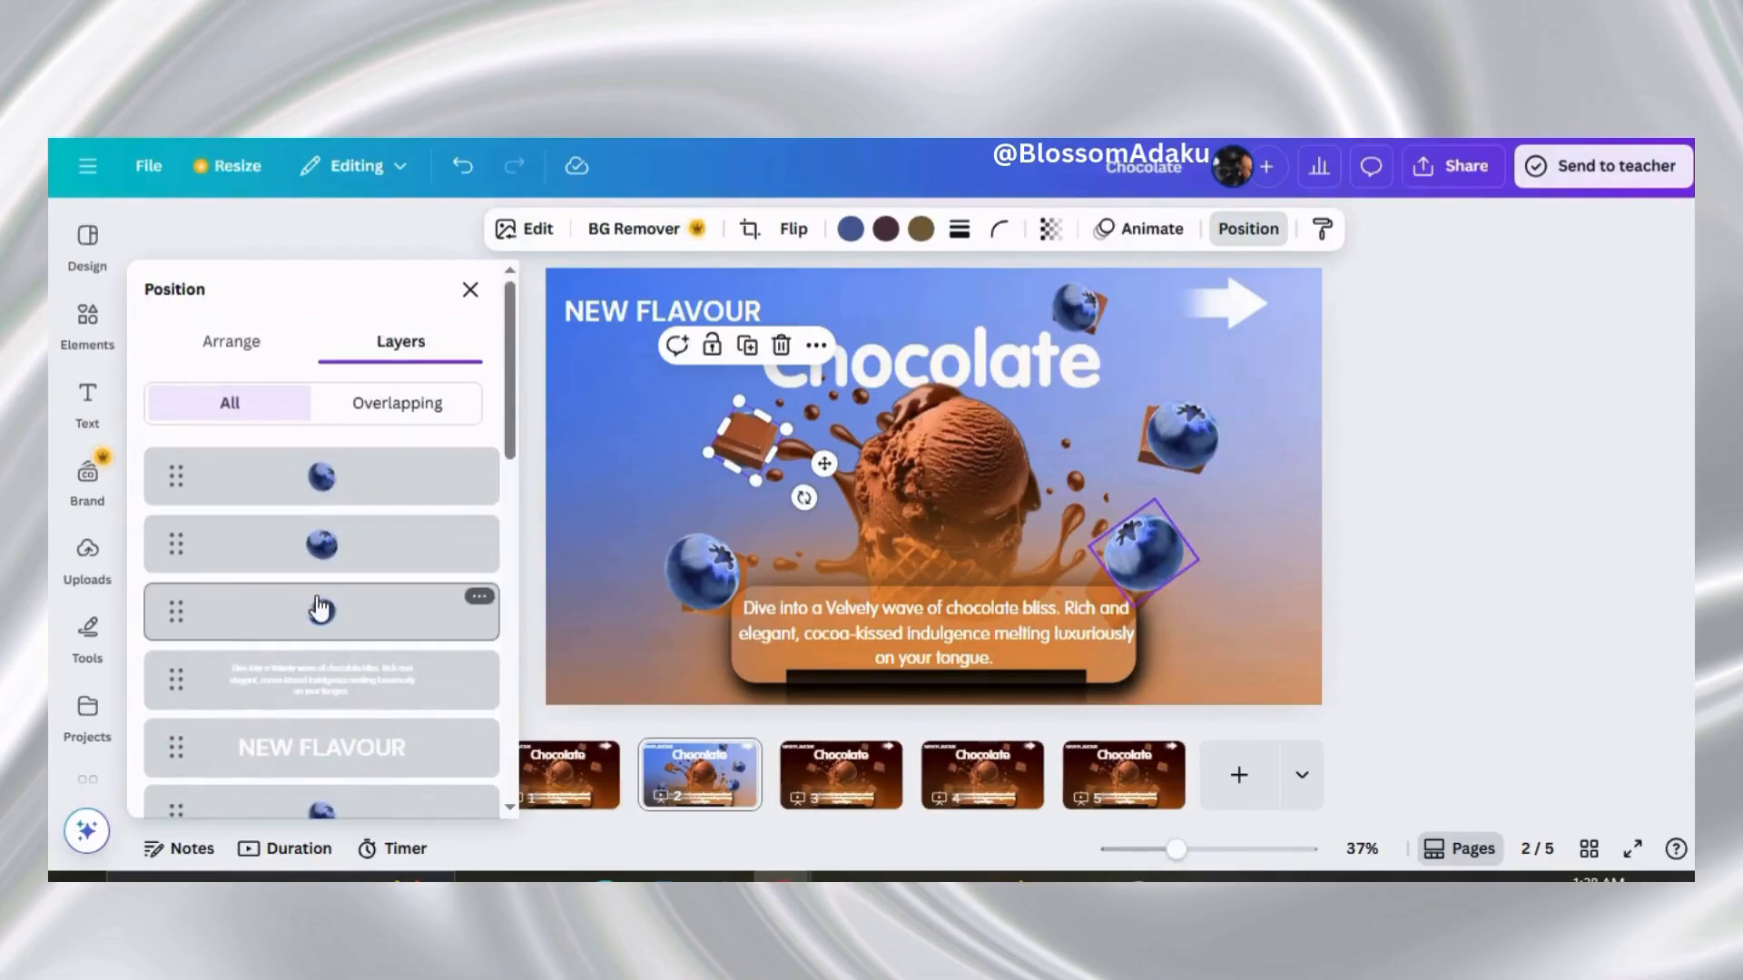
mouse_move(317, 610)
left_mouse_down()
mouse_move(315, 808)
mouse_move(299, 704)
mouse_move(330, 610)
left_mouse_up()
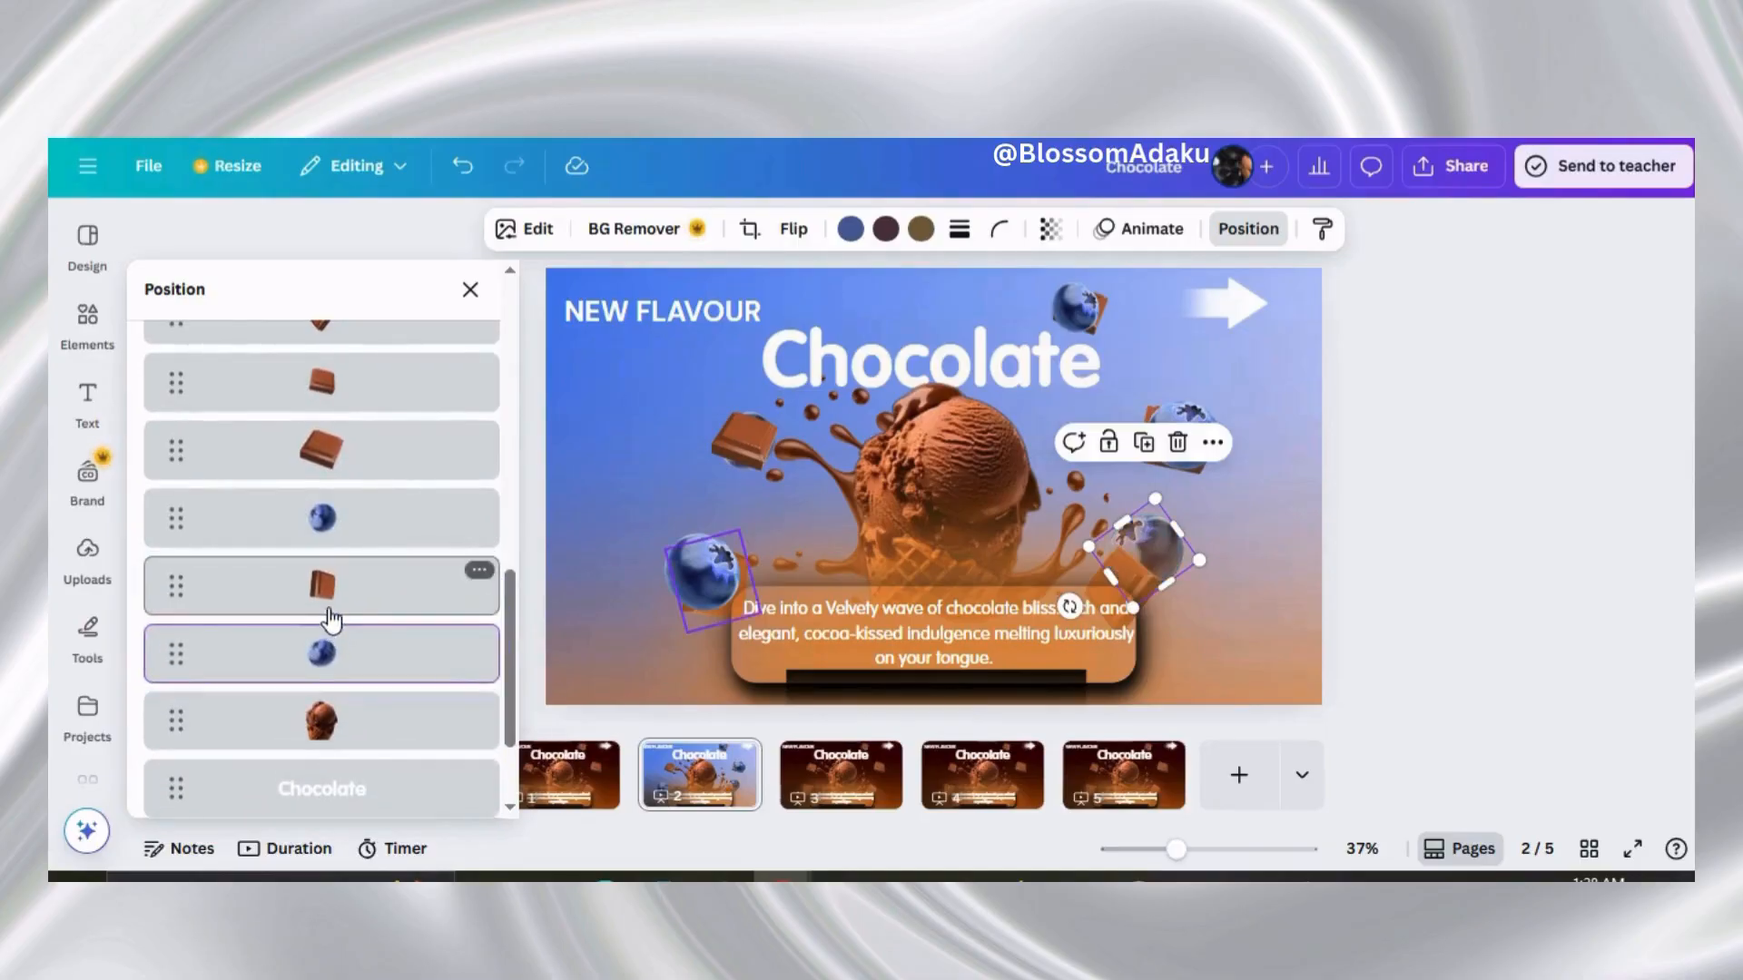
Move the top, upper-right and lower-left blueberries down the layer order, behind their chocolate pieces
scroll(338, 502, "up", 8)
mouse_move(330, 537)
left_mouse_down()
mouse_move(329, 801)
mouse_move(327, 580)
mouse_move(343, 537)
mouse_move(328, 463)
mouse_move(332, 853)
mouse_move(323, 517)
left_mouse_up()
scroll(329, 463, "up", 10)
left_click(324, 490)
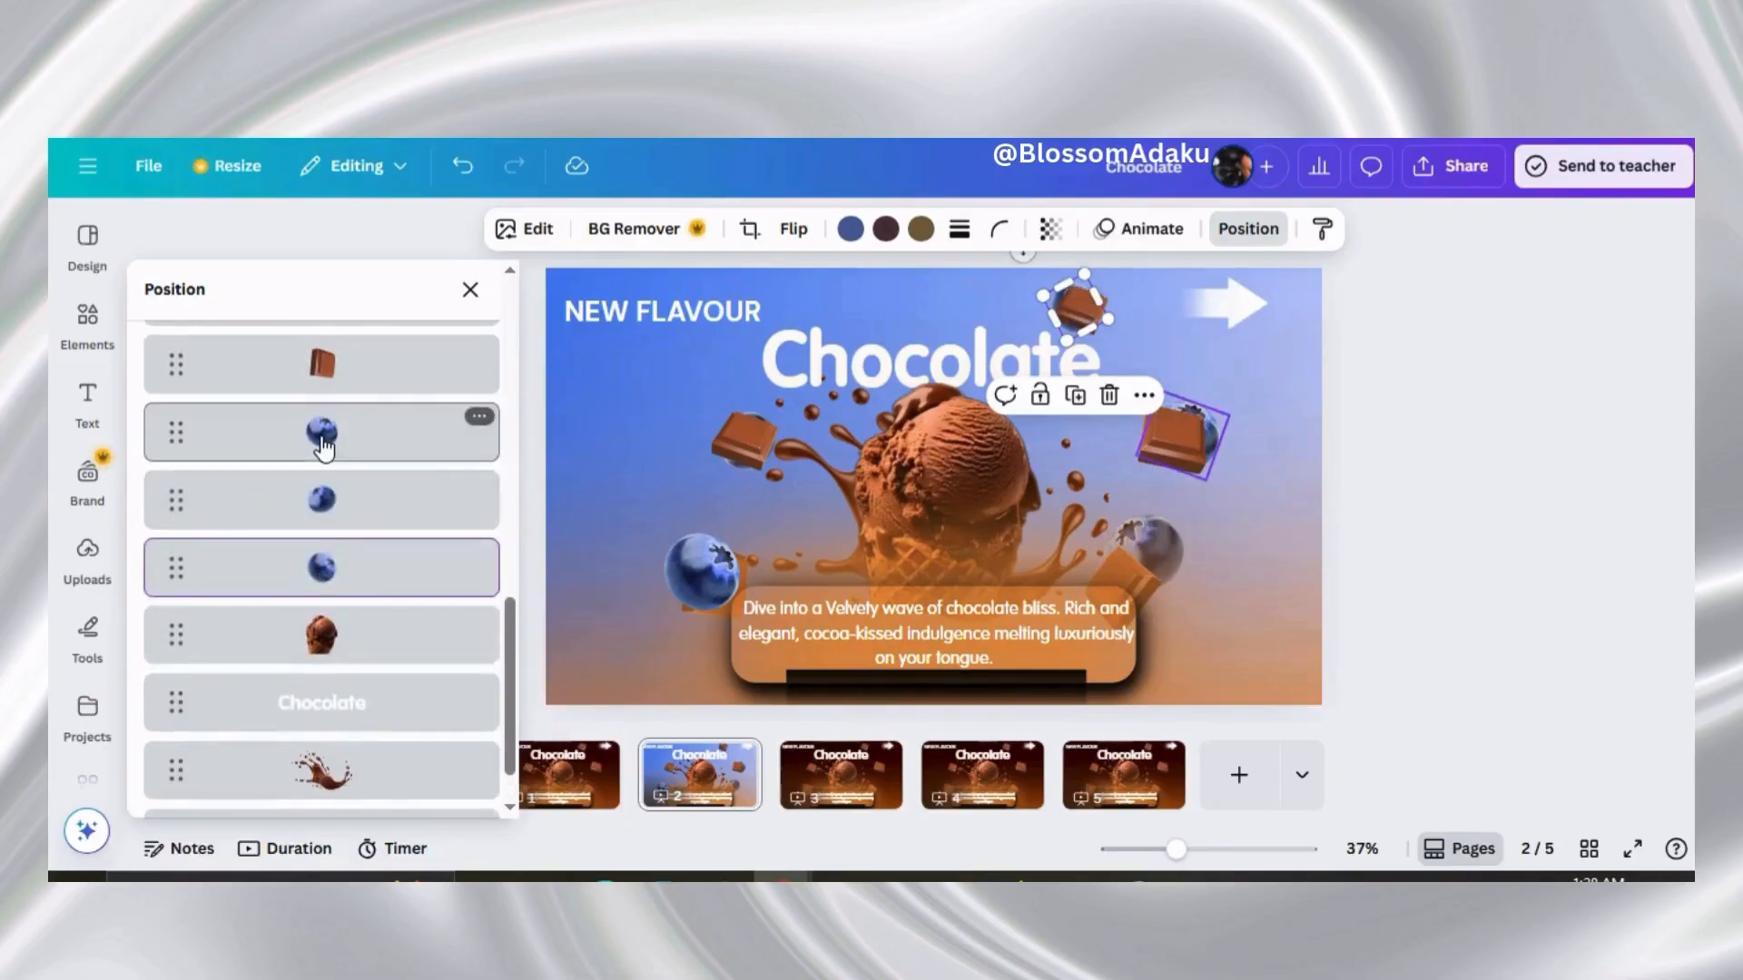
scroll(323, 445, "up", 5)
mouse_move(323, 602)
left_mouse_down()
mouse_move(327, 798)
mouse_move(323, 576)
left_mouse_up()
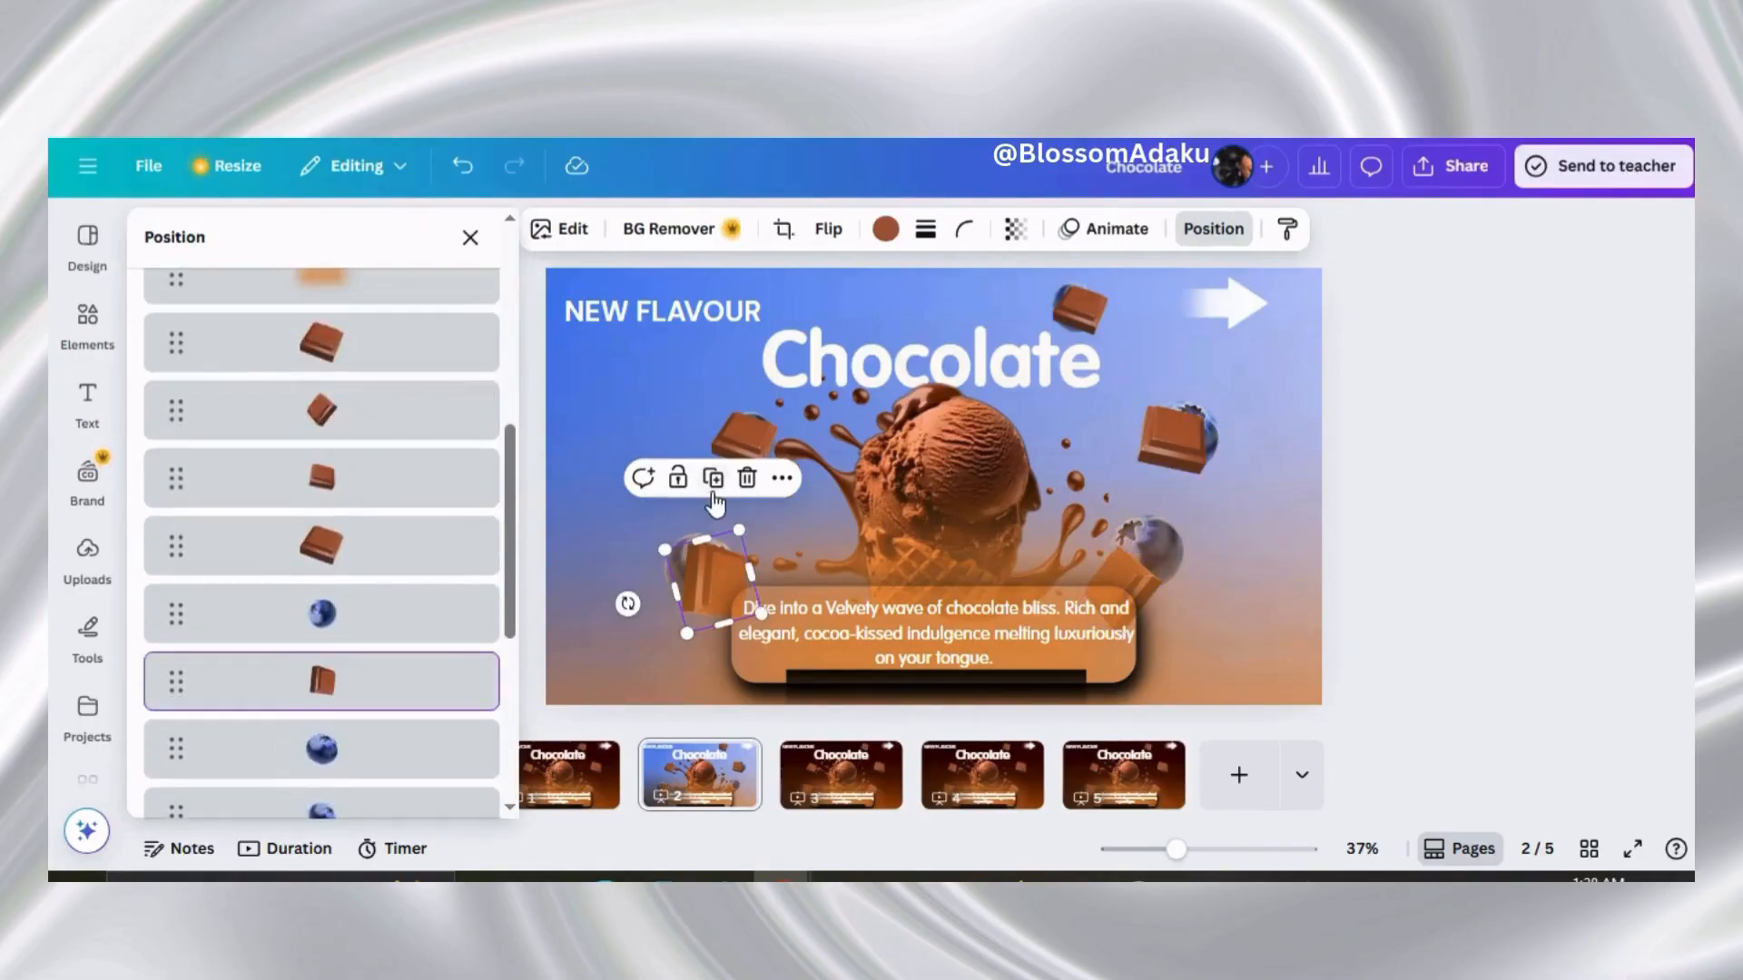
Delete the lower-left, upper-left and lower-right chocolate pieces from page 2, leaving the blueberries in their places
left_click(737, 465)
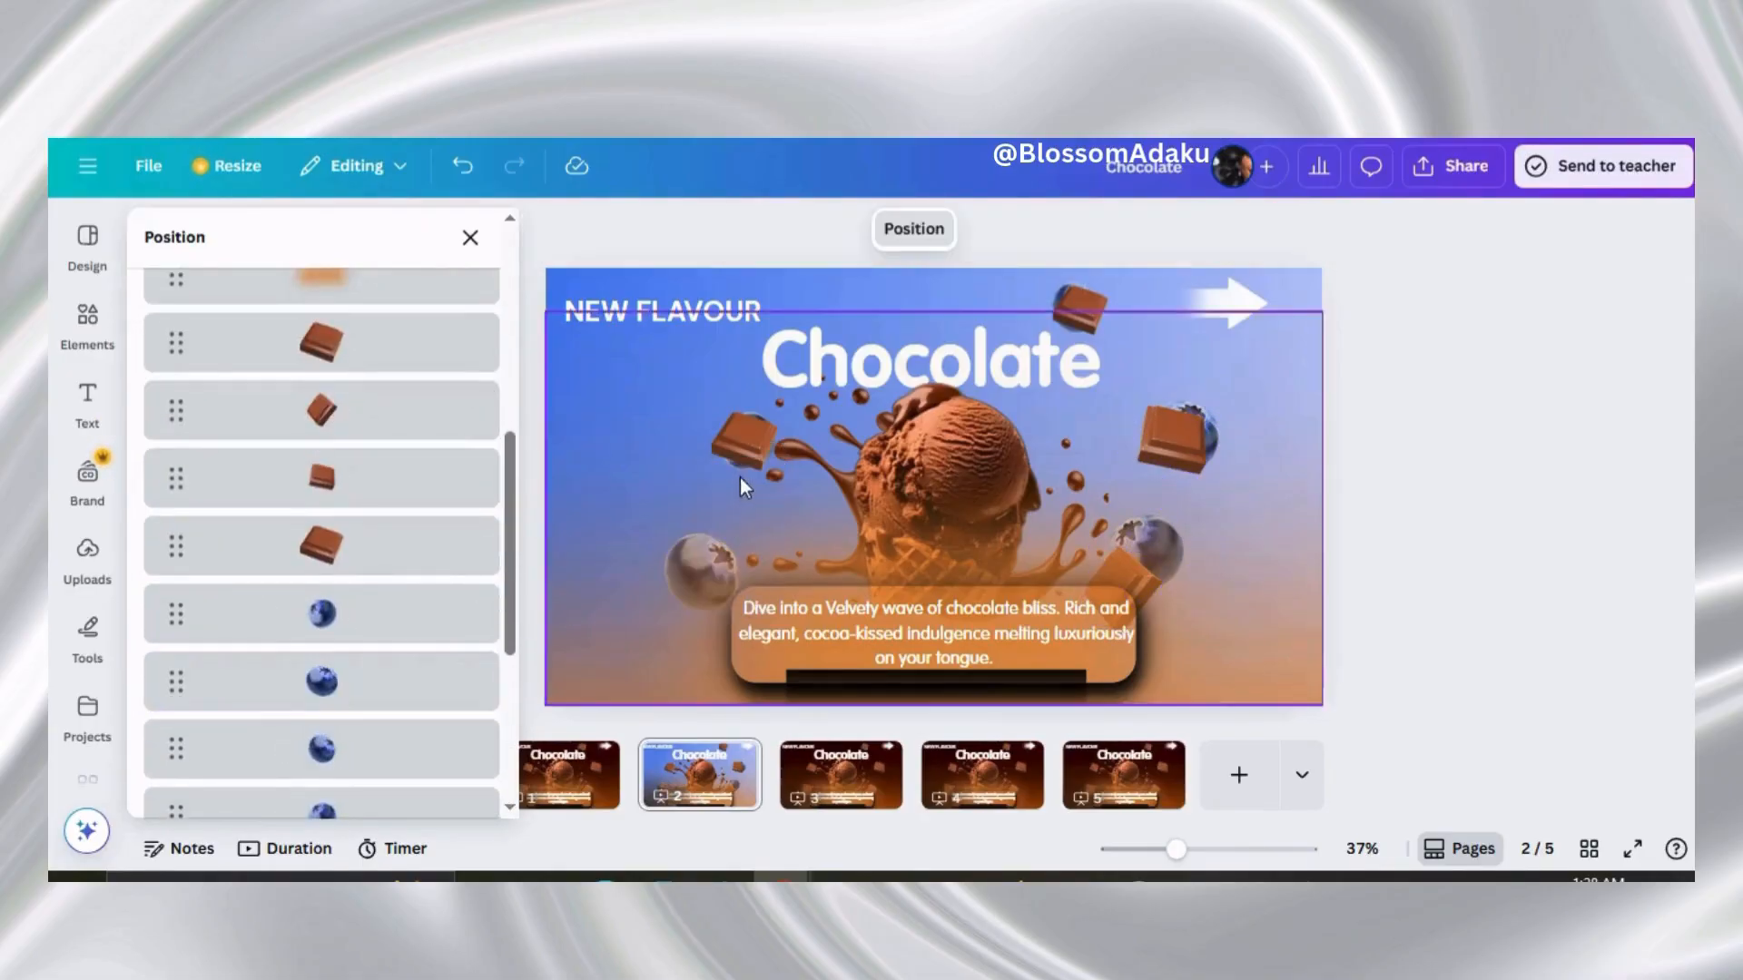
left_click(327, 354)
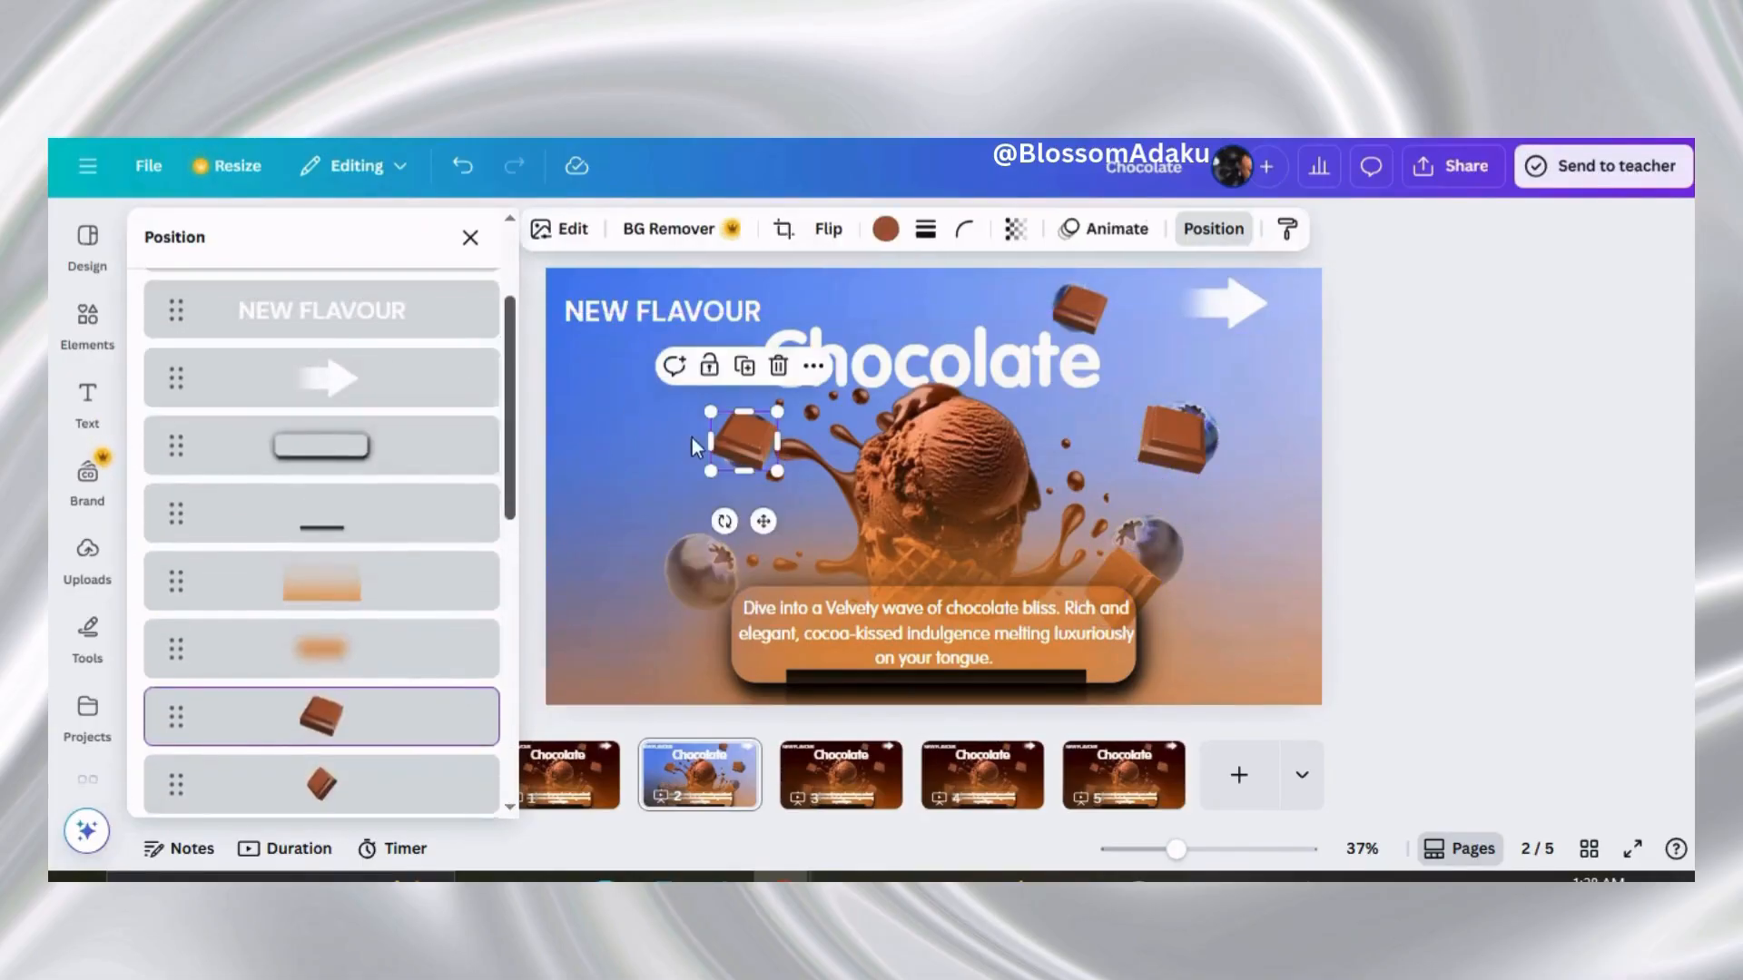
left_click(776, 362)
left_click(394, 727)
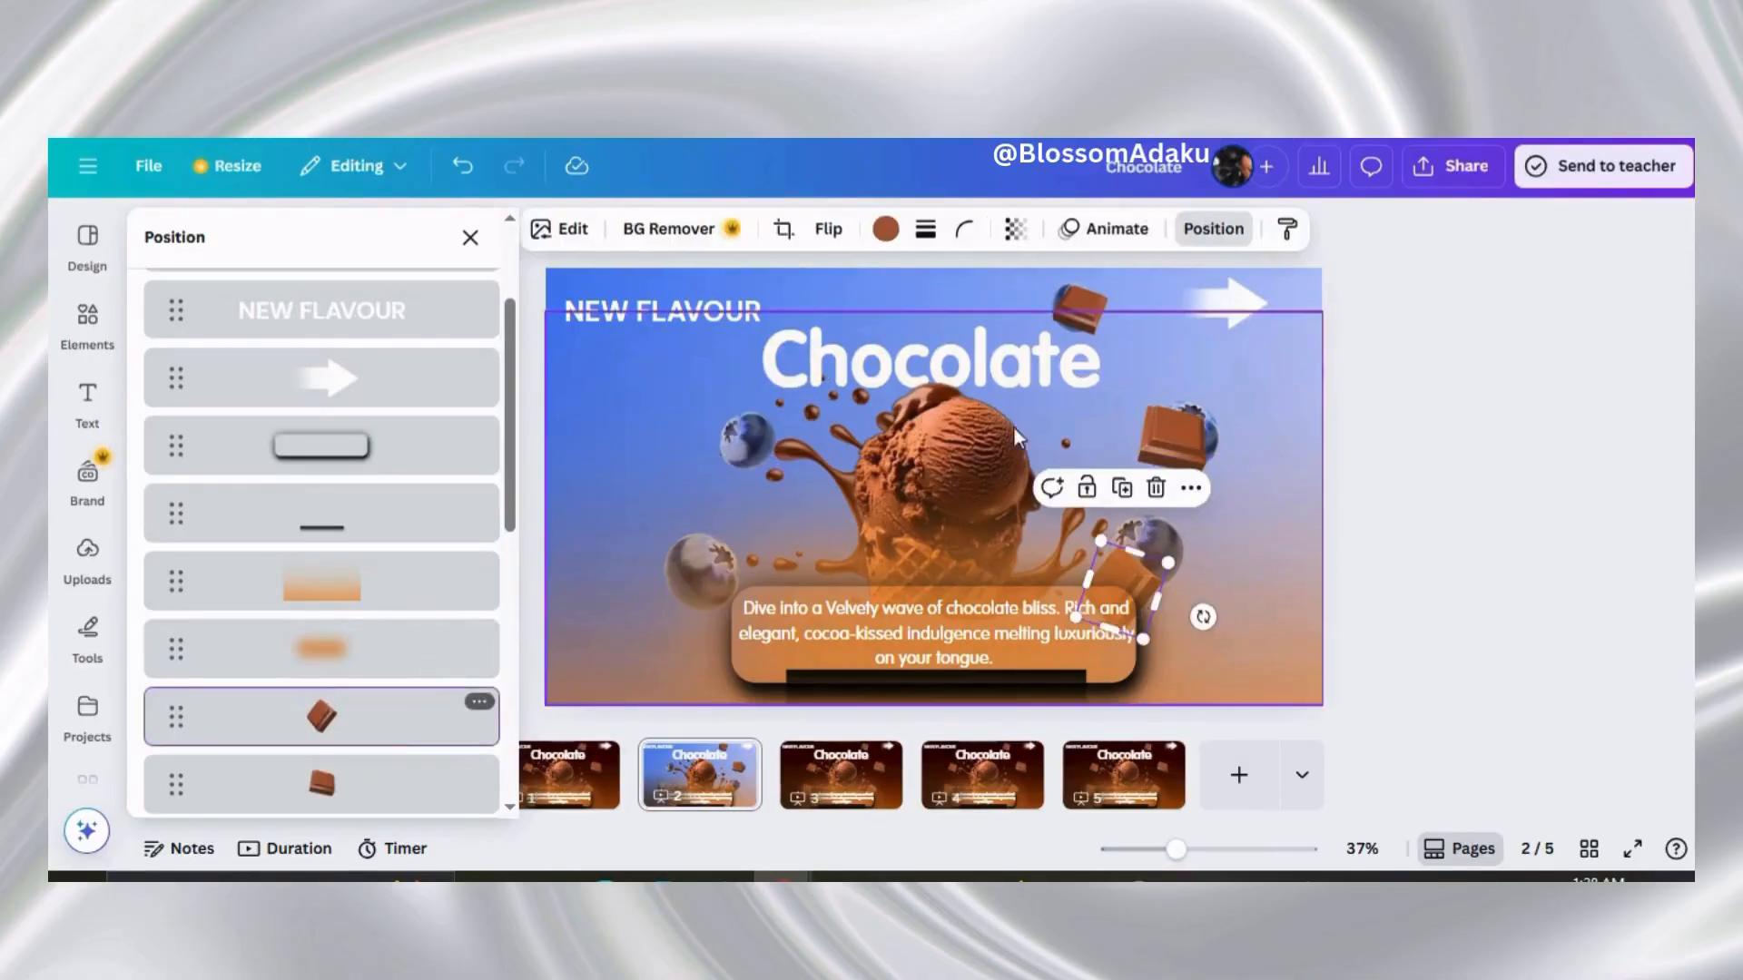
left_click(1154, 488)
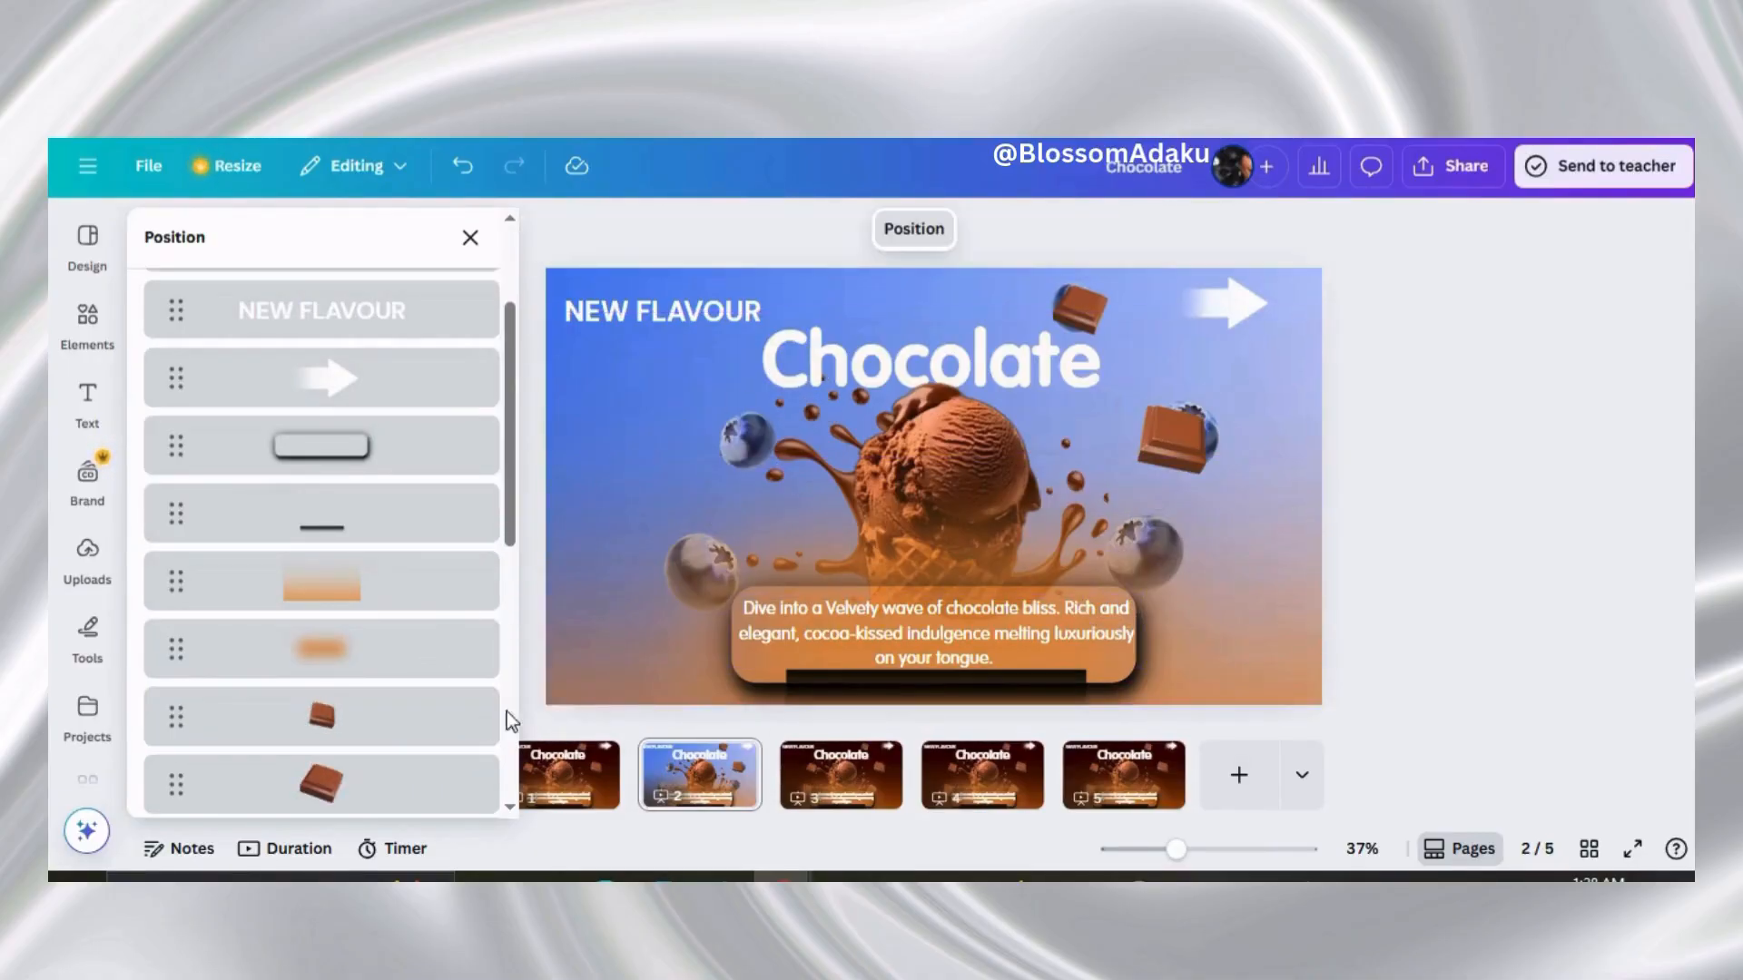
Delete the remaining upper-right and top chocolate pieces and close the layer list
left_click(394, 716)
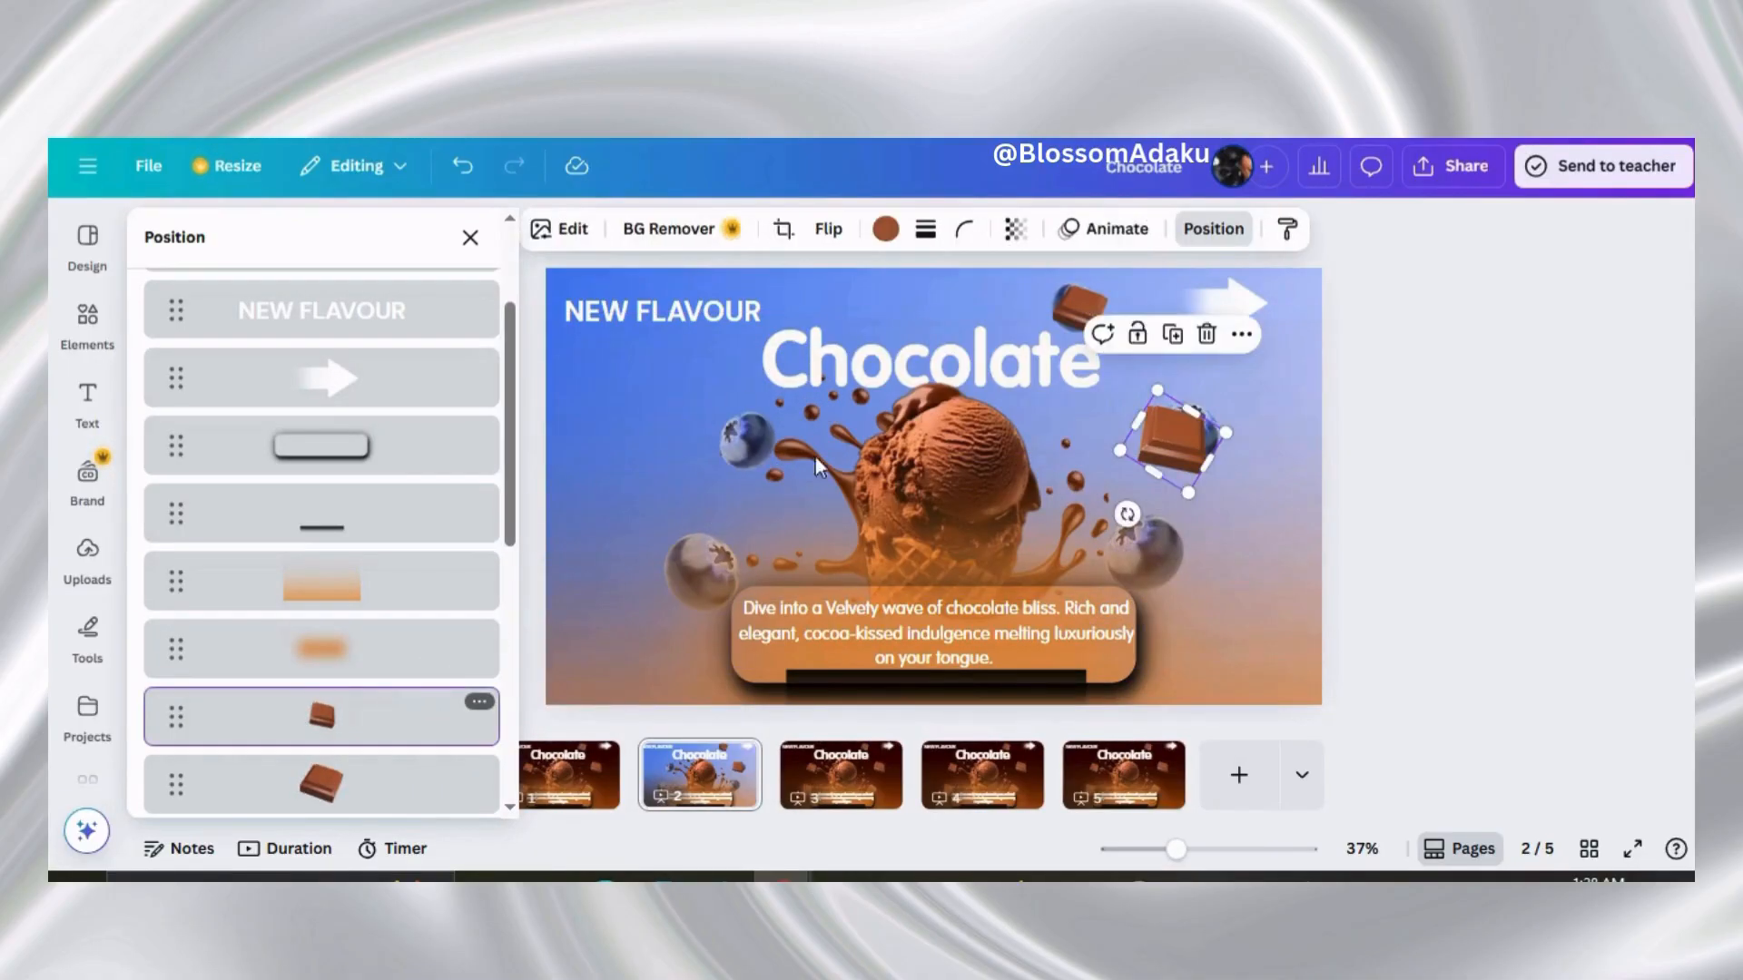
left_click(1202, 332)
left_click(417, 726)
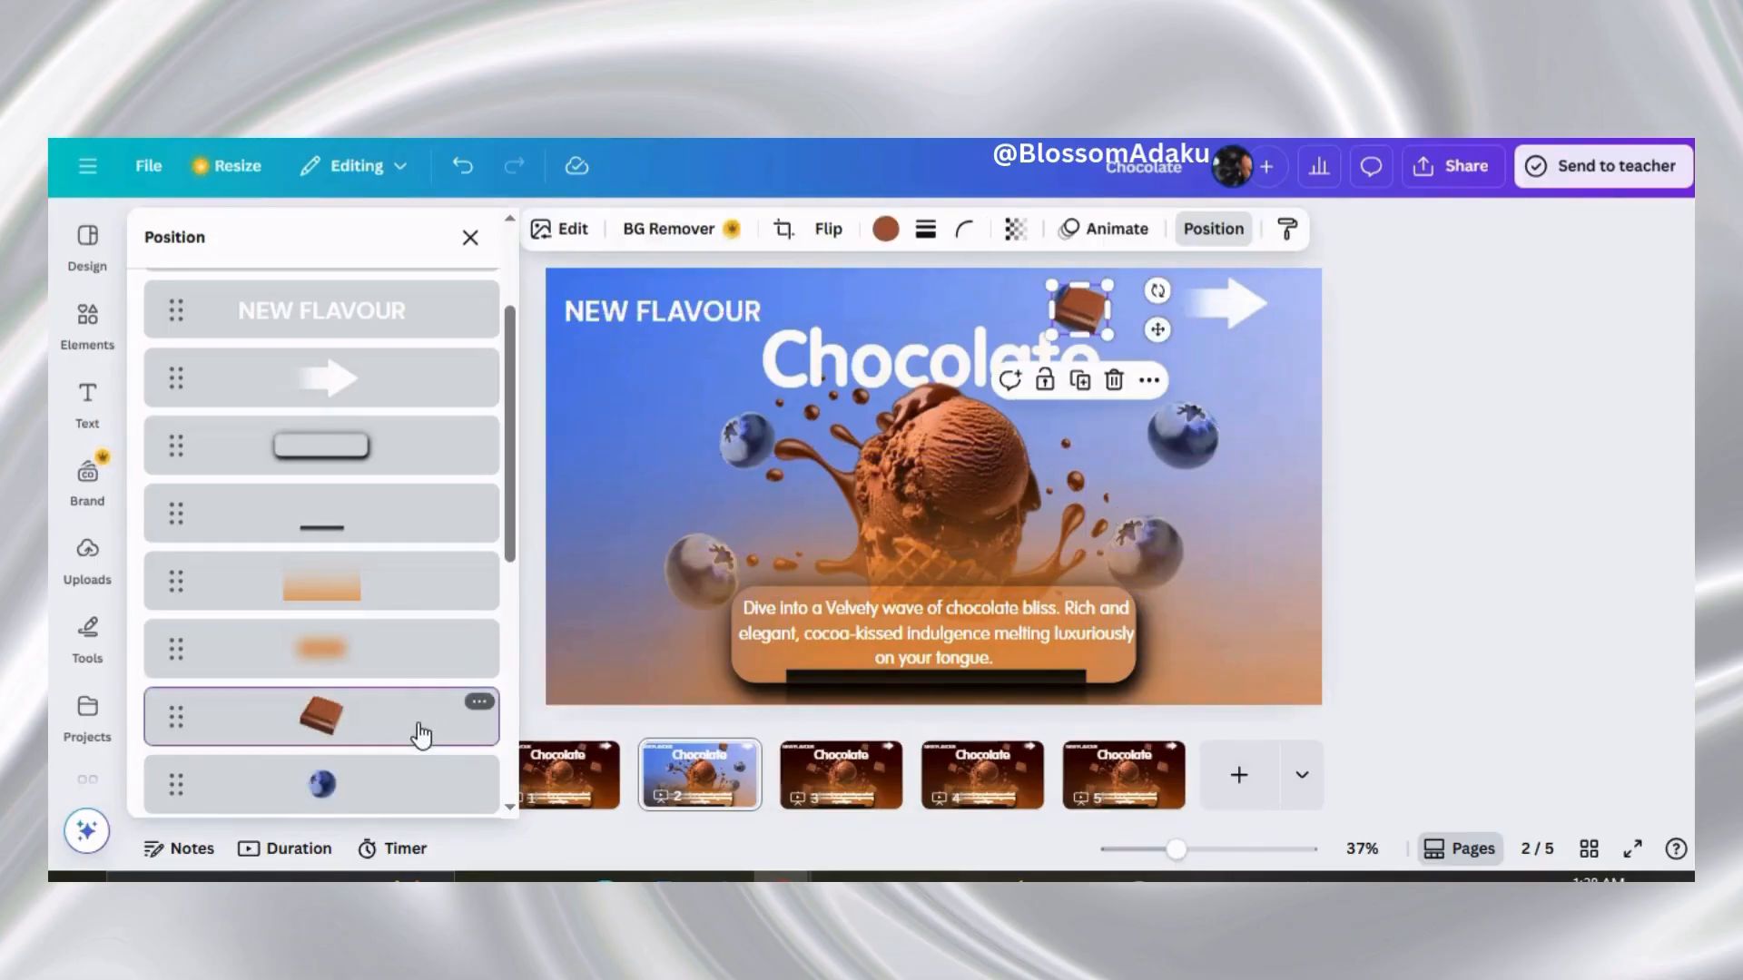
left_click(1111, 382)
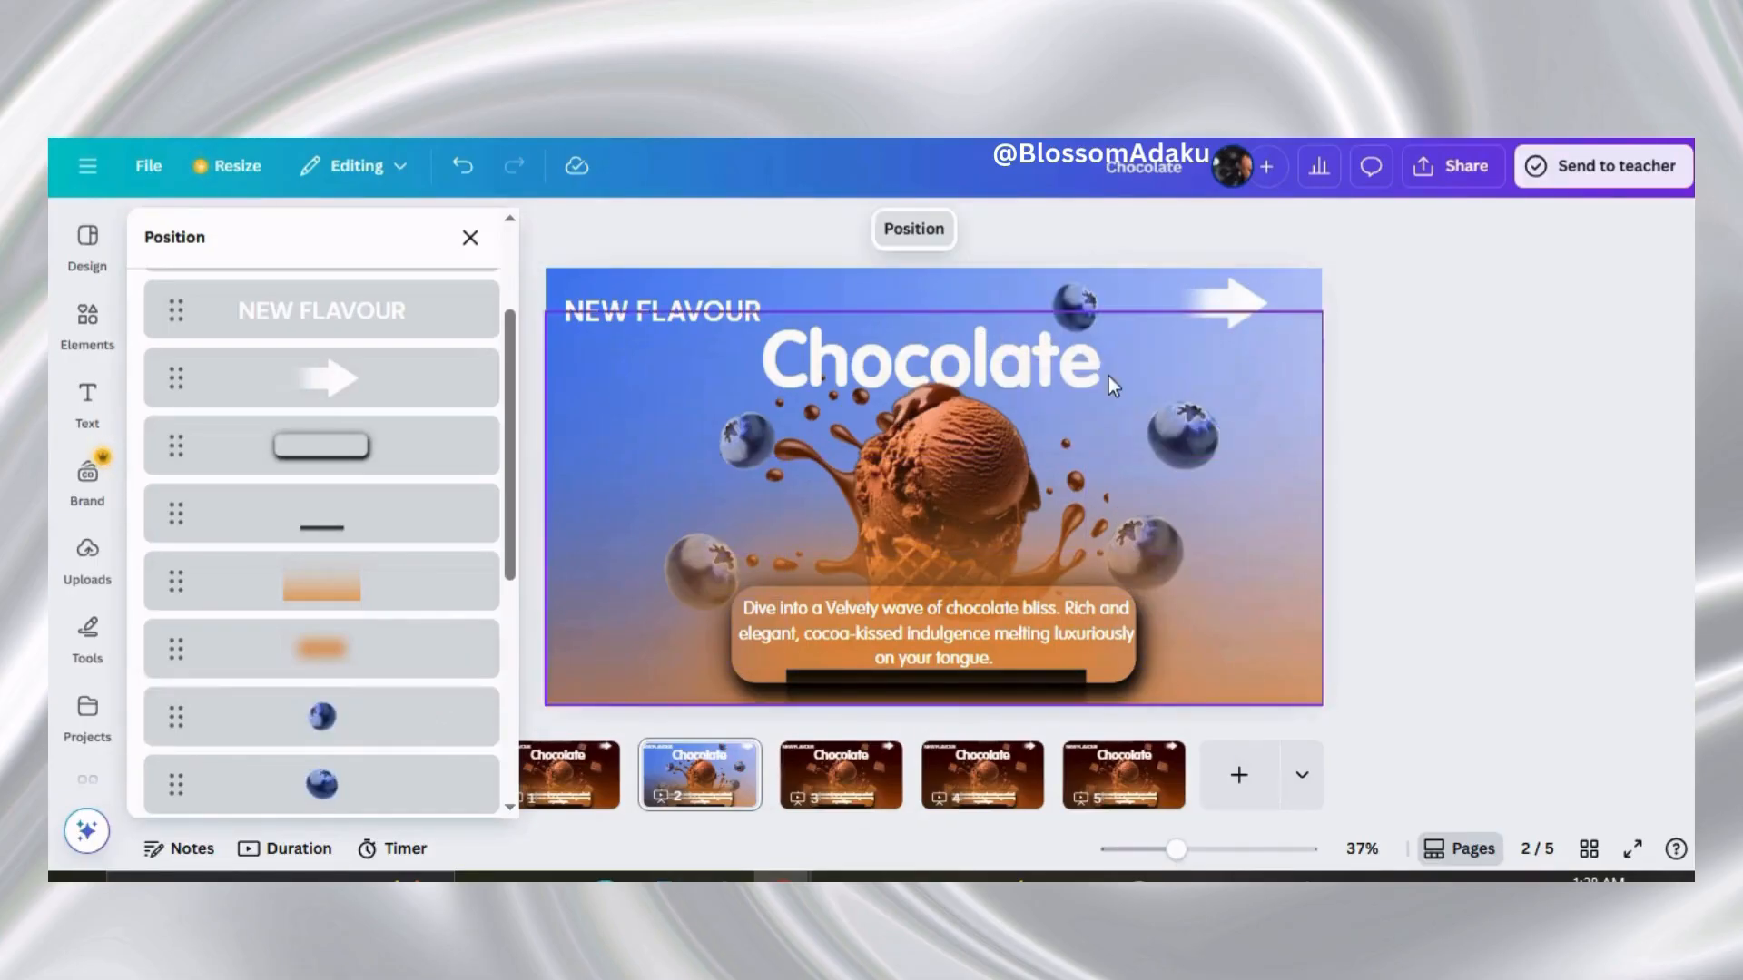
left_click(469, 241)
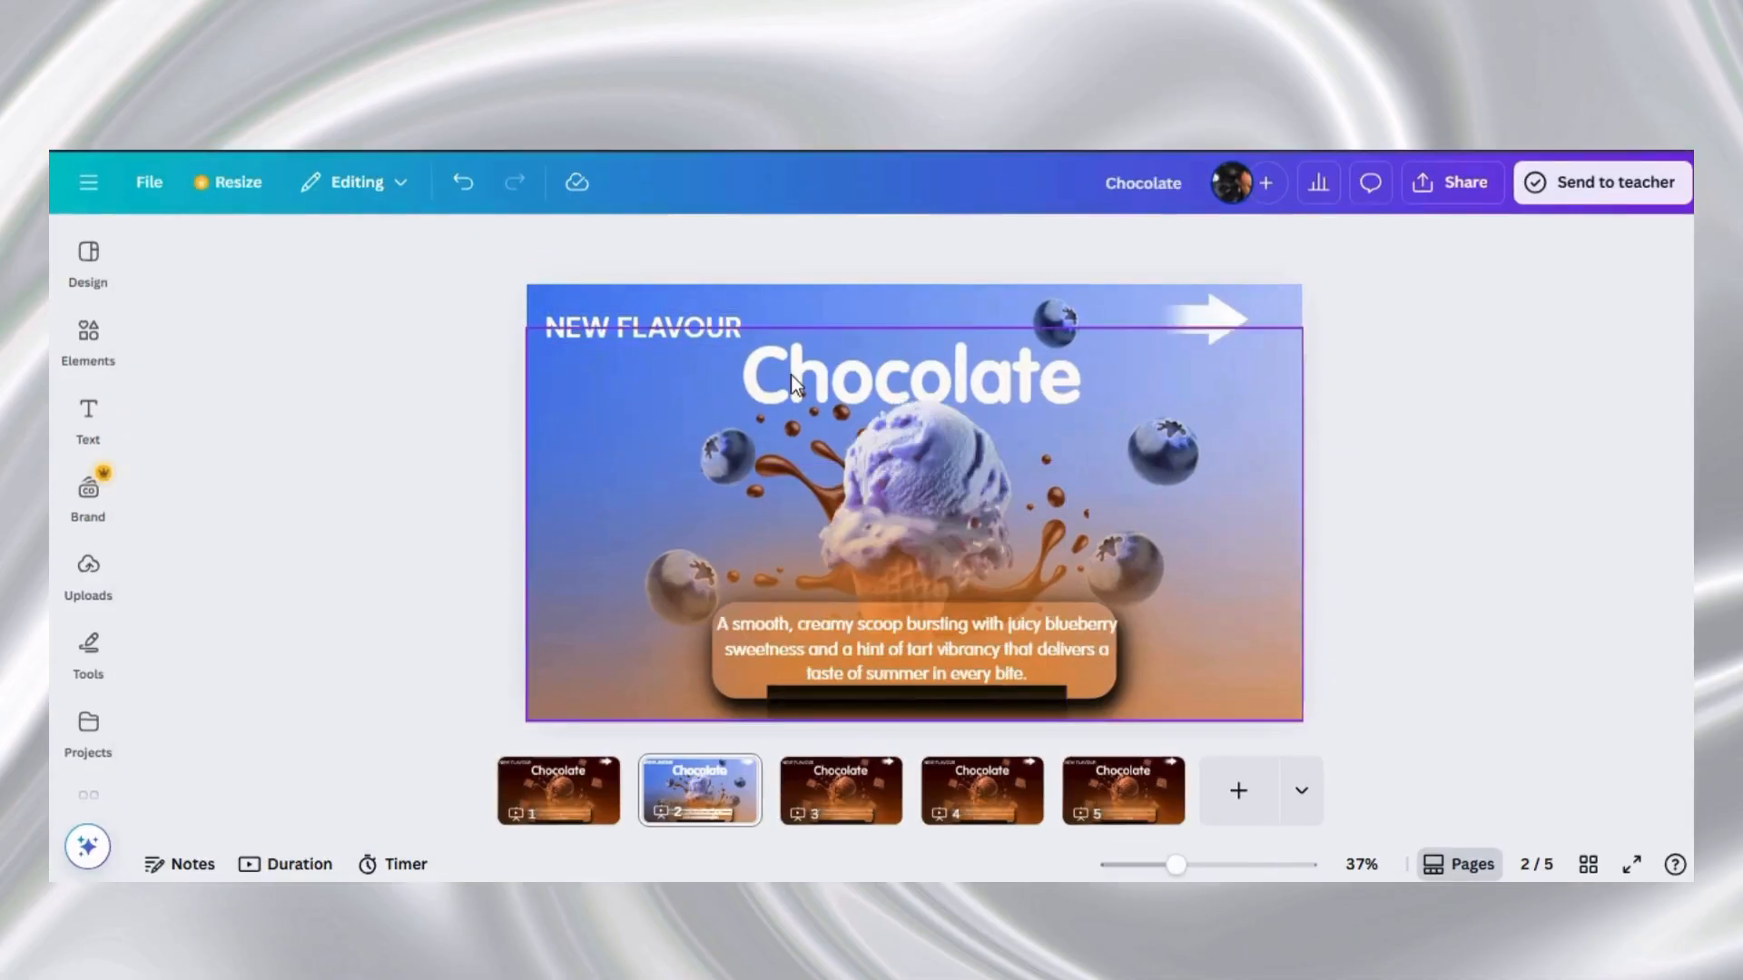
Show page 2's layers and move the "Chocolate" title up the stacking order, just above the "NEW FLAVOUR" text
left_click(792, 365)
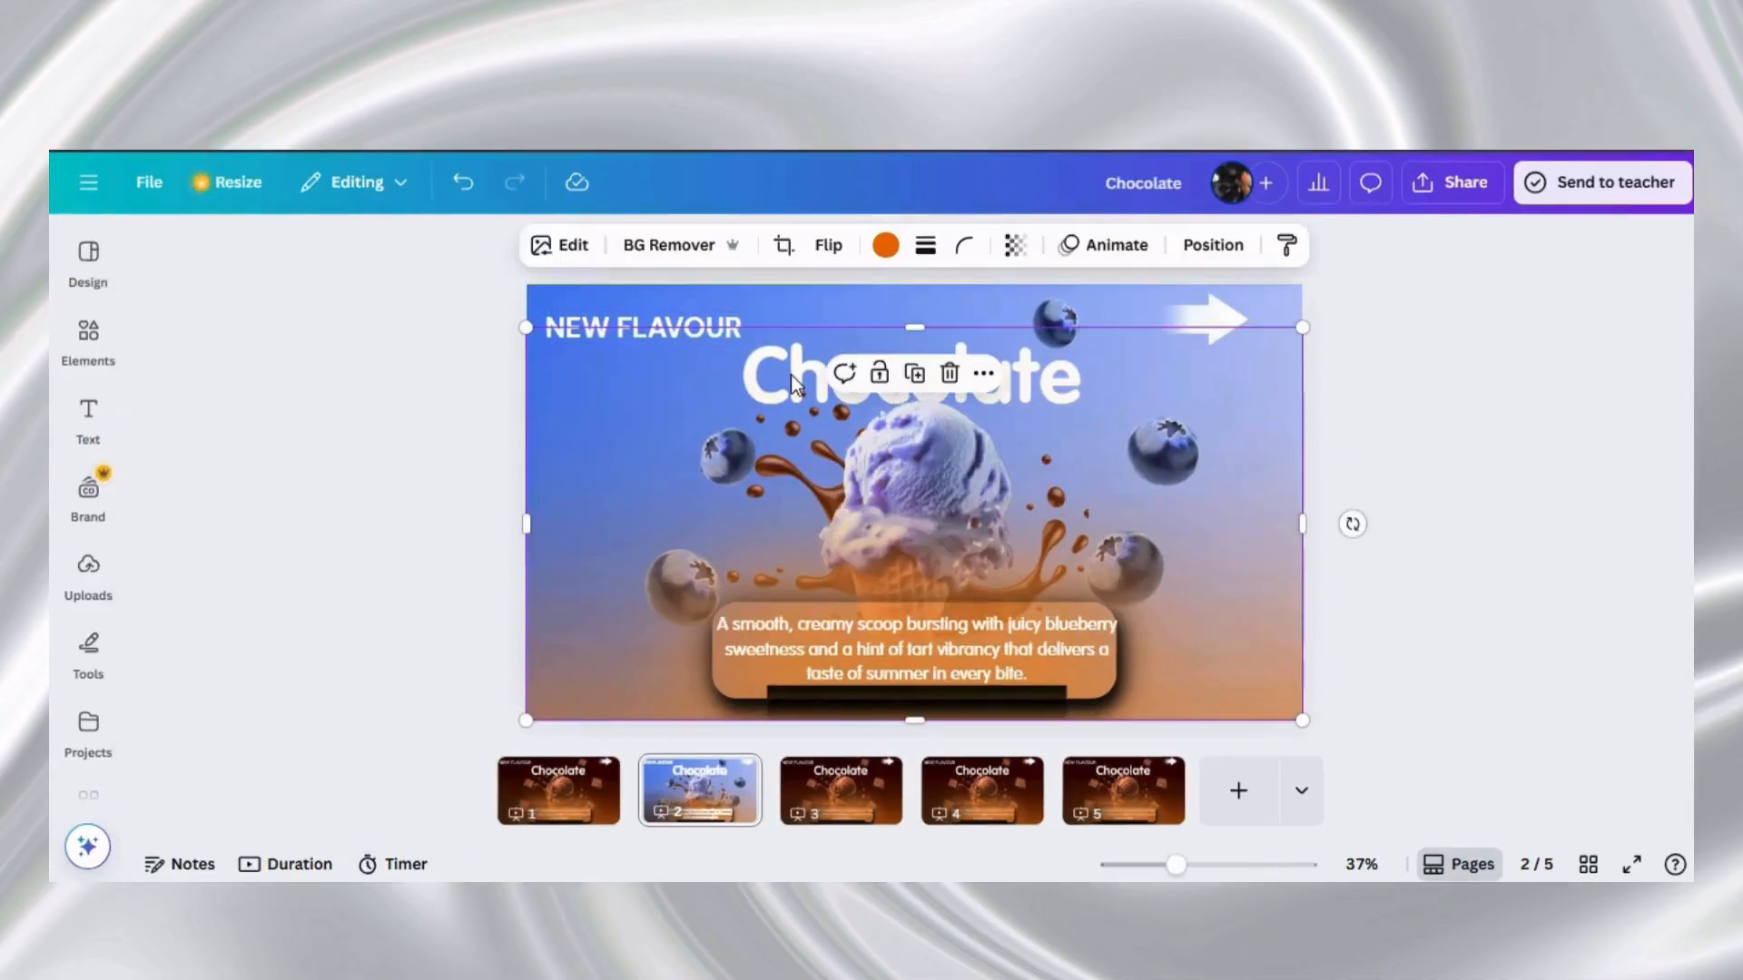
left_click(988, 382)
mouse_move(1030, 672)
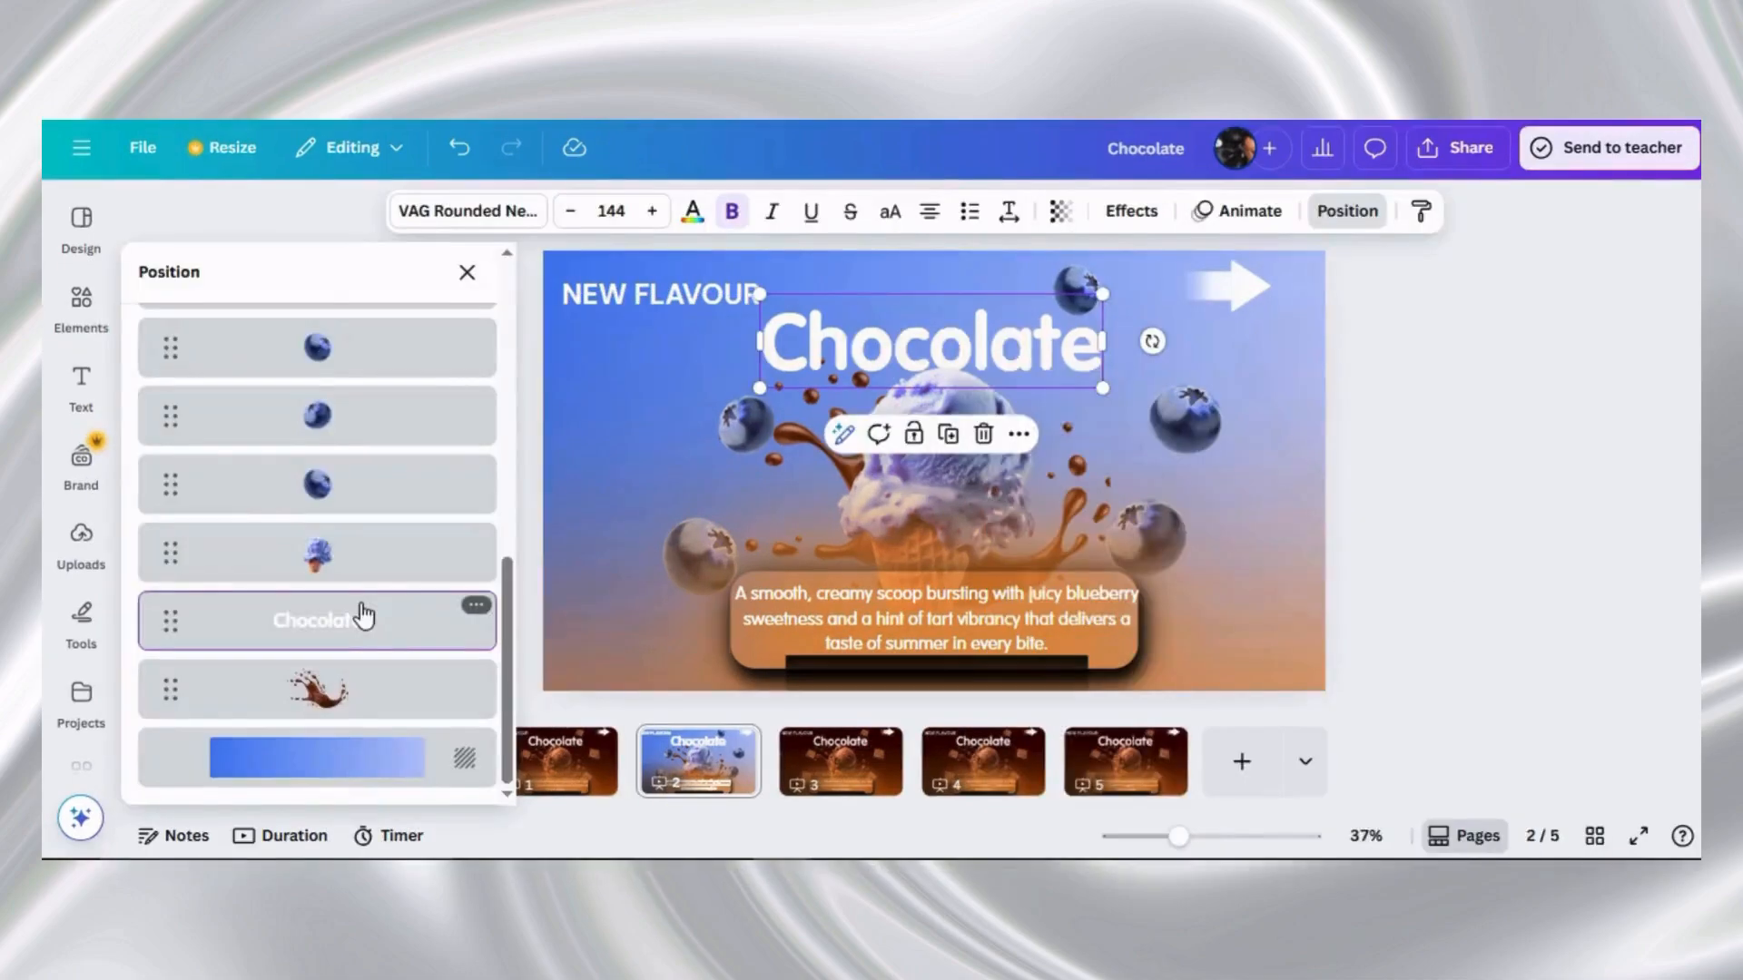
left_click_drag(363, 616, 352, 360)
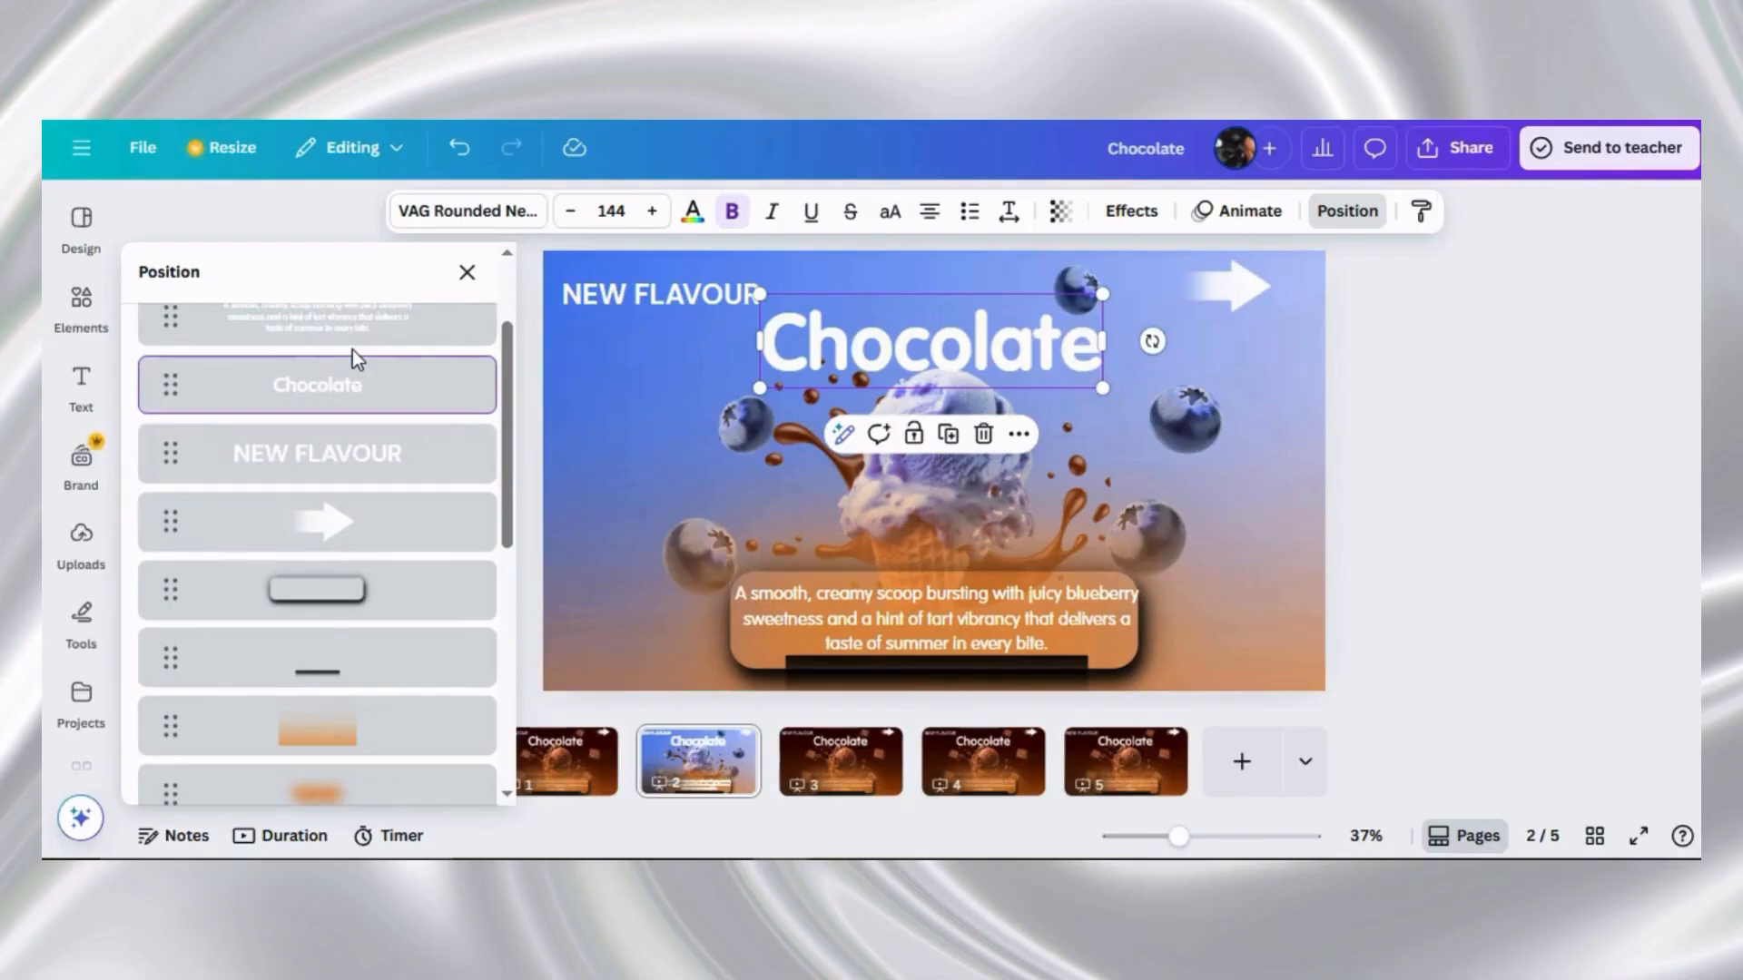
left_click(467, 274)
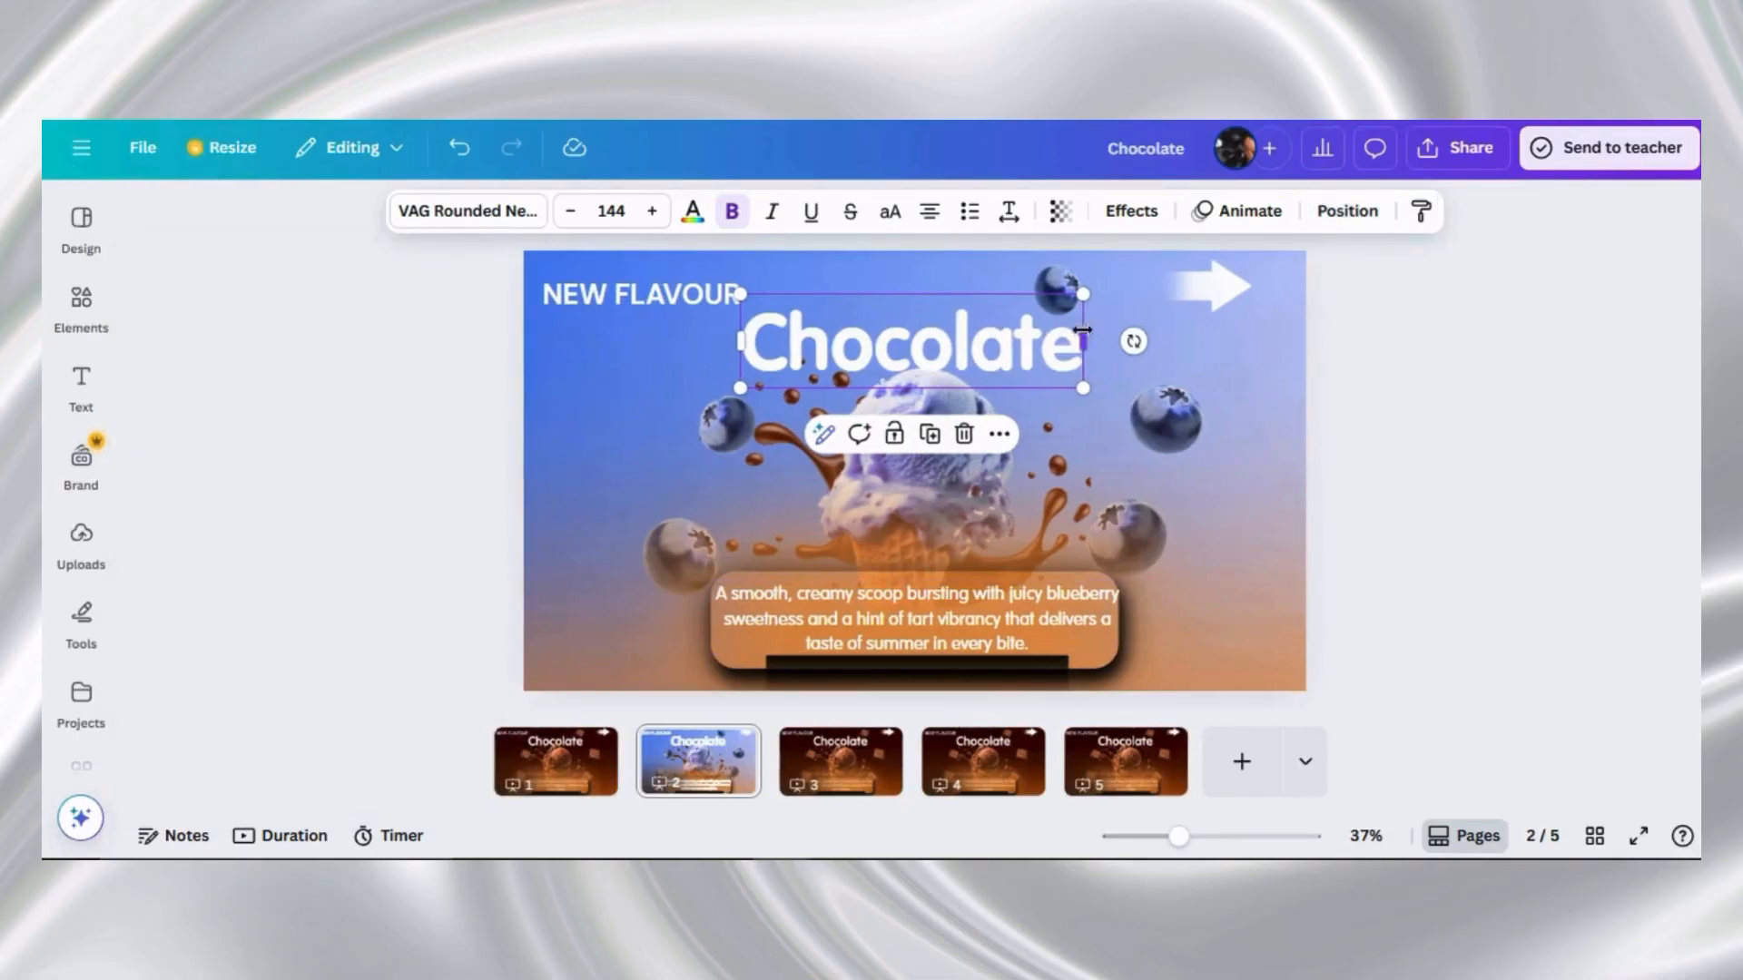
Replace page 2's title text with "Blueberry"
double_click(1075, 342)
type("B")
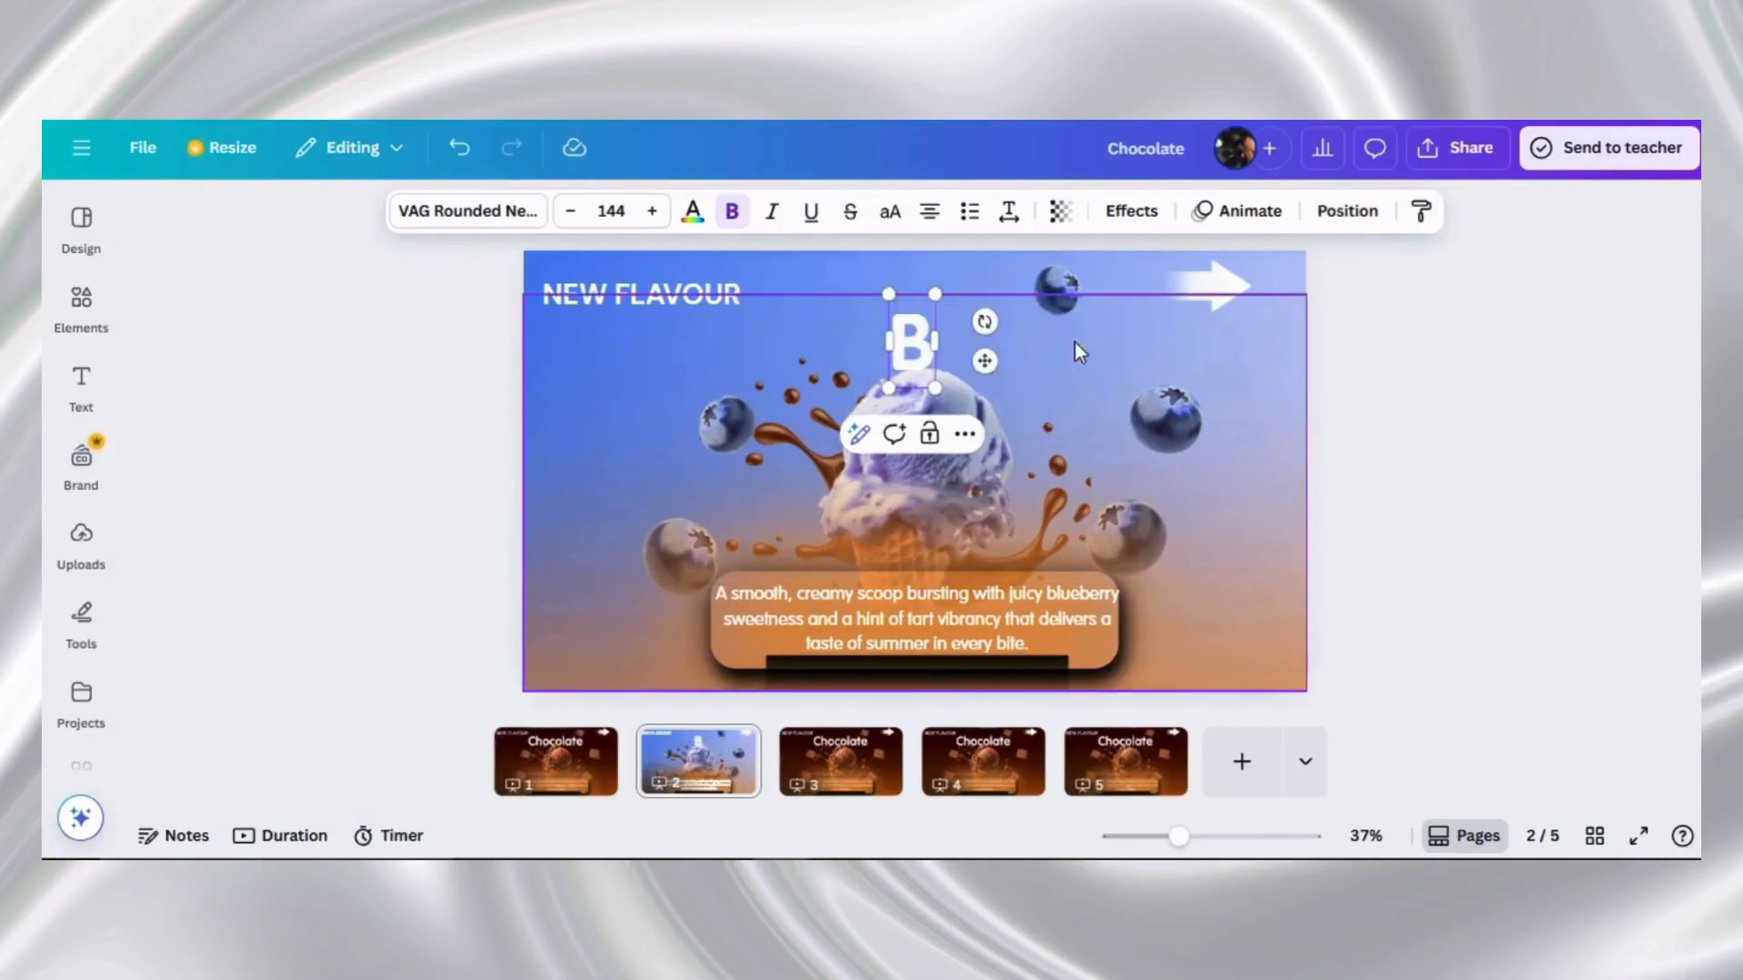
type("lueberry")
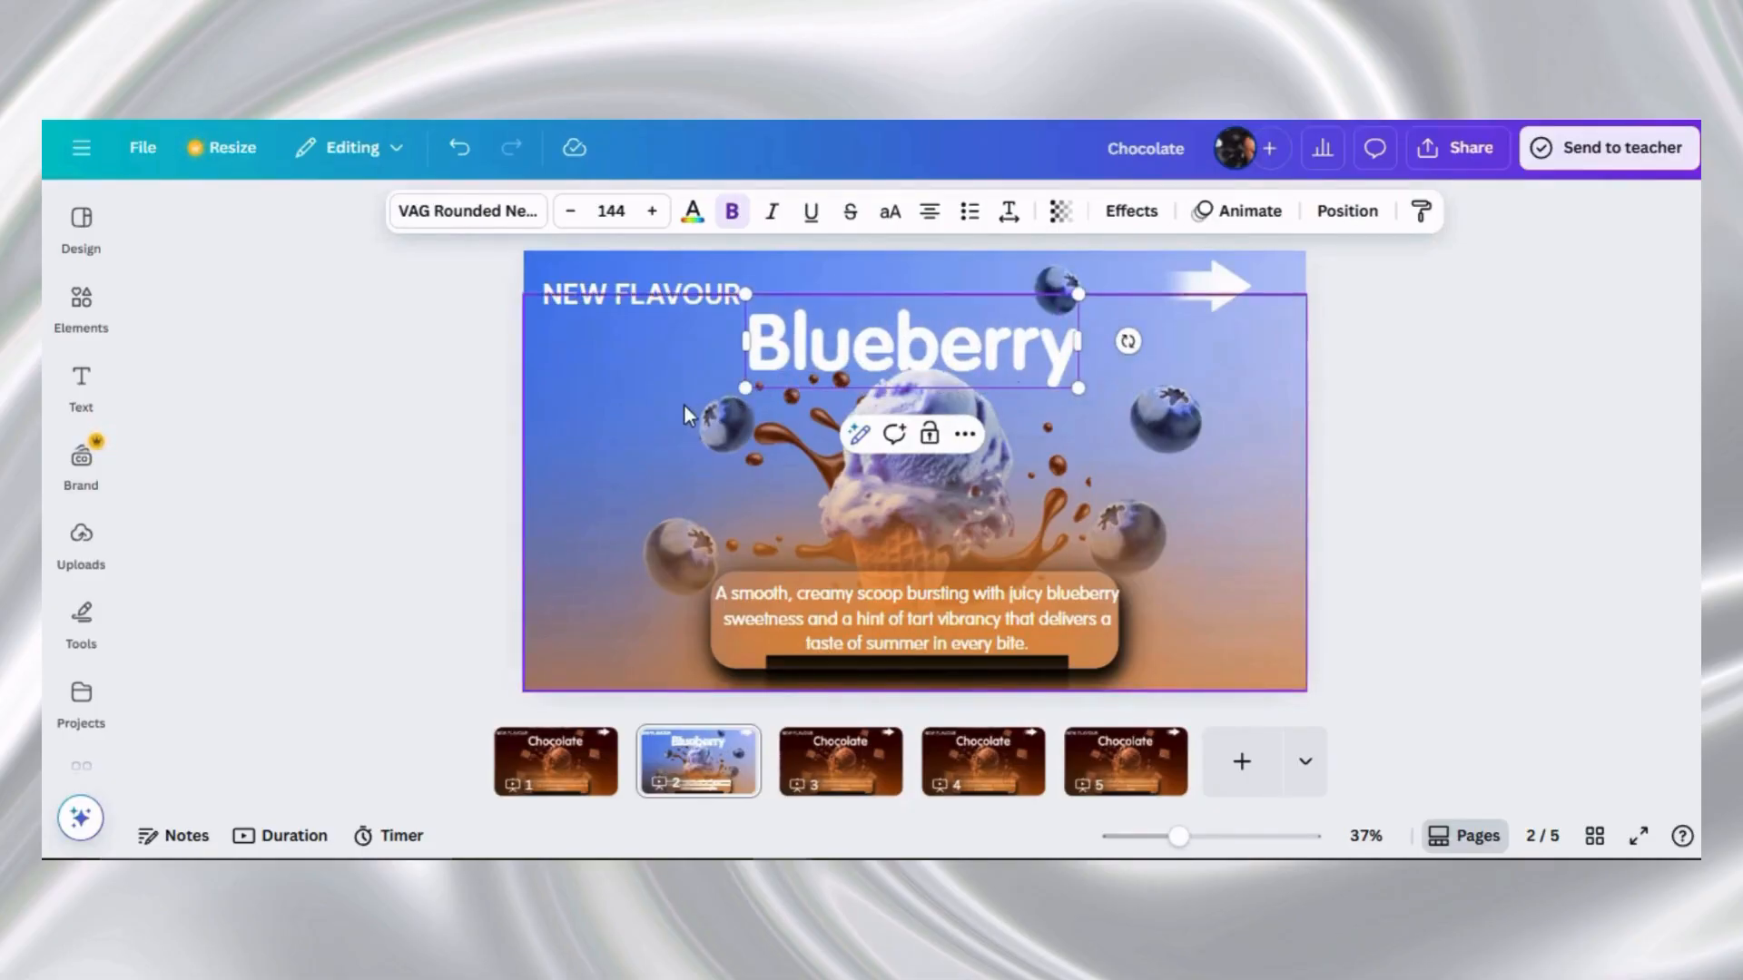
left_click(1350, 378)
Move the "Blueberry" title down the layer order, directly behind the ice cream cone
left_click(1038, 340)
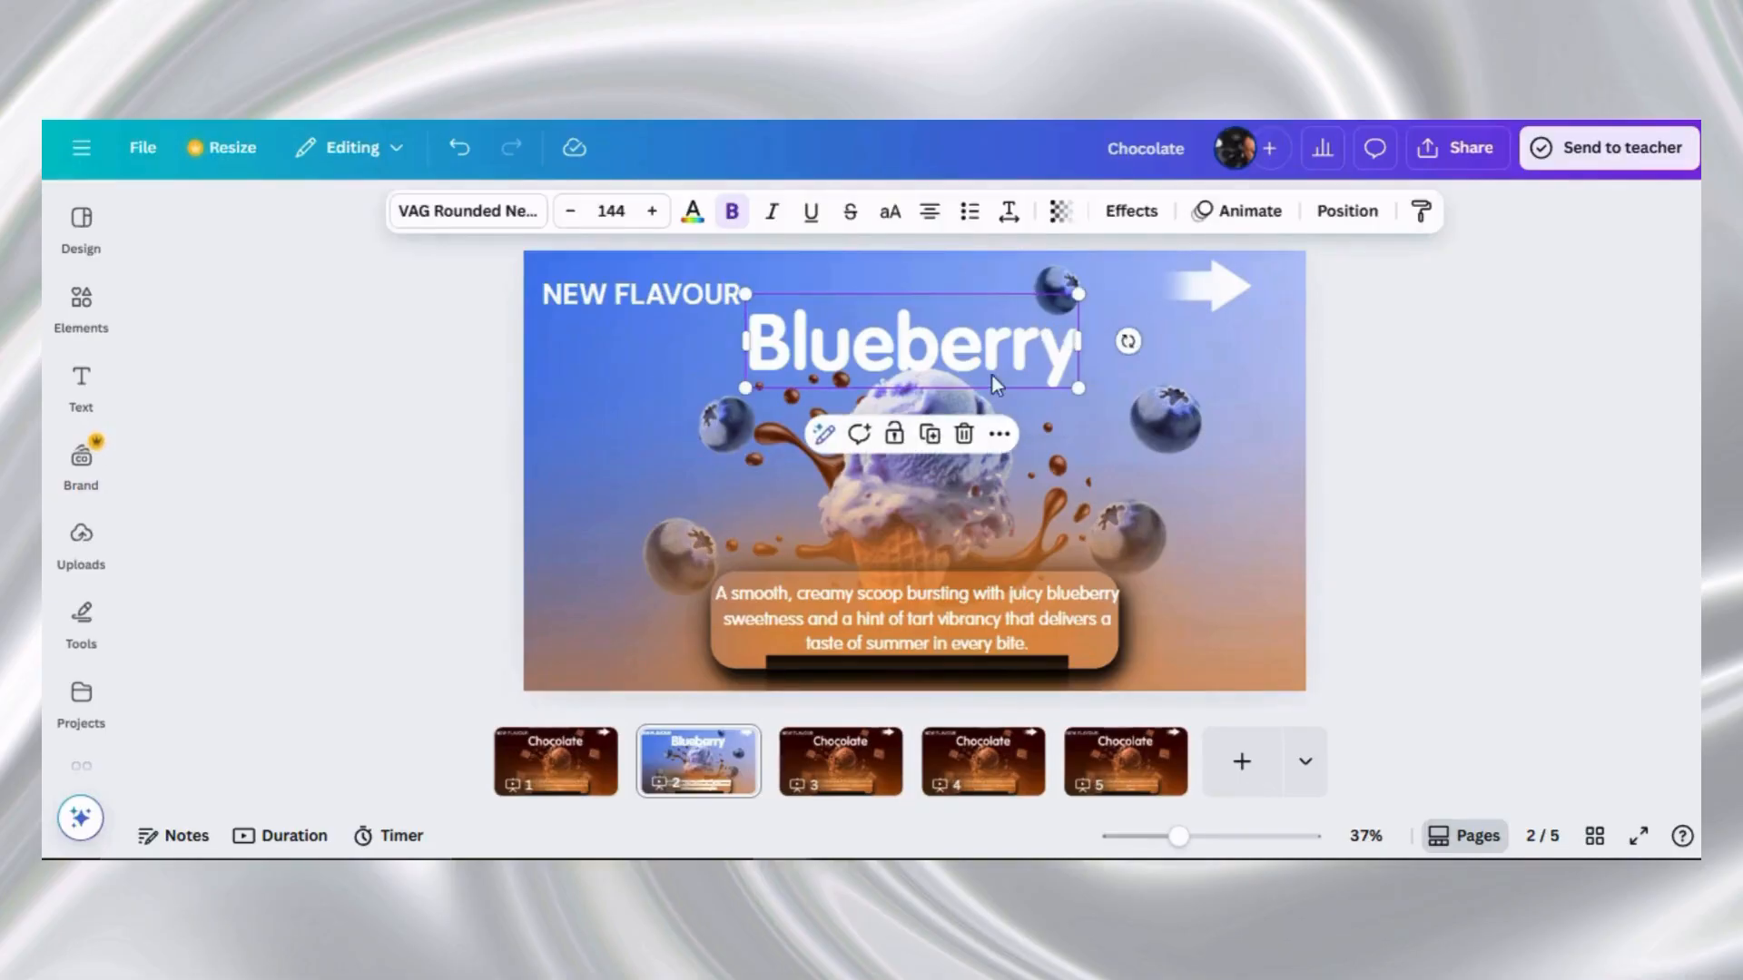
left_click(1000, 434)
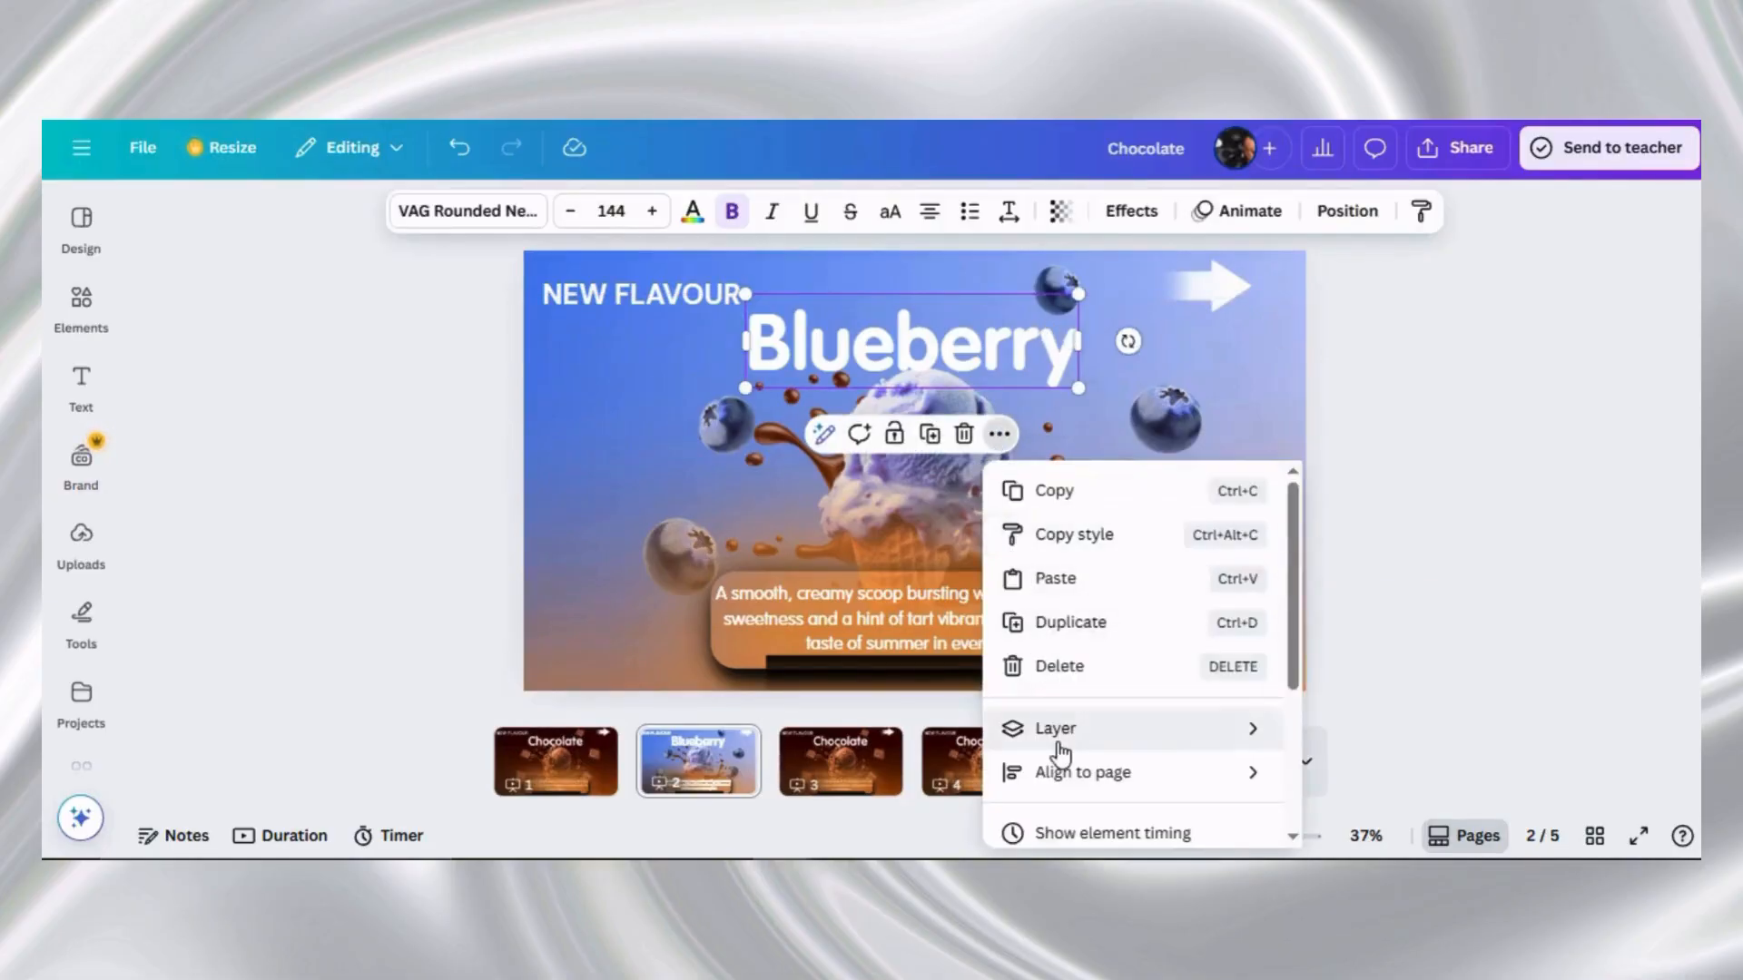
mouse_move(1060, 752)
left_click(1342, 826)
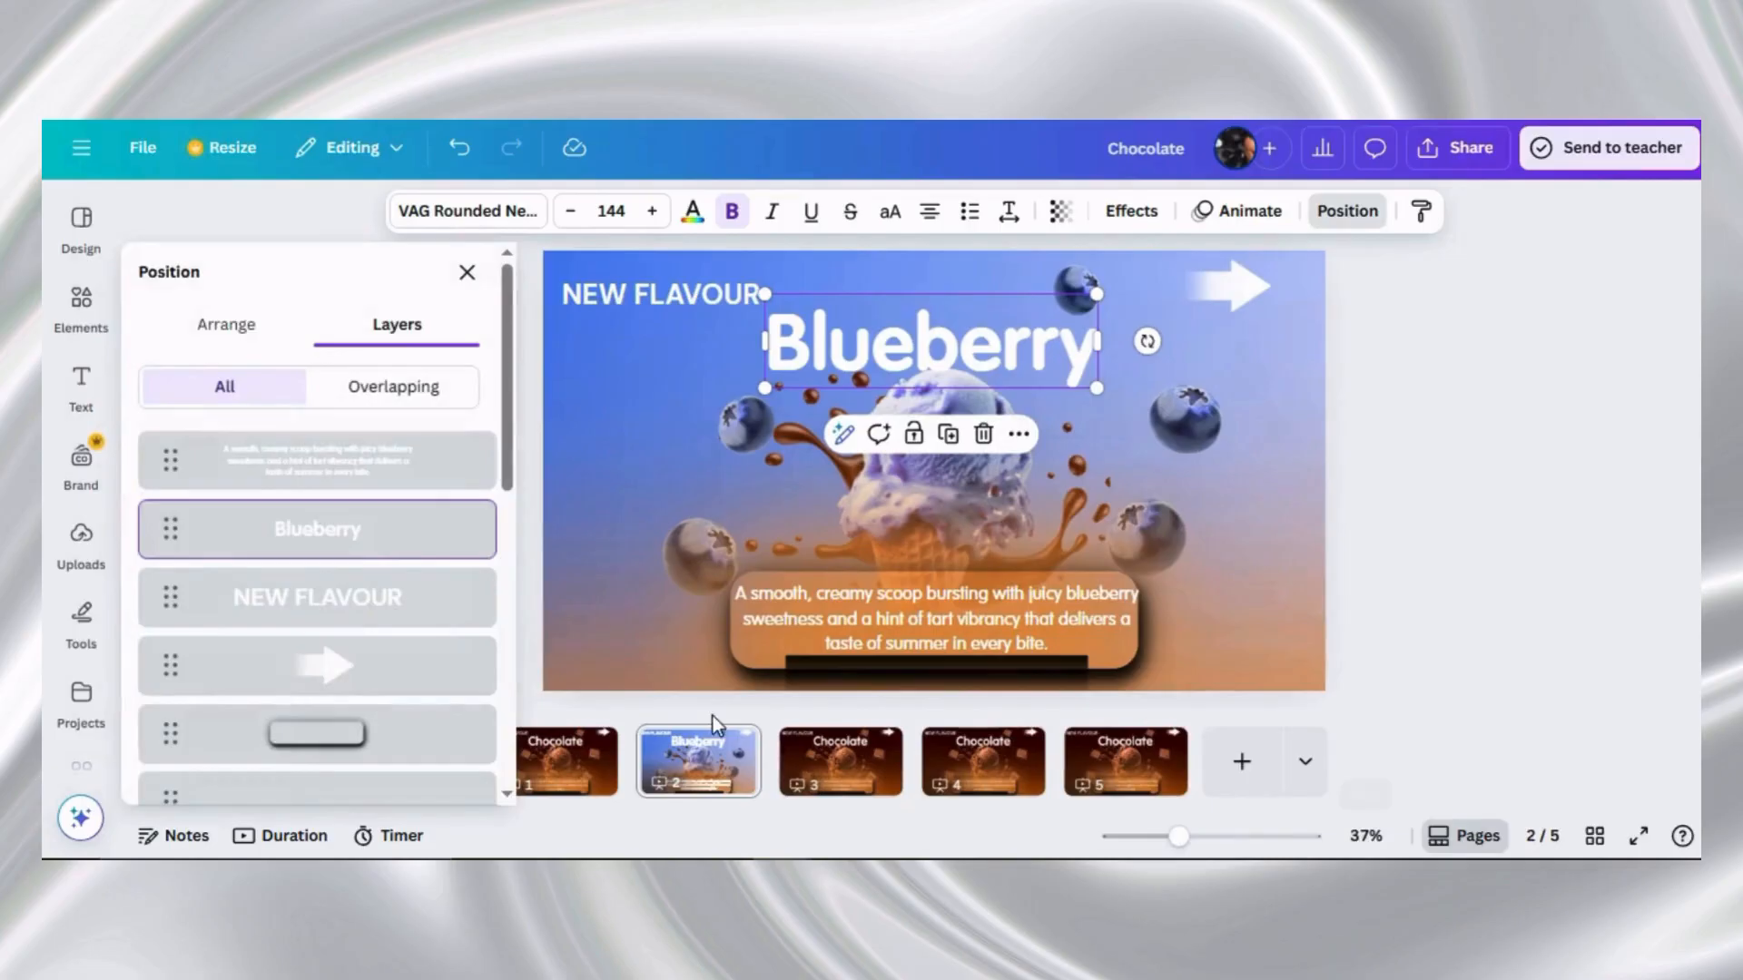
left_click_drag(329, 543, 335, 677)
Delete the chocolate splash behind the ice cream cone and close the layer list
left_click(323, 754)
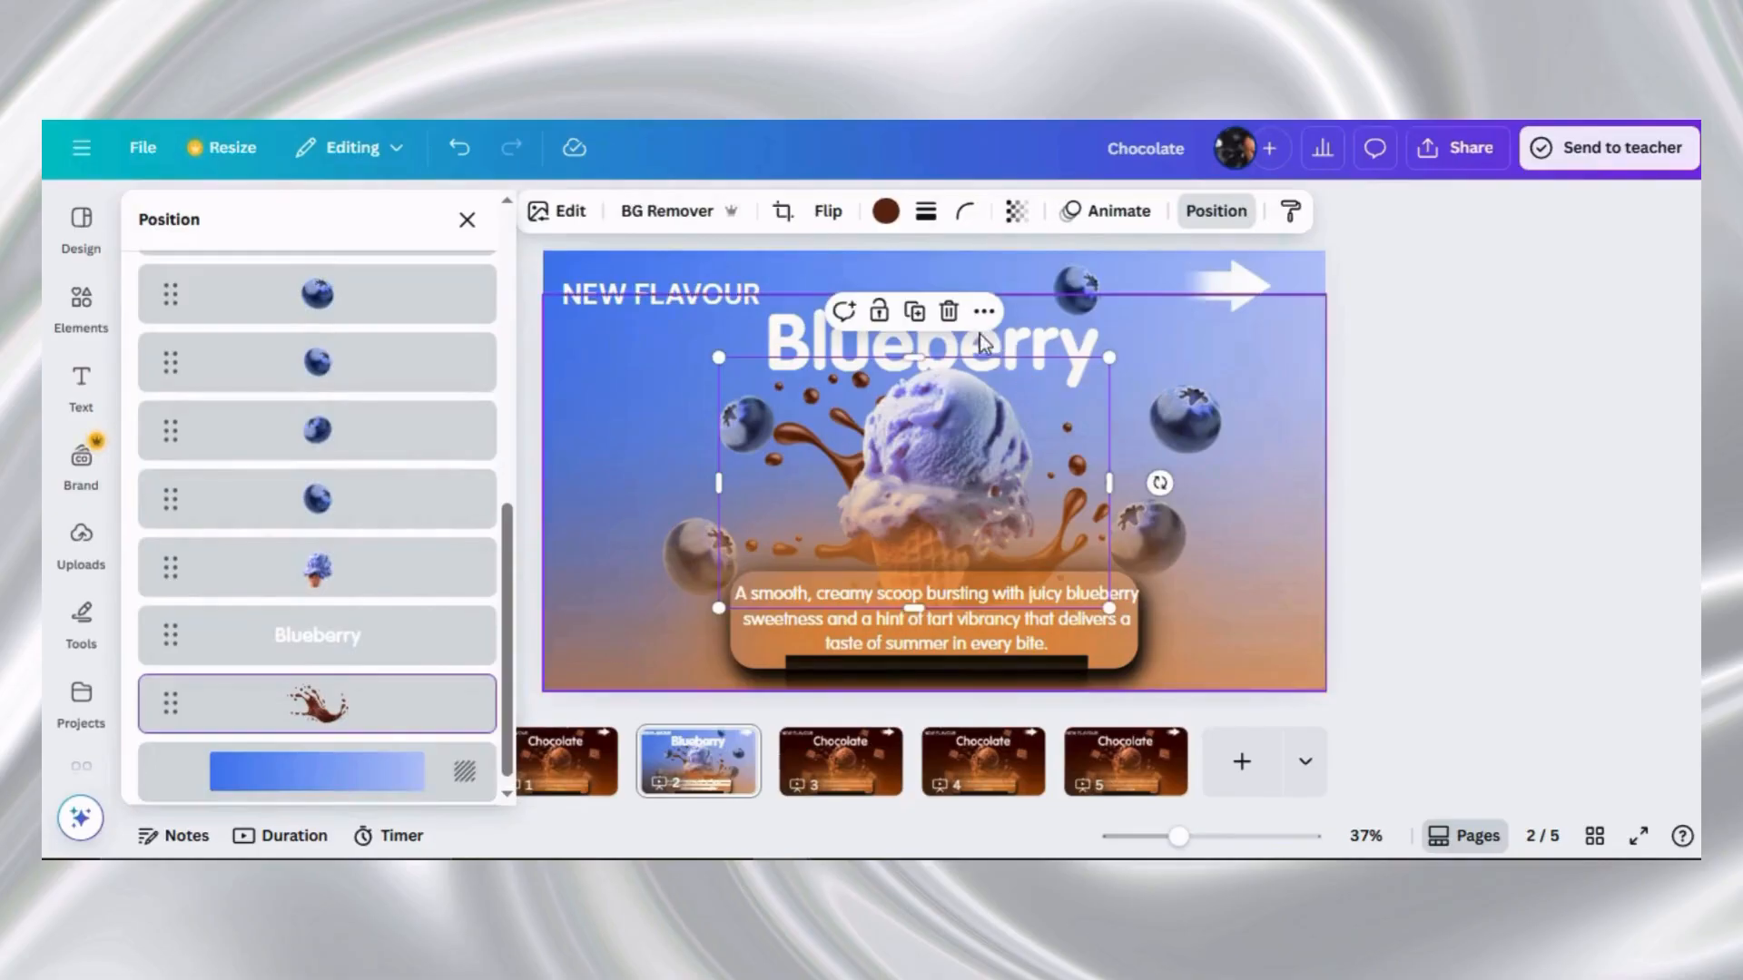
left_click(949, 311)
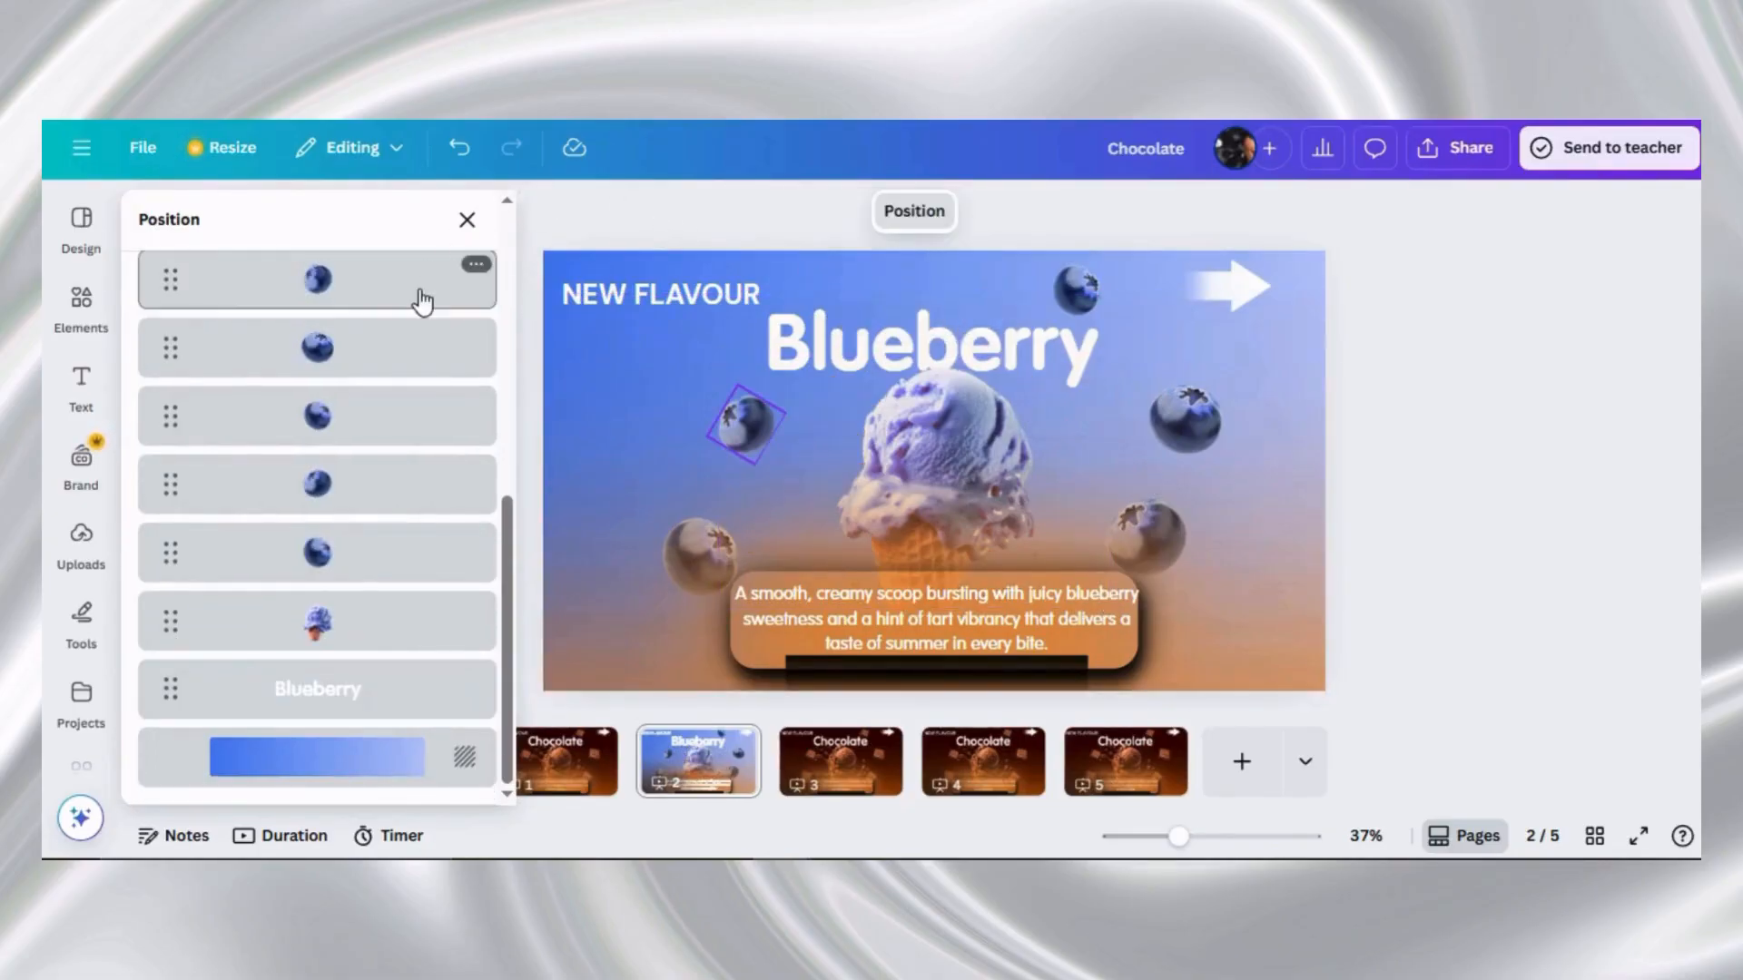
scroll(420, 295, "up", 10)
left_click(466, 221)
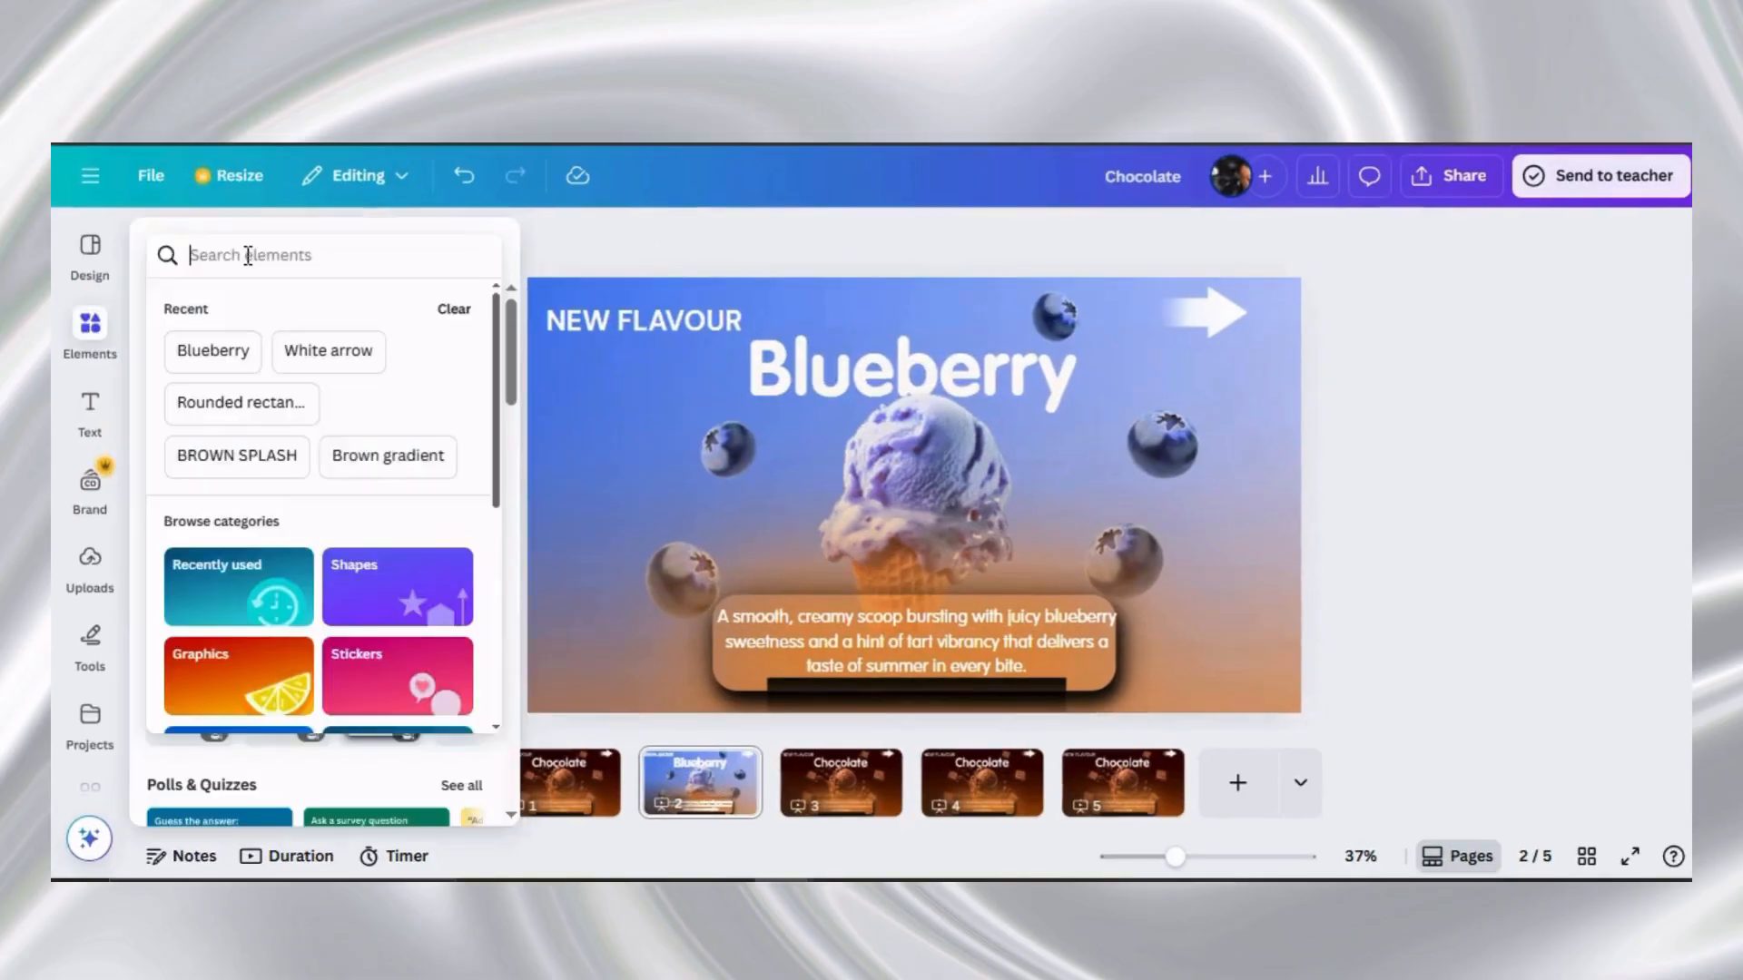
Search the elements for "blue glow" and add the round bright-blue glow graphic to page 2
type("blue")
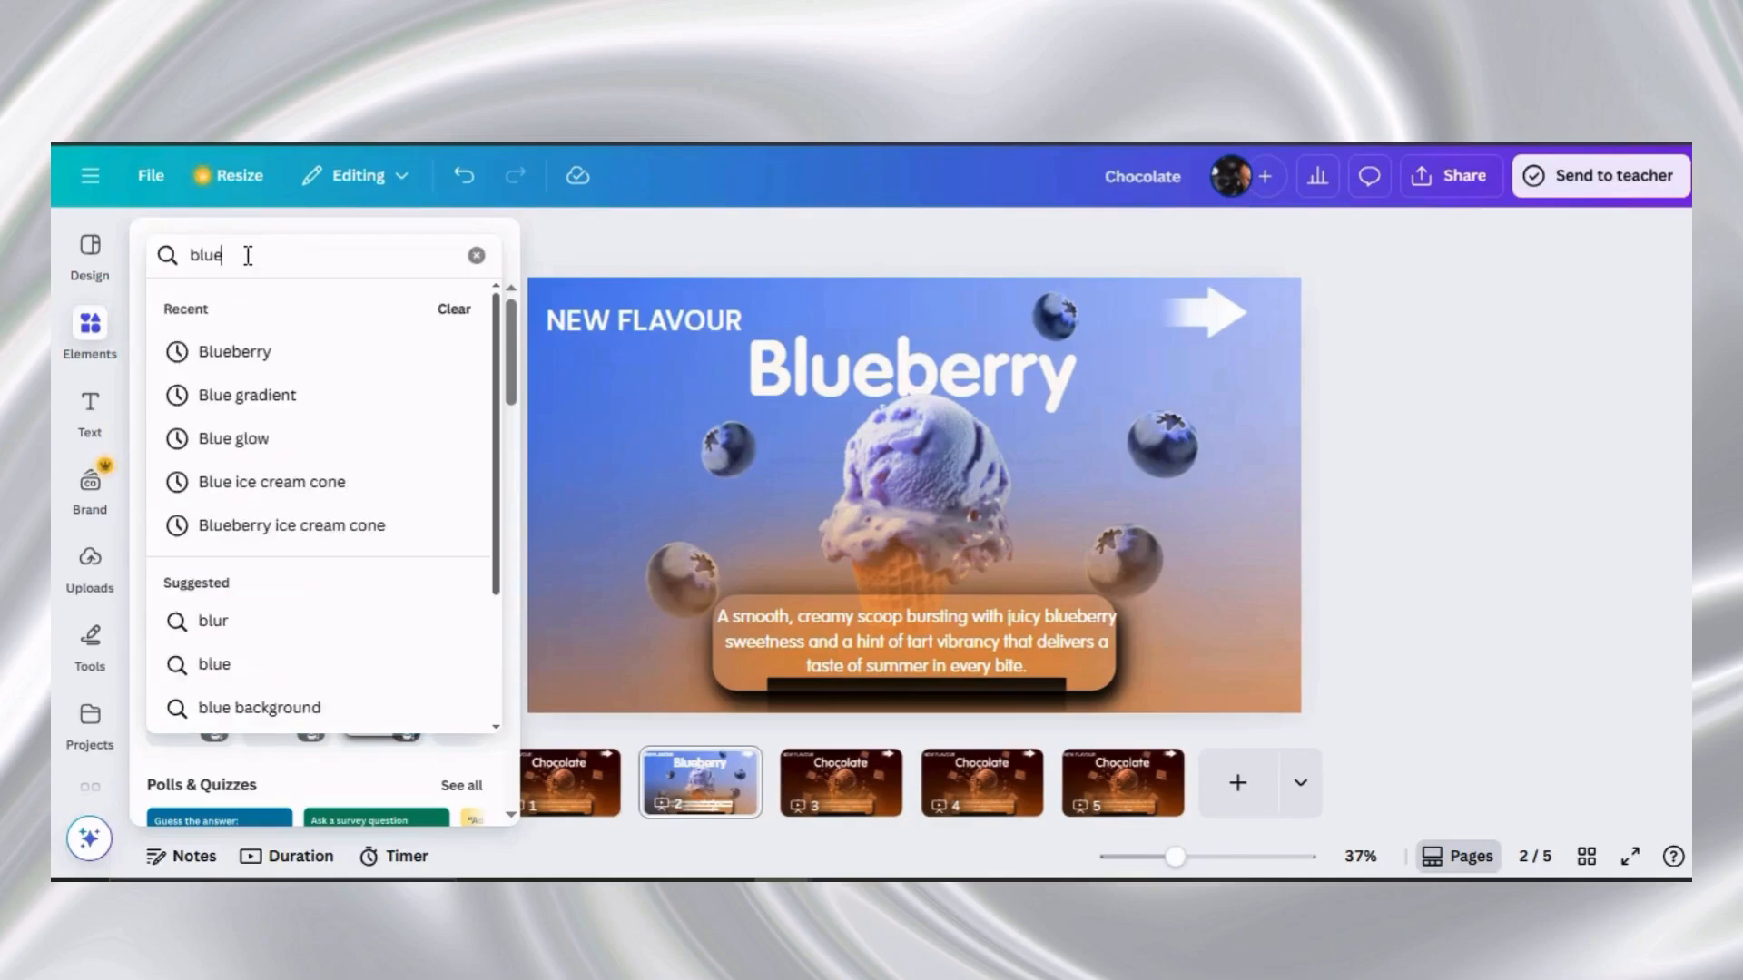
type(" glow")
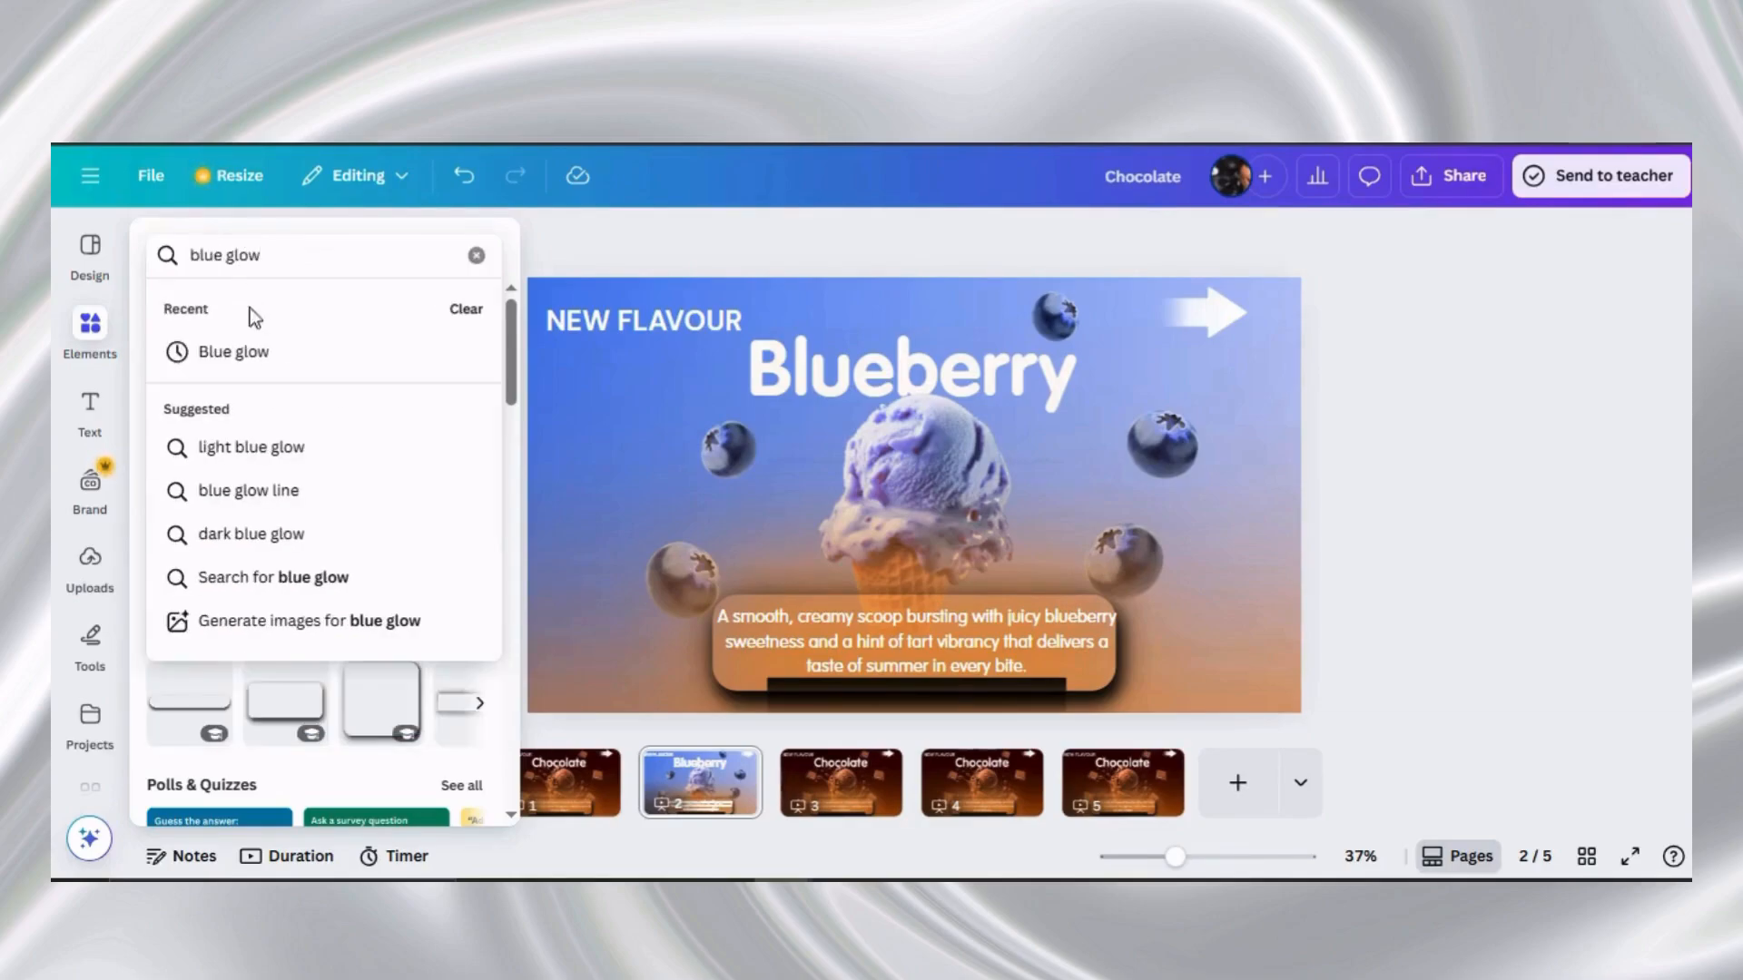
left_click(253, 354)
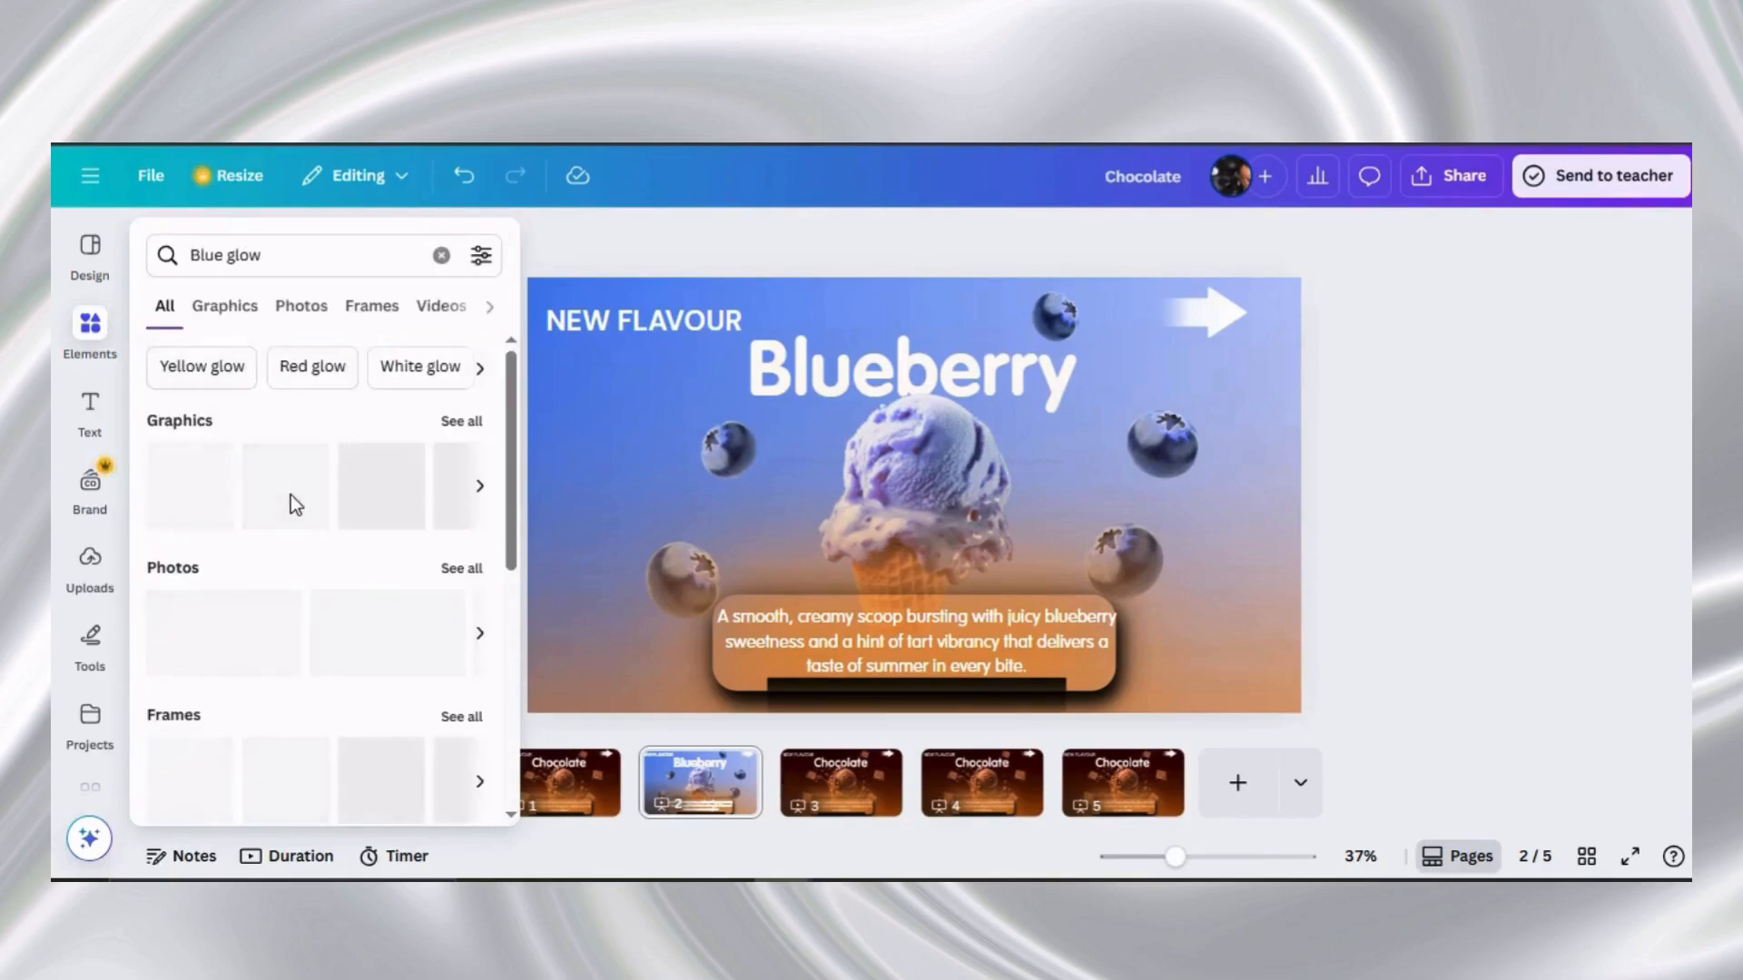
left_click(194, 493)
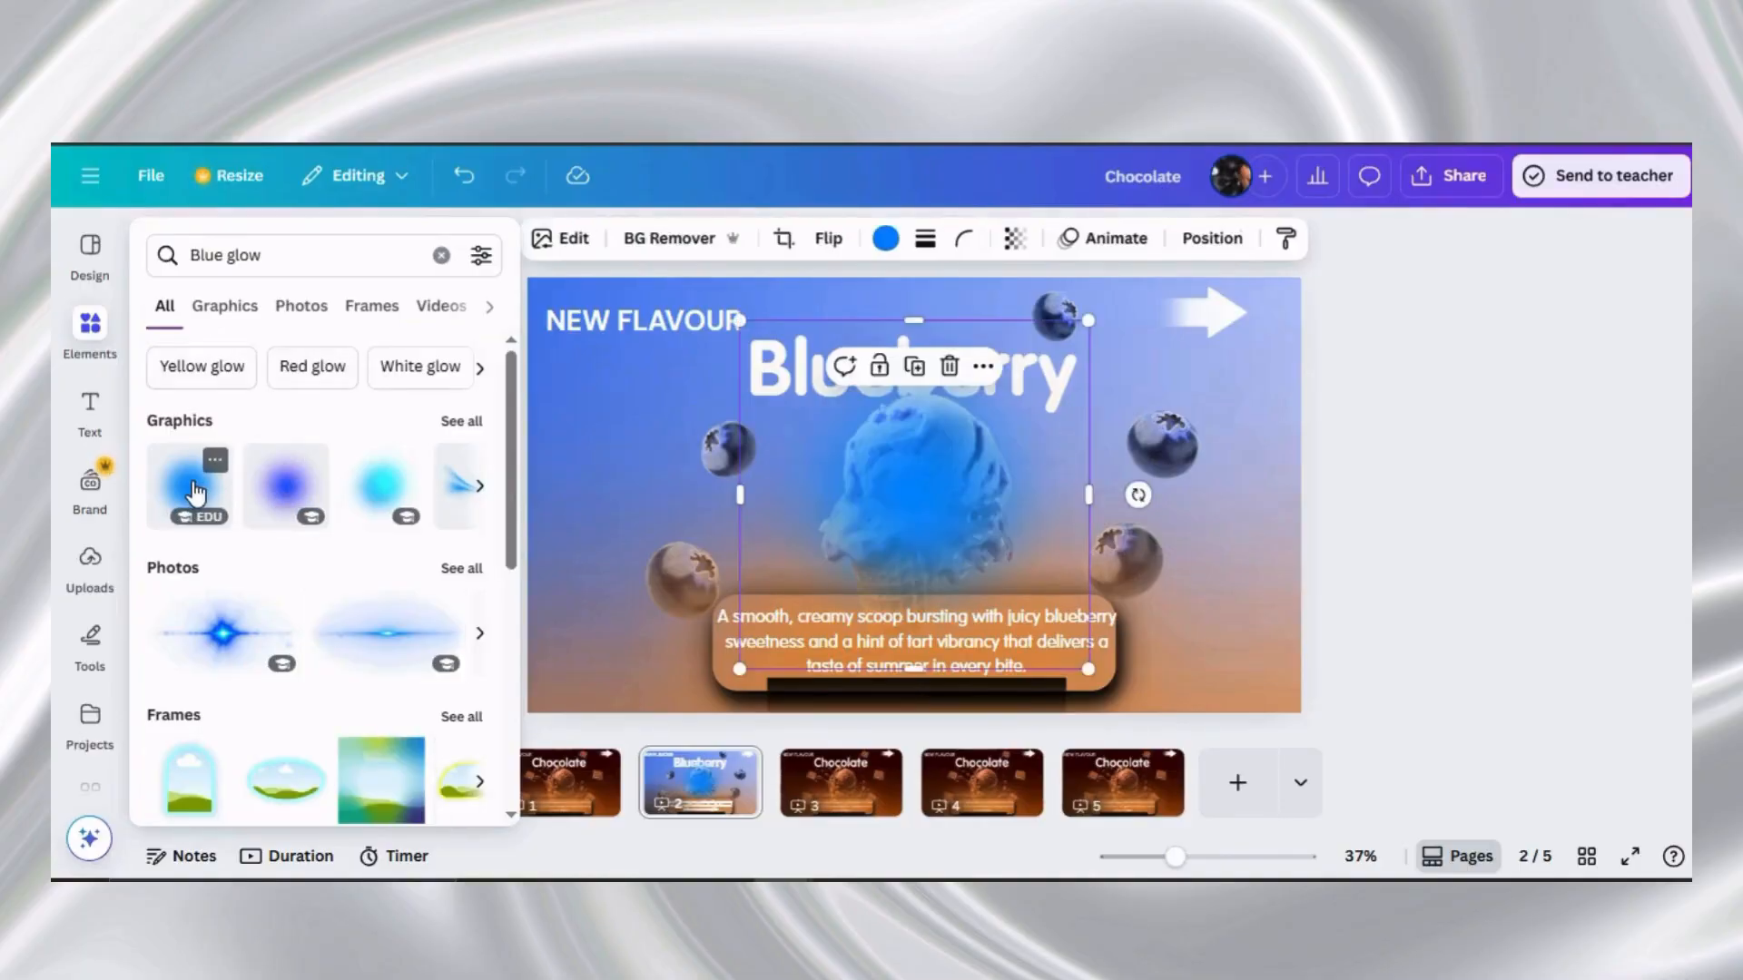
Search the elements for "blue gradient", add the graphic that fades sideways from solid blue to page 2, and close the element library
left_click(443, 255)
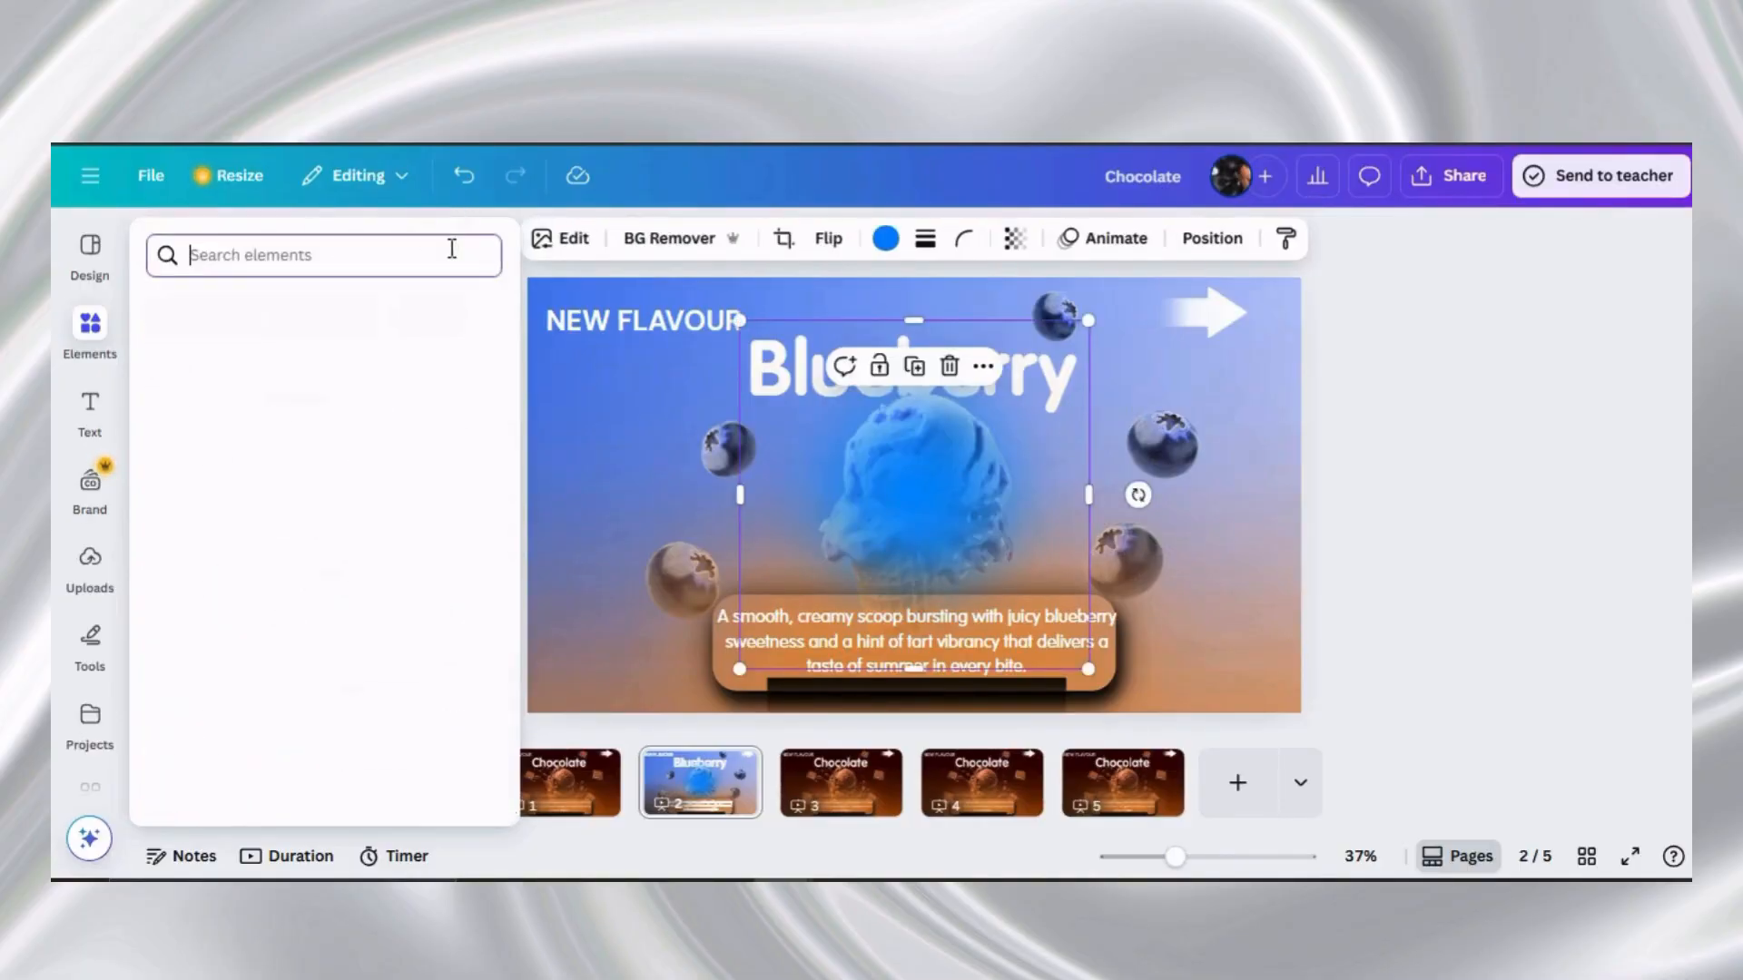
type("blue")
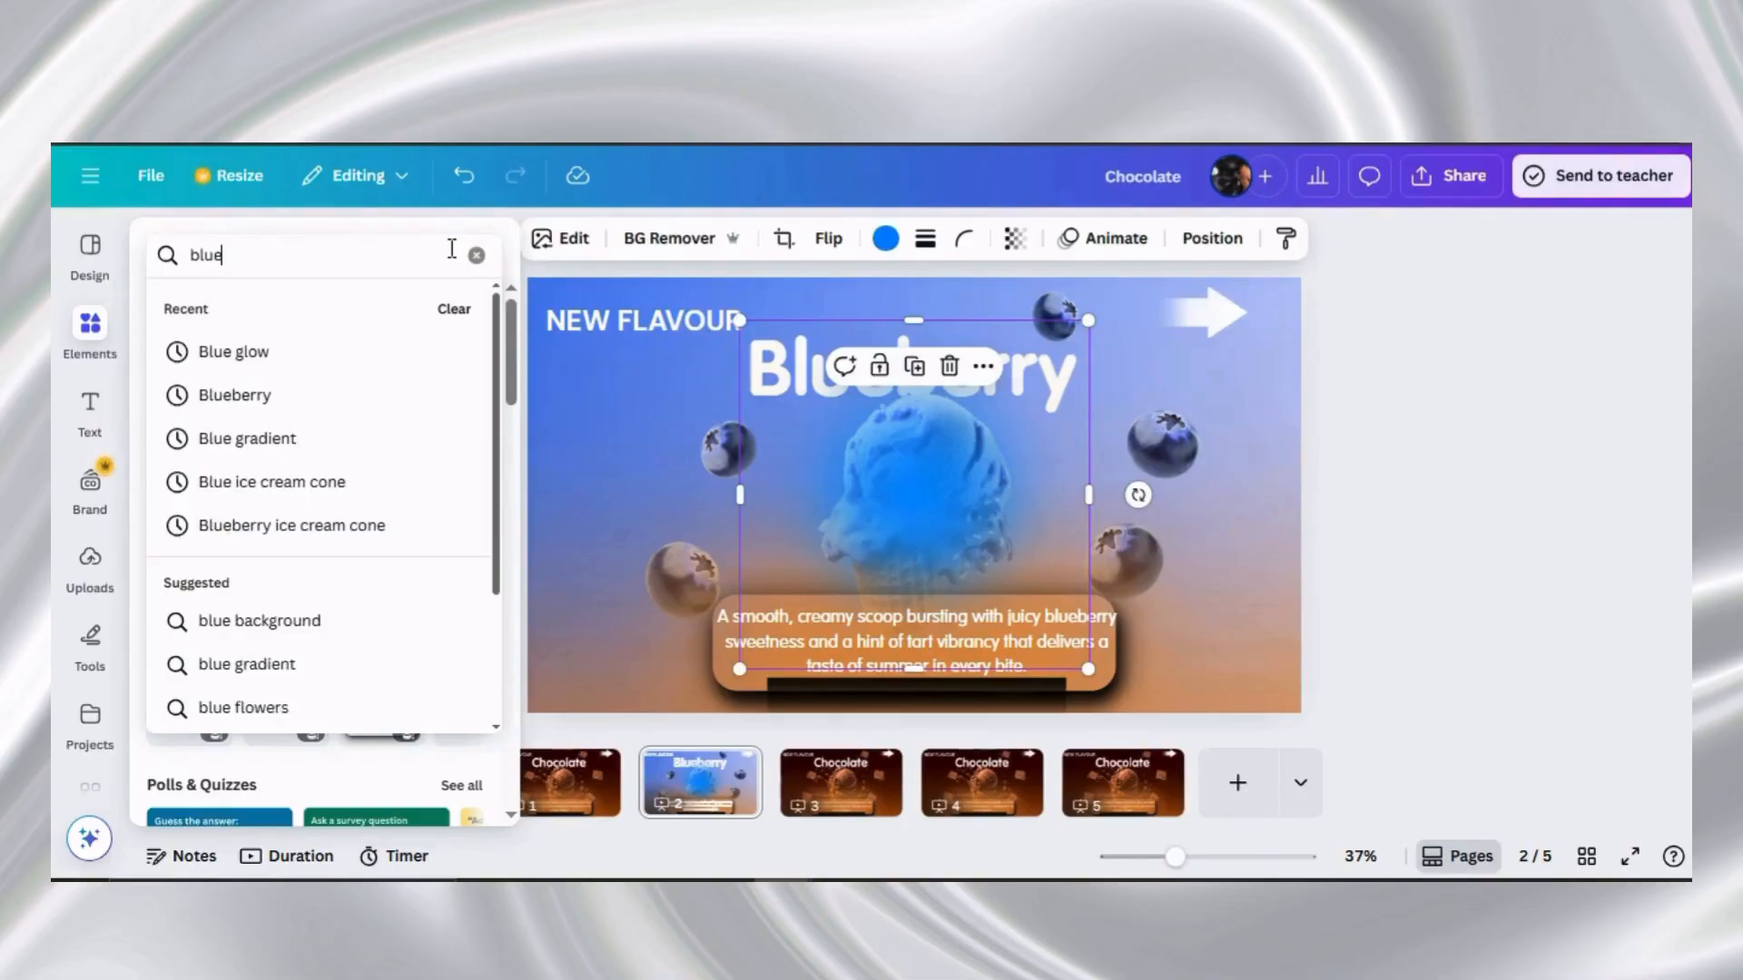
type(" gradient")
left_click(399, 353)
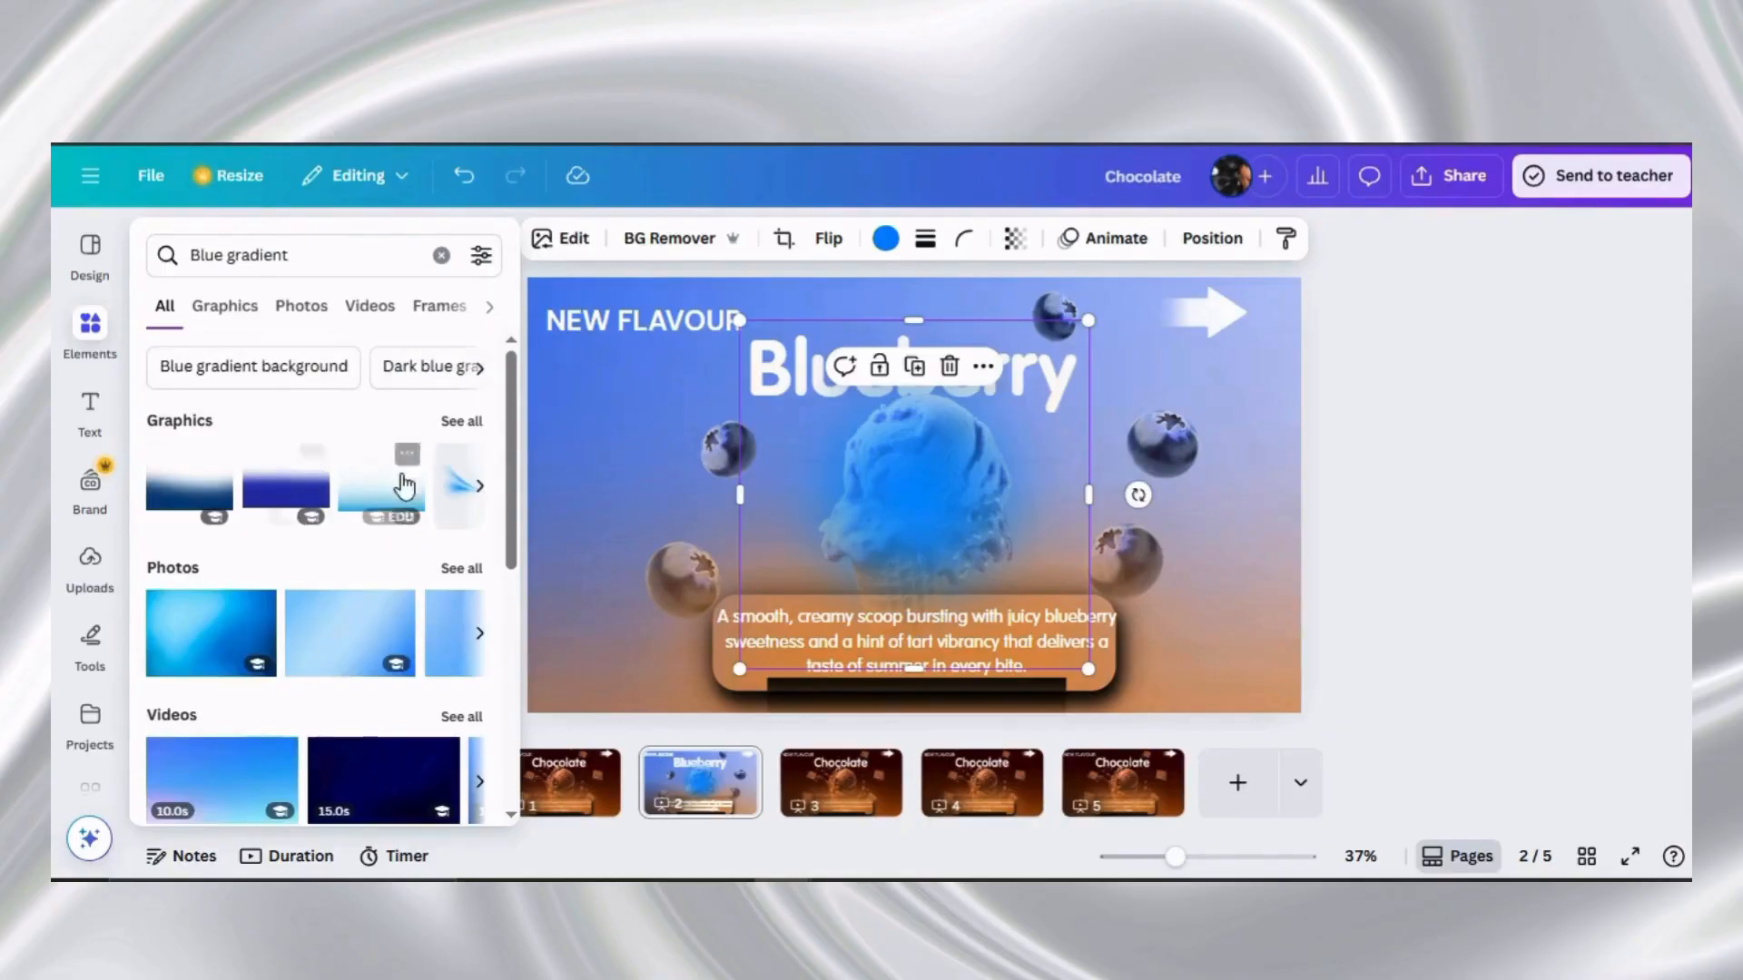
left_click(472, 422)
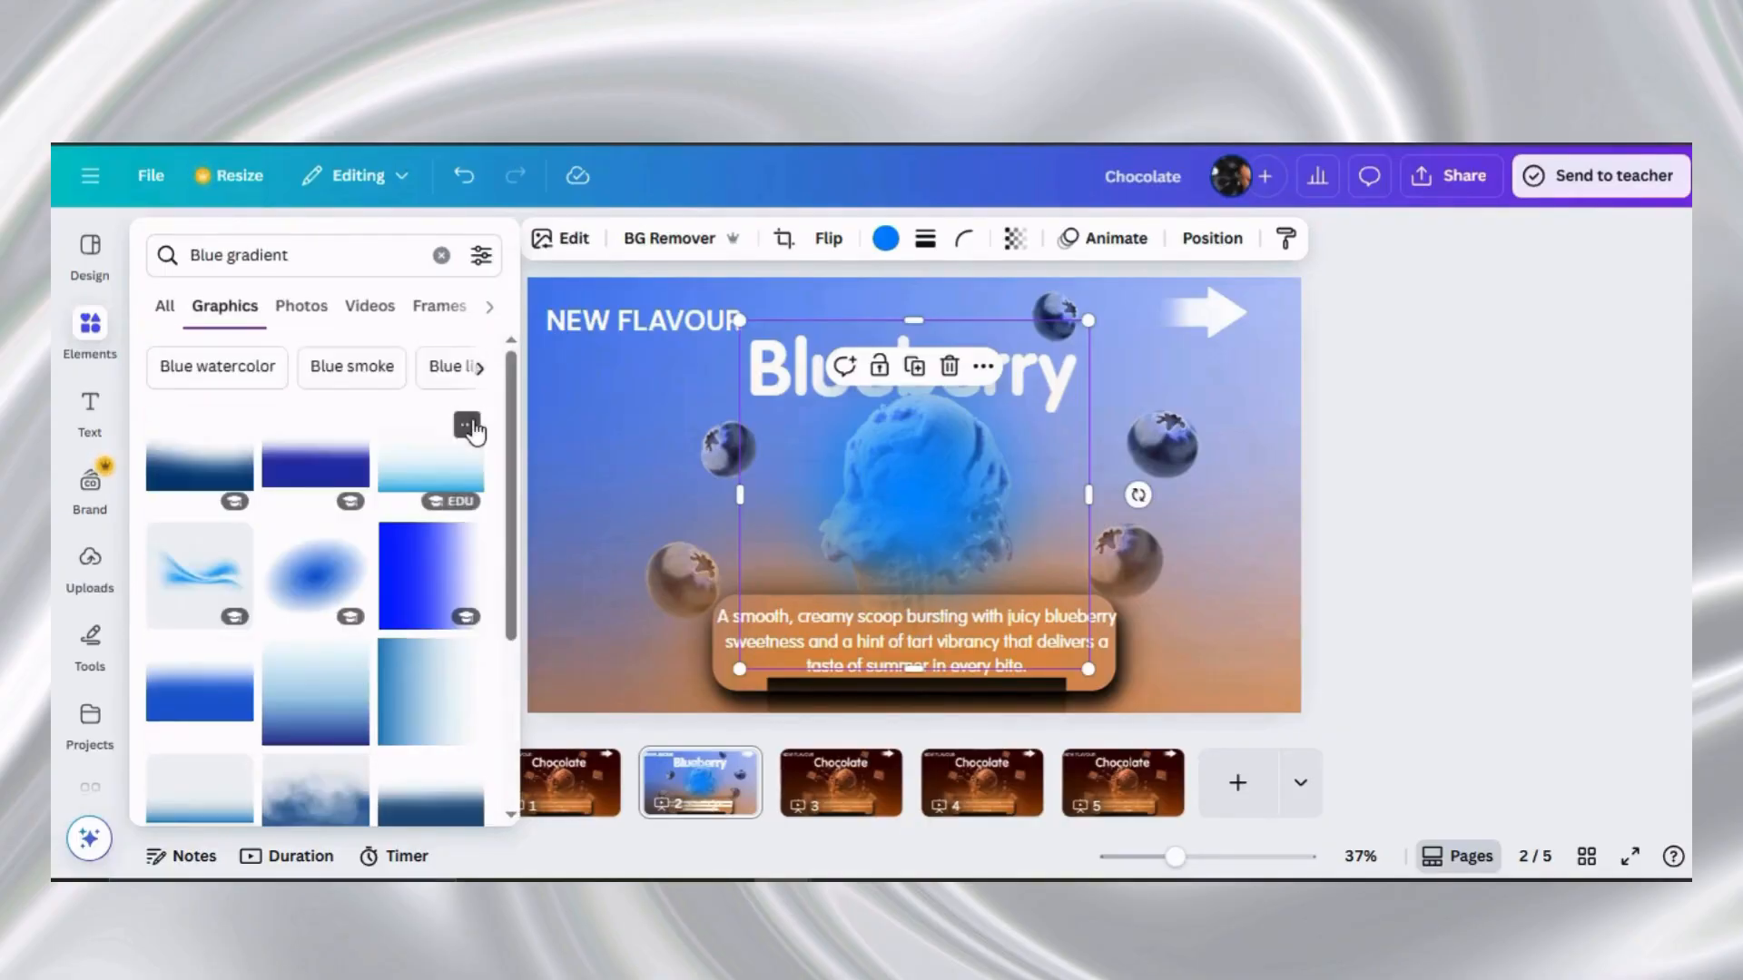
left_click(404, 583)
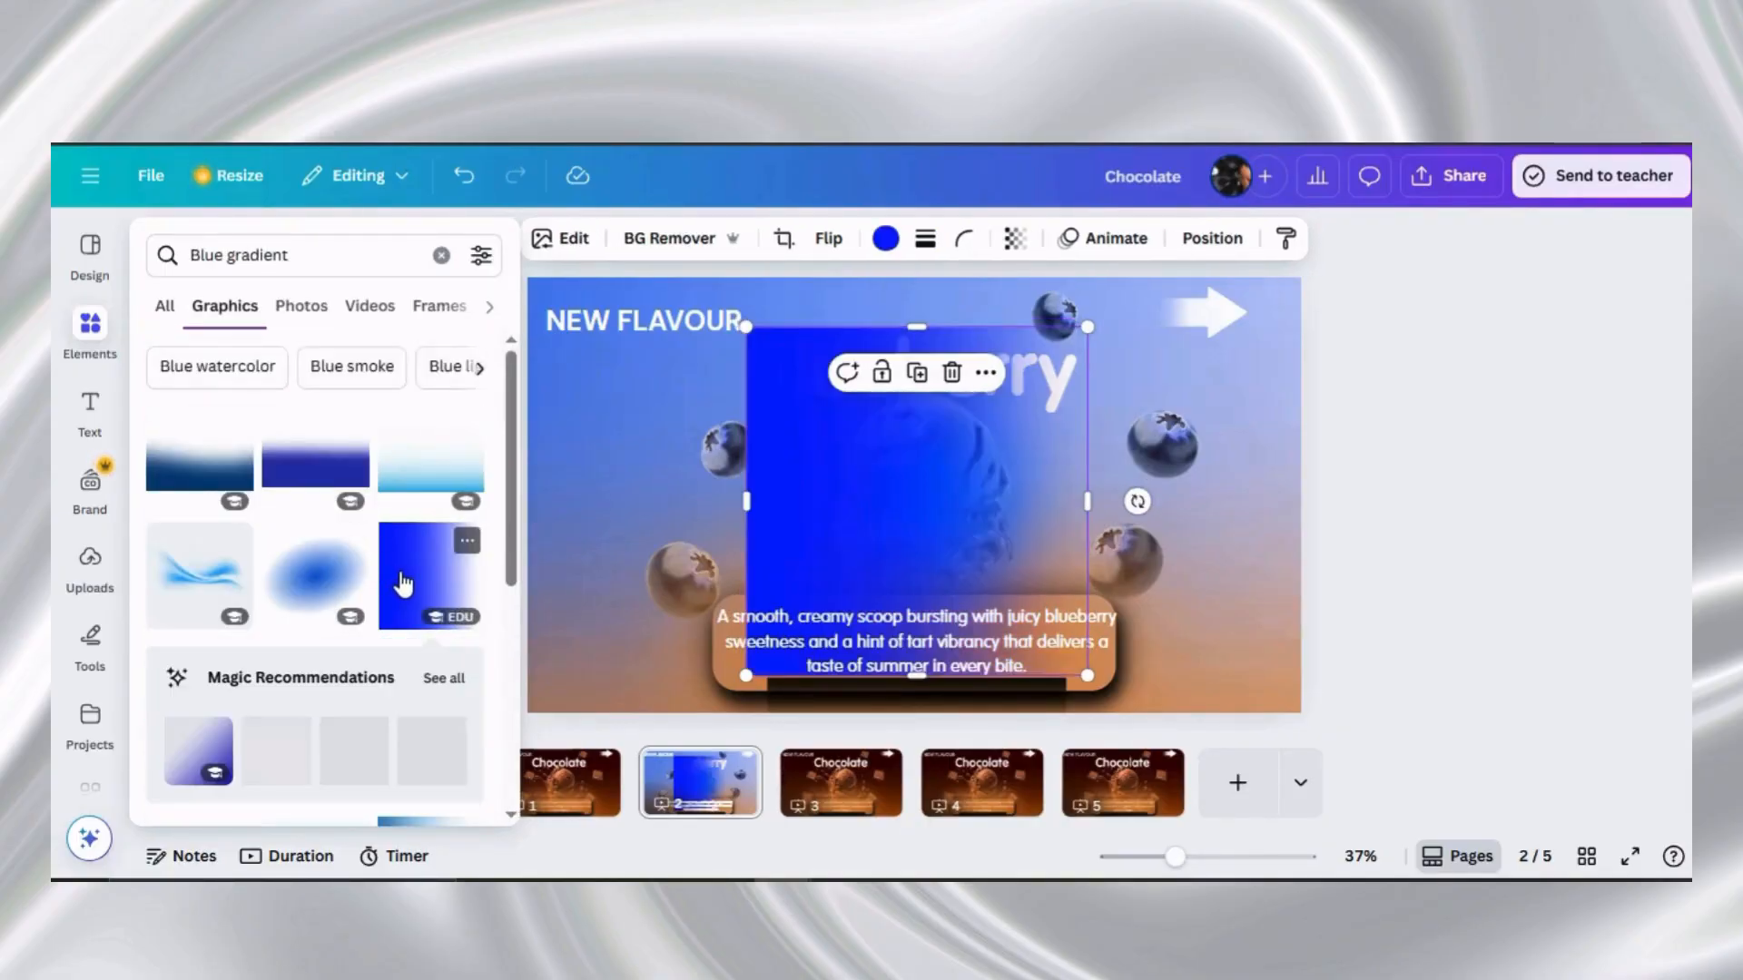
left_click(443, 256)
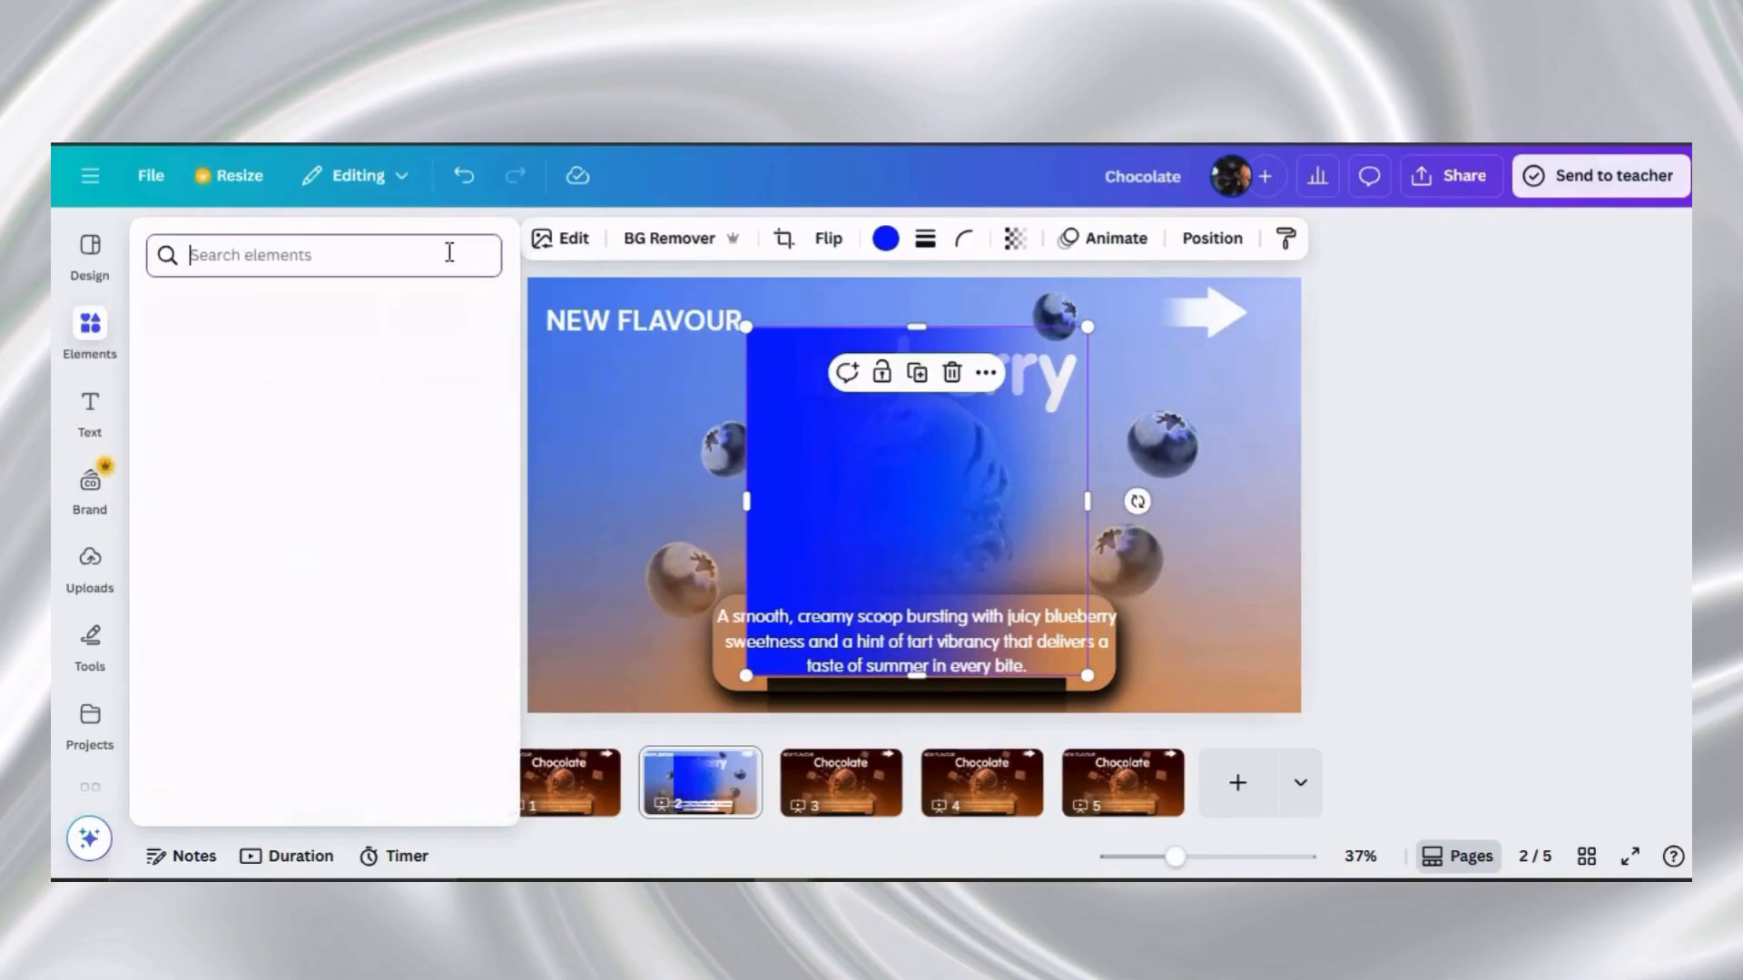
left_click(1472, 364)
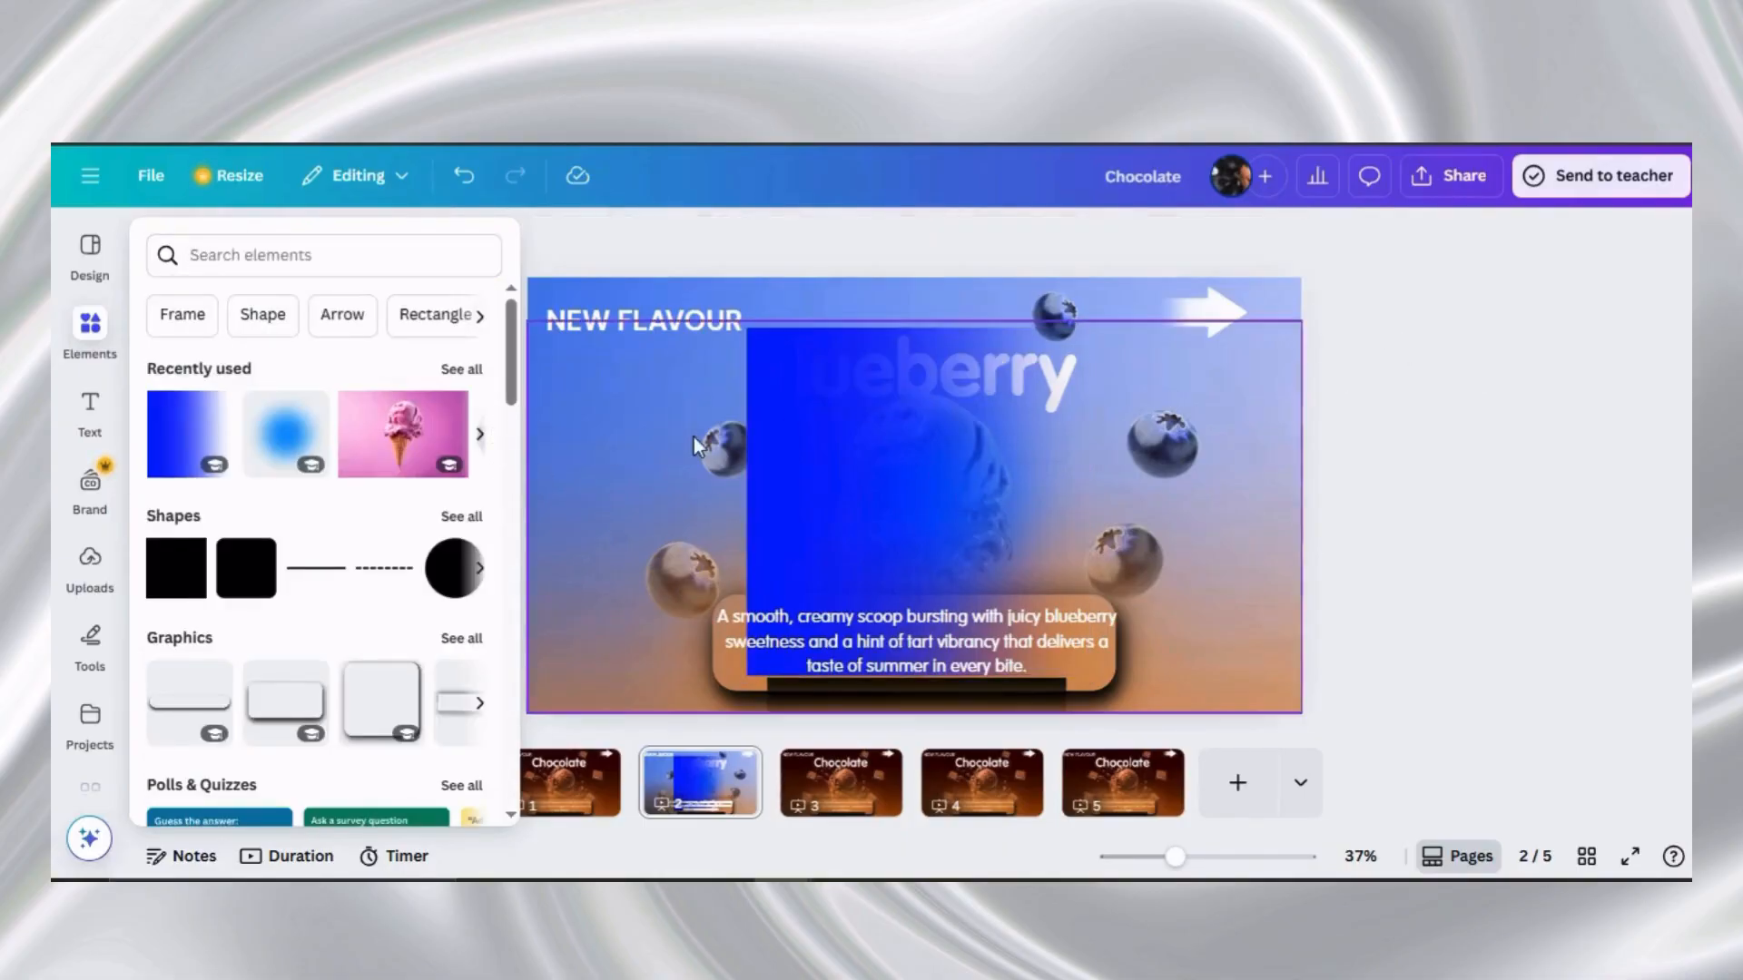
left_click(525, 256)
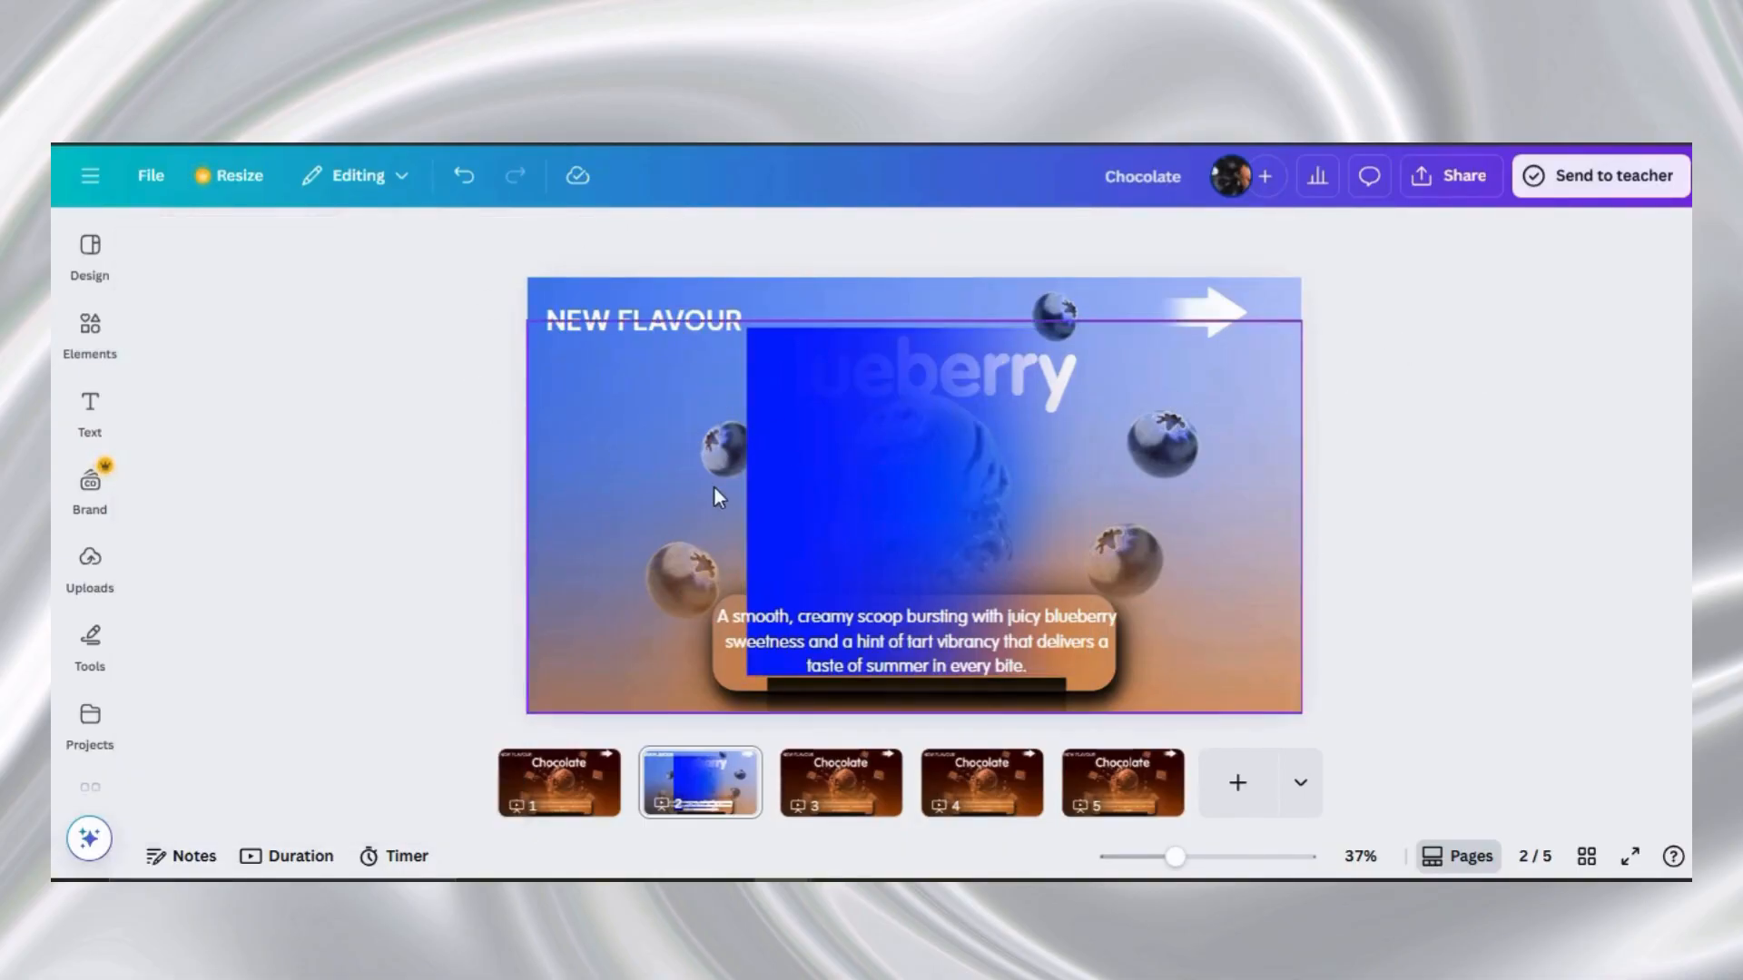
Move the blue glow on page 2 down the layer order, directly behind the orange glow
left_click(953, 391)
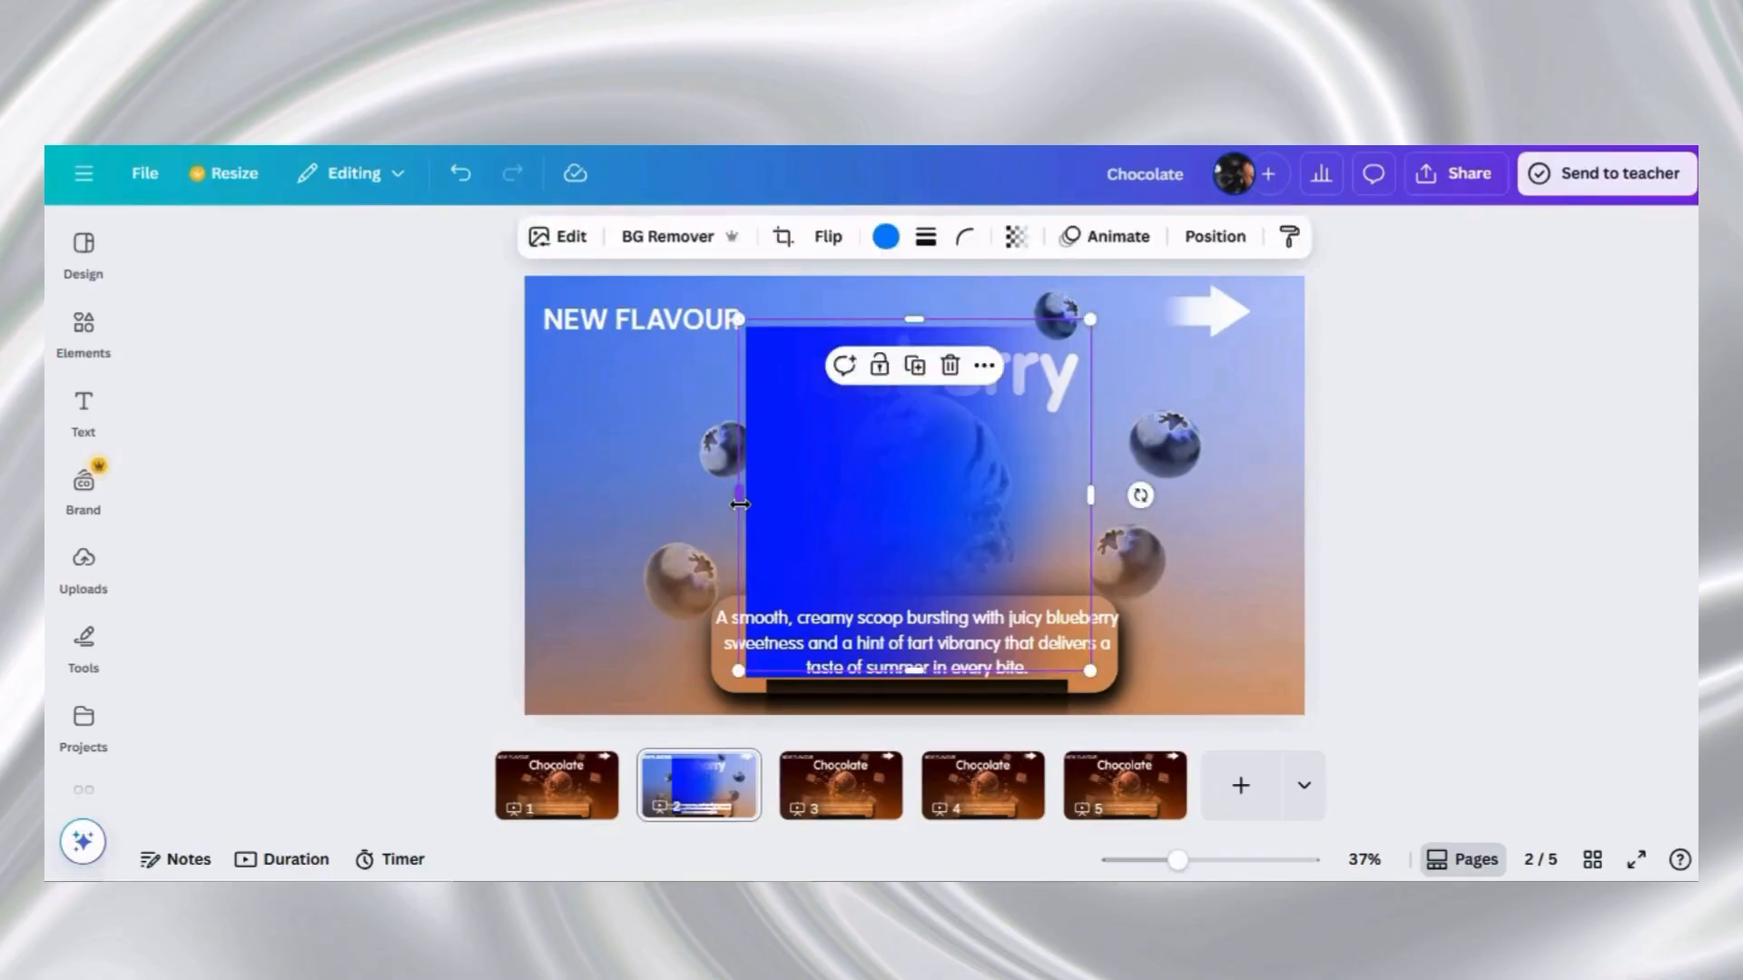
left_click(985, 366)
mouse_move(1021, 677)
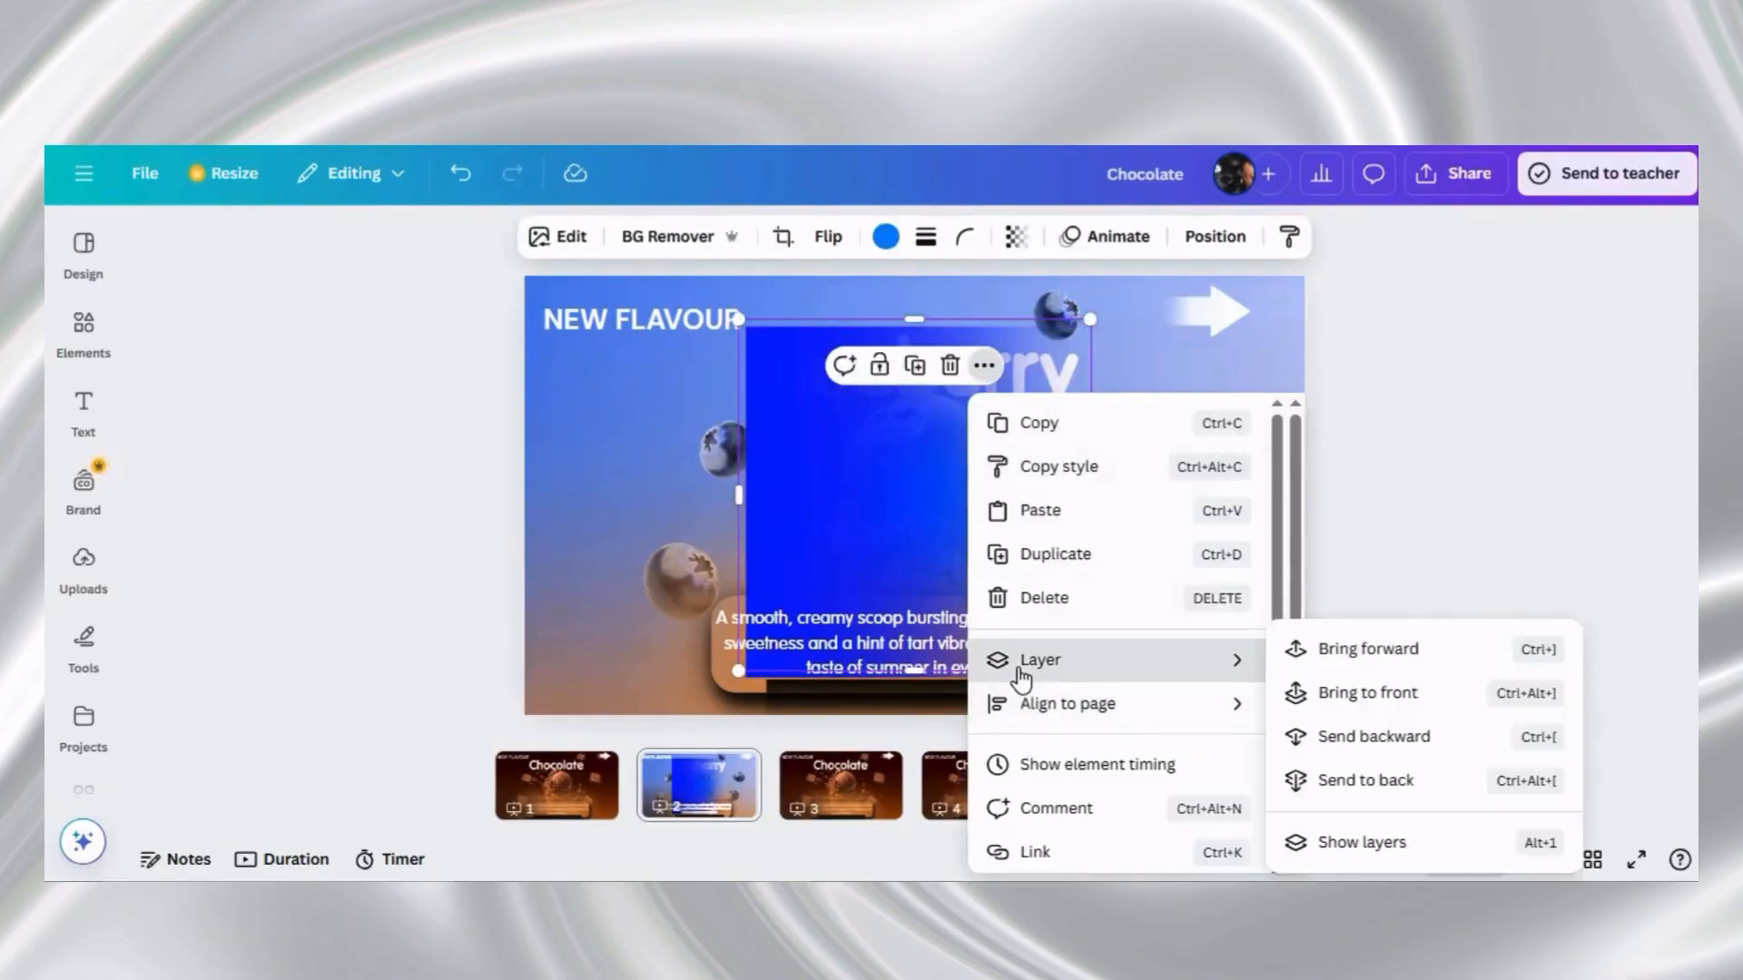
left_click(1343, 841)
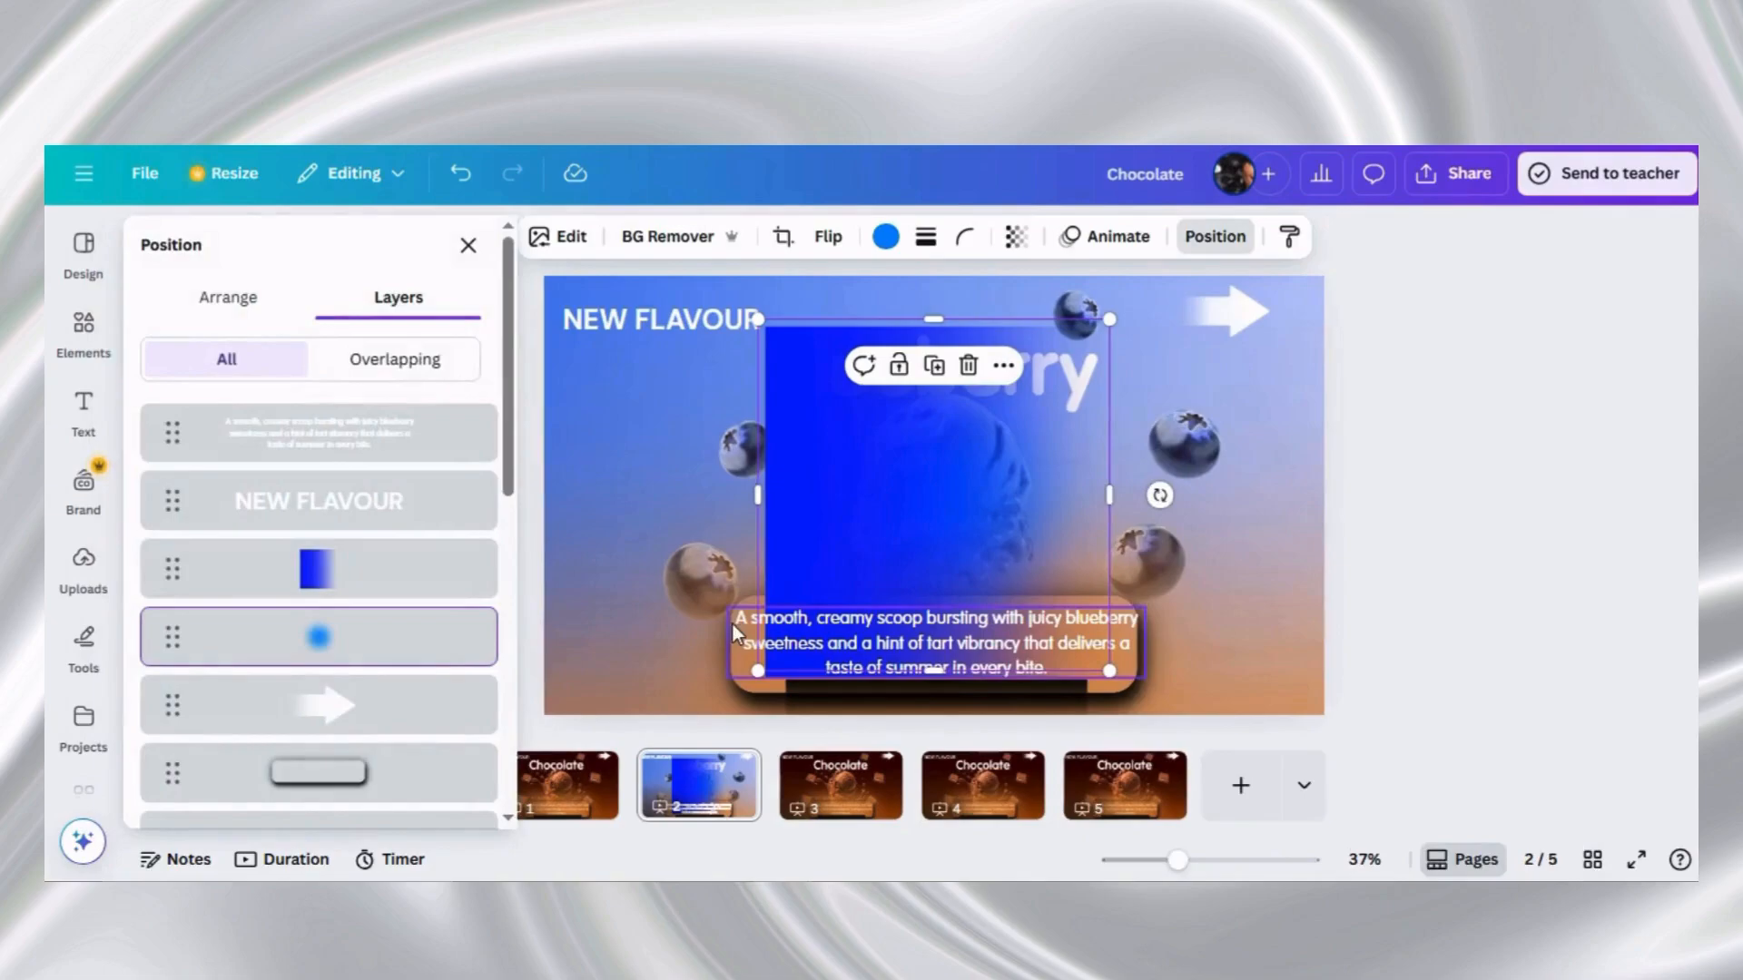
left_click_drag(402, 684, 408, 417)
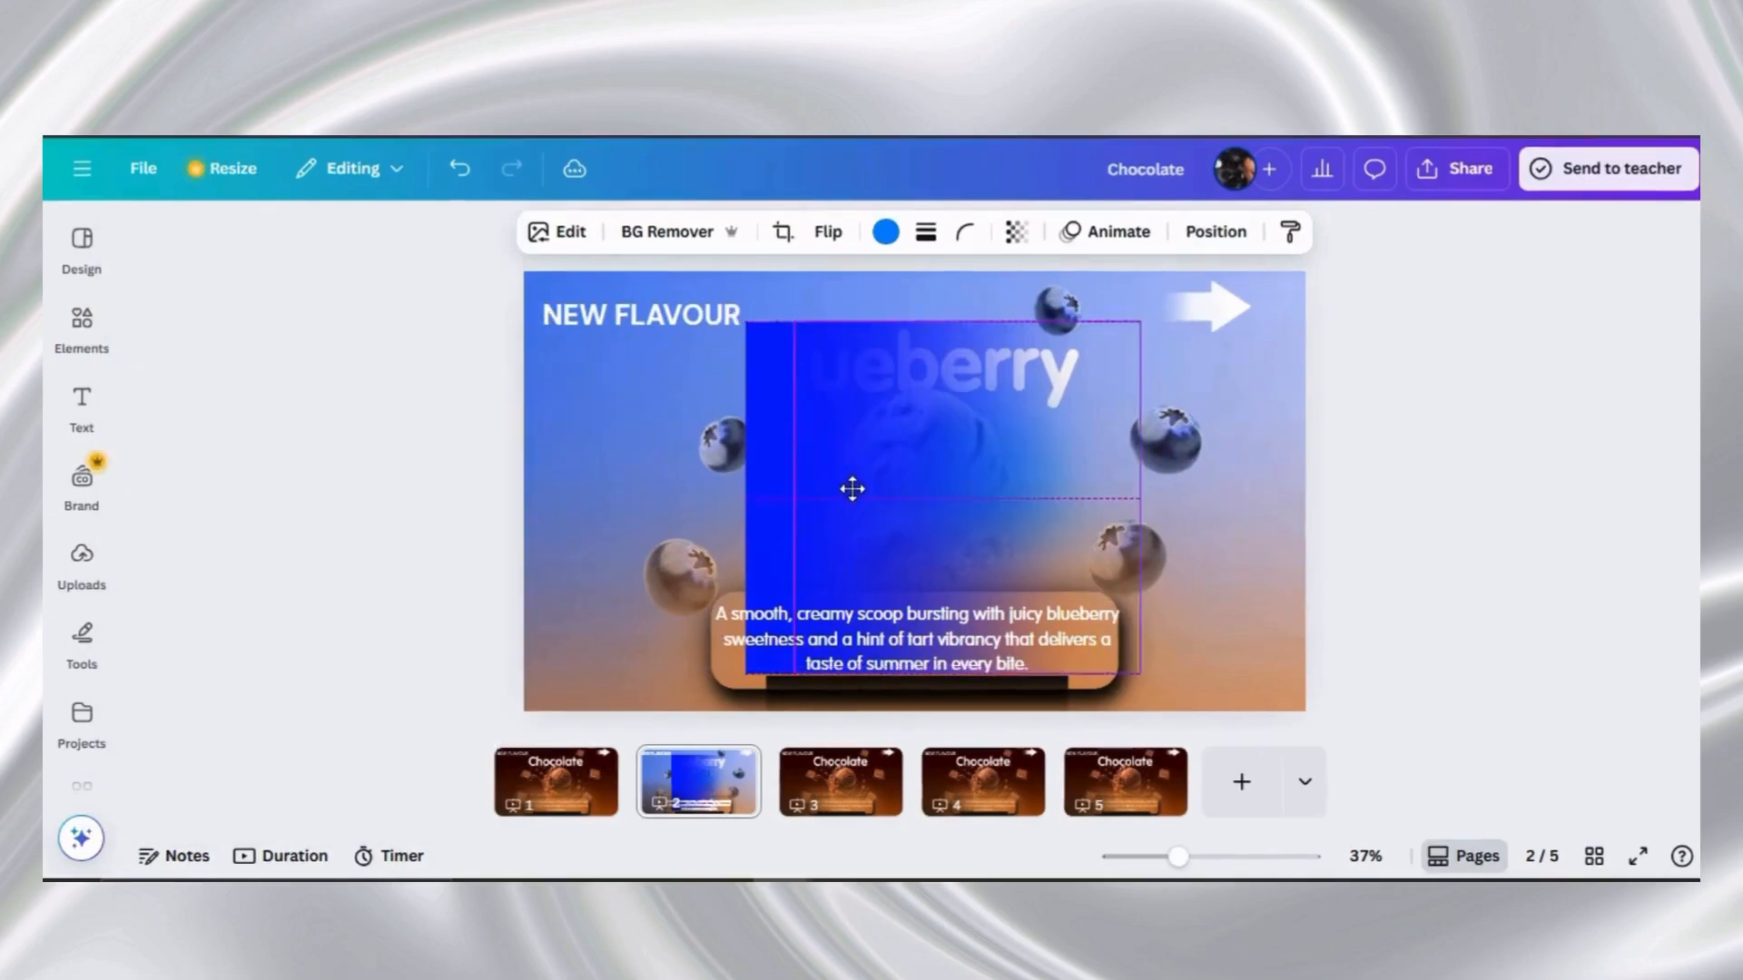
left_click_drag(852, 489, 838, 481)
left_click(460, 170)
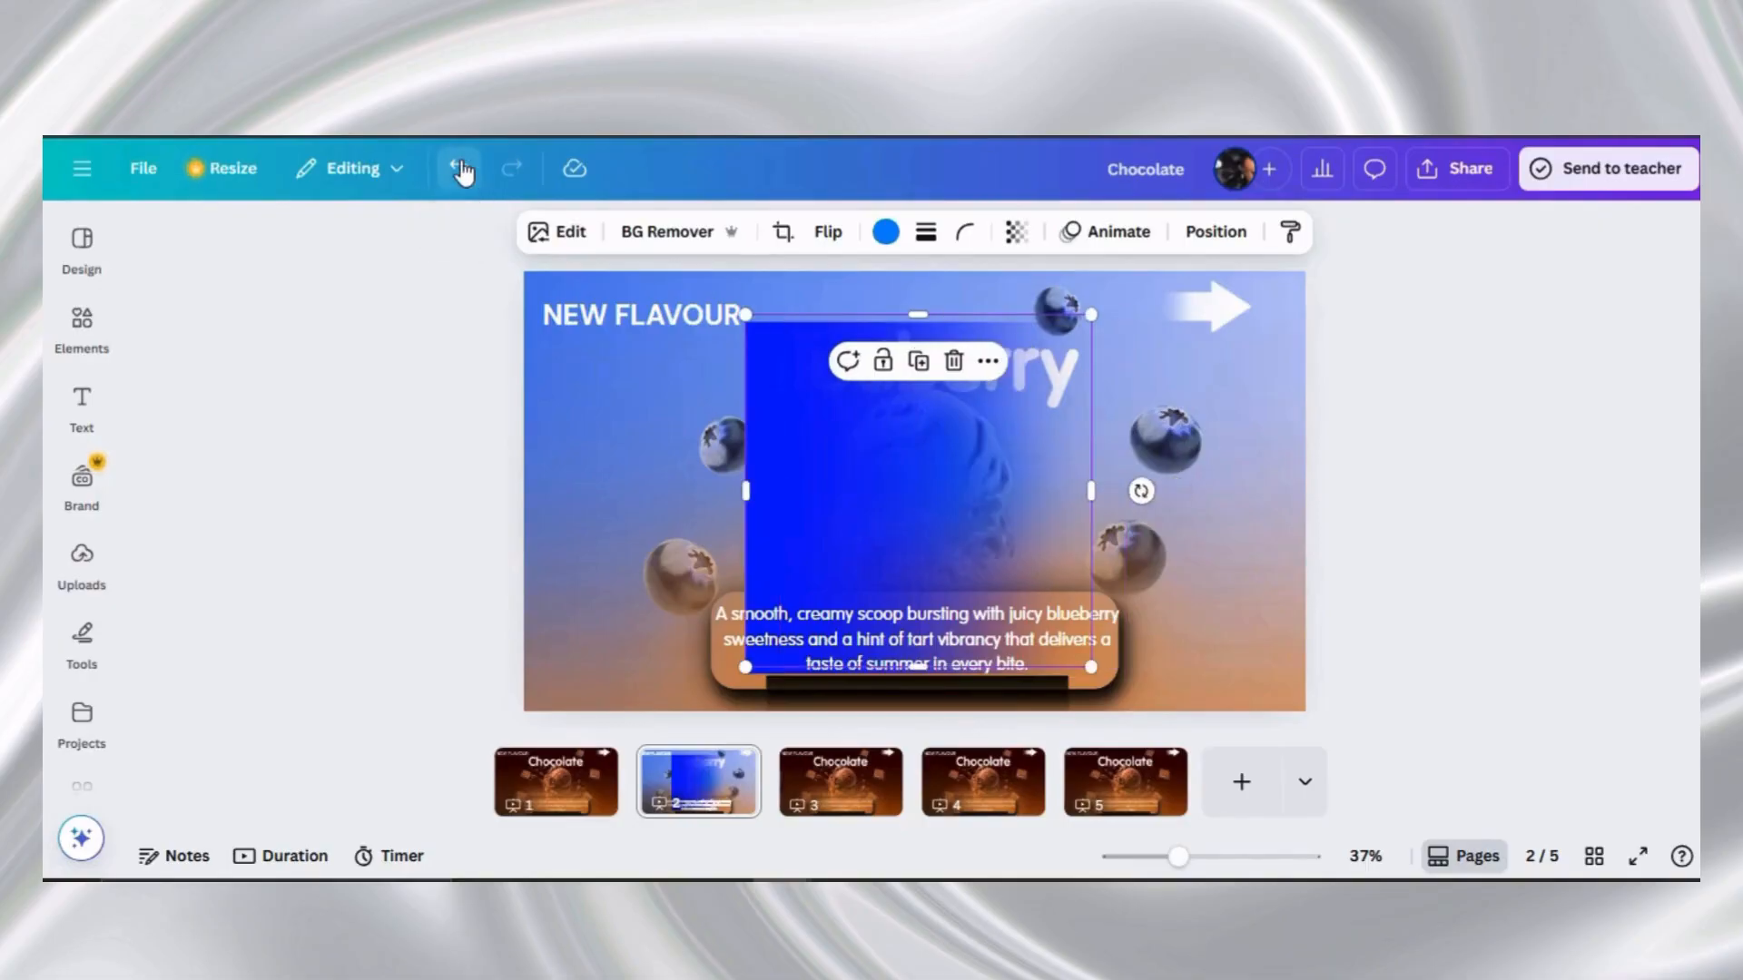
left_click(668, 414)
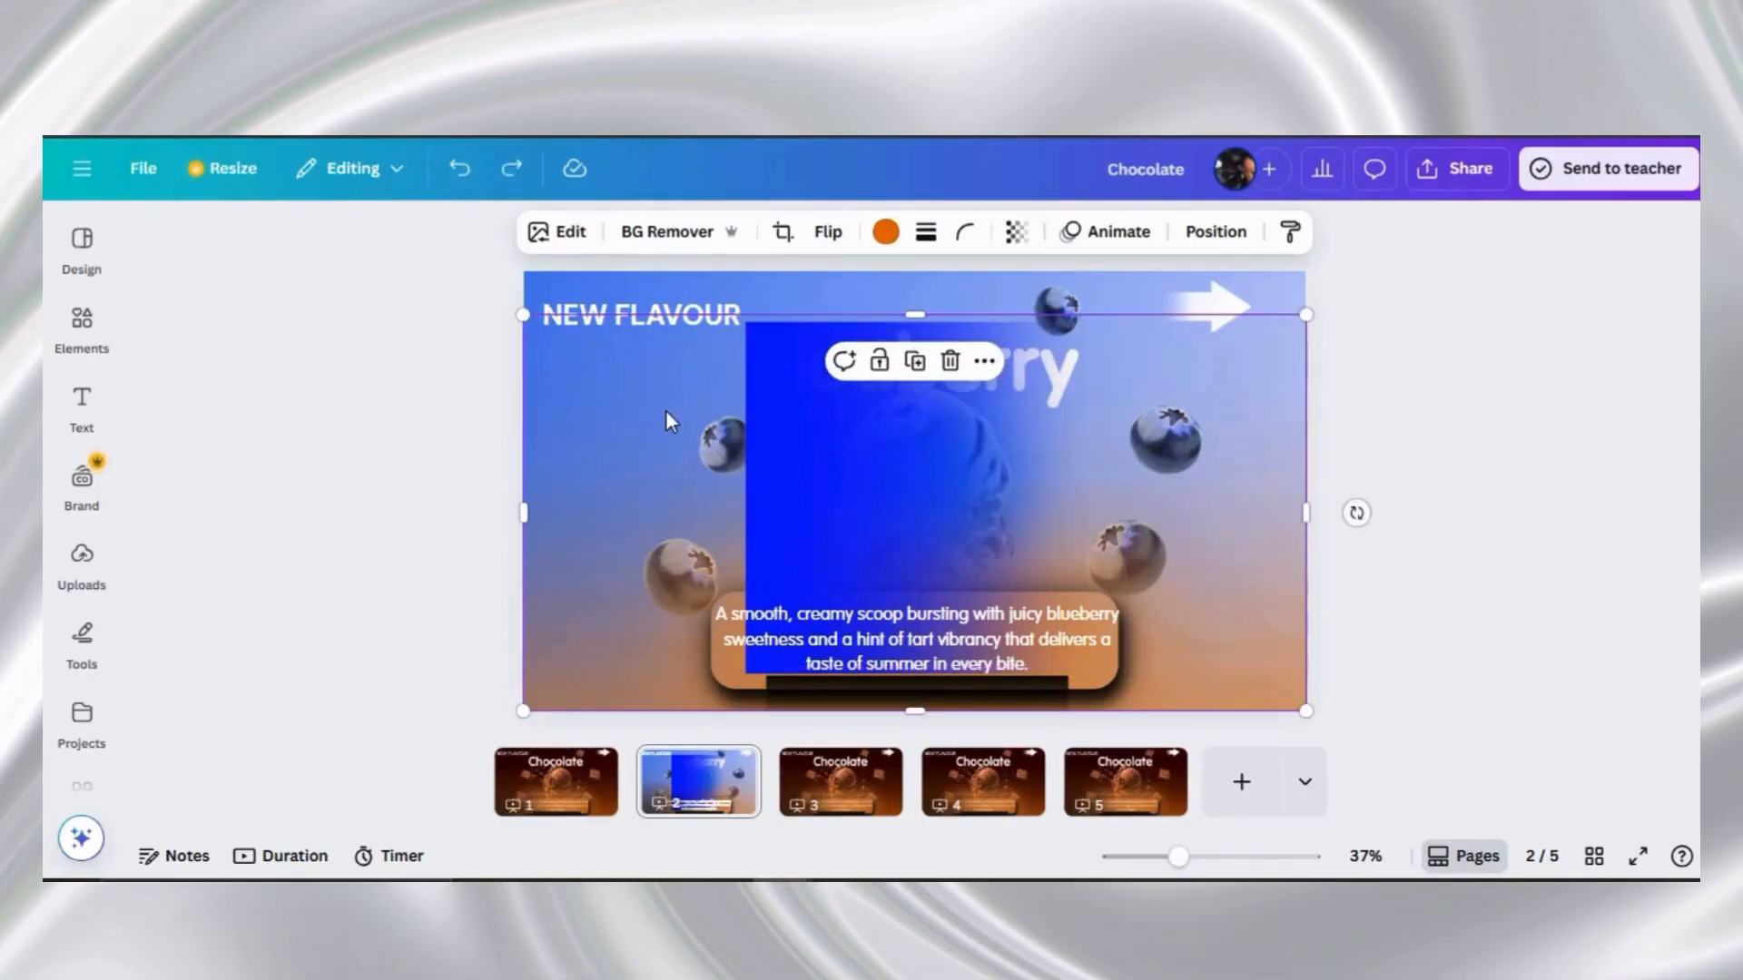
Move the blue gradient aside to the page's lower-left corner, and shift the blue glow down towards the bottom of the ice cream cone
left_click(809, 484)
left_click_drag(813, 491, 588, 659)
left_click(892, 482)
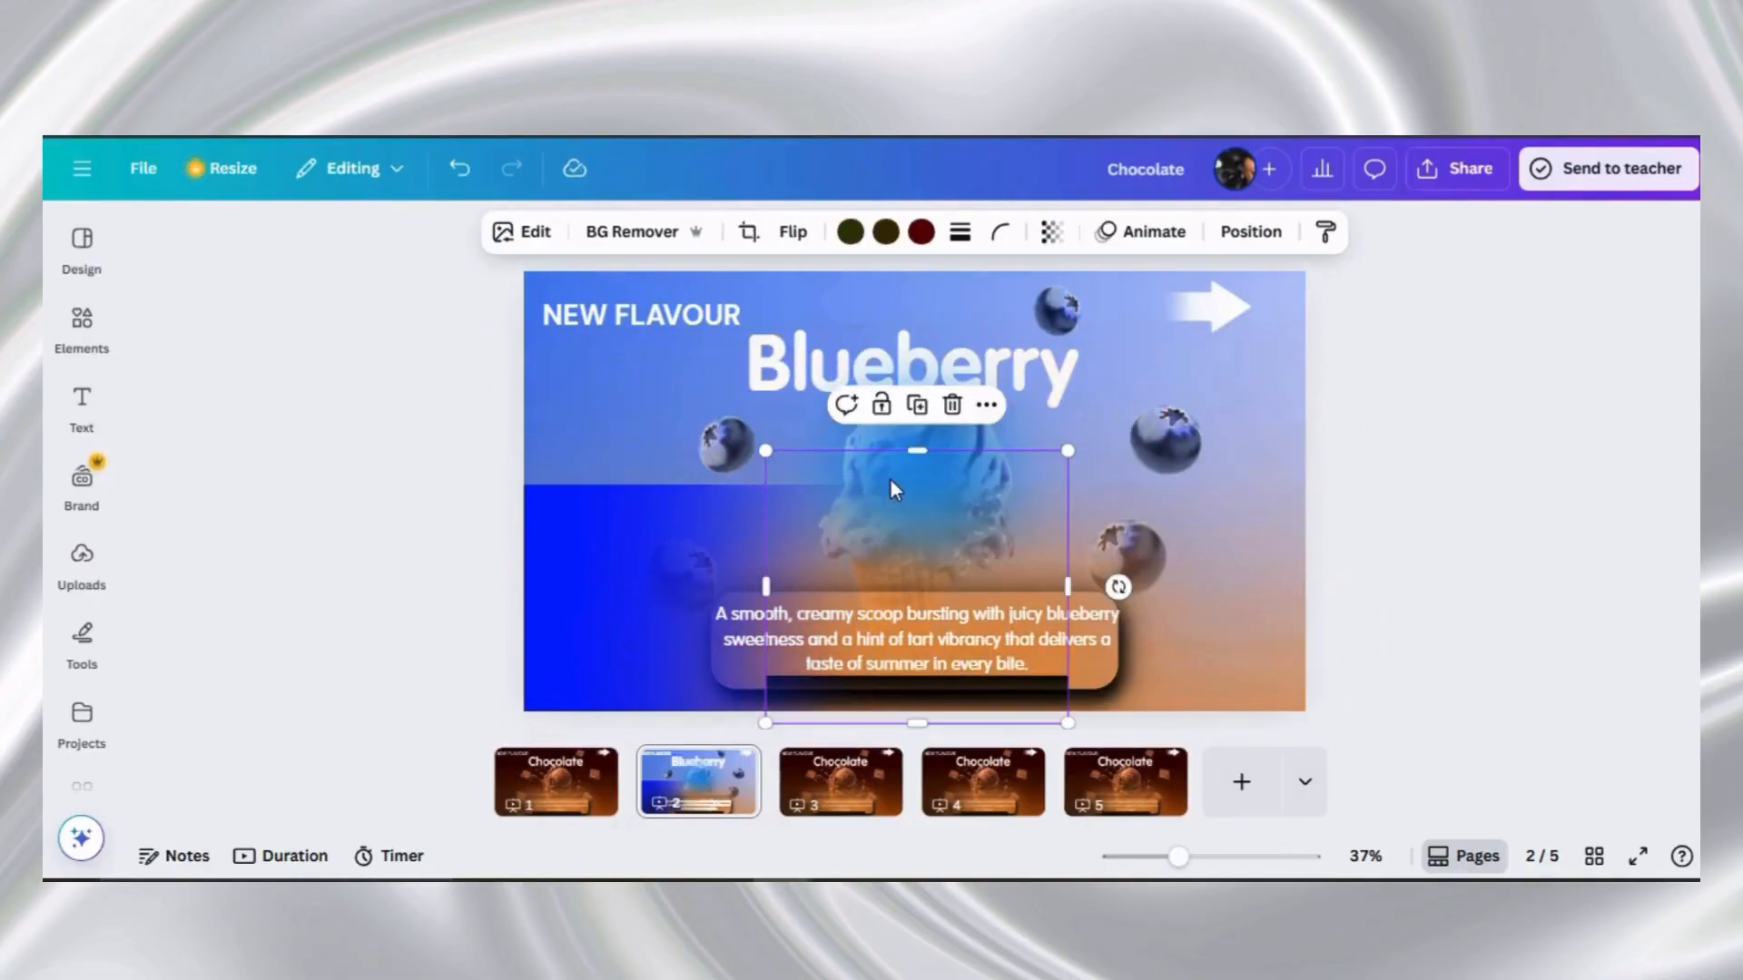
left_click(986, 411)
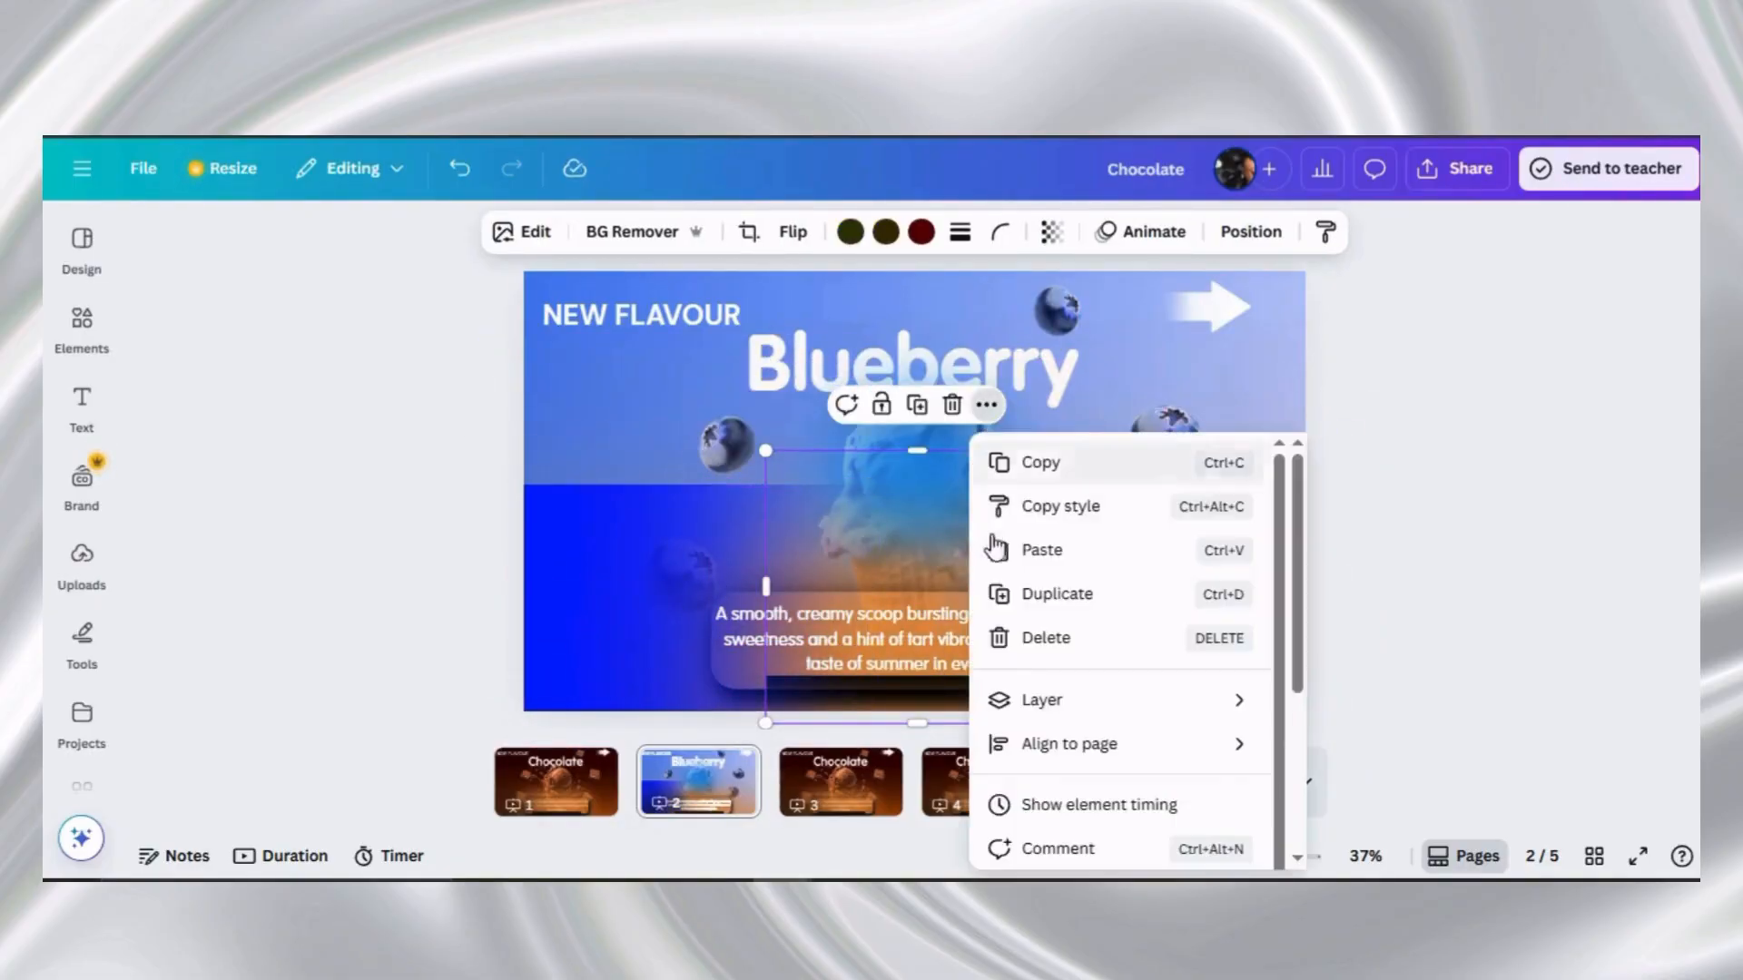
mouse_move(1004, 708)
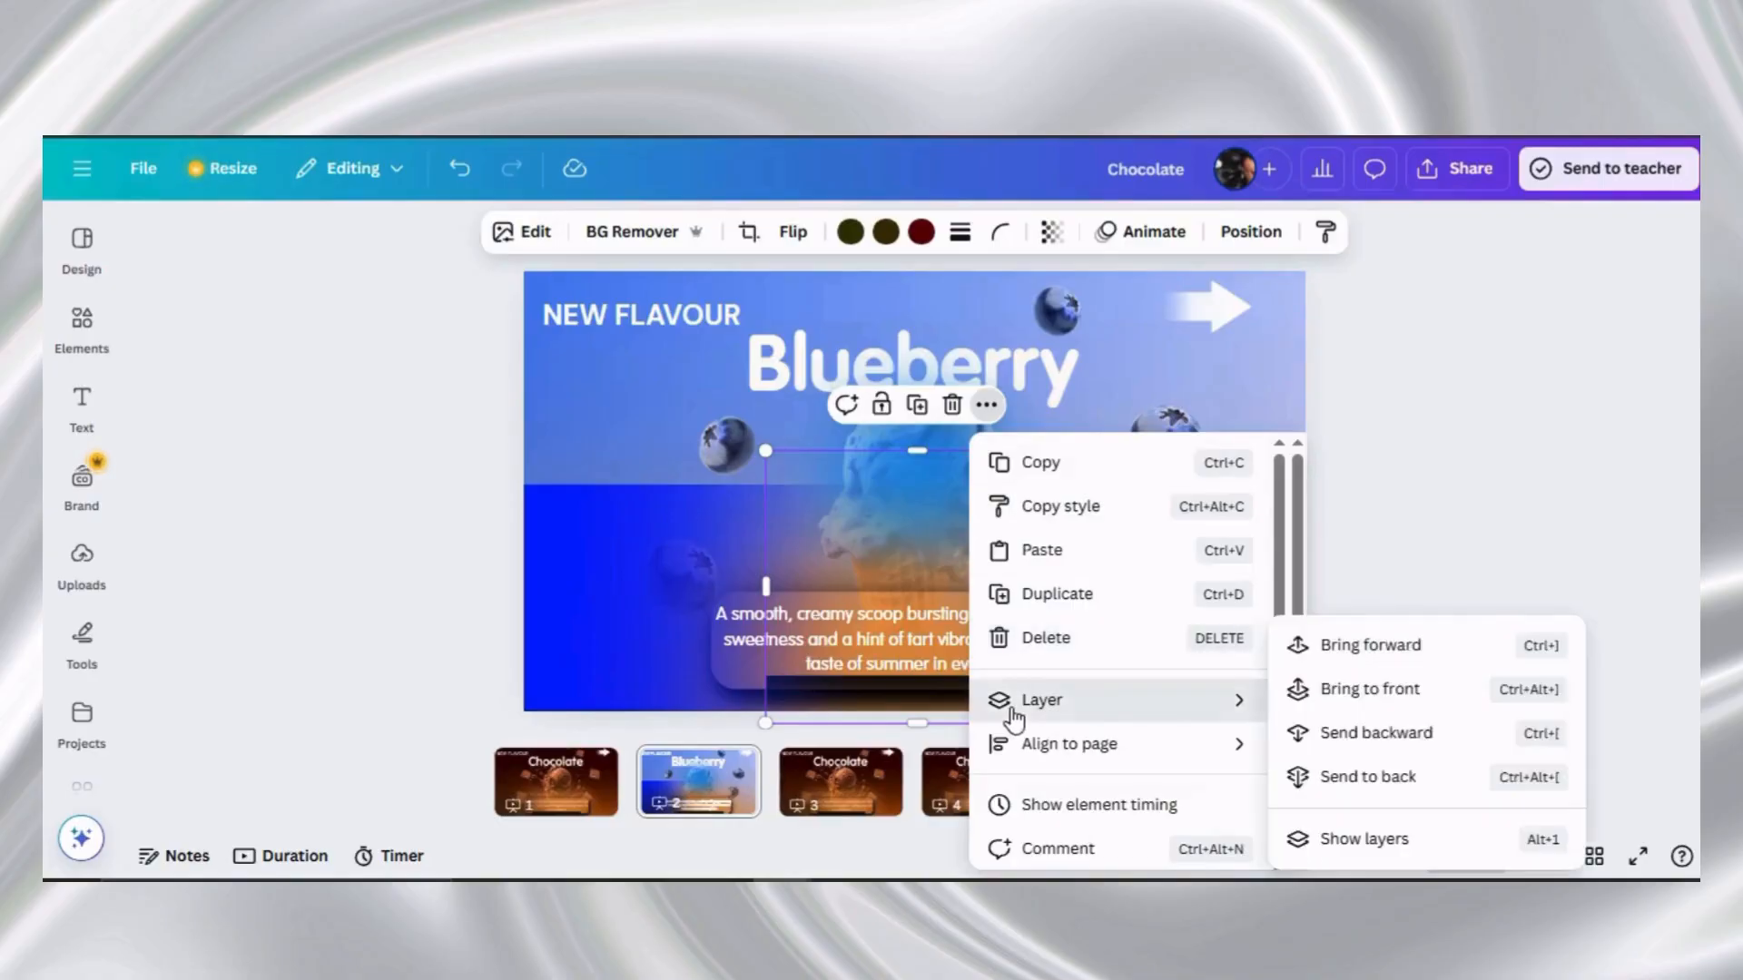
left_click(1325, 843)
scroll(416, 716, "down", 5)
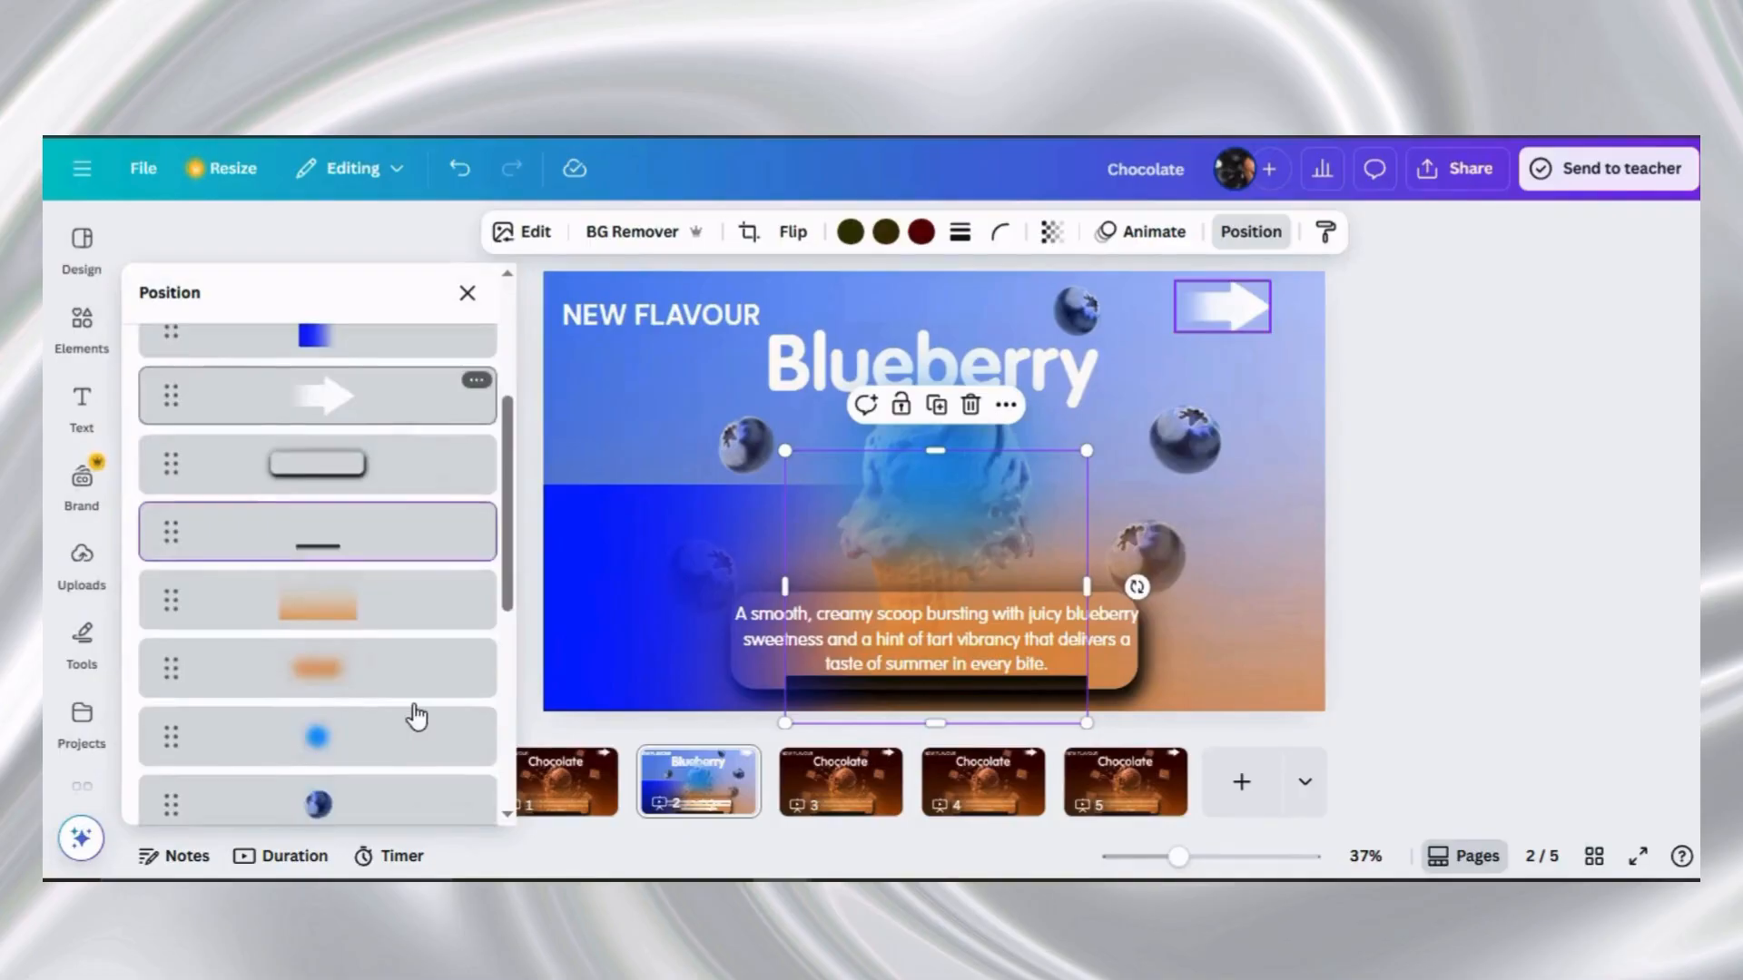
left_click(359, 611)
scroll(363, 615, "down", 1)
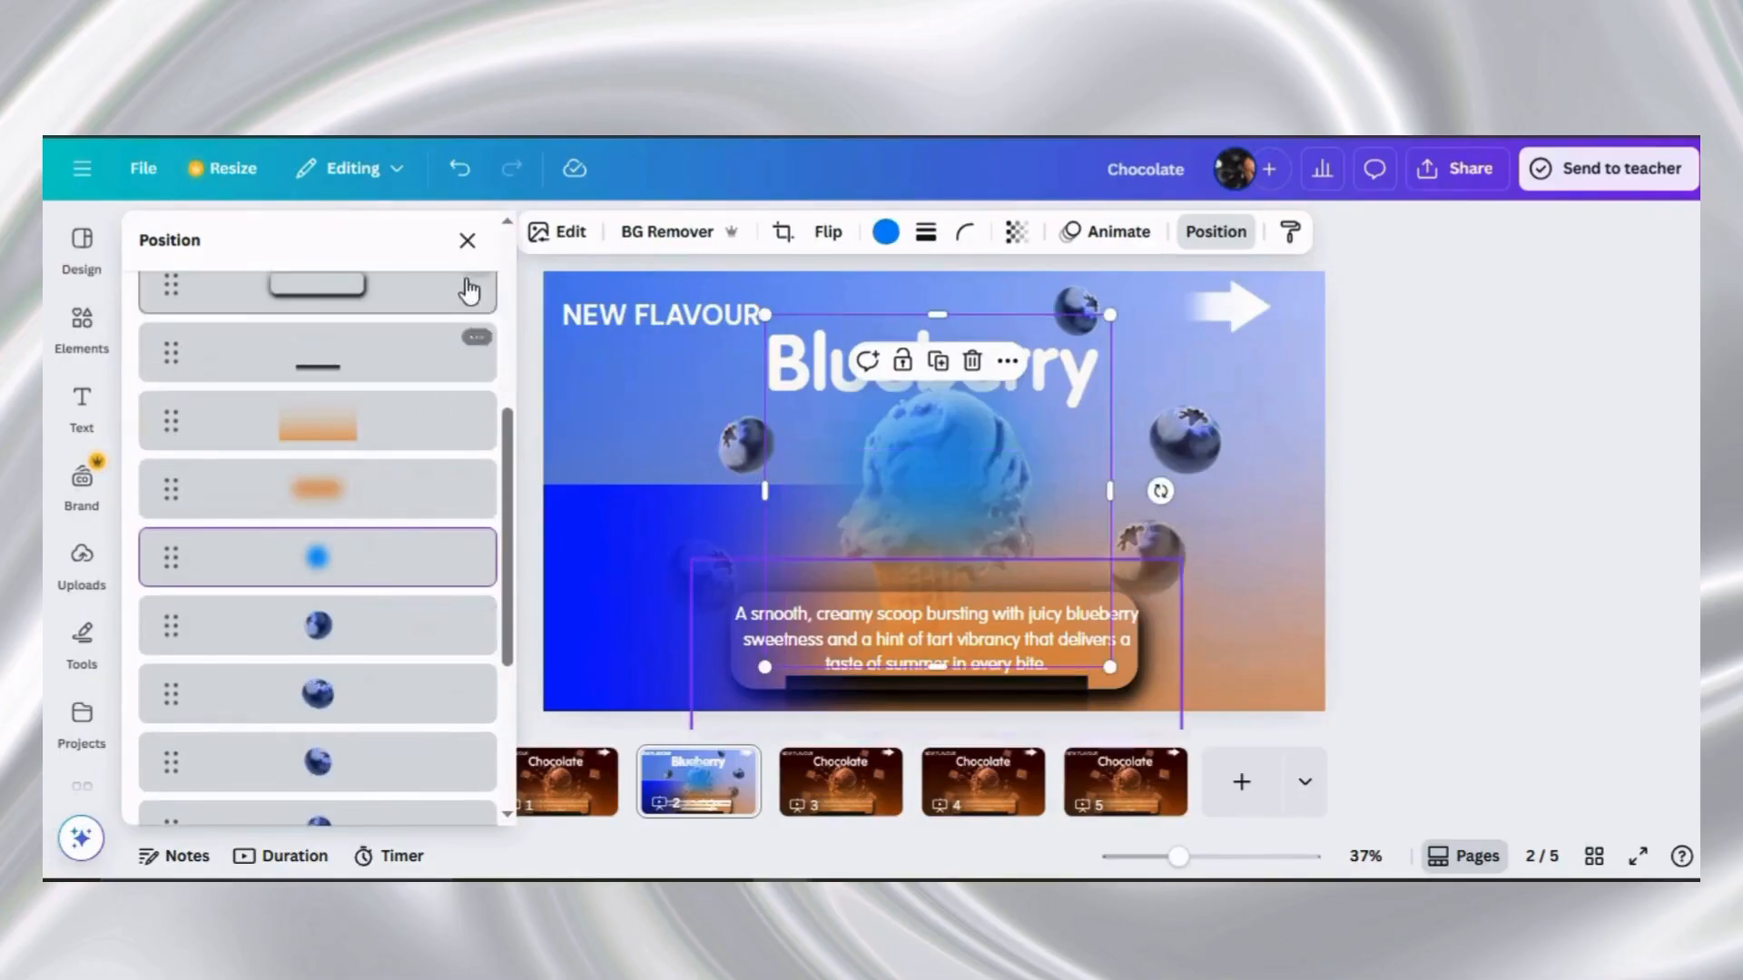
left_click(466, 241)
left_click_drag(892, 462, 915, 532)
Move the blue gradient back over the ice cream and rotate it a quarter turn so its solid blue edge faces down
left_click(706, 526)
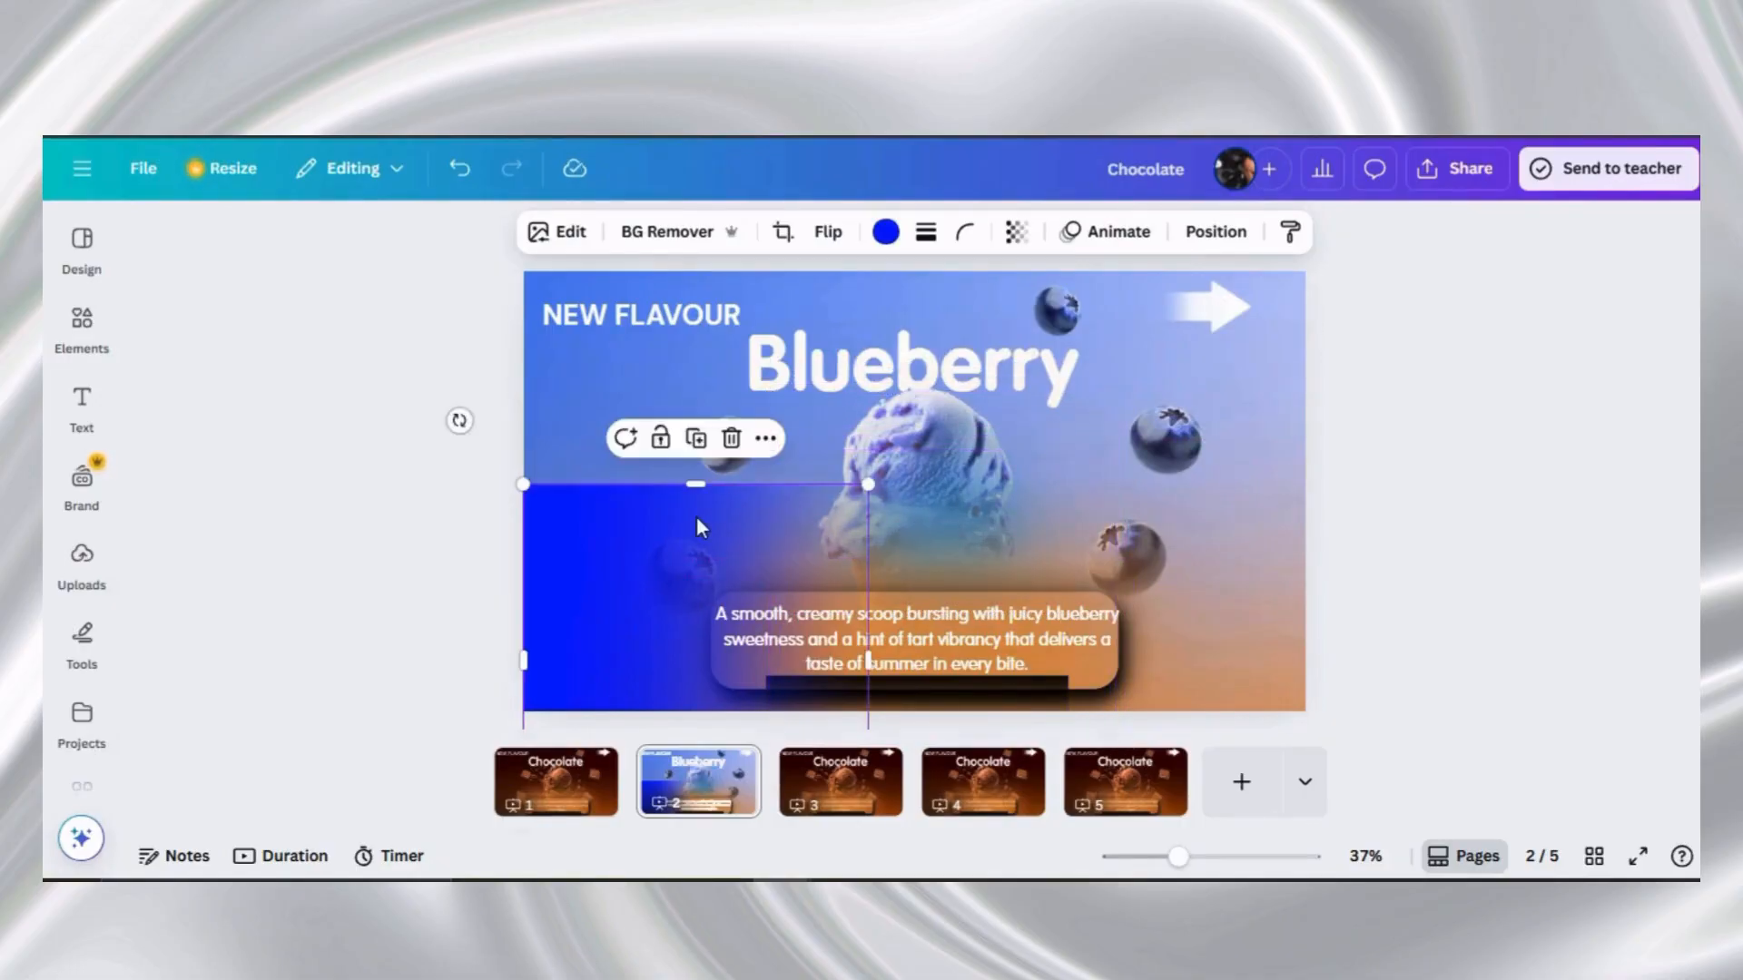
left_click_drag(738, 508, 922, 360)
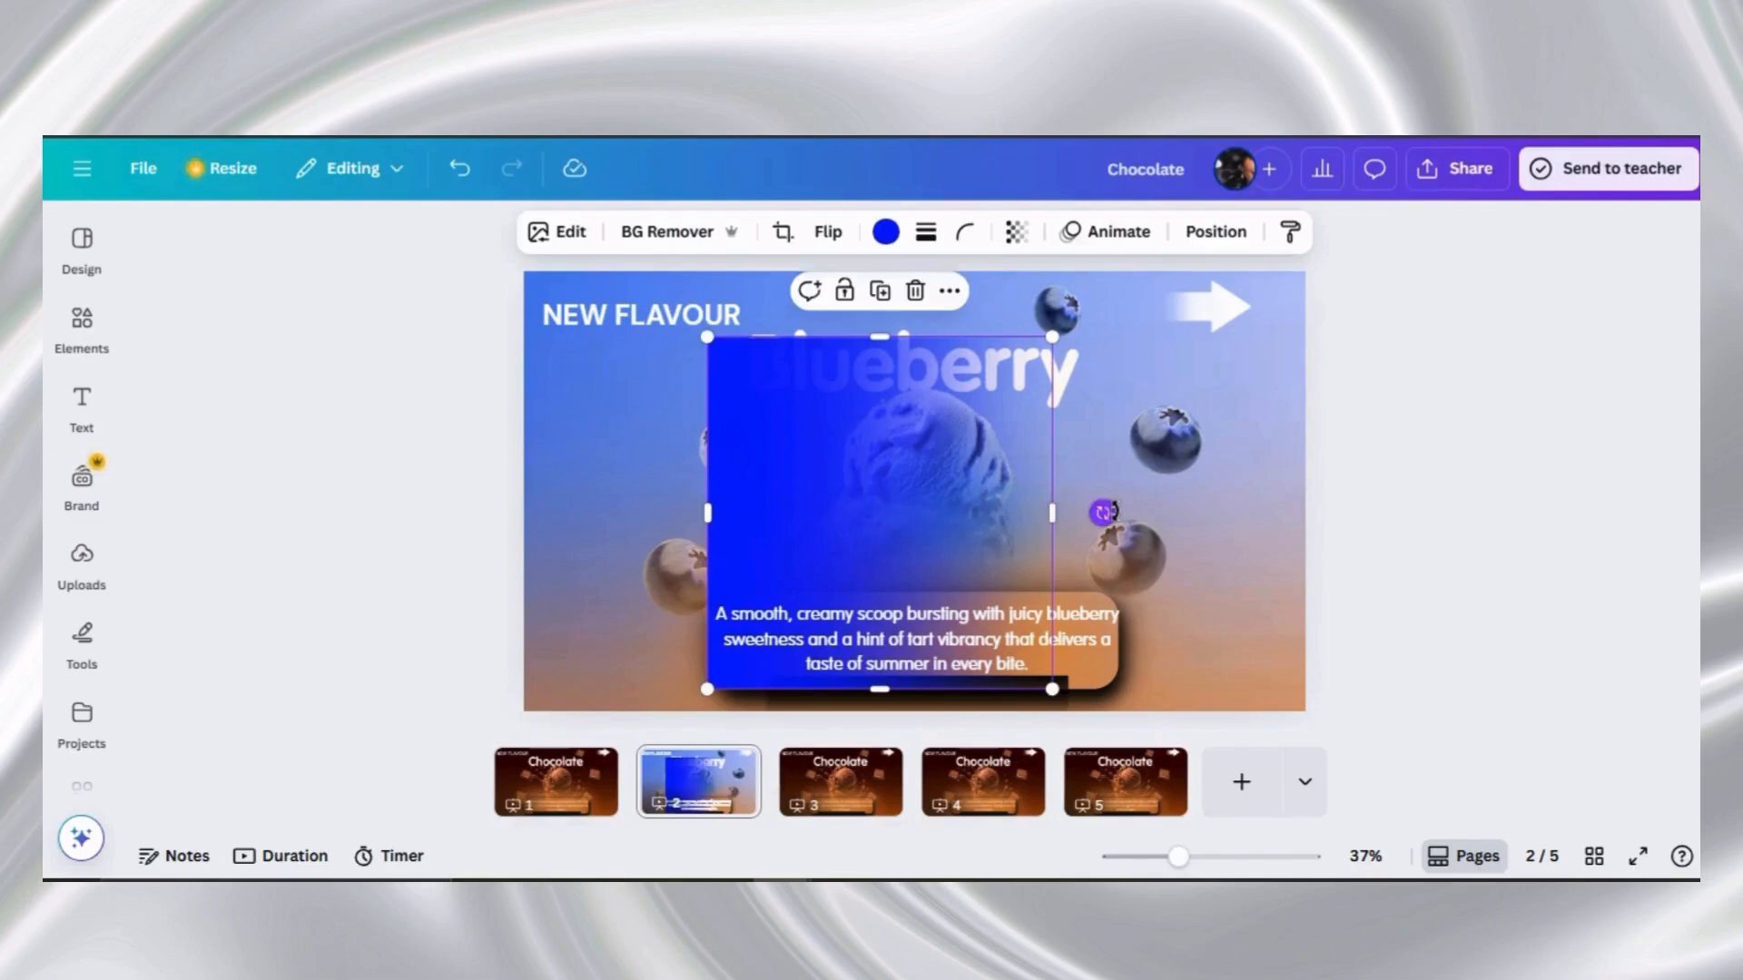
left_click_drag(1103, 513, 881, 352)
Find the blurred orange glow in the layer list of page 2 and delete it
left_click(950, 296)
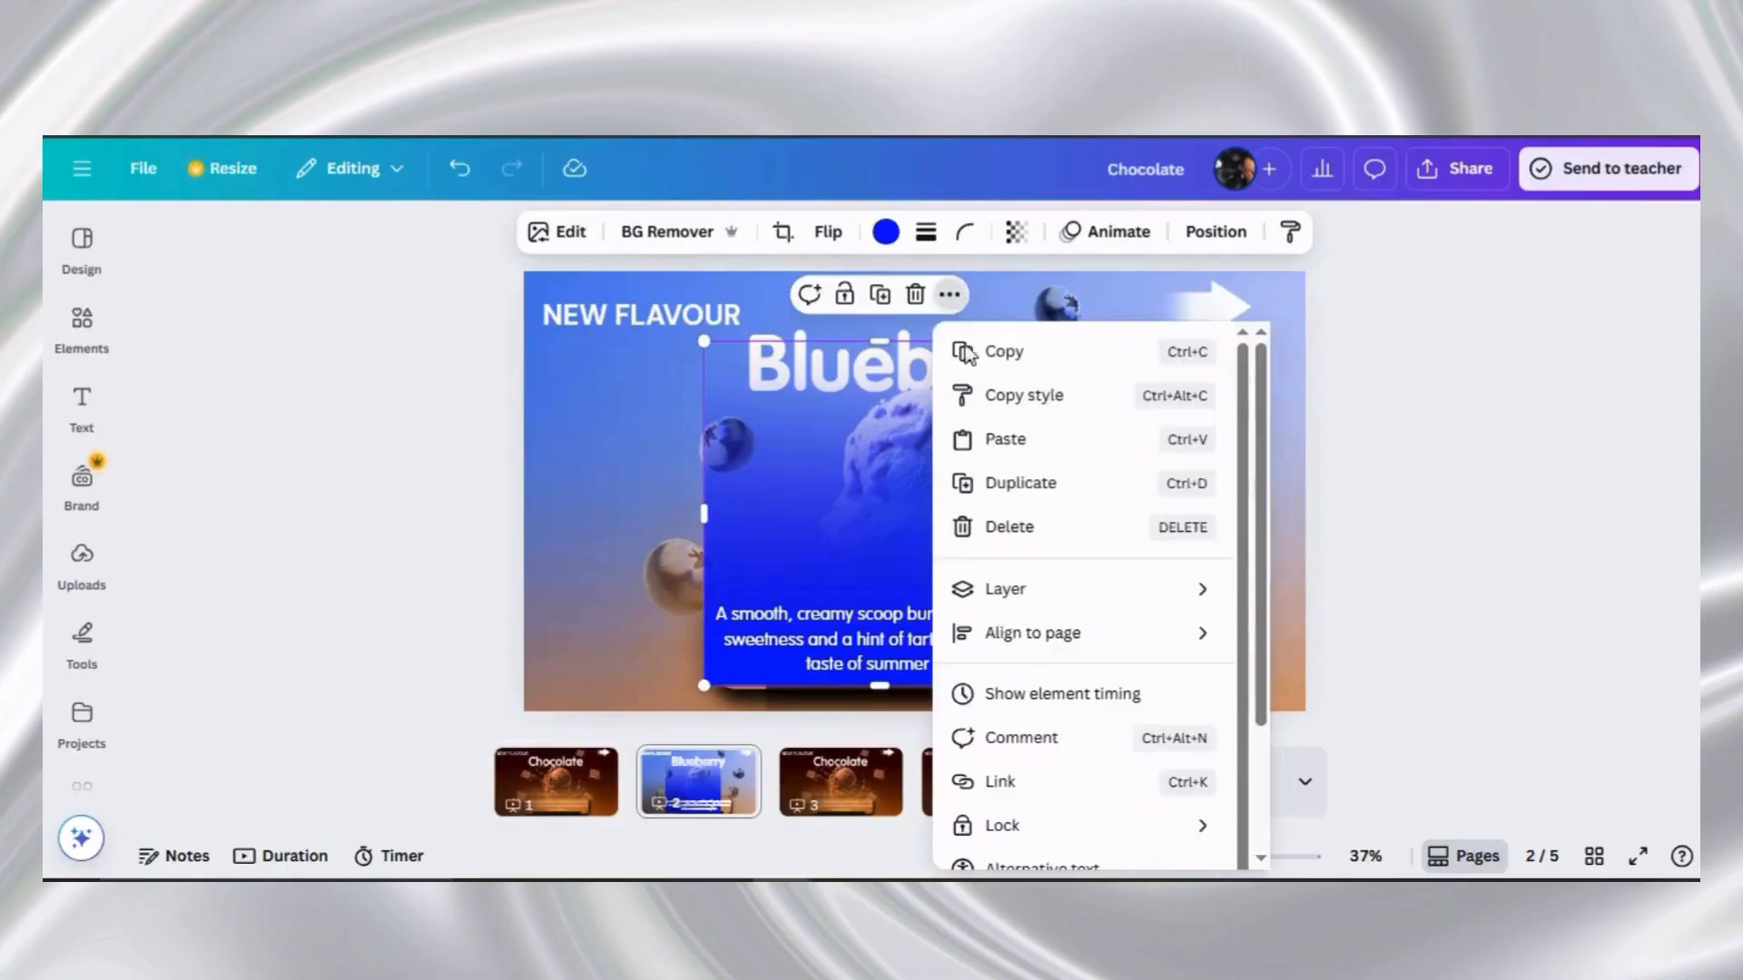
mouse_move(1043, 599)
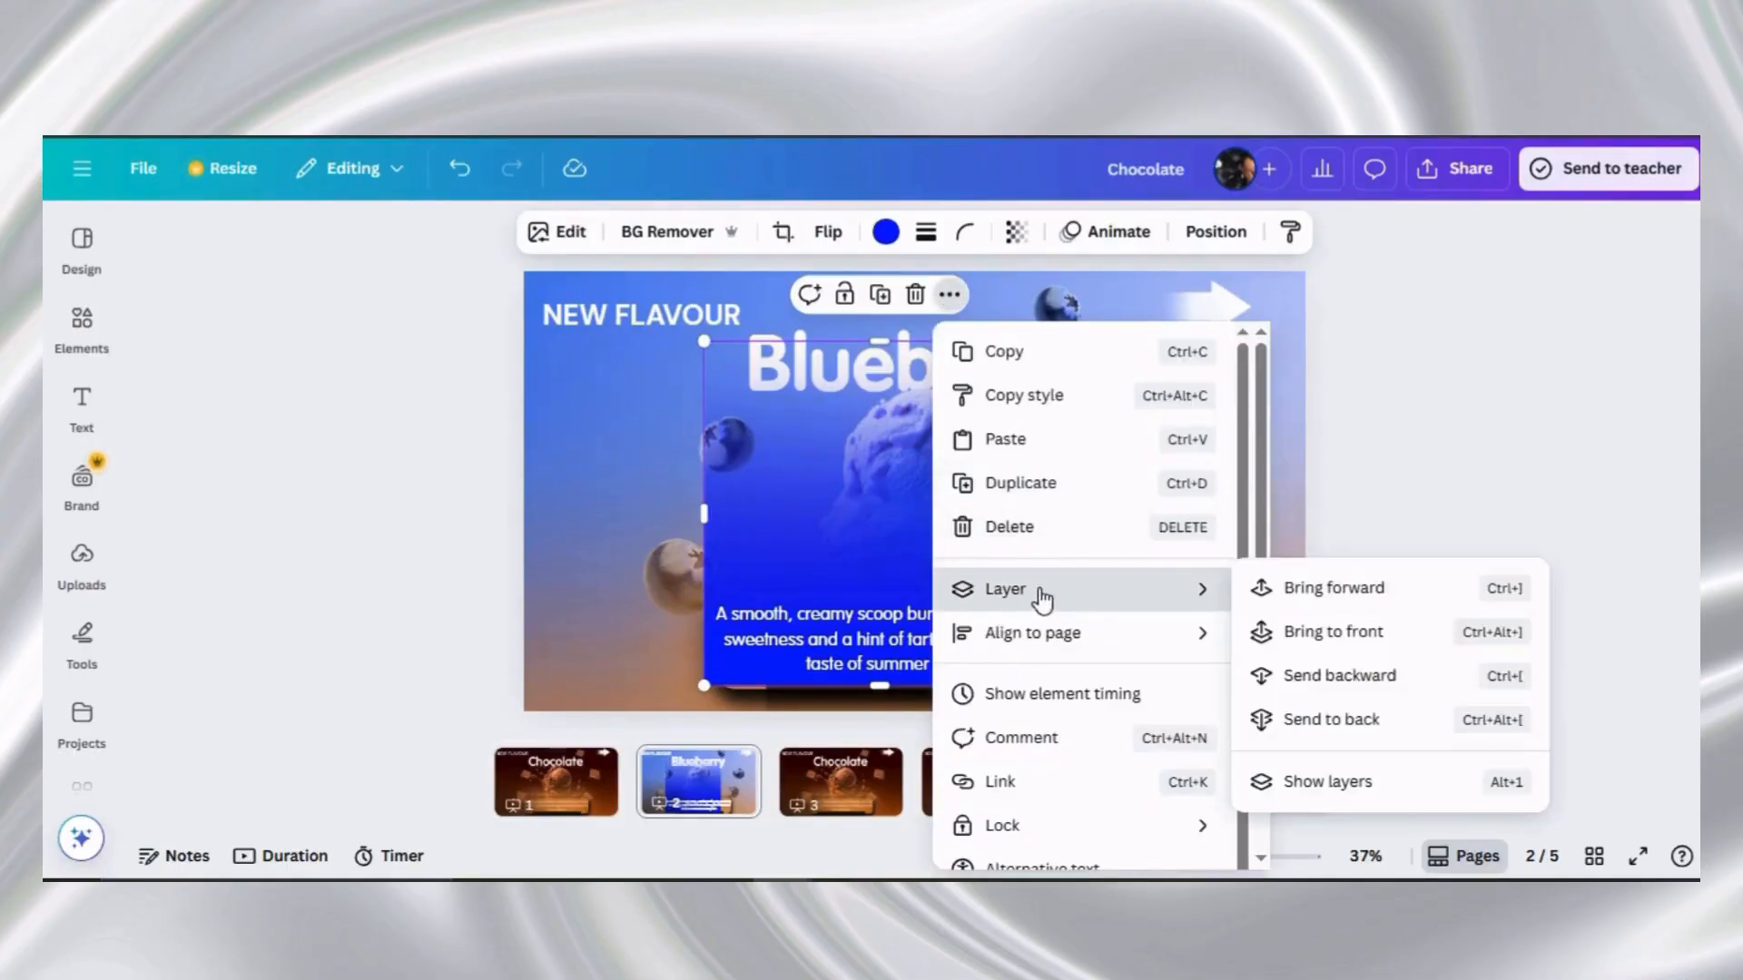
left_click(1263, 777)
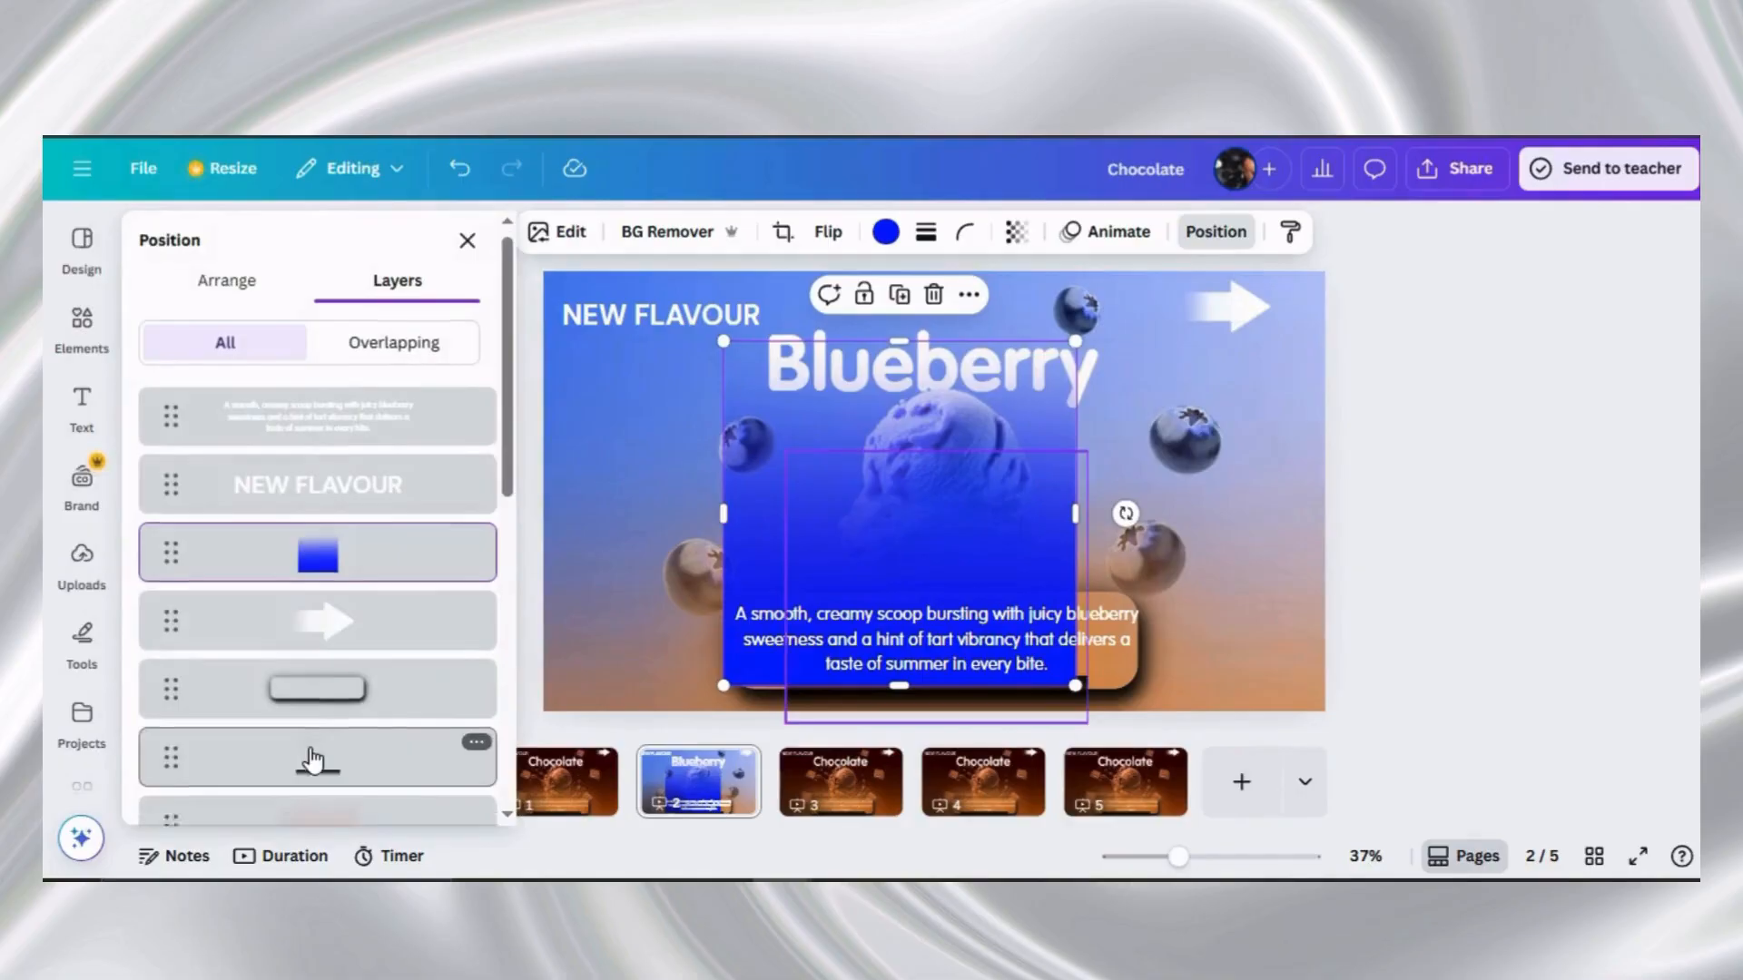
scroll(313, 761, "down", 4)
left_click(311, 571)
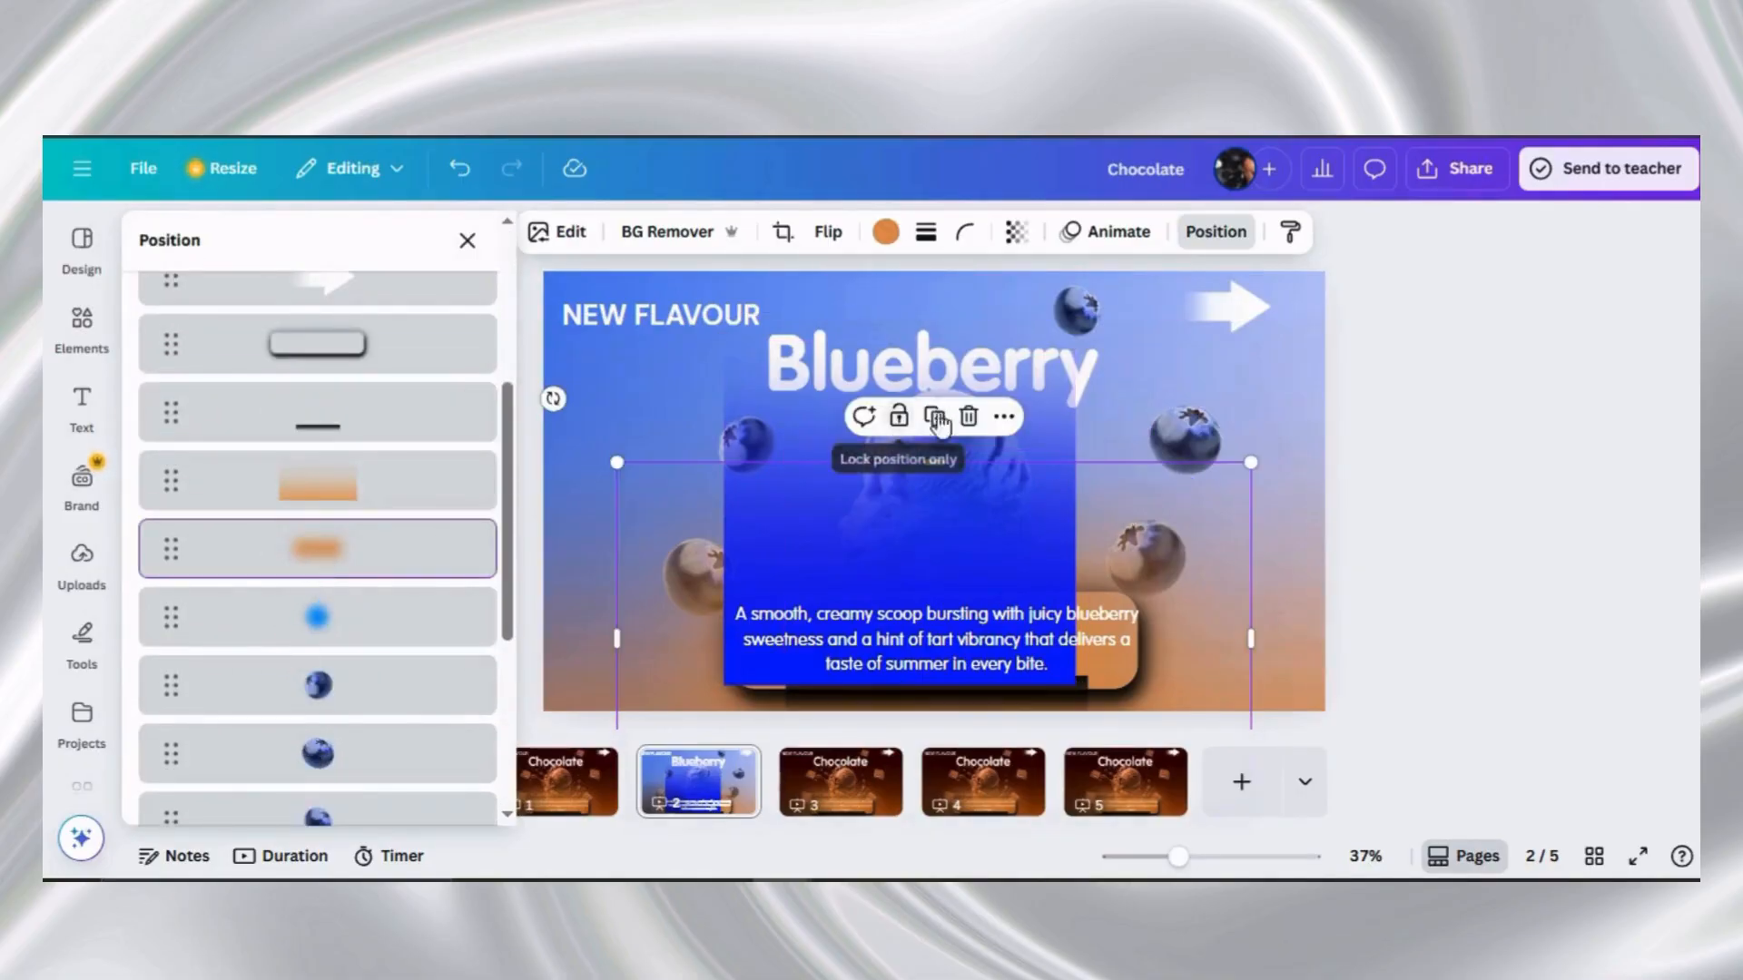
left_click(968, 420)
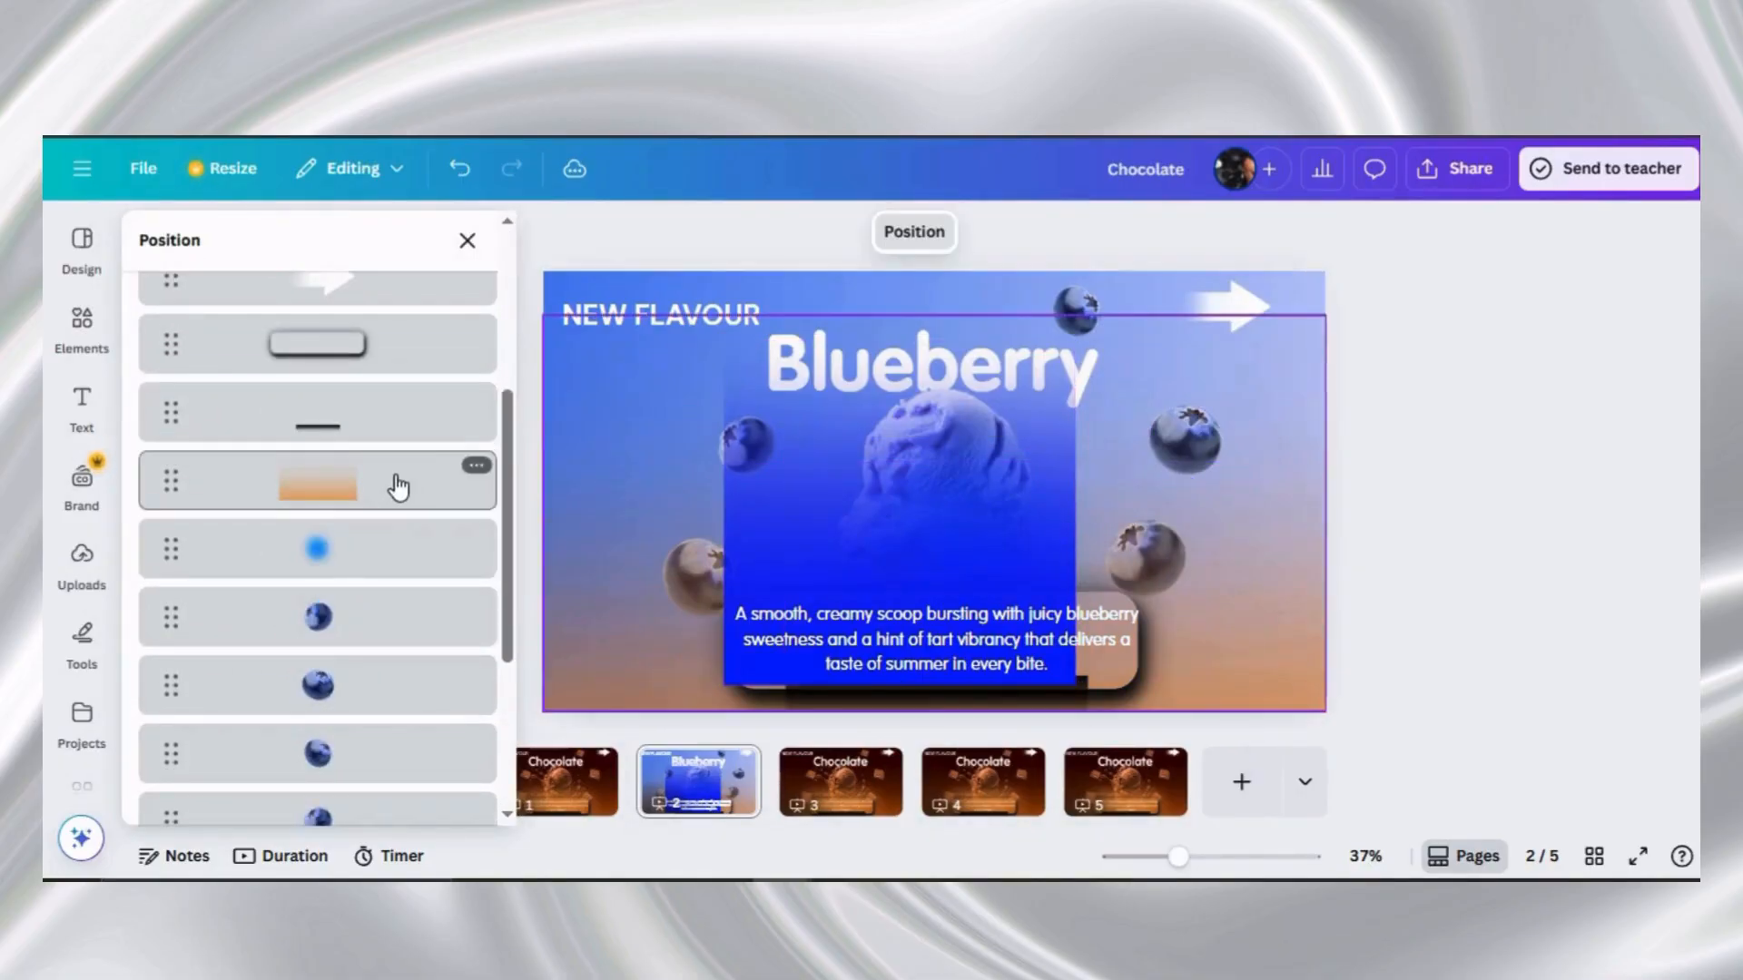
Move the blue gradient down the layer order, behind the description box
scroll(299, 427, "up", 5)
left_click(307, 570)
left_click_drag(306, 572, 298, 652)
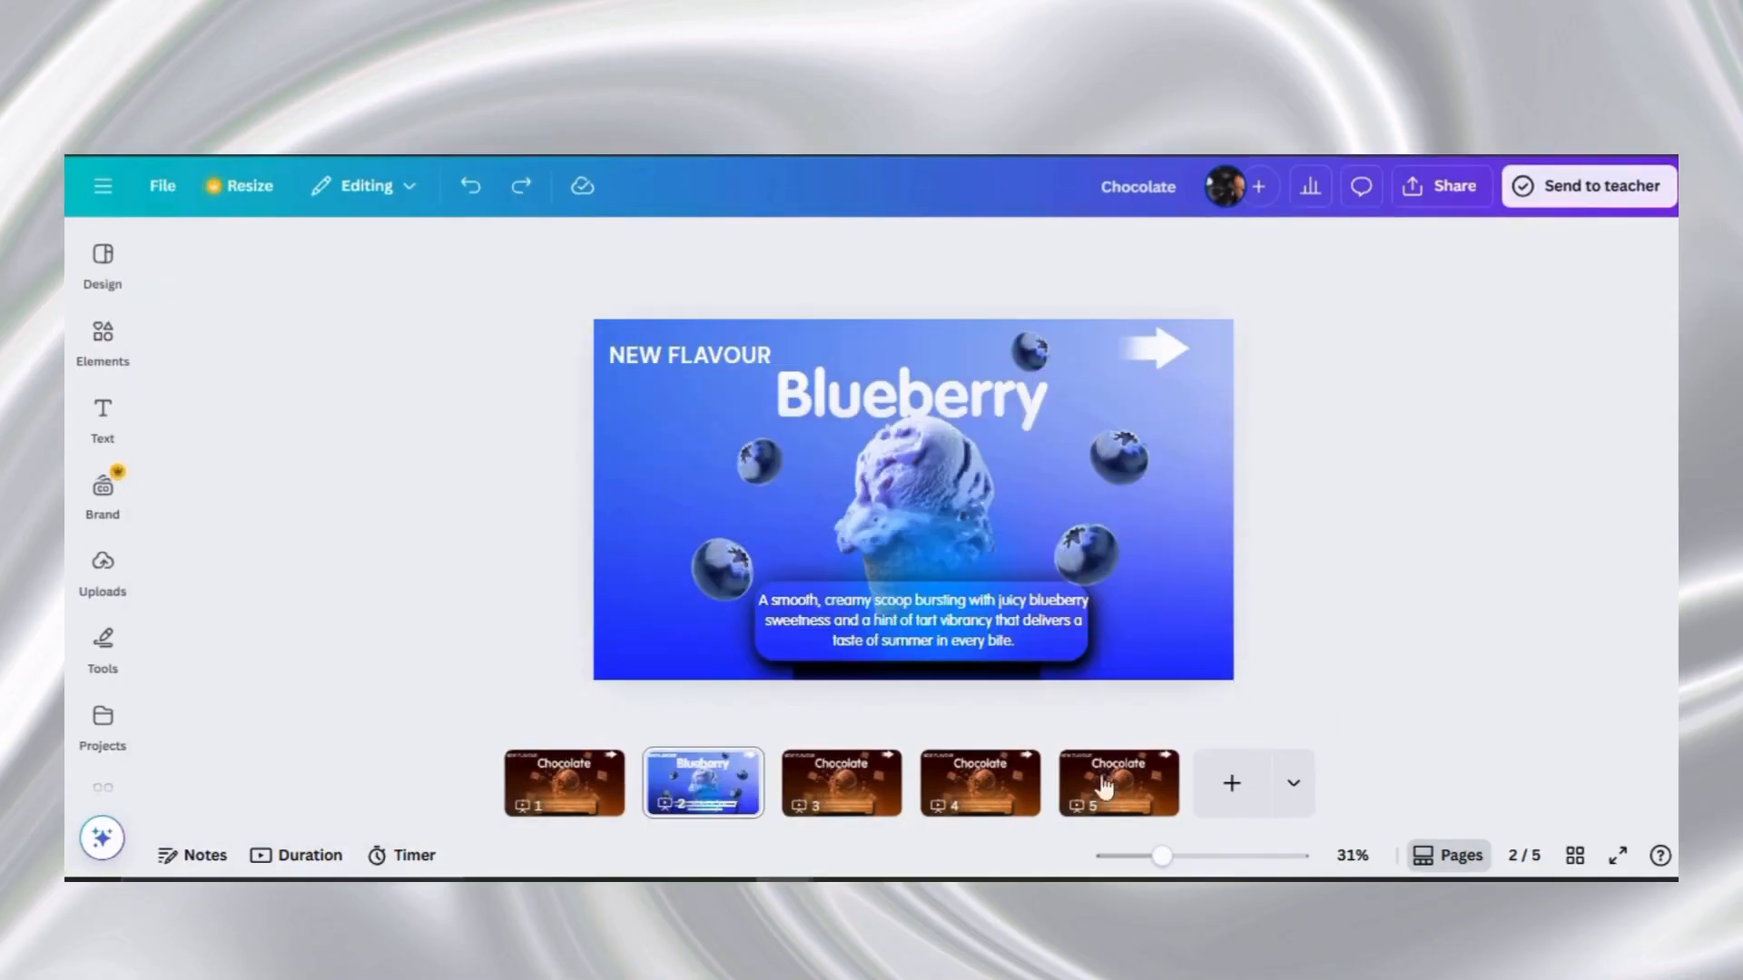
Set the background of page 3 to the solid light green #A9D6A3 and close the colour settings
left_click(841, 782)
left_click(761, 247)
left_click(761, 247)
left_click(761, 247)
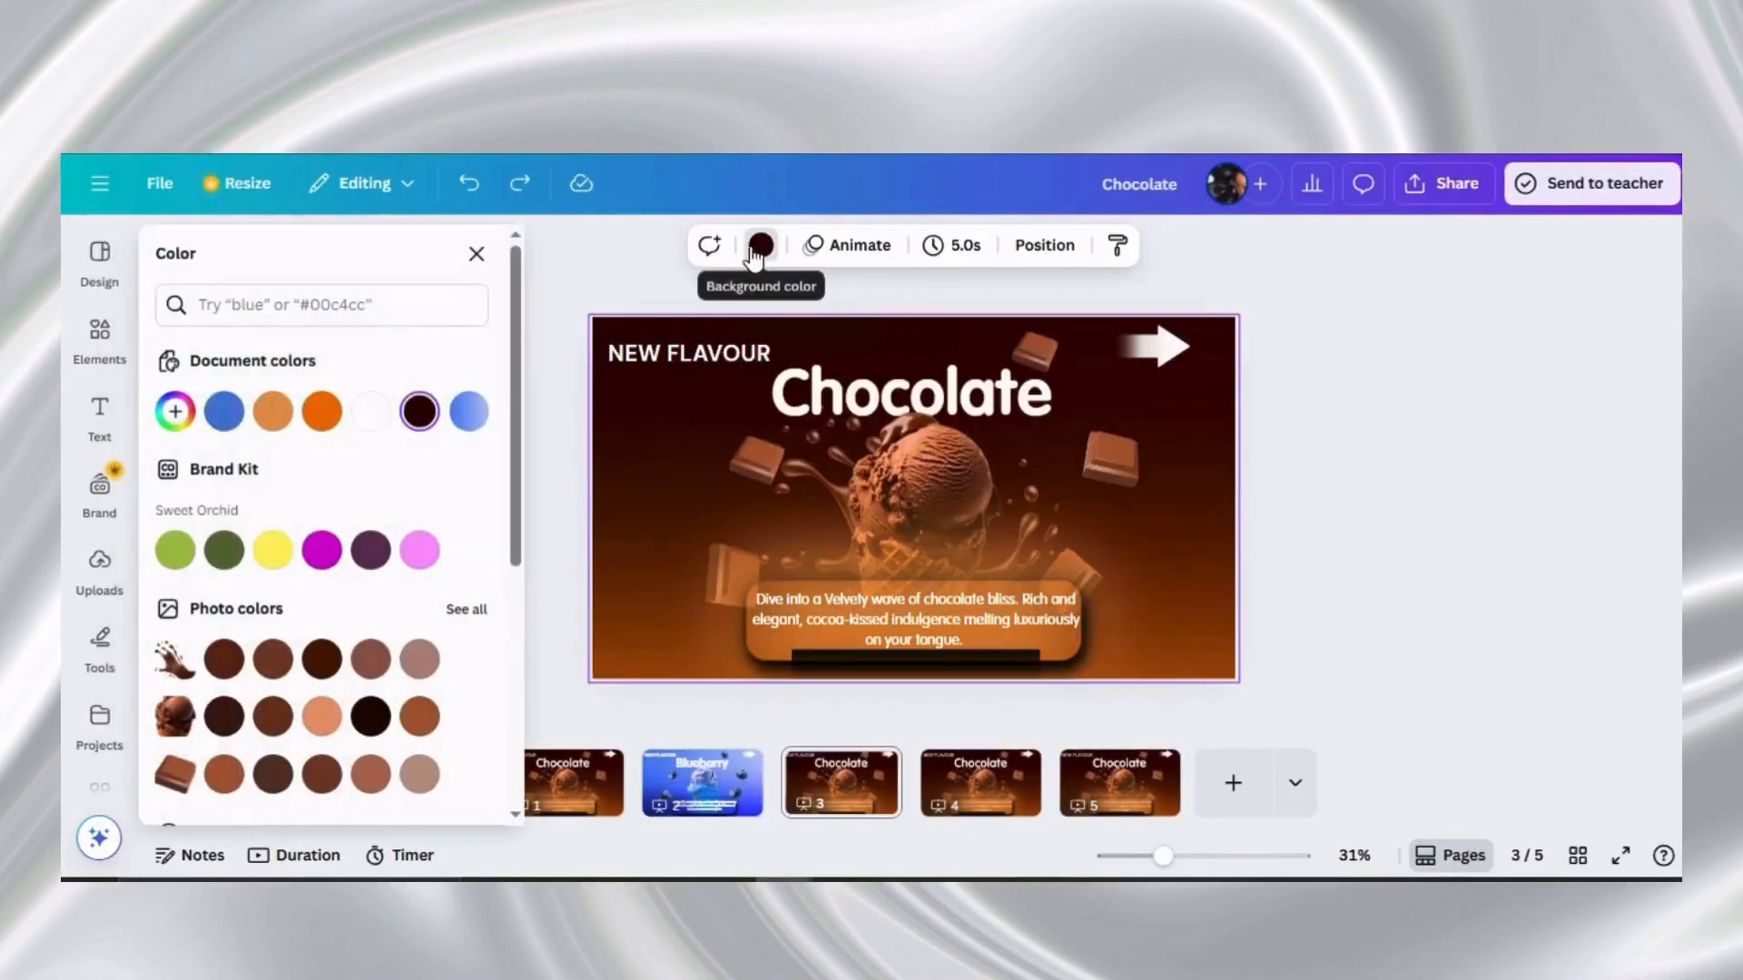
left_click(418, 413)
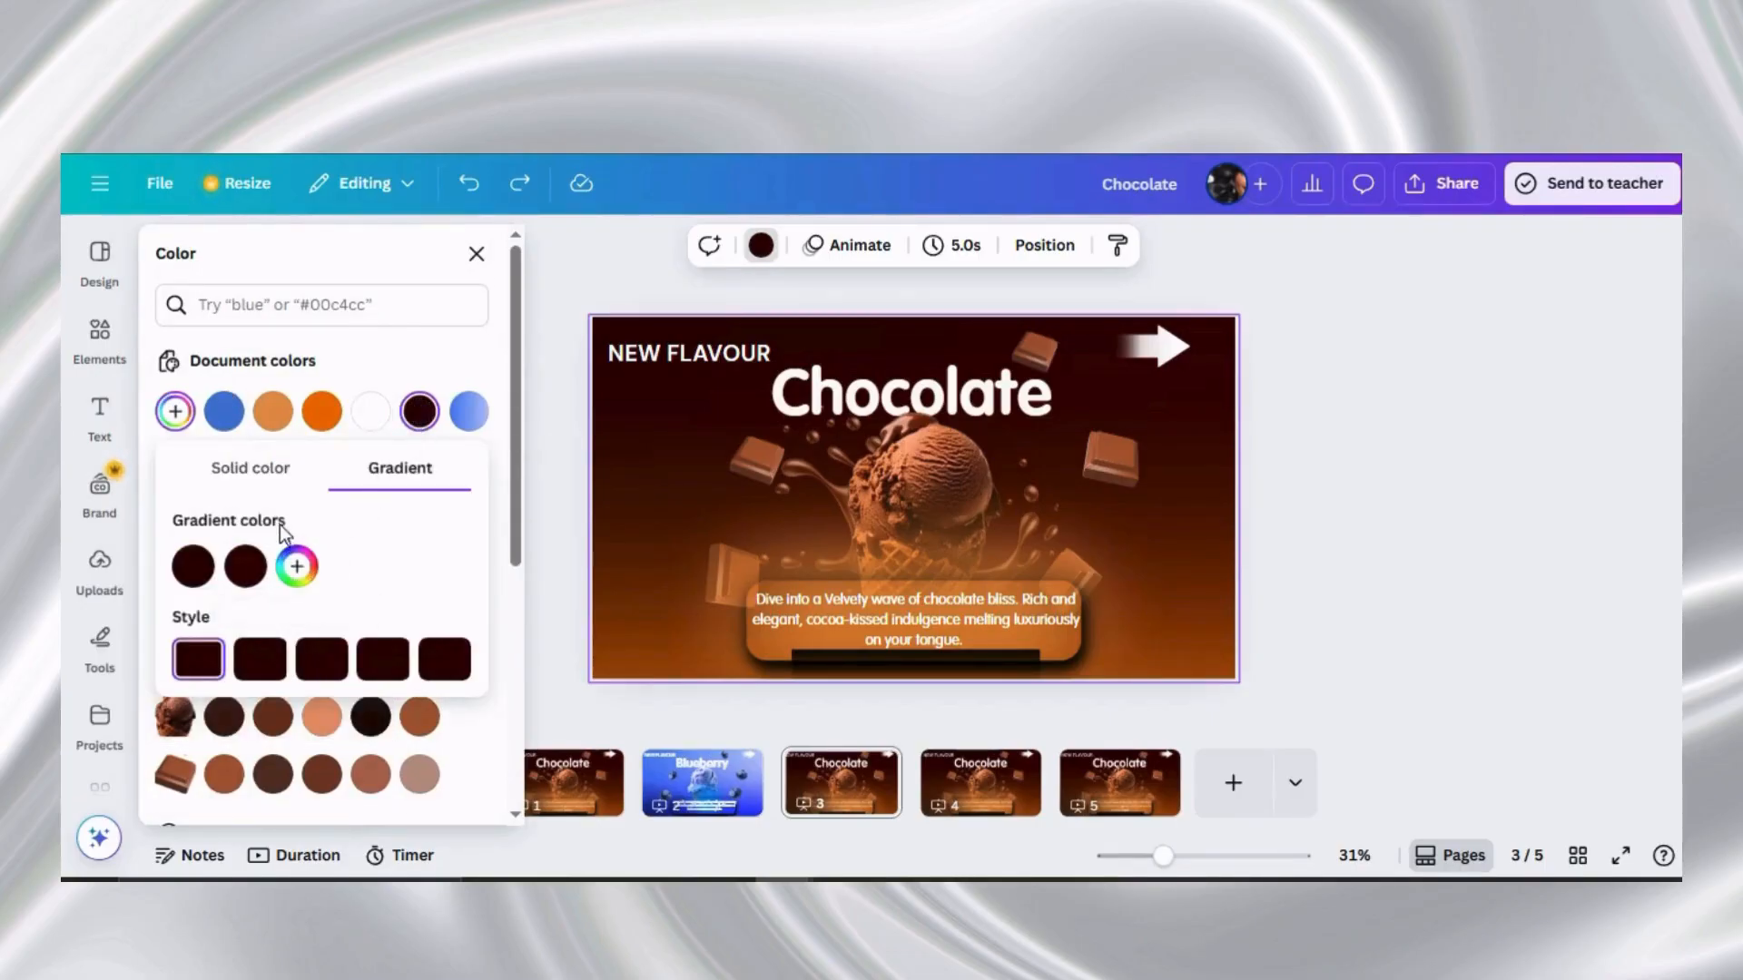
left_click(259, 477)
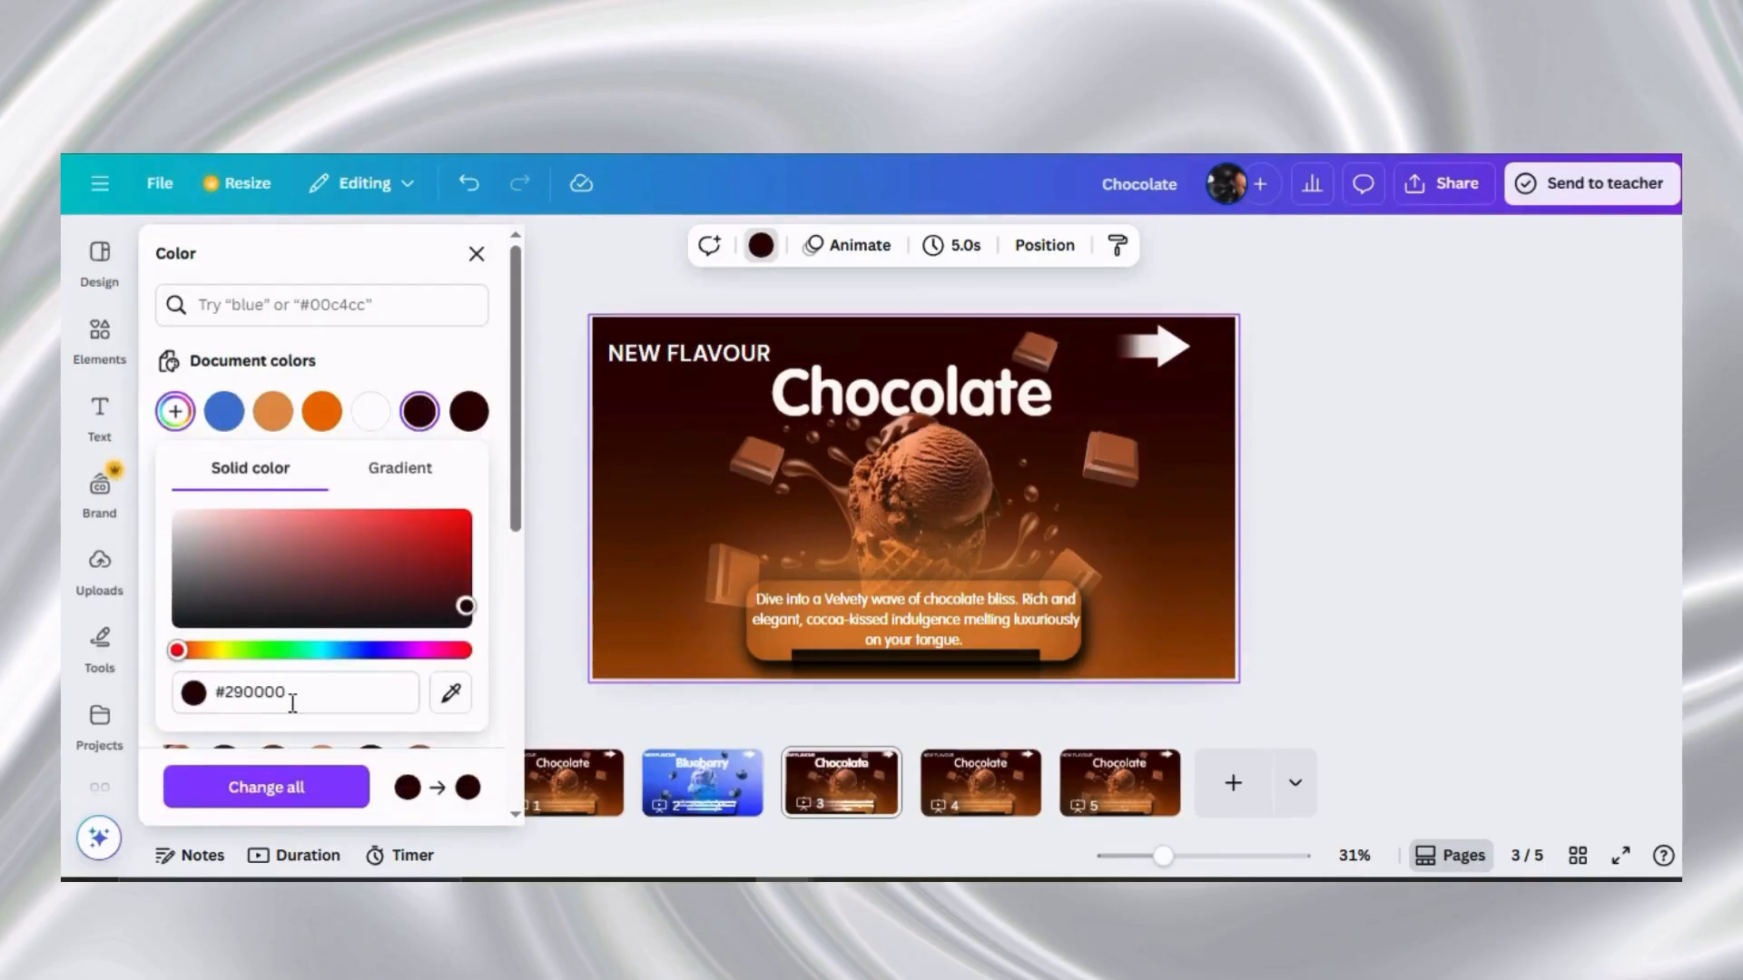
key("BackSpace")
key("BackSpace")
key("BackSpace")
key("BackSpace")
key("BackSpace")
key("BackSpace")
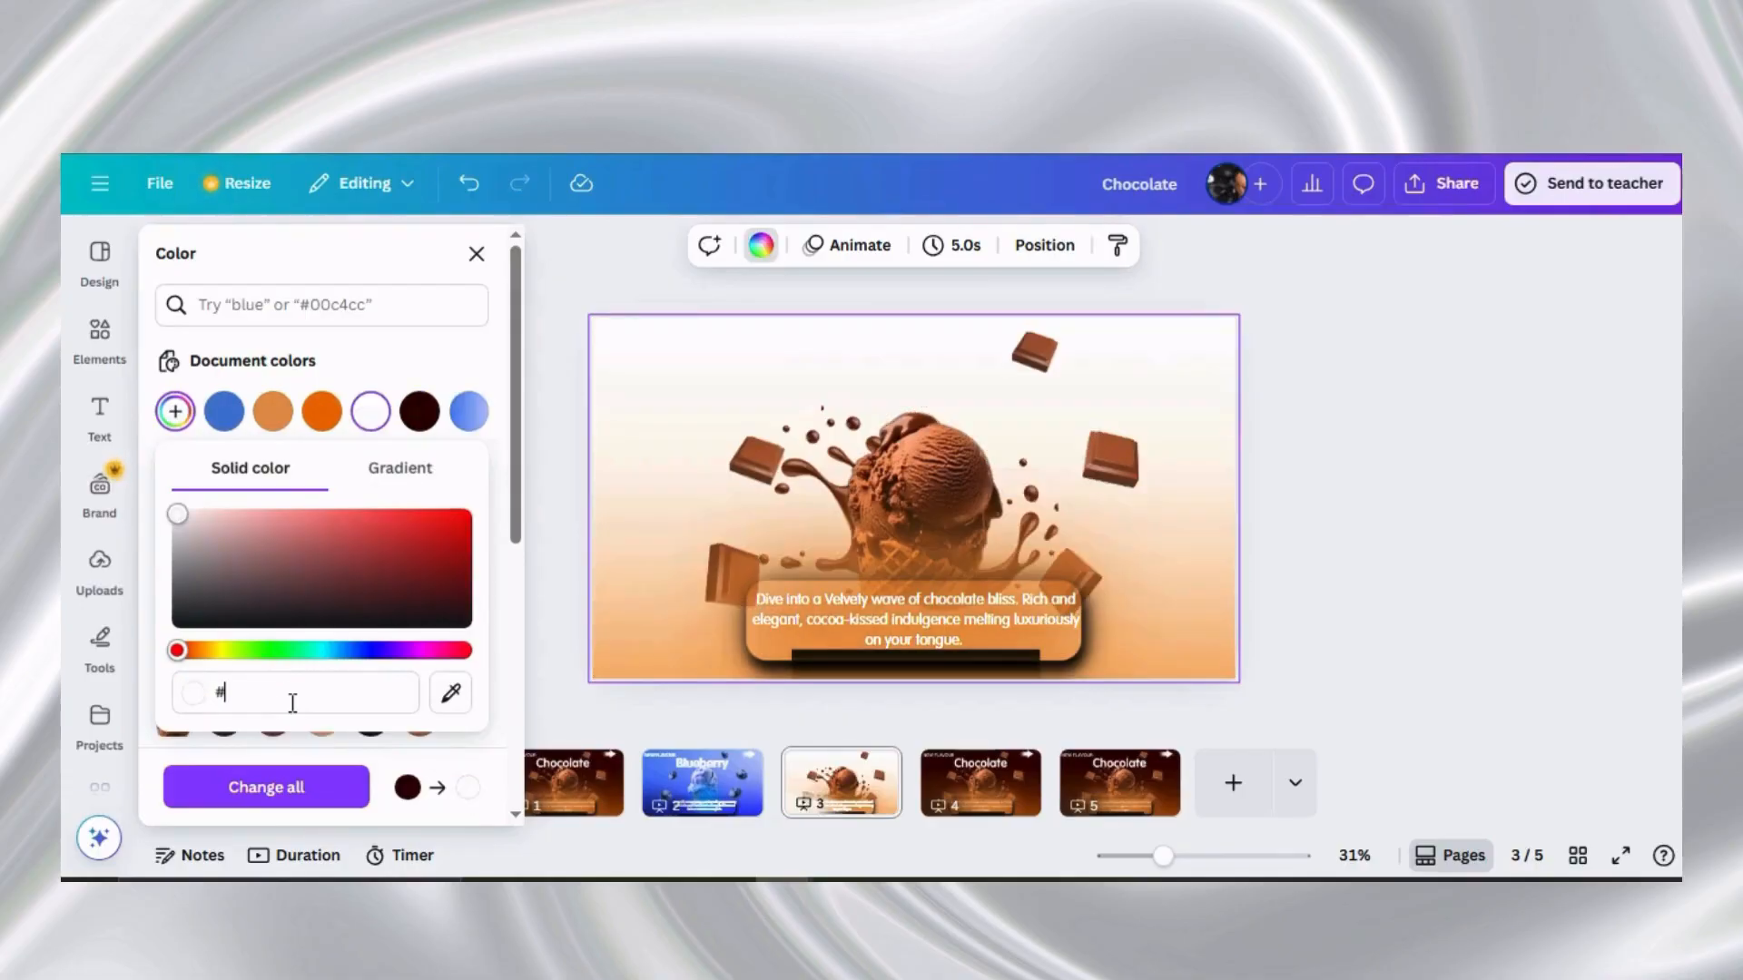
type("A")
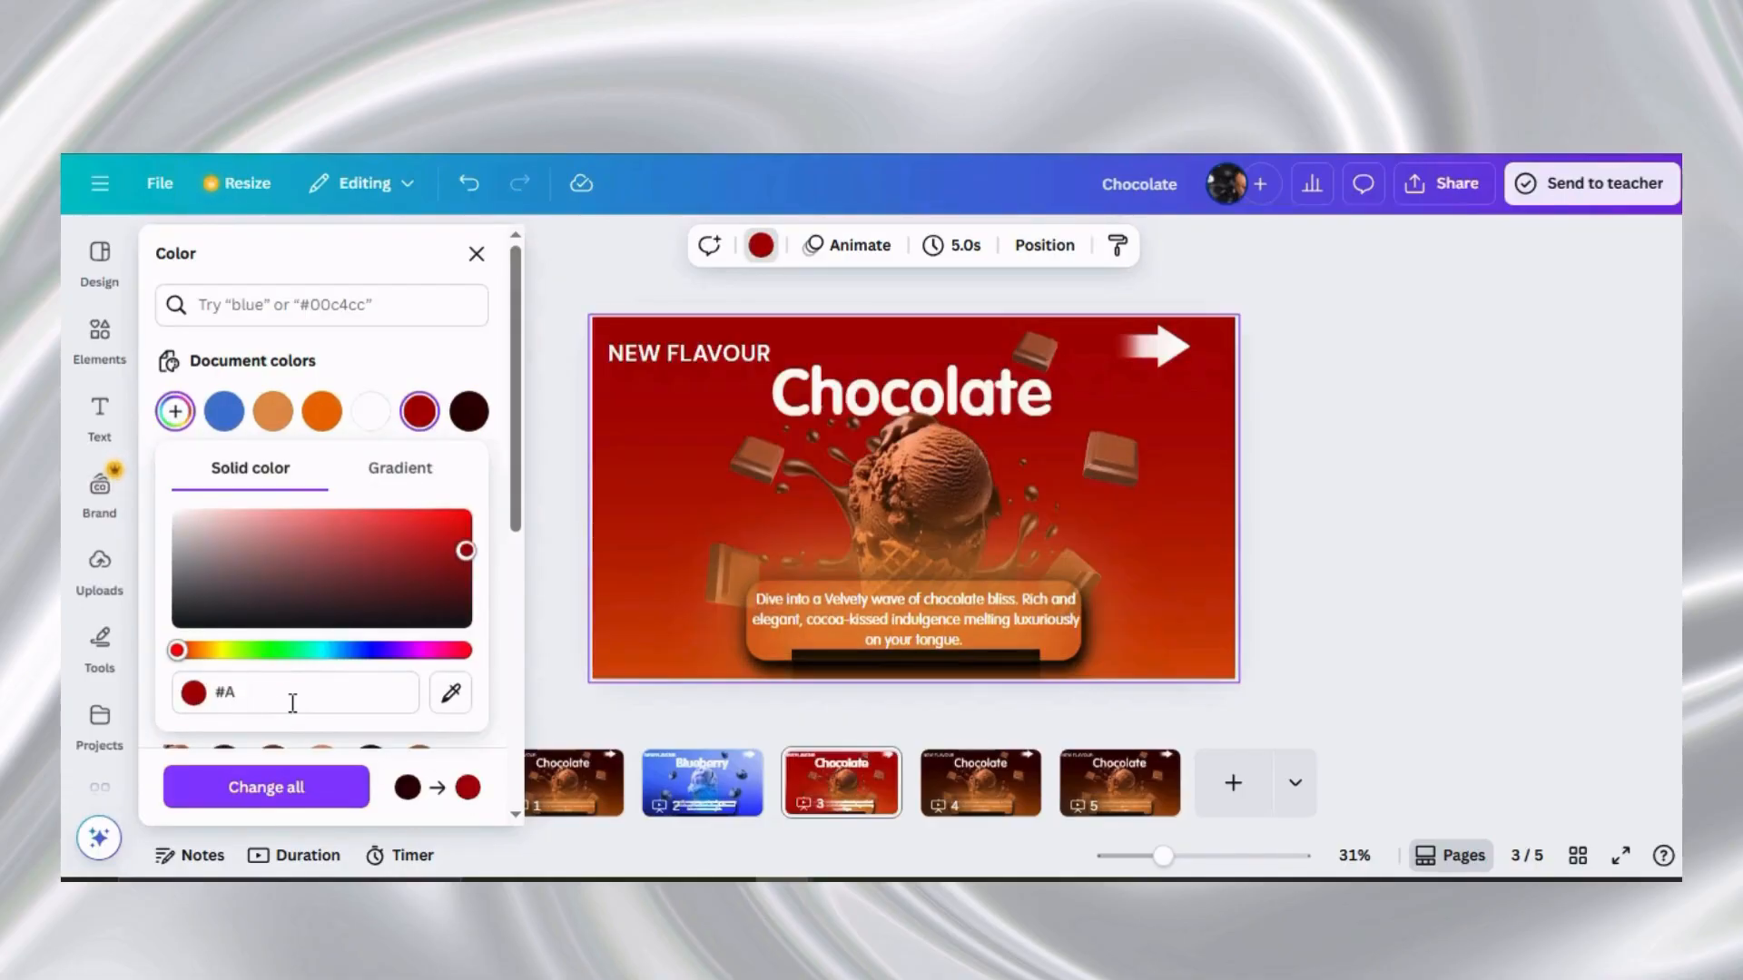
type("9D")
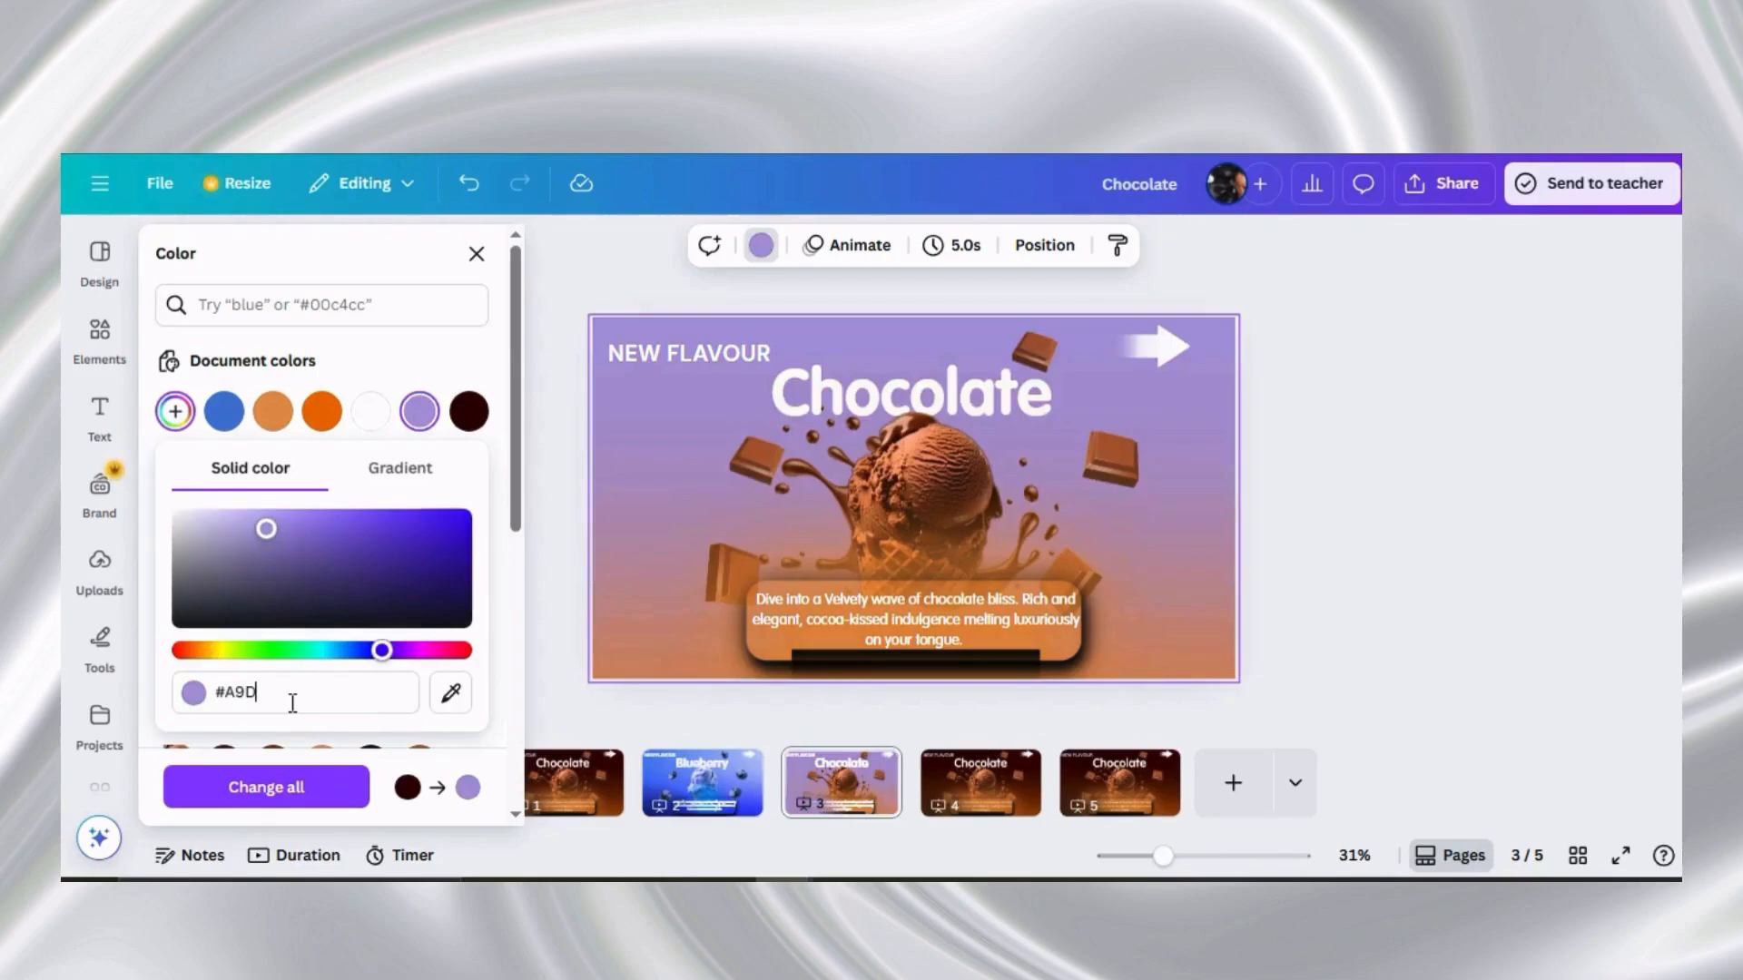
type("6")
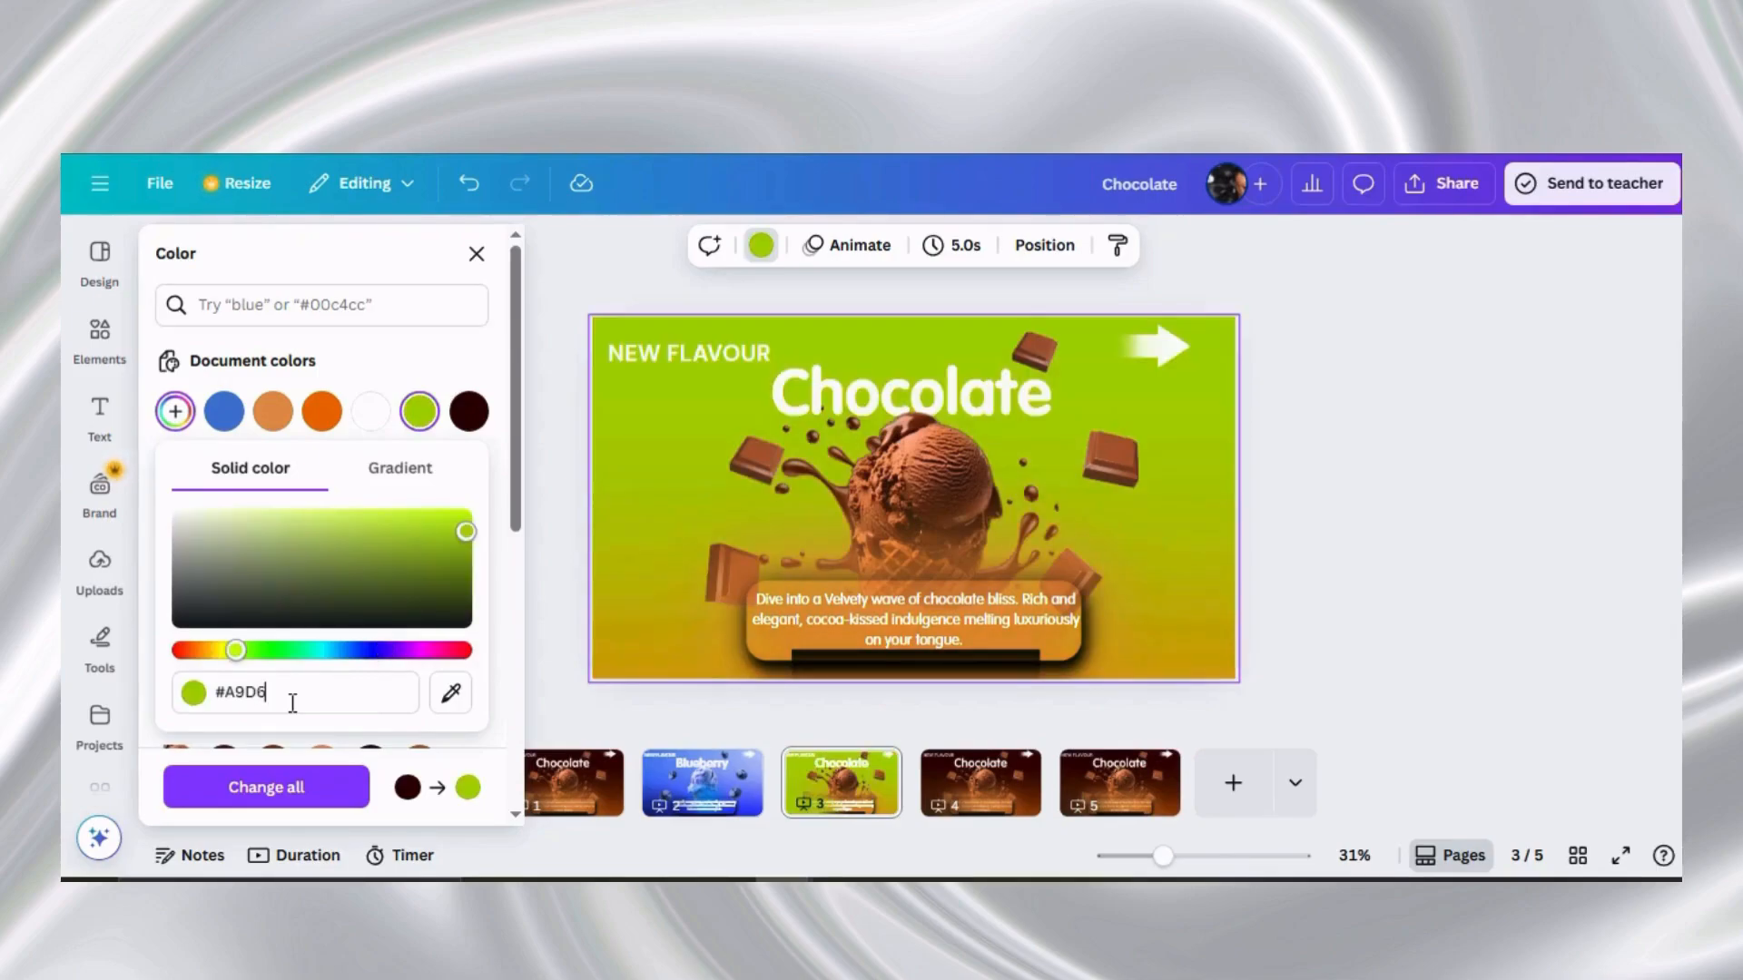
type("A3")
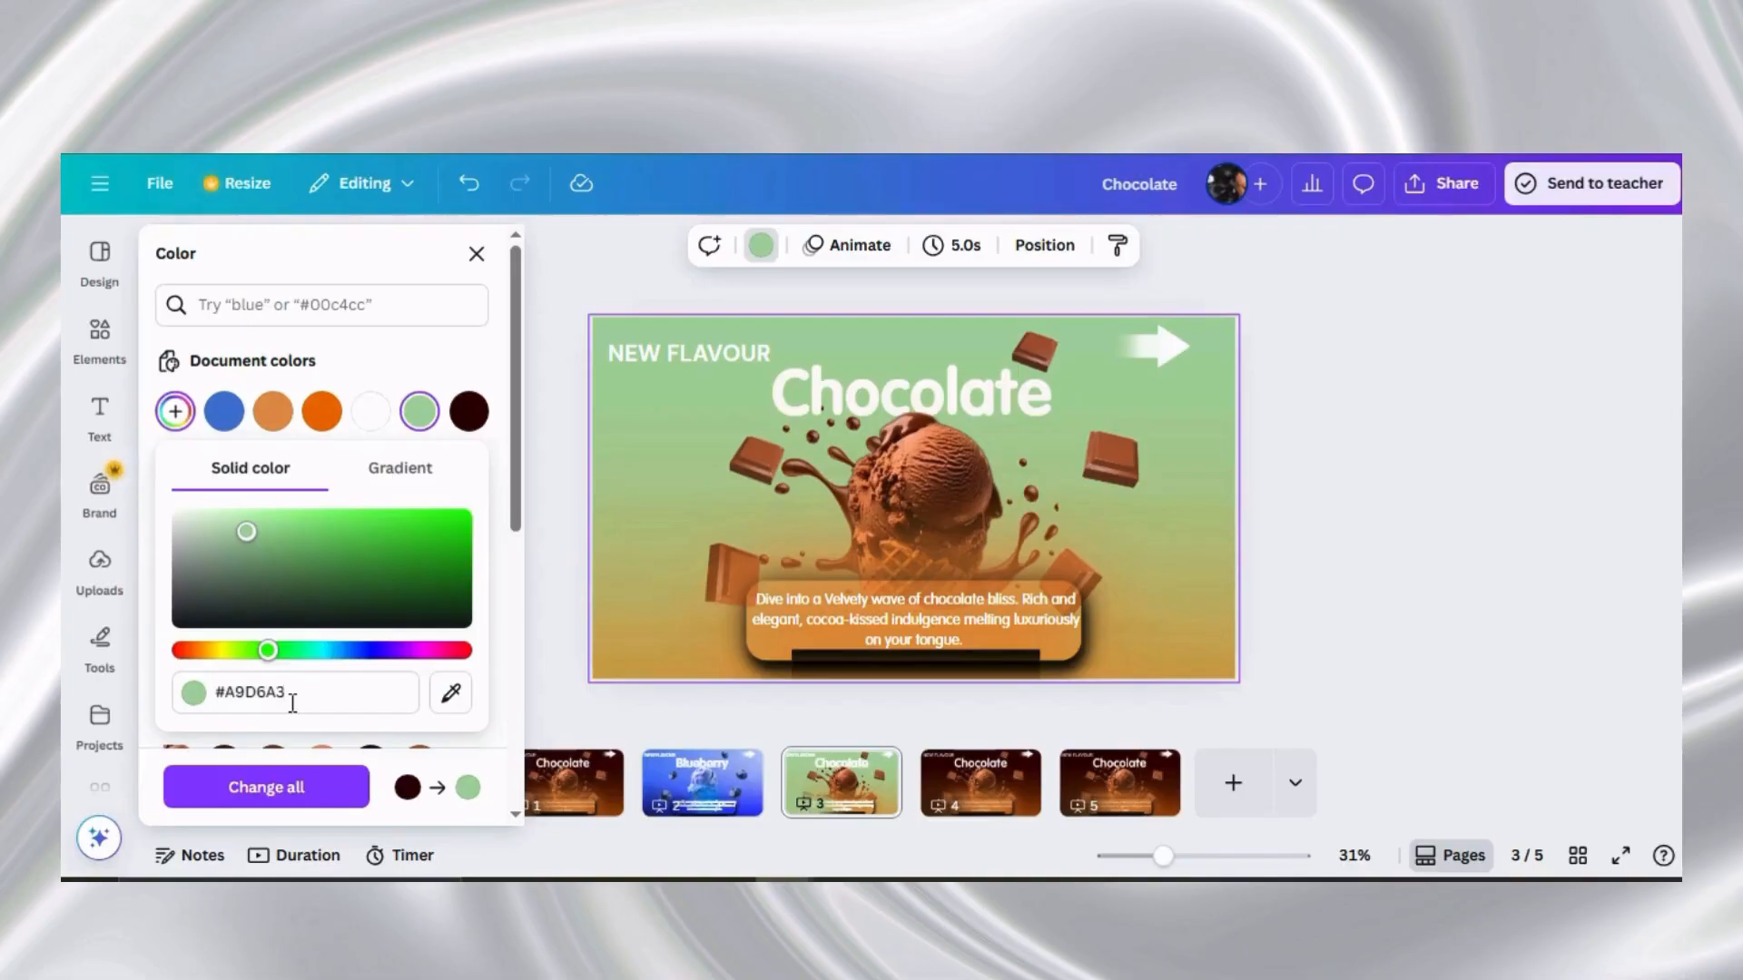
left_click(478, 249)
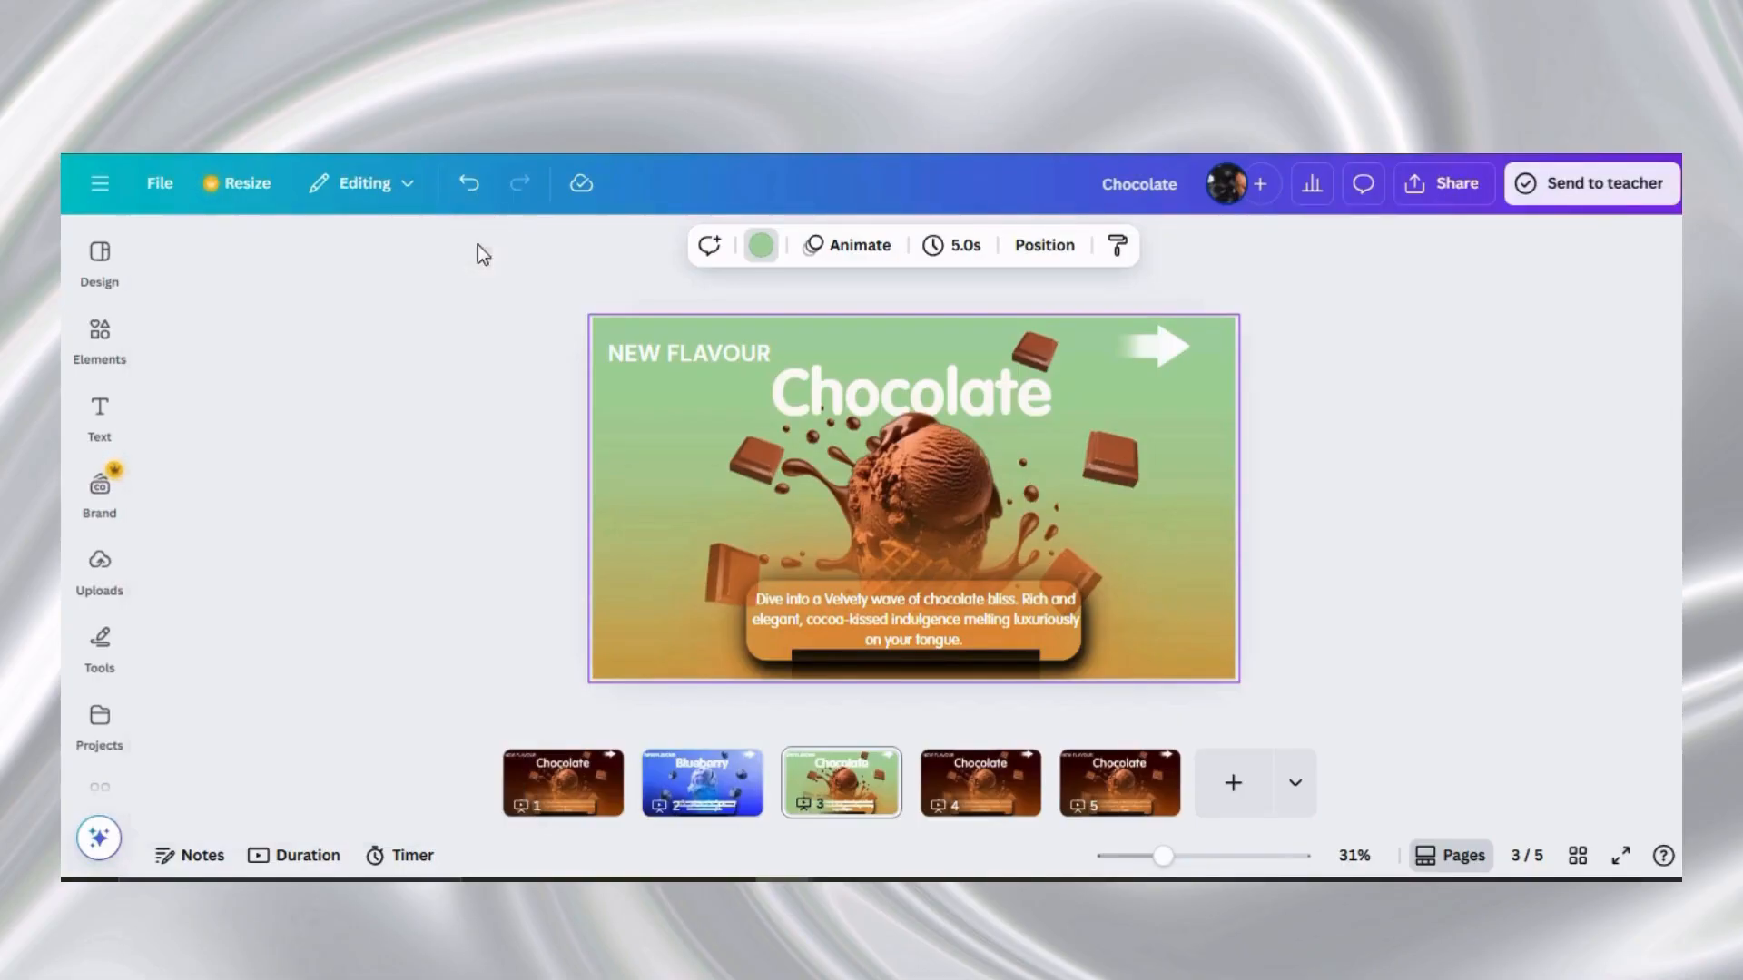
Move page 3's "Chocolate" title up the layer order, directly behind the description text, then close the layer list and open the title for editing
left_click(907, 459)
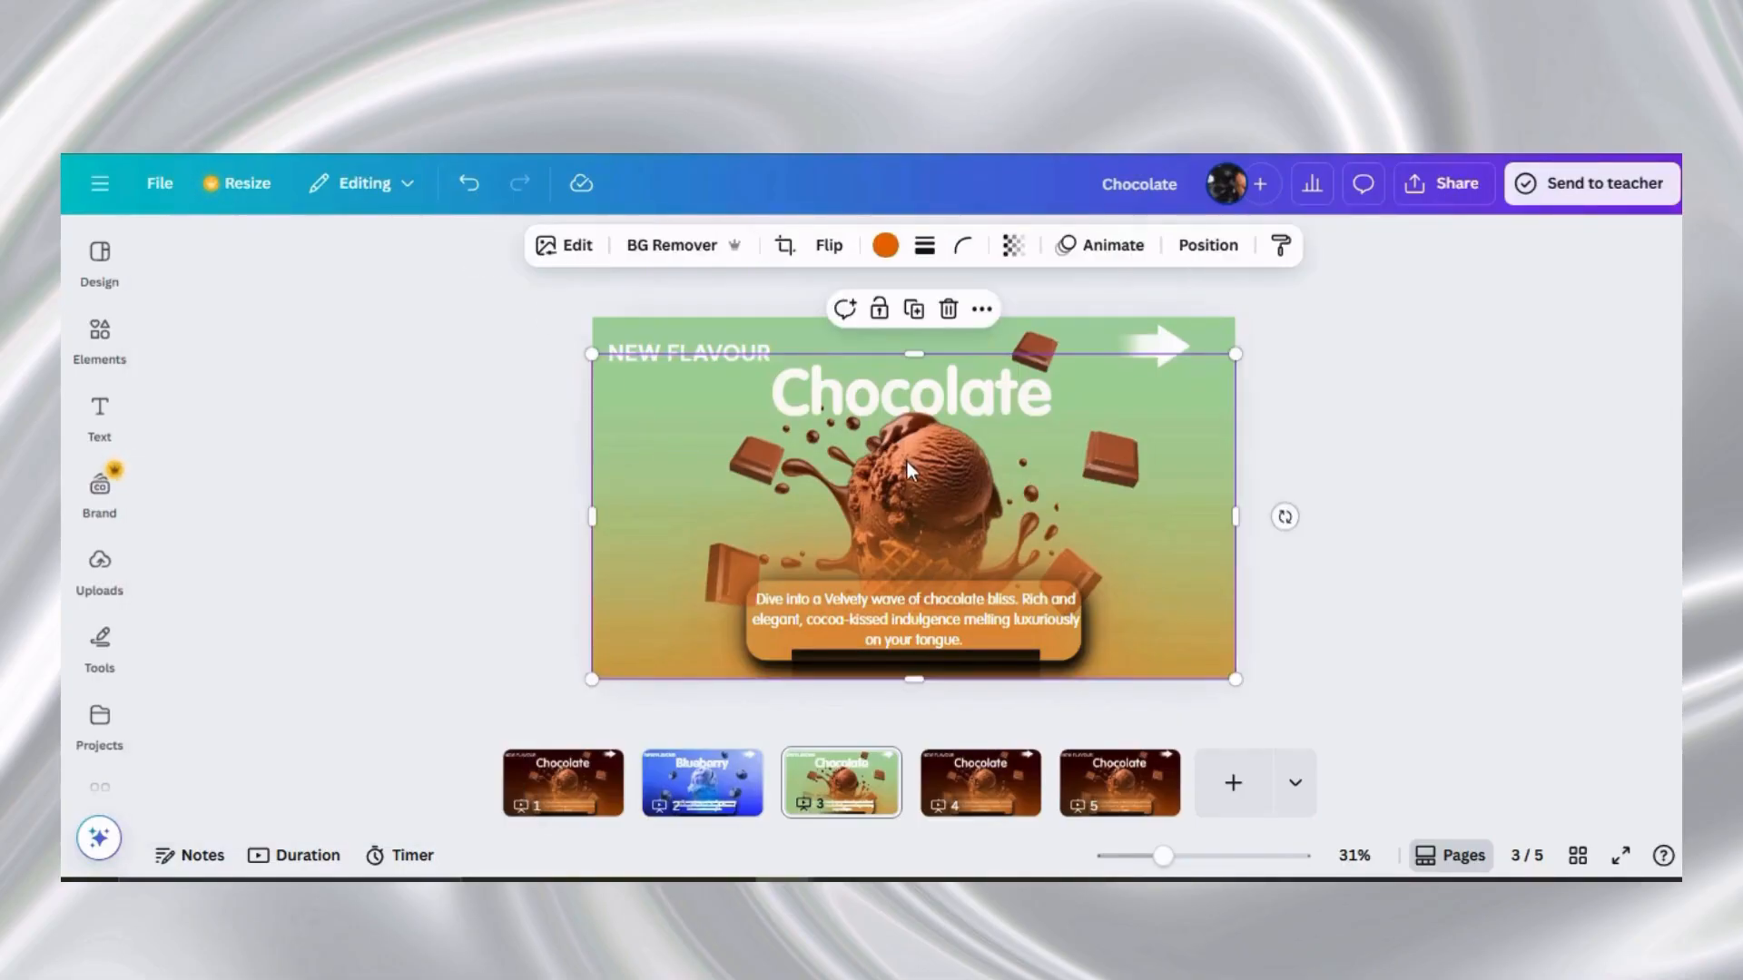
left_click(979, 308)
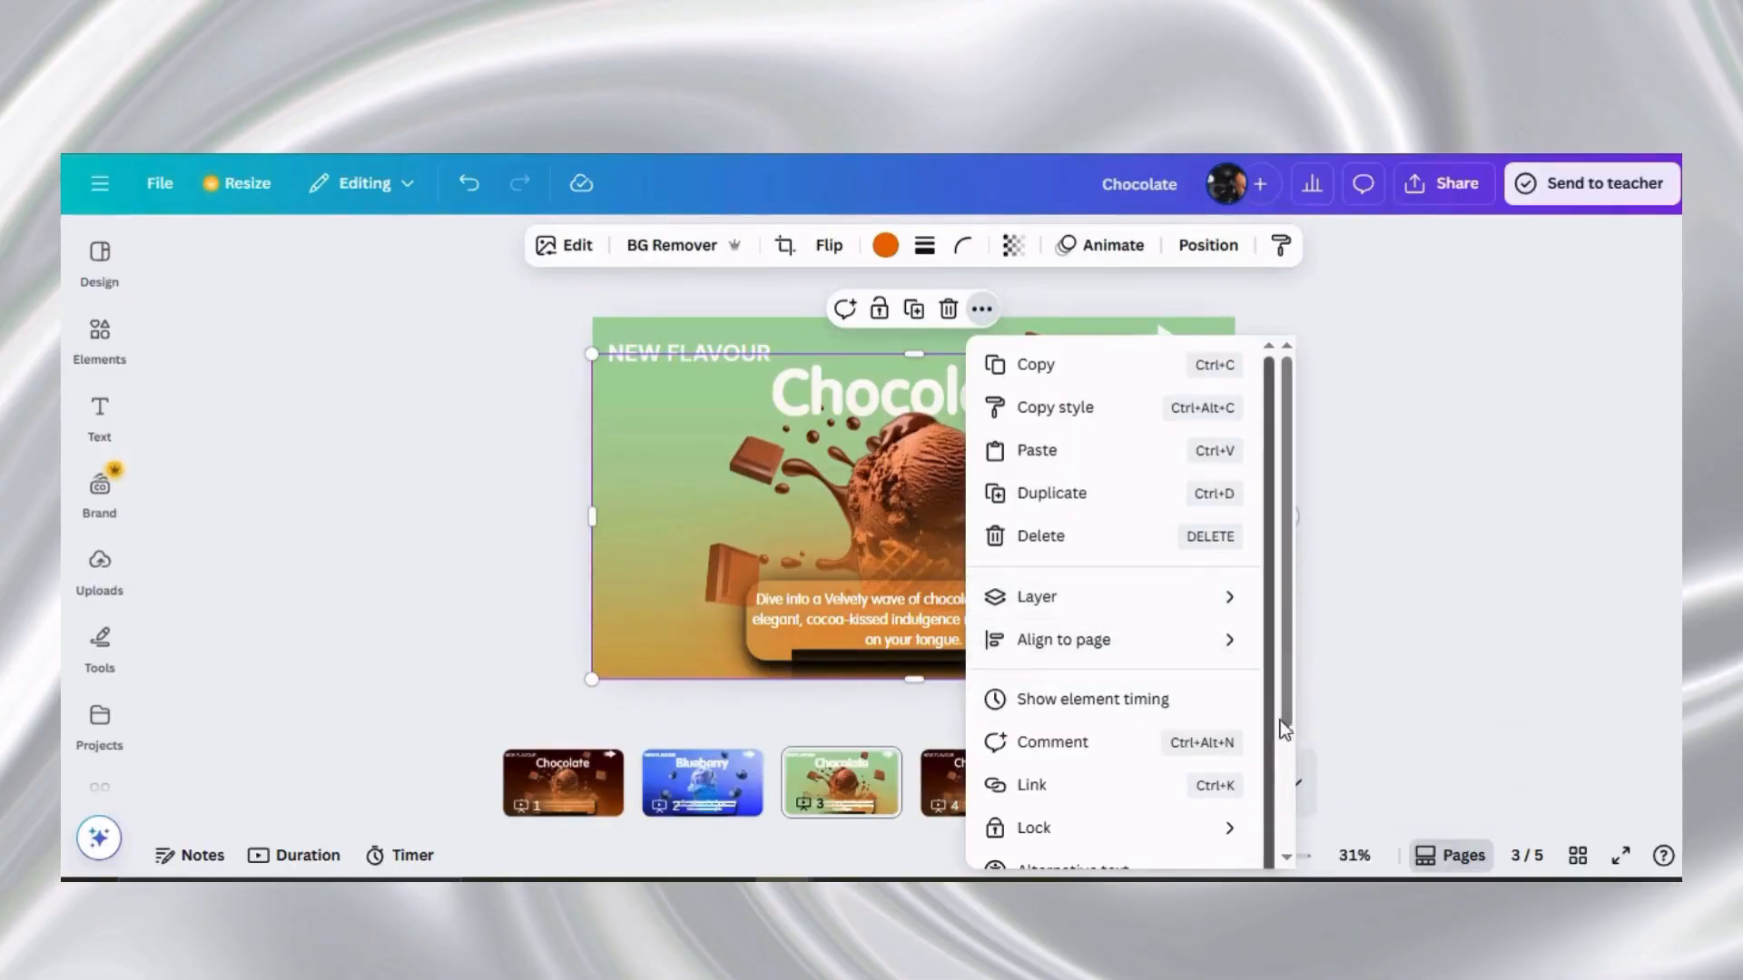
mouse_move(1228, 612)
left_click(1335, 788)
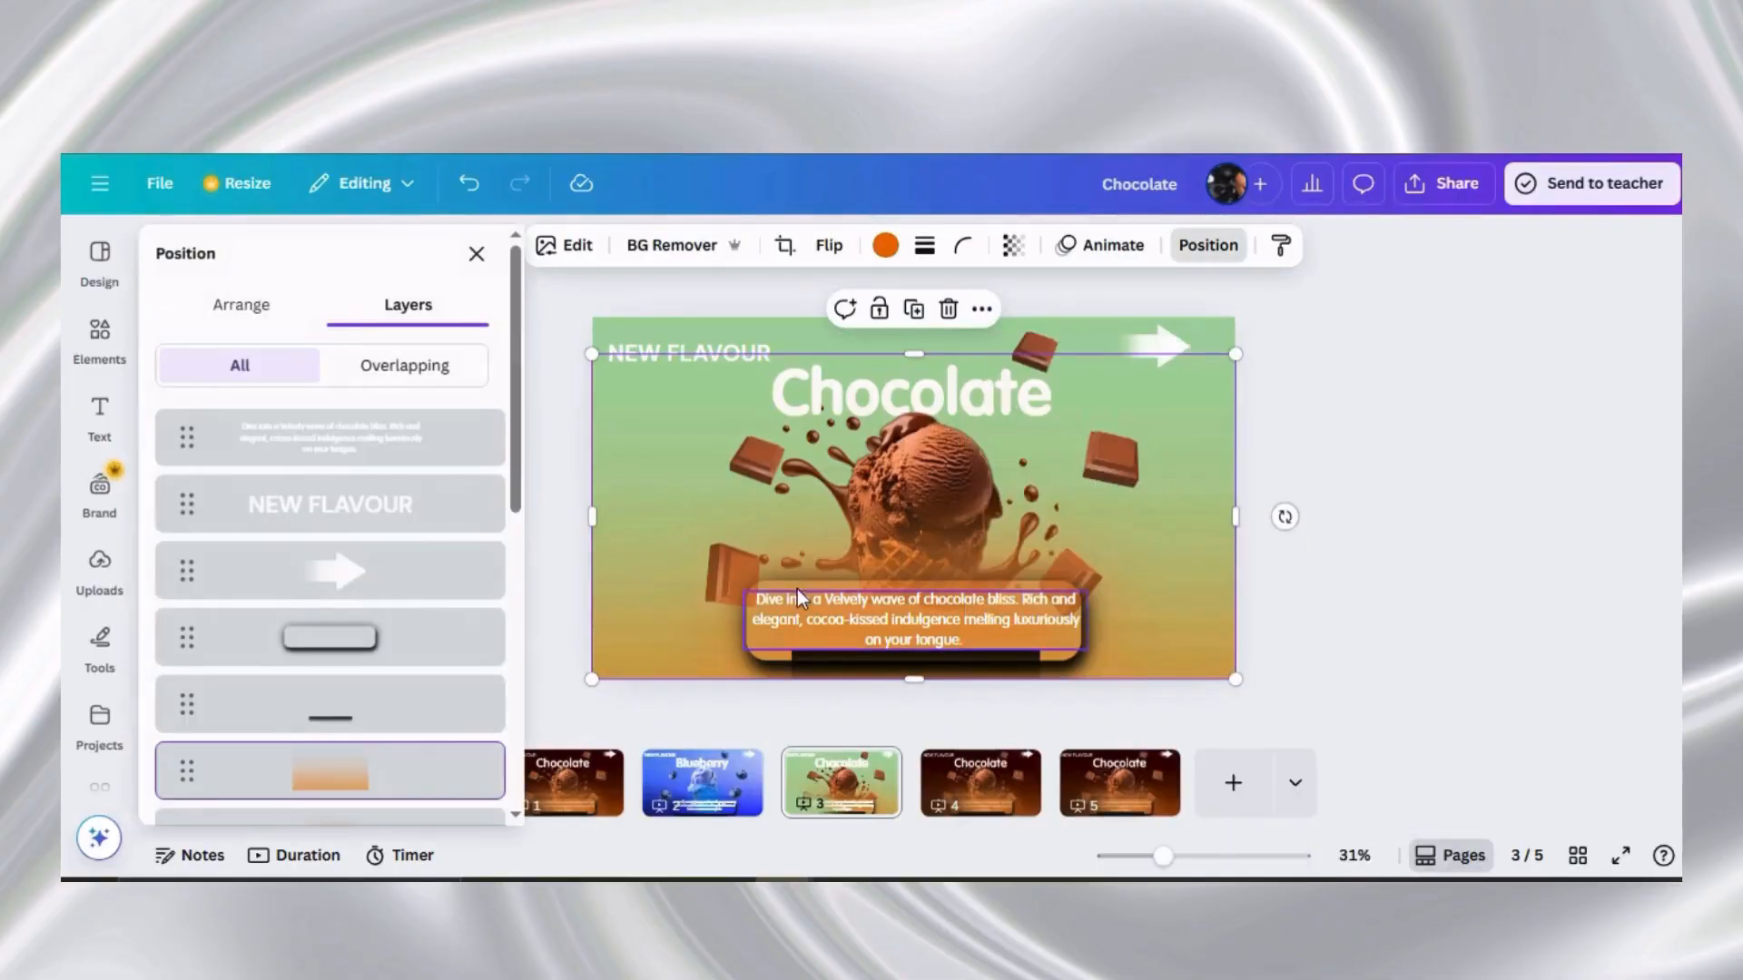
scroll(356, 667, "down", 7)
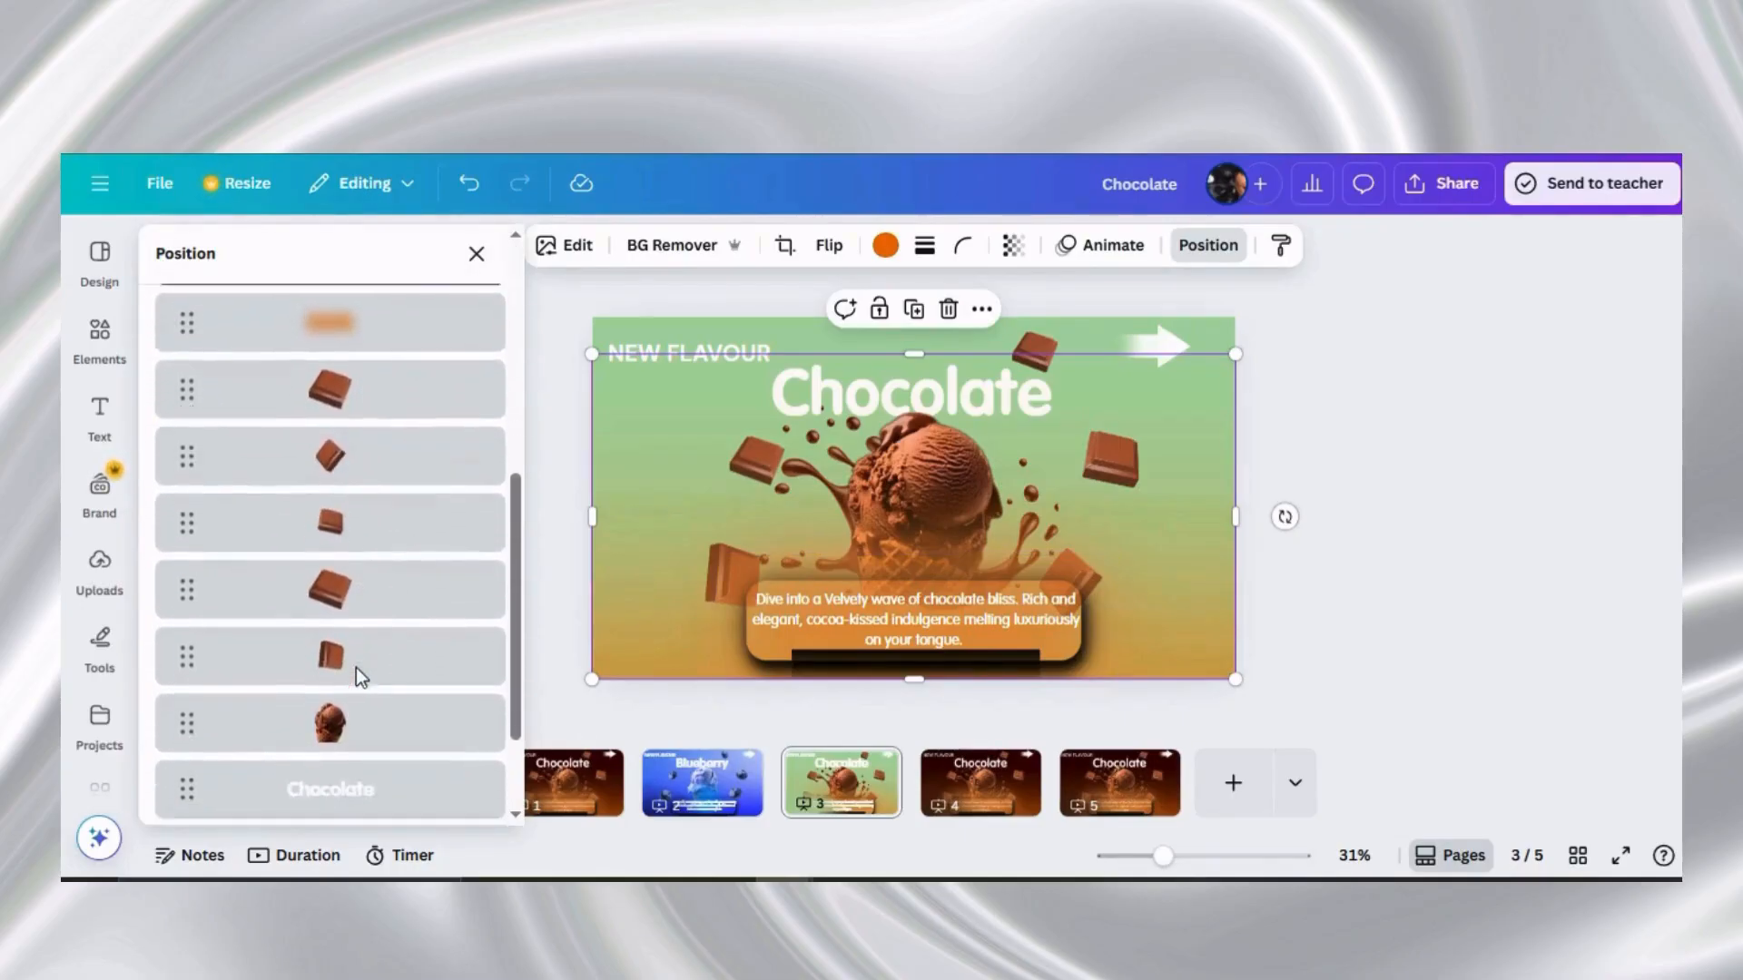
left_click(352, 662)
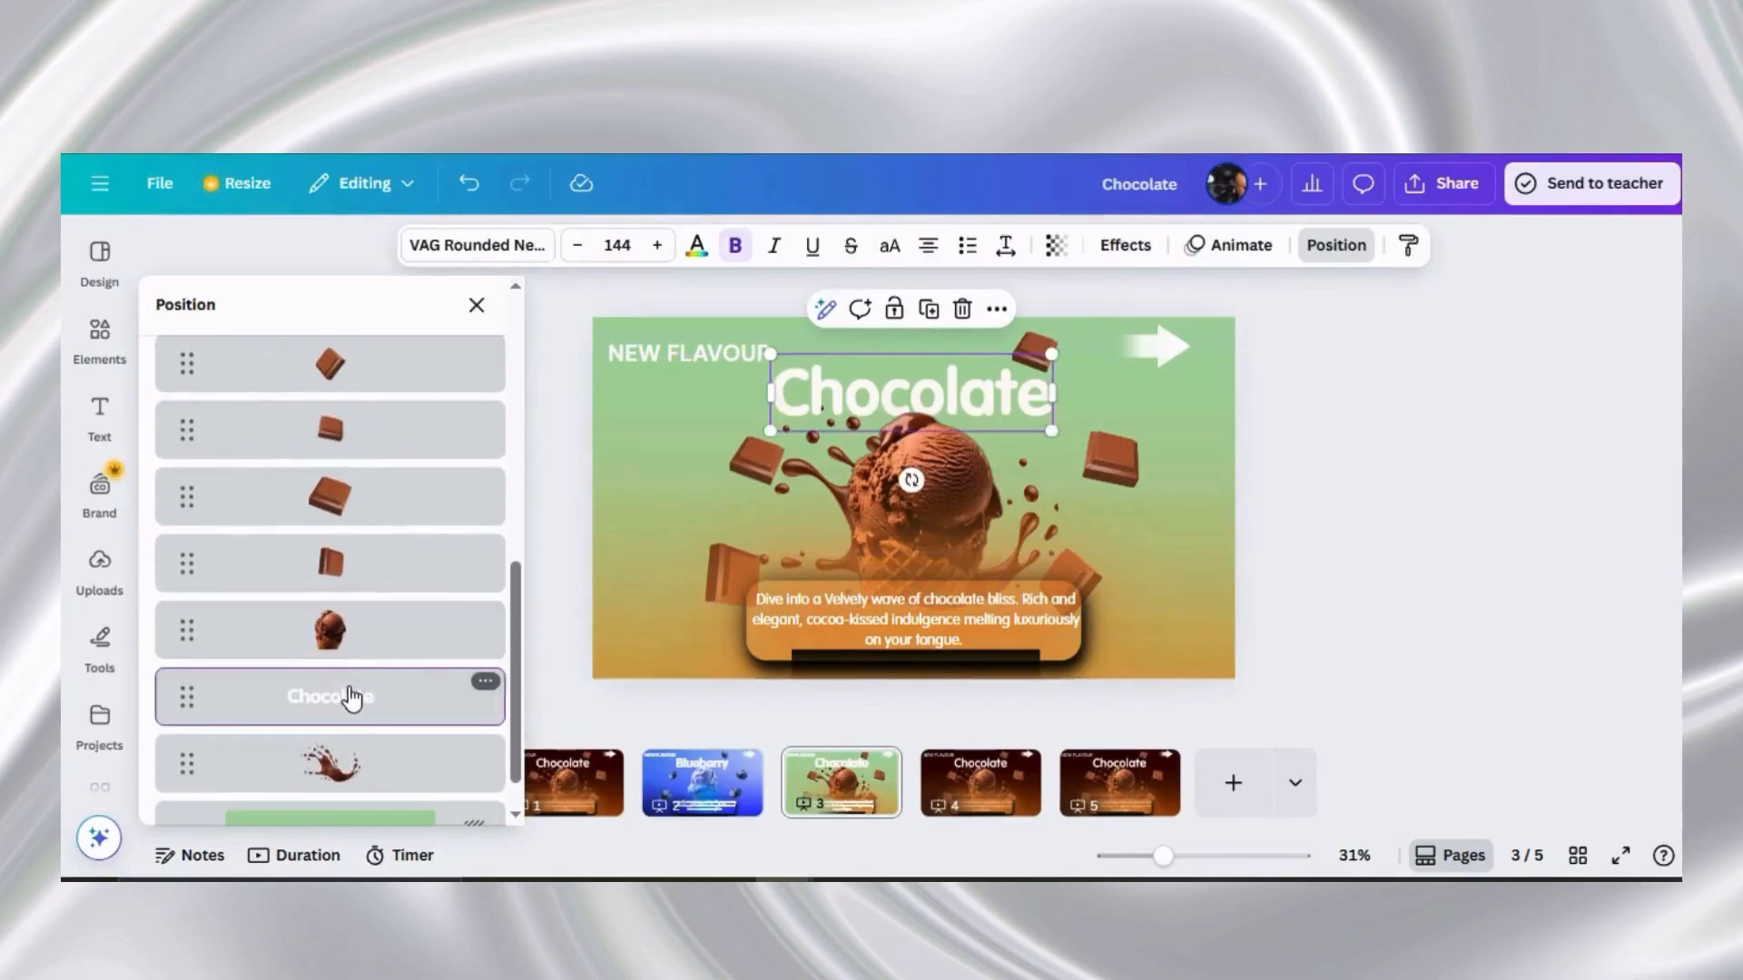
left_click_drag(352, 696, 380, 558)
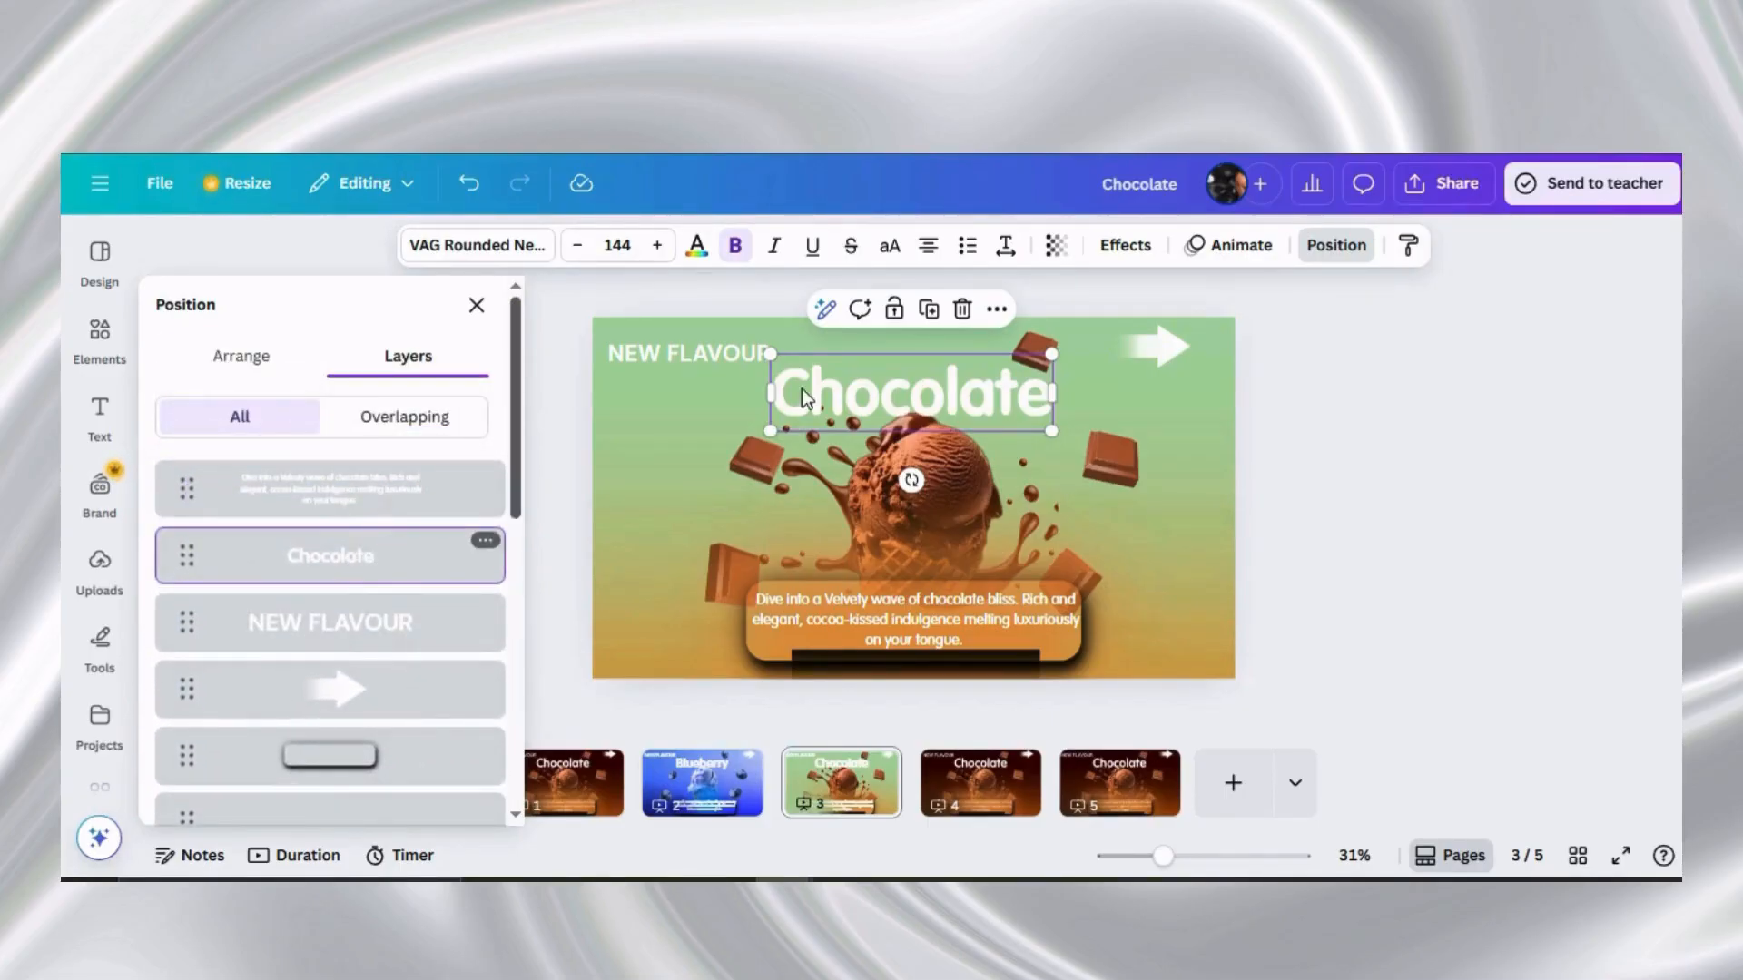
double_click(913, 395)
left_click(476, 305)
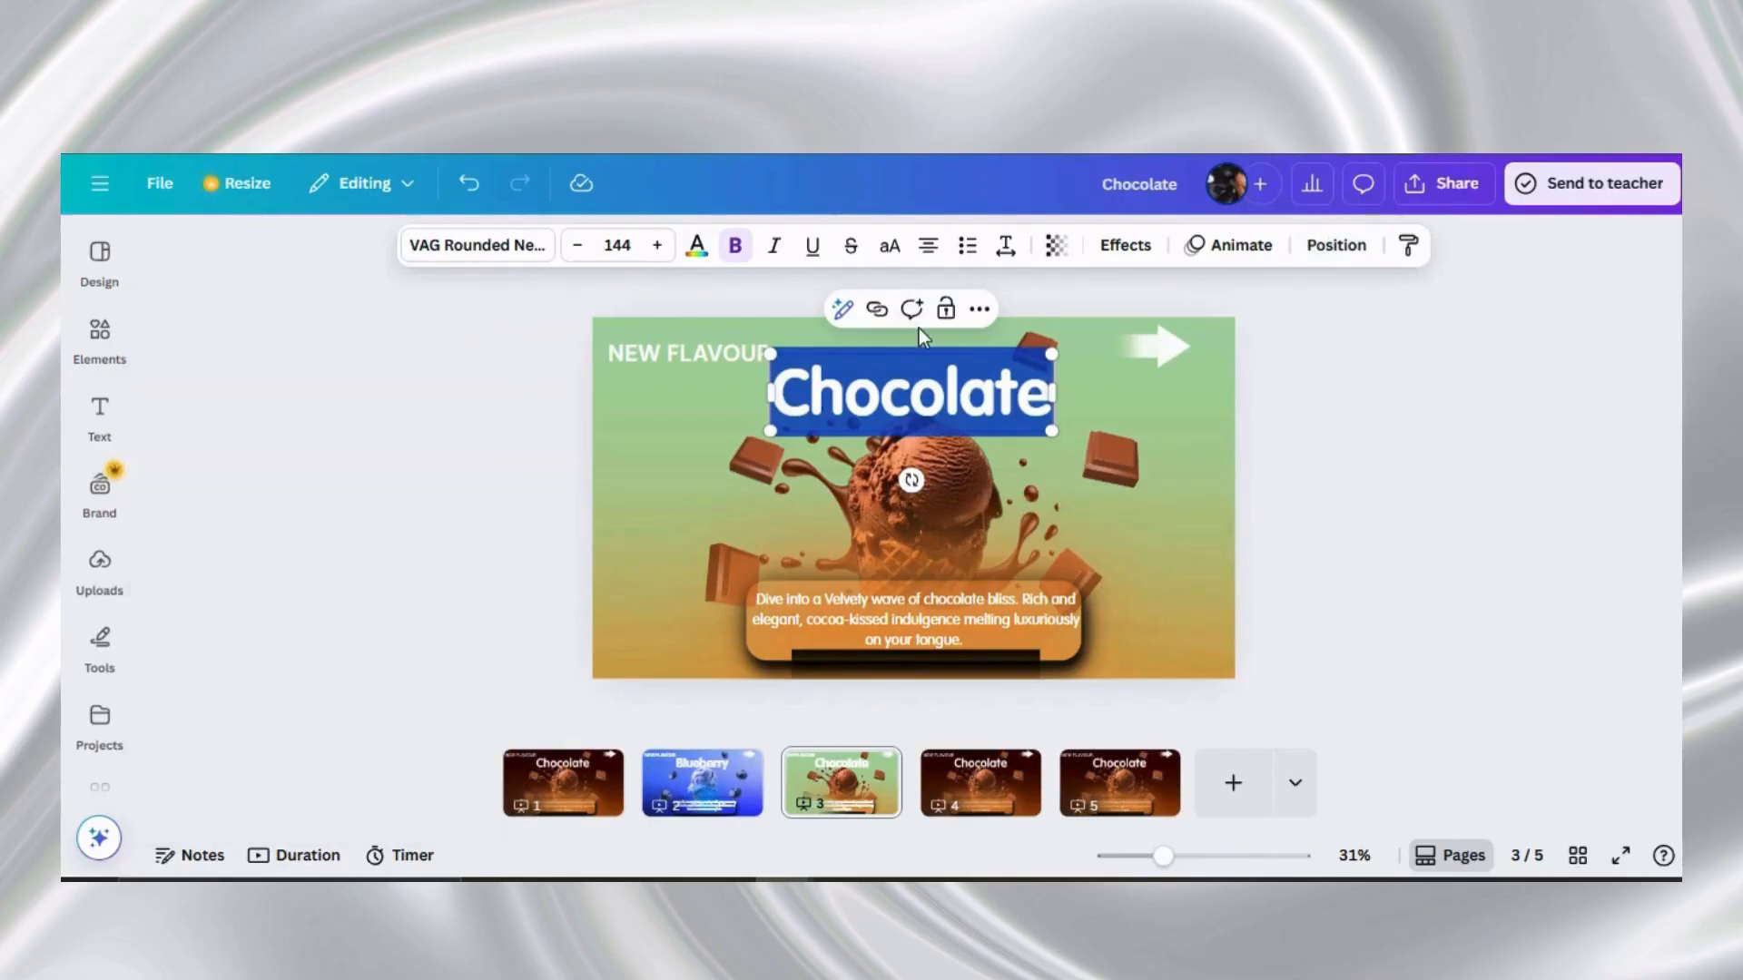
Change page 3's "Chocolate" title to "Mint Chocolate" and leave text editing
left_click(1009, 395)
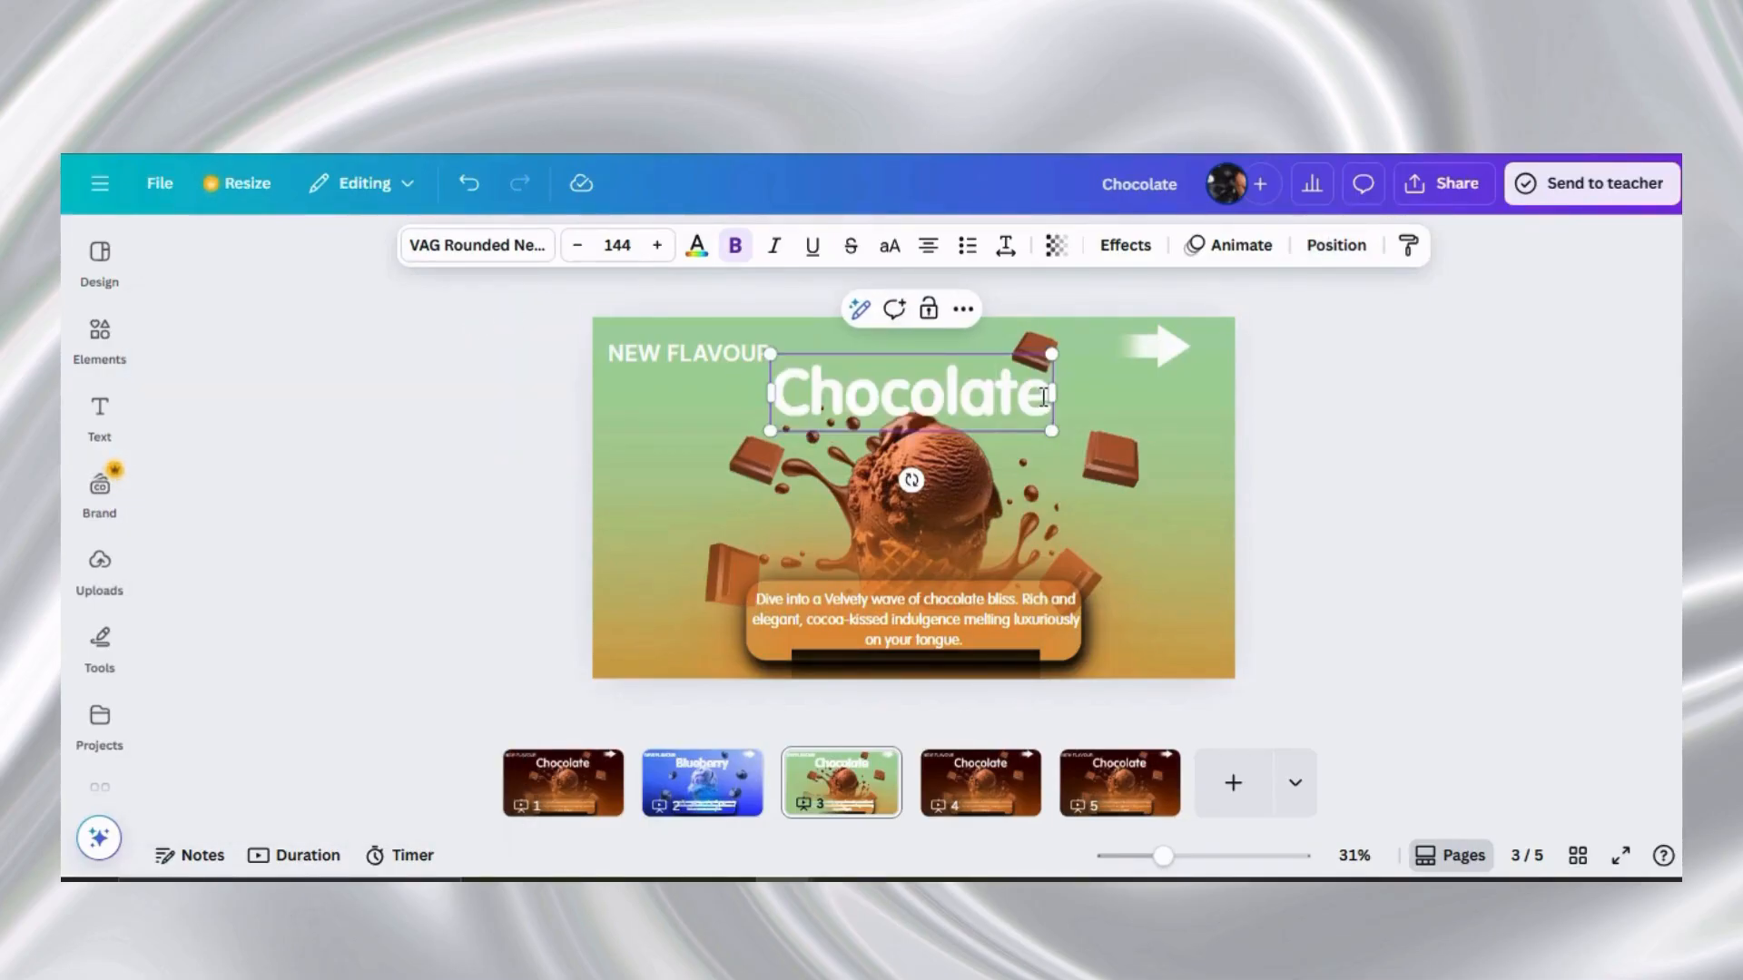
double_click(1052, 399)
type("Mint")
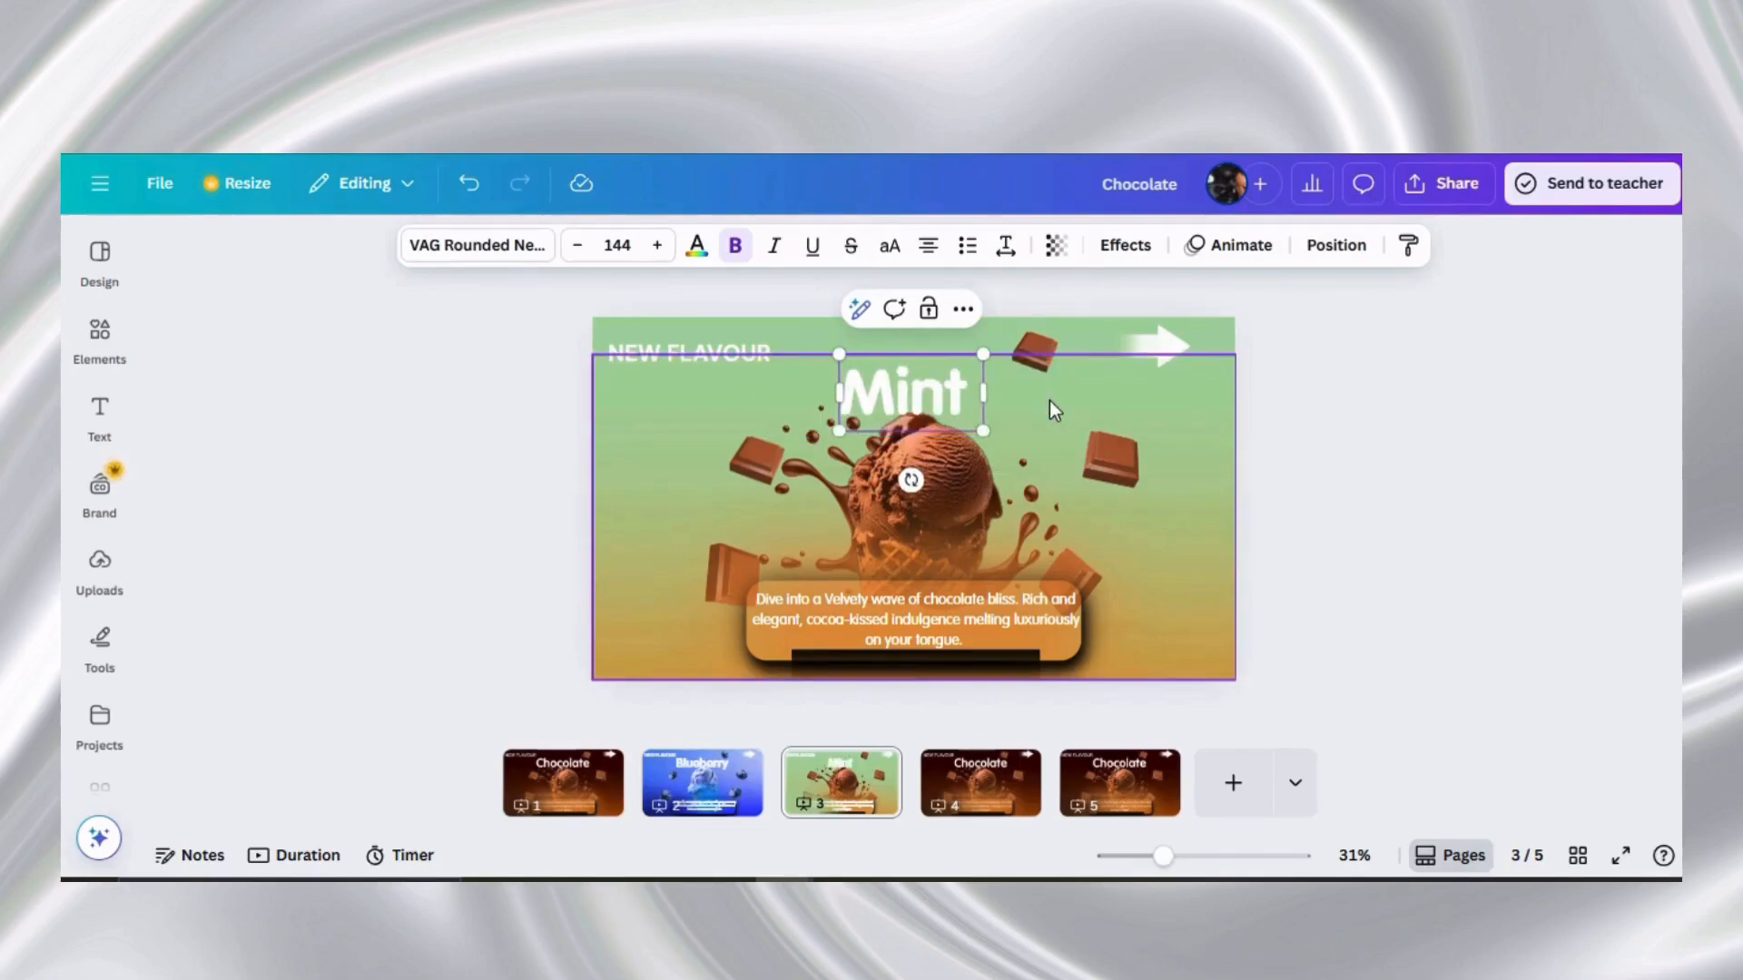
type(" C")
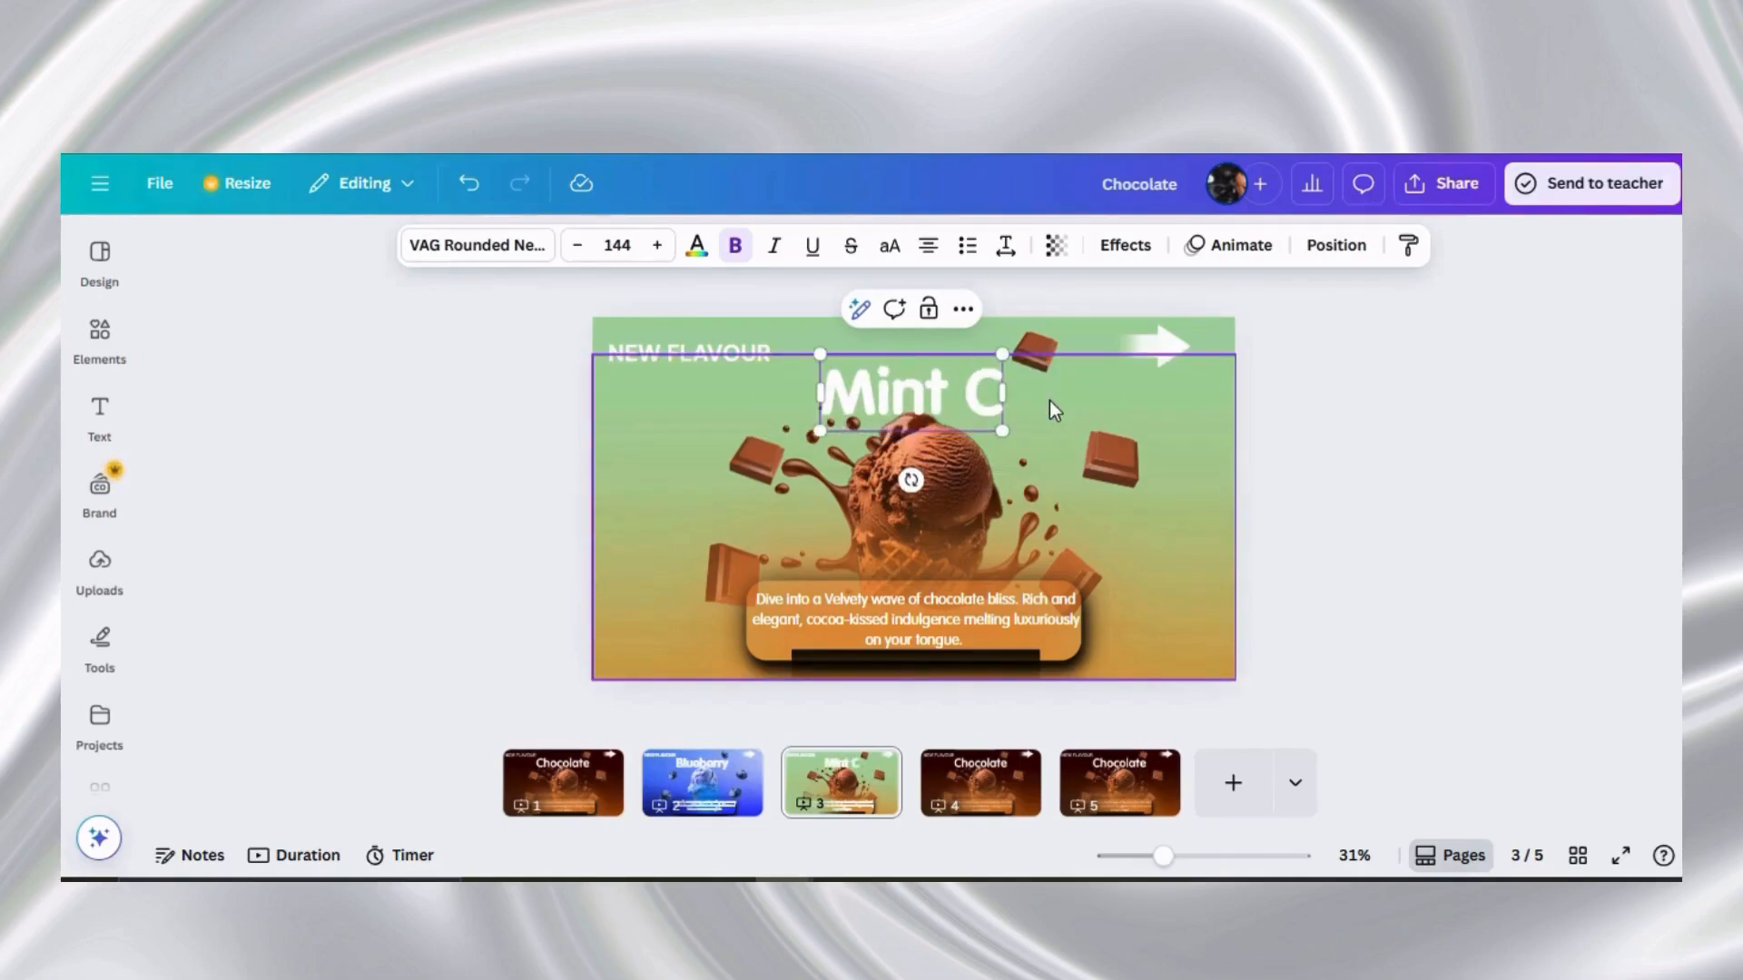
type("h")
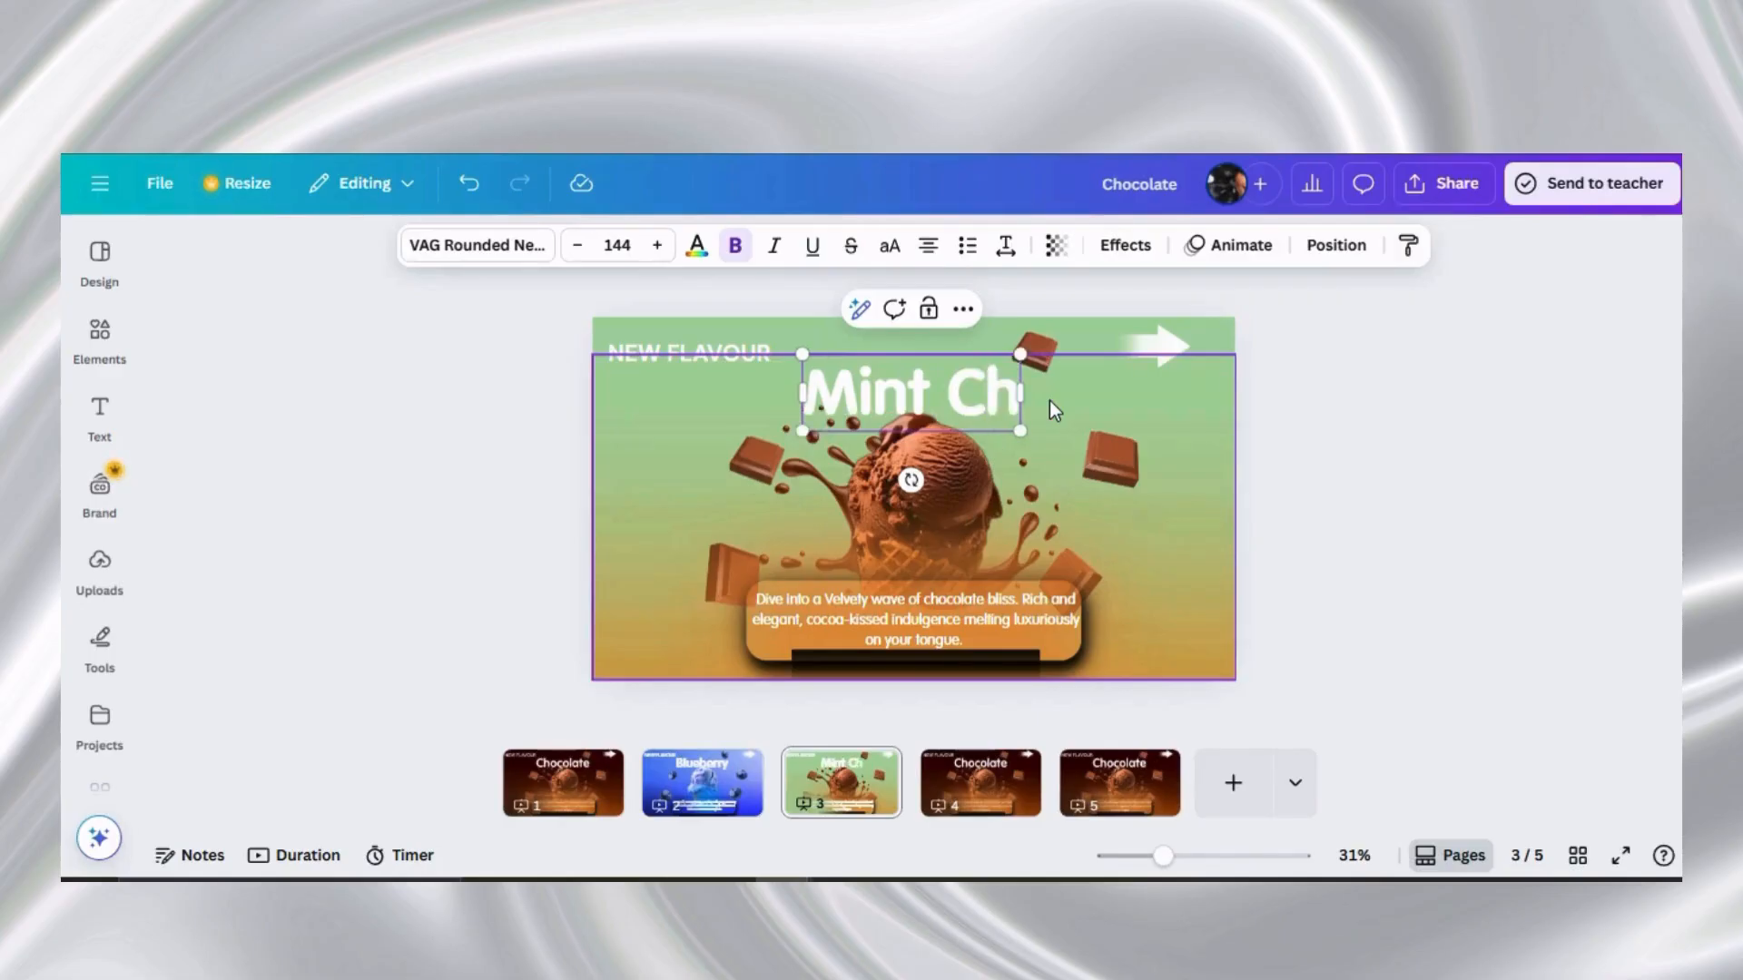
type("ocolate")
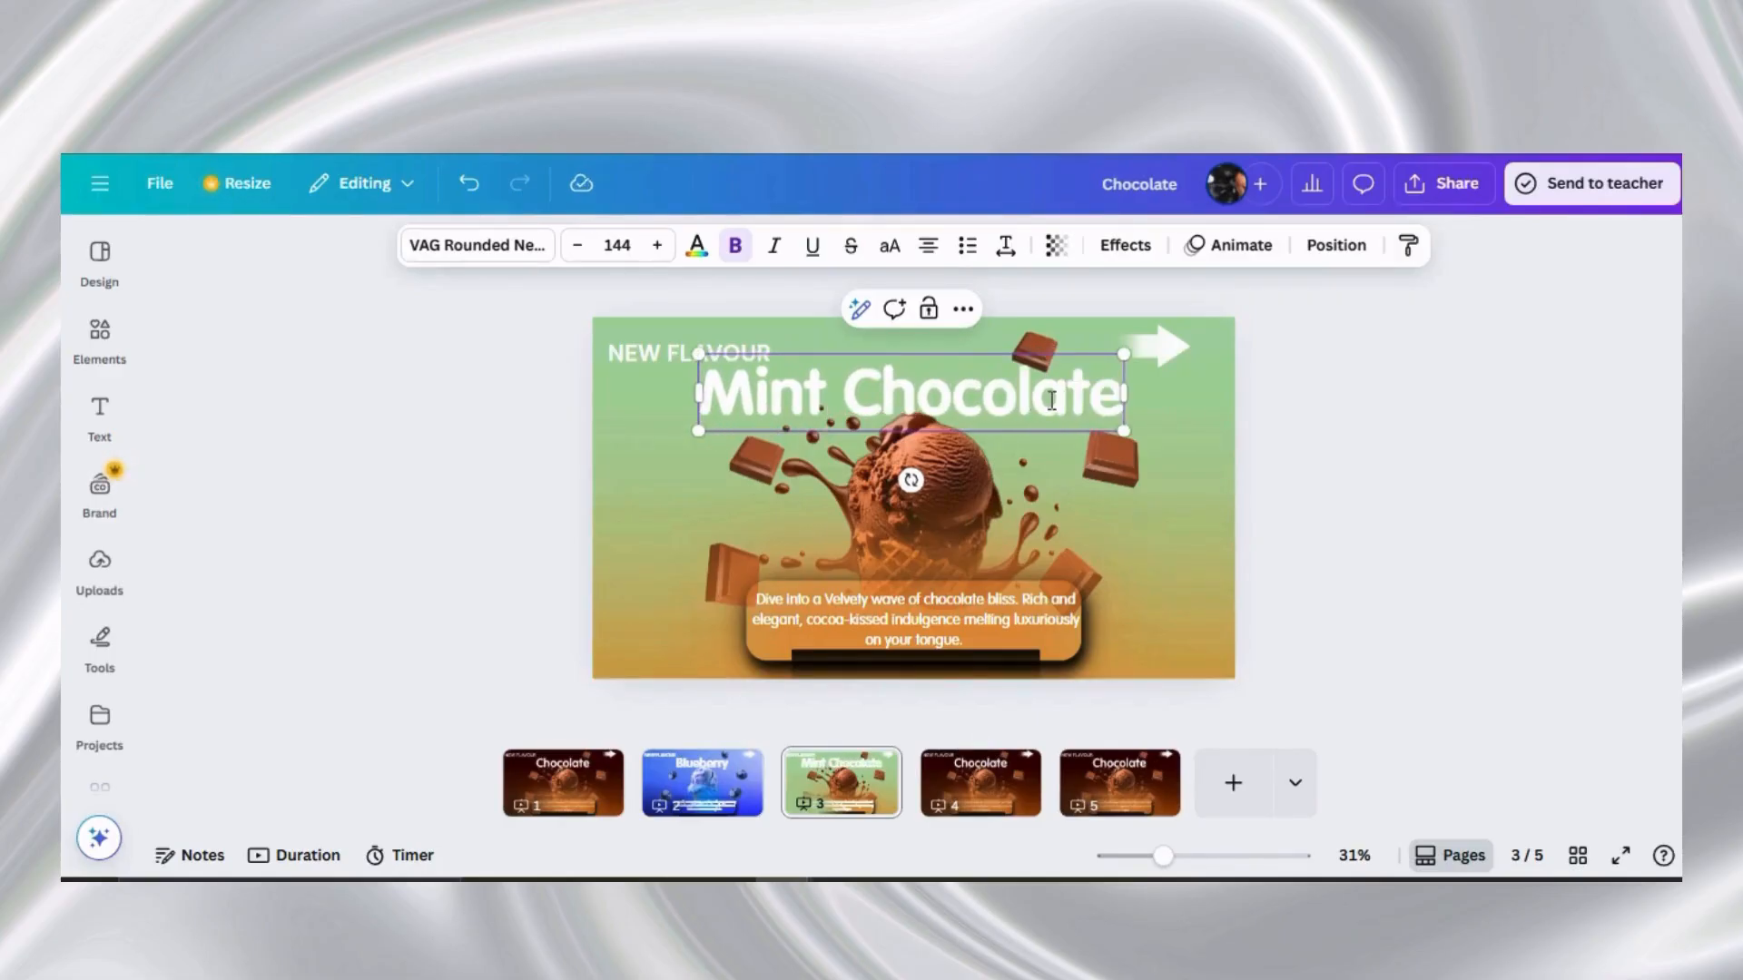
left_click(912, 554)
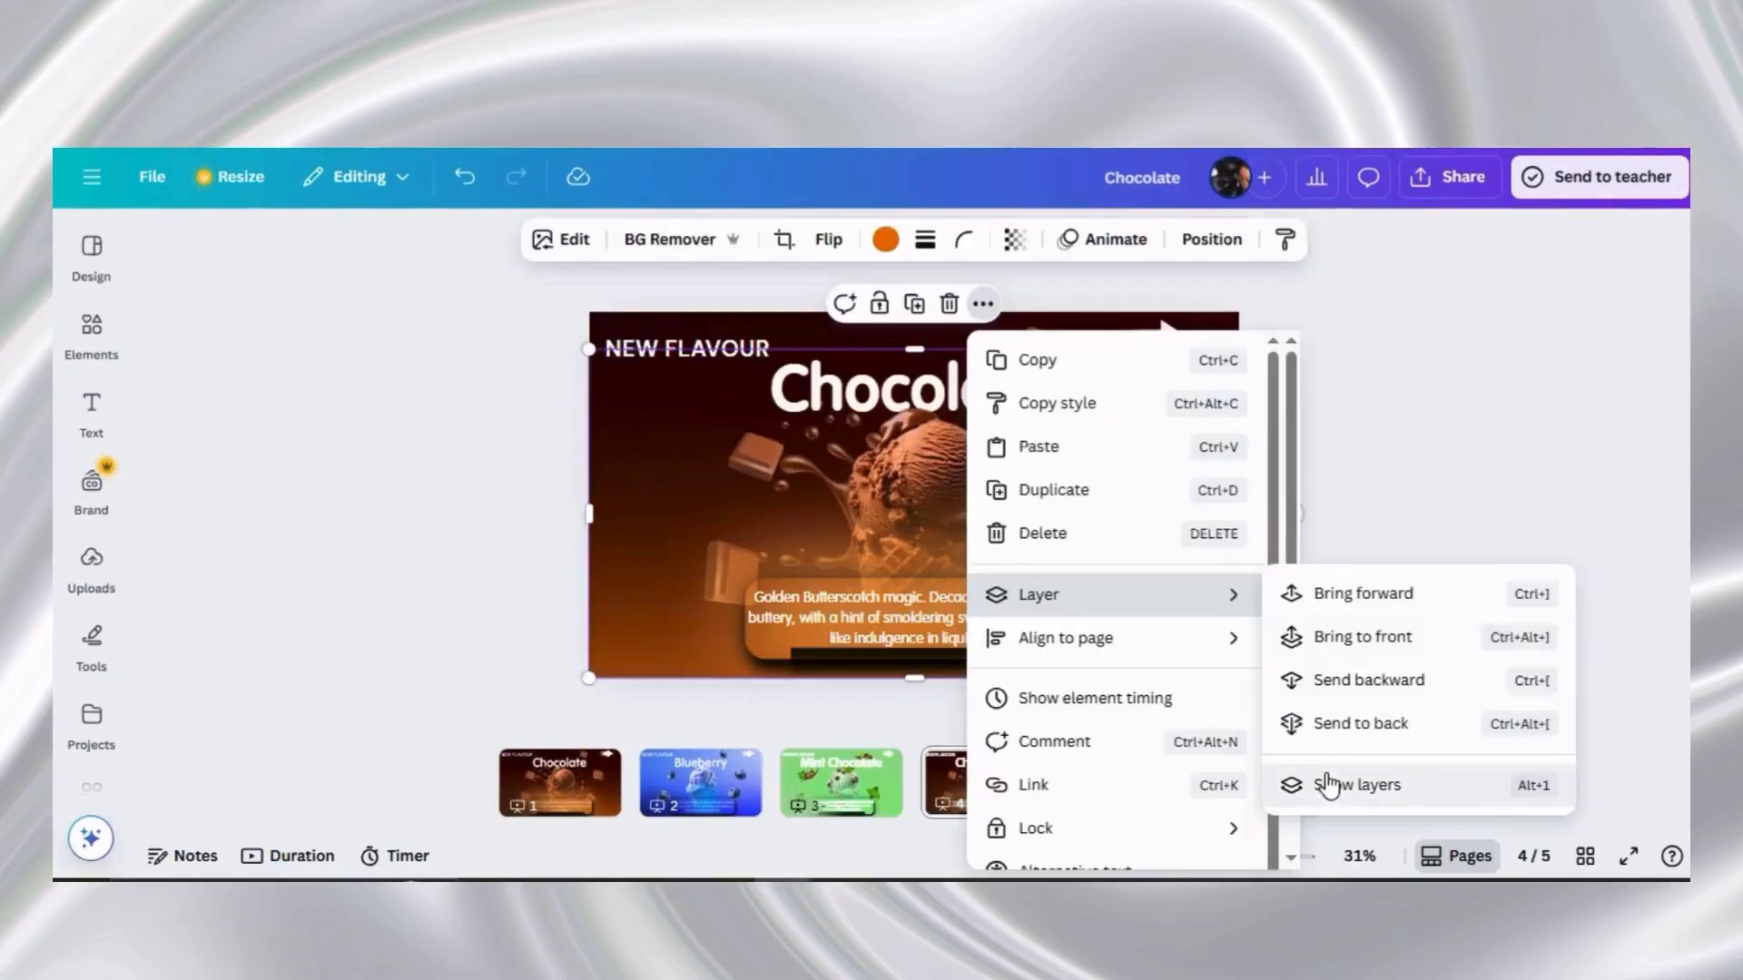
Move page 4's "Chocolate" title up the layer order, directly behind the description text
left_click(1325, 778)
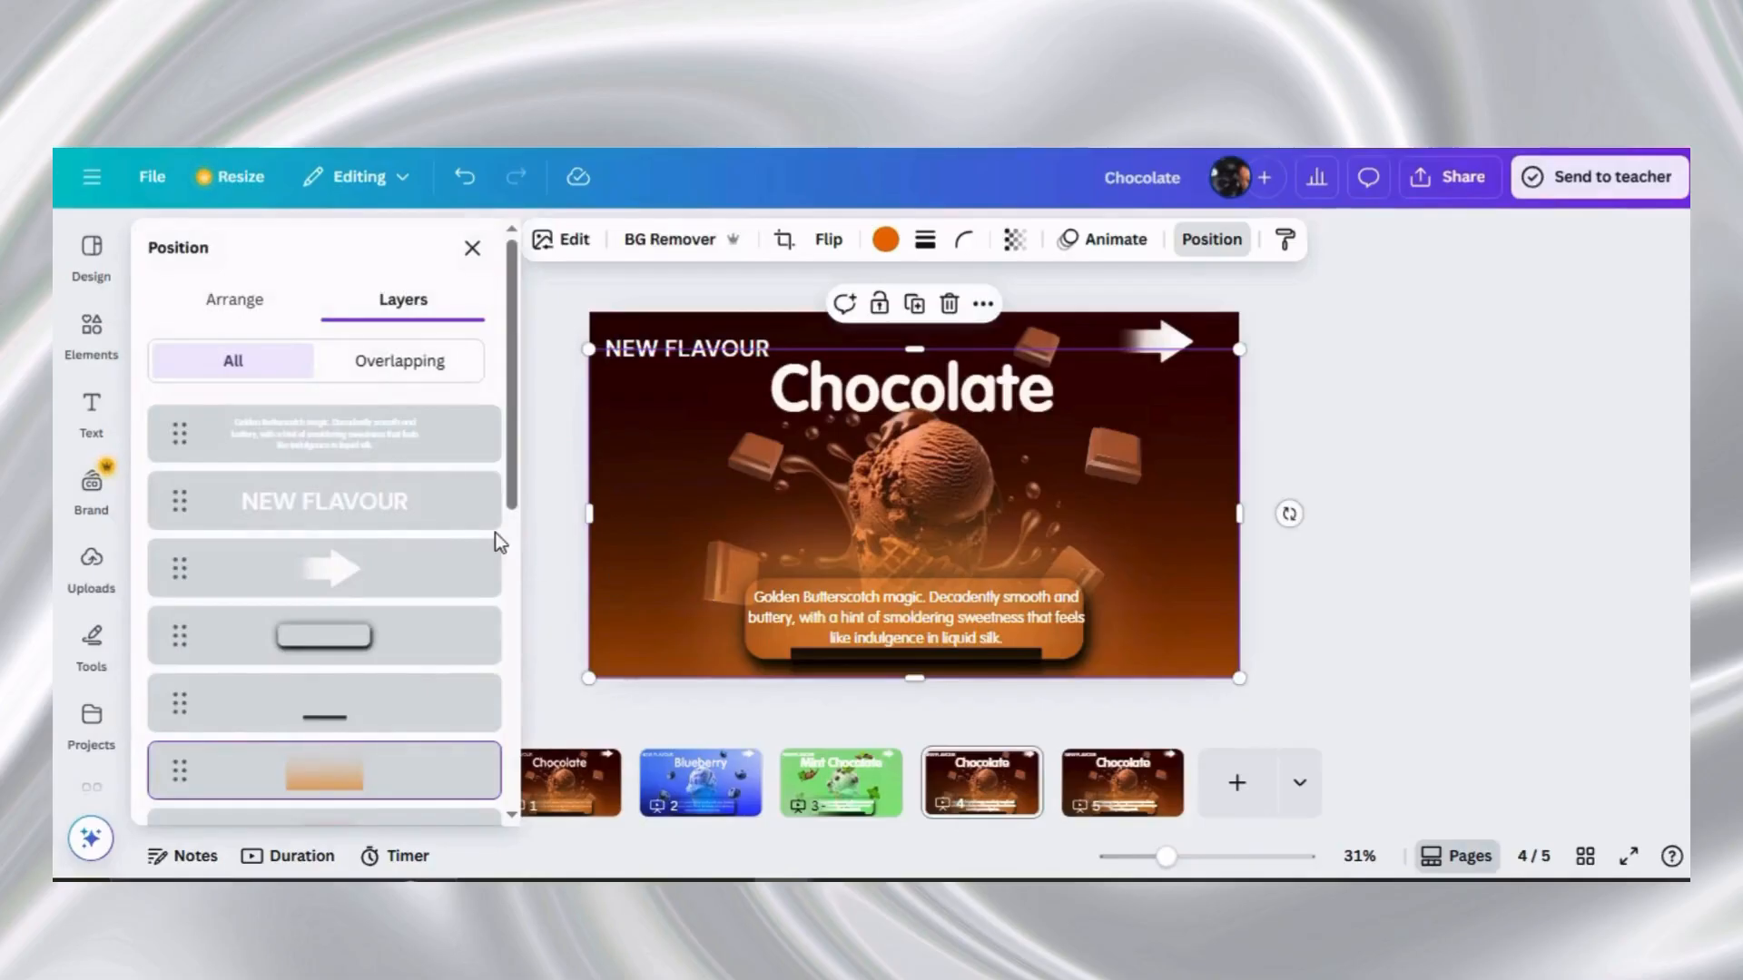
scroll(326, 581, "down", 5)
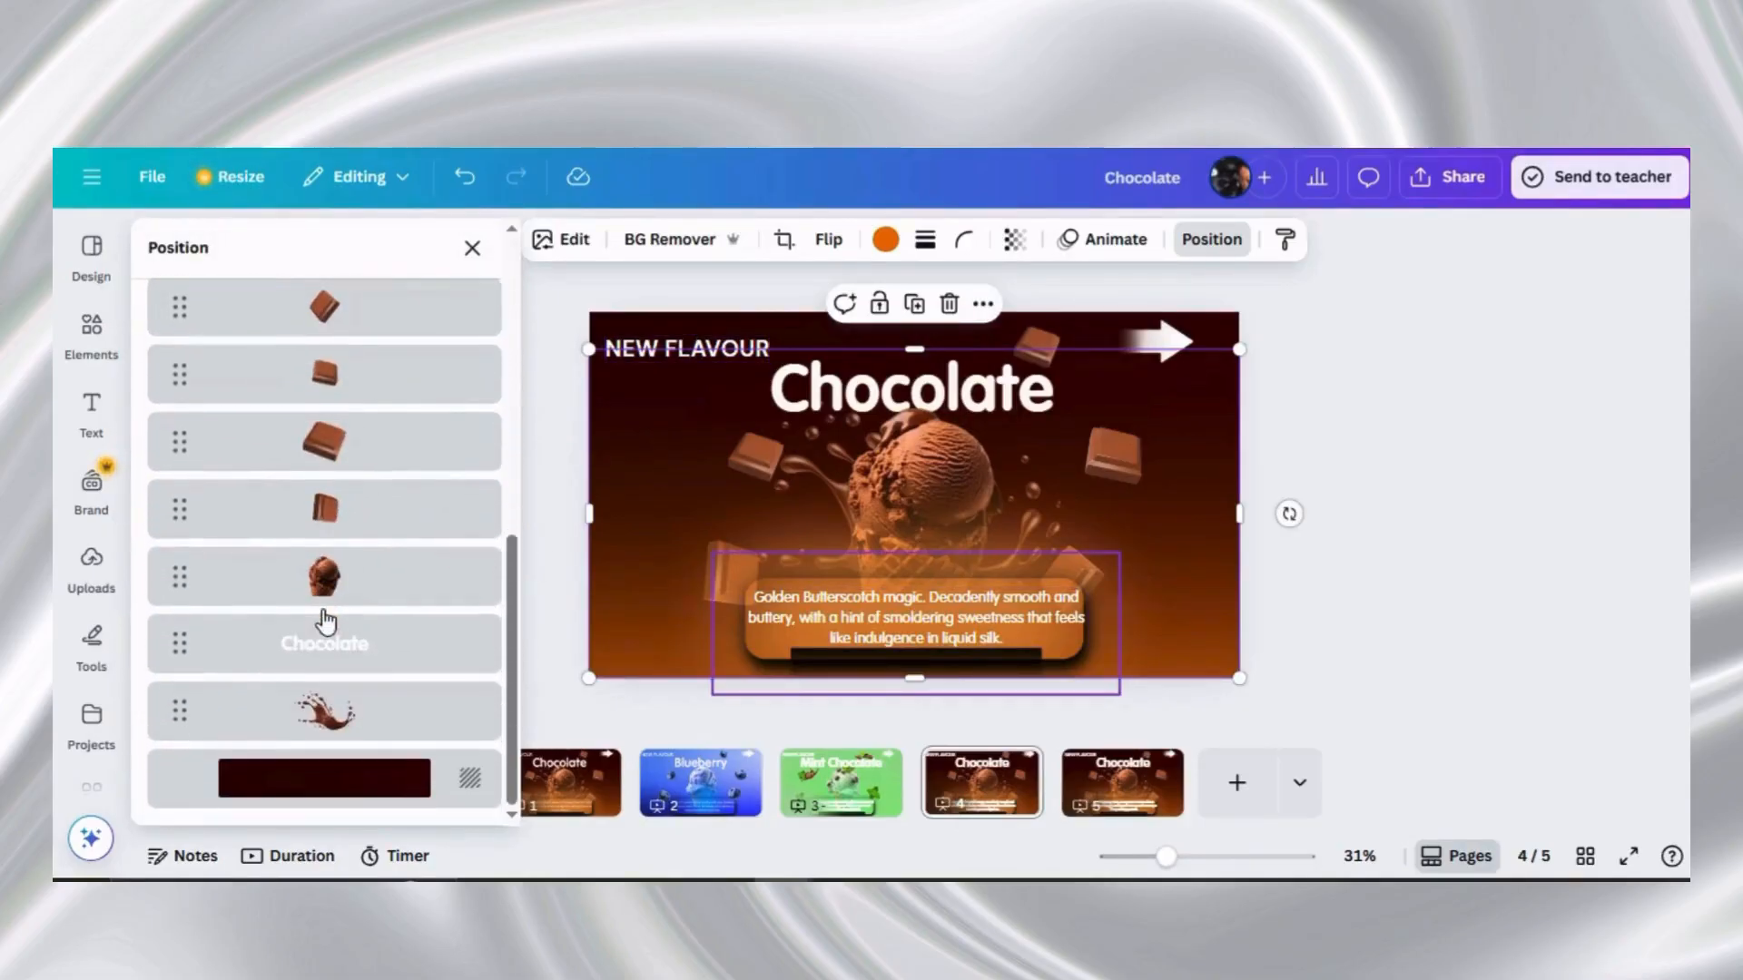
left_click(320, 646)
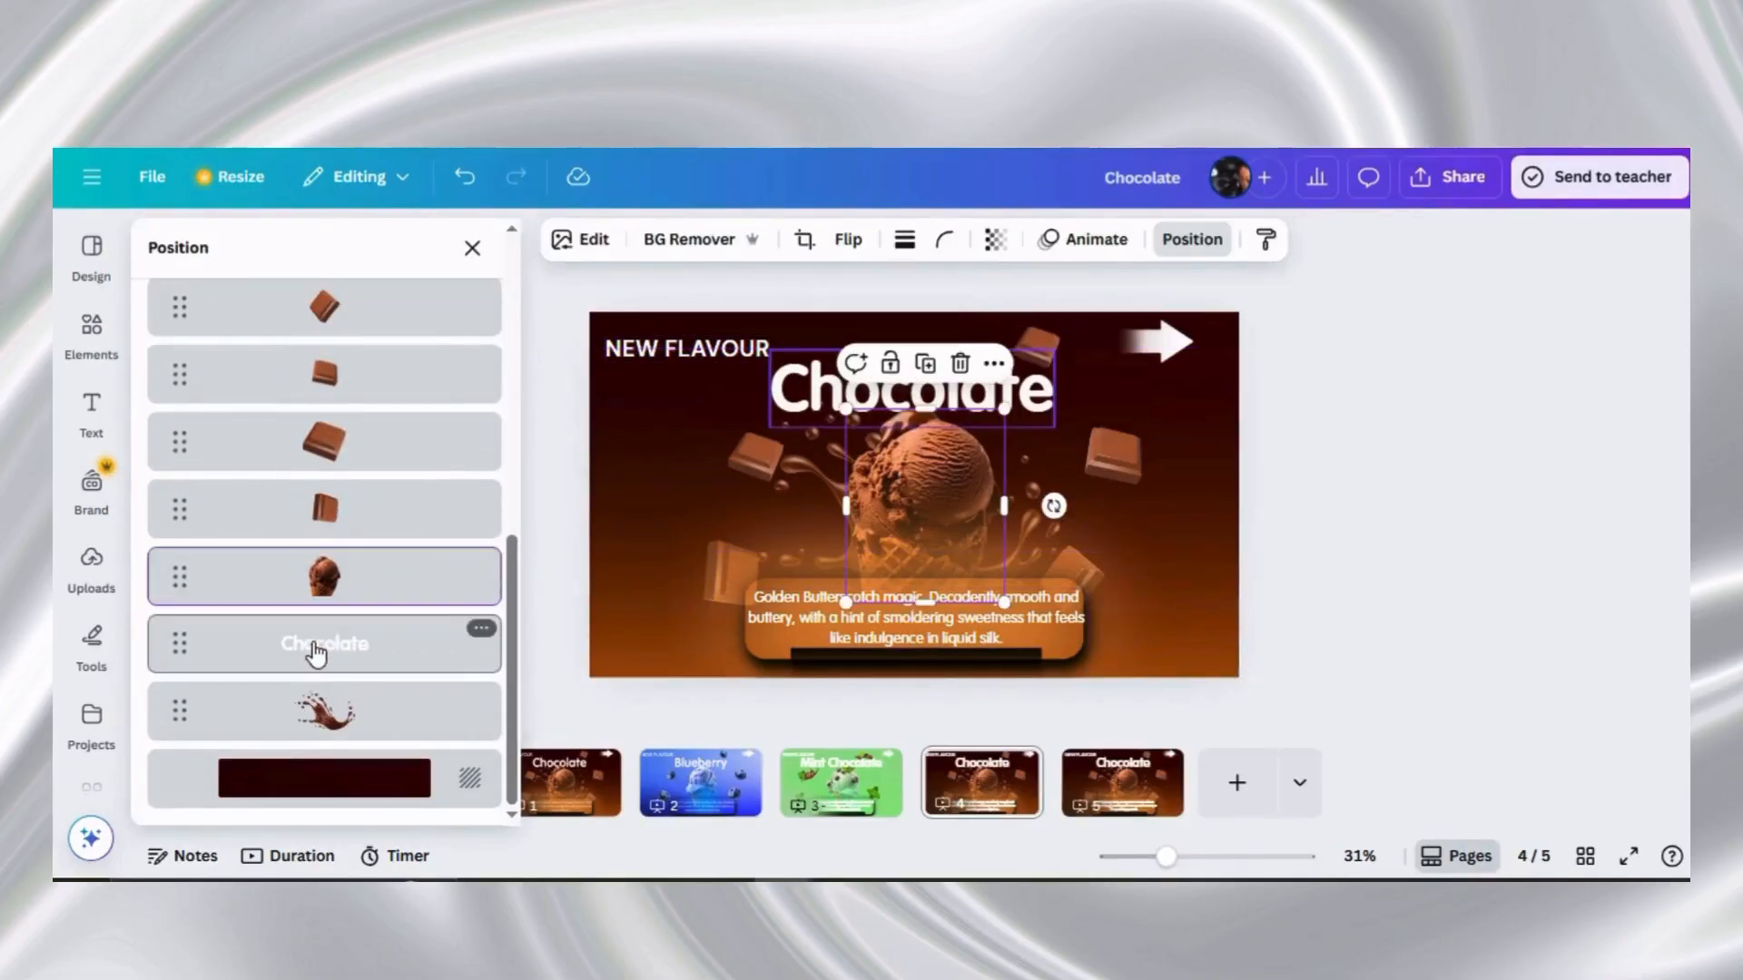
left_click(313, 690)
left_click_drag(313, 706, 309, 400)
left_click_drag(301, 471, 286, 522)
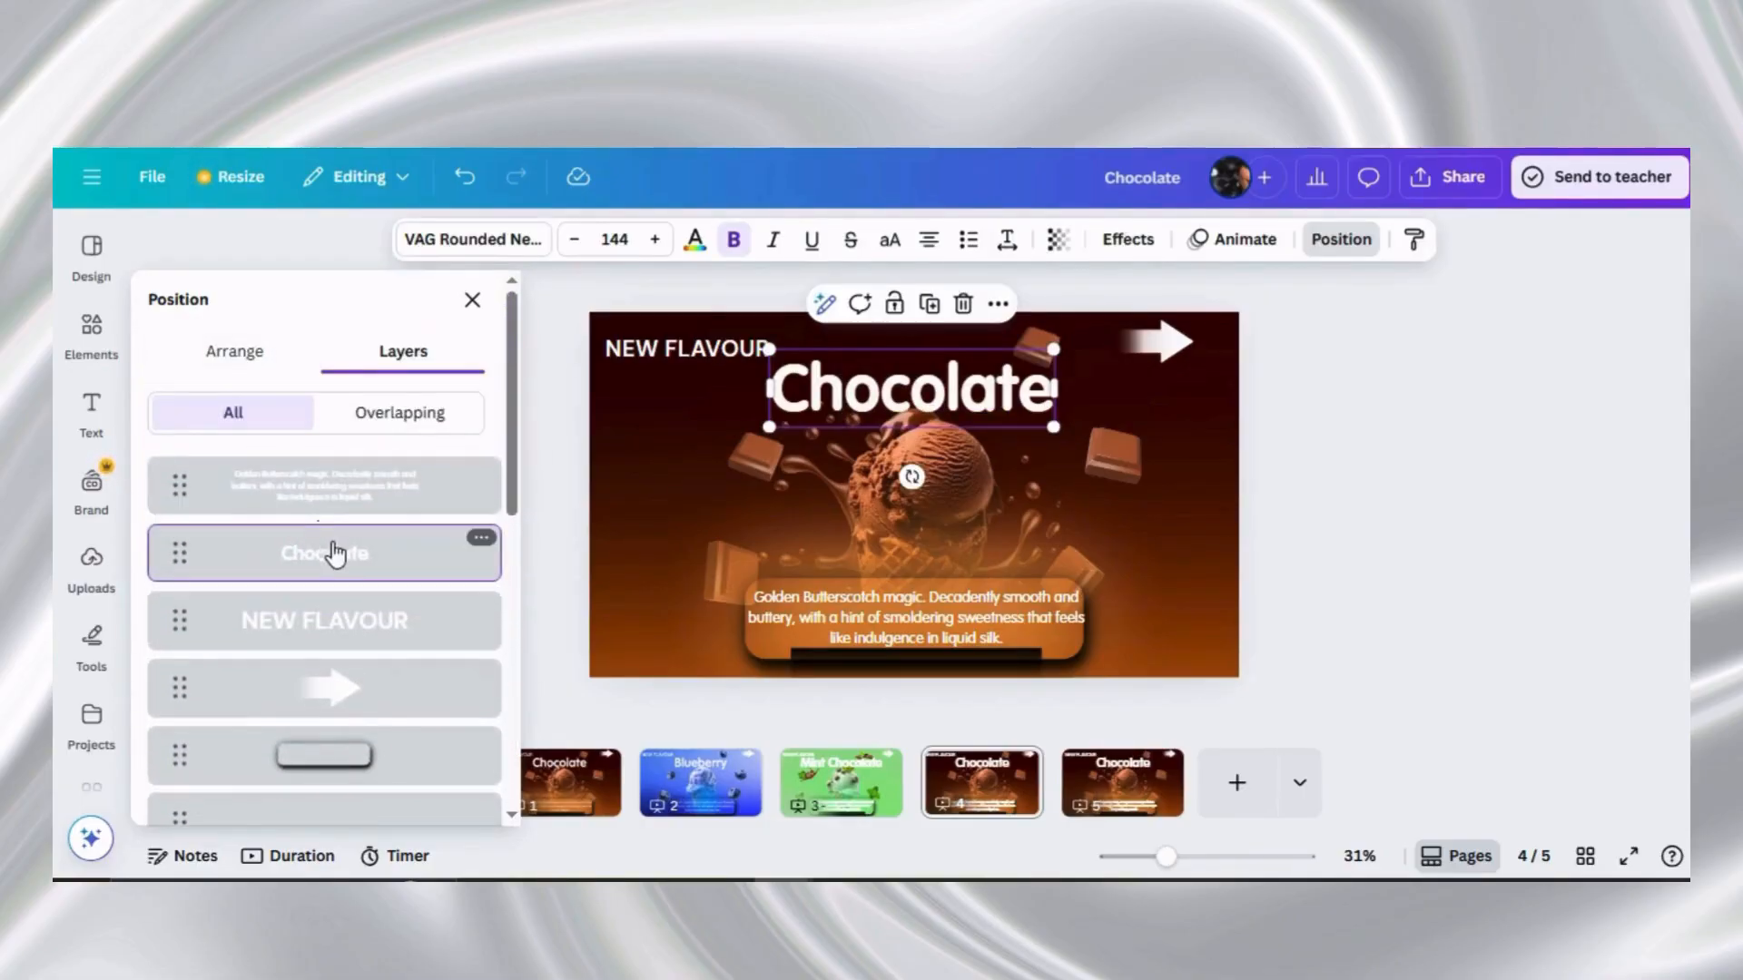
Replace page 4's "Chocolate" title with "Butterscotch"
double_click(1035, 407)
type("BUTTER")
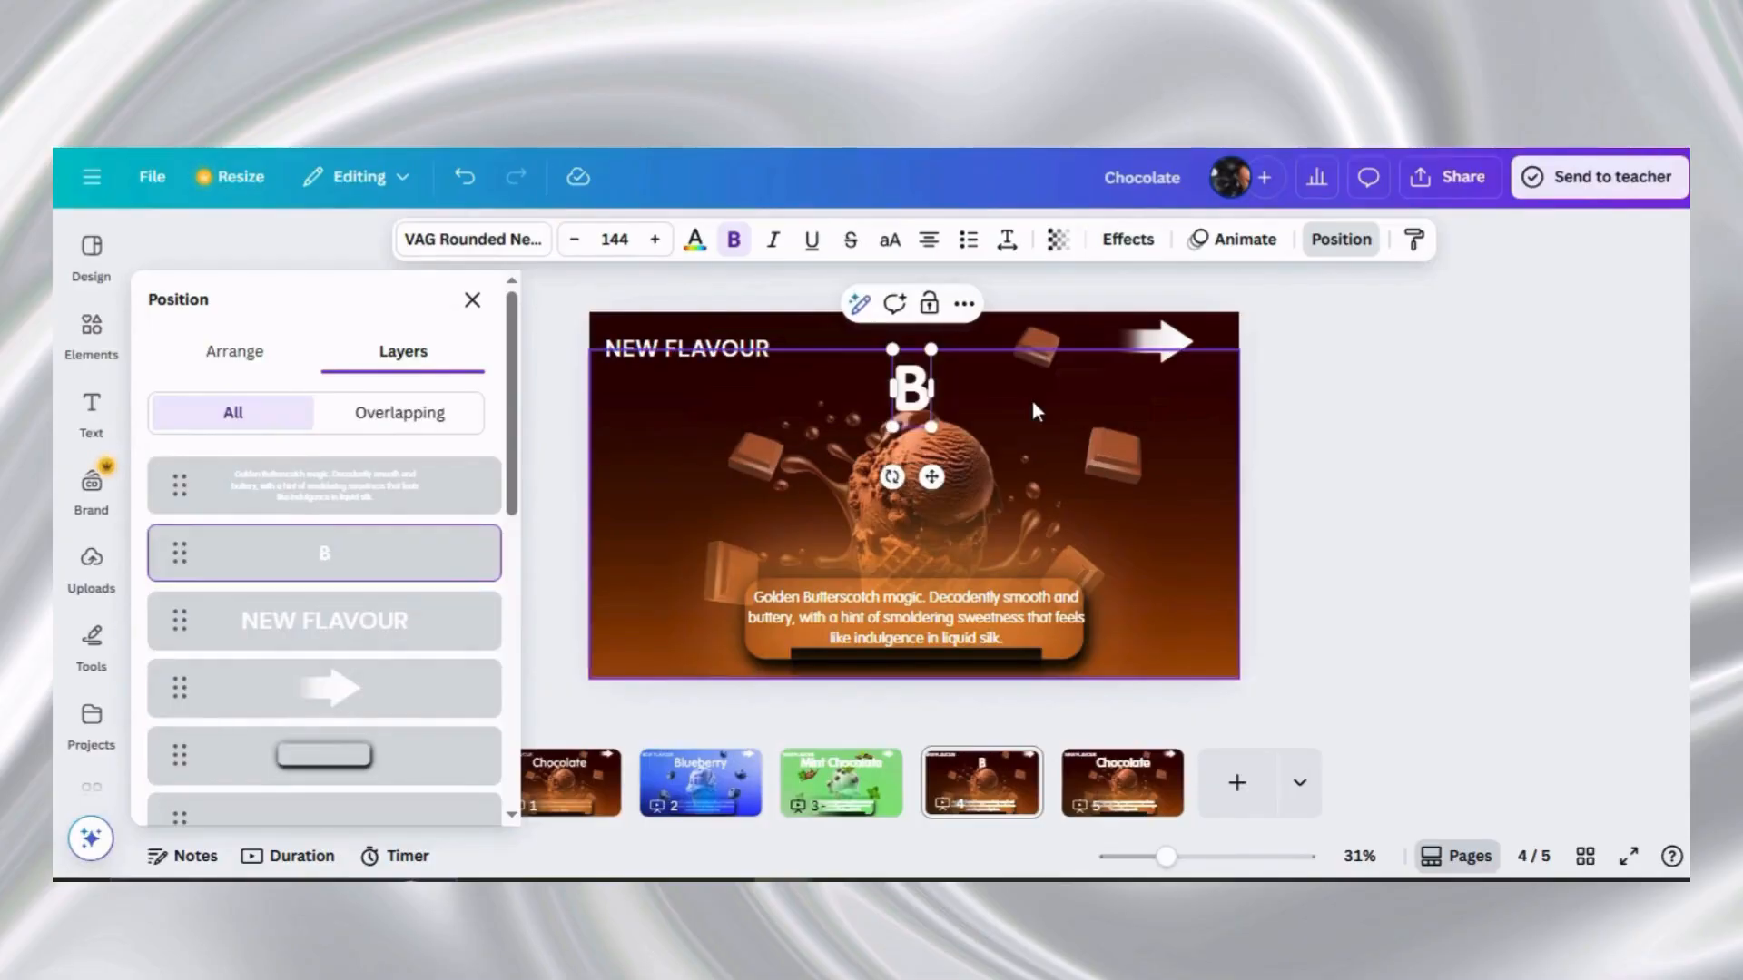
key("BackSpace")
key("BackSpace")
key("BackSpace")
key("BackSpace")
key("BackSpace")
type("utterscotch")
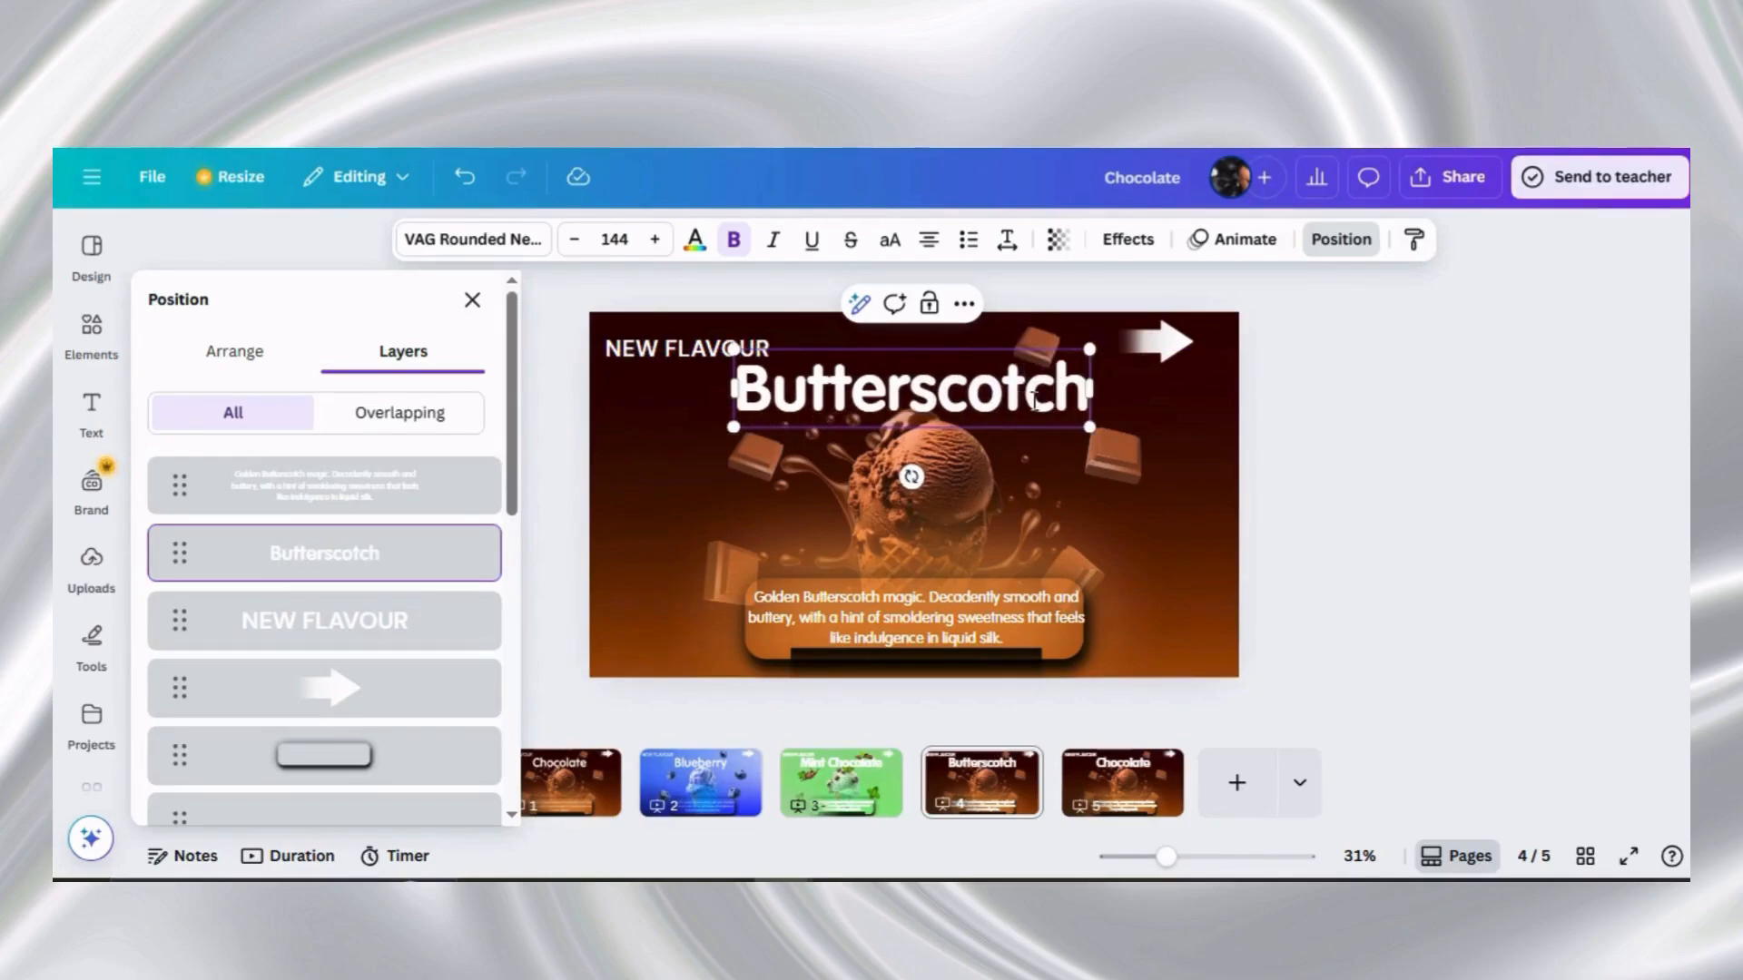
Recolour page 4's background gradient, setting its first colour to #EADAA8 and its second to a light orange tone
left_click_drag(401, 562, 391, 722)
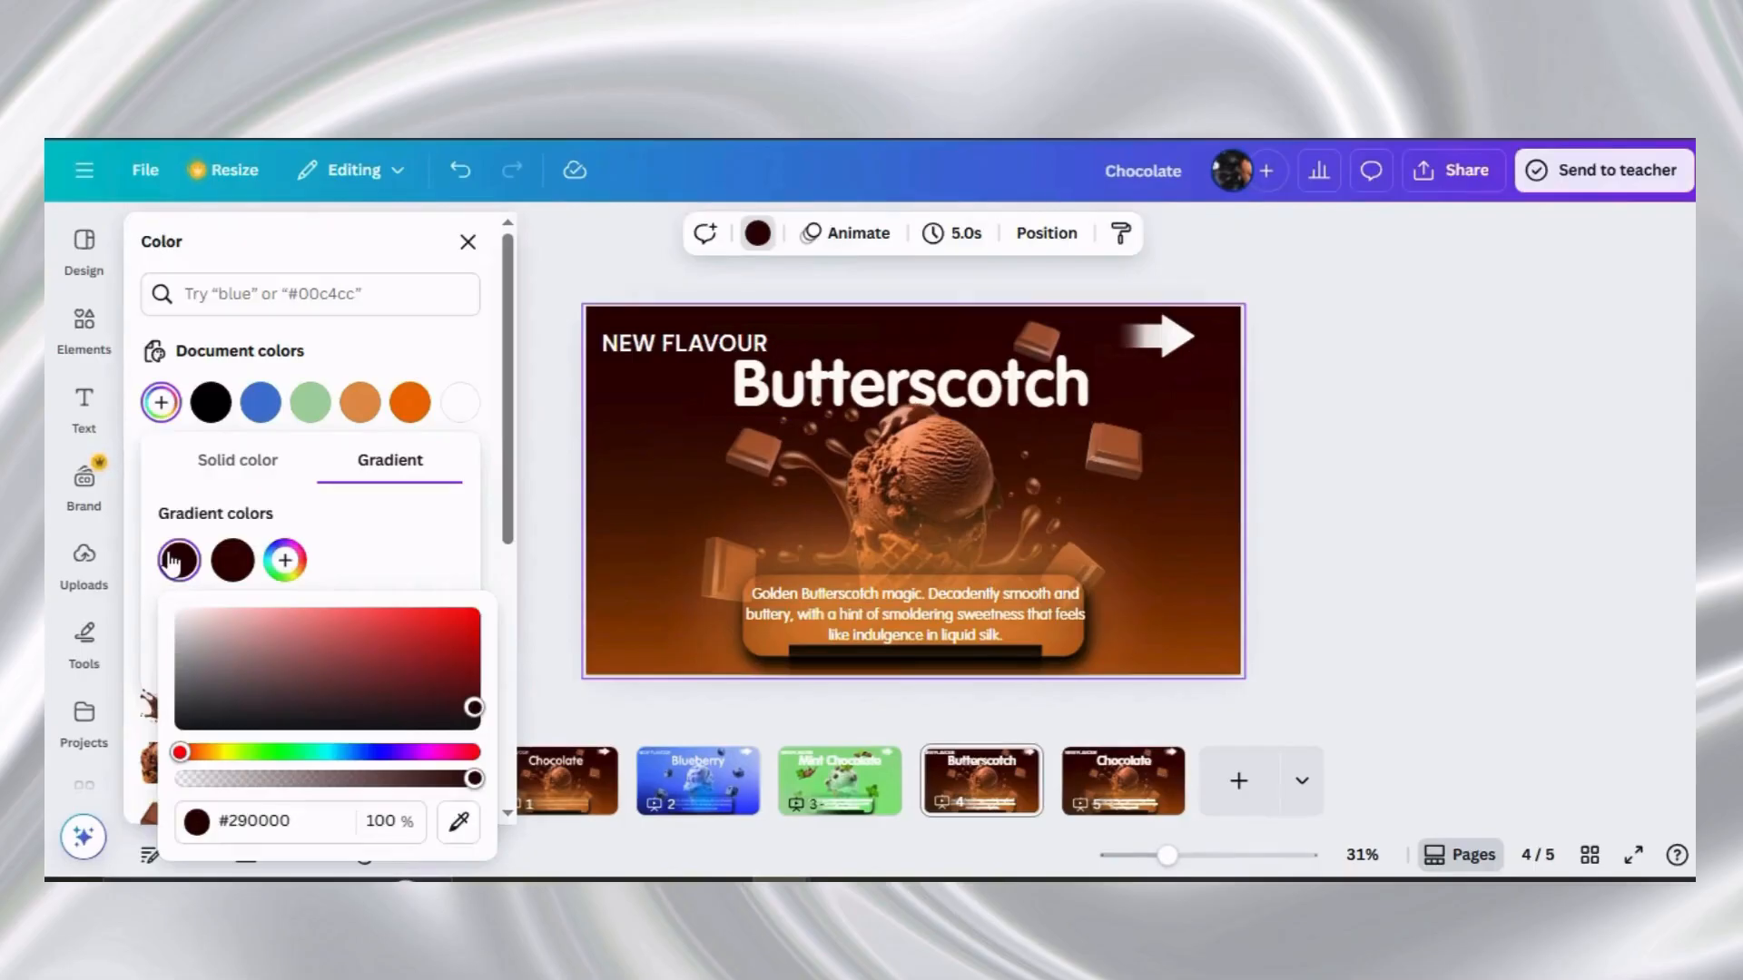
left_click(289, 821)
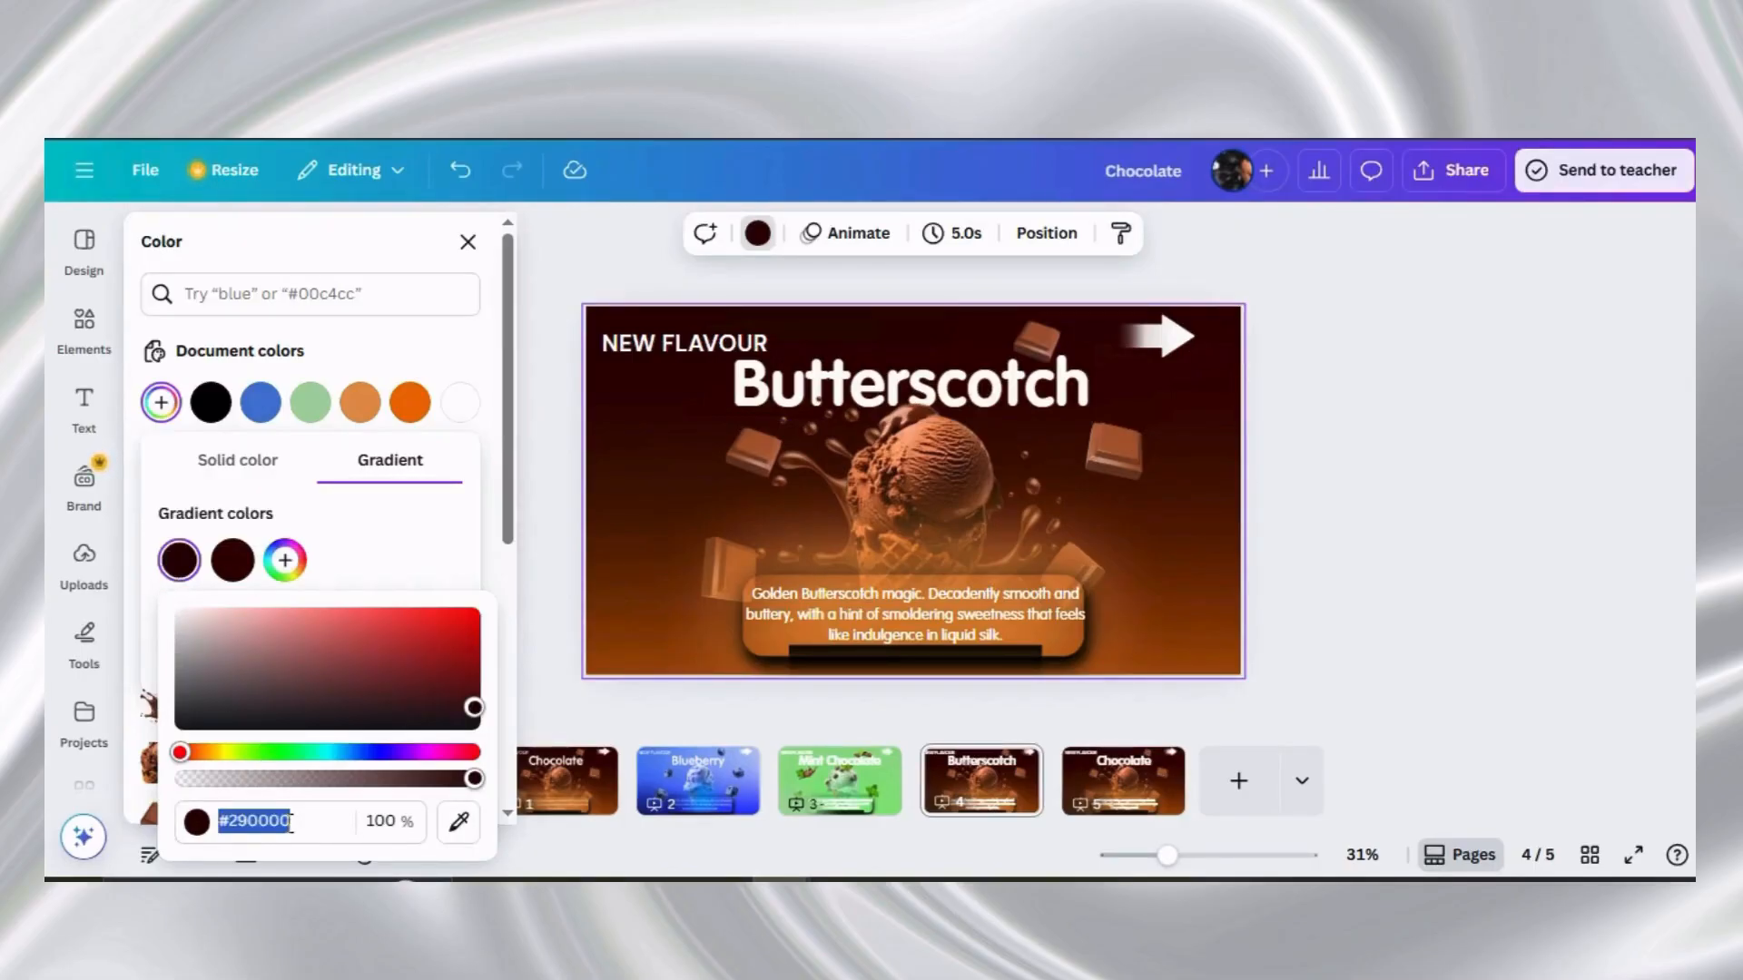
type("#EAD")
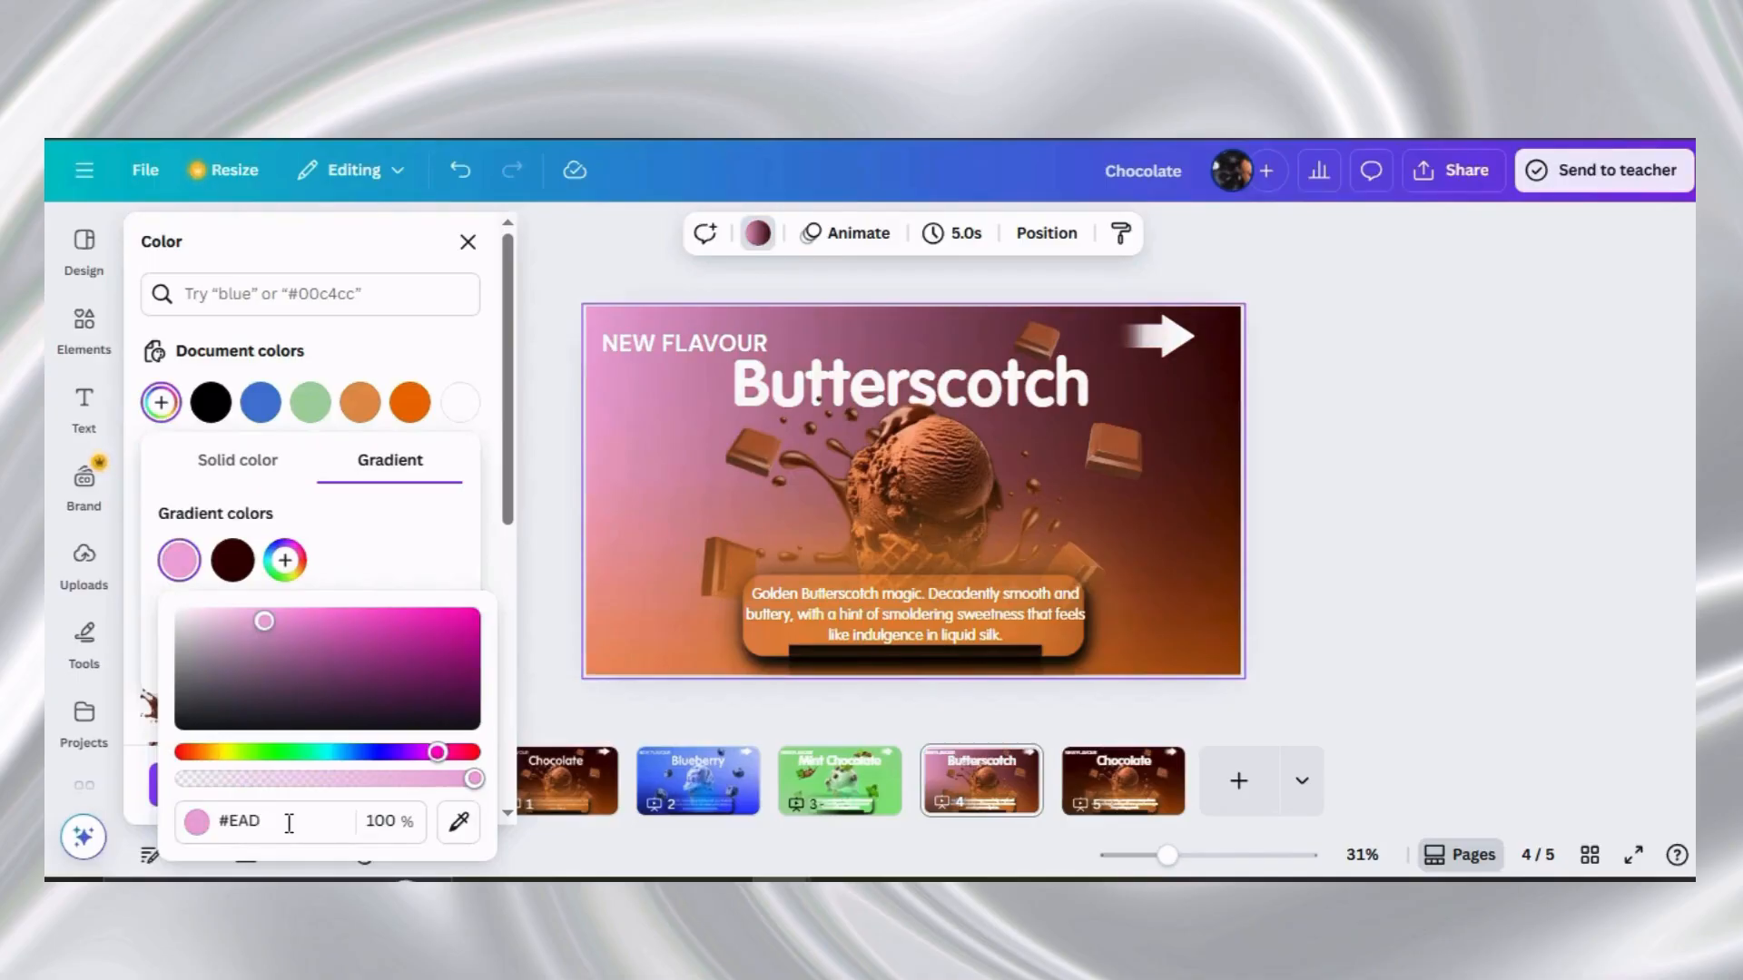
type("AA8")
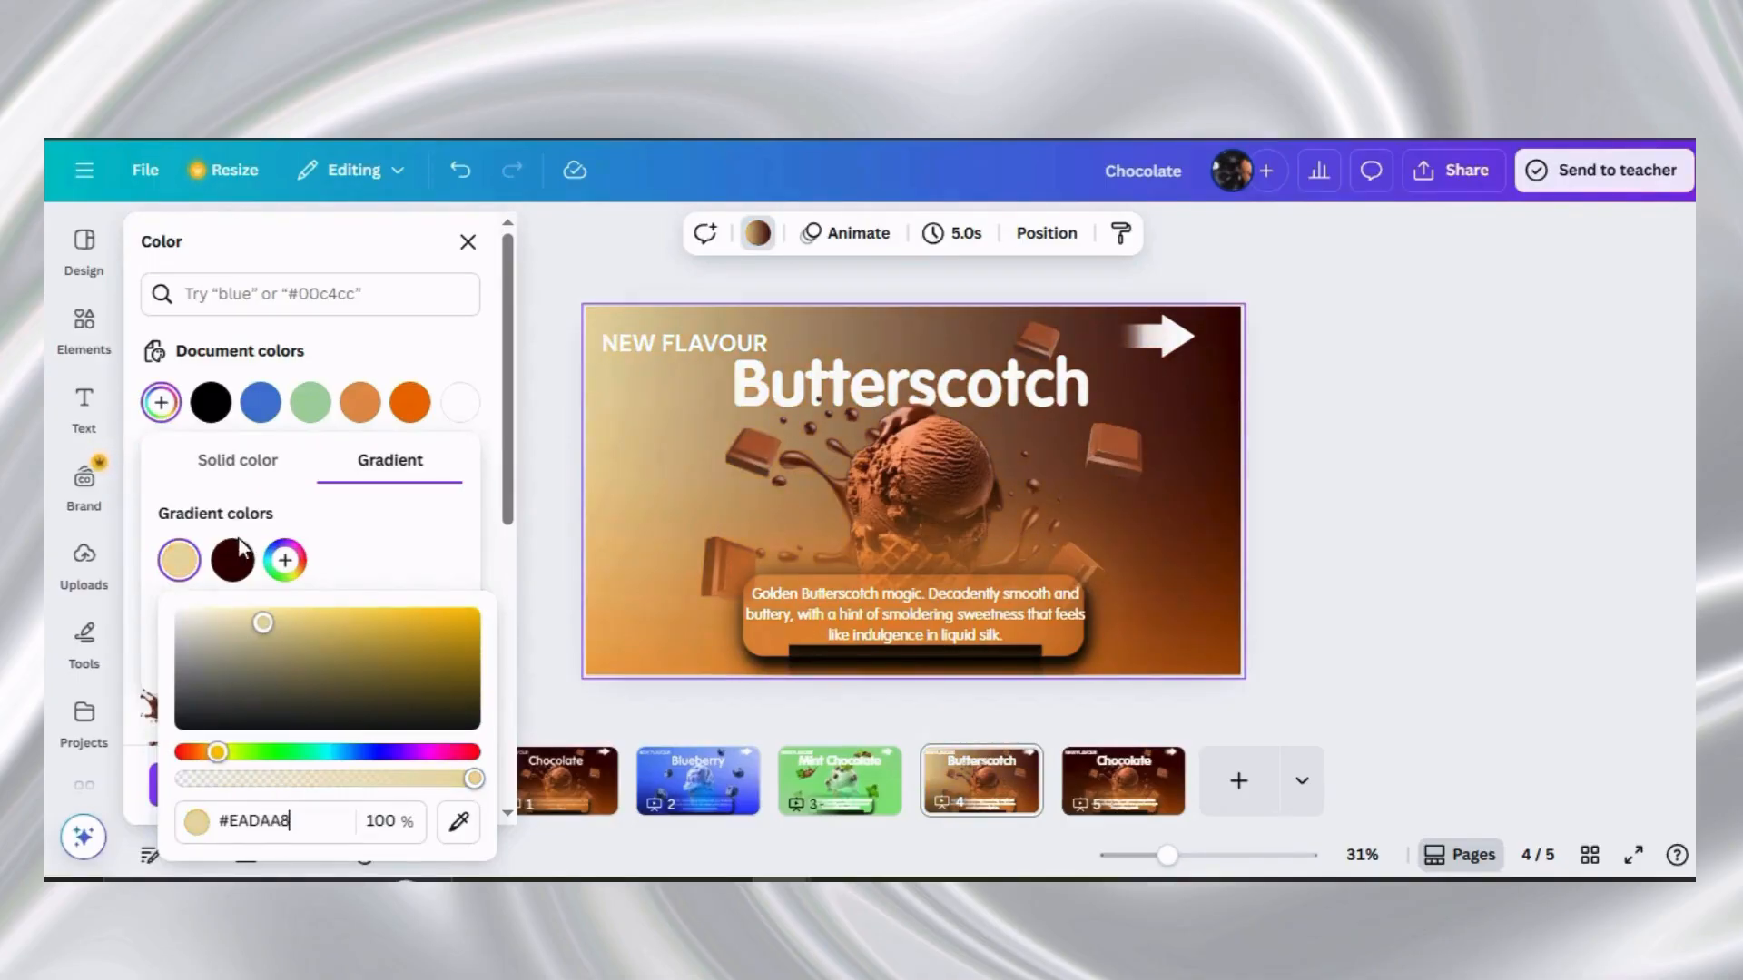
left_click(234, 554)
left_click(363, 818)
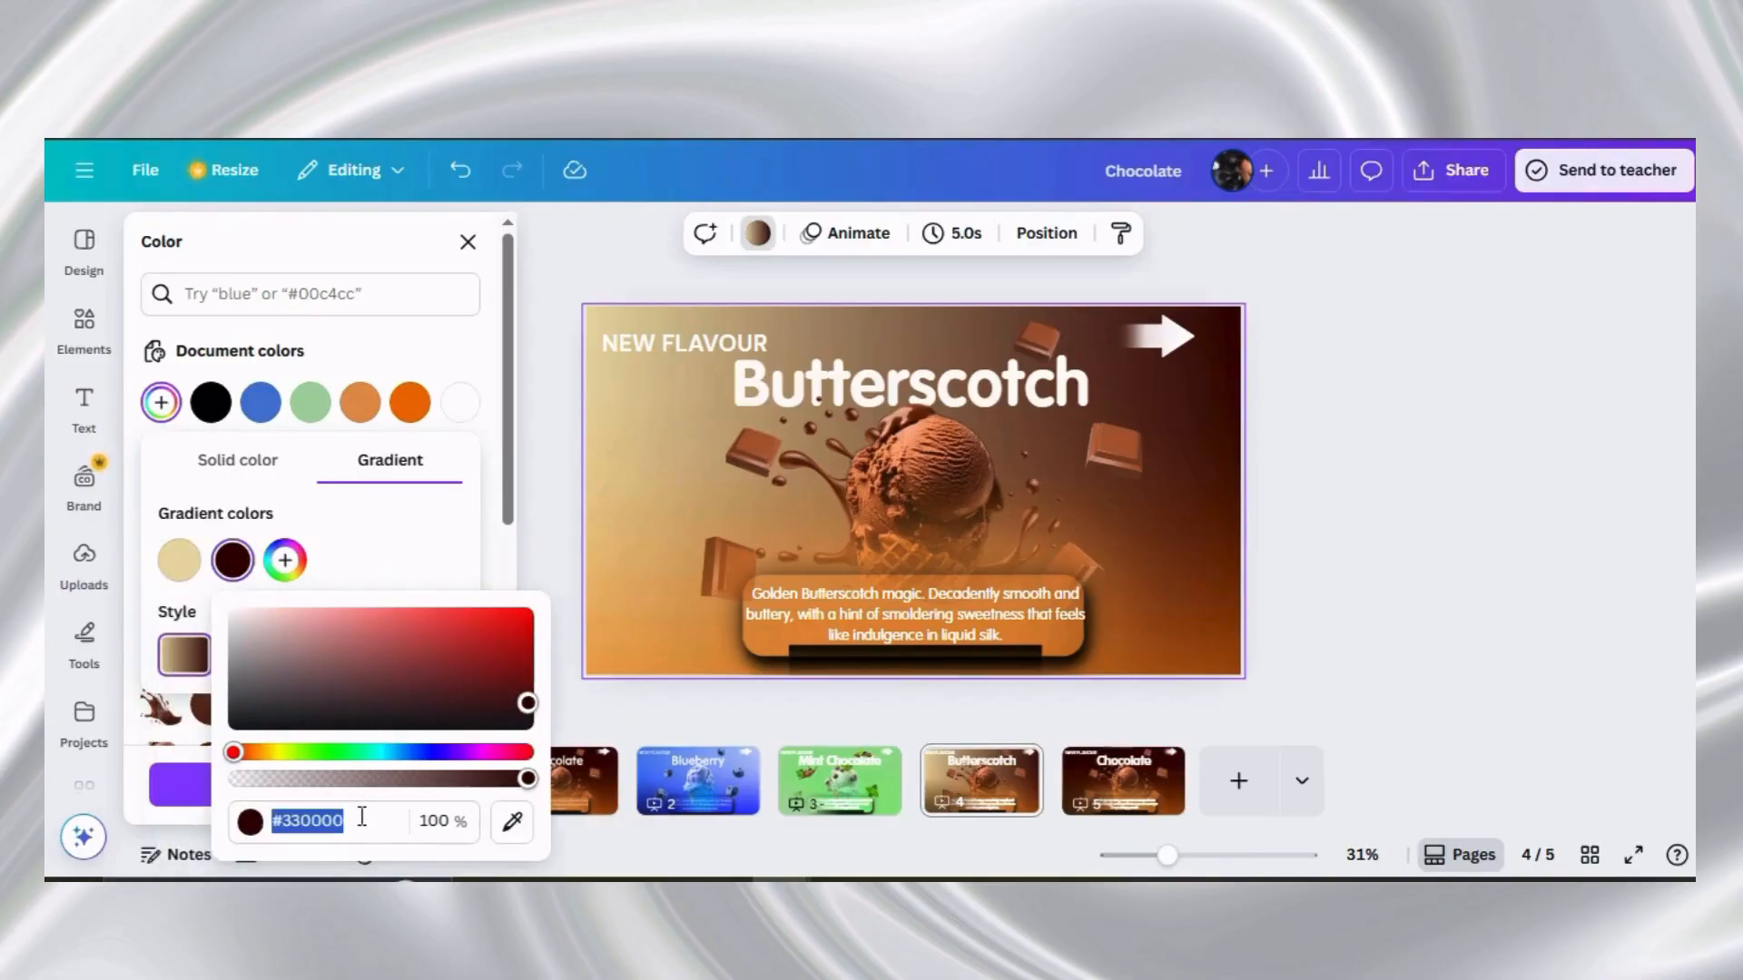
type("#ECA")
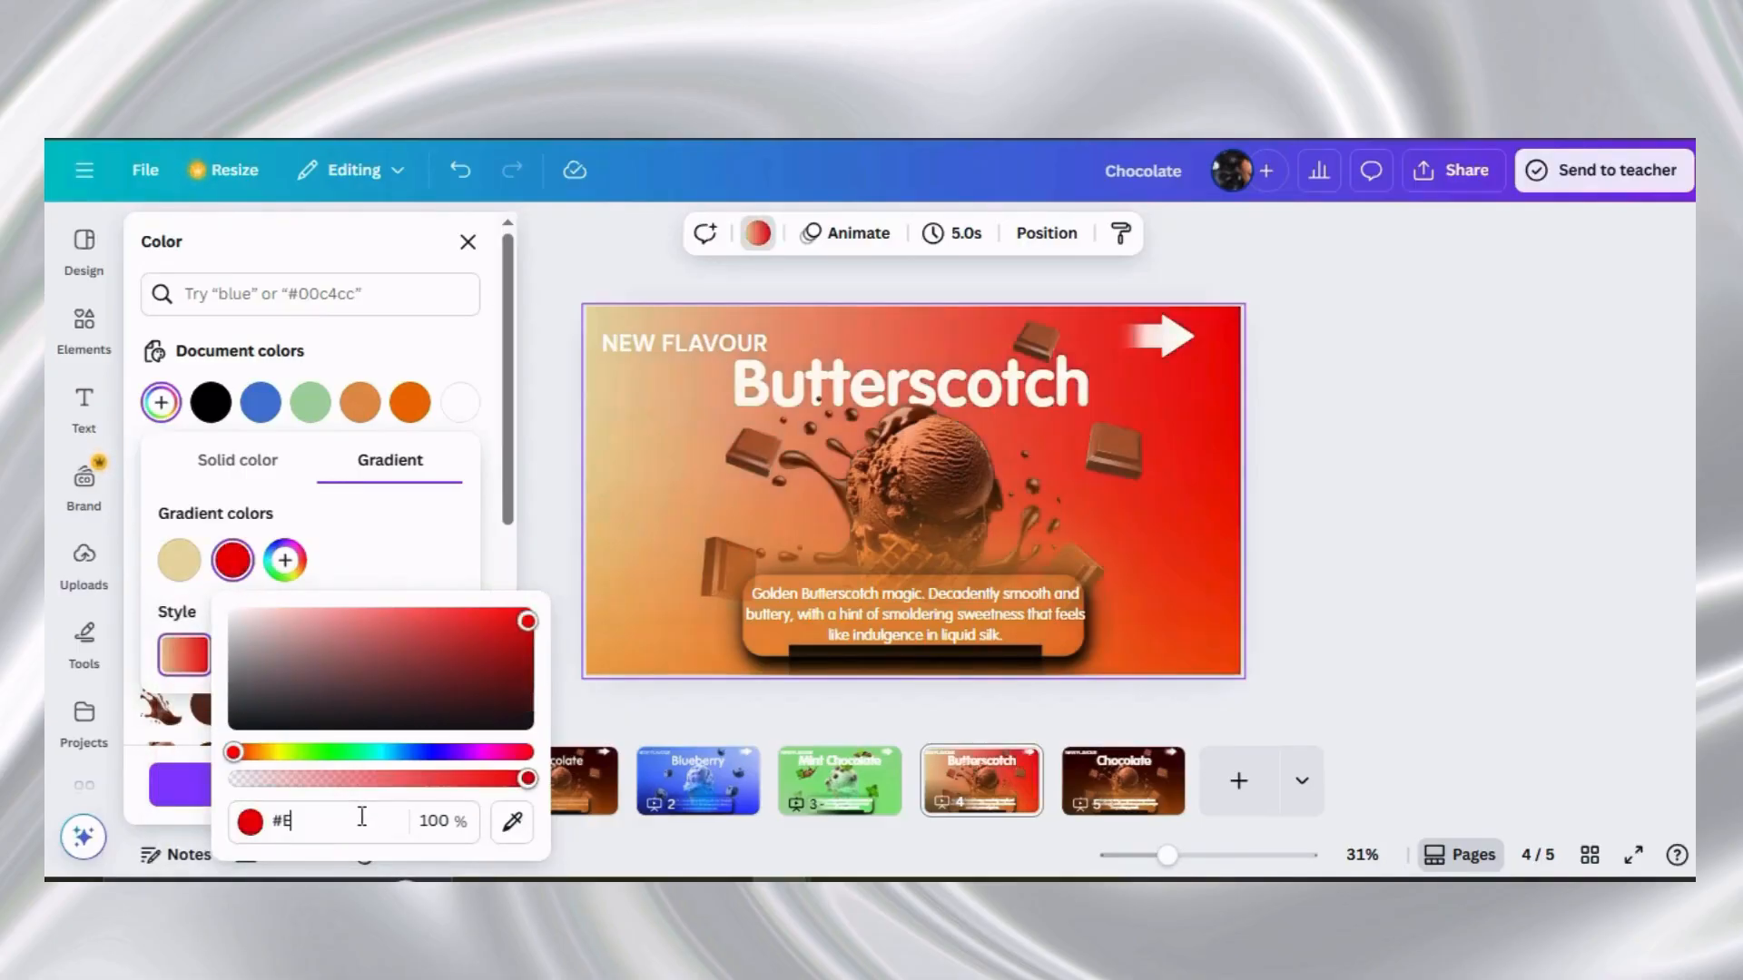
type("E6")
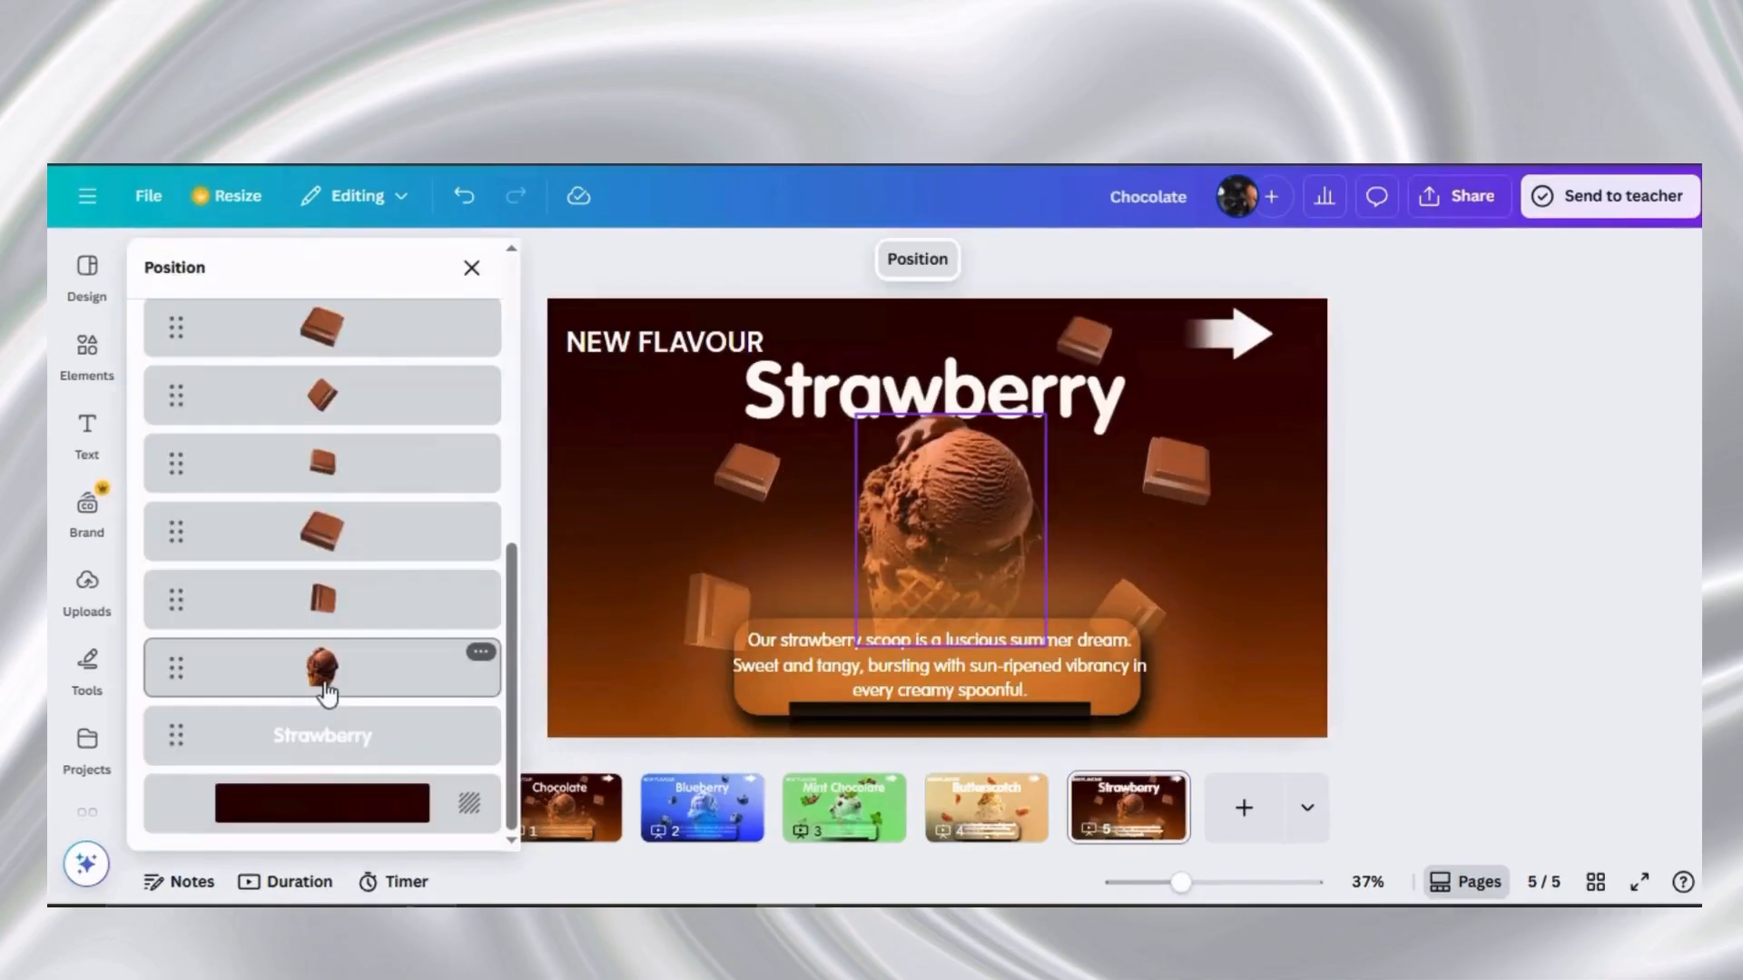
Set the first gradient colour of page 5's background to the pink #F69CBC
left_click(303, 817)
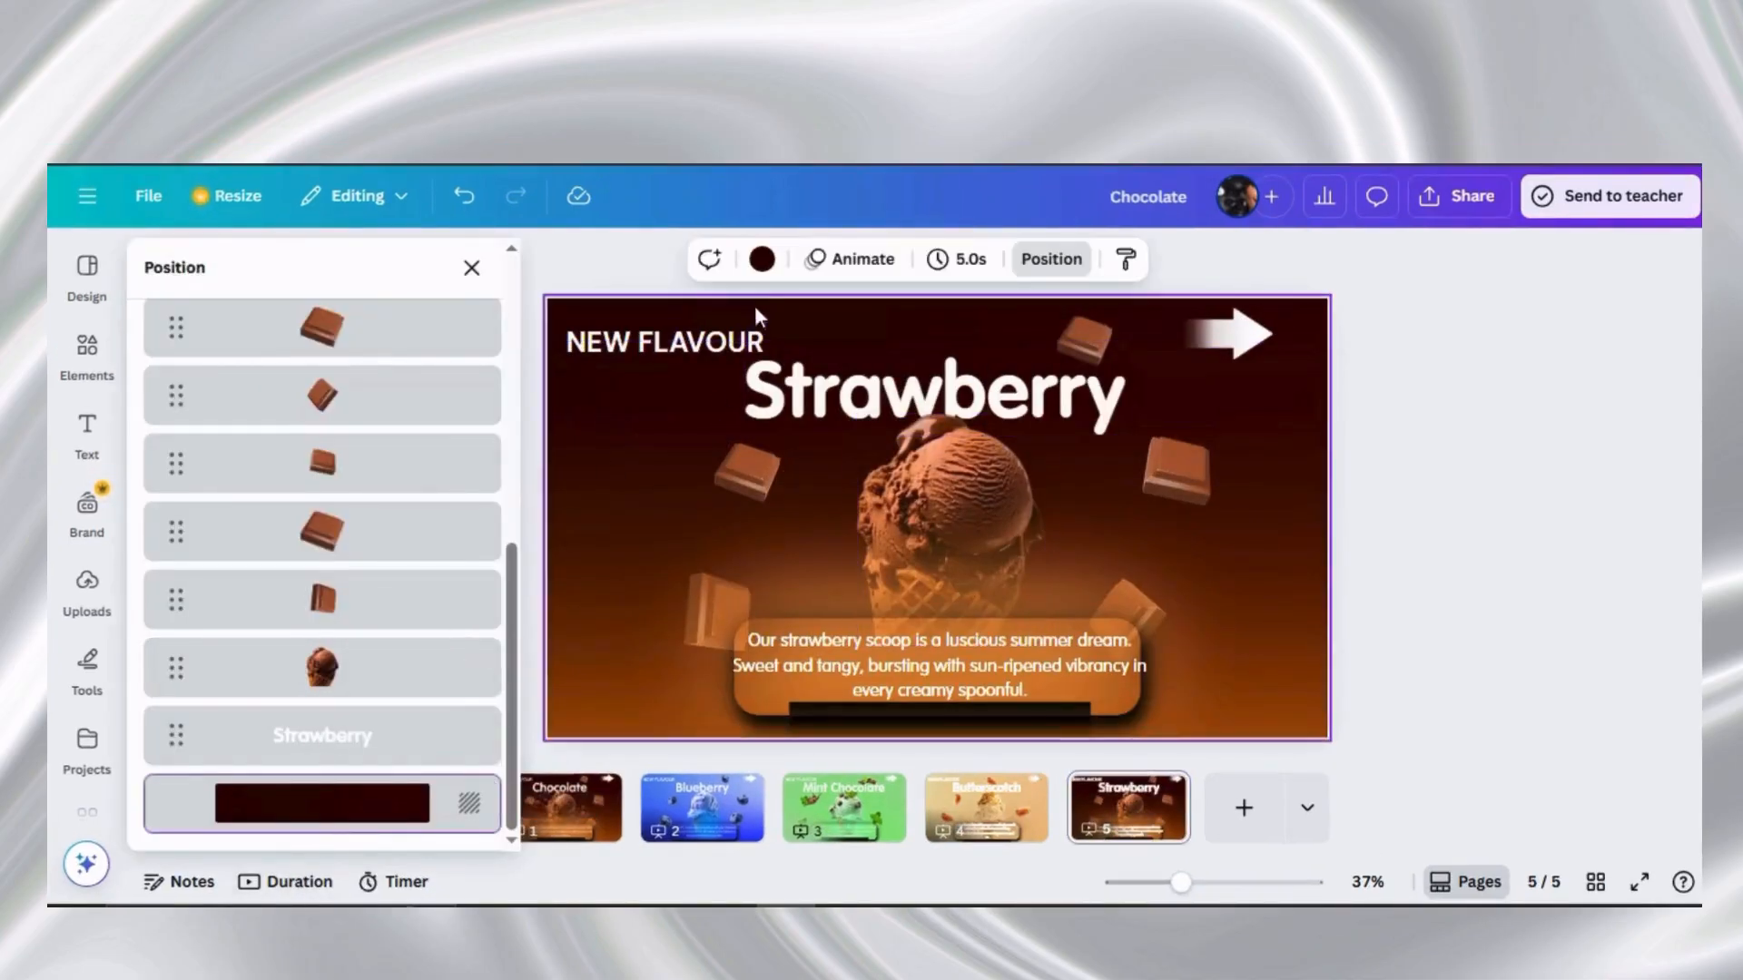
left_click(762, 260)
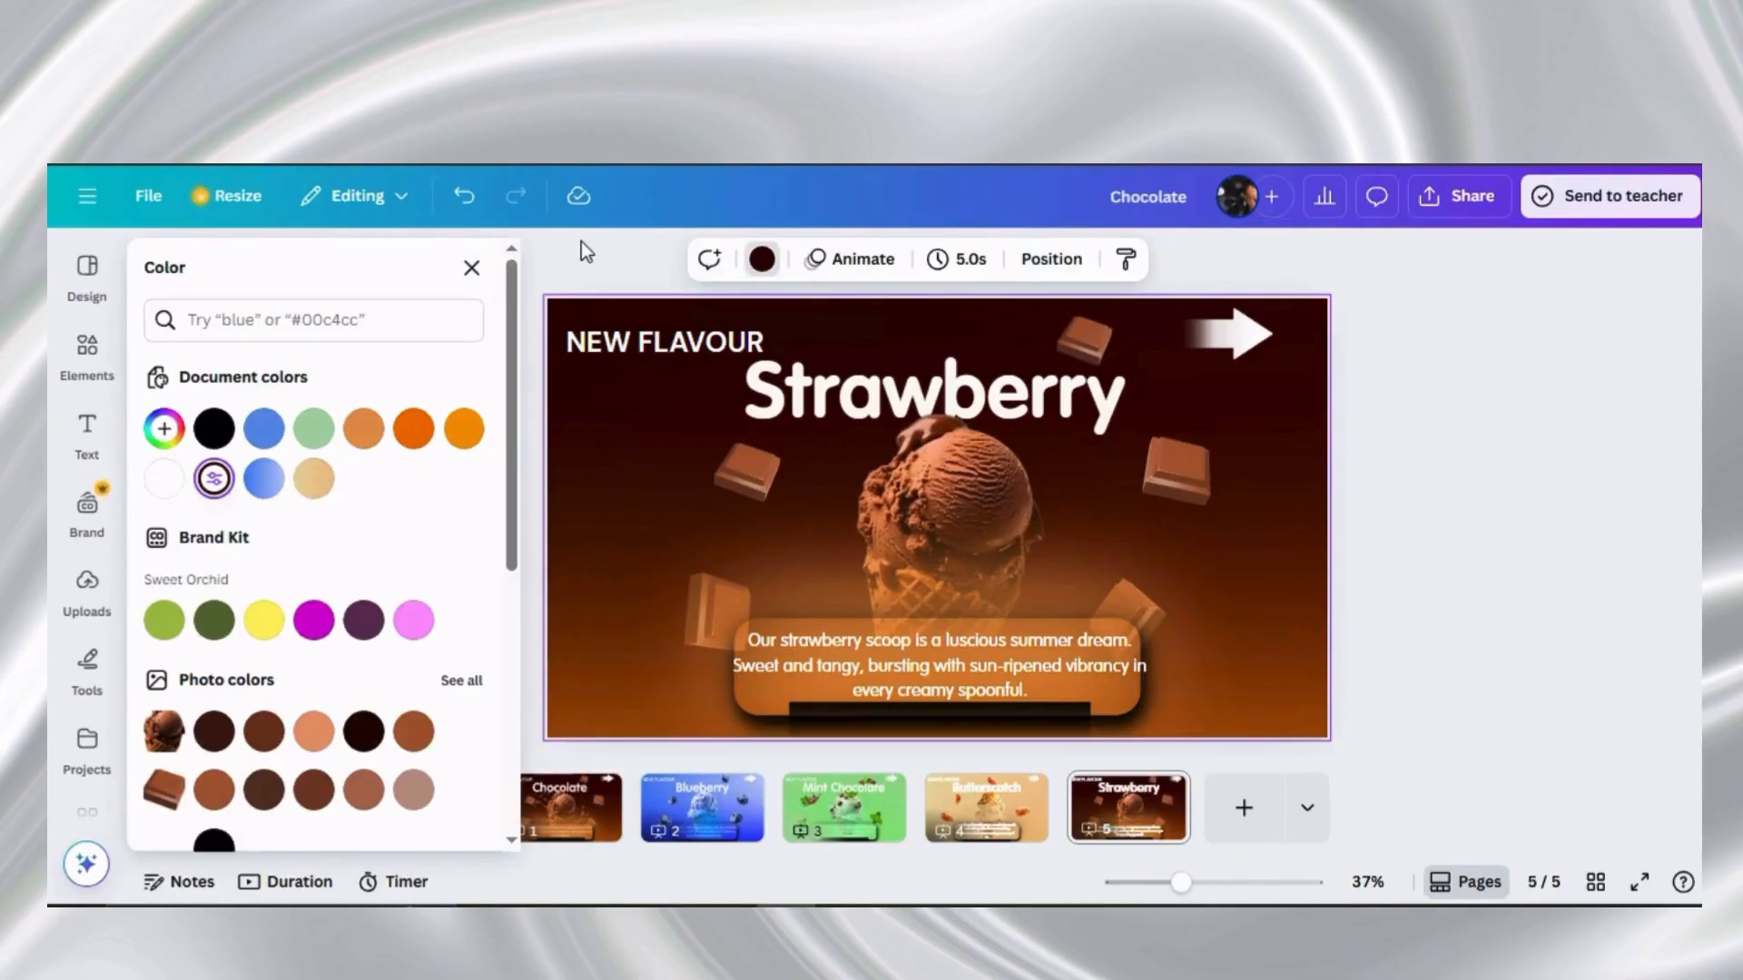
left_click(214, 478)
left_click(182, 587)
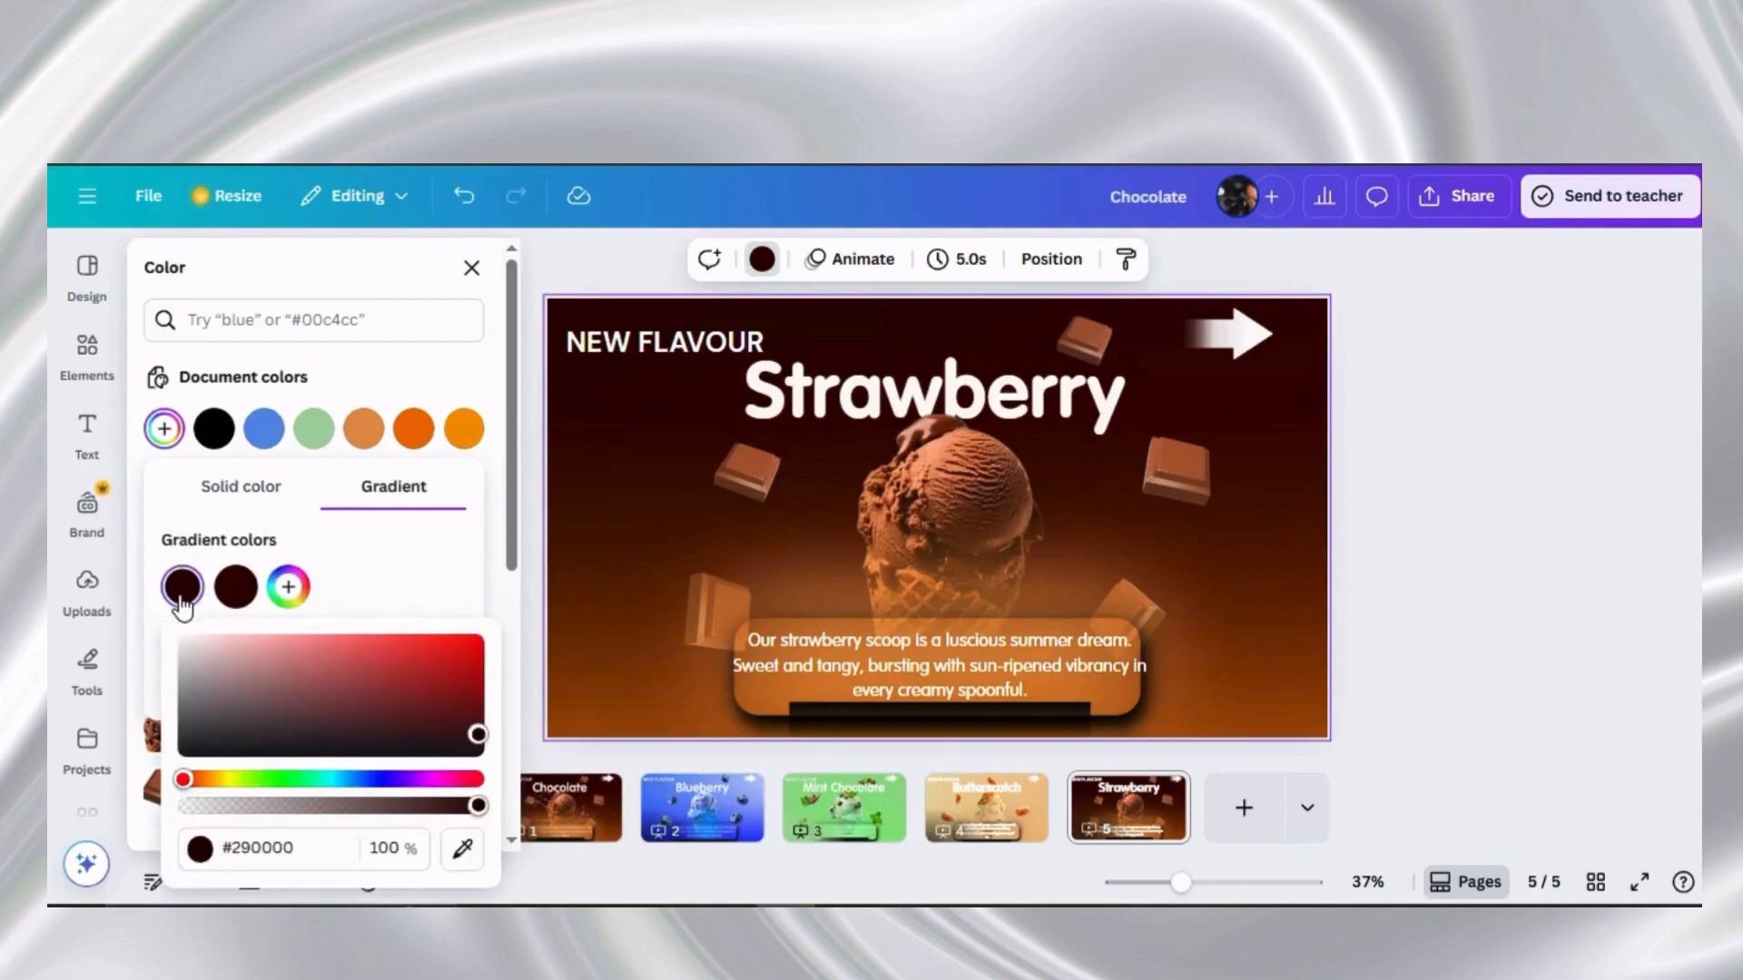
left_click(292, 848)
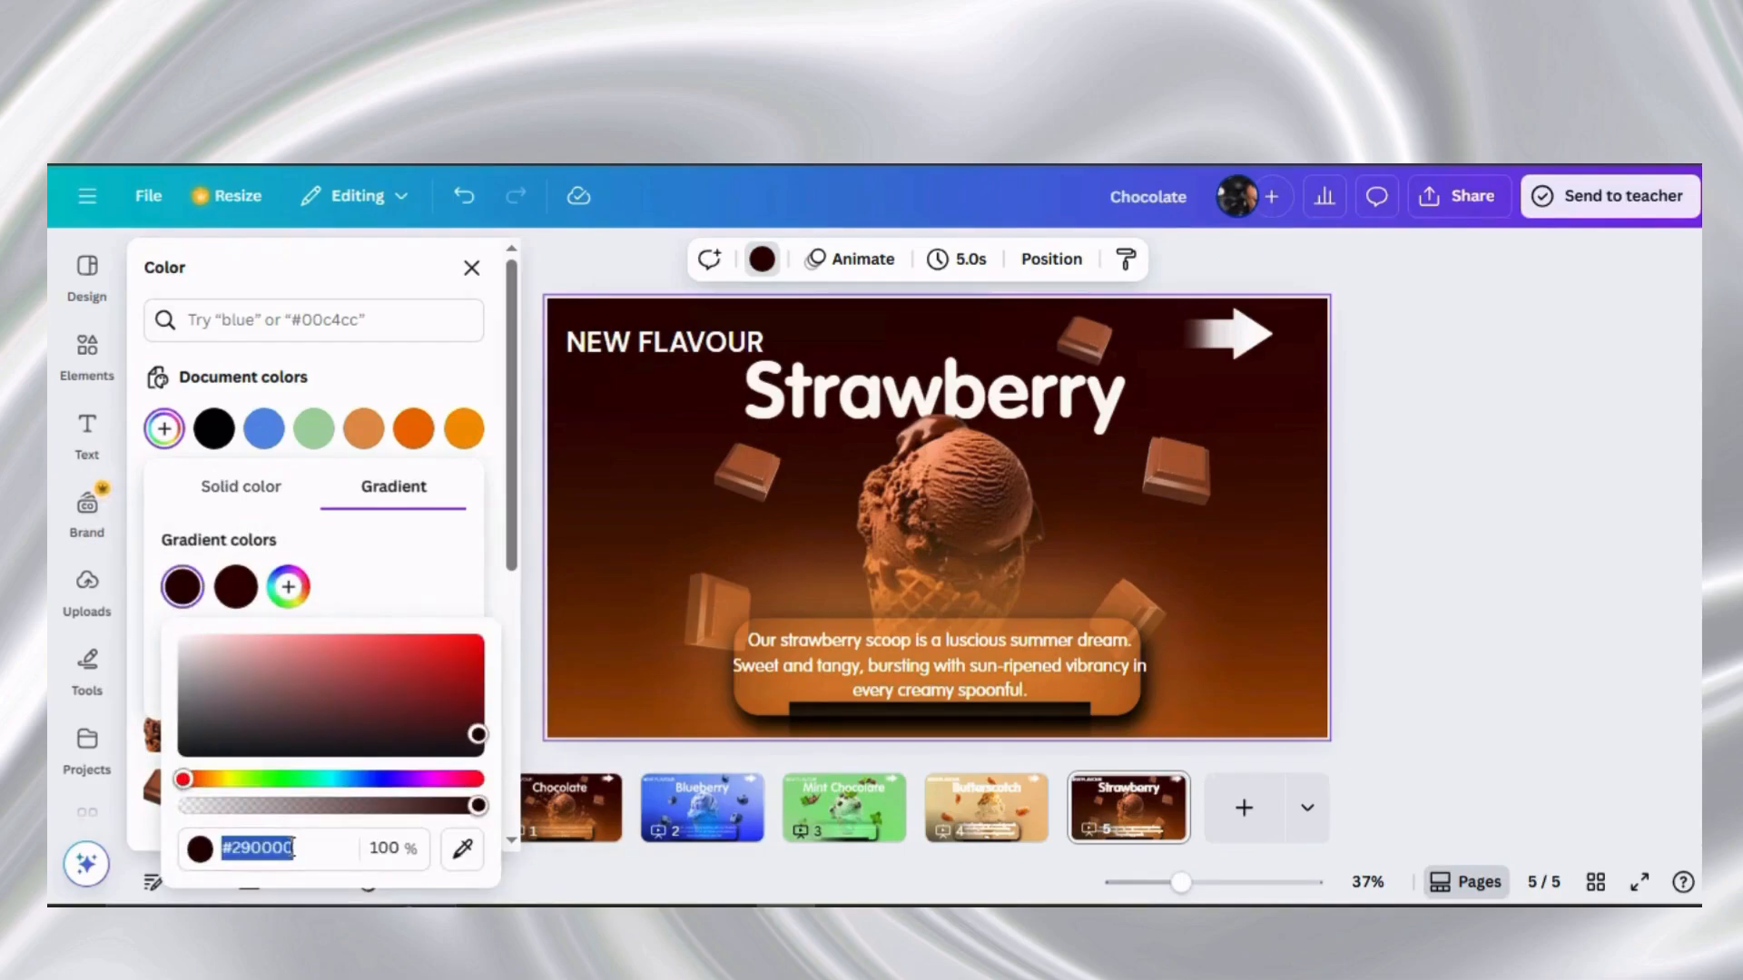
type("#F6")
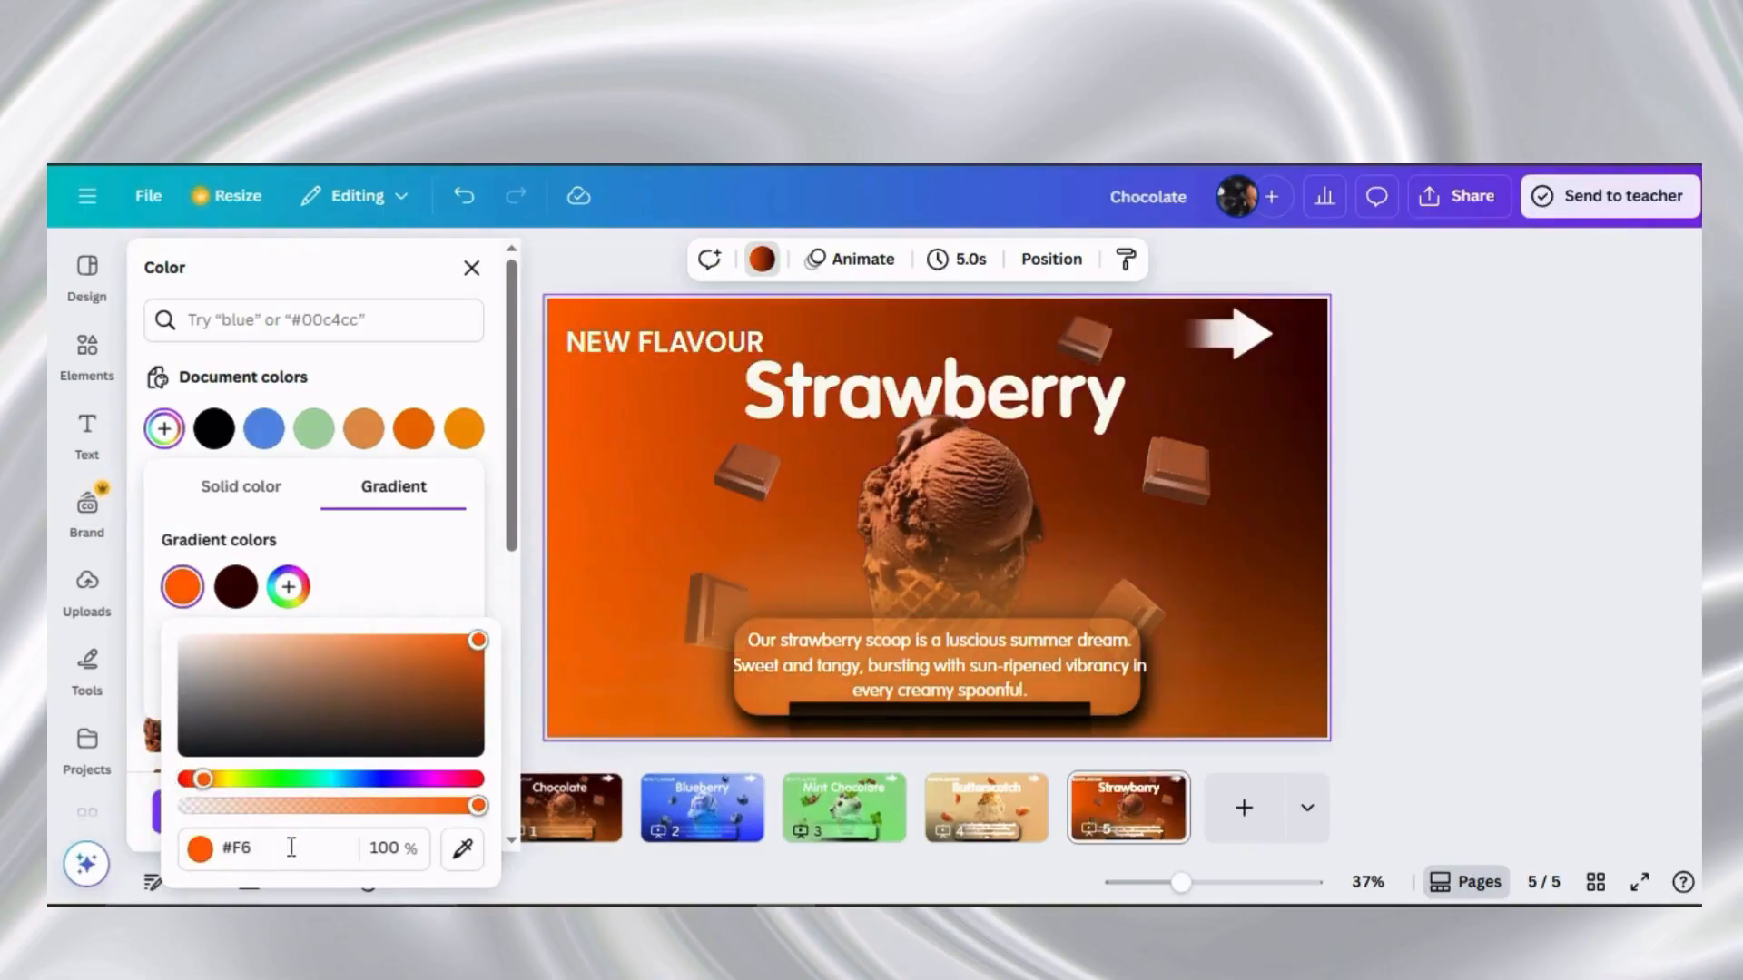
type("9CBC")
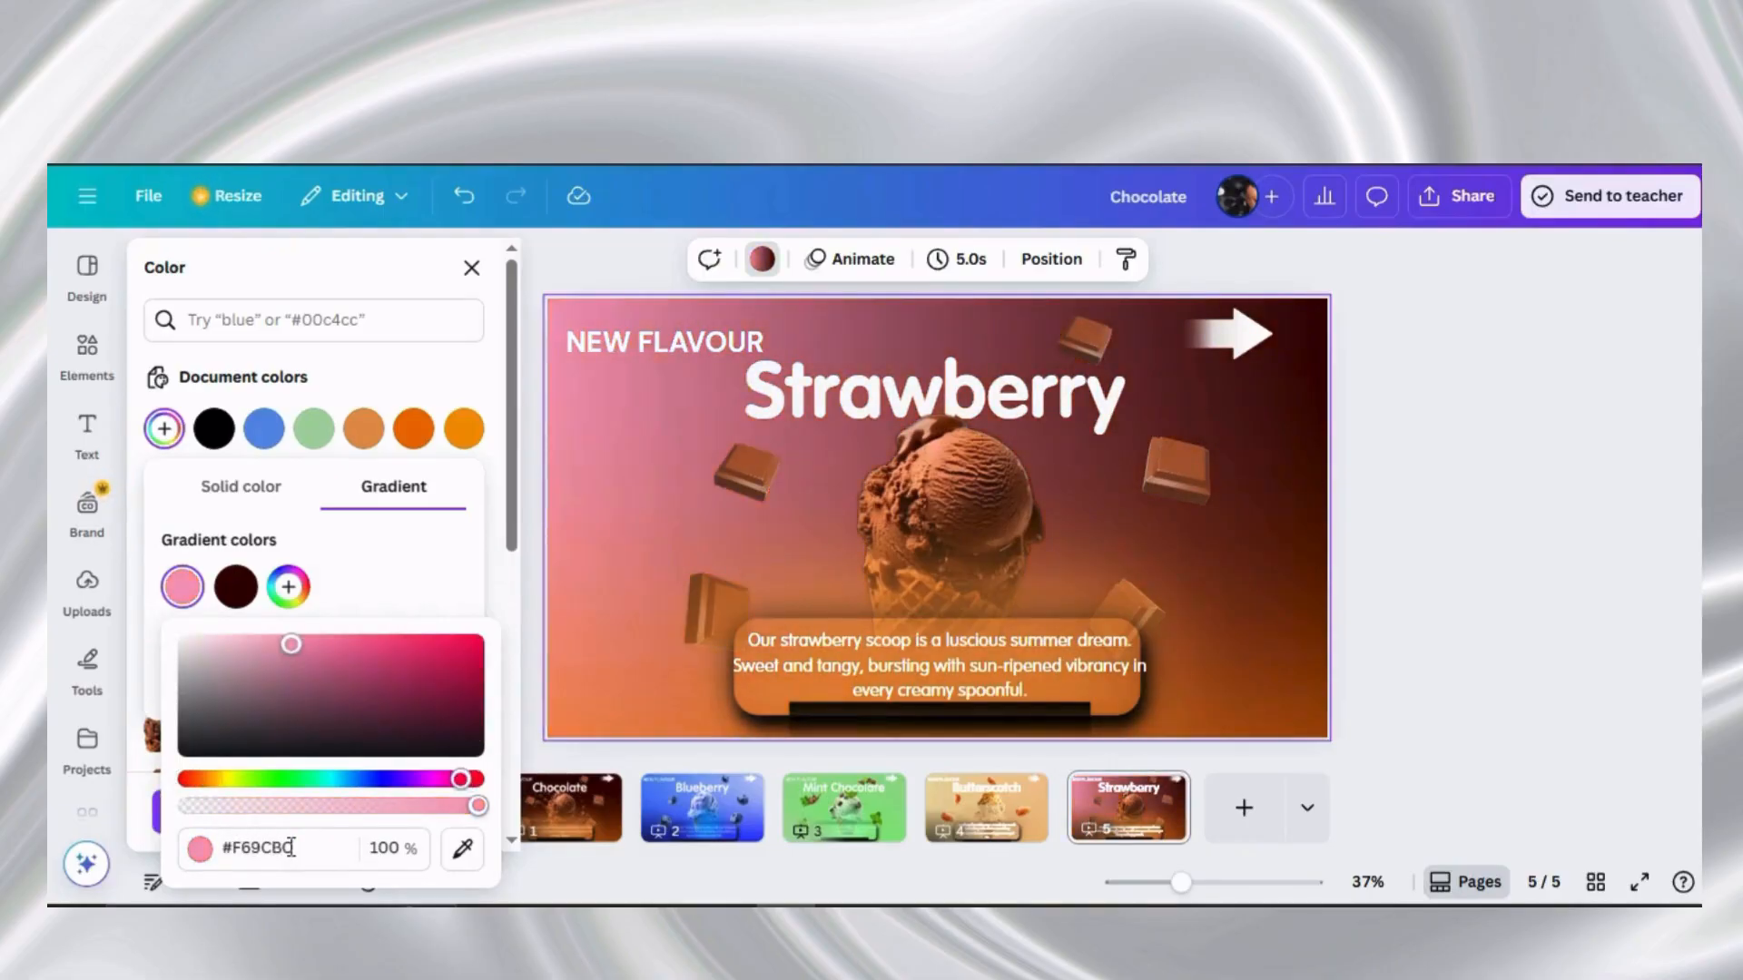
Set the second gradient colour of page 5's background to #FAB9CC and close the colour settings
left_click(236, 587)
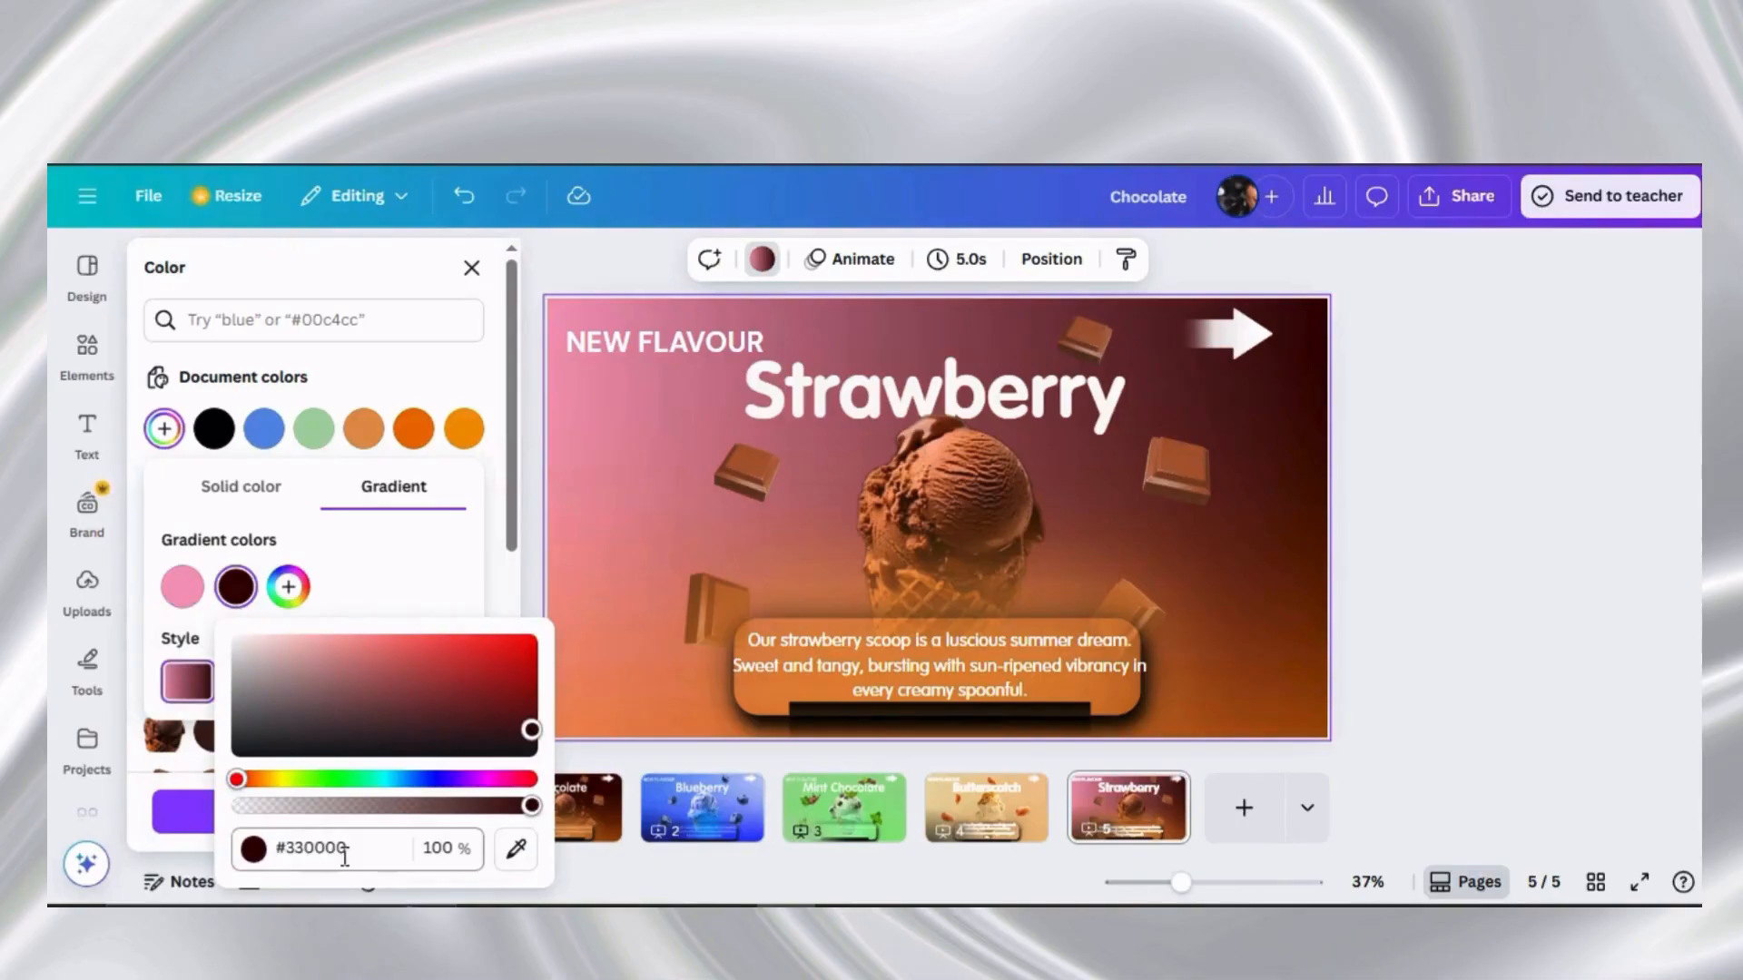
left_click(345, 849)
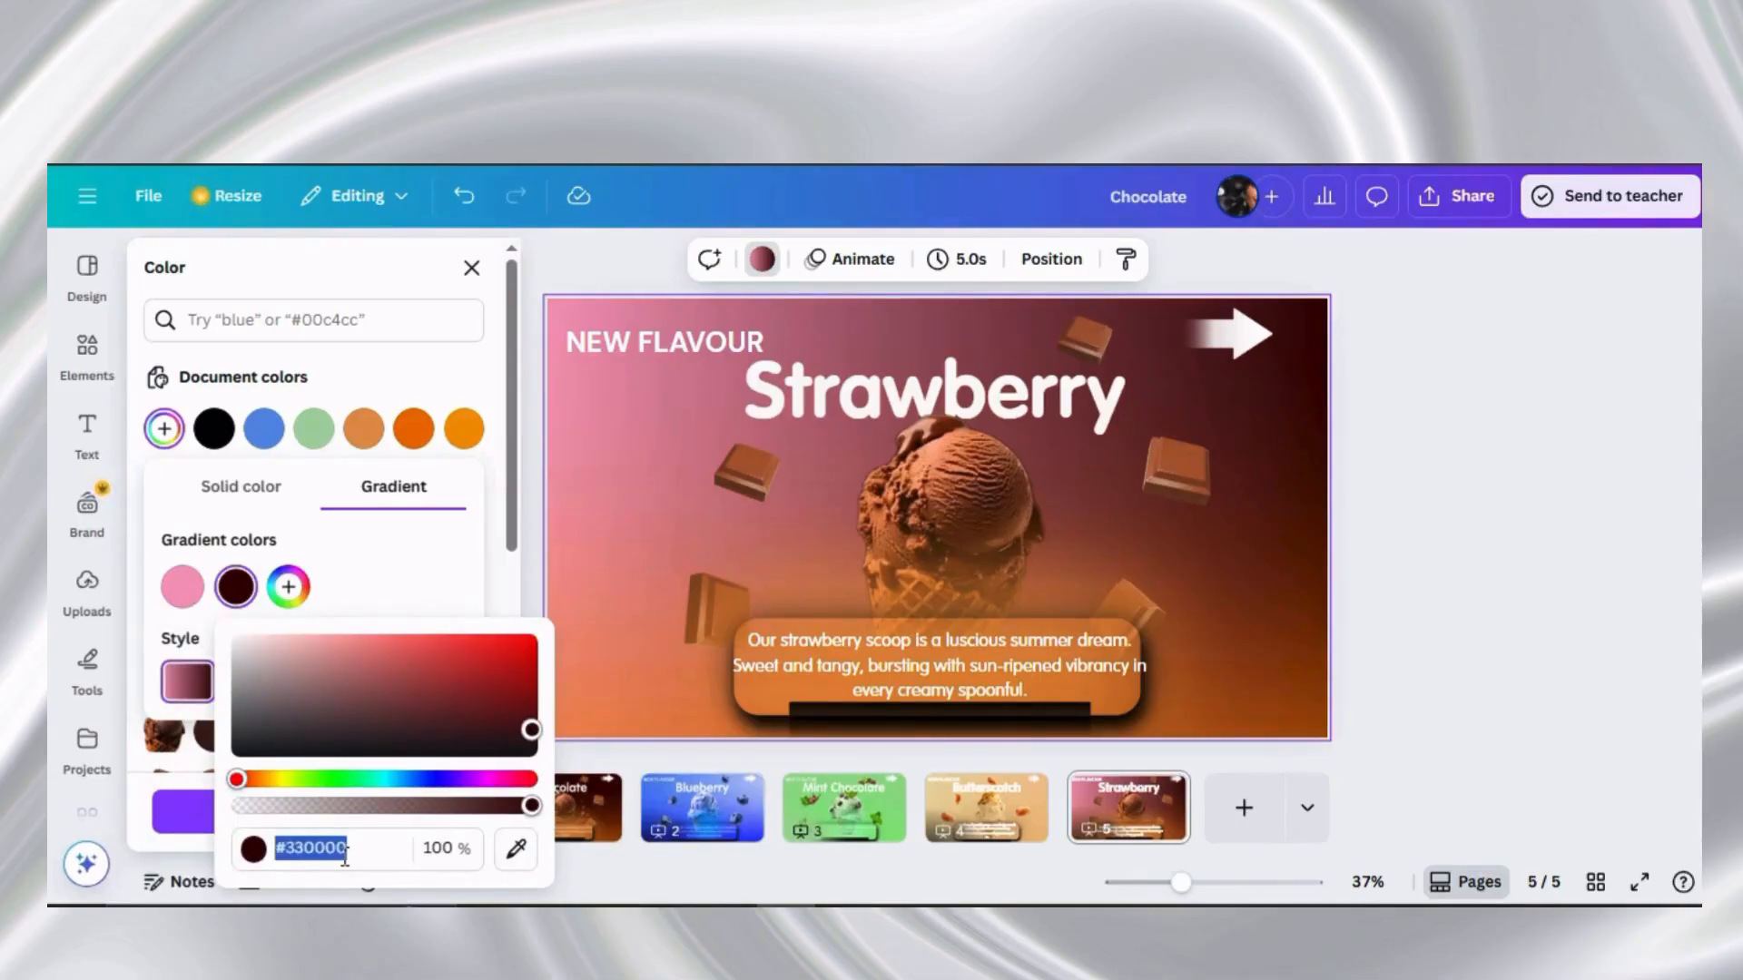
type("#FAB")
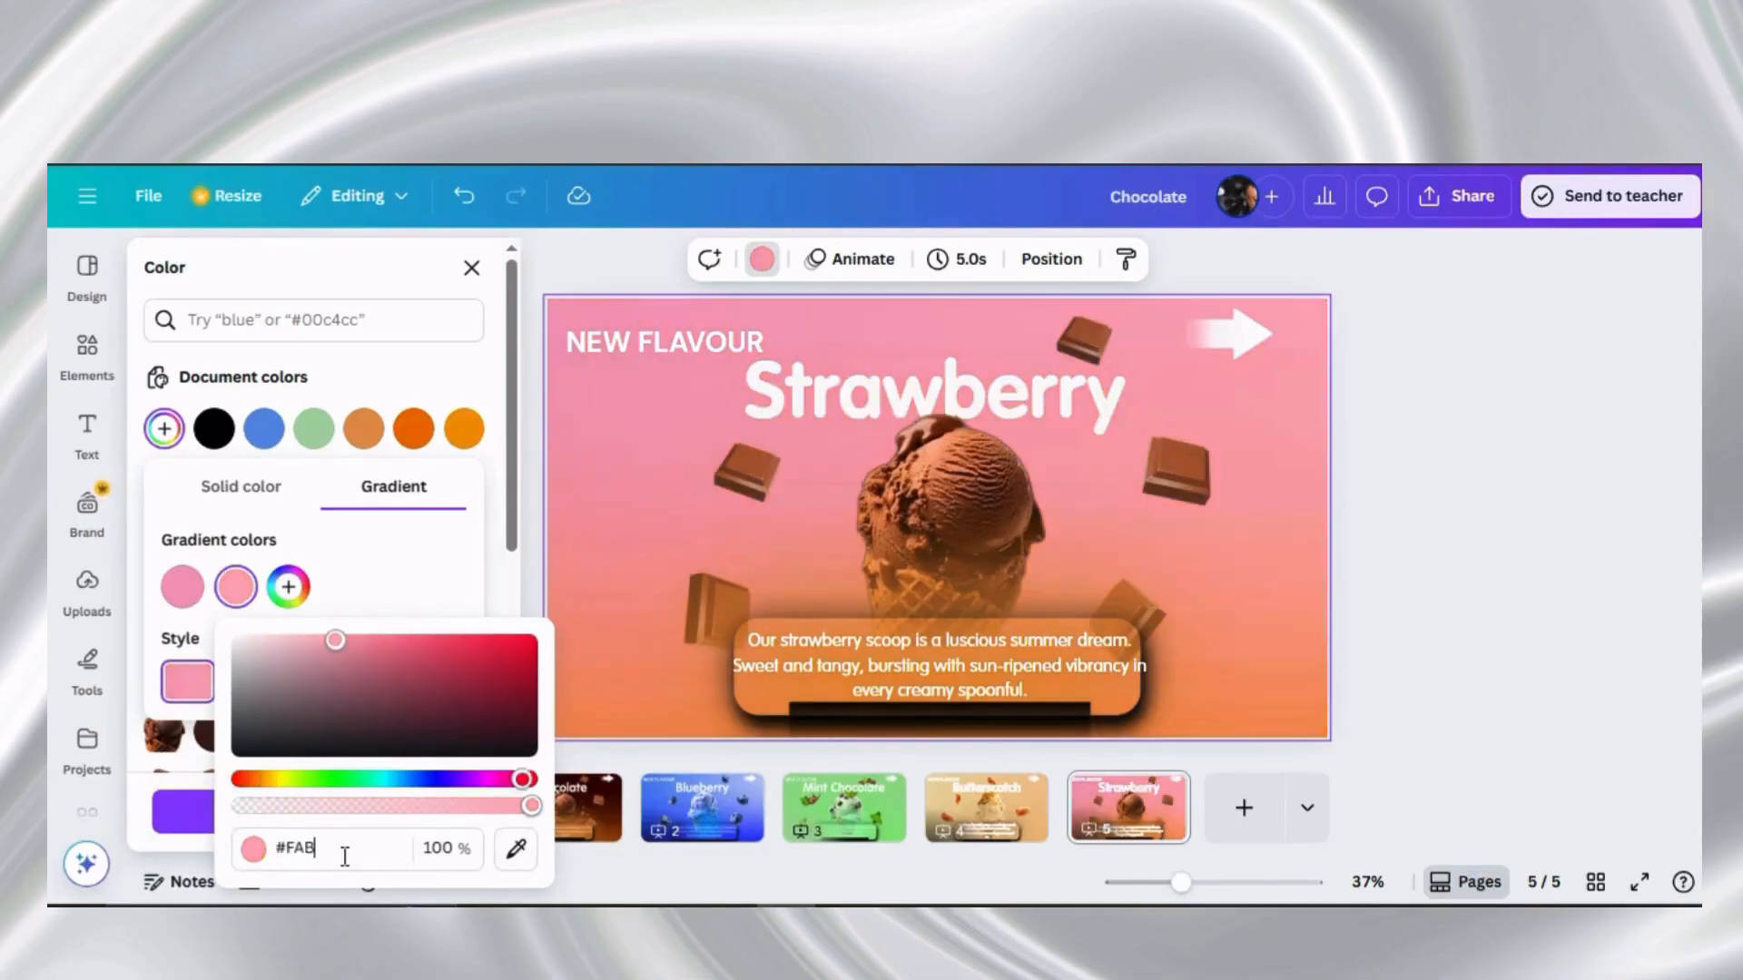
type("9CC")
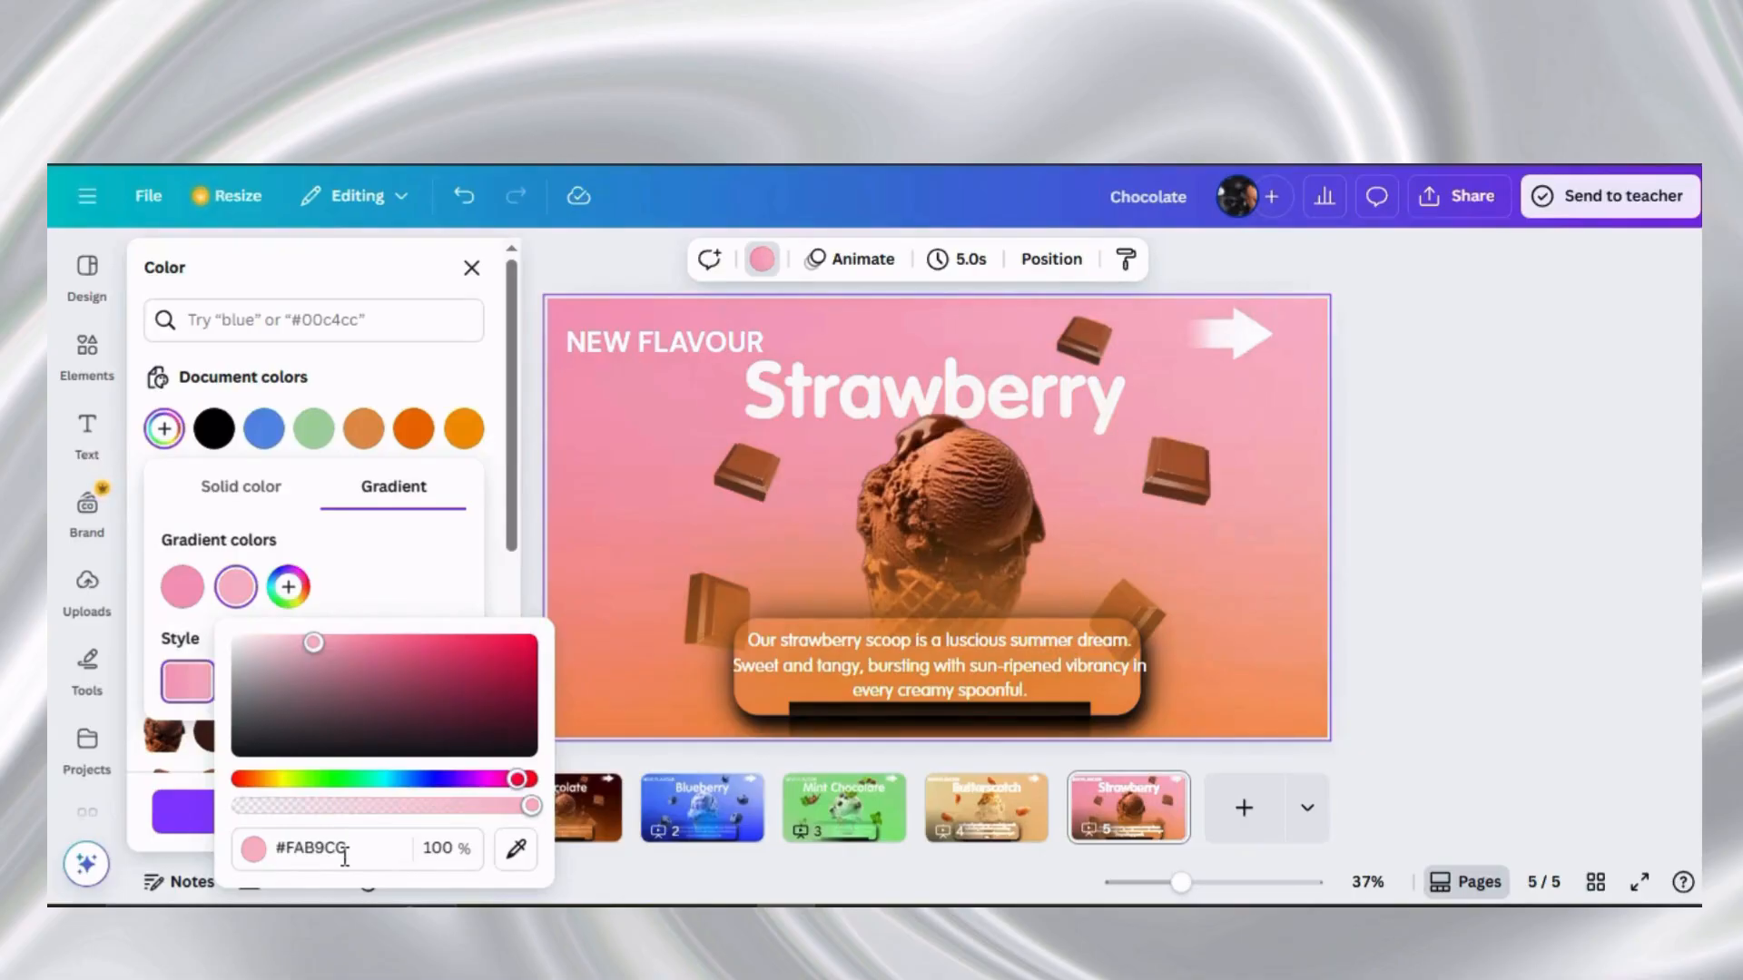
left_click(472, 268)
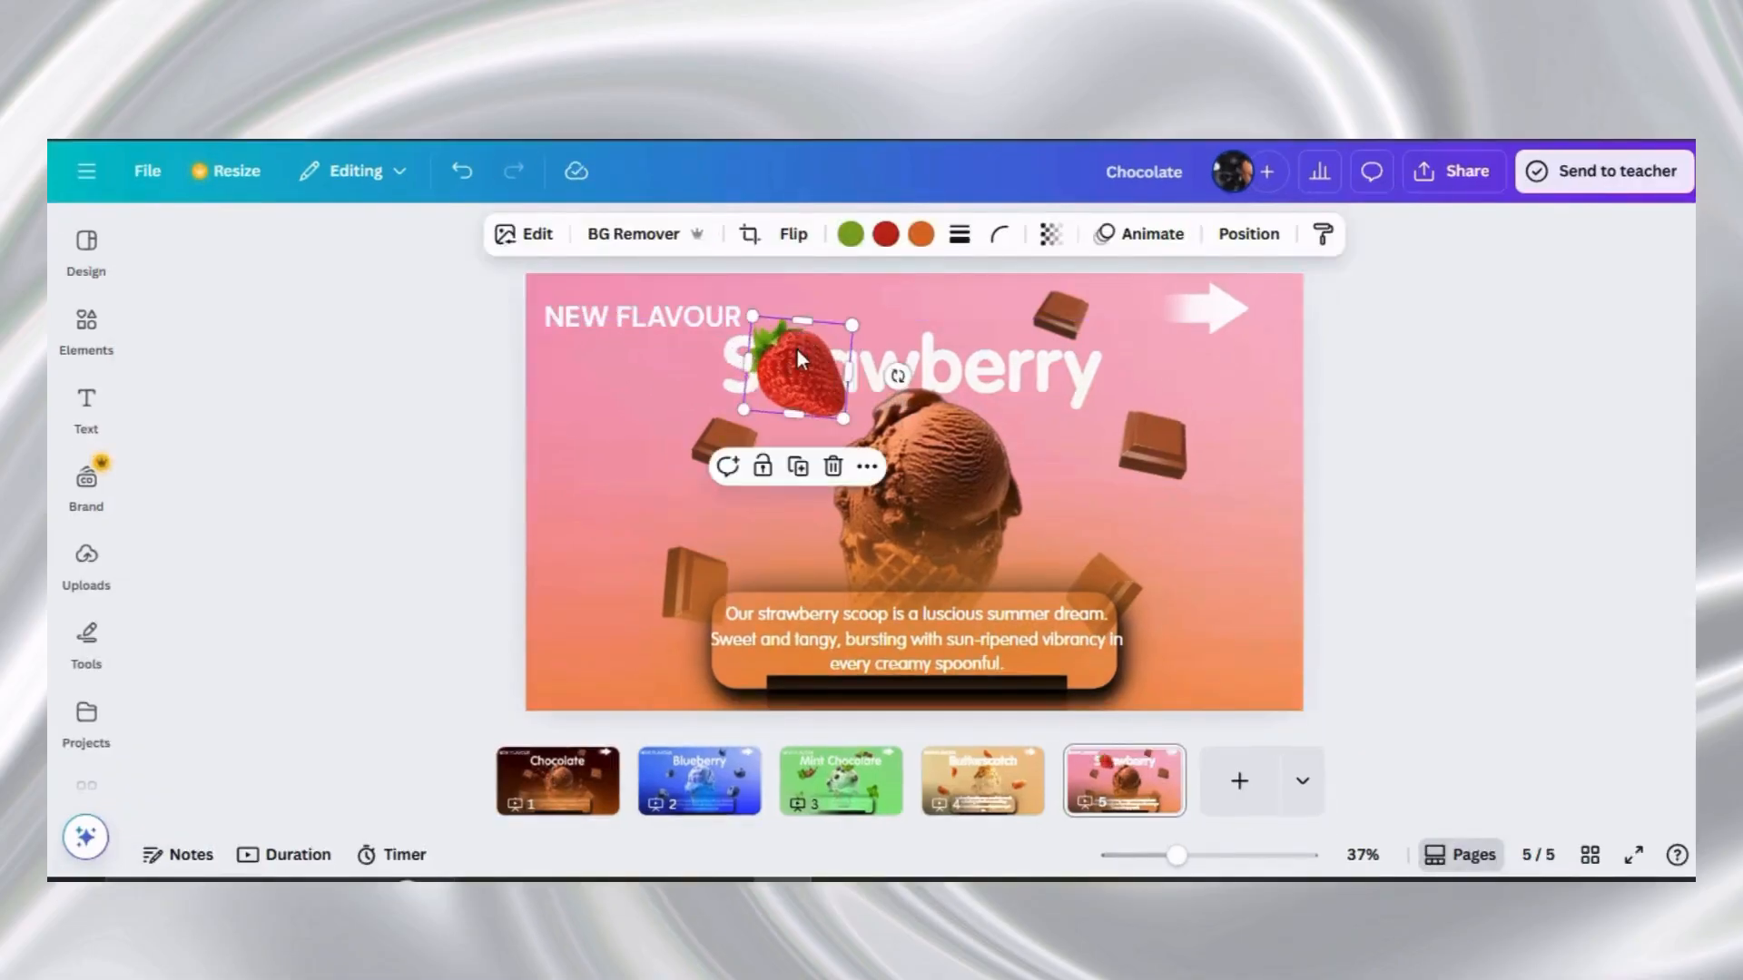
Move the strawberry image away from page 5's title to the area left of the cone and rotate it
left_click_drag(799, 372, 700, 539)
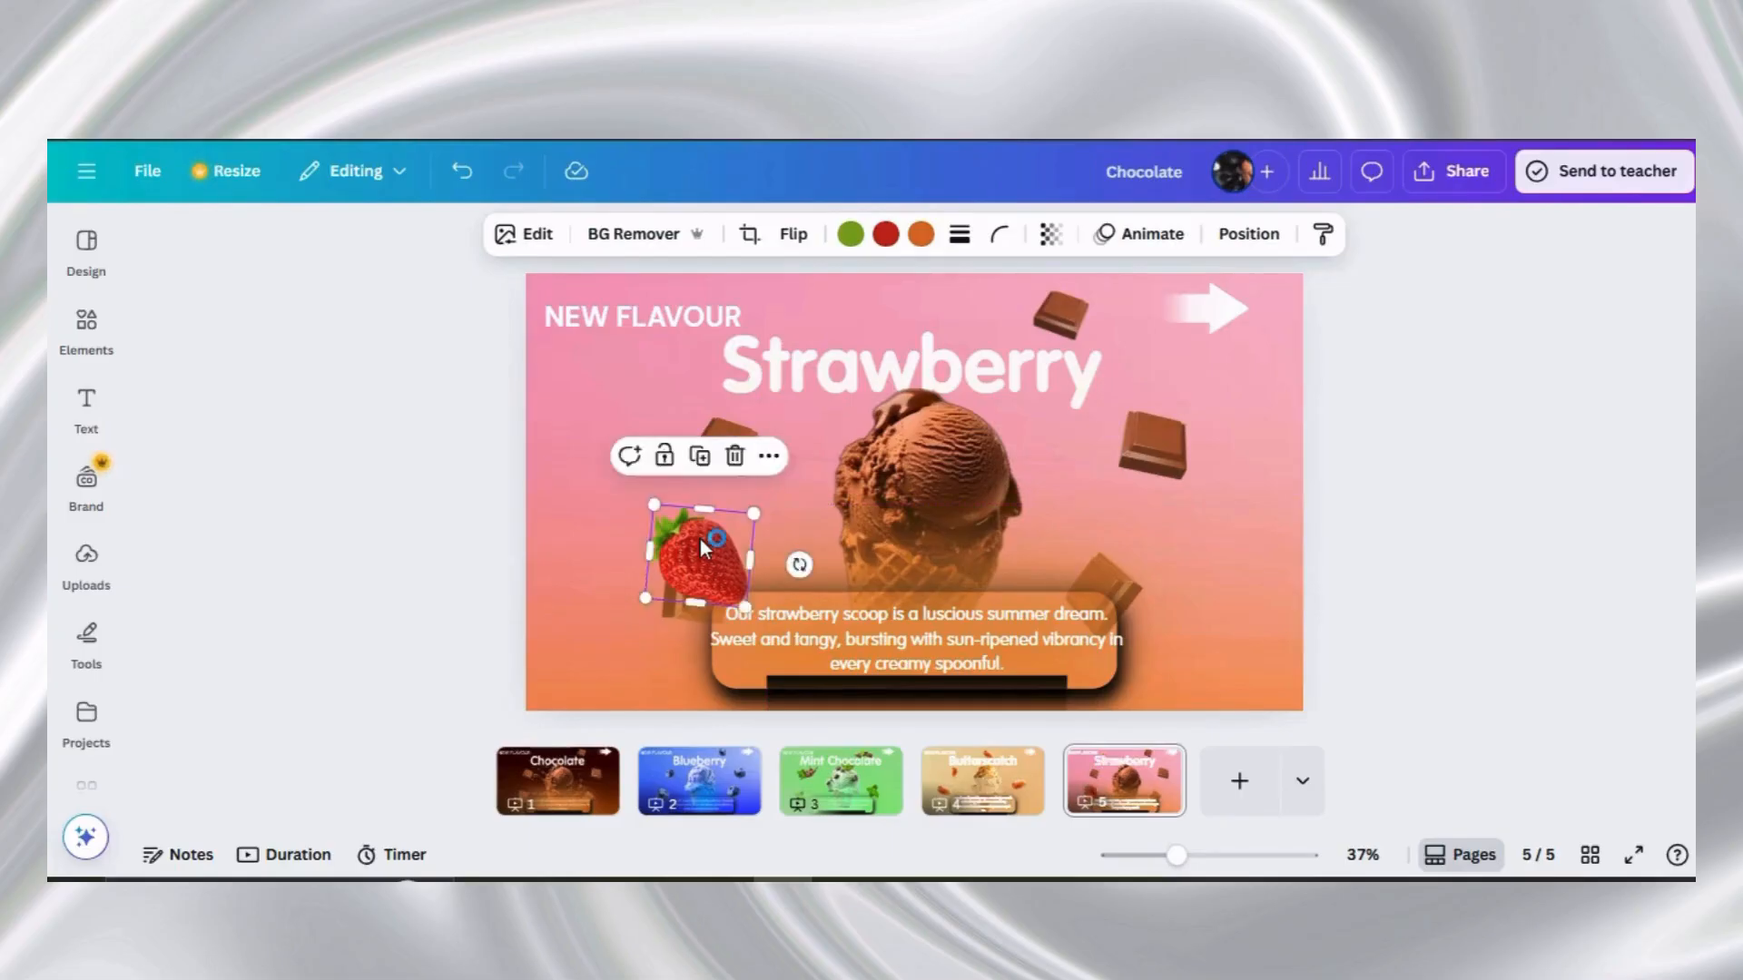
left_click_drag(799, 565, 820, 504)
left_click(628, 447)
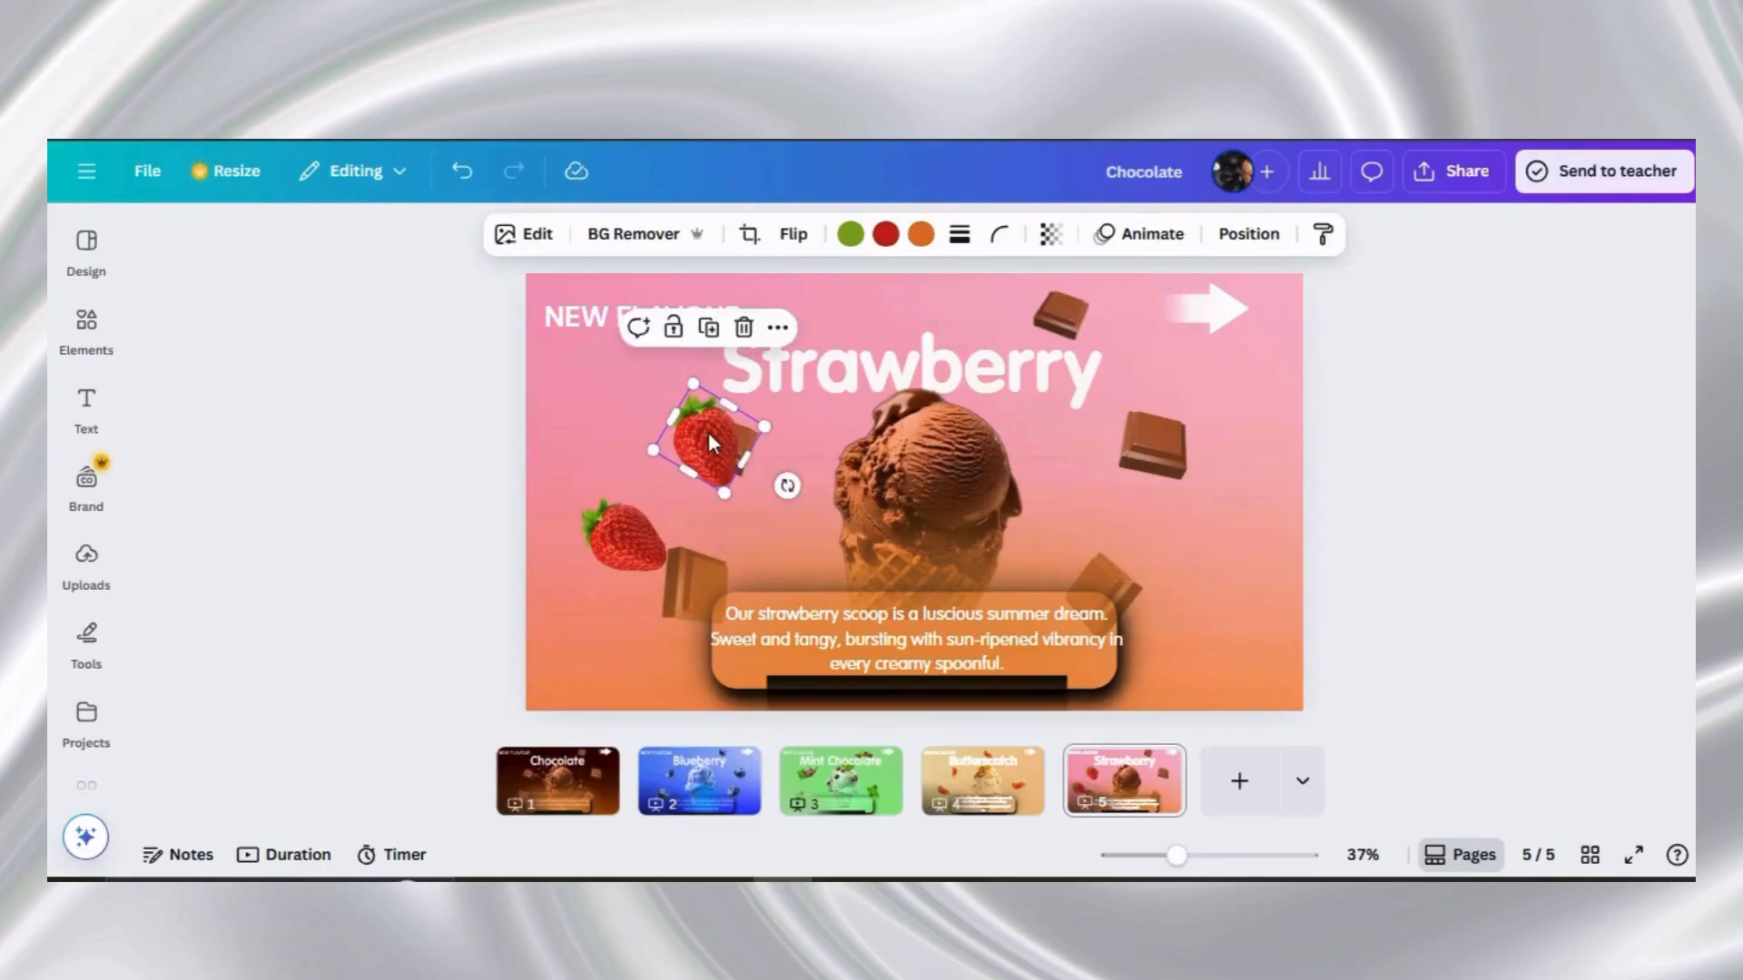
Duplicate the tilted strawberry, place the copy over the chocolate piece near page 5's upper right, and rotate it
left_click(708, 326)
left_click_drag(840, 355, 1088, 324)
left_click_drag(1076, 262, 1119, 575)
left_click(1172, 346)
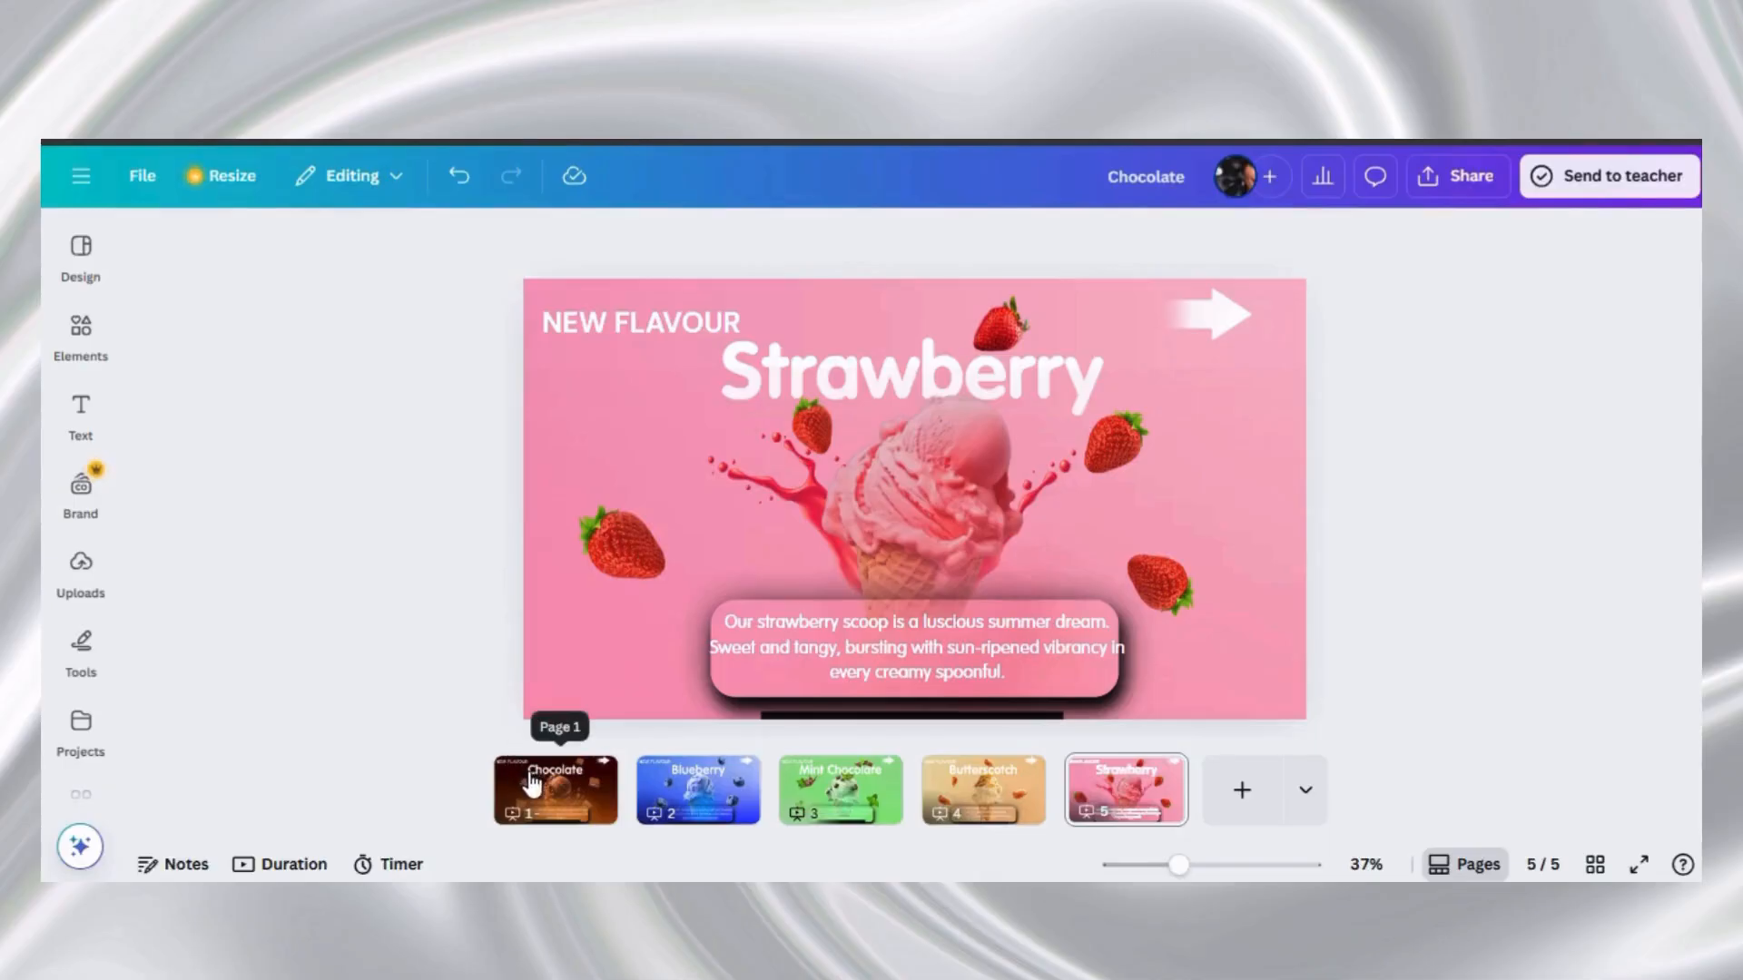
Review the Chocolate, Blueberry and Mint Chocolate pages one after another
left_click(531, 782)
left_click(711, 806)
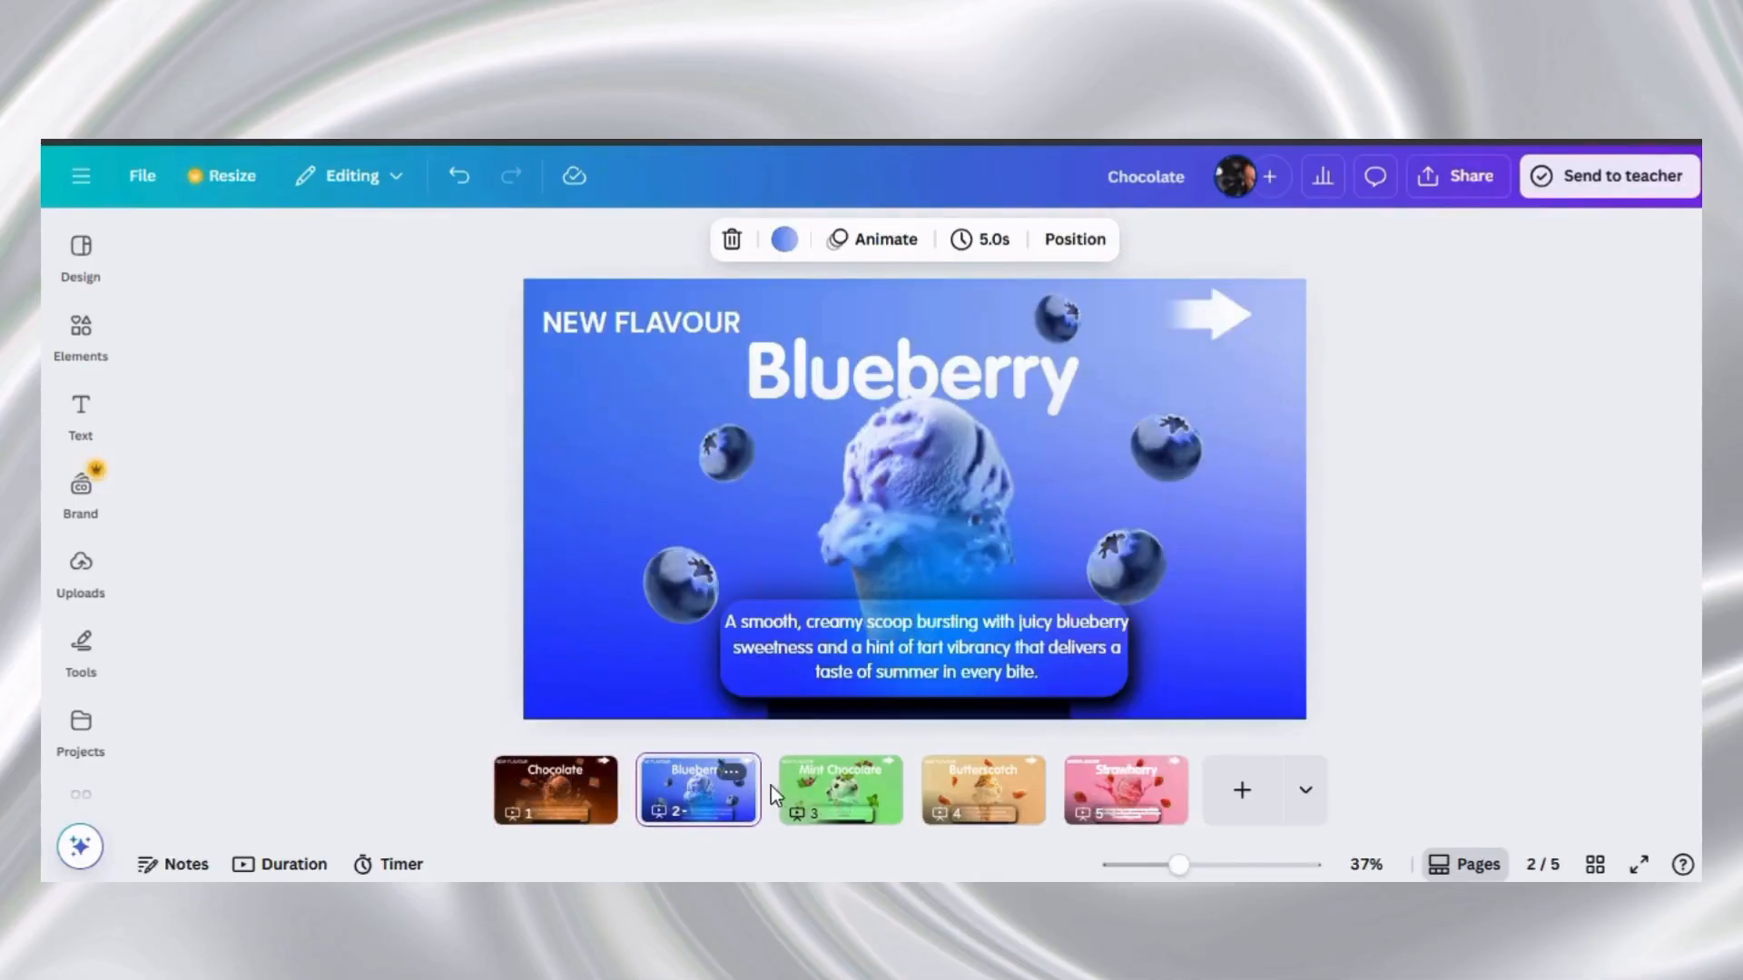
left_click(828, 782)
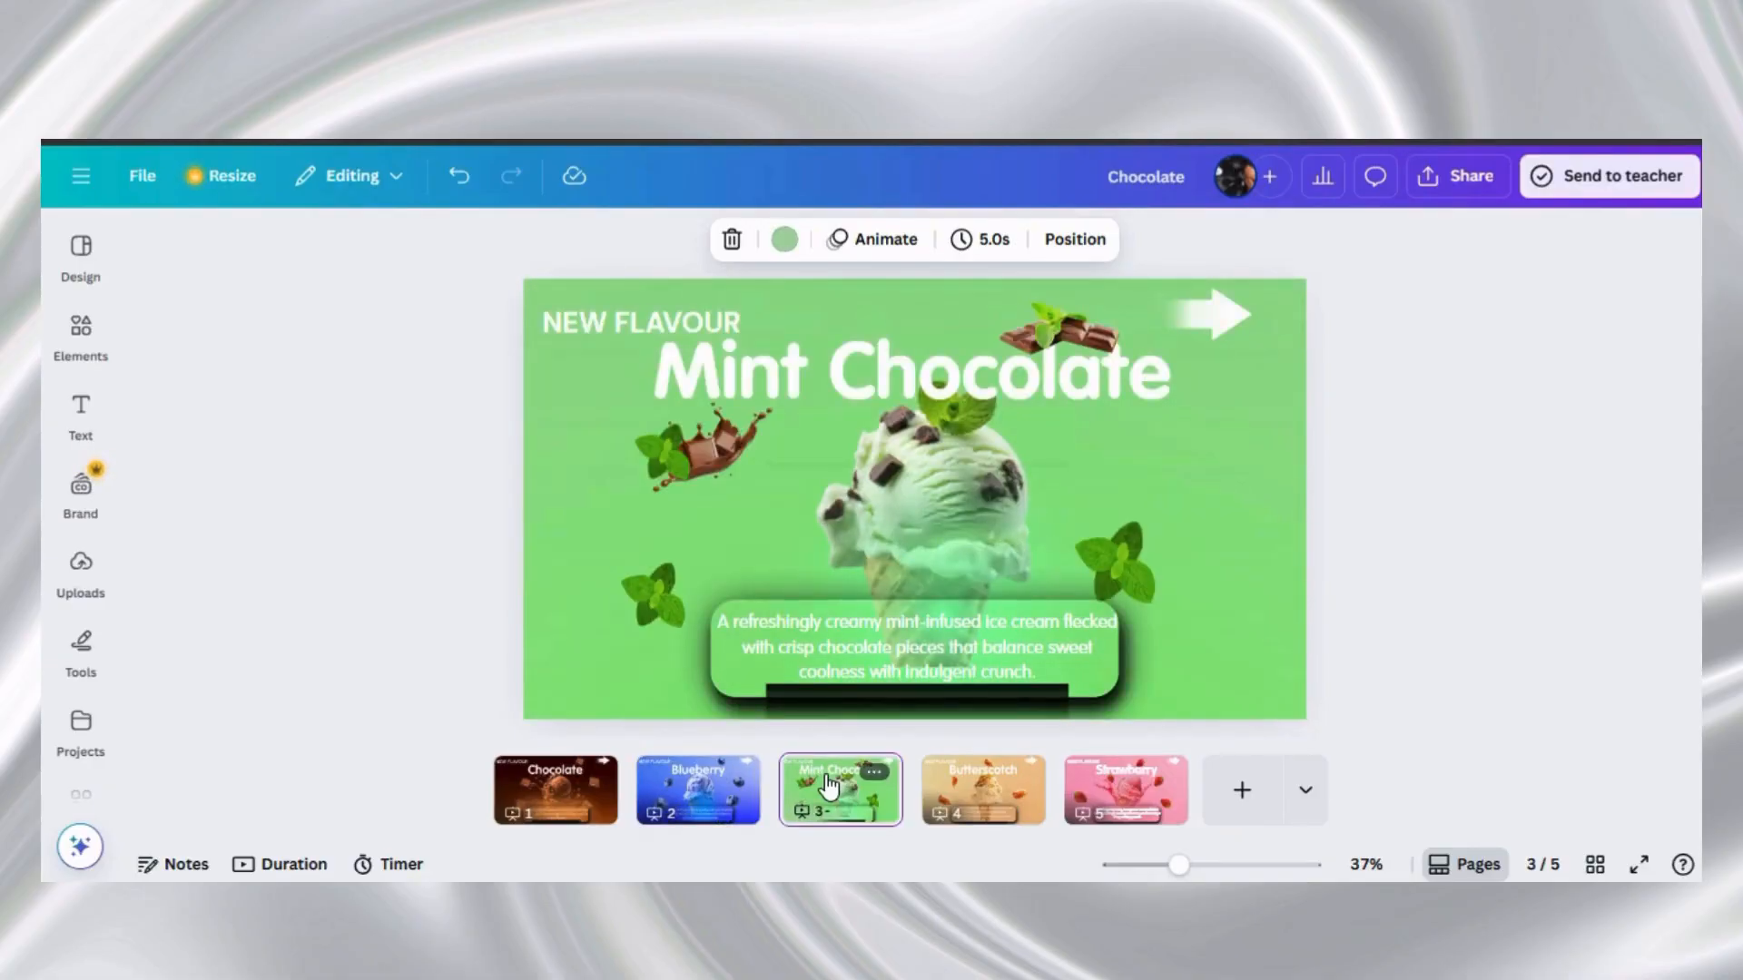
Review the Butterscotch and Strawberry pages one after the other
left_click(1001, 804)
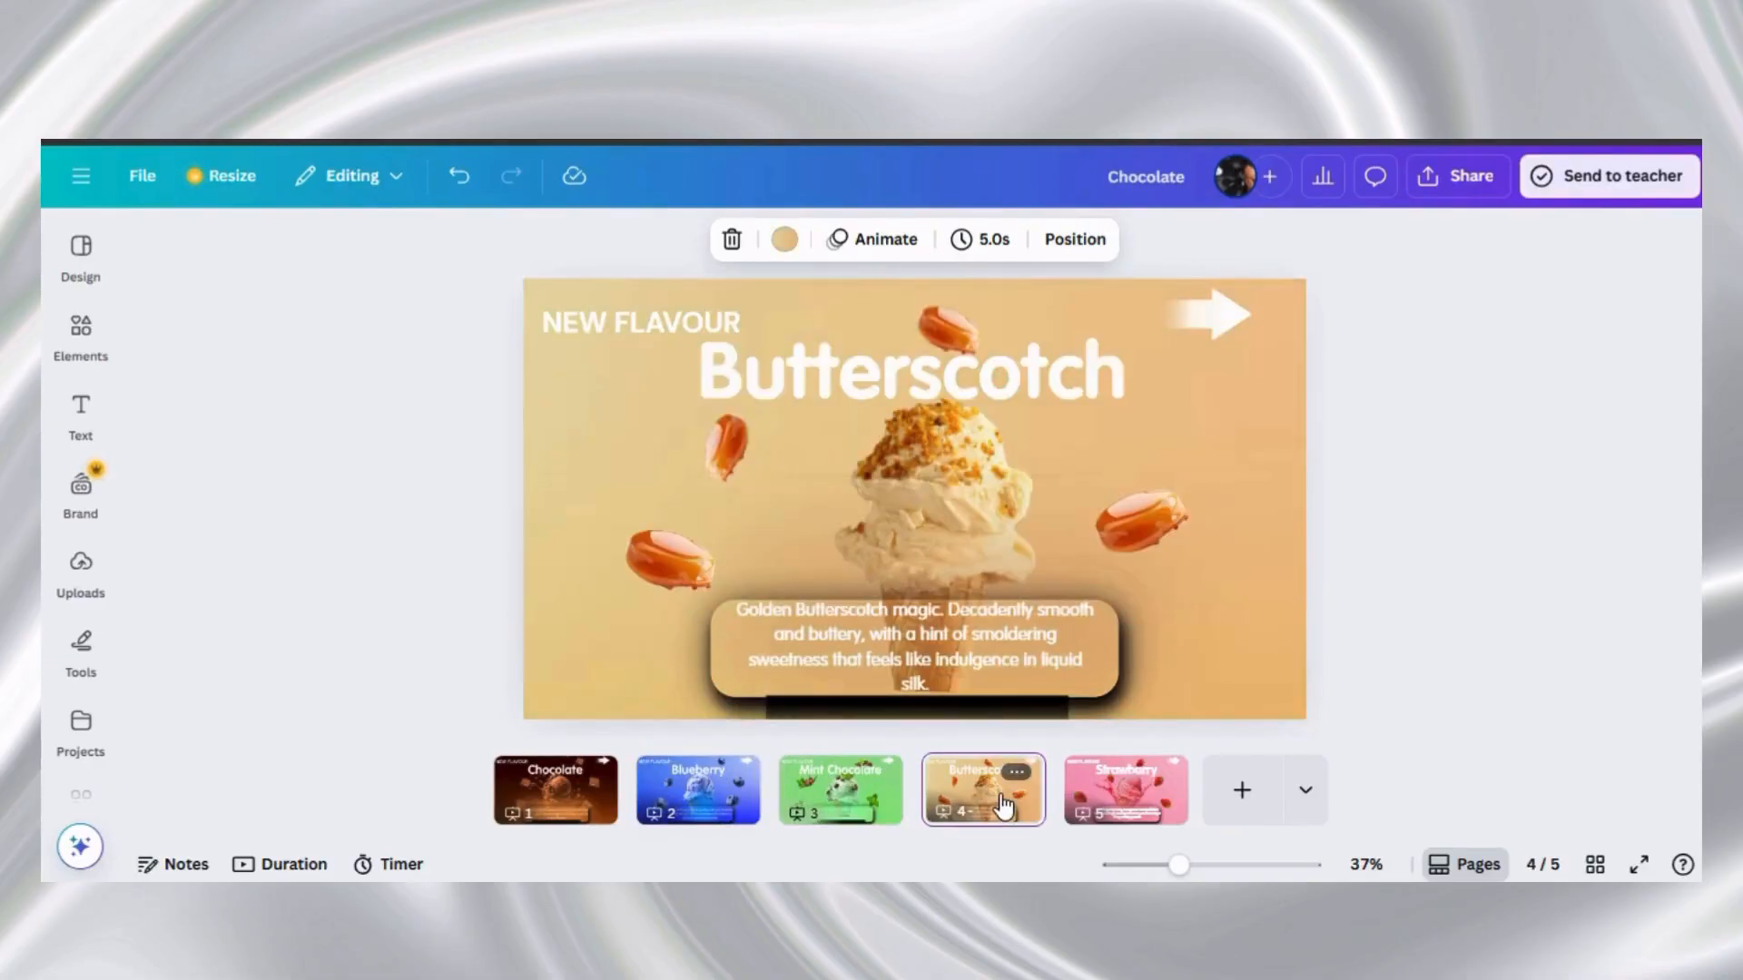
left_click(1127, 810)
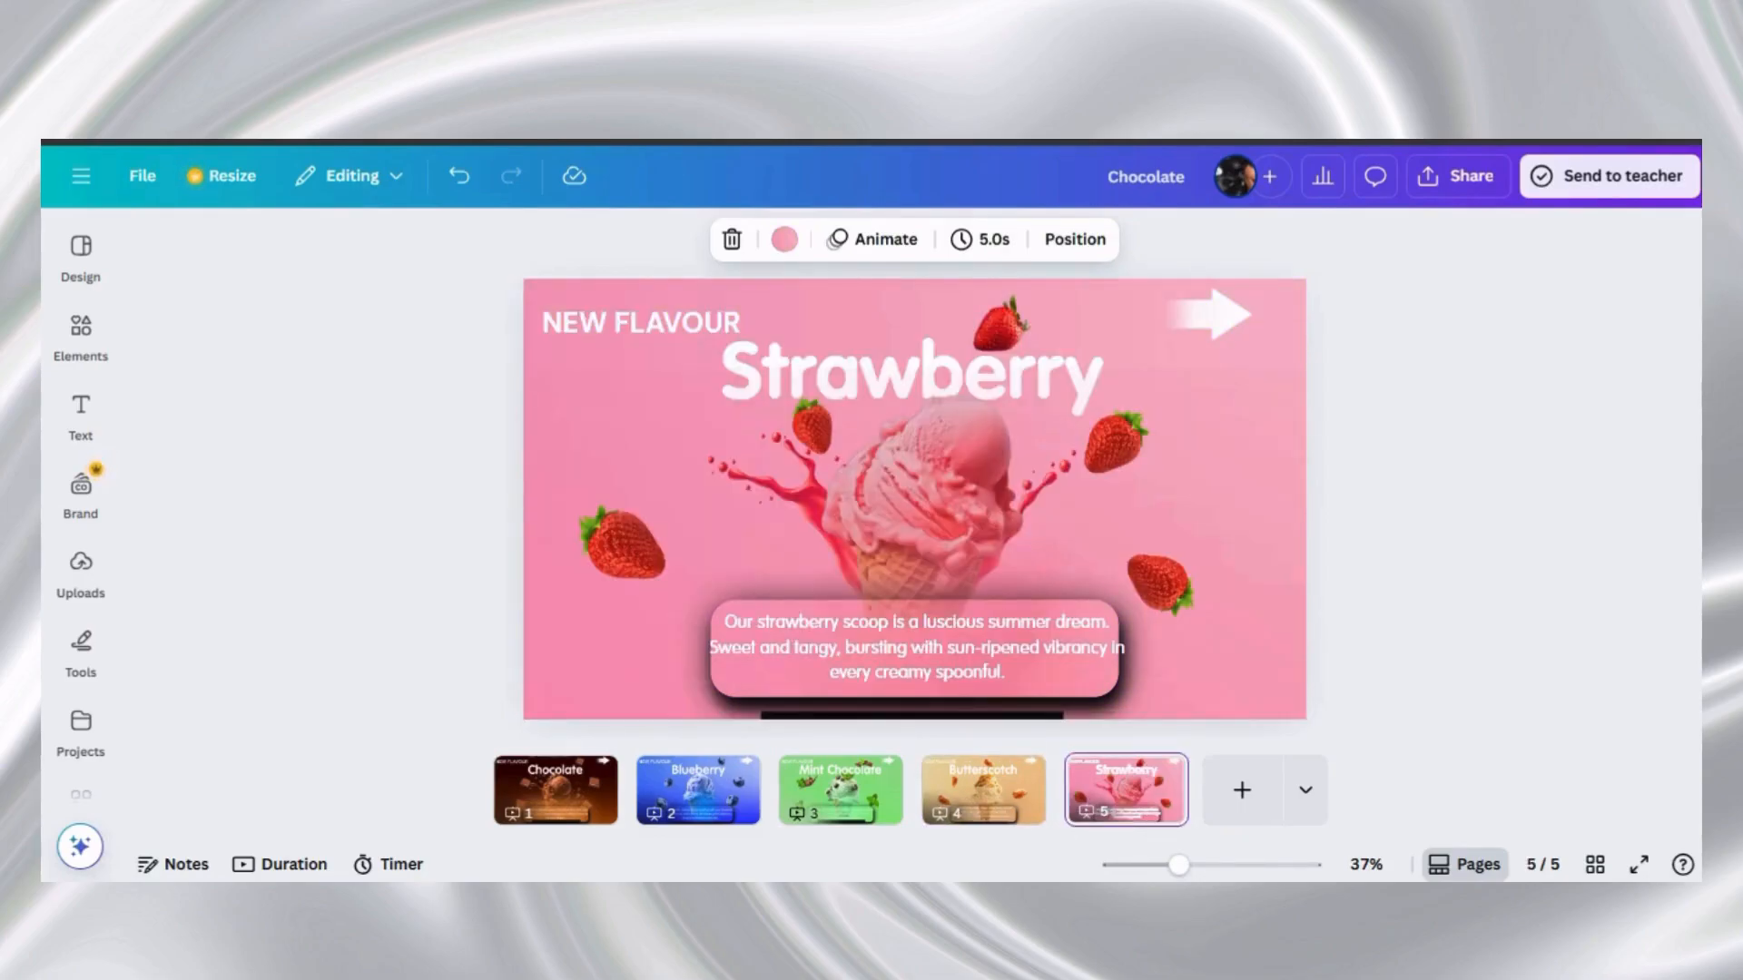
Add a Flow transition between the Chocolate and Blueberry pages
left_click(585, 810)
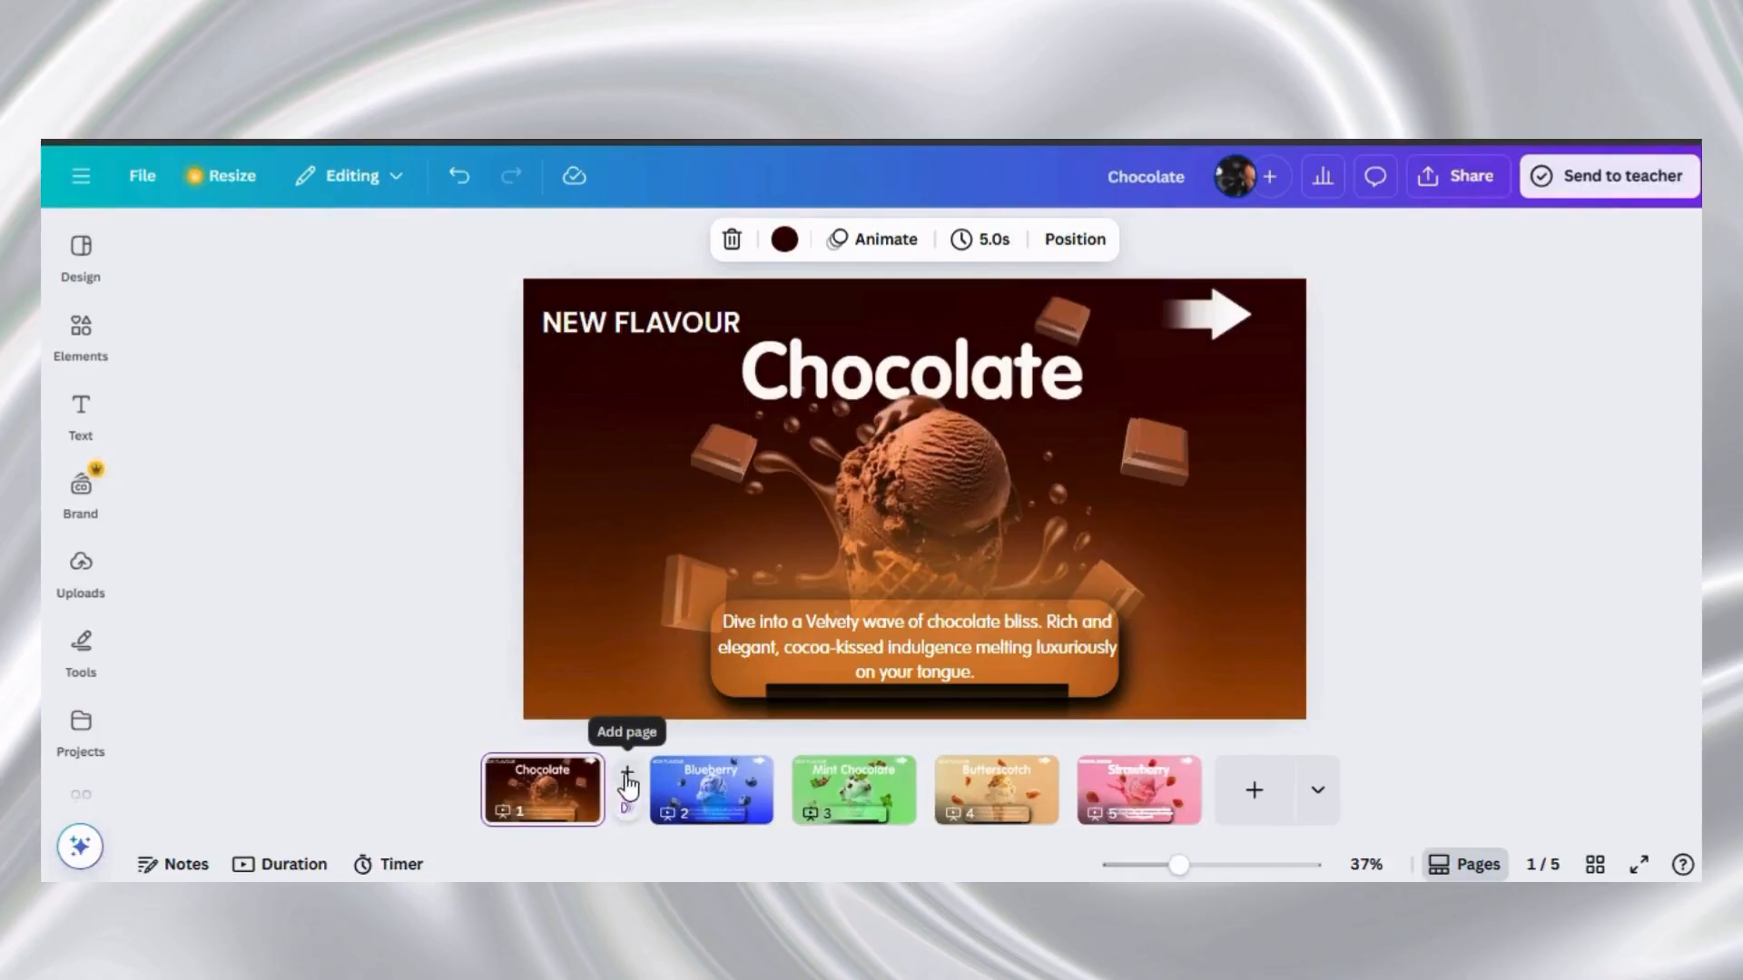
left_click(624, 807)
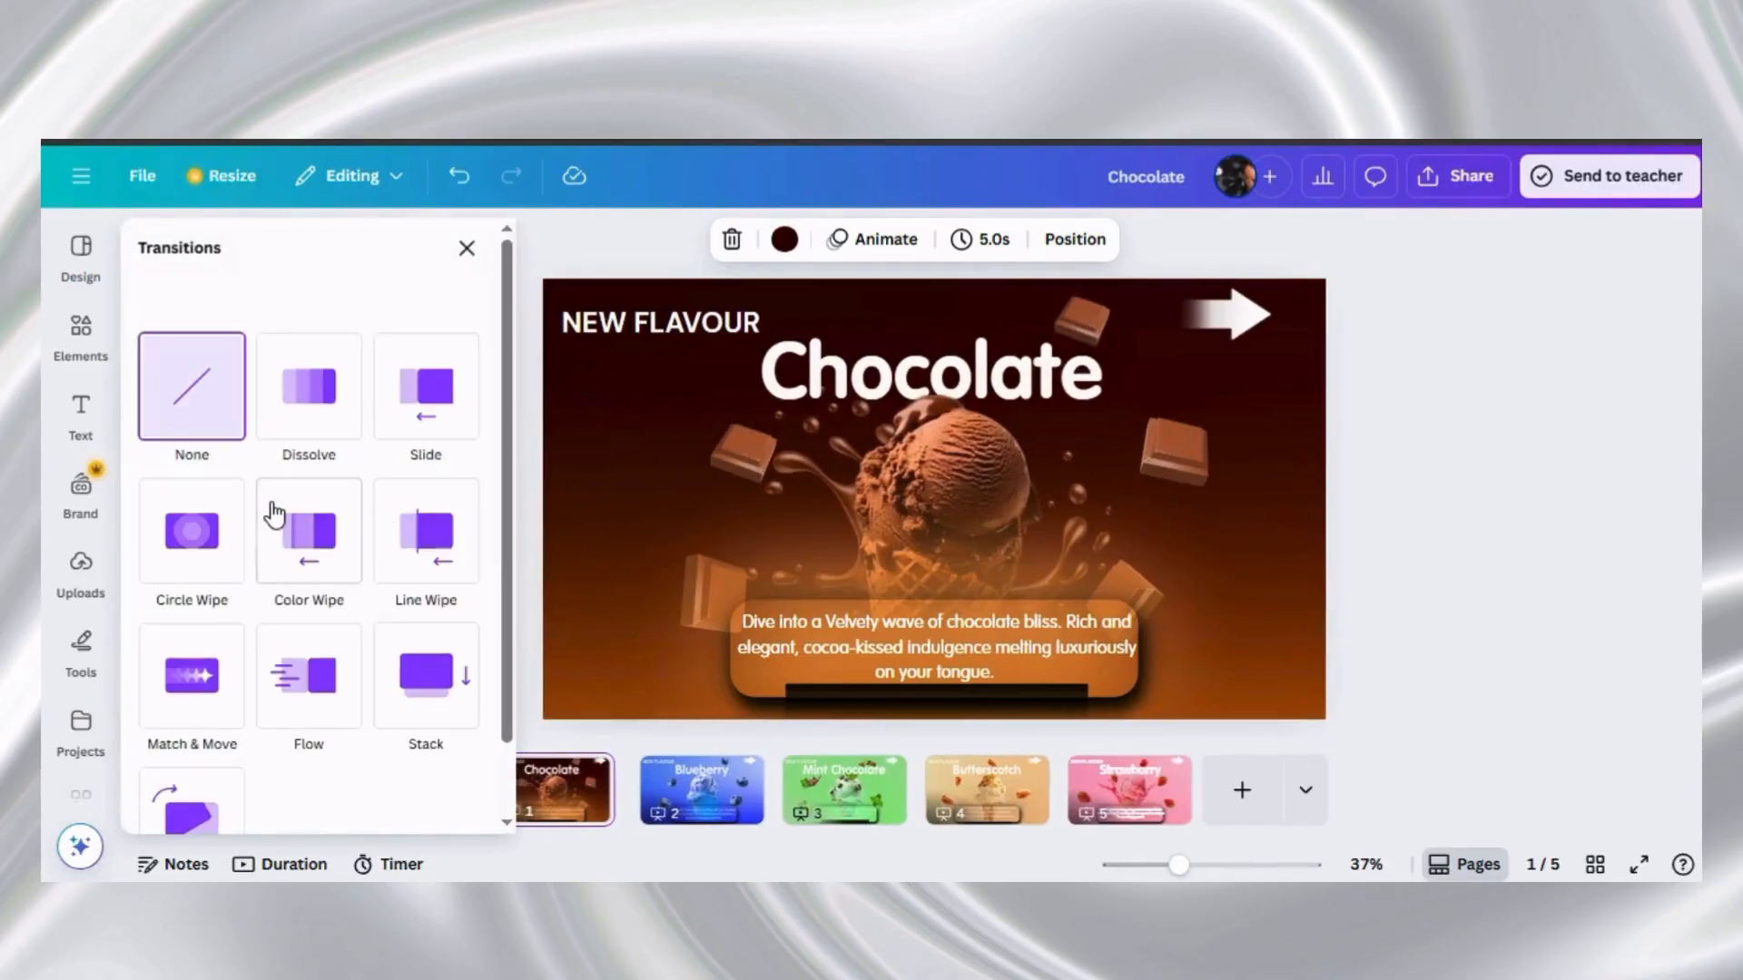
scroll(275, 513, "down", 1)
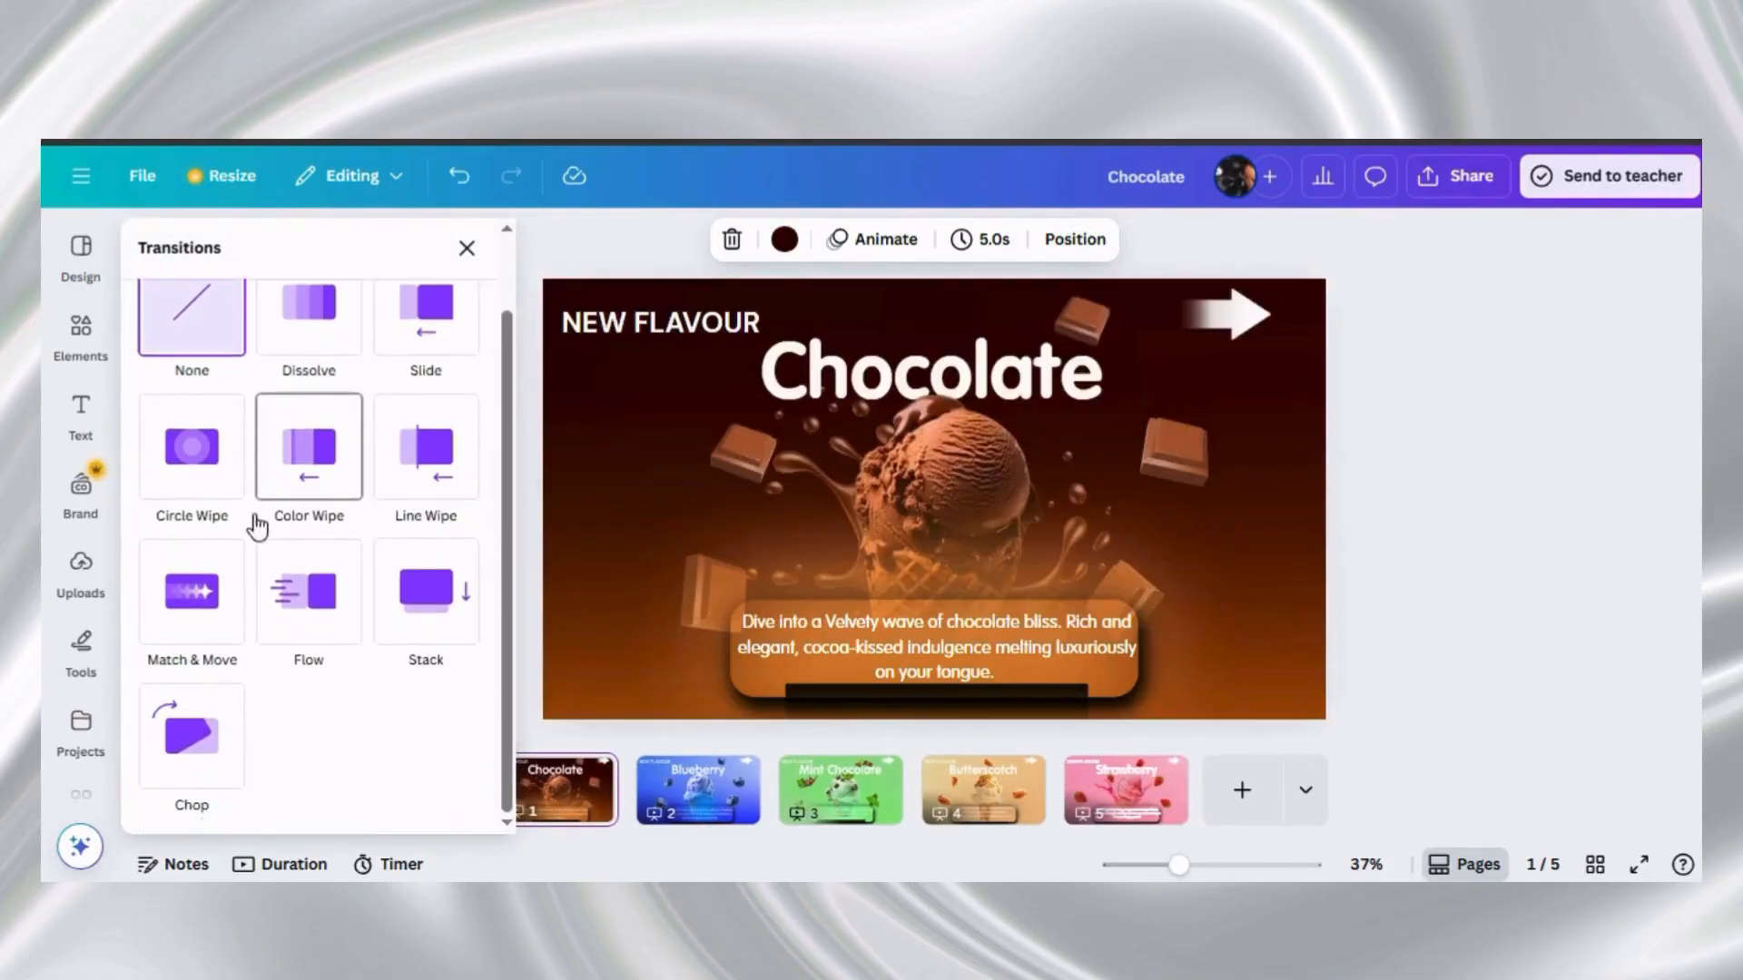
left_click(303, 588)
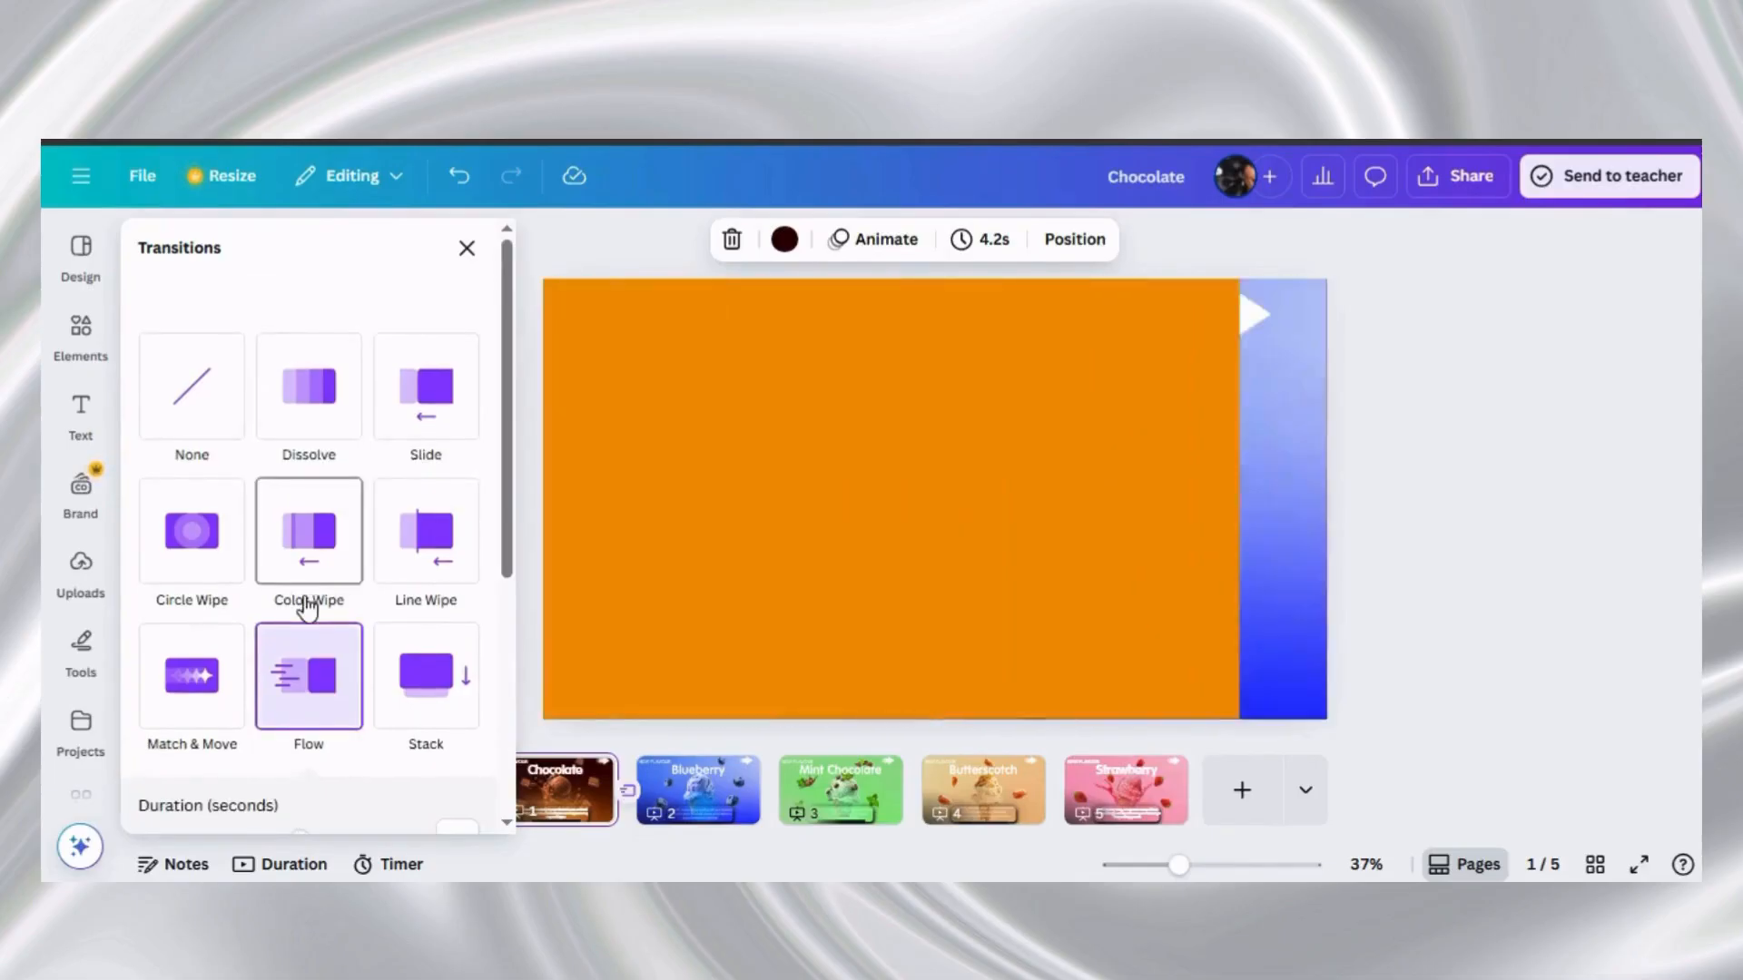
scroll(283, 724, "down", 5)
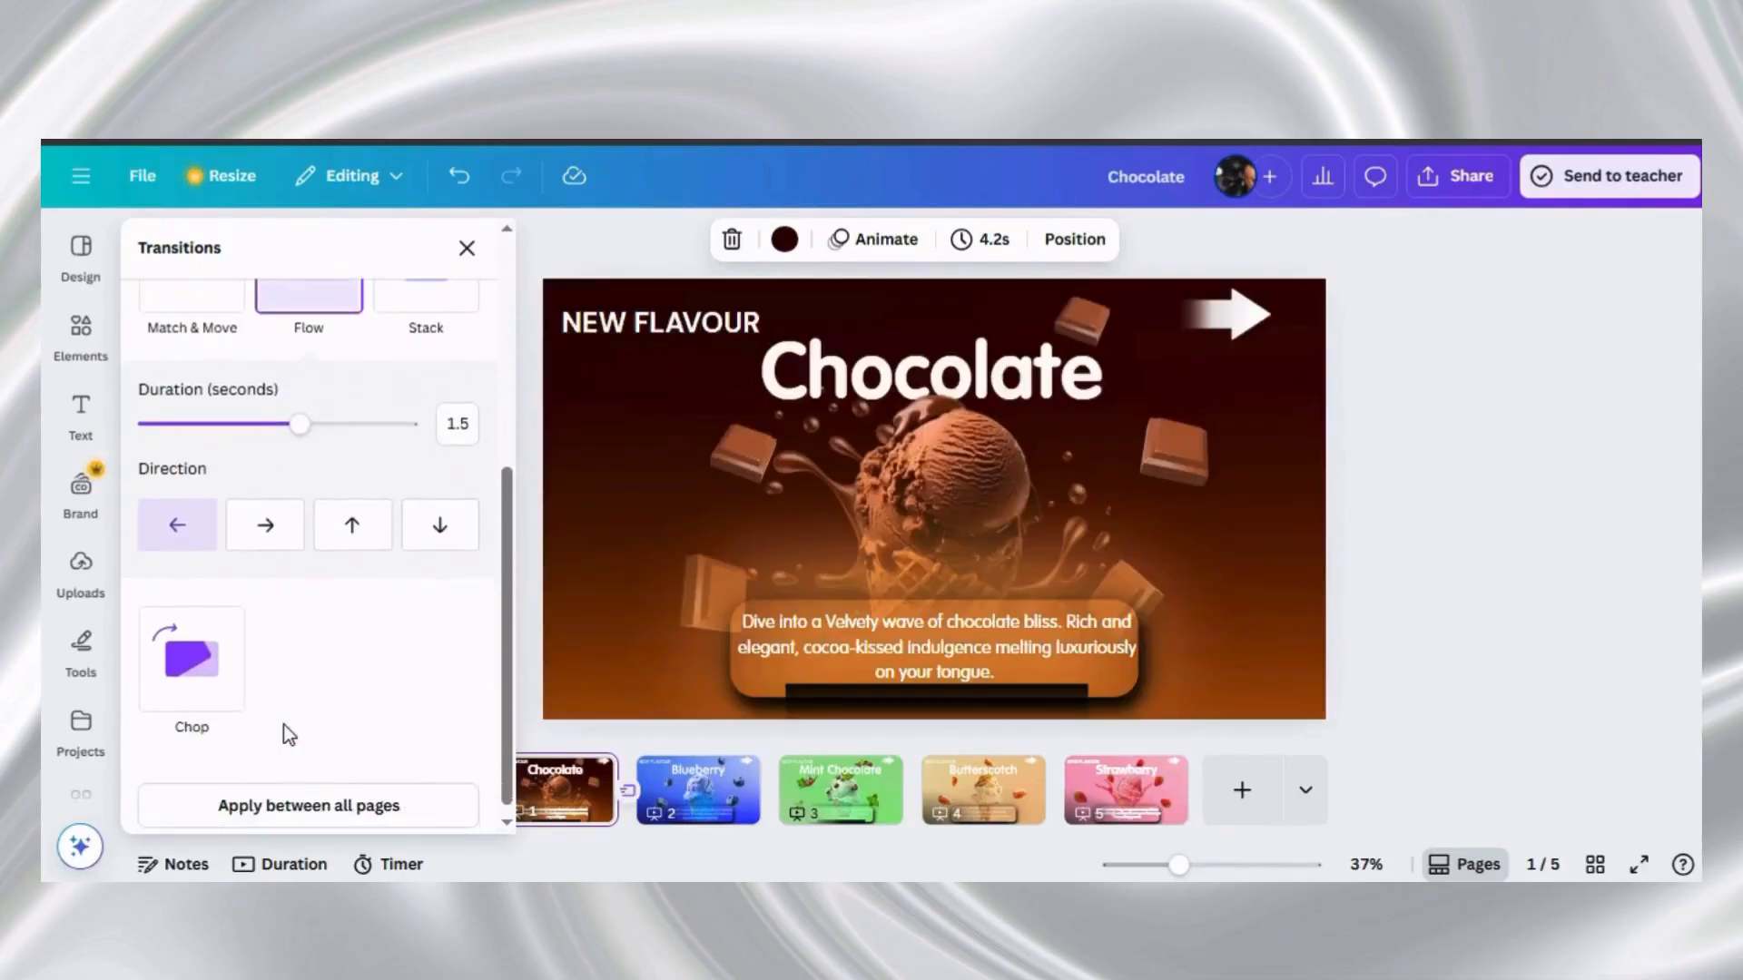